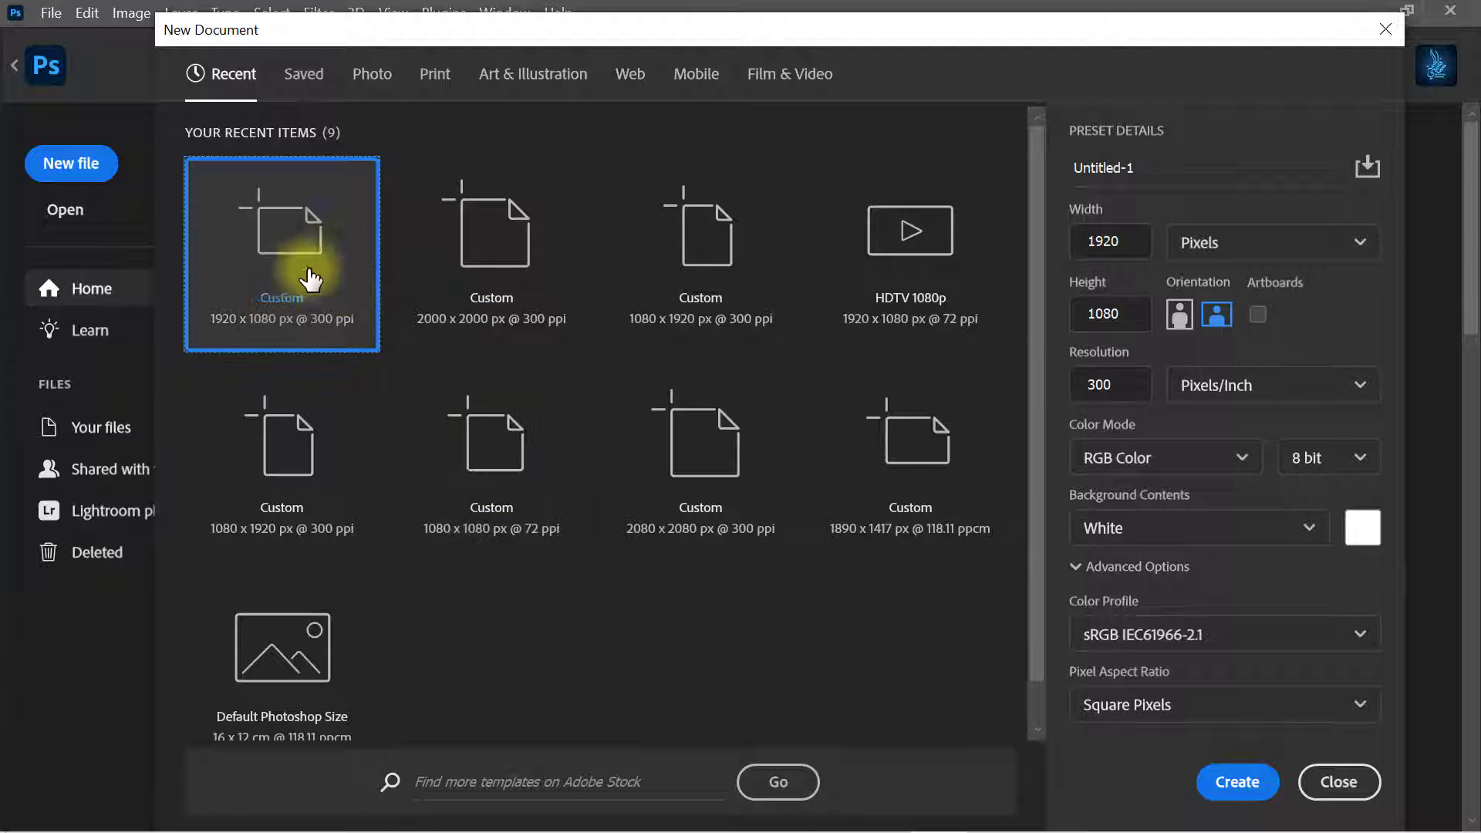
Step: Create a new 1920 × 1080 px RGB document at 300 pixels/inch with white background contents
click(1126, 241)
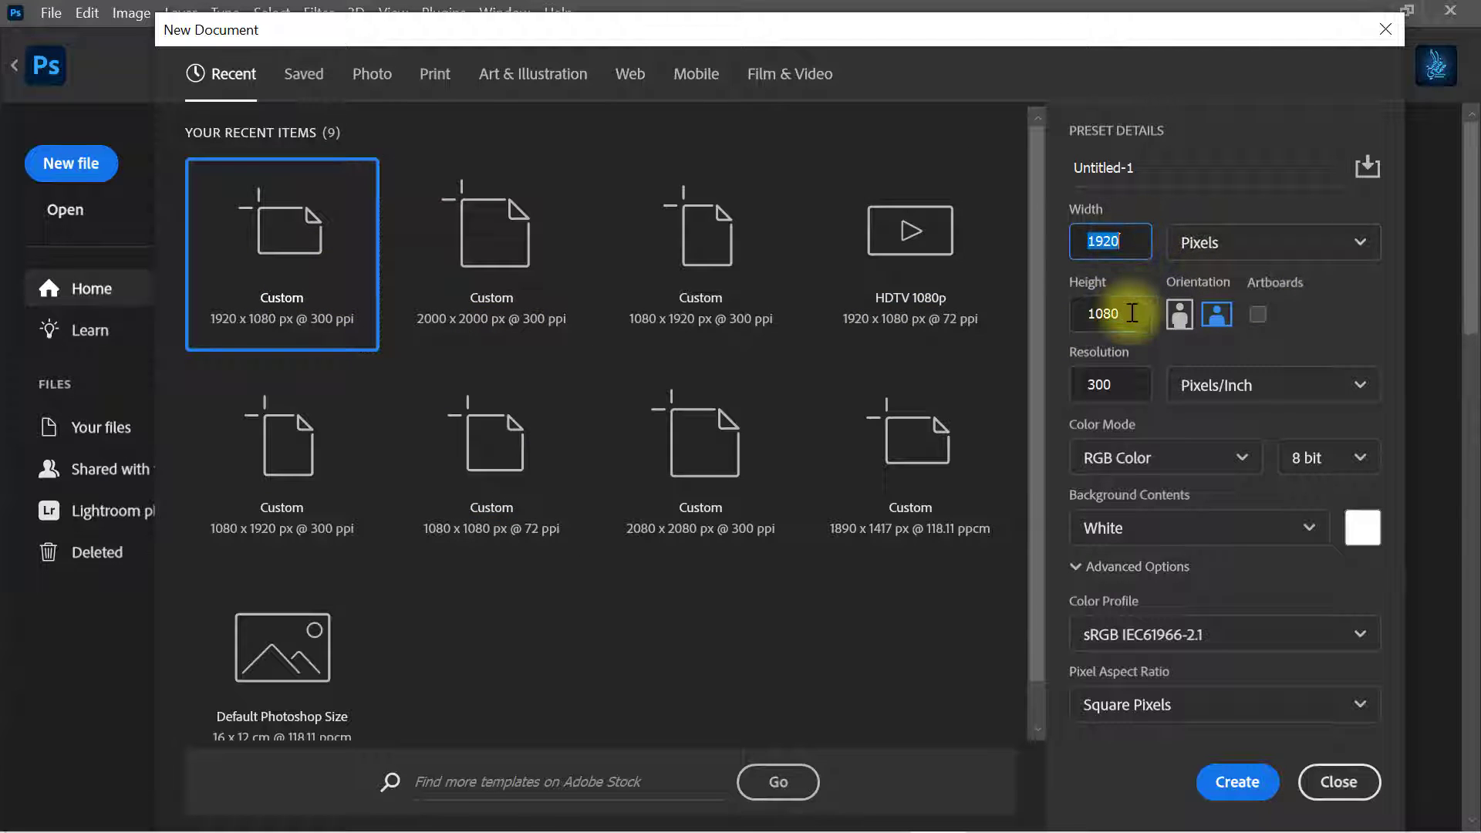
click(1128, 385)
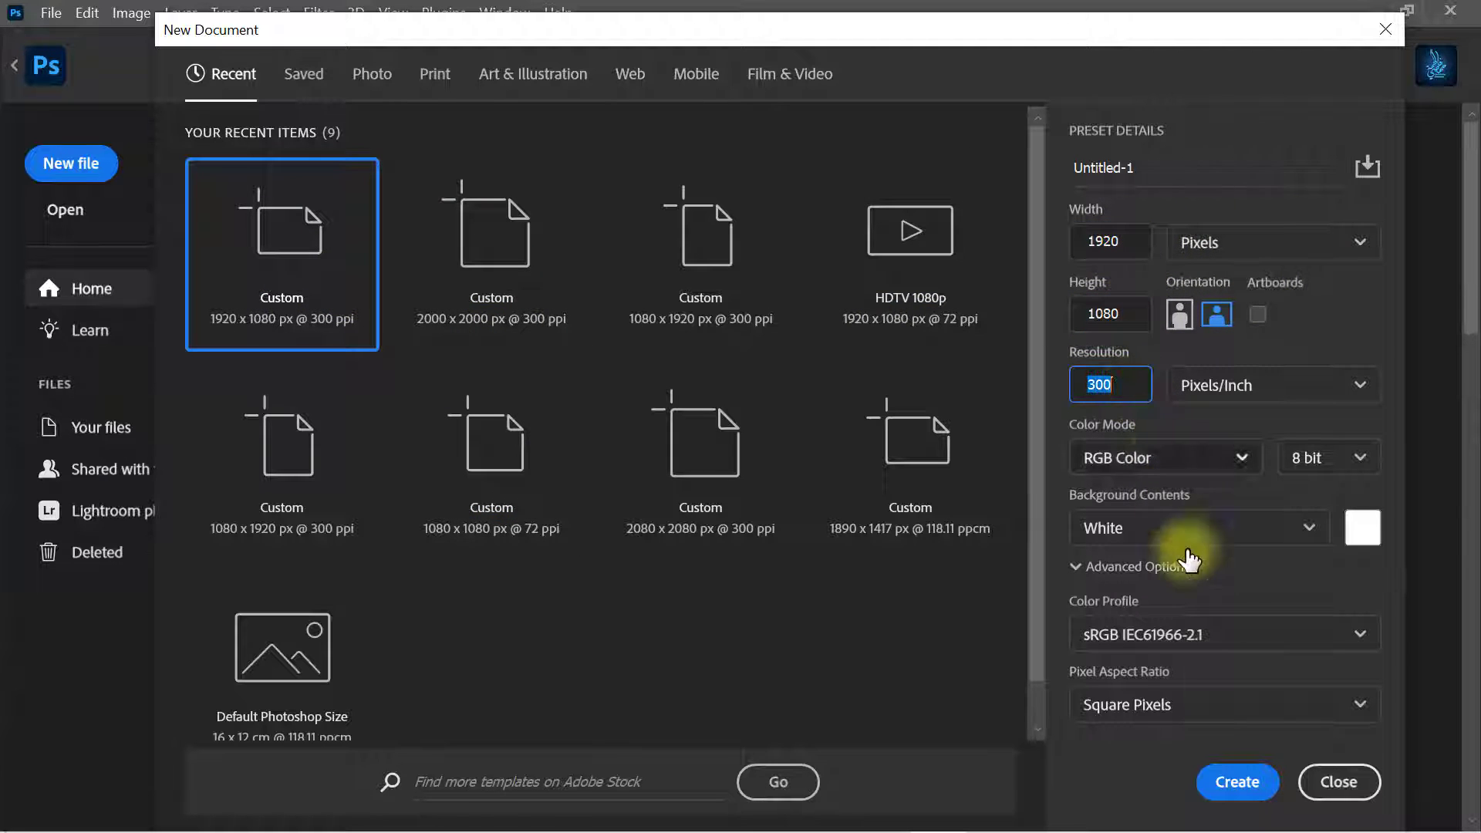
click(1227, 780)
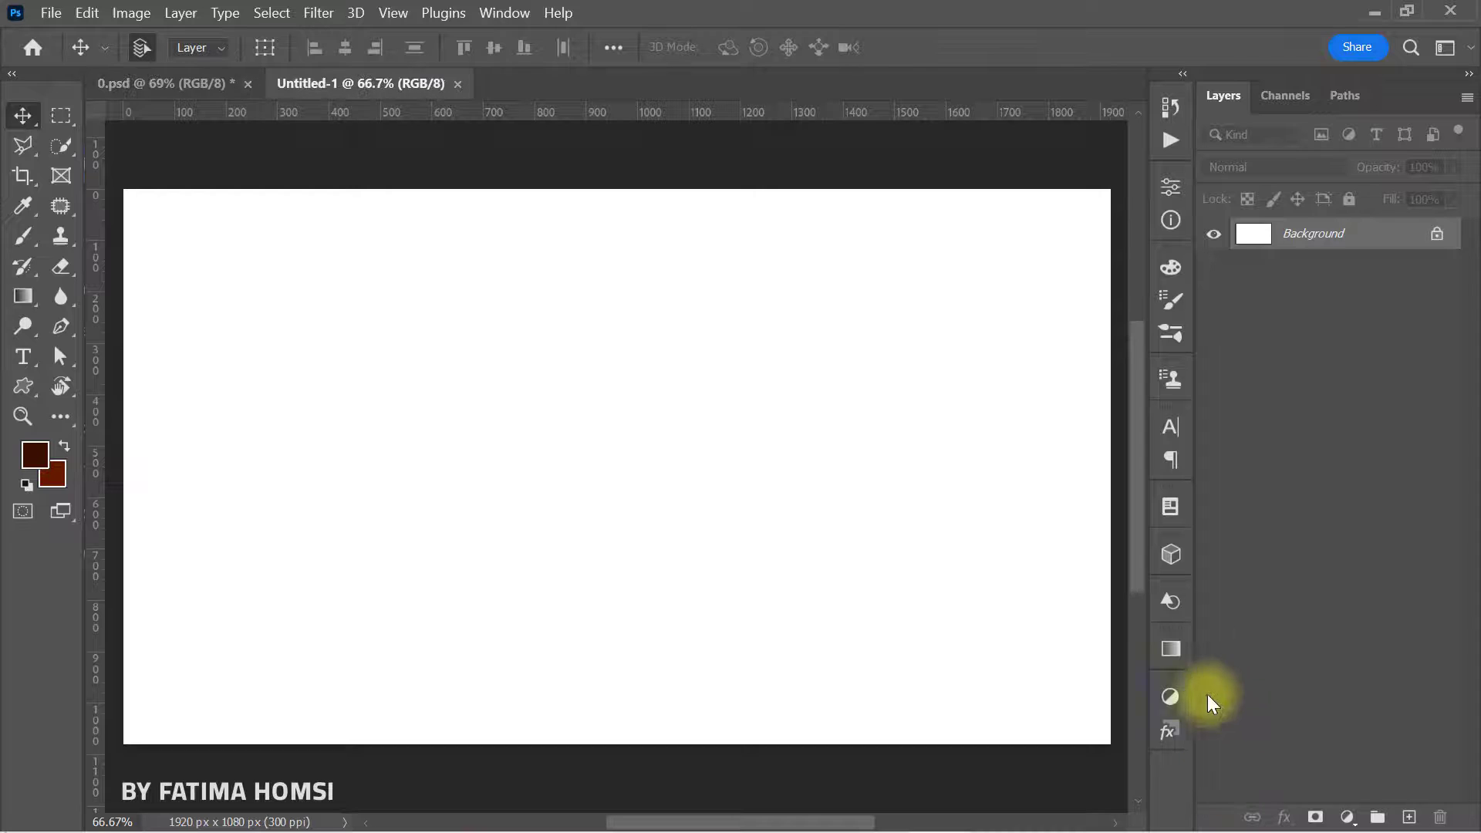
Step: Place the abstract-luxury red gradient image from the oranje Headphones folder and scale it to 36% so it covers the canvas
click(1364, 11)
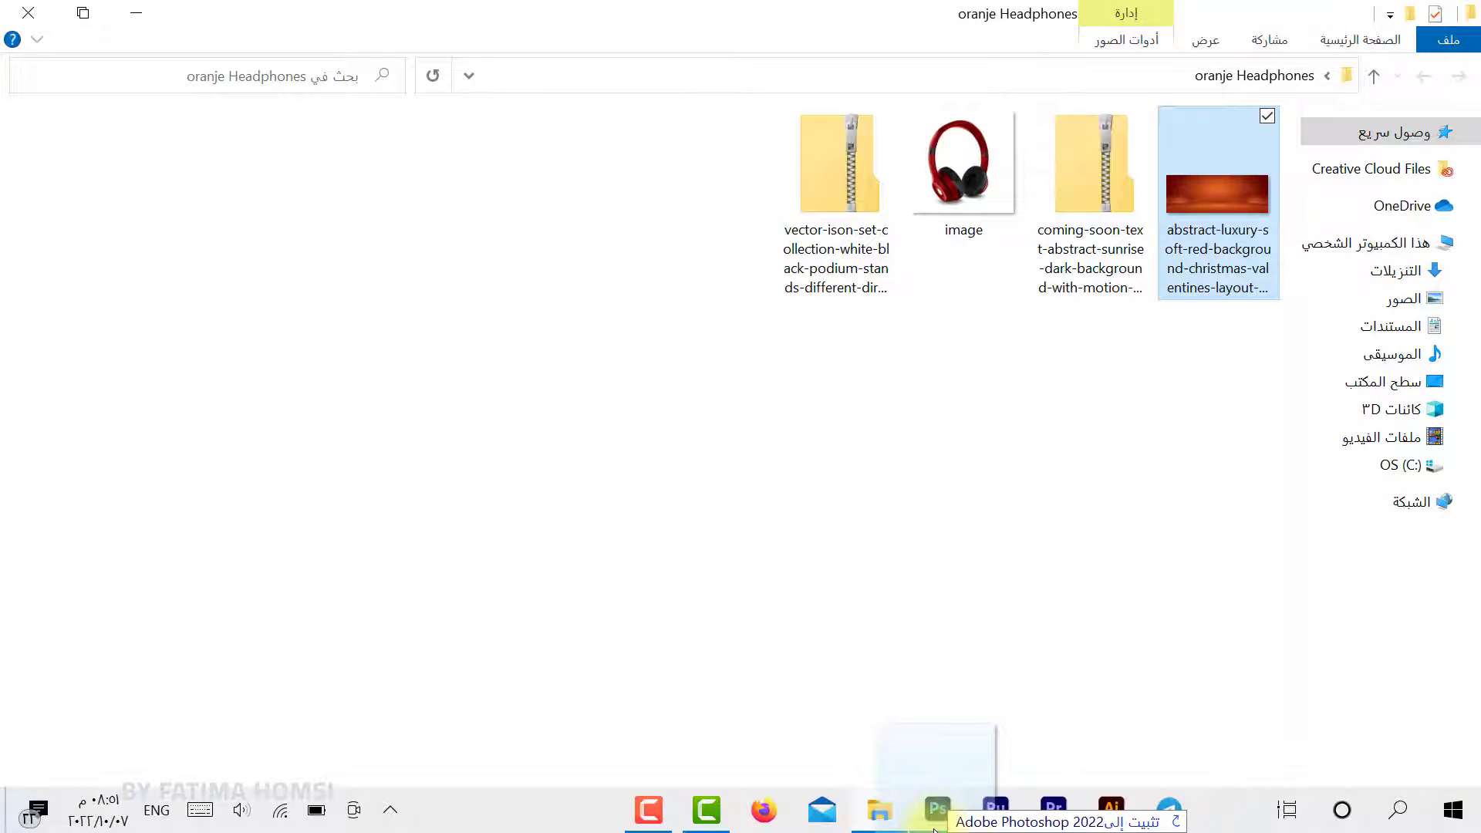
click(930, 808)
drag(924, 804, 785, 673)
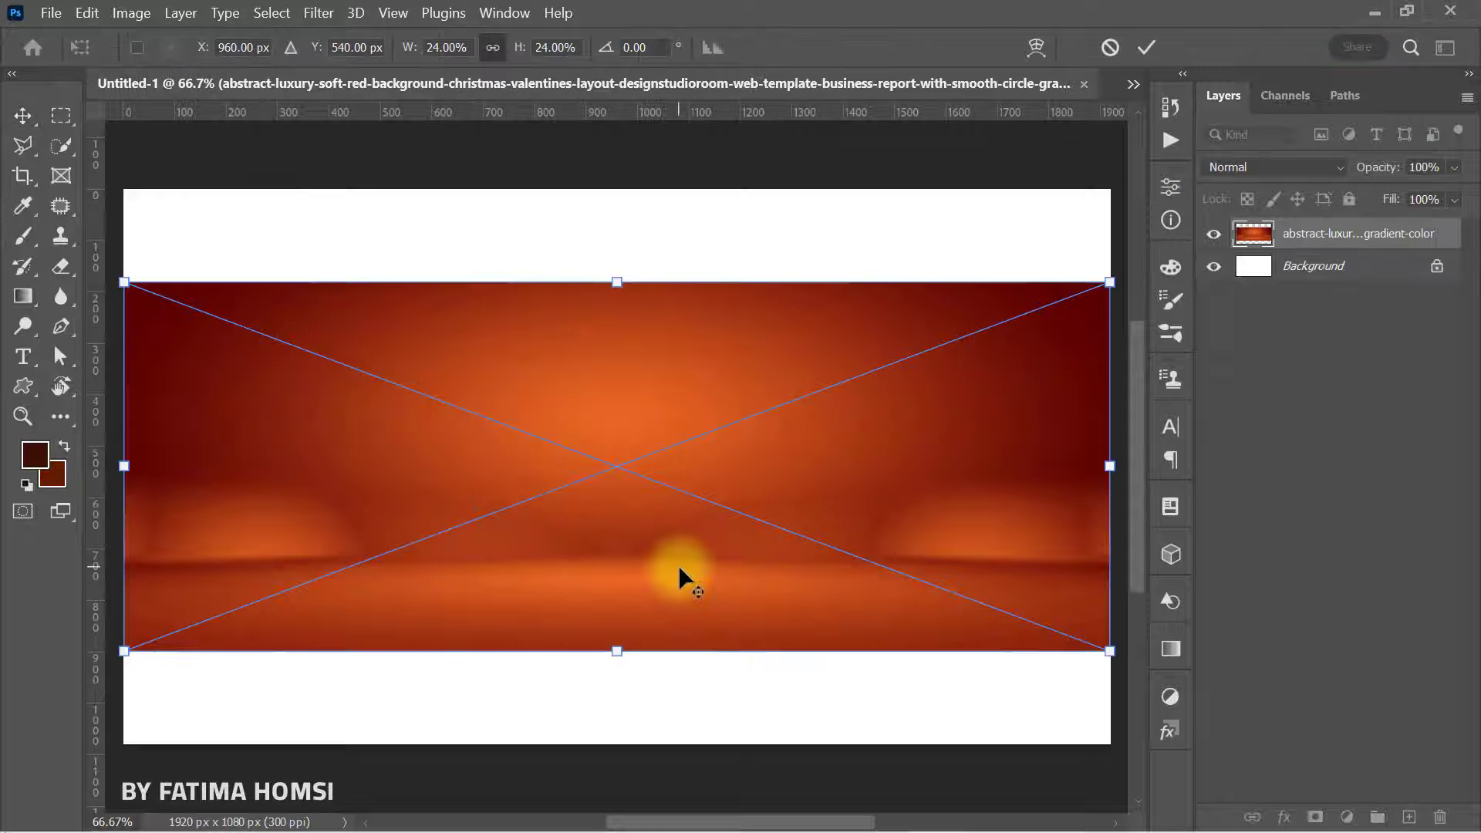
scroll(679, 570, down, 2)
drag(625, 644, 627, 713)
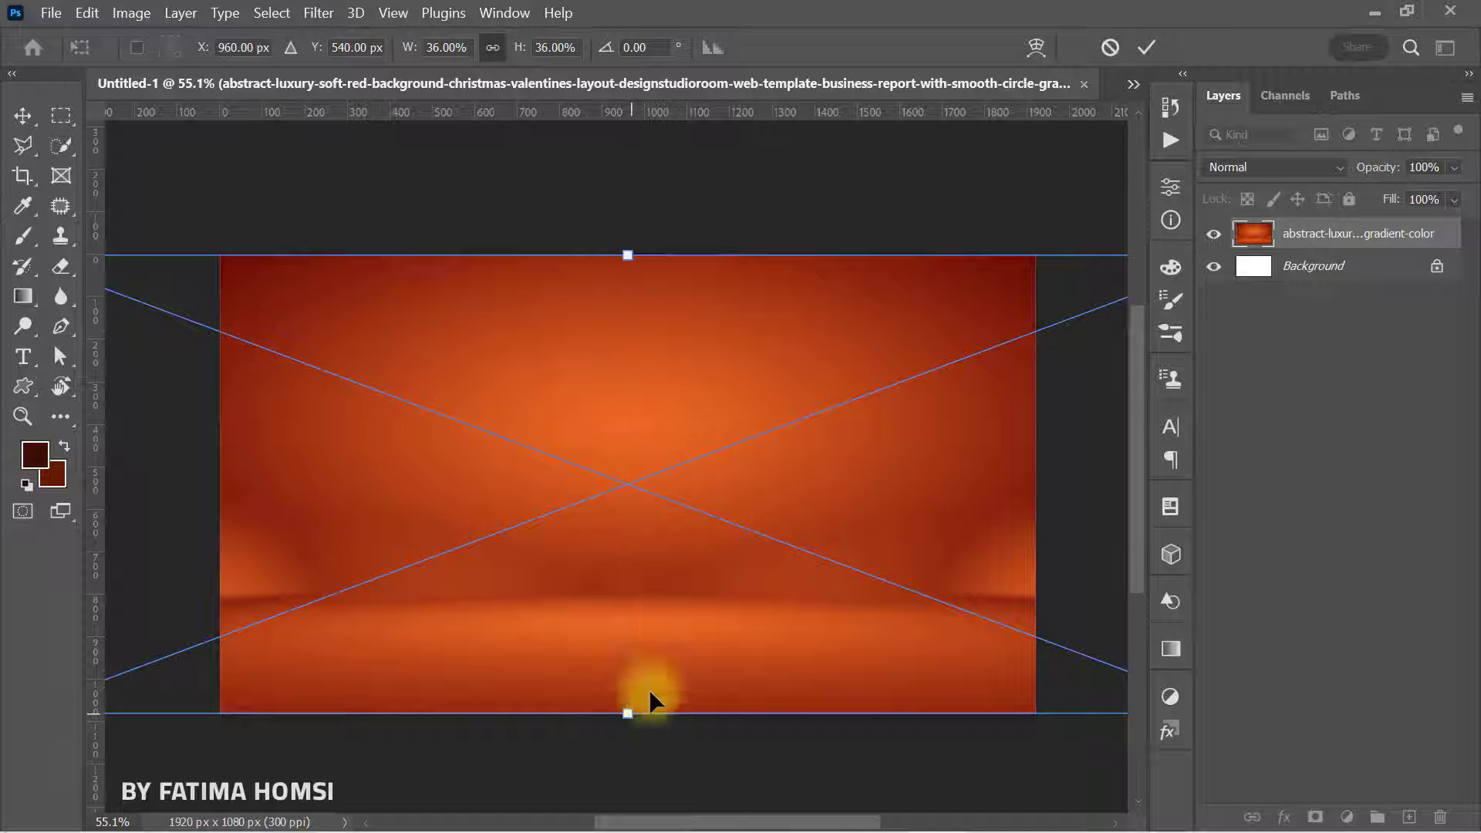
click(1146, 46)
key(ctrl+0)
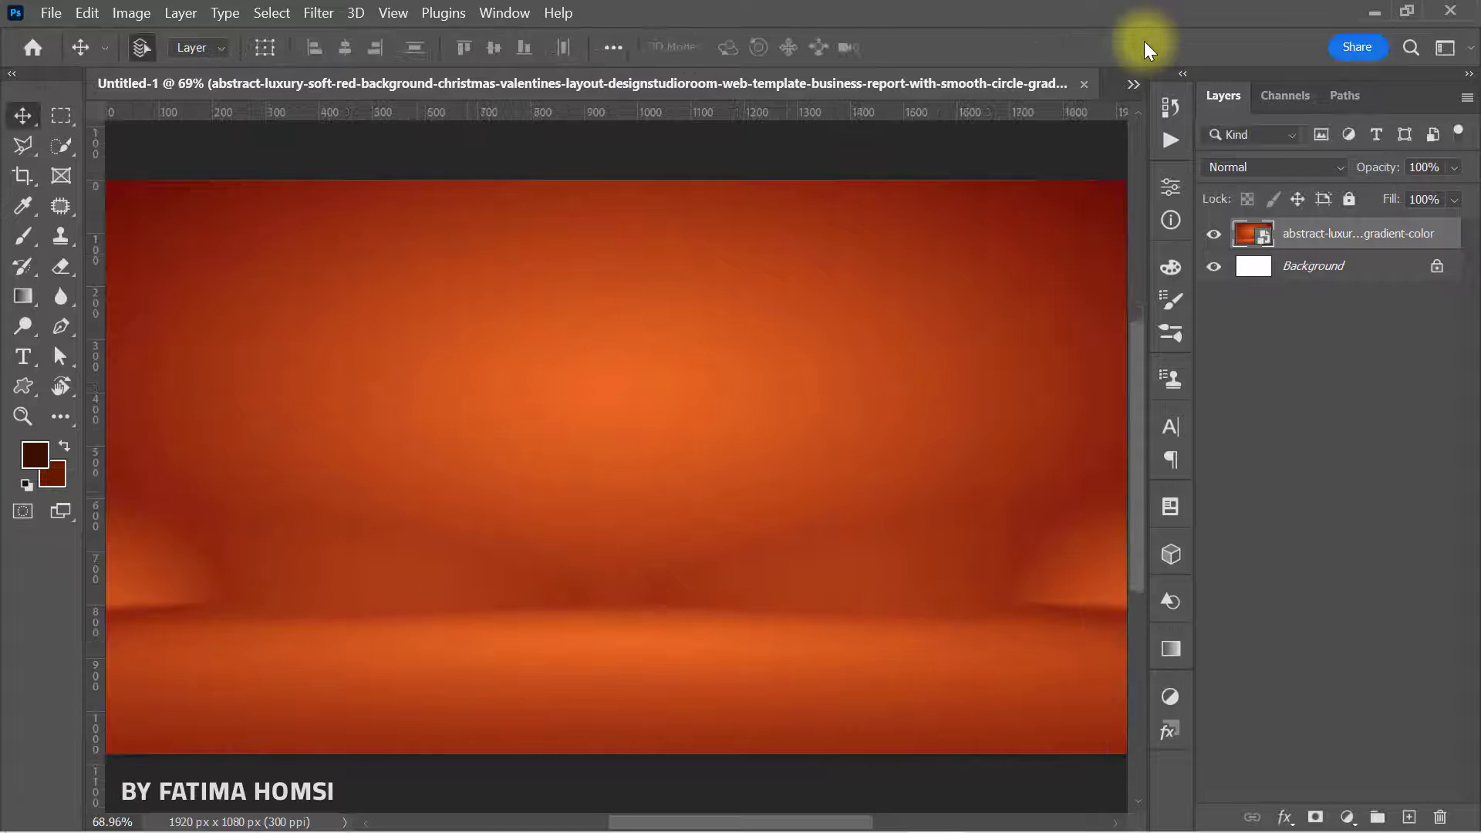
Step: Unlock the white Background layer, group it with the placed gradient image, and name the group background
click(1437, 265)
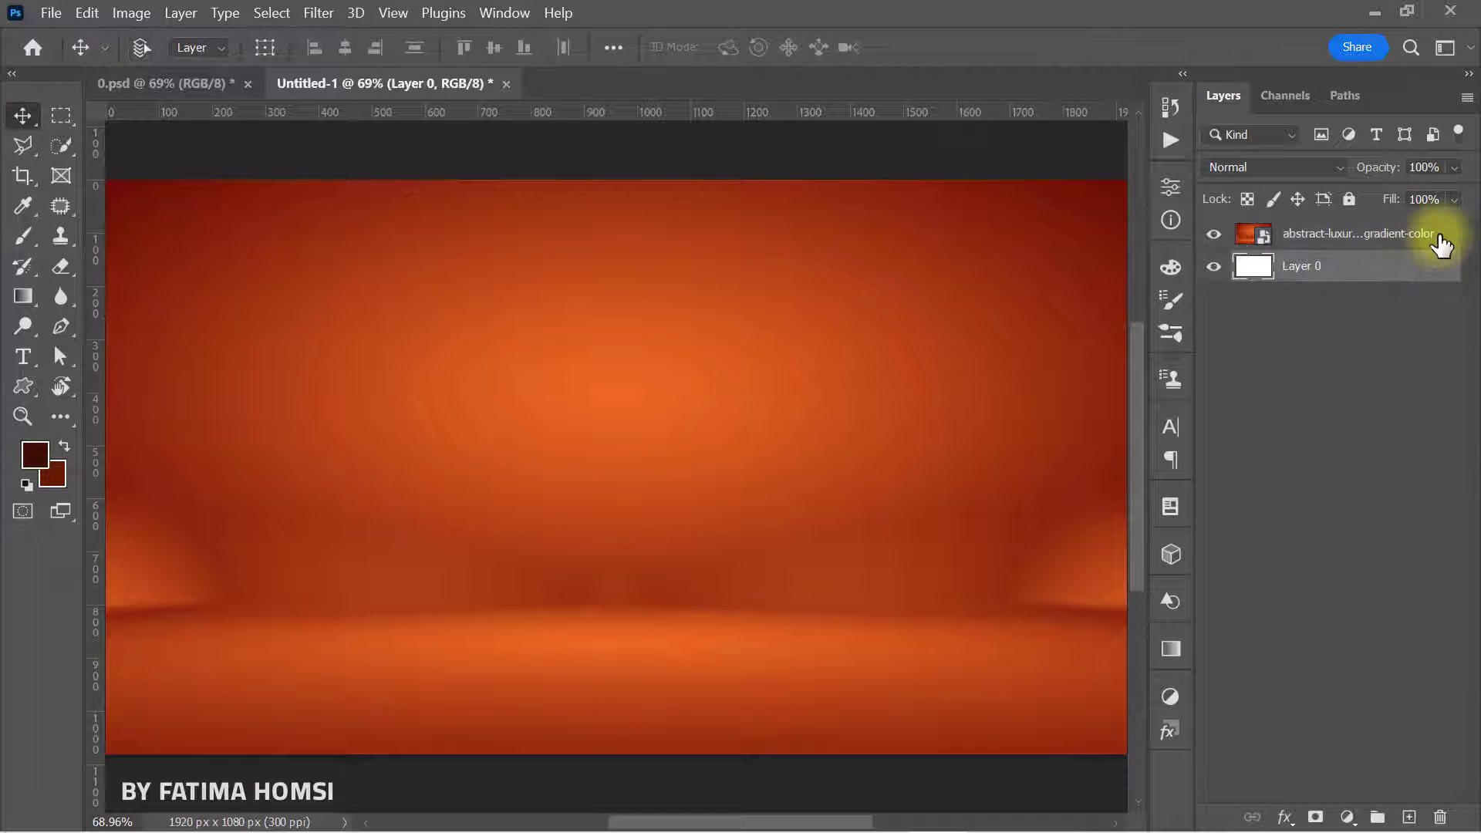
ctrl+click(1441, 239)
key(ctrl+g)
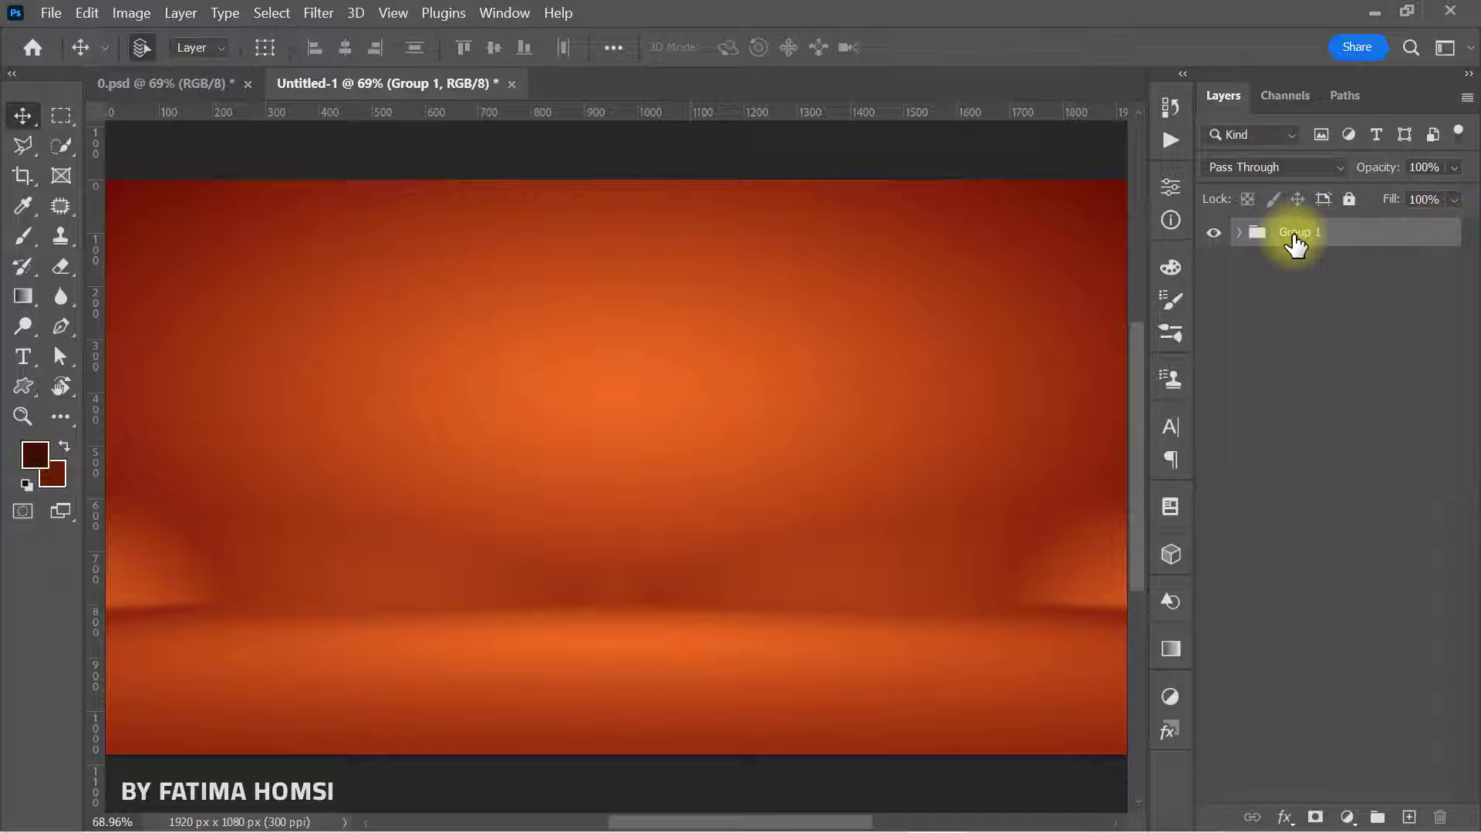
double_click(1295, 233)
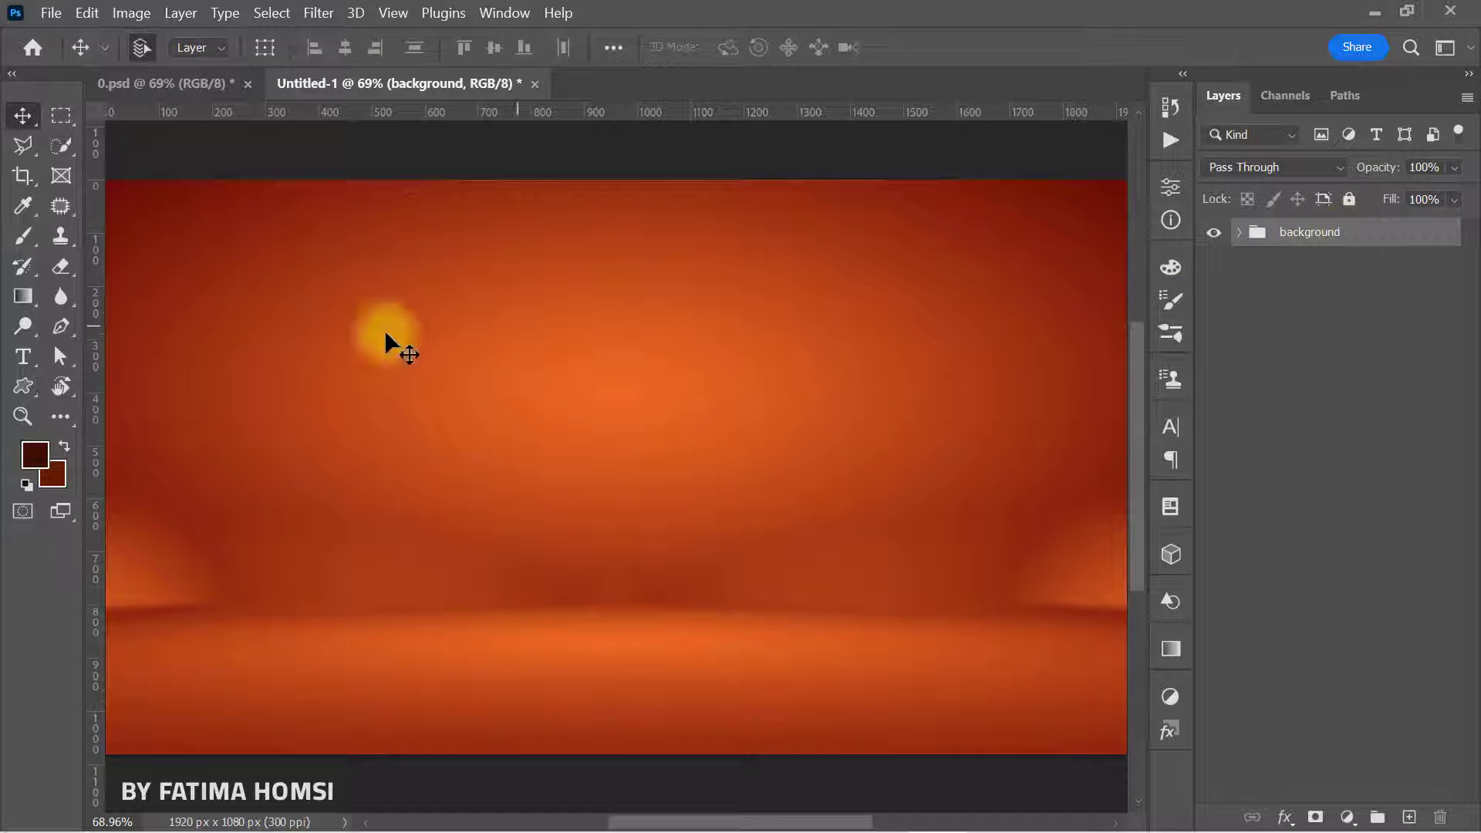
Step: Draw a tall rectangle about 163 × 1159 px over the full height of the canvas's left edge
click(27, 383)
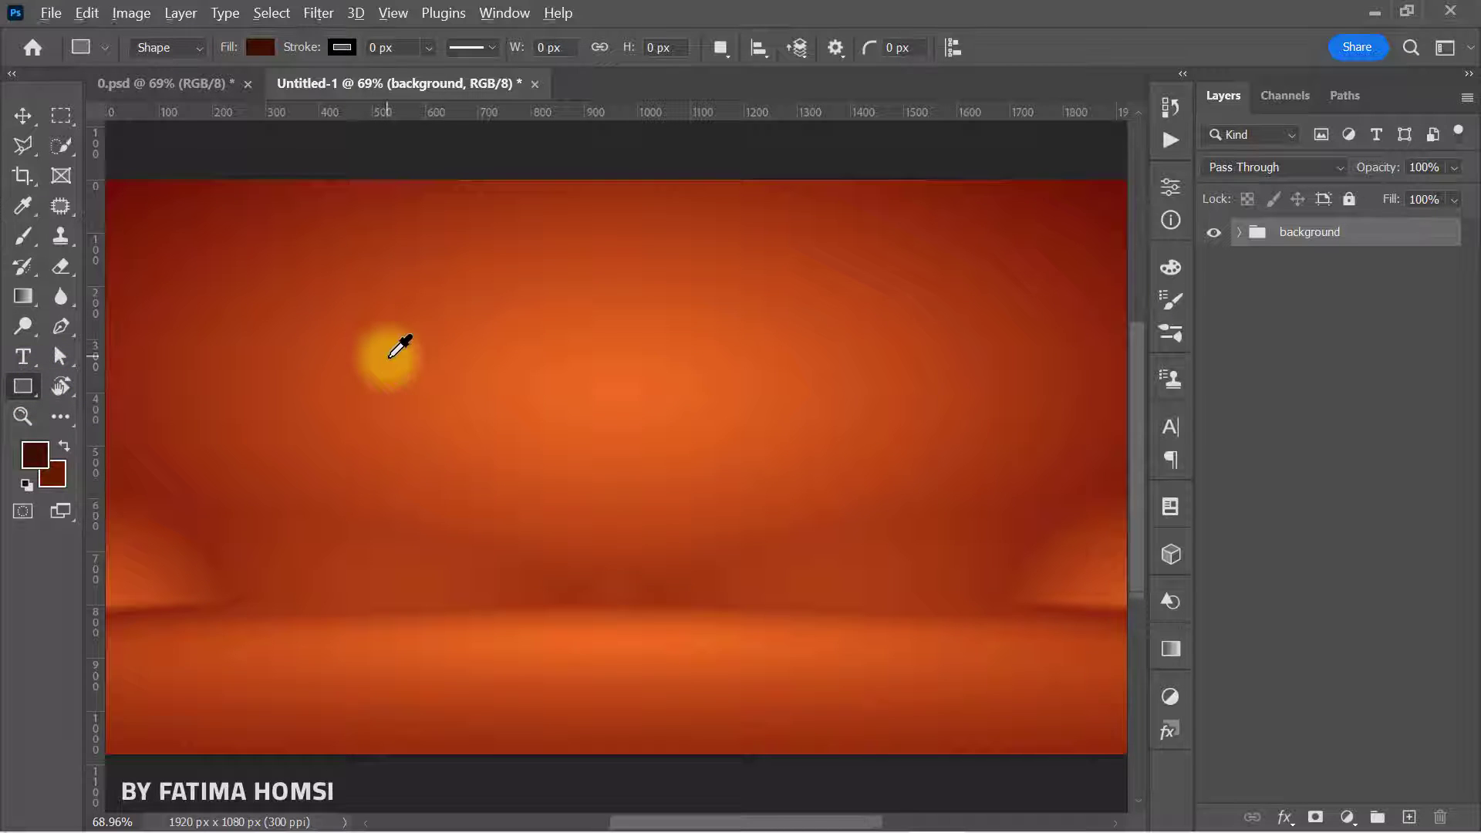
scroll(390, 354, down, 1)
drag(355, 351, 414, 355)
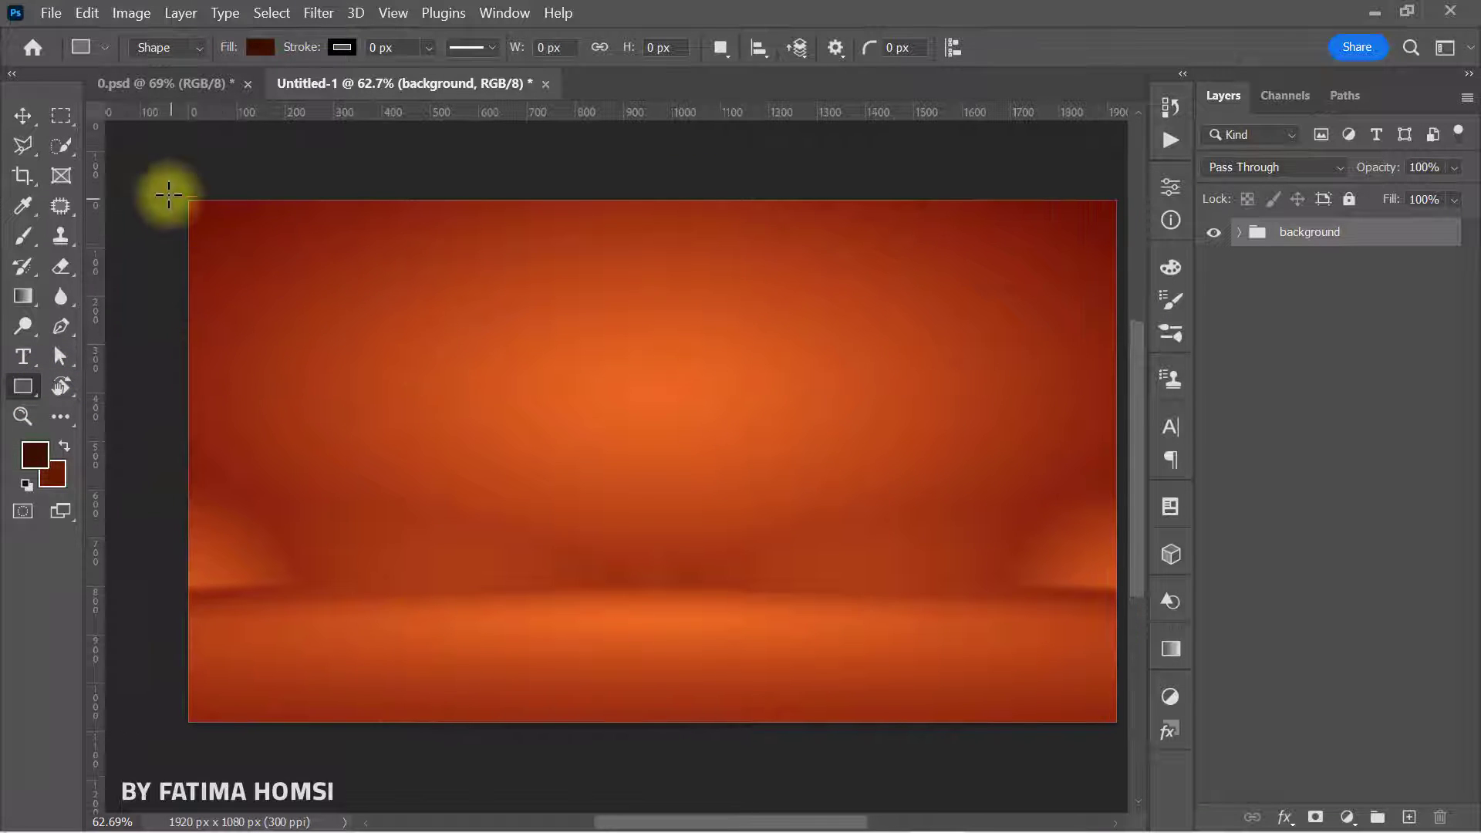
drag(167, 194, 244, 753)
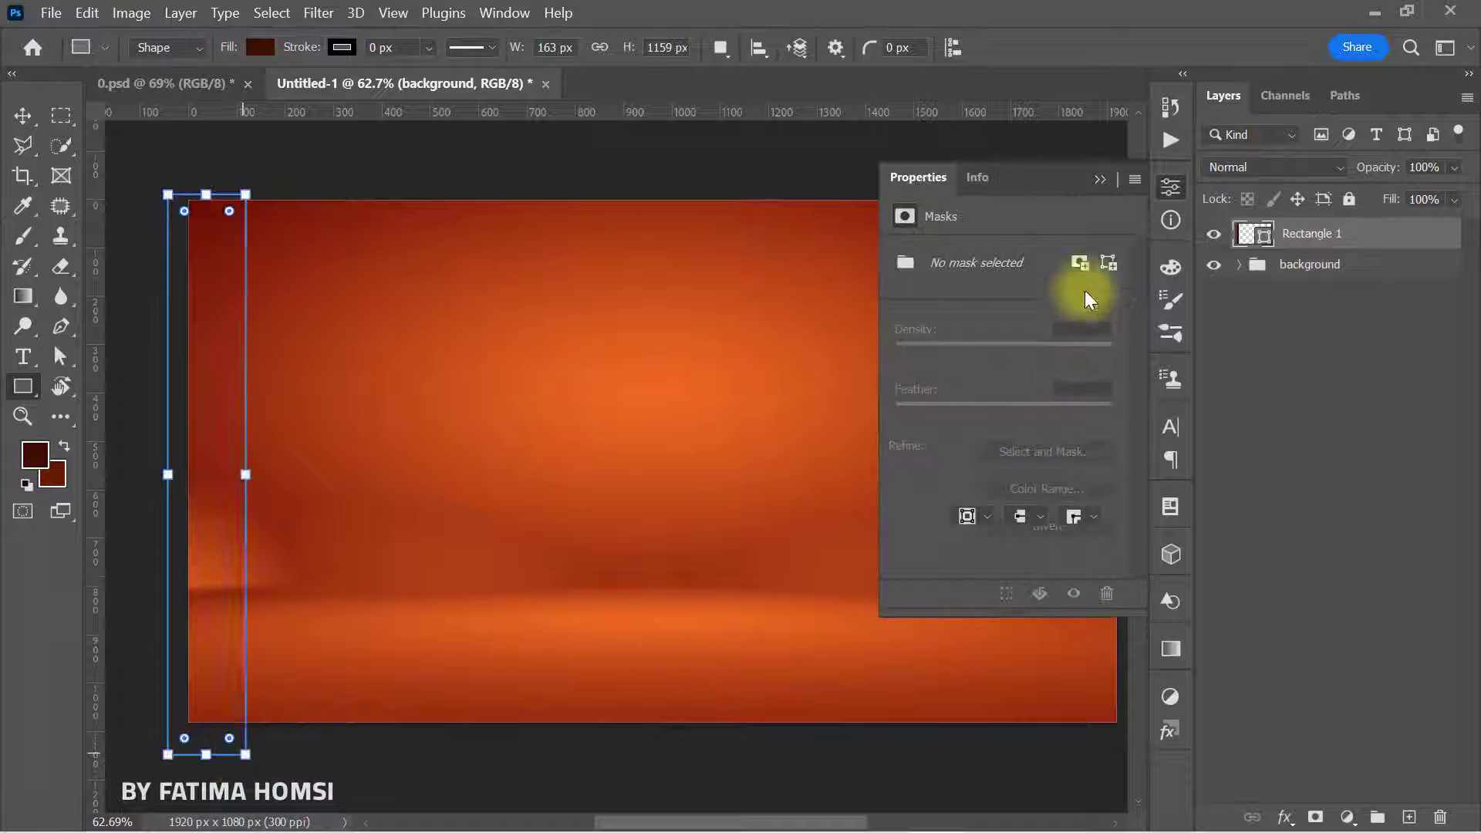
click(1102, 178)
Step: Set the tall rectangle's fill colour to 671b00
double_click(1254, 234)
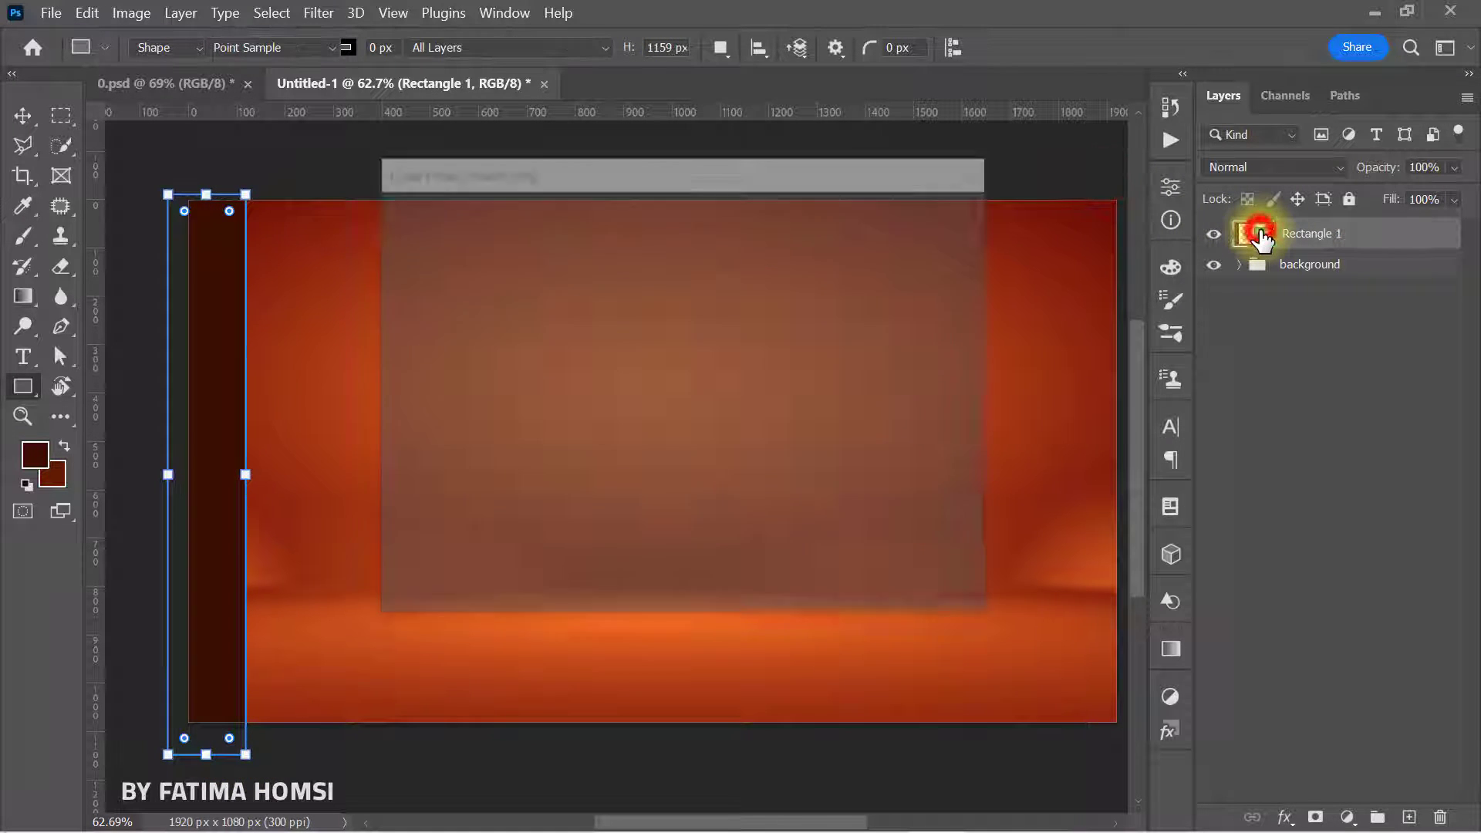
click(58, 474)
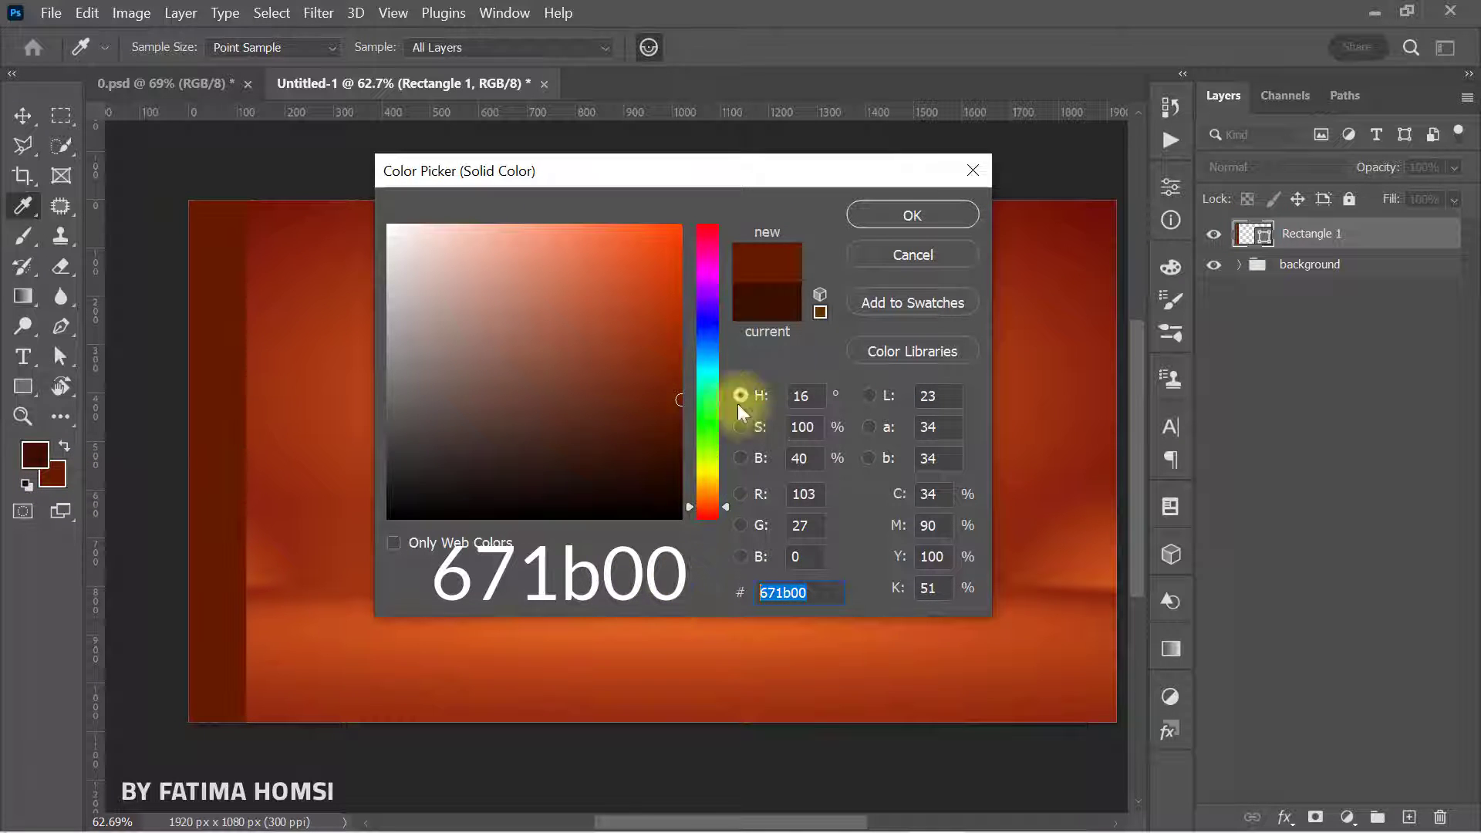
click(887, 212)
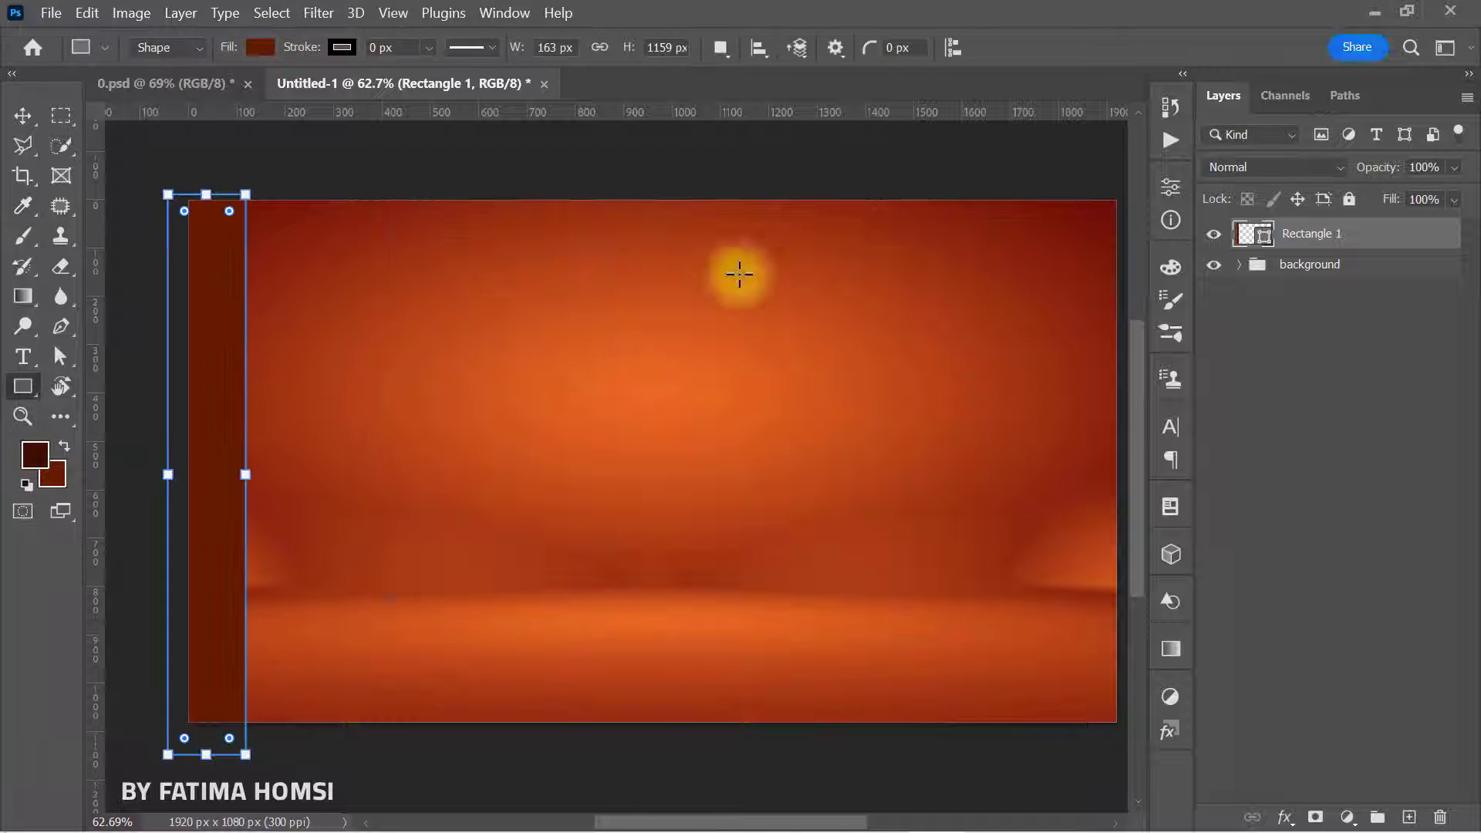
Step: Draw a small rectangle about 124 × 109 px on the canvas and fill it with colour 3a1001
drag(487, 326, 546, 377)
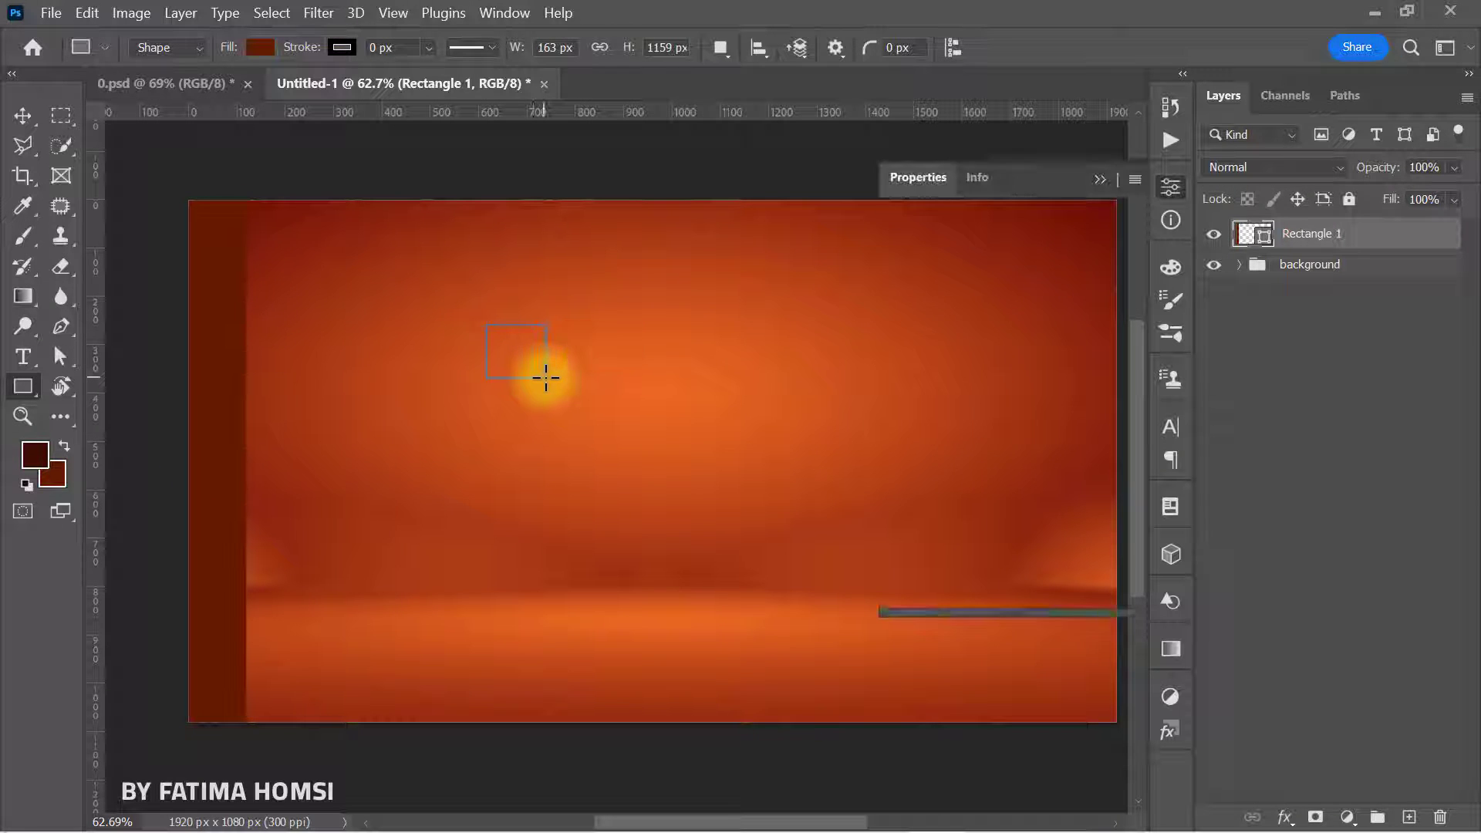
click(1101, 184)
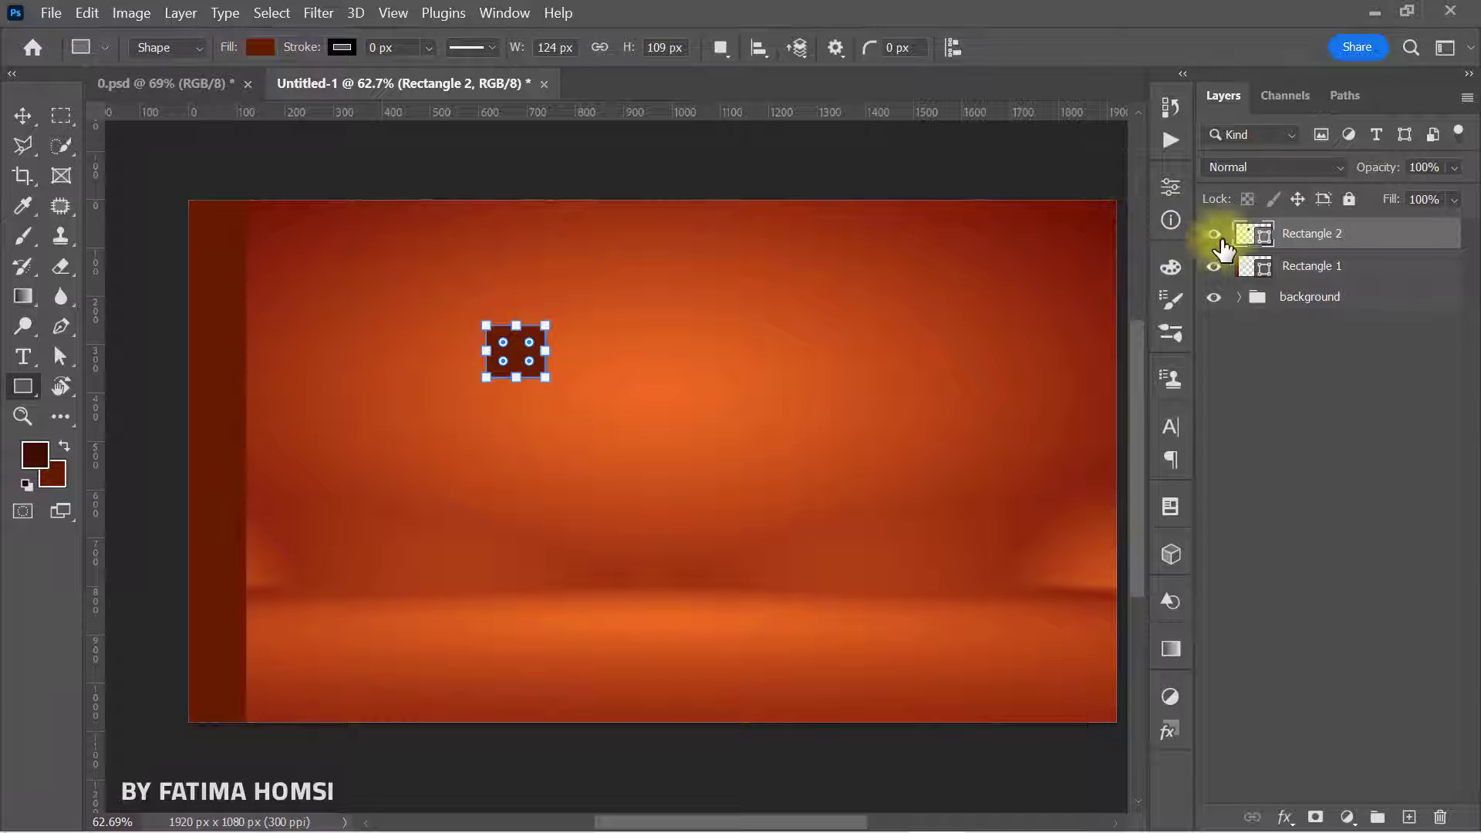
double_click(1250, 234)
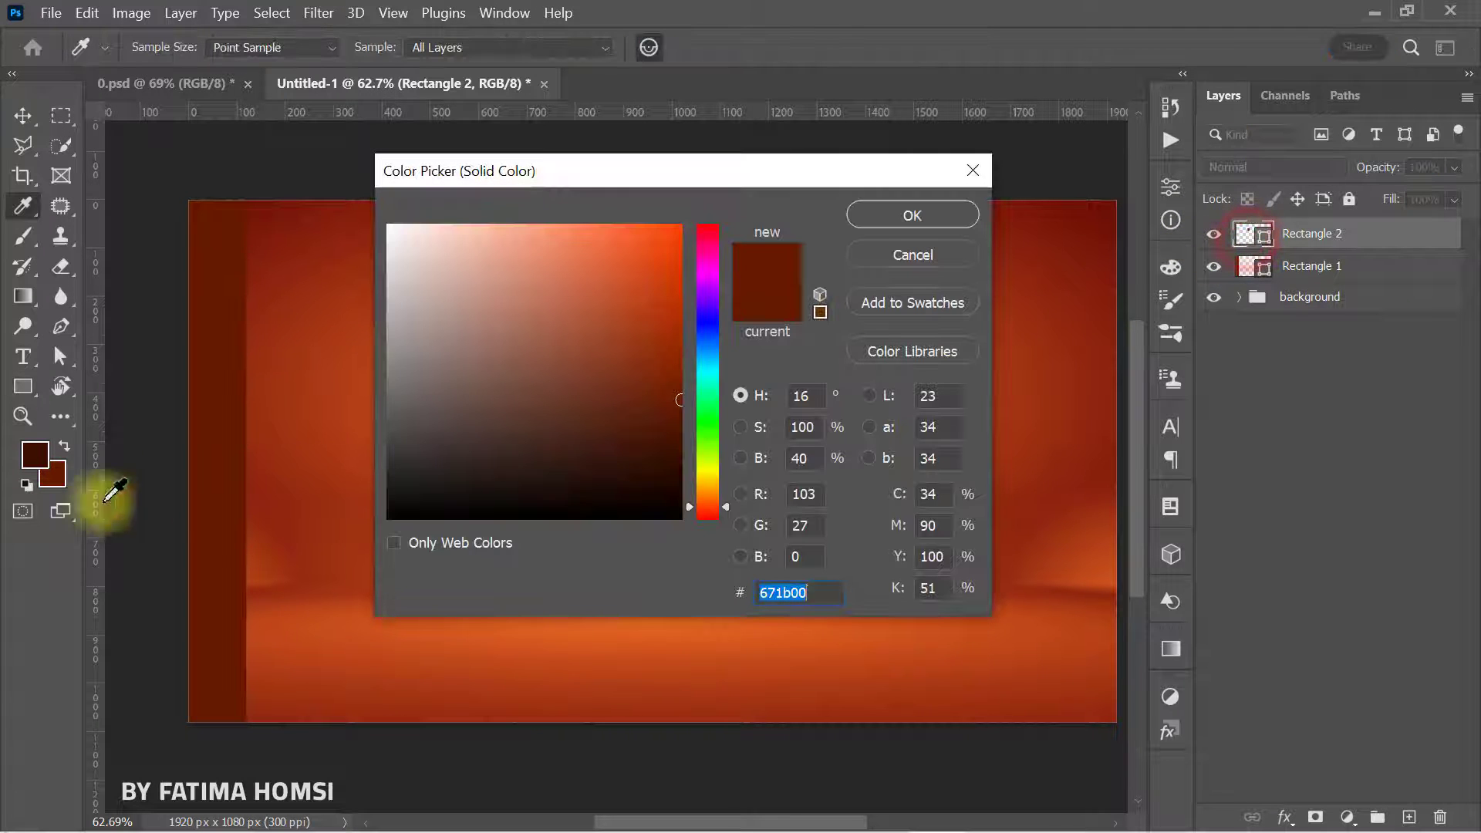
click(37, 456)
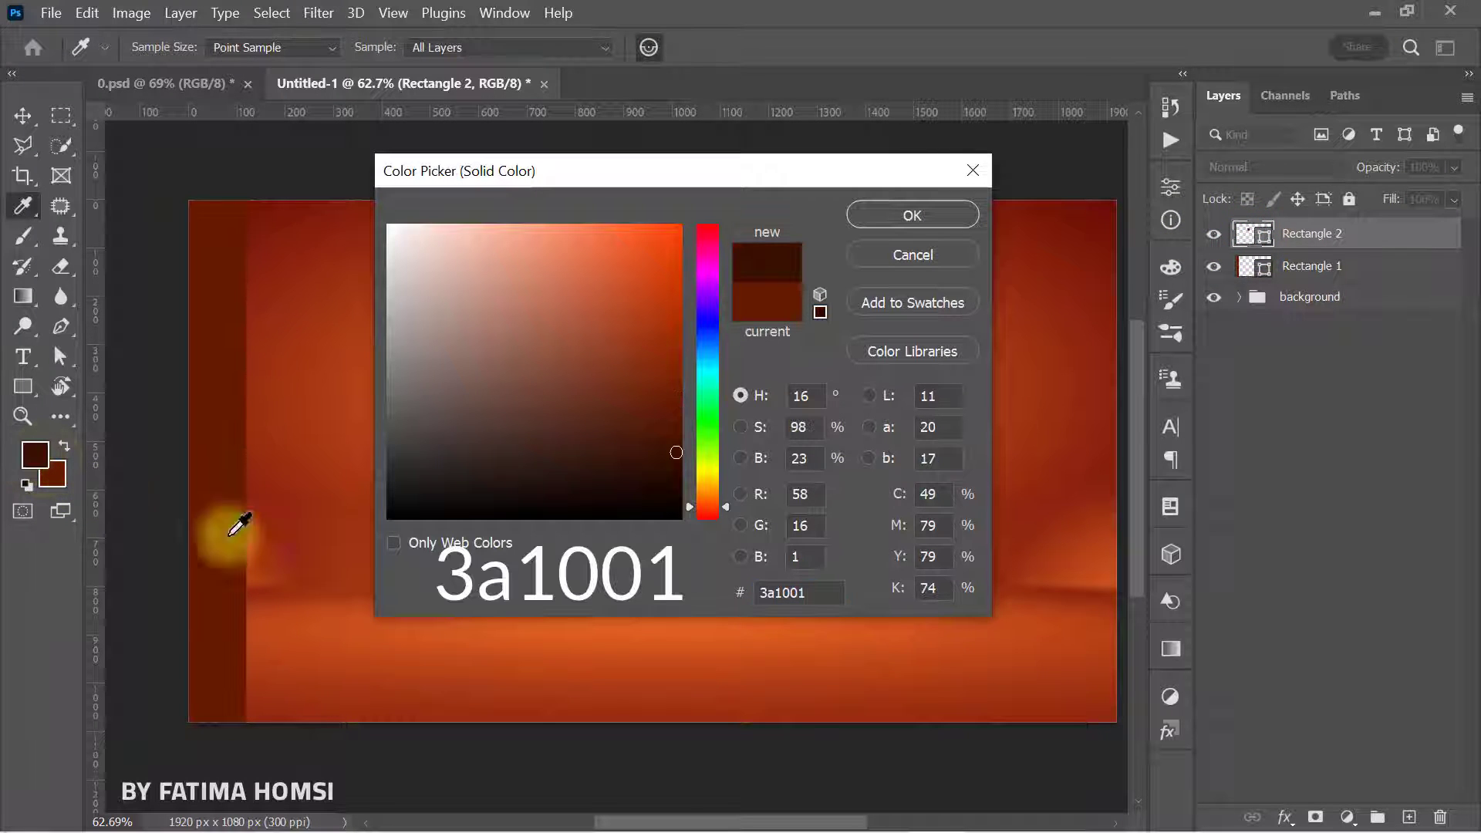
click(772, 593)
click(895, 219)
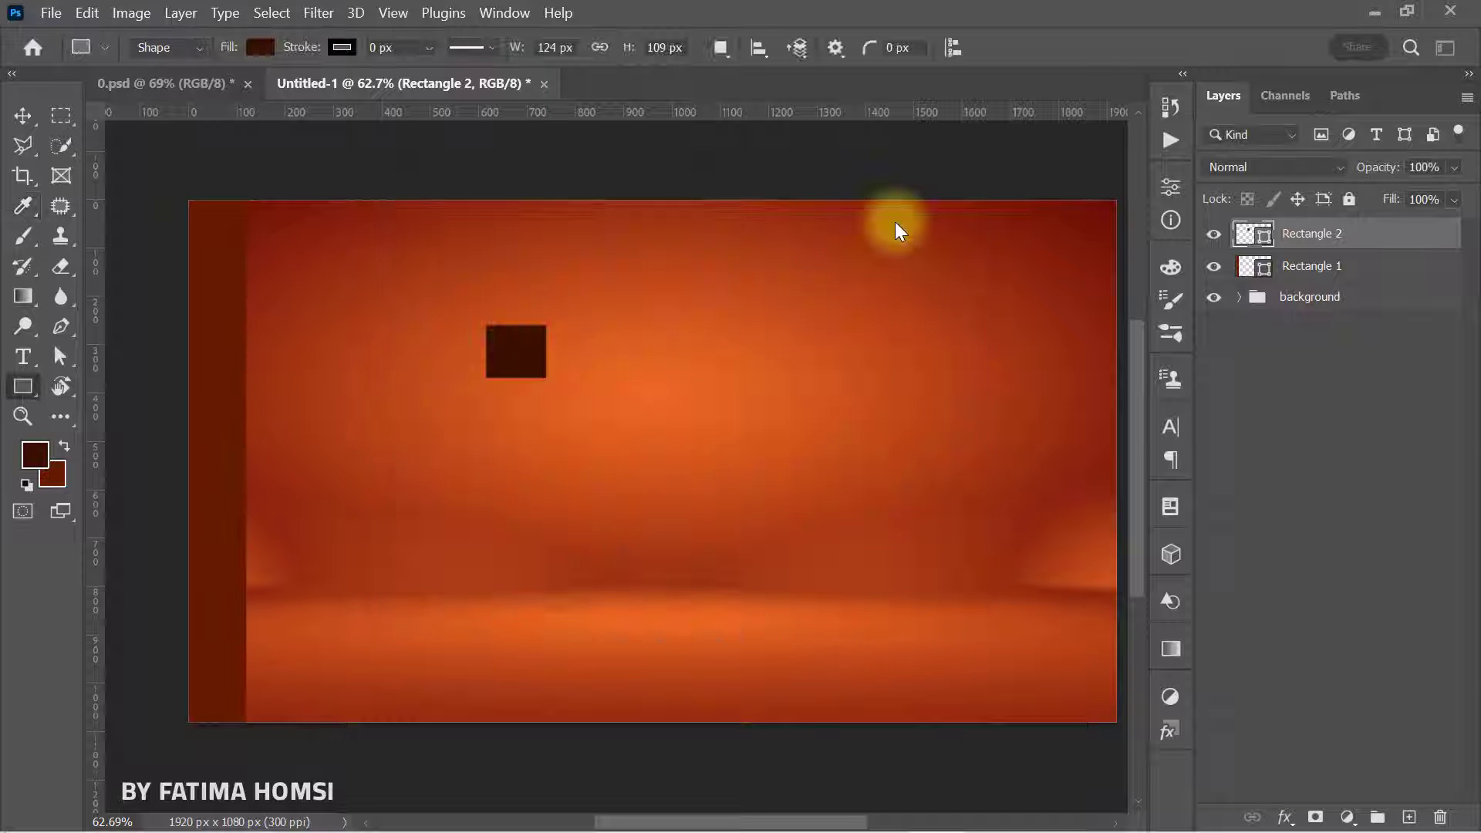
Step: Move the small dark rectangle to the canvas's top-left corner and narrow it to about 120 px to match the strip's visible width
key(ctrl+t)
drag(516, 368, 253, 227)
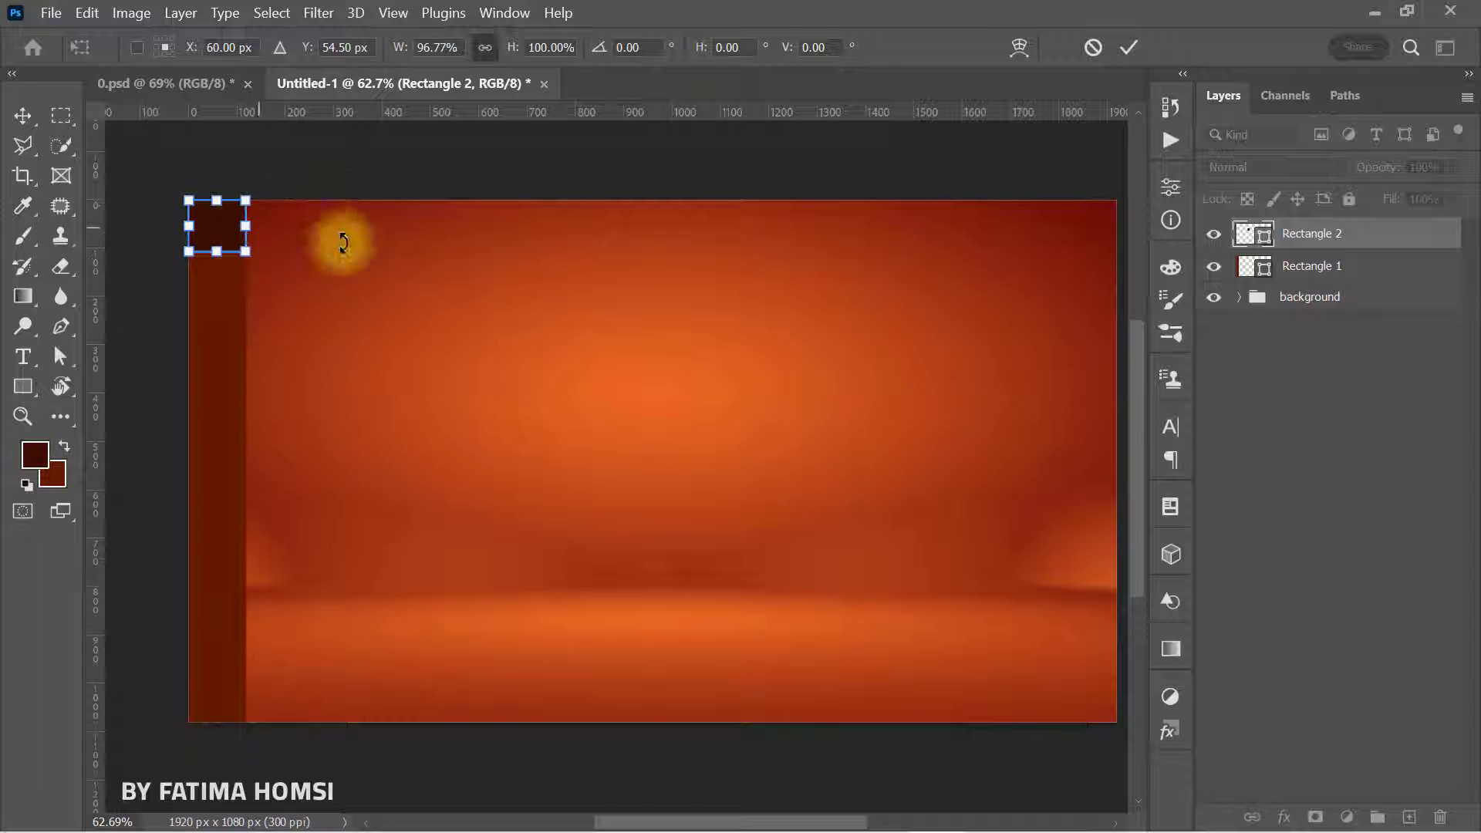
click(1128, 47)
scroll(888, 182, up, 1)
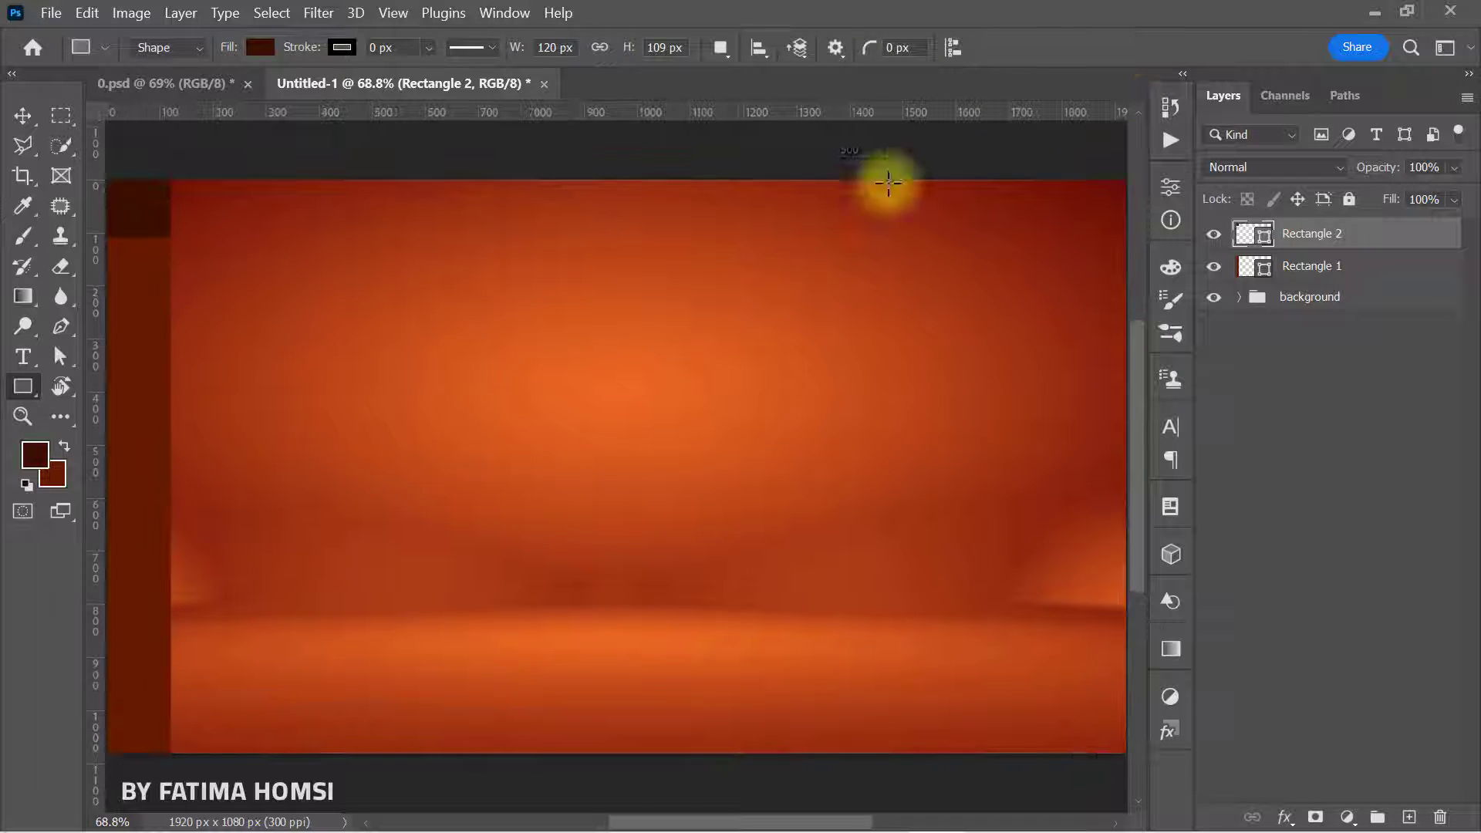
Step: Draw the vertical social icons custom shape from the PHONE,WEB set, about 43 × 240 px, low on the dark side strip
right_click(23, 383)
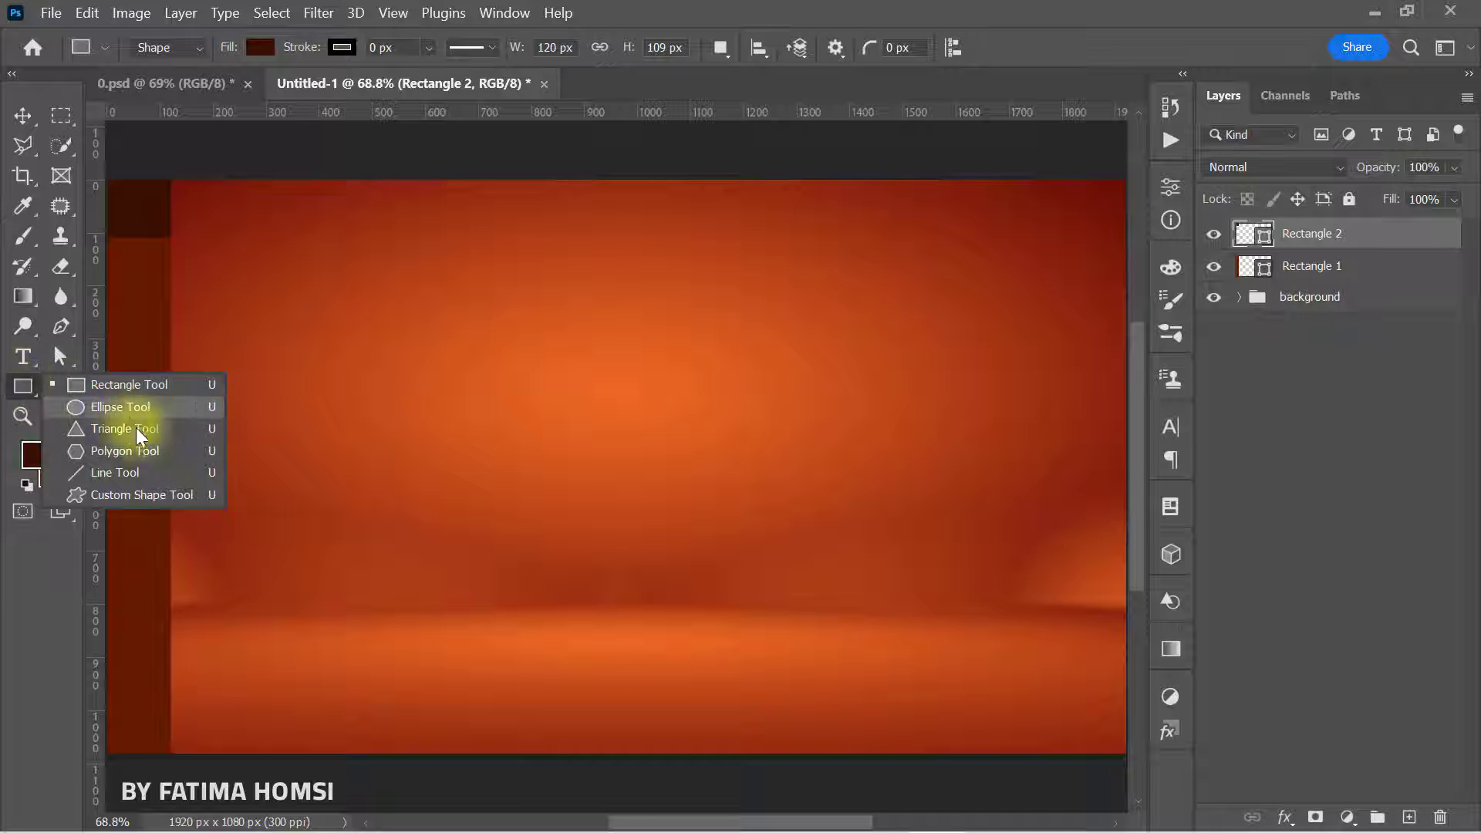
click(141, 488)
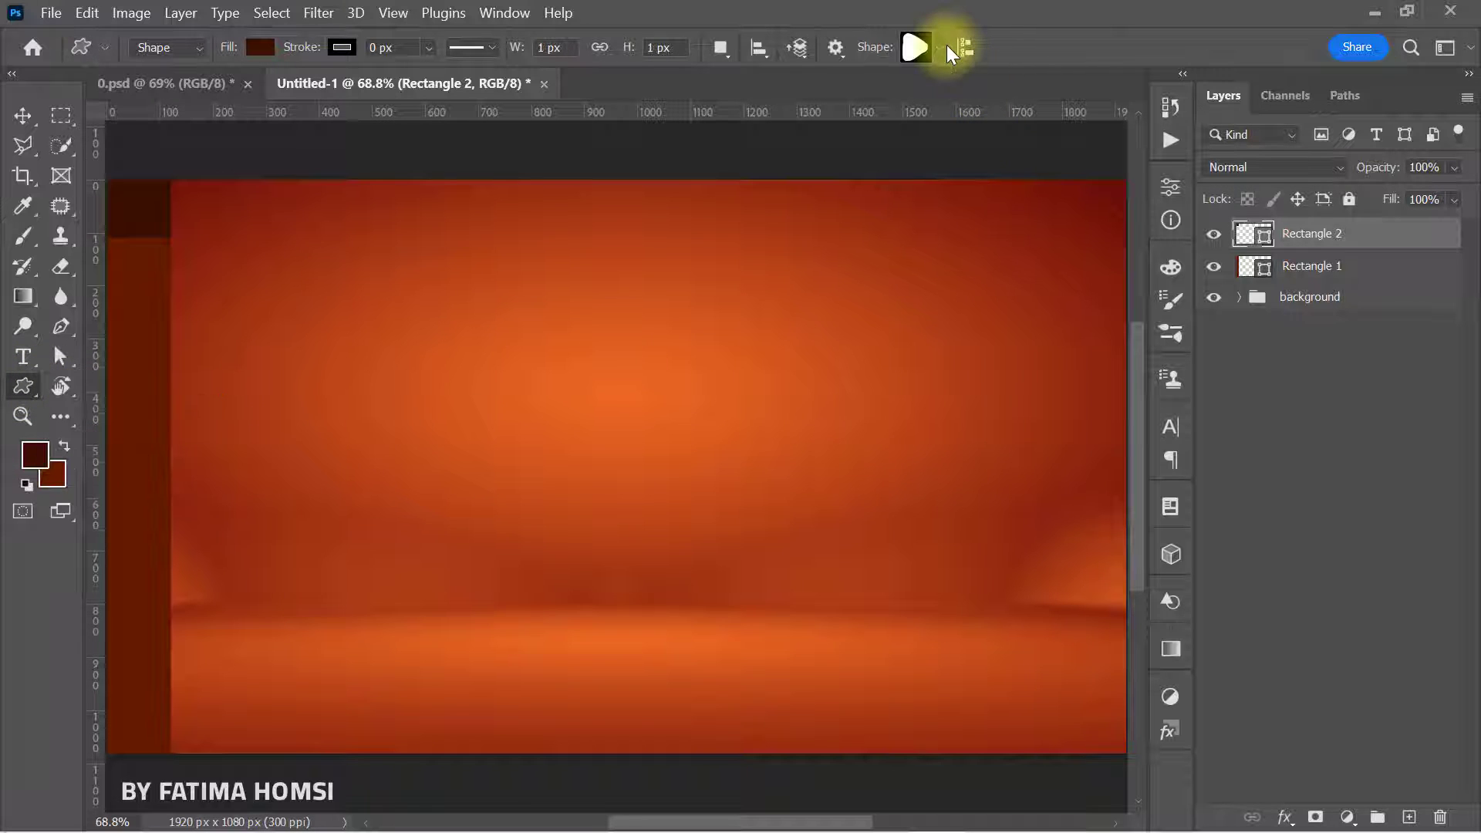
click(948, 47)
click(687, 329)
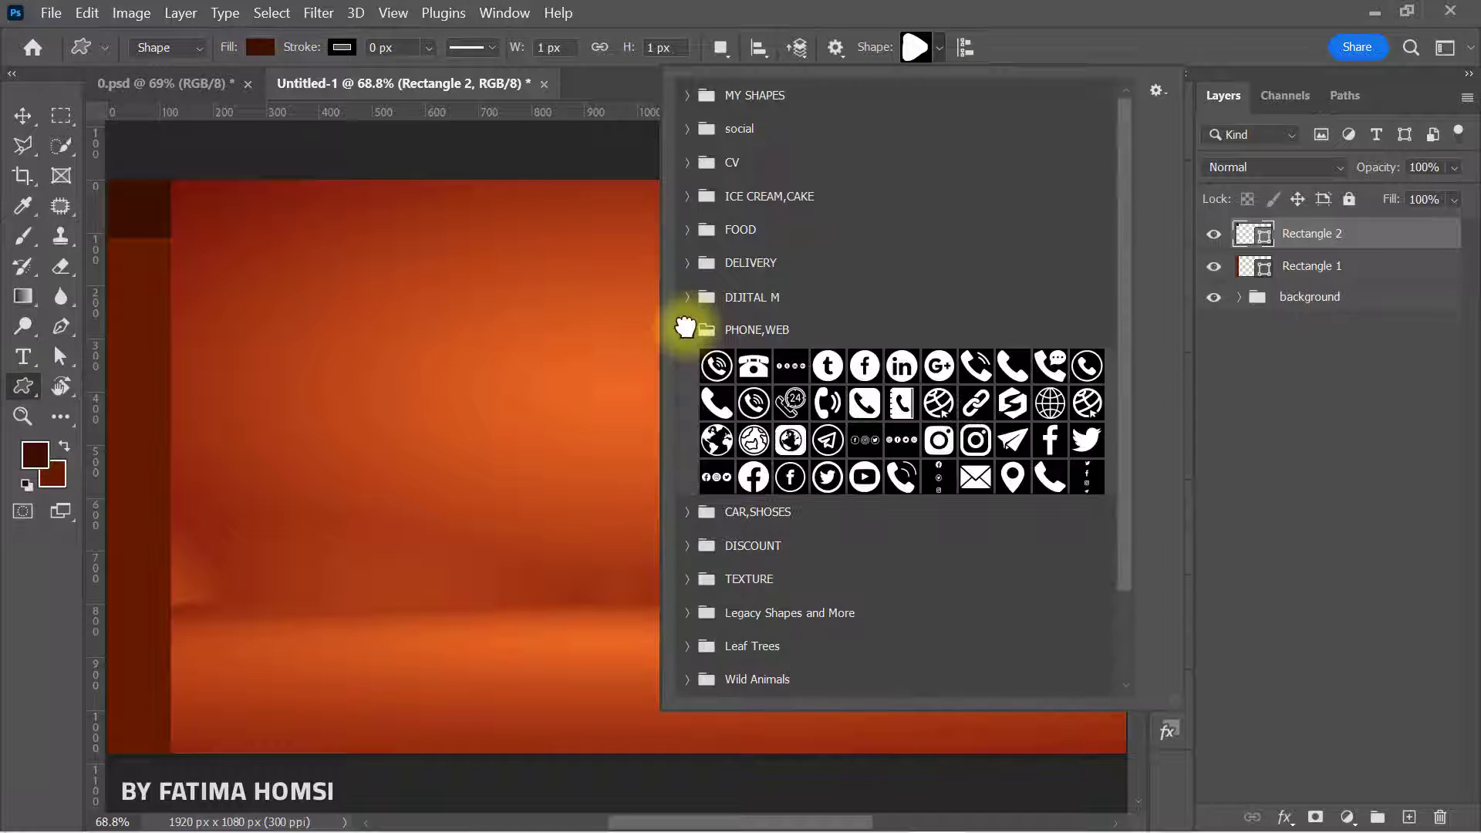
click(1088, 476)
click(1002, 74)
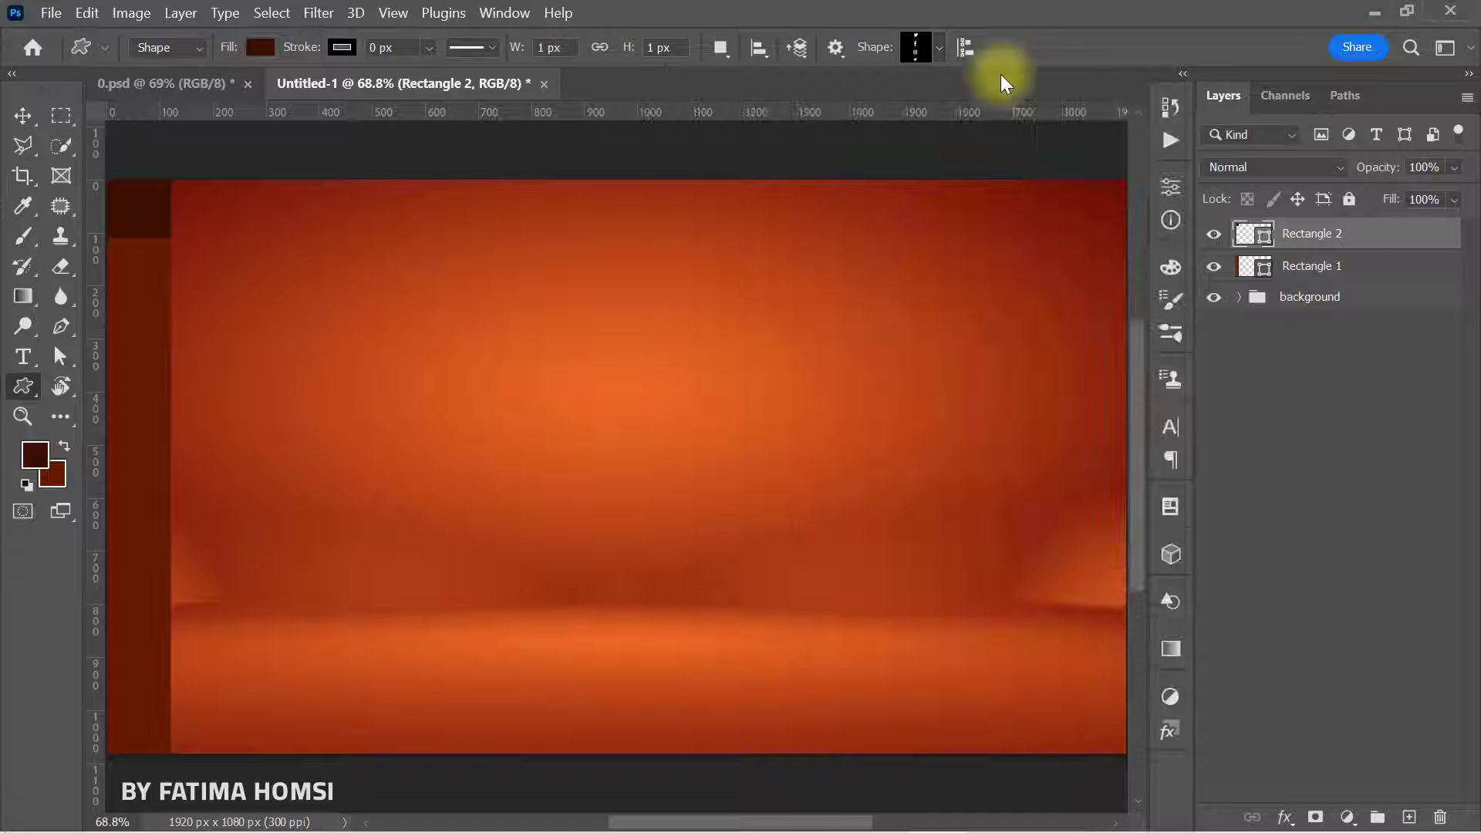
drag(124, 591, 155, 714)
click(1100, 178)
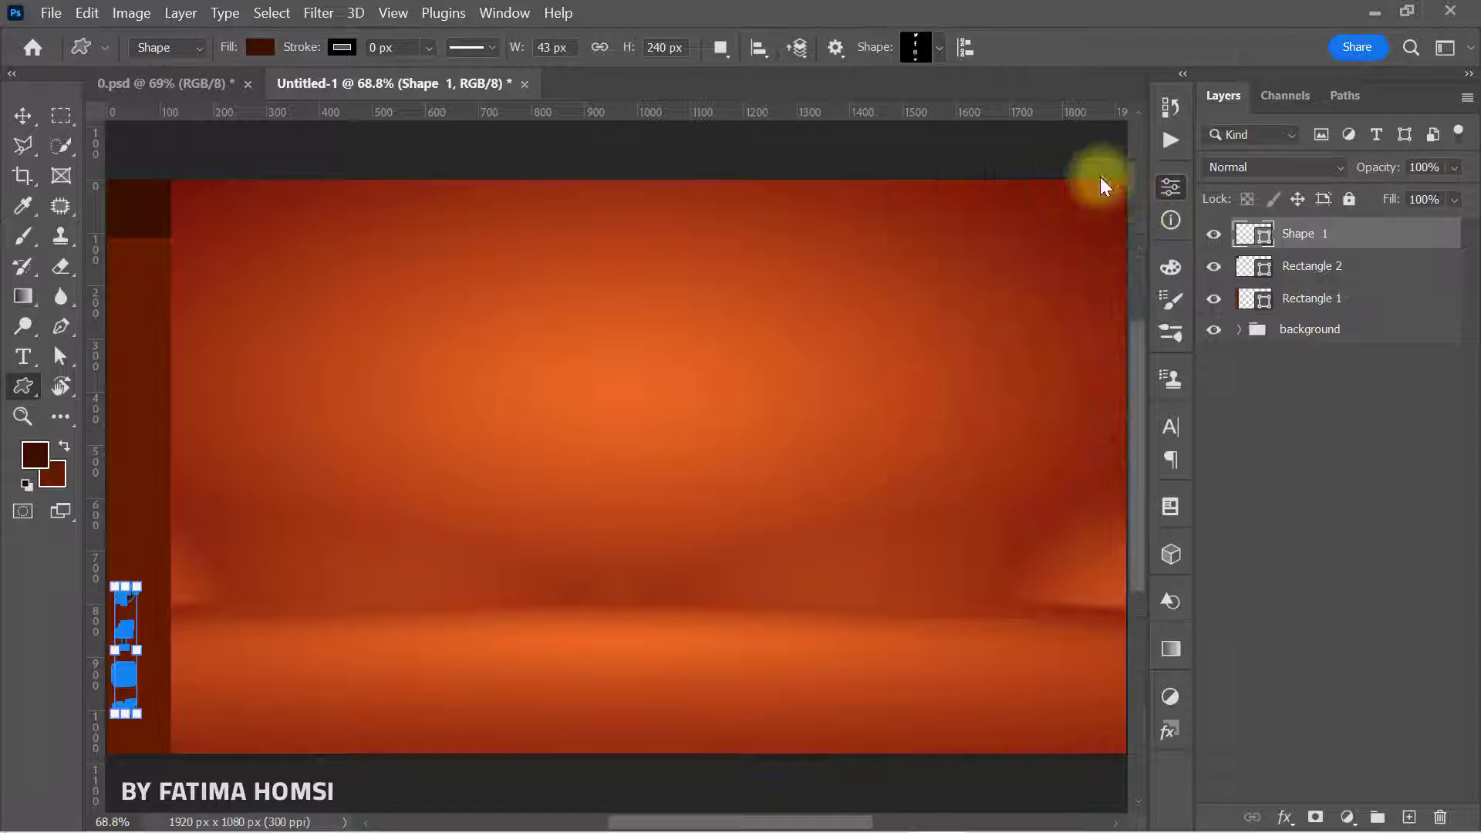
Step: Set the social icons shape's fill to white
click(260, 47)
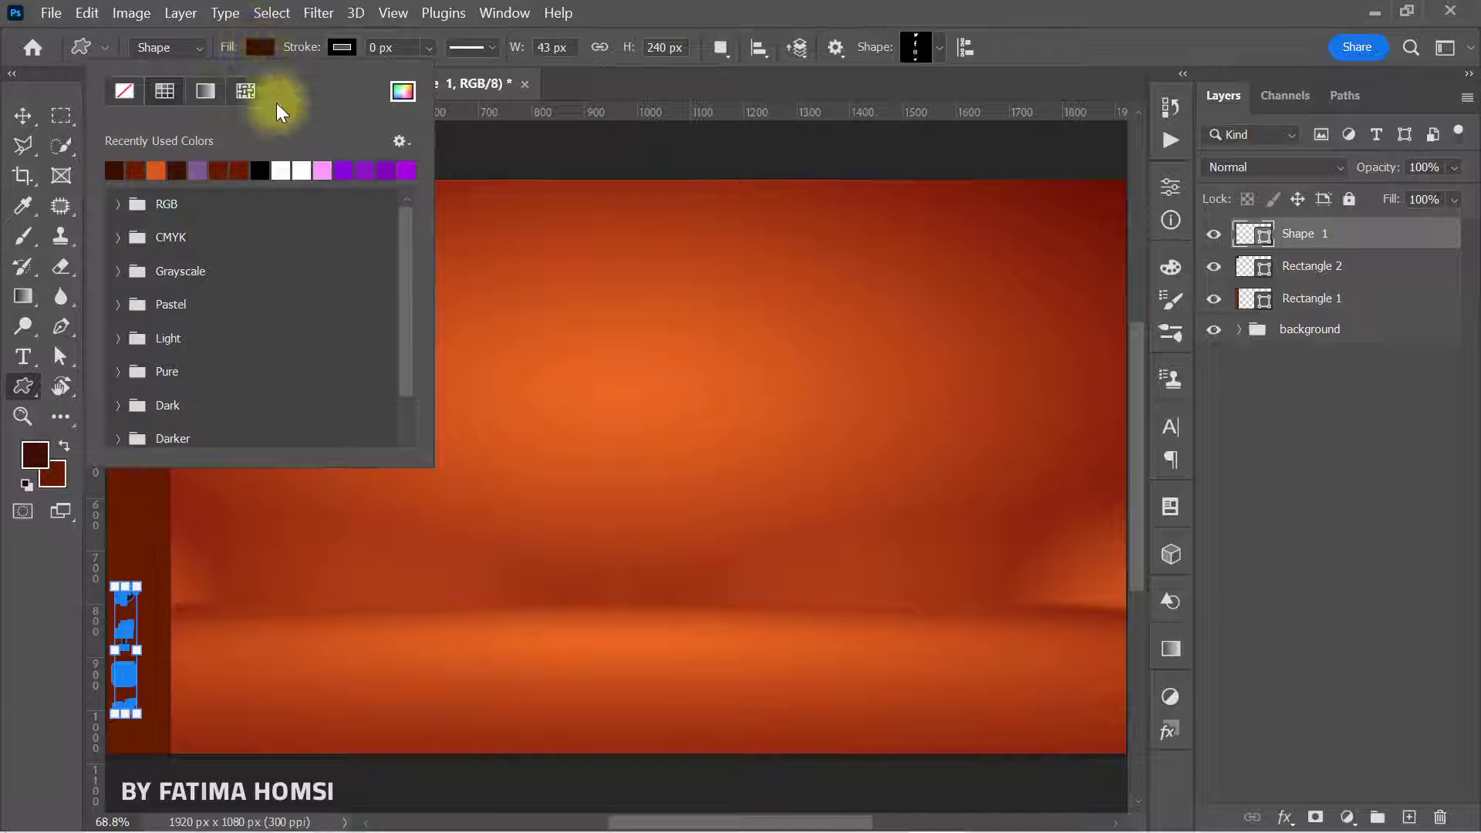
click(300, 169)
click(581, 86)
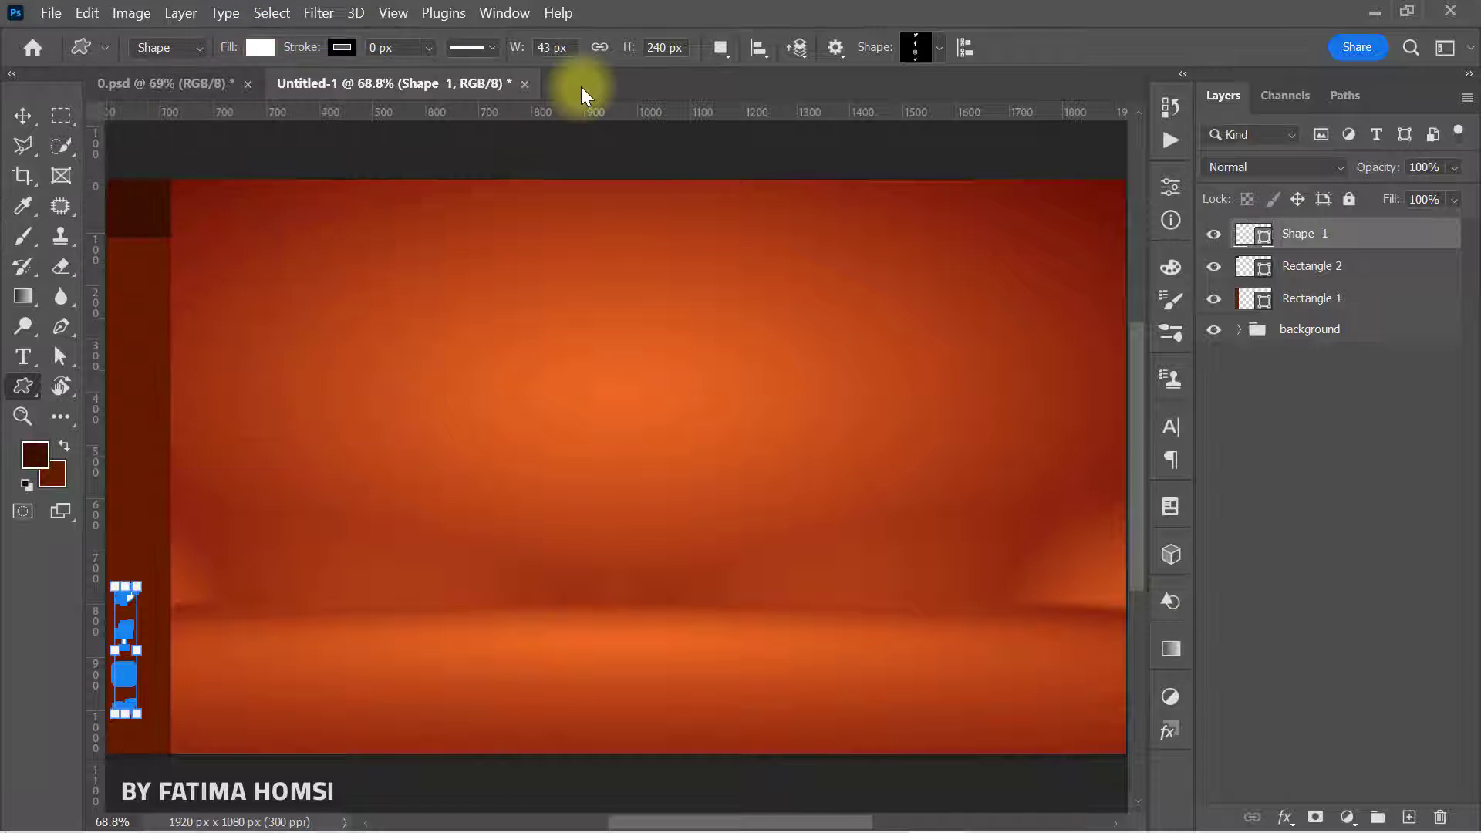
key(Return)
Step: Transform the social icons shape to shift it slightly right within the strip, to about X 38.5 px, Y 886.7 px
key(ctrl+t)
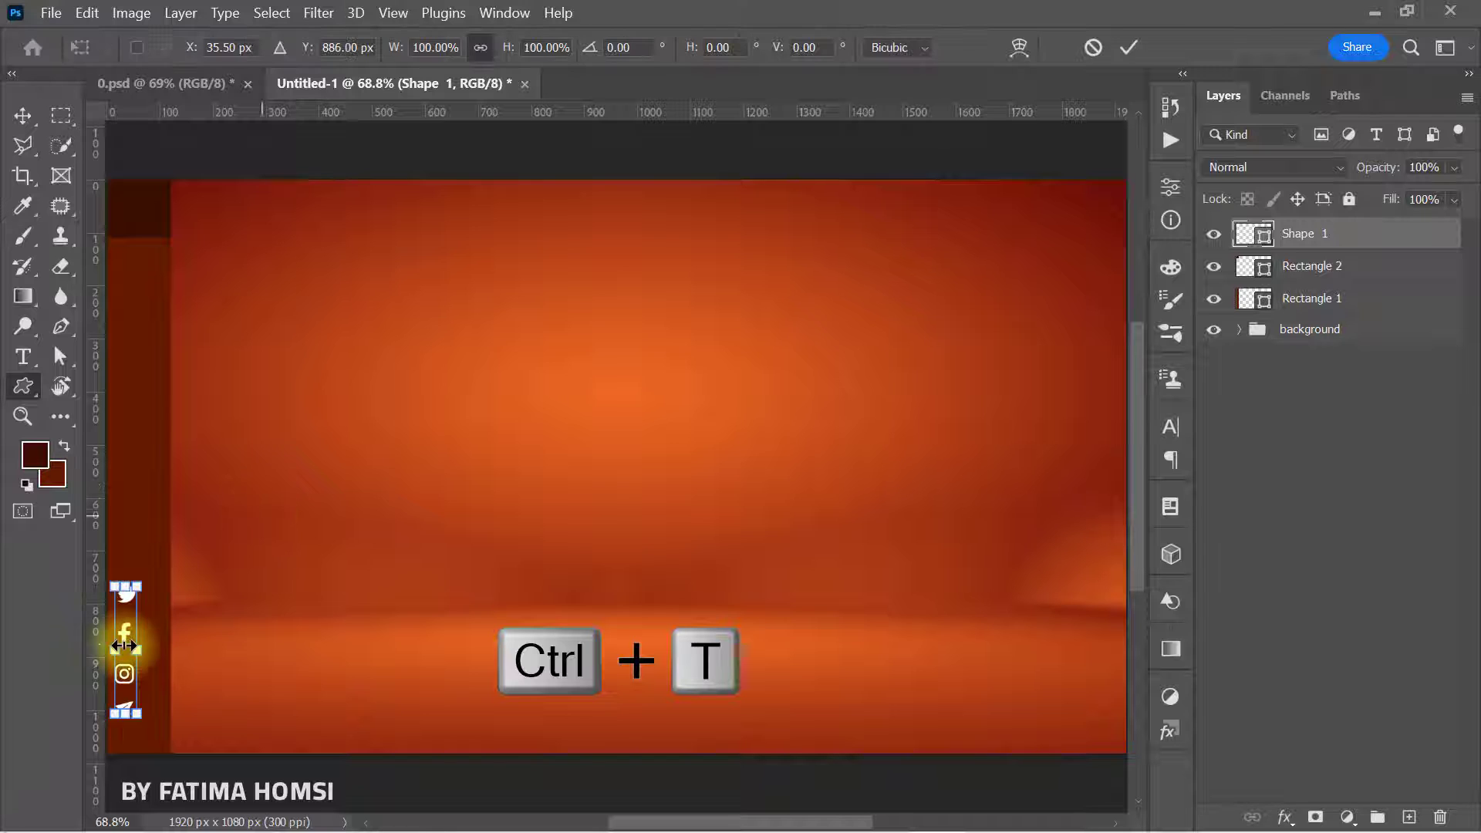
scroll(118, 650, up, 4)
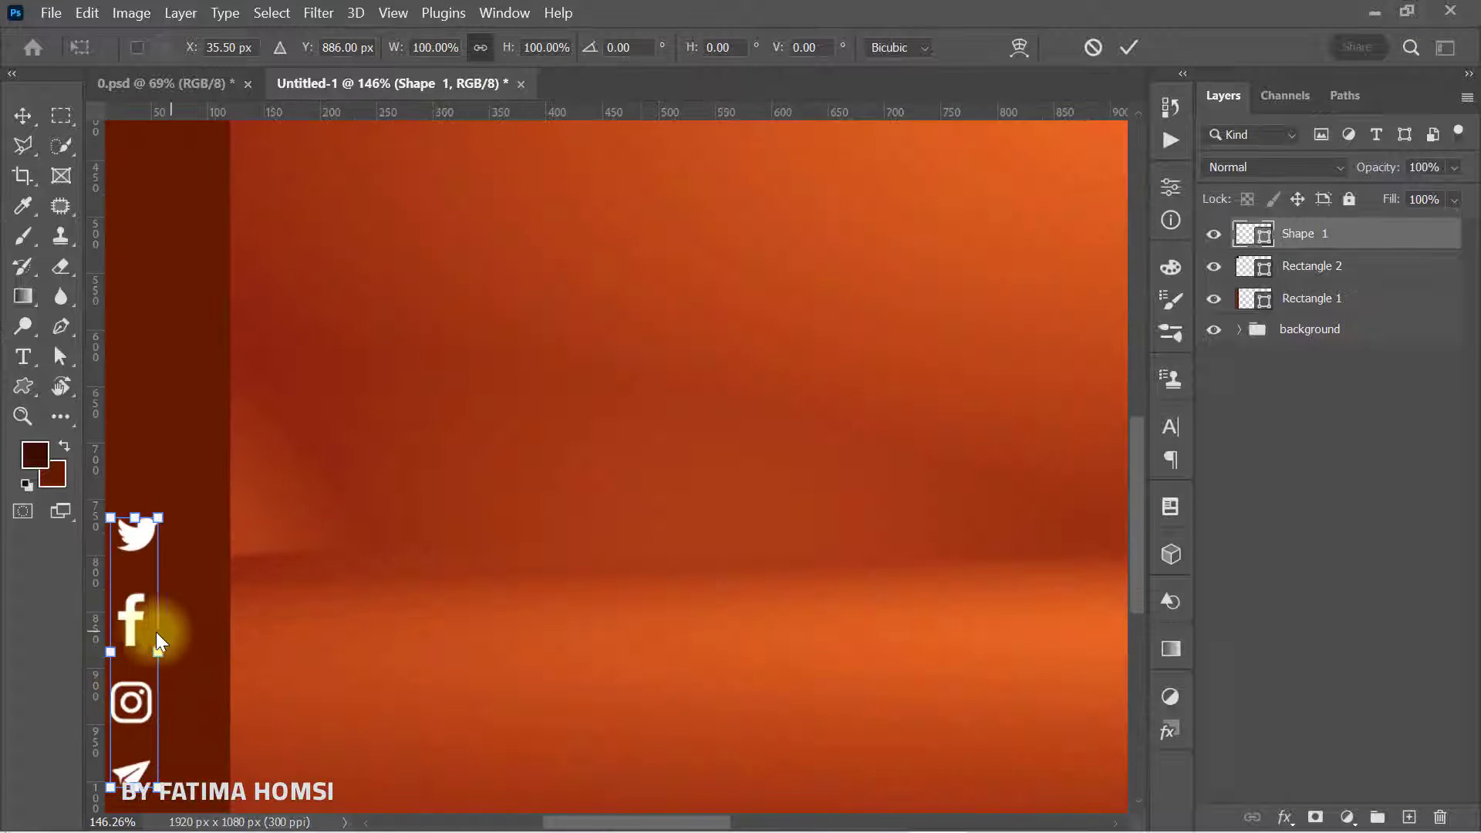
drag(137, 628, 141, 629)
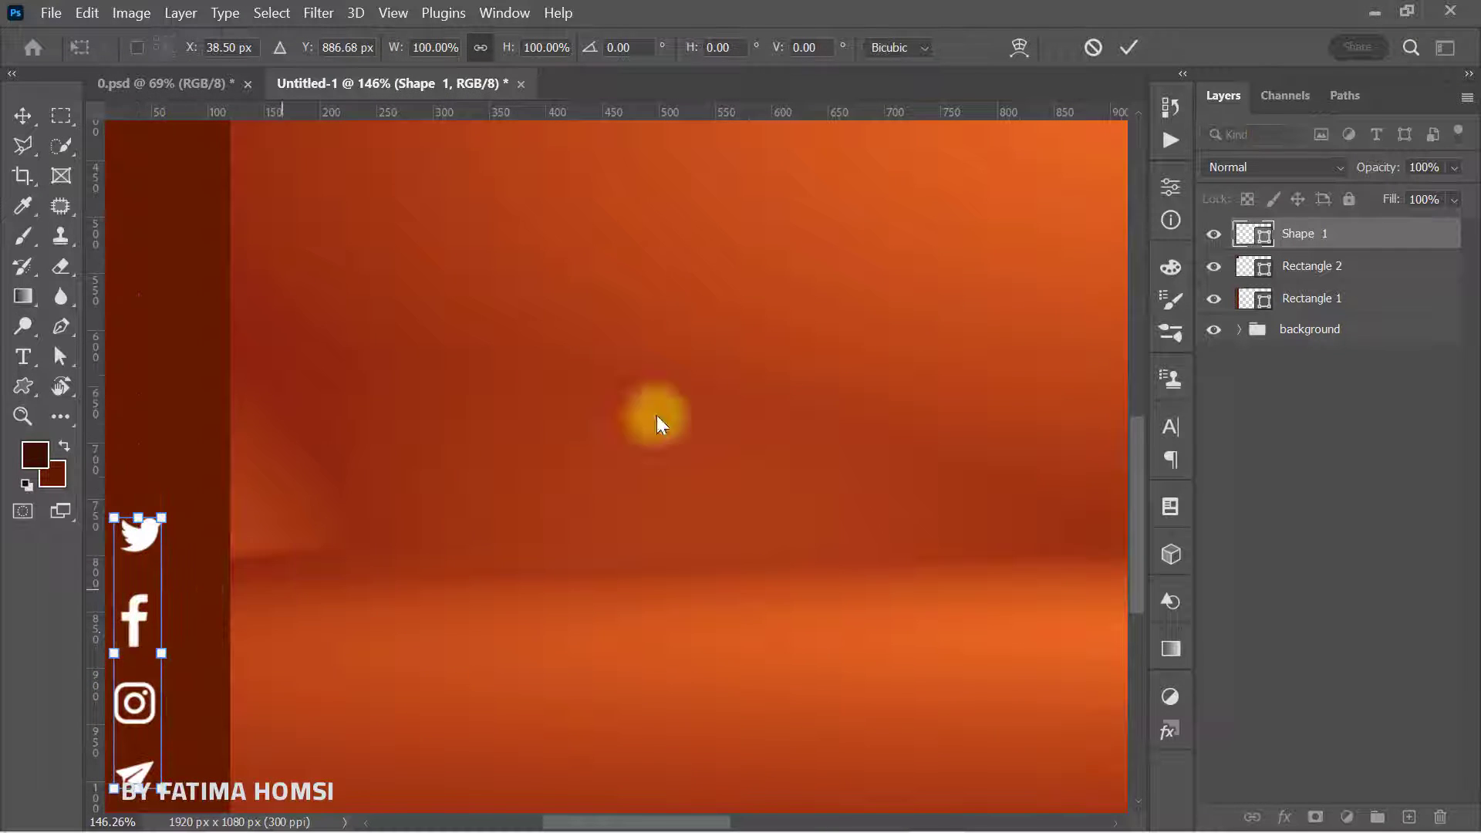
click(1126, 48)
scroll(811, 305, down, 3)
drag(881, 287, 566, 462)
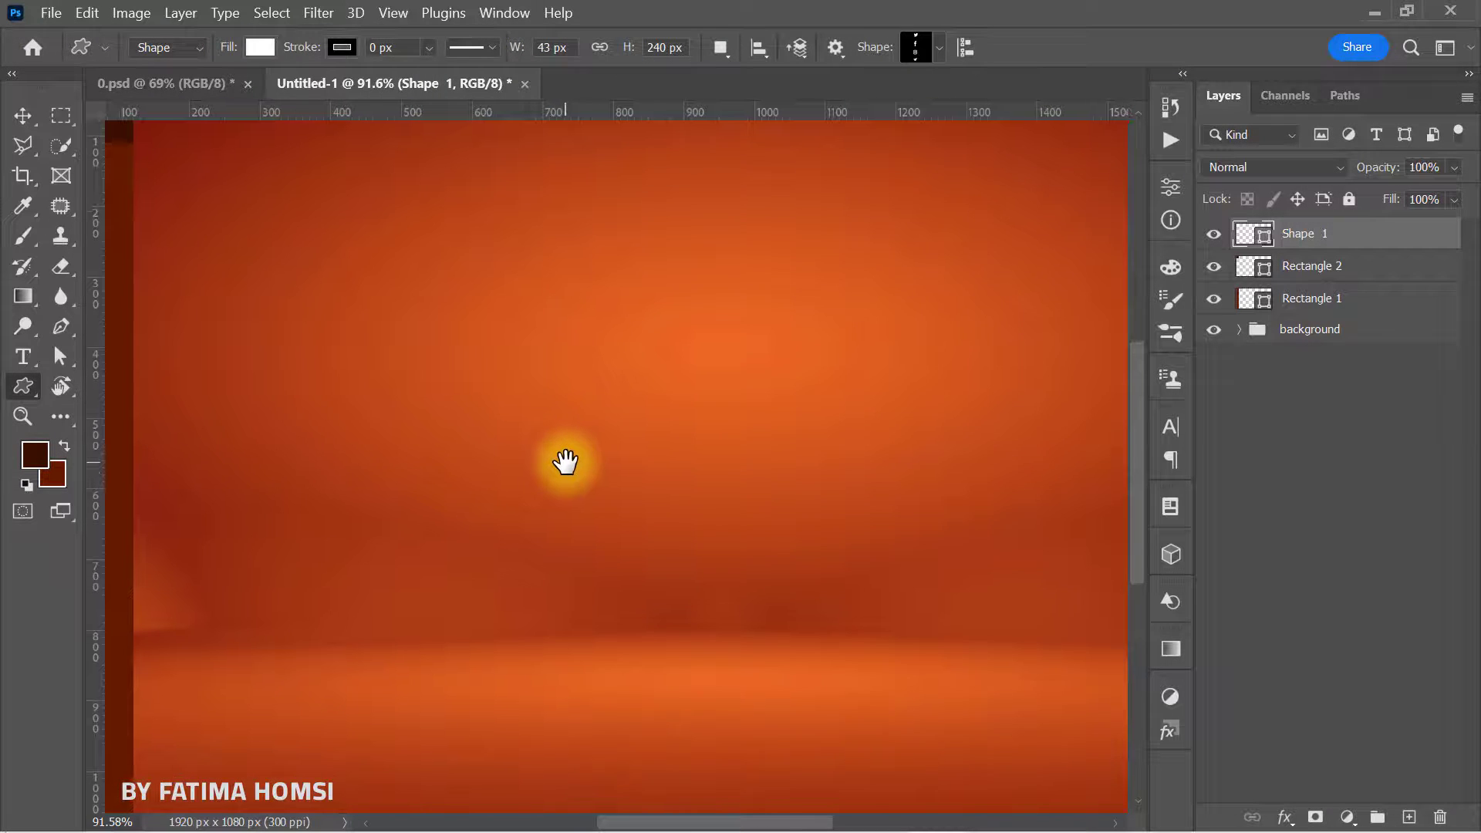
scroll(463, 460, down, 2)
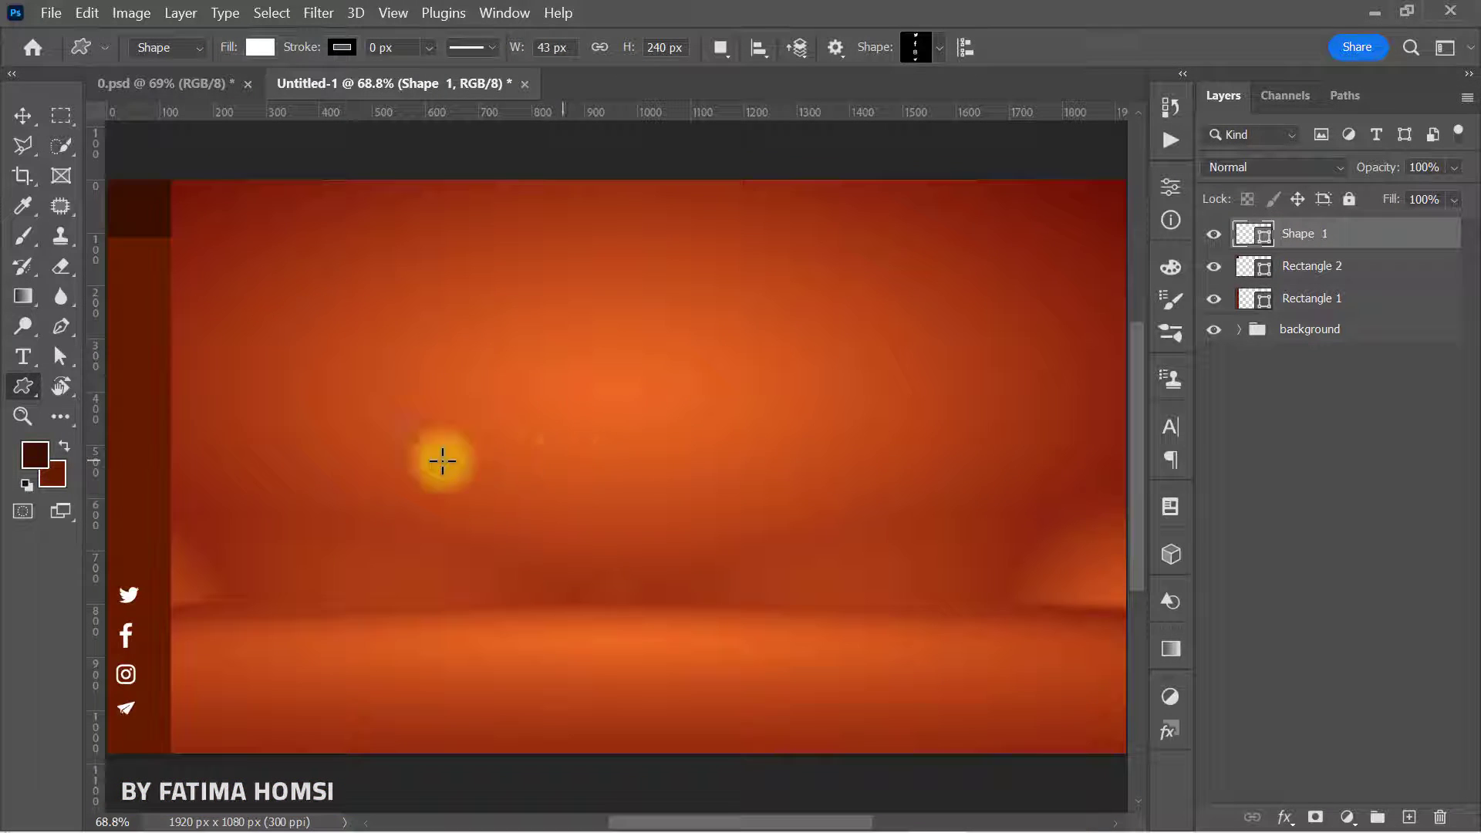
Step: Draw a white rectangle bar about 125 × 8 px in the upper part of the orange background
right_click(25, 386)
click(78, 383)
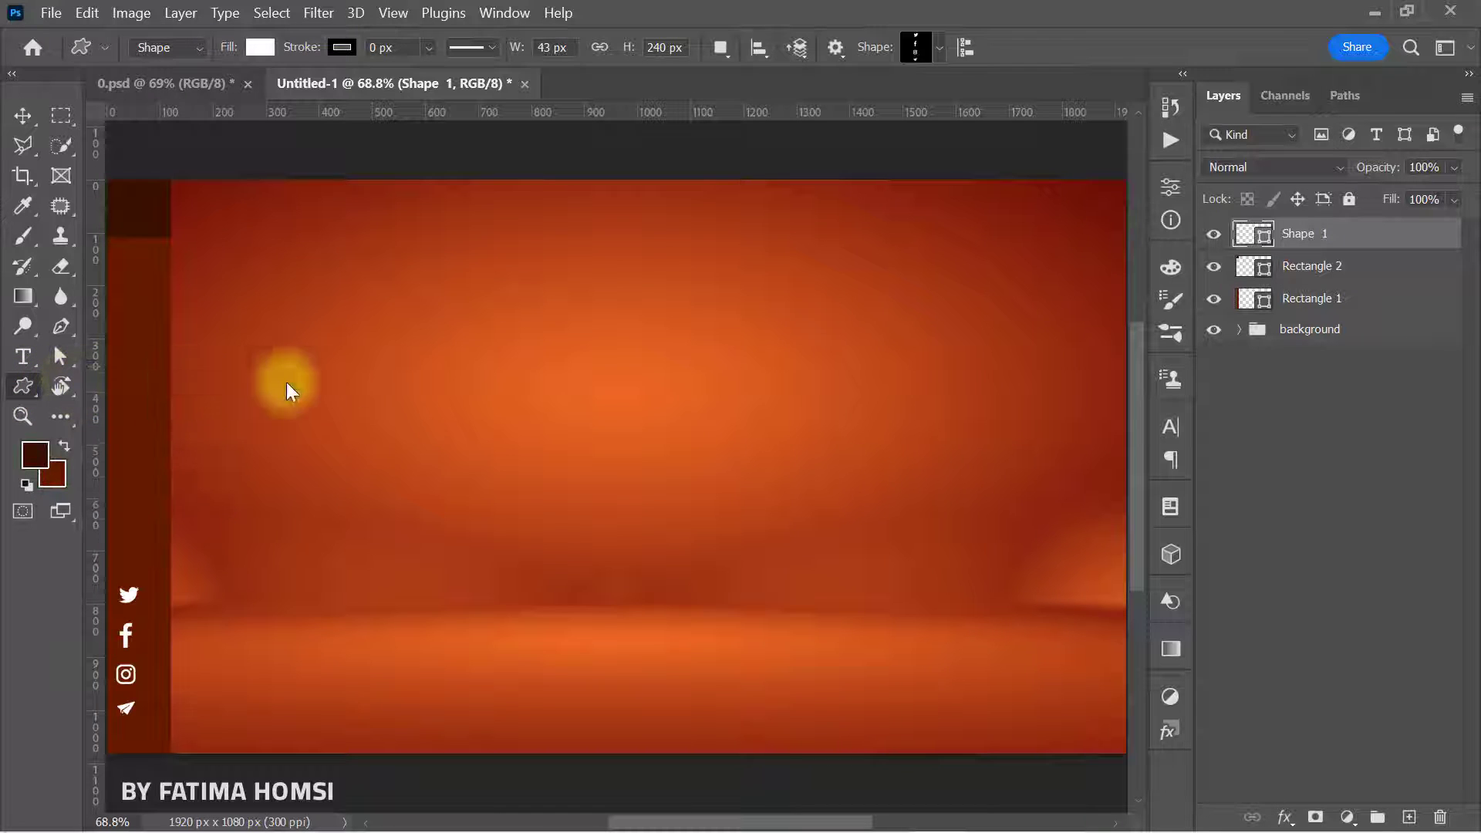
drag(500, 301, 567, 301)
click(1100, 173)
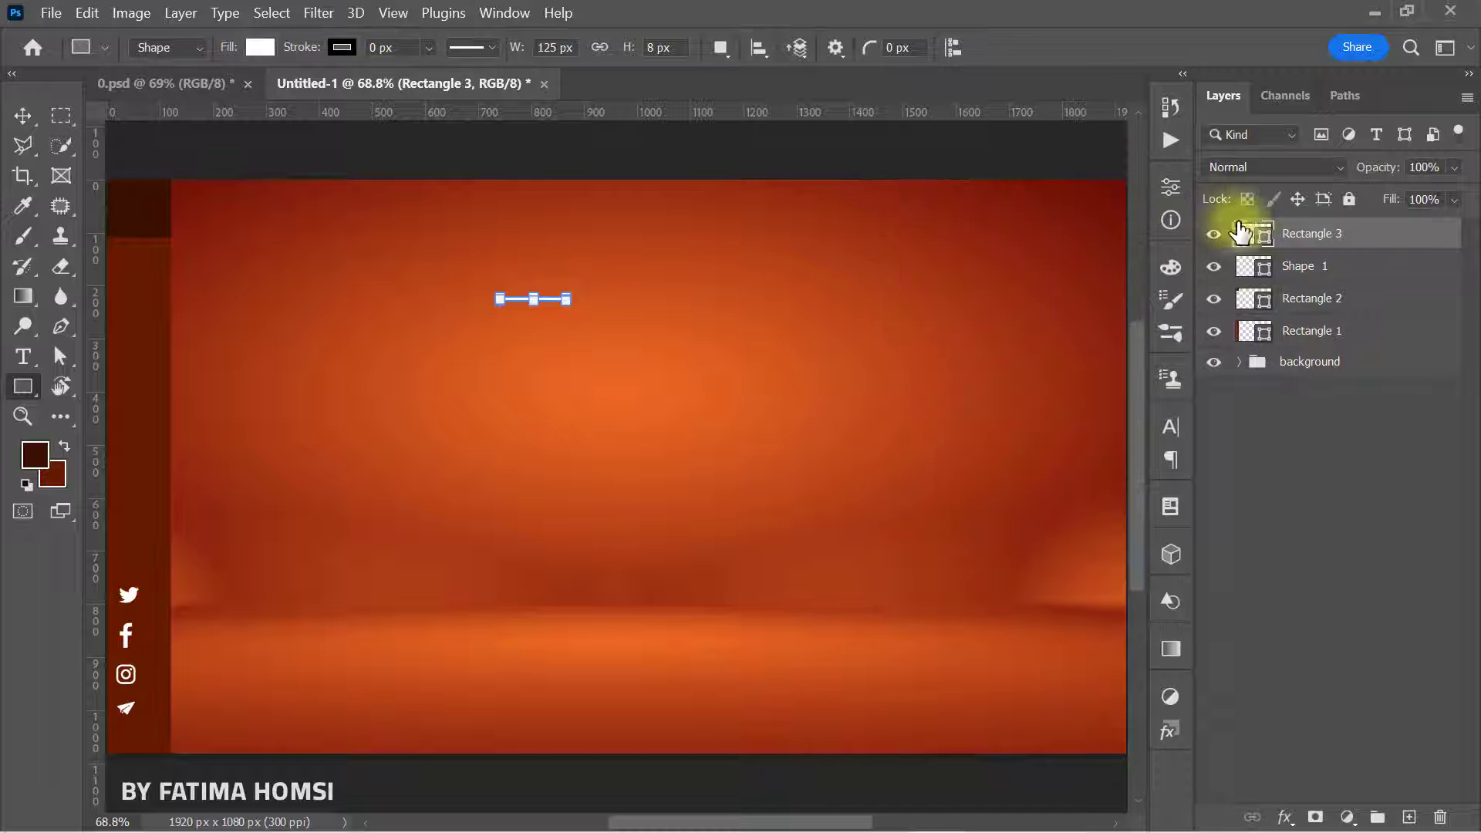
double_click(1242, 231)
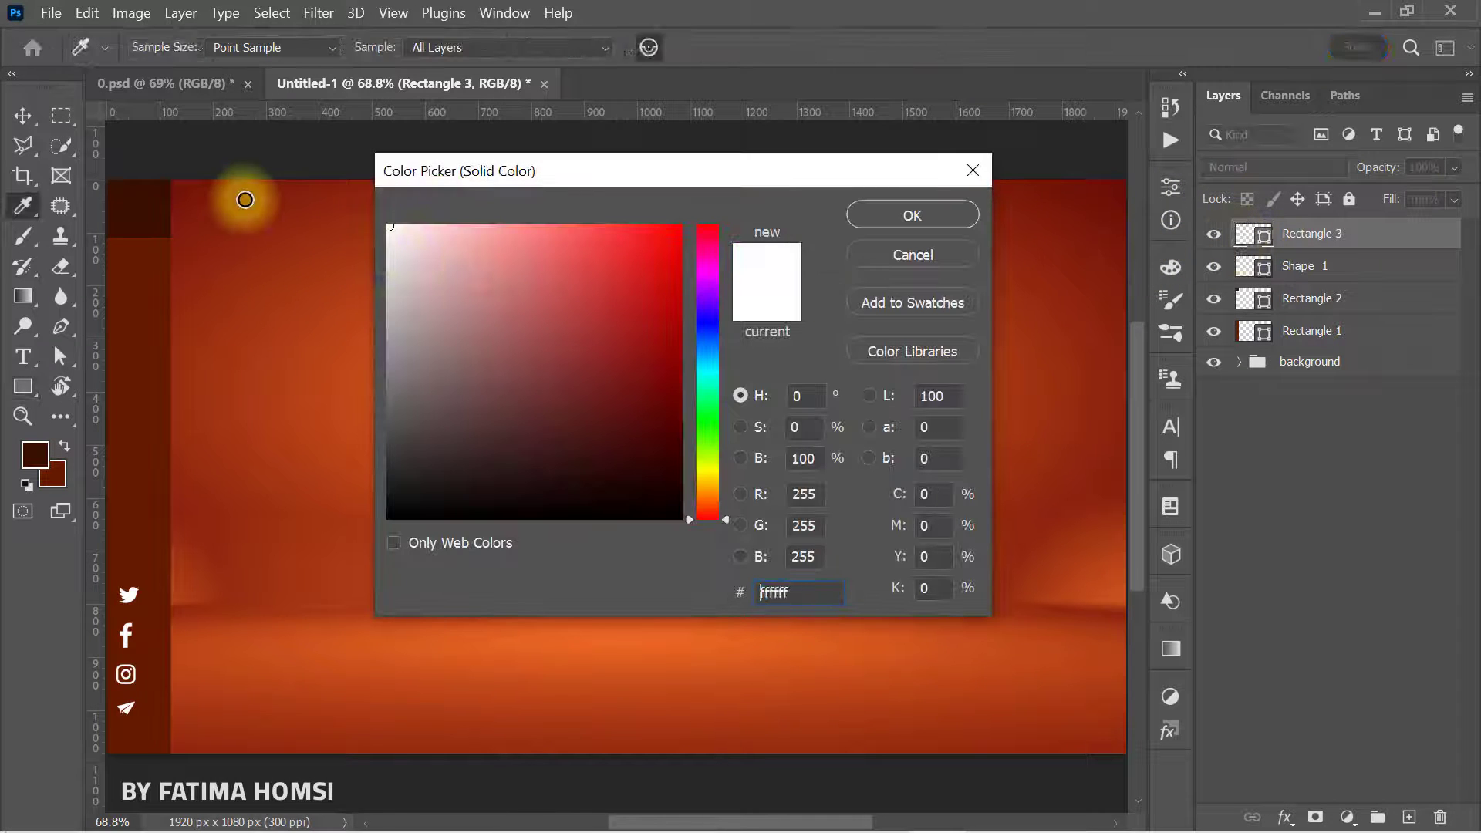
click(943, 221)
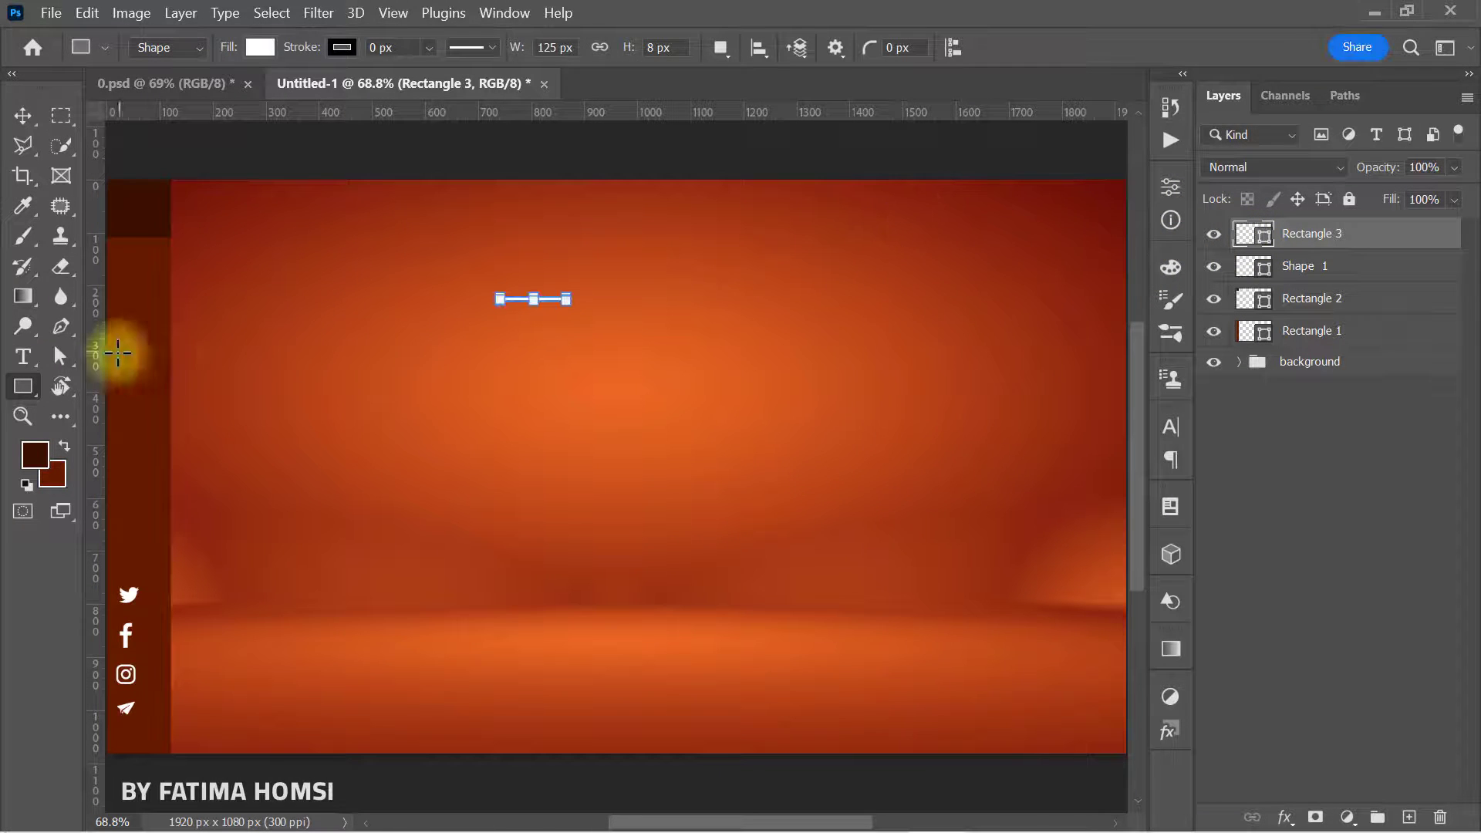
Step: Duplicate the white bar twice directly below itself within the same shape layer to form three evenly spaced bars
click(59, 356)
click(123, 374)
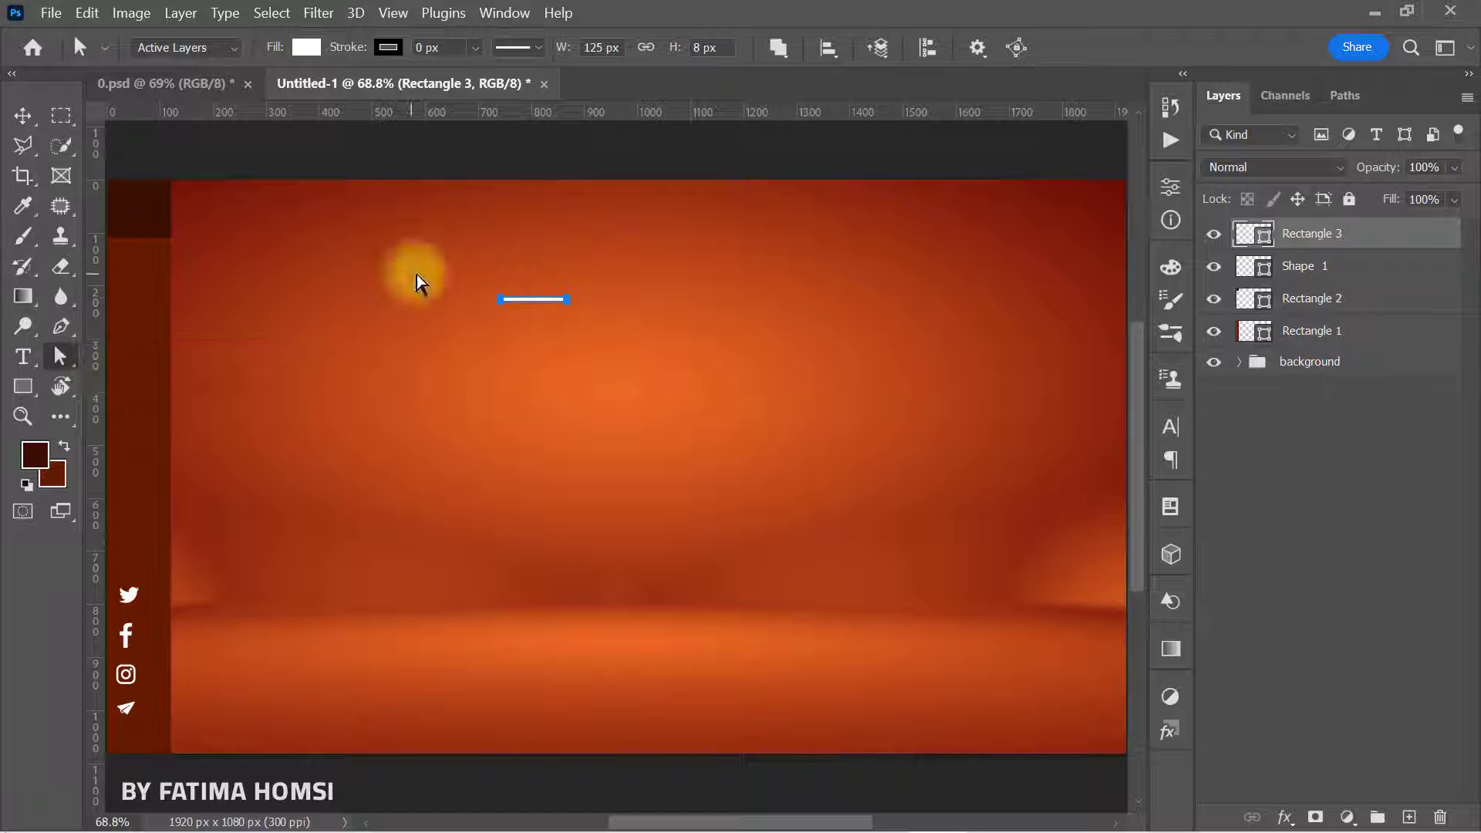
scroll(487, 258, up, 5)
scroll(669, 315, up, 2)
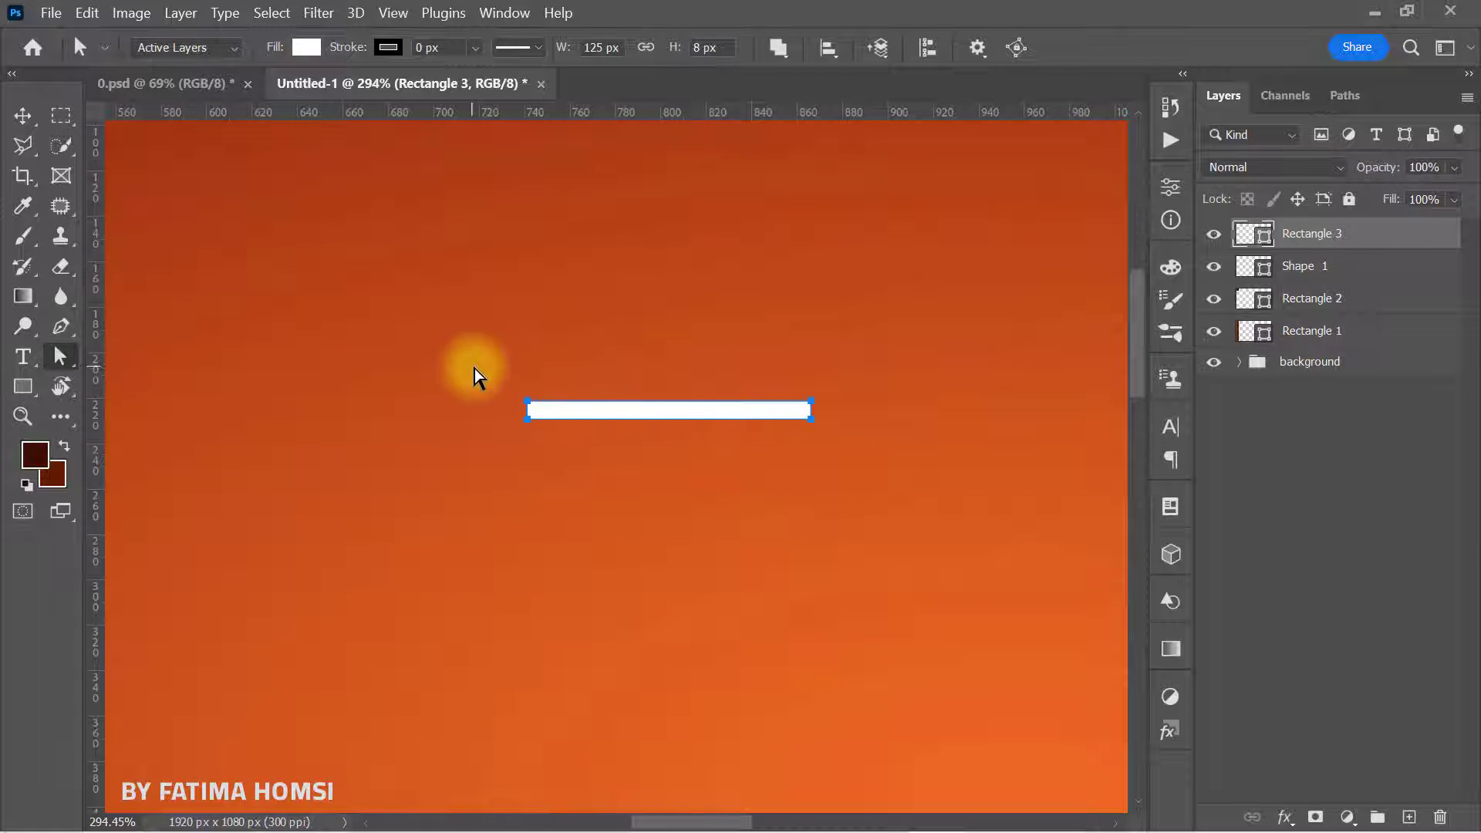
key(alt)
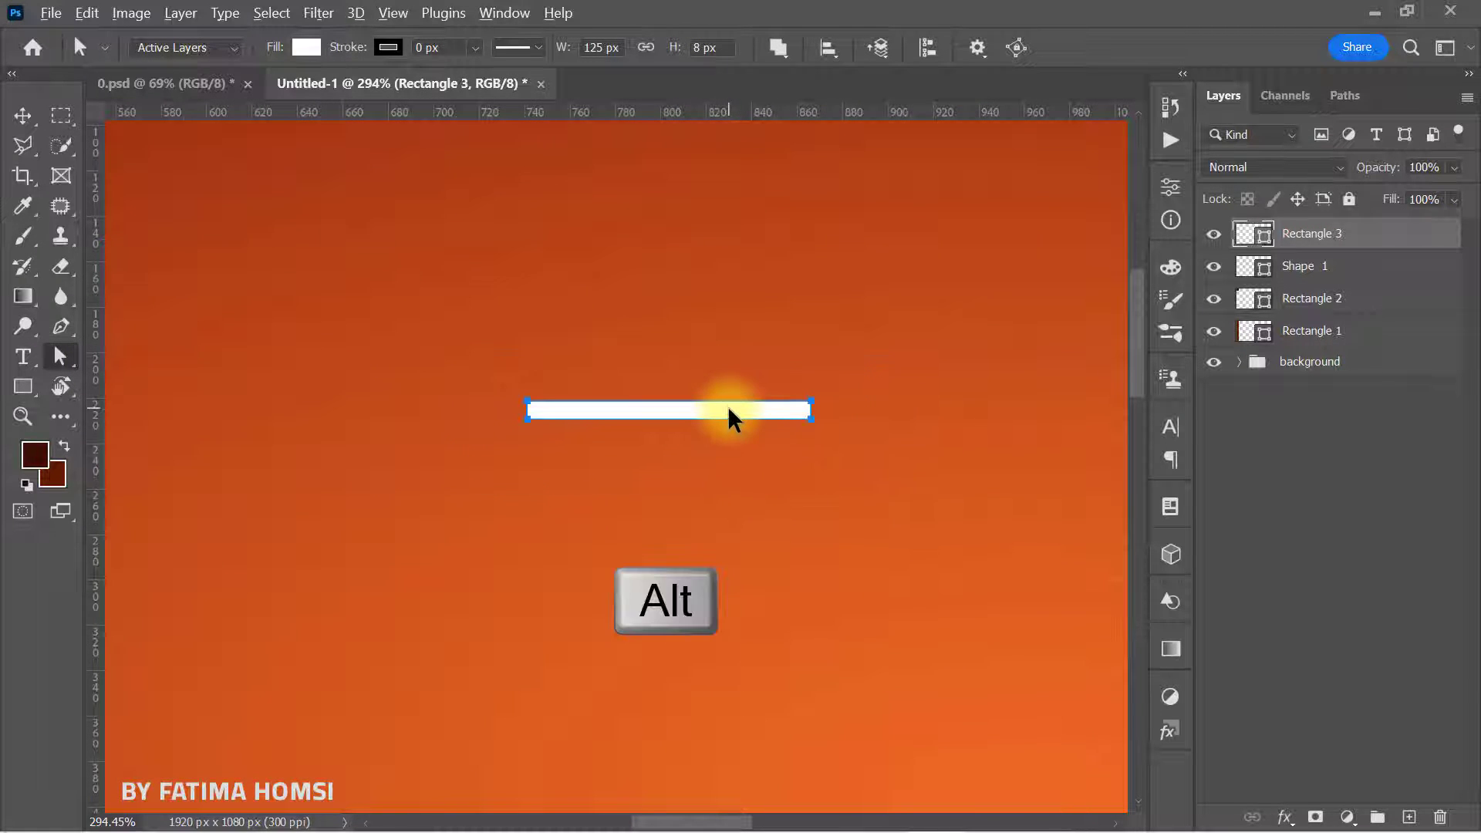
drag(729, 410, 729, 450)
drag(689, 497, 840, 507)
drag(727, 447, 729, 492)
click(844, 442)
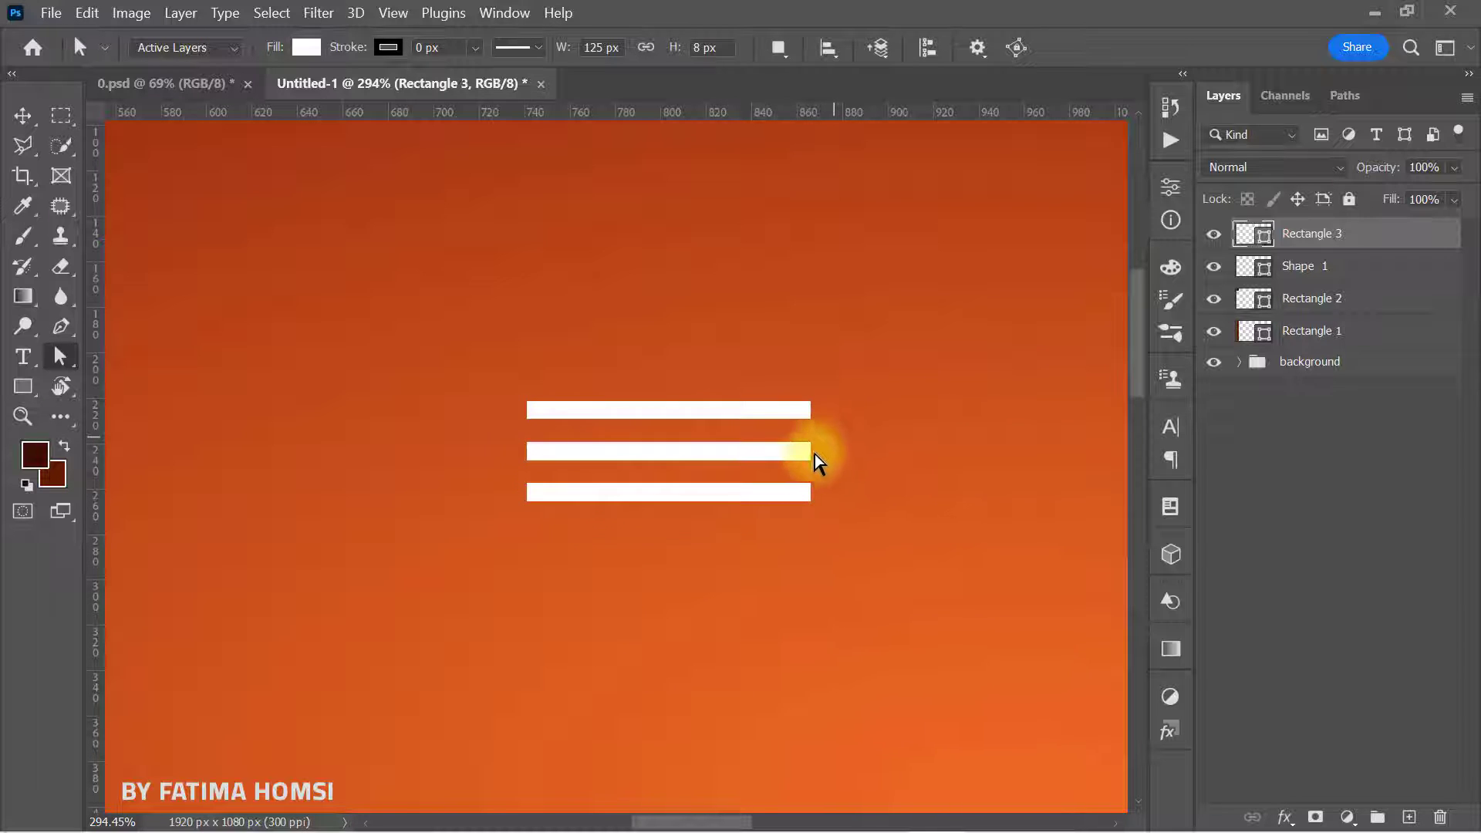
Step: Shorten the middle bar's right end to about three quarters of the first bar's length, and the lowest bar to about 68 px
drag(817, 450, 734, 446)
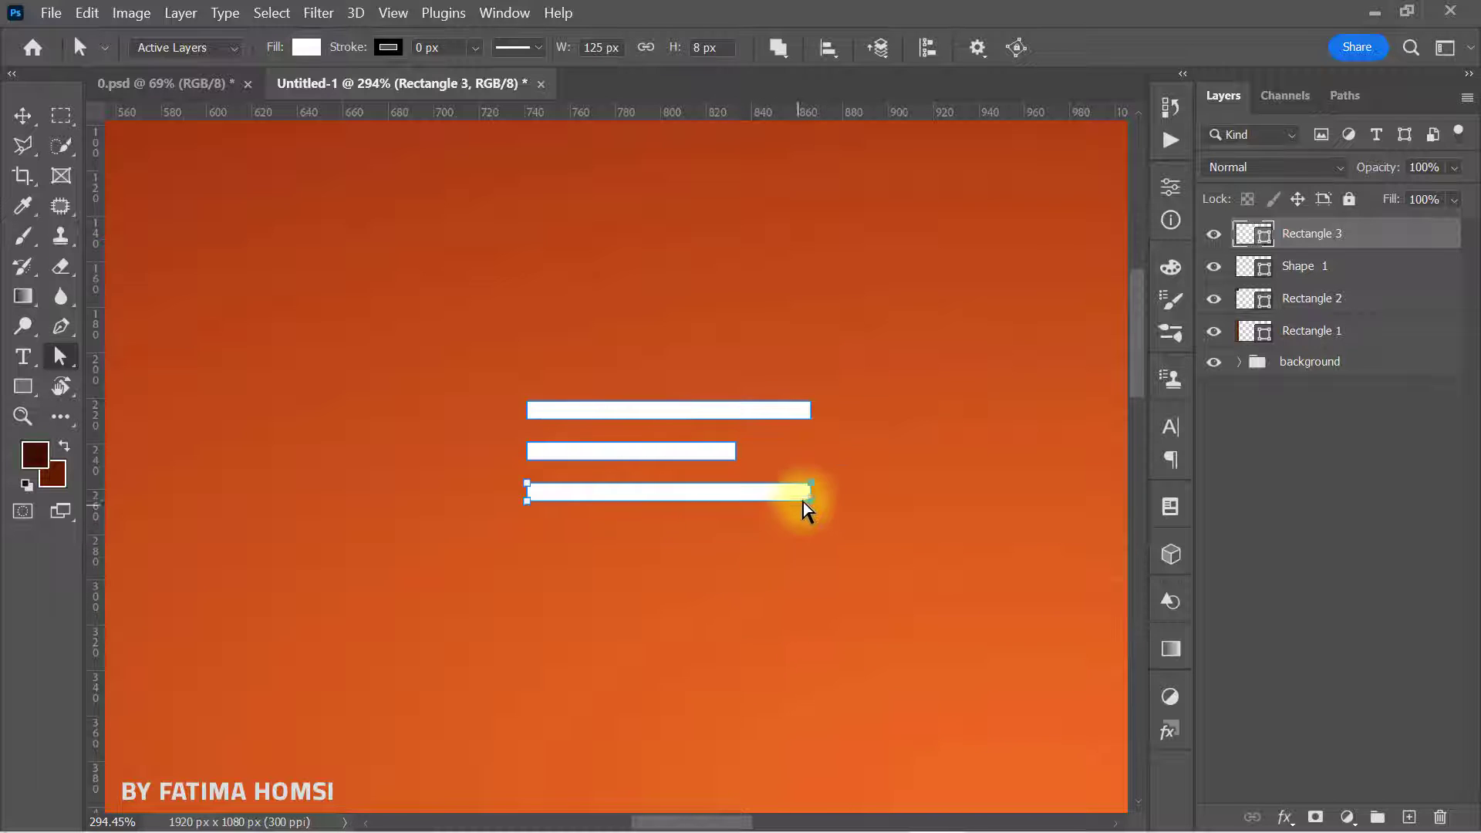
drag(807, 497, 683, 500)
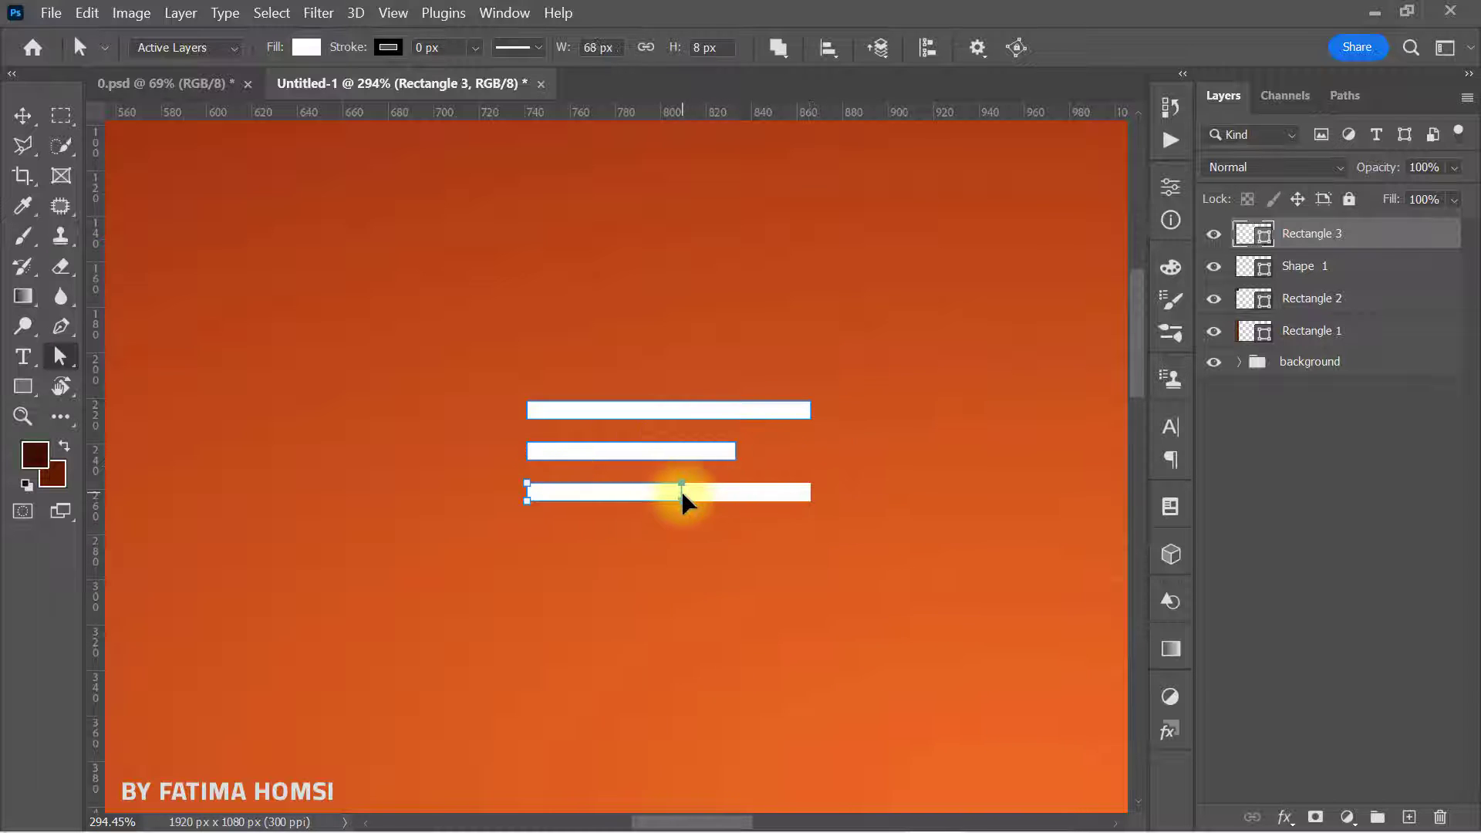
scroll(762, 525, down, 2)
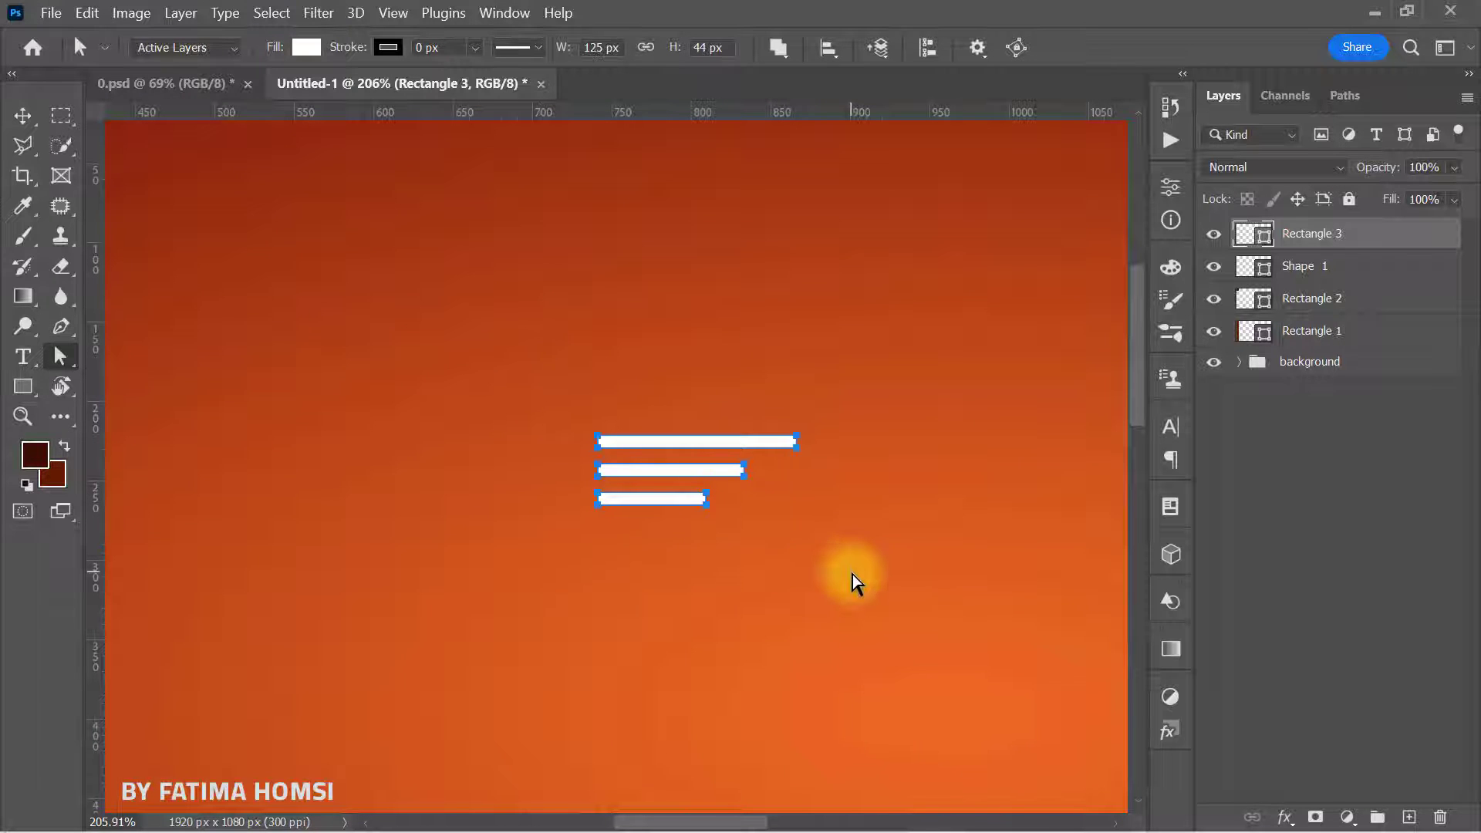
Step: Transform the three-bar menu icon to about 64.61% width and 89.10% height, centred in the dark corner square at X 60 px, Y 54.5 px
key(ctrl+t)
scroll(796, 546, down, 1)
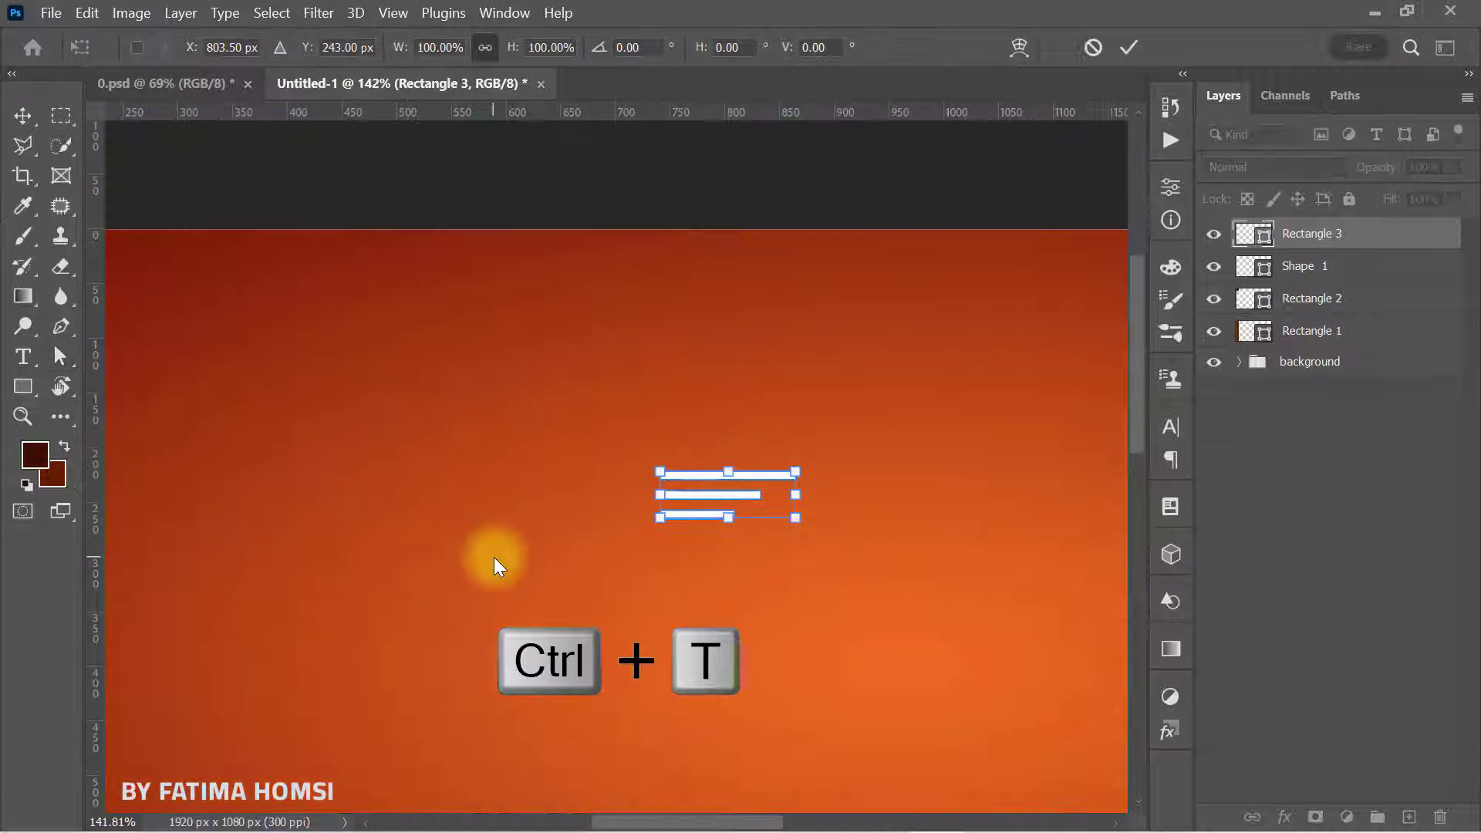
drag(494, 557, 812, 526)
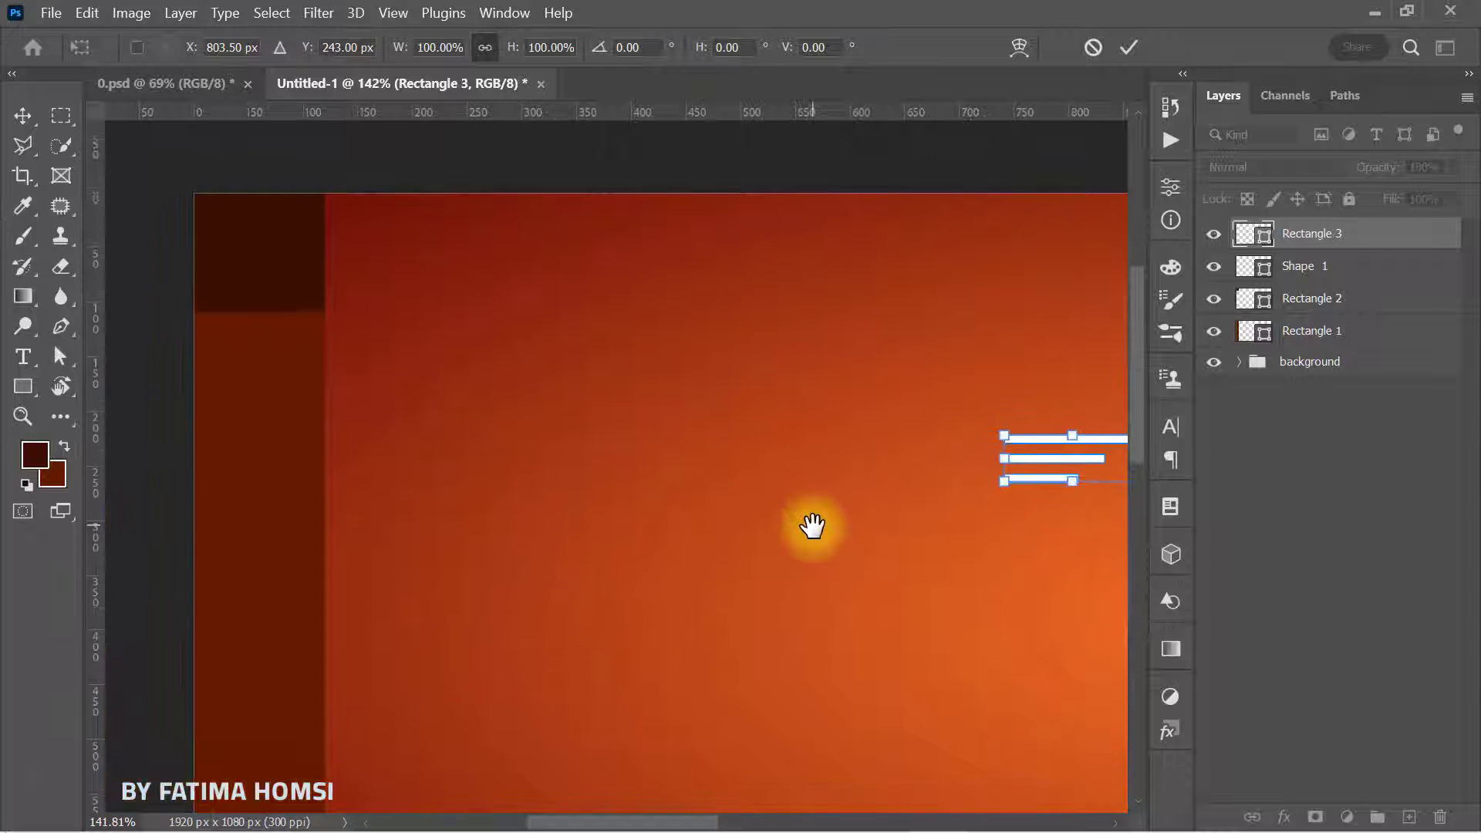
drag(1034, 442, 247, 243)
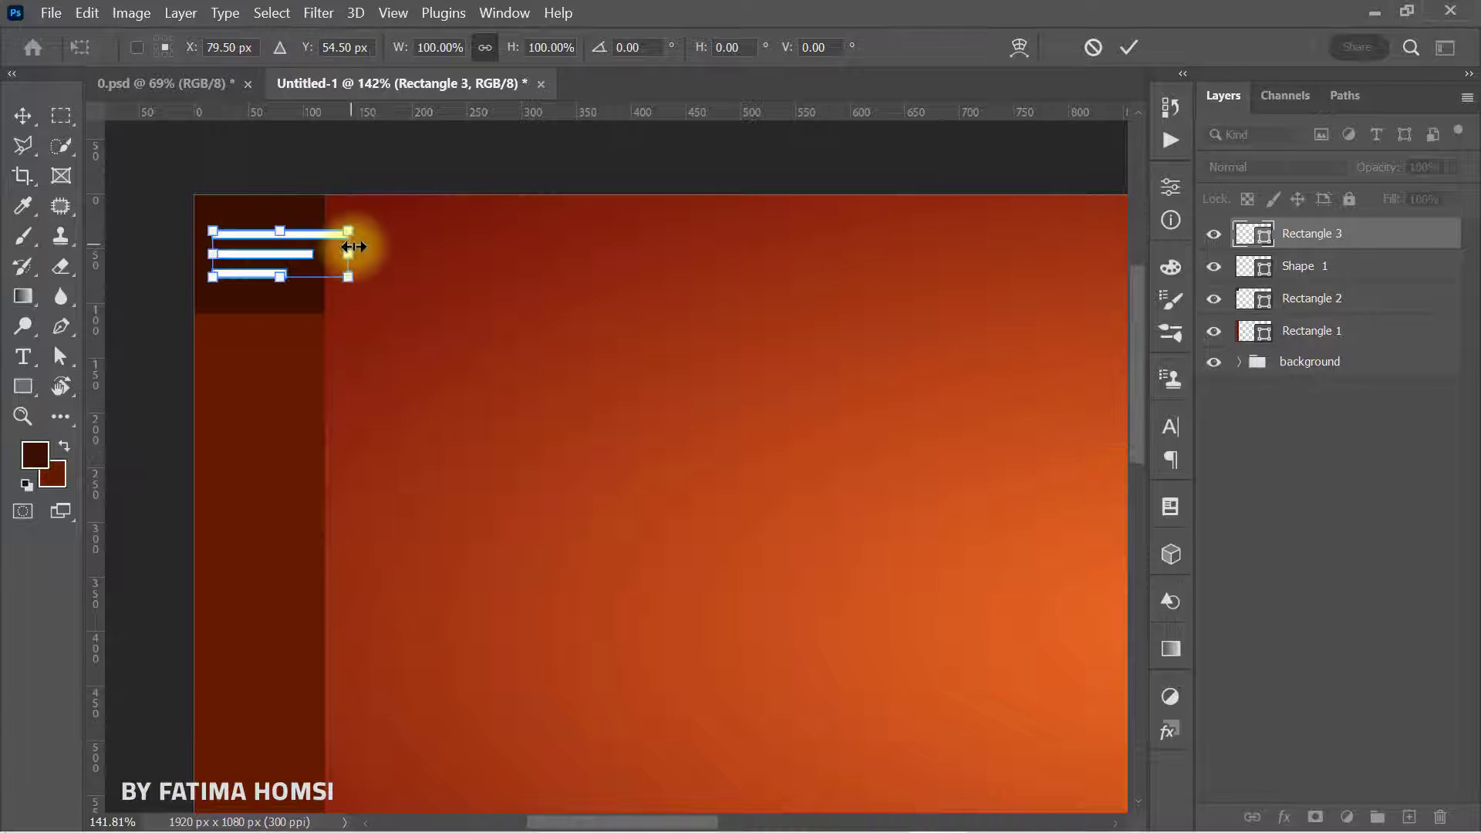
drag(351, 251, 256, 259)
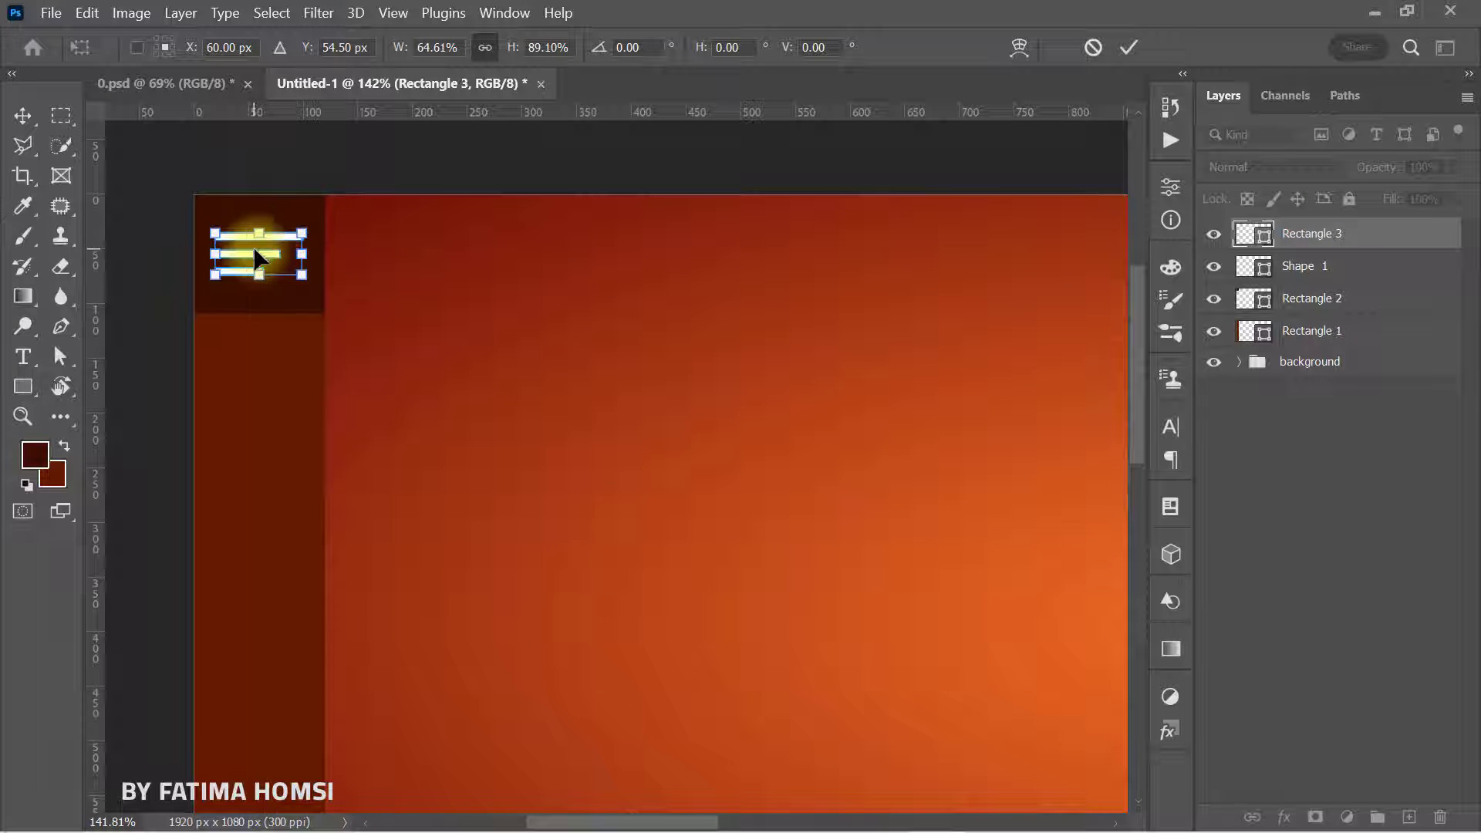
click(1128, 48)
Step: Shift the social icons slightly right on the strip and place a vertical guide at about X 170.9 px
scroll(959, 254, down, 1)
drag(909, 337, 698, 258)
key(ctrl+0)
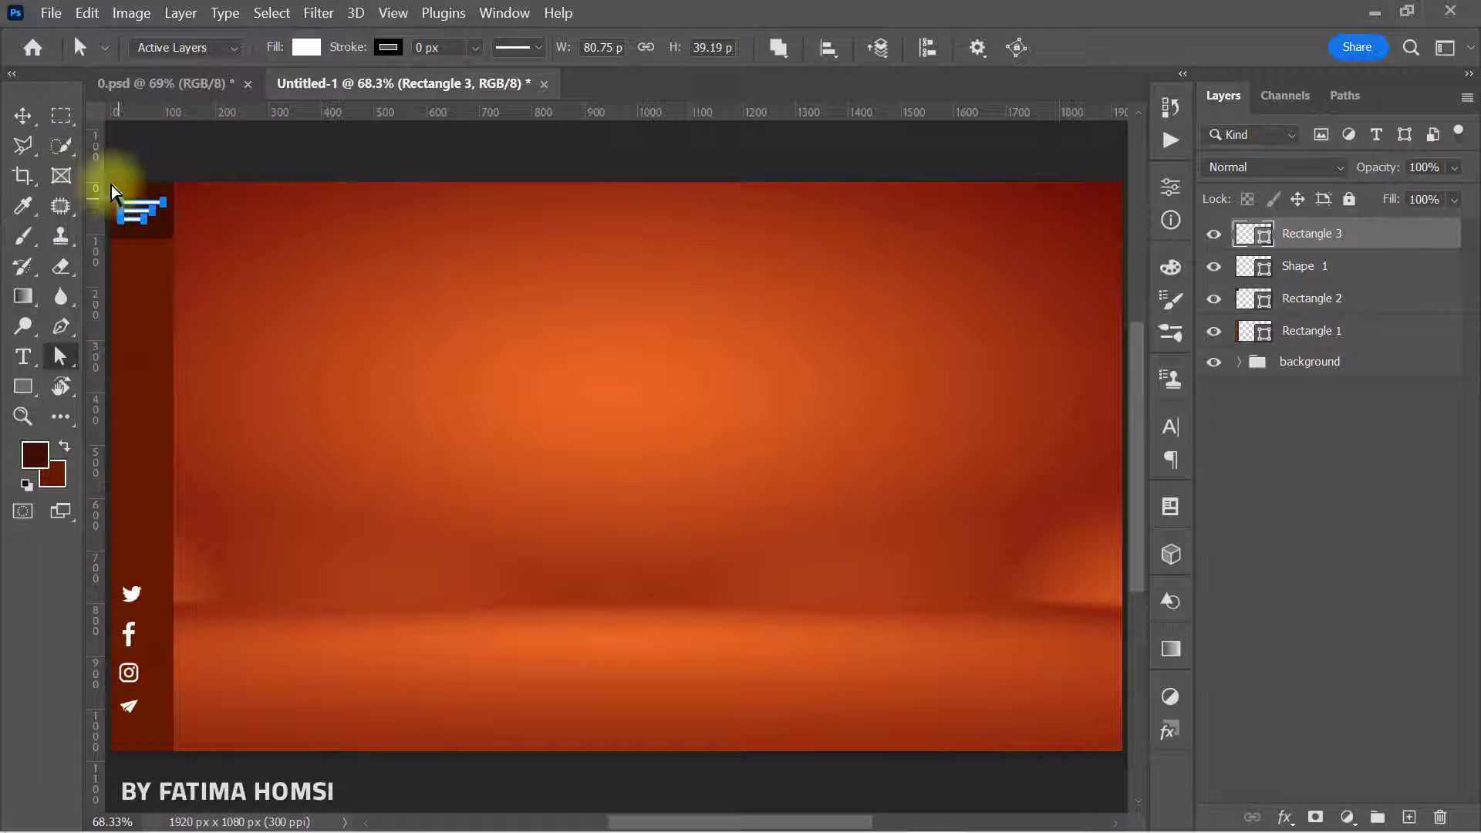
click(23, 116)
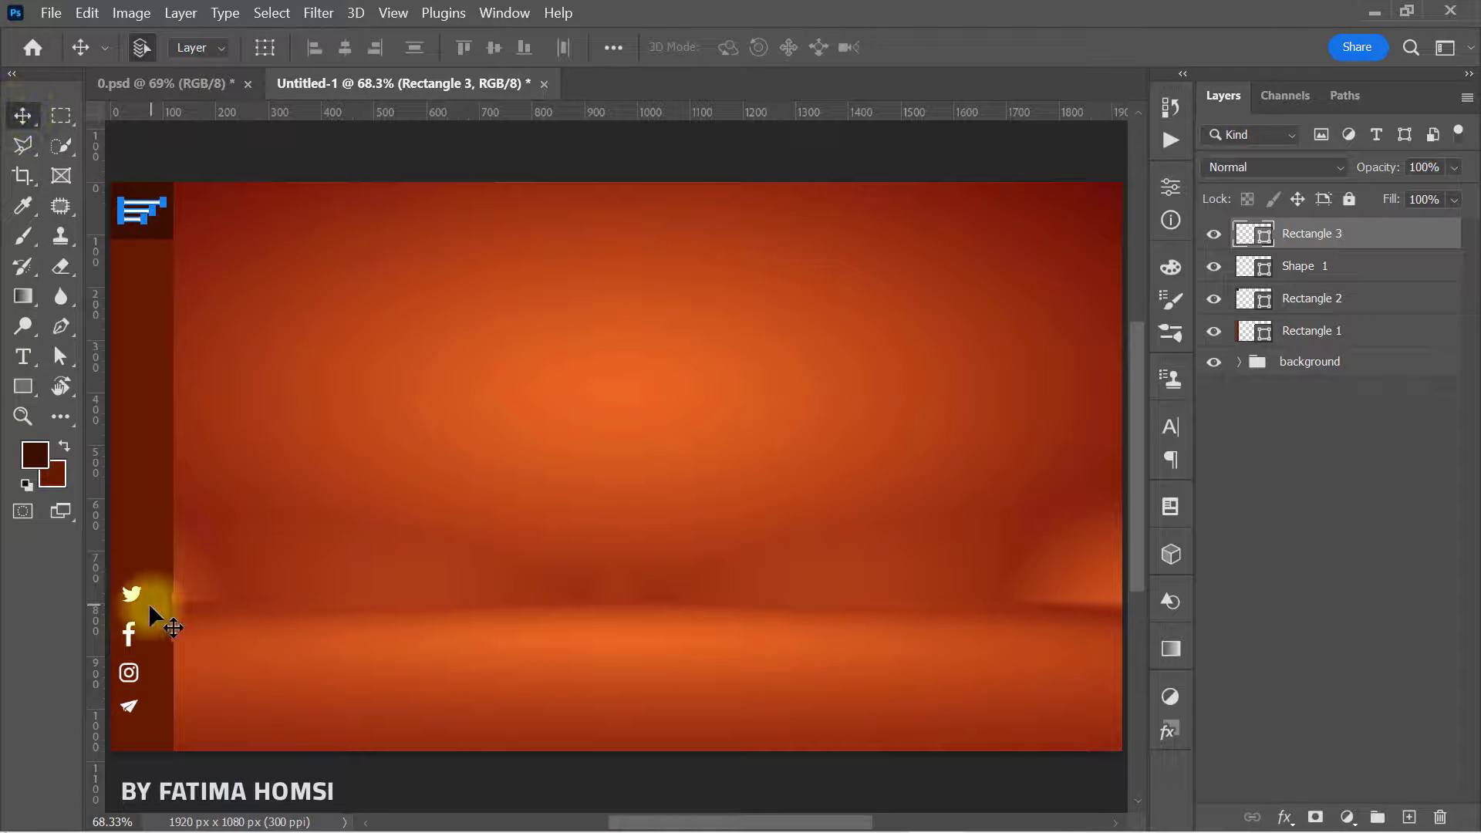
drag(134, 592, 201, 518)
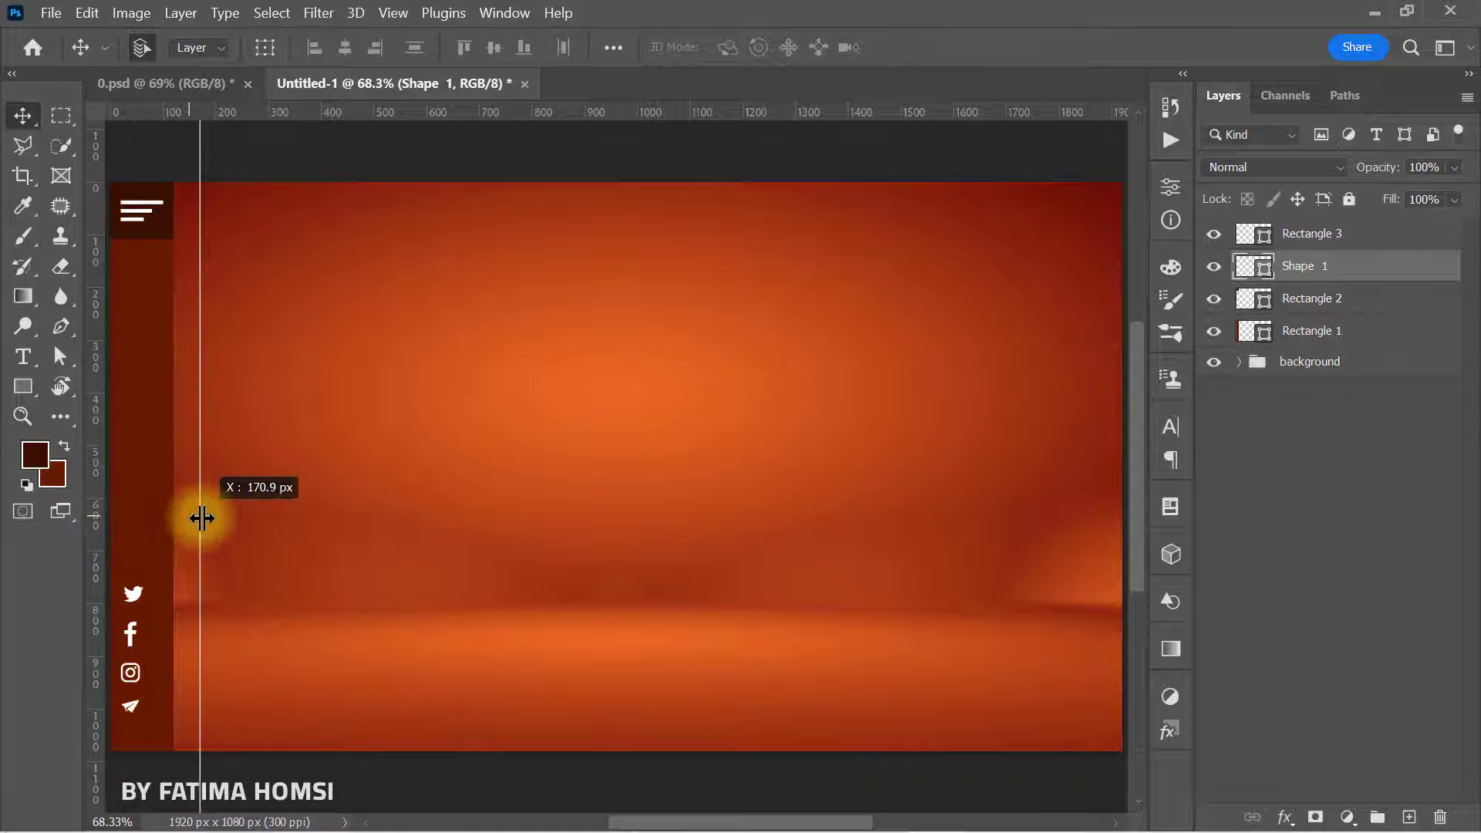
Step: Place a horizontal guide a little above the canvas's bottom edge, level with the lowest social icon
click(28, 387)
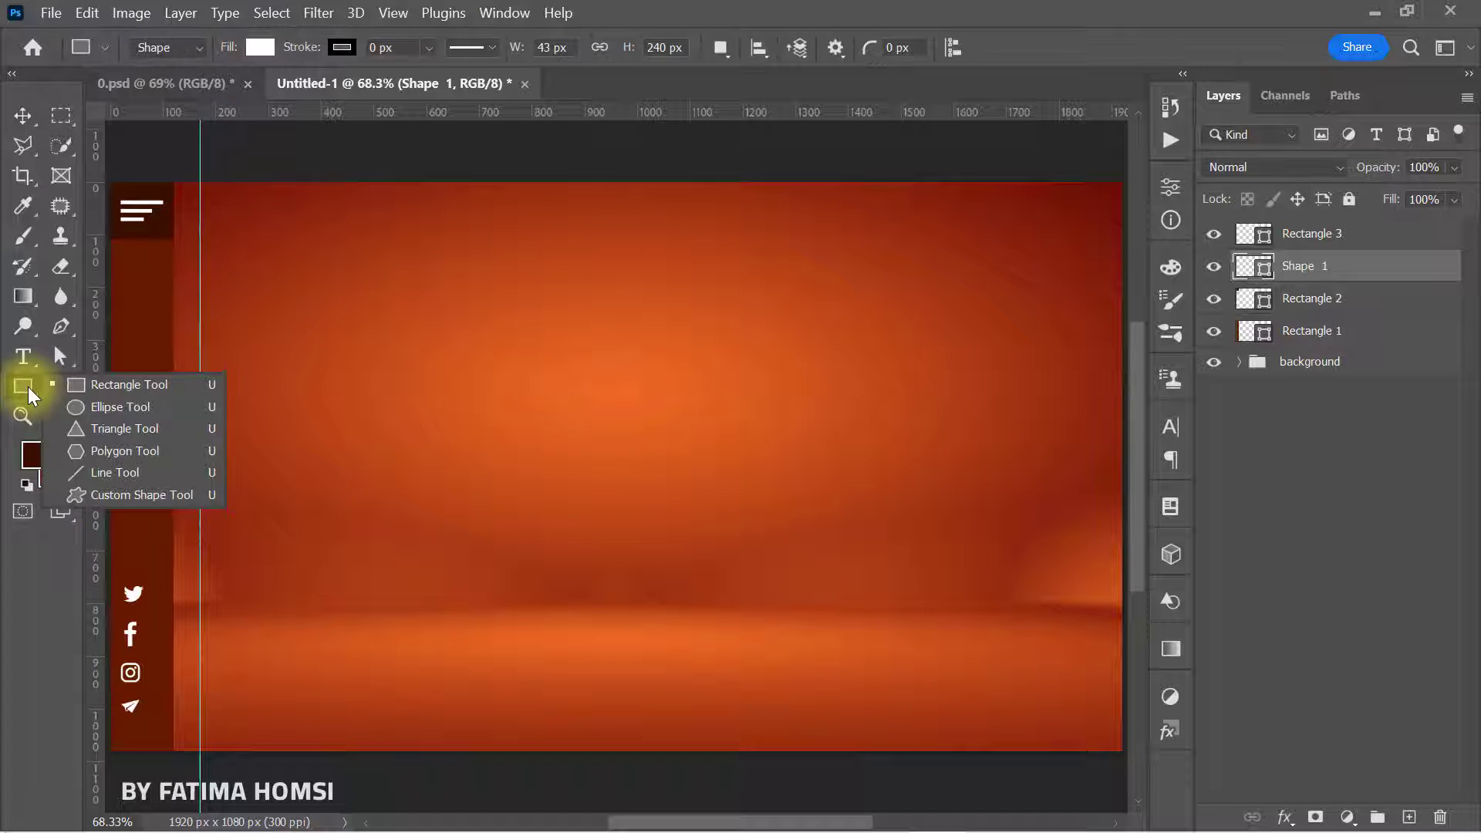
click(95, 387)
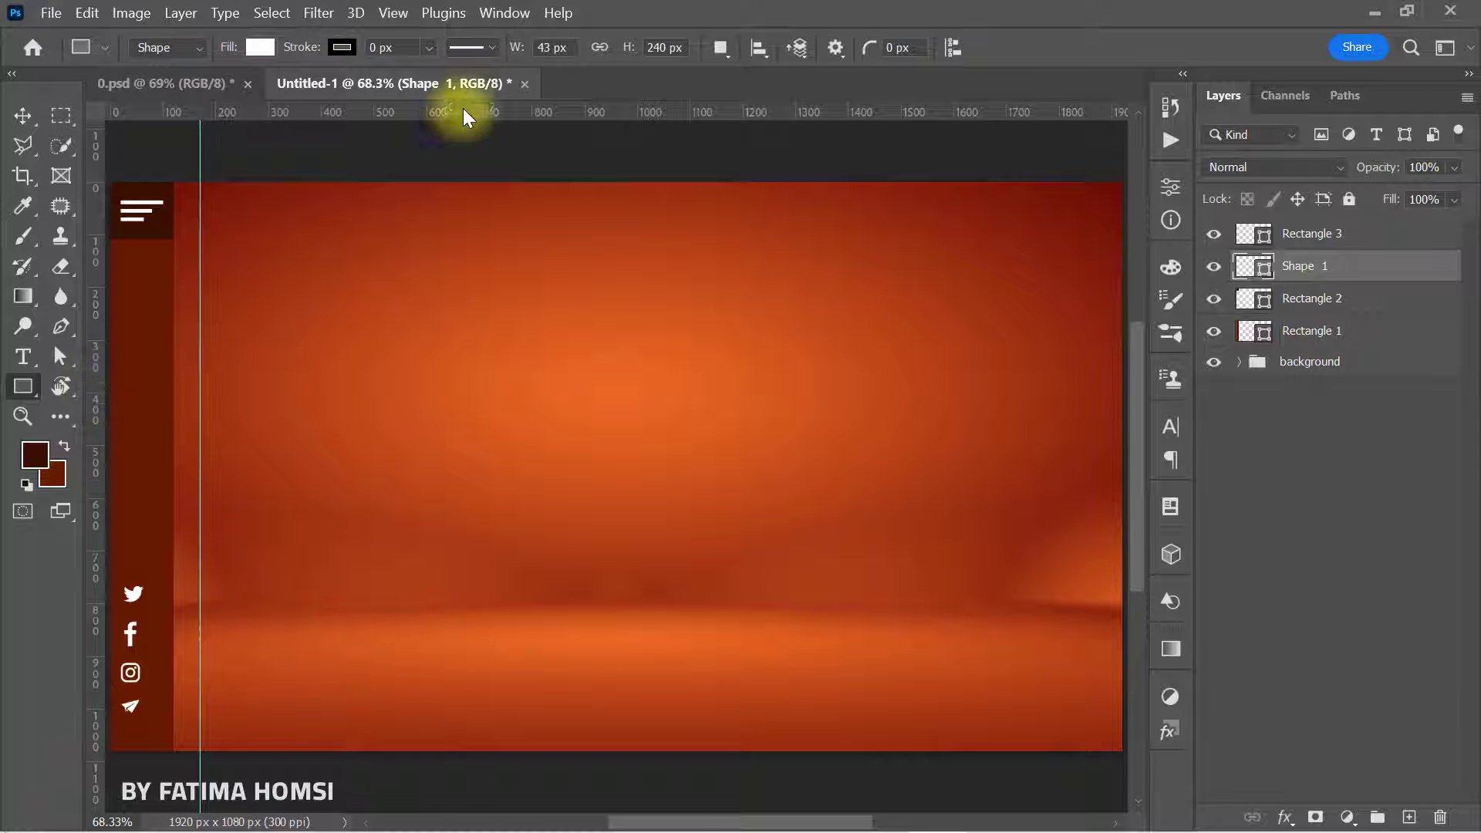
drag(463, 112, 488, 716)
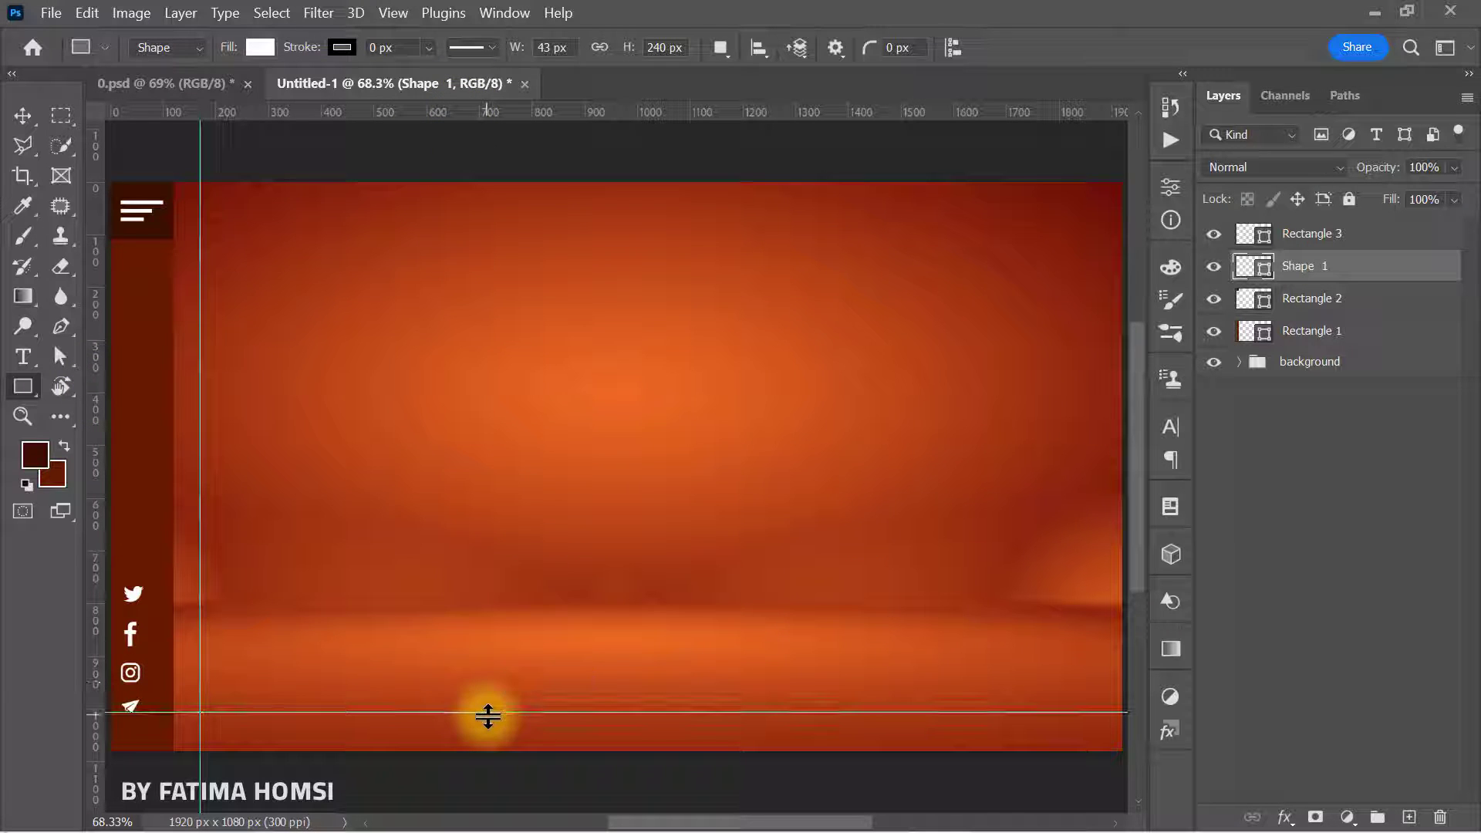
Step: Draw a rectangle about 234 × 71 px in the corner formed by the two guides and round its corners by about 48 px
drag(214, 694, 324, 699)
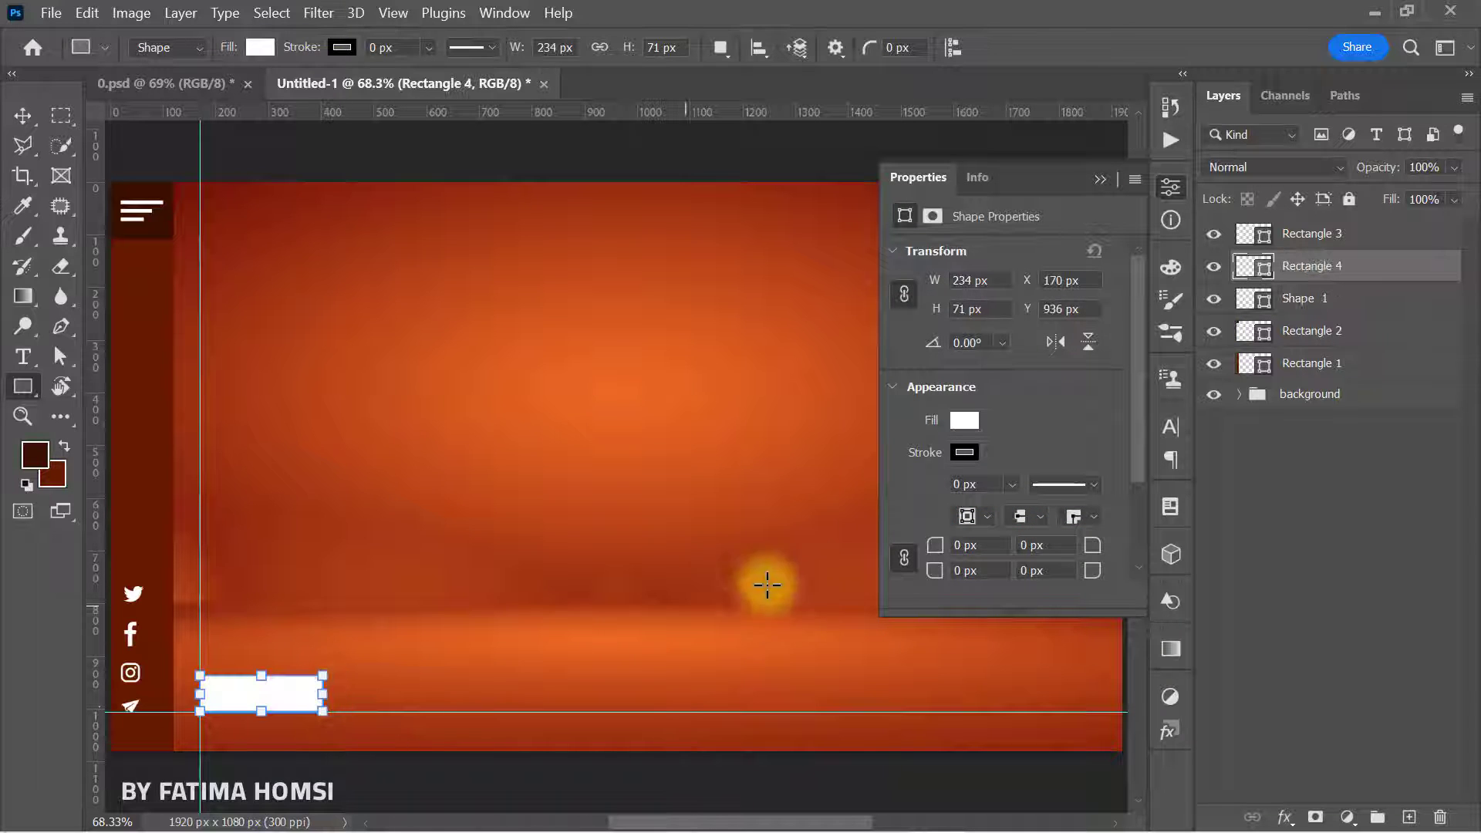
drag(931, 550, 988, 549)
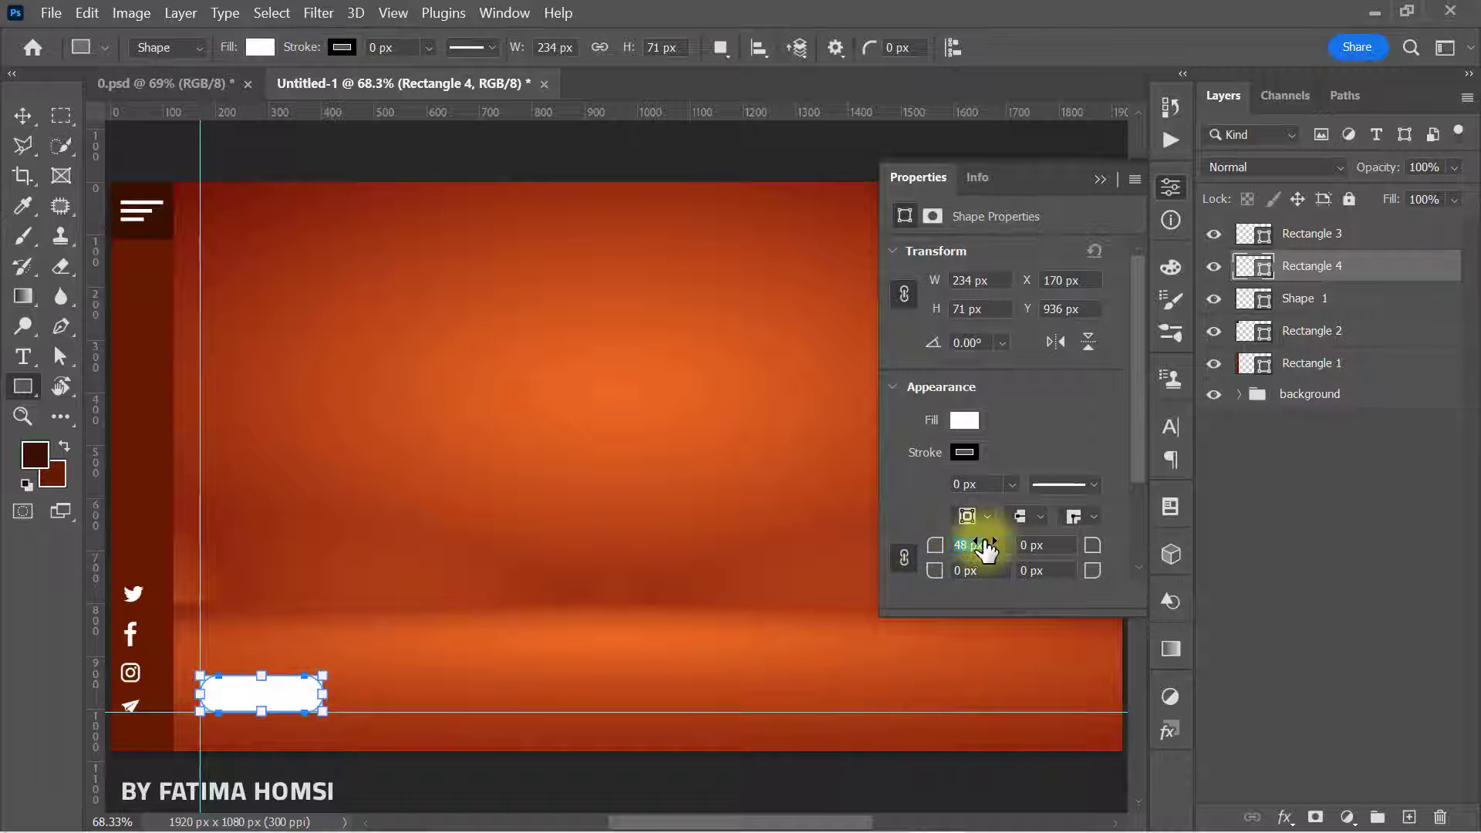
click(1103, 179)
Step: Remove the rounded rectangle's fill and give it a white 3 px stroke
click(259, 48)
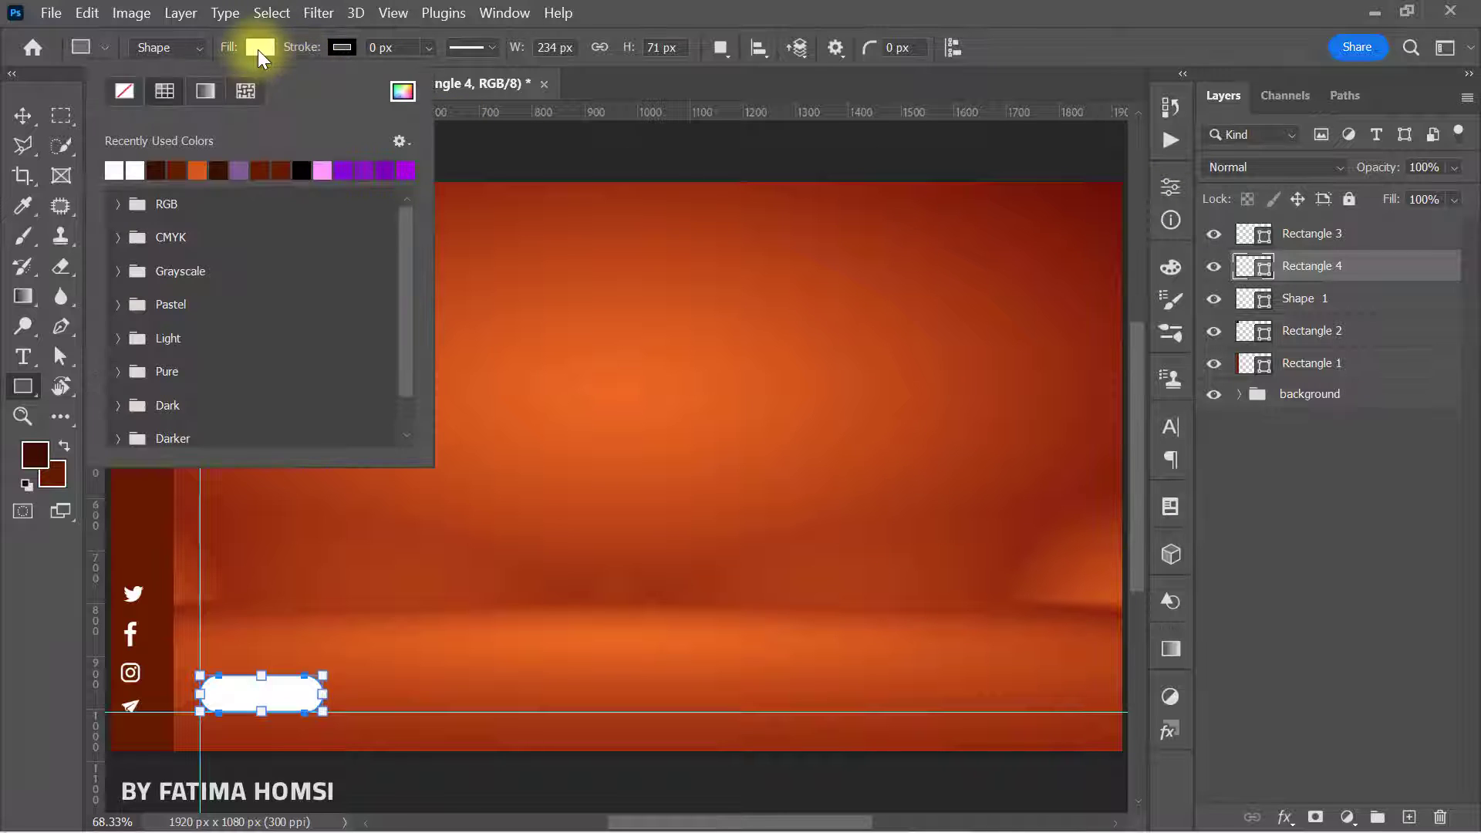
click(127, 95)
click(343, 48)
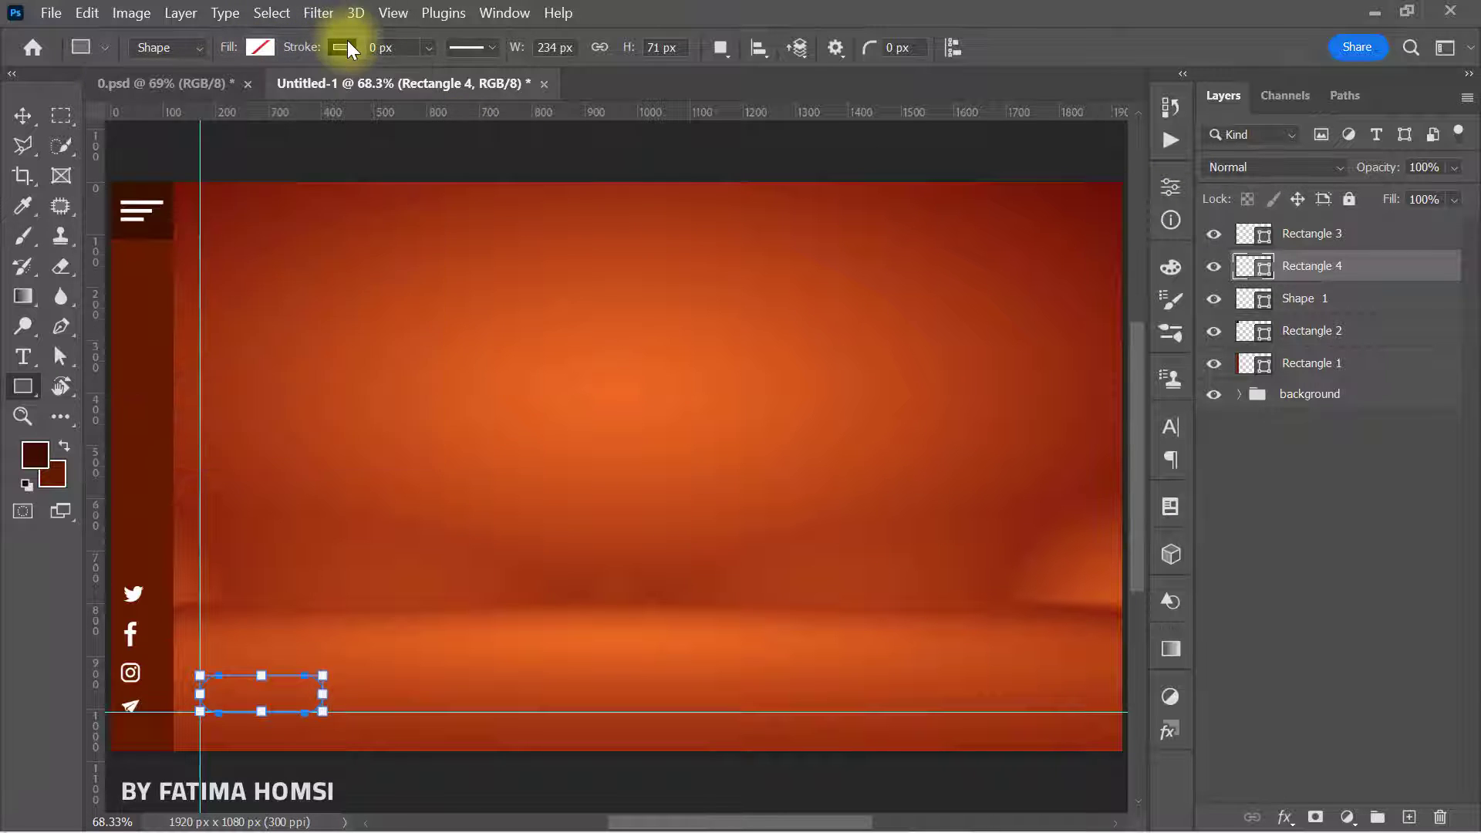
click(343, 48)
click(197, 170)
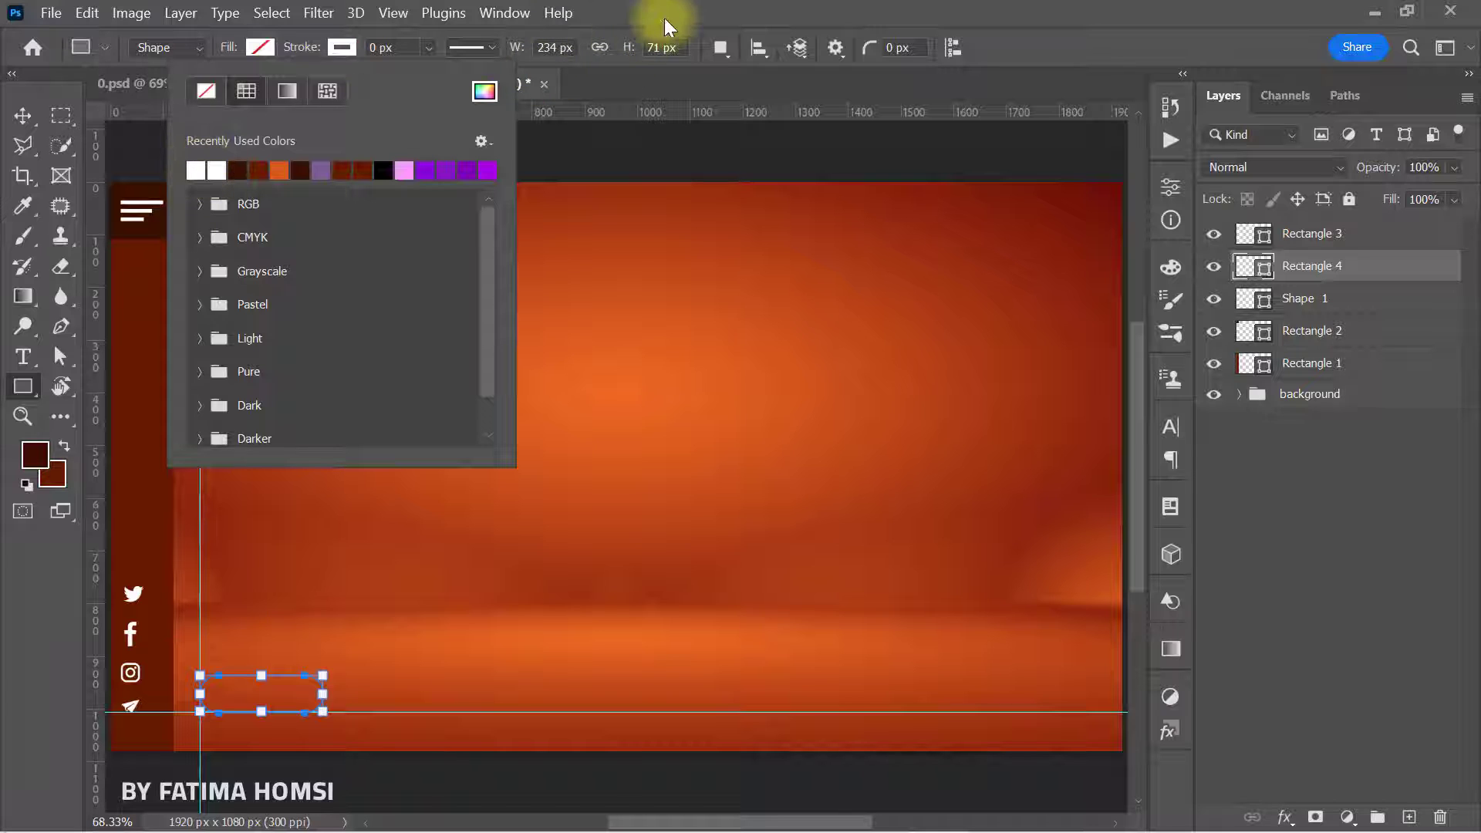
click(664, 20)
drag(313, 48, 302, 48)
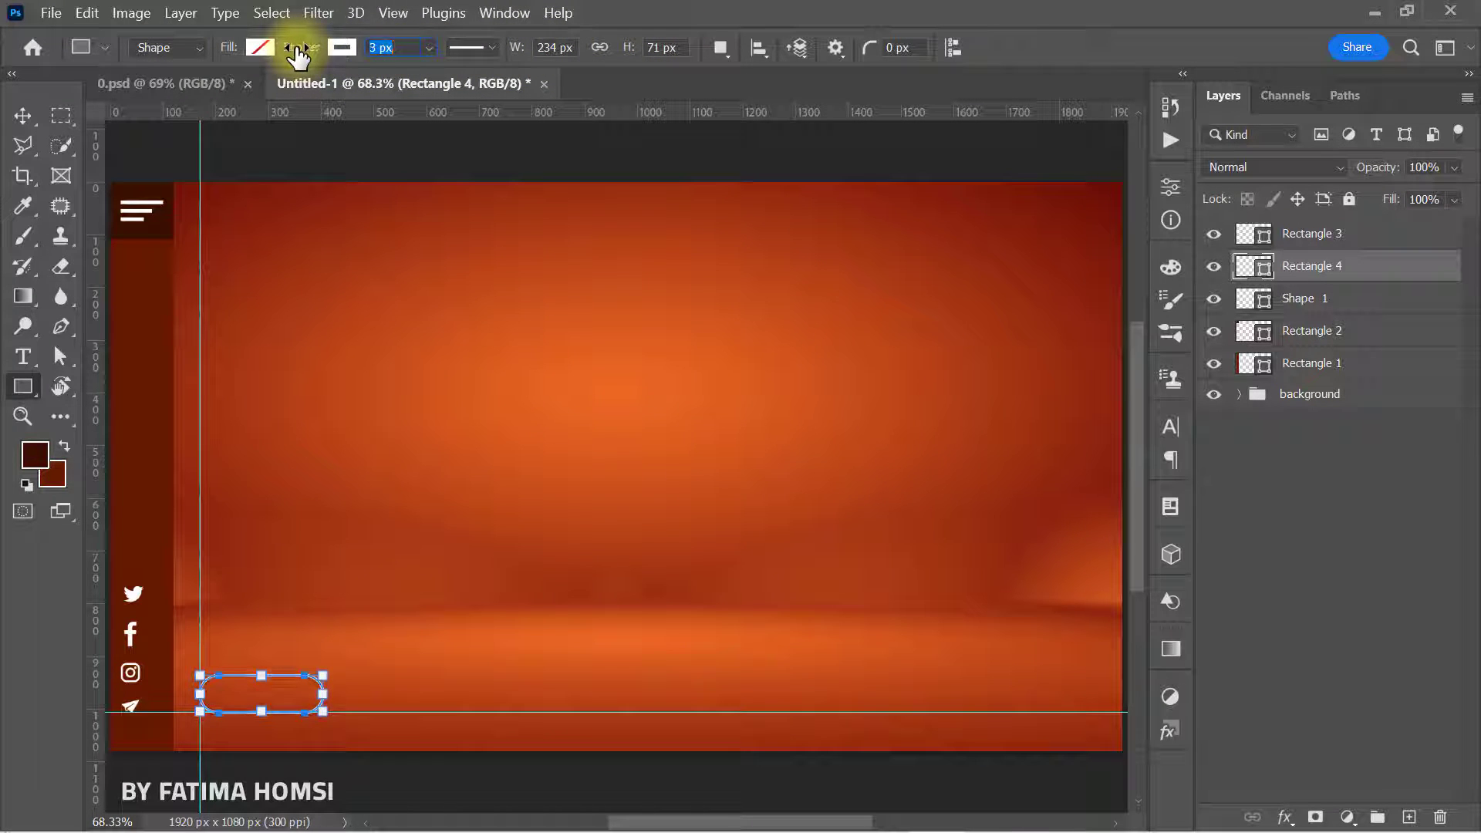
Step: Transform the outlined button to about 105.06% width and 86.49% height, keeping its lower-left corner at the guides
key(ctrl+t)
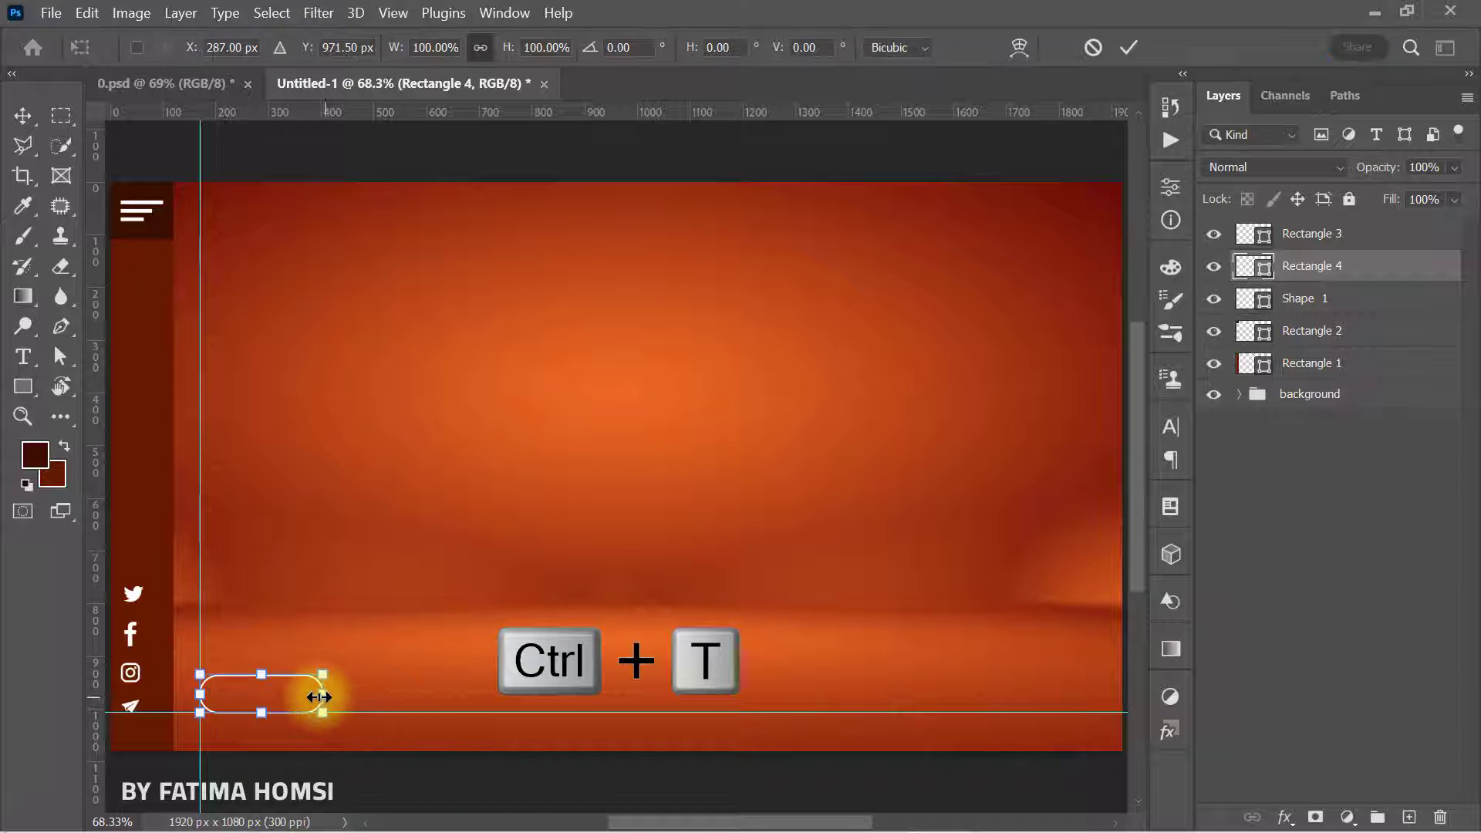
drag(324, 694, 264, 680)
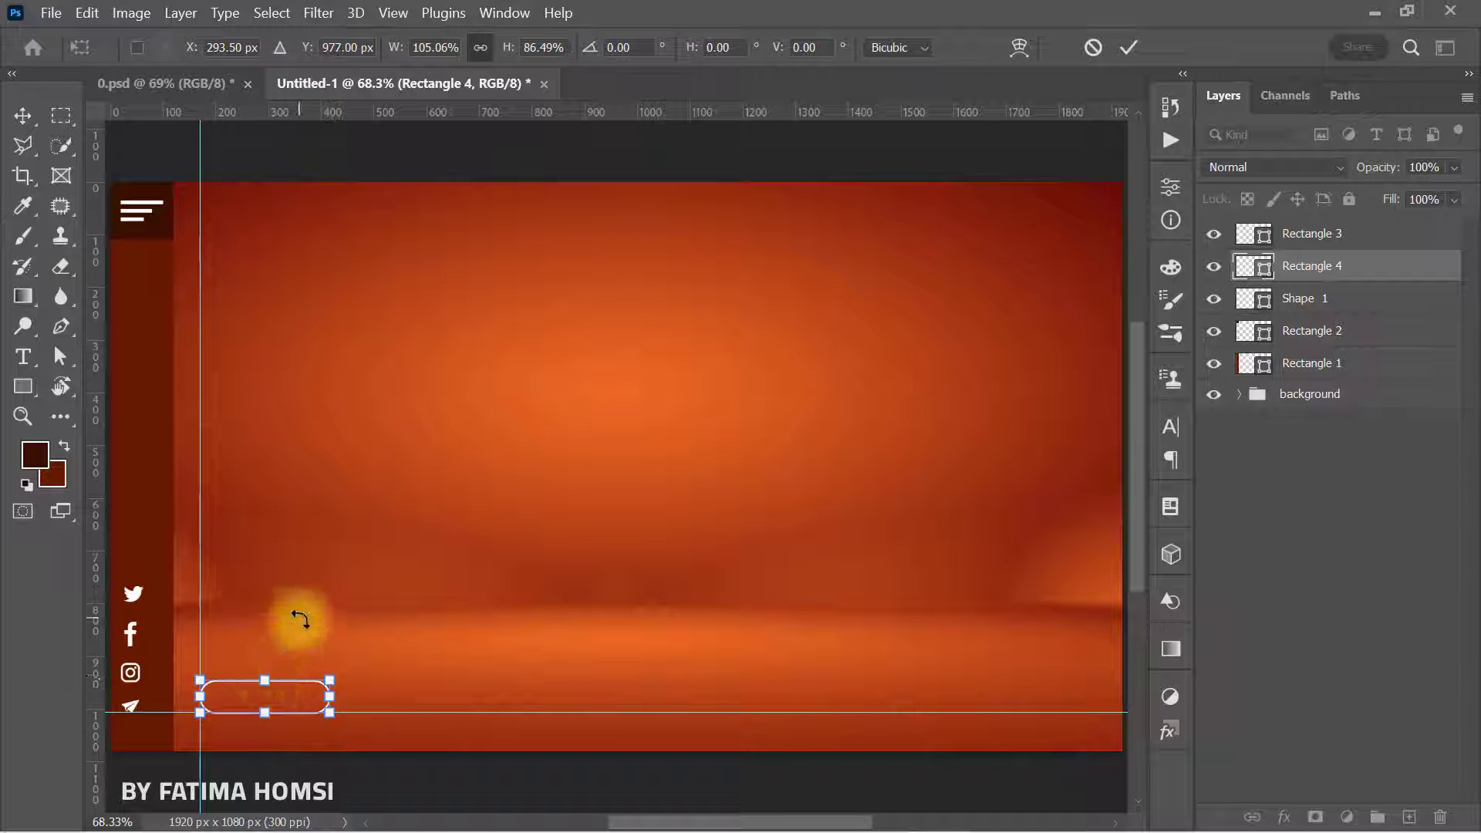
click(1128, 48)
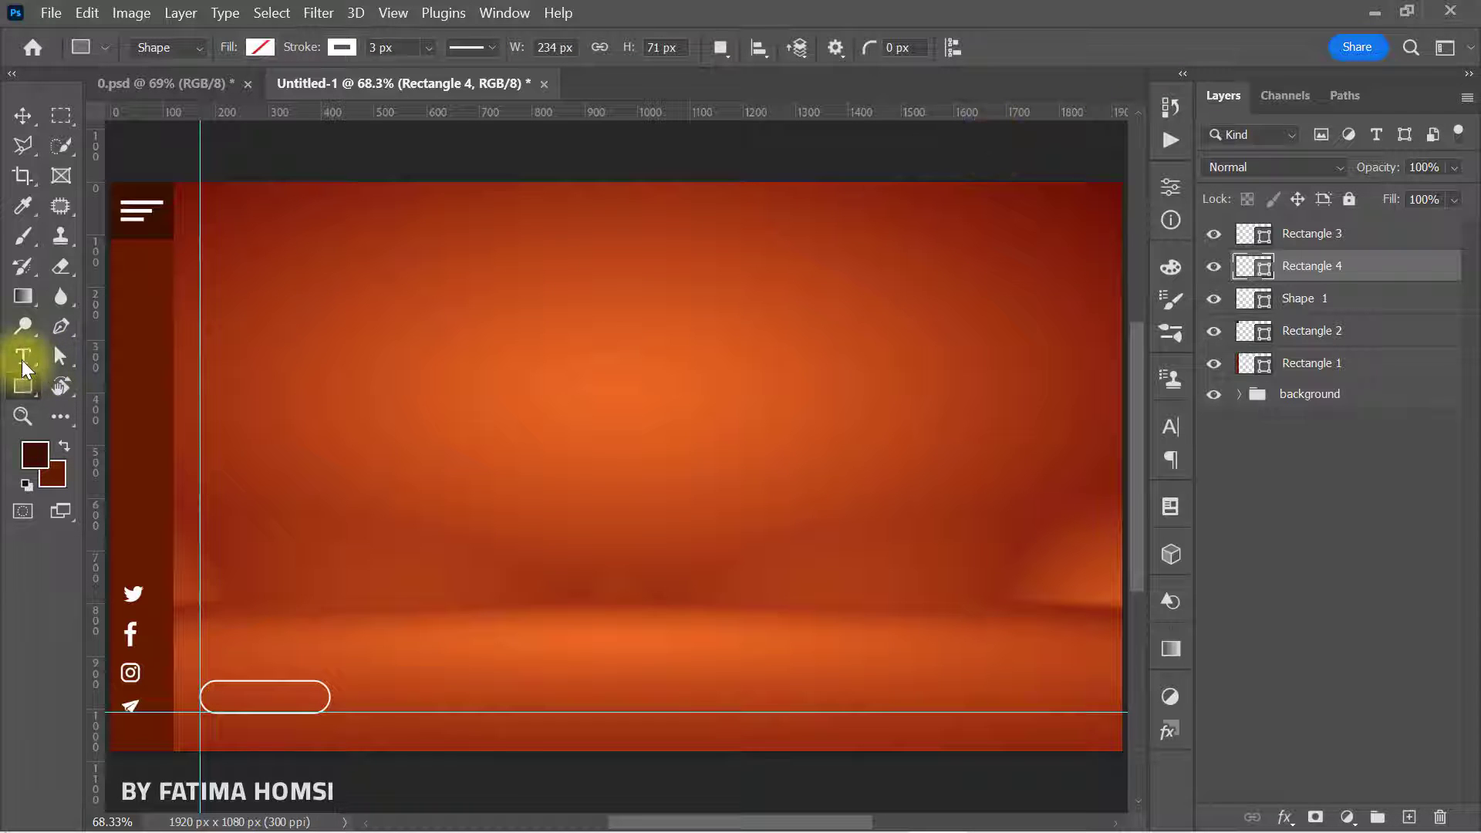
Step: Add the text "Ordwe now" on the orange background in Montserrat ExtraBold, 5 pt, and colour it white (ffffff)
click(23, 356)
click(415, 378)
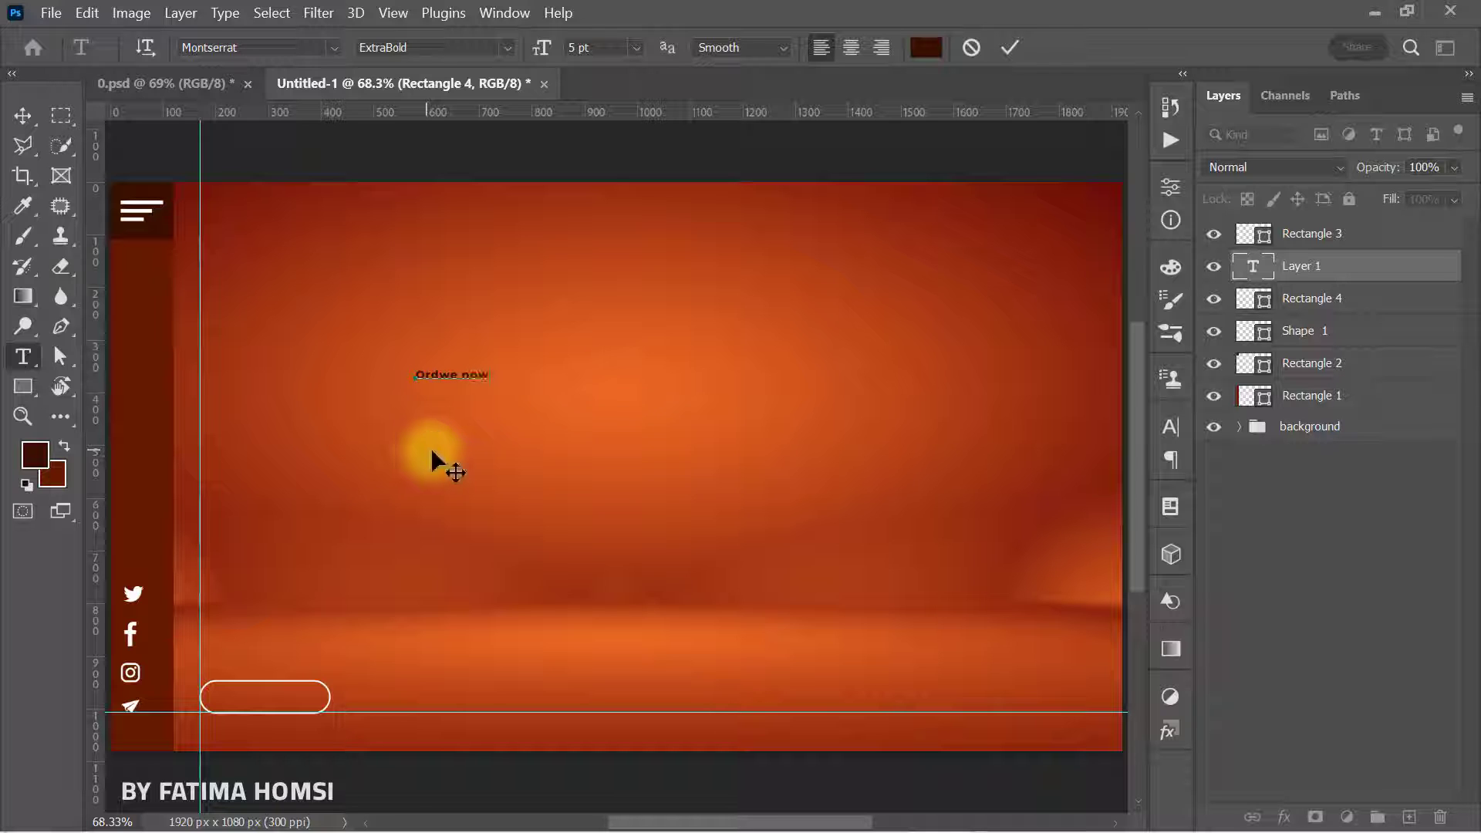
click(1009, 48)
click(926, 47)
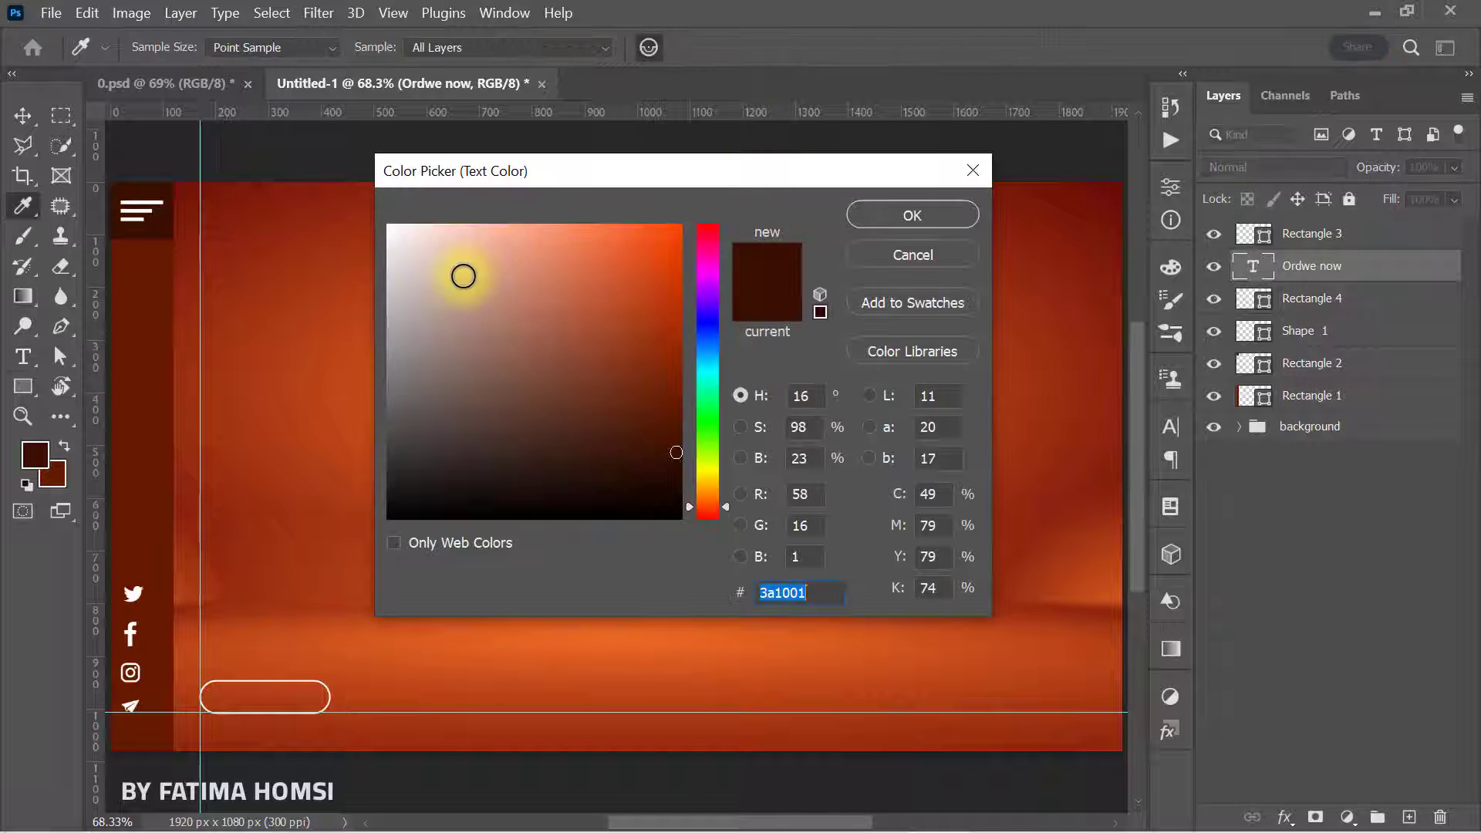
drag(463, 275, 265, 160)
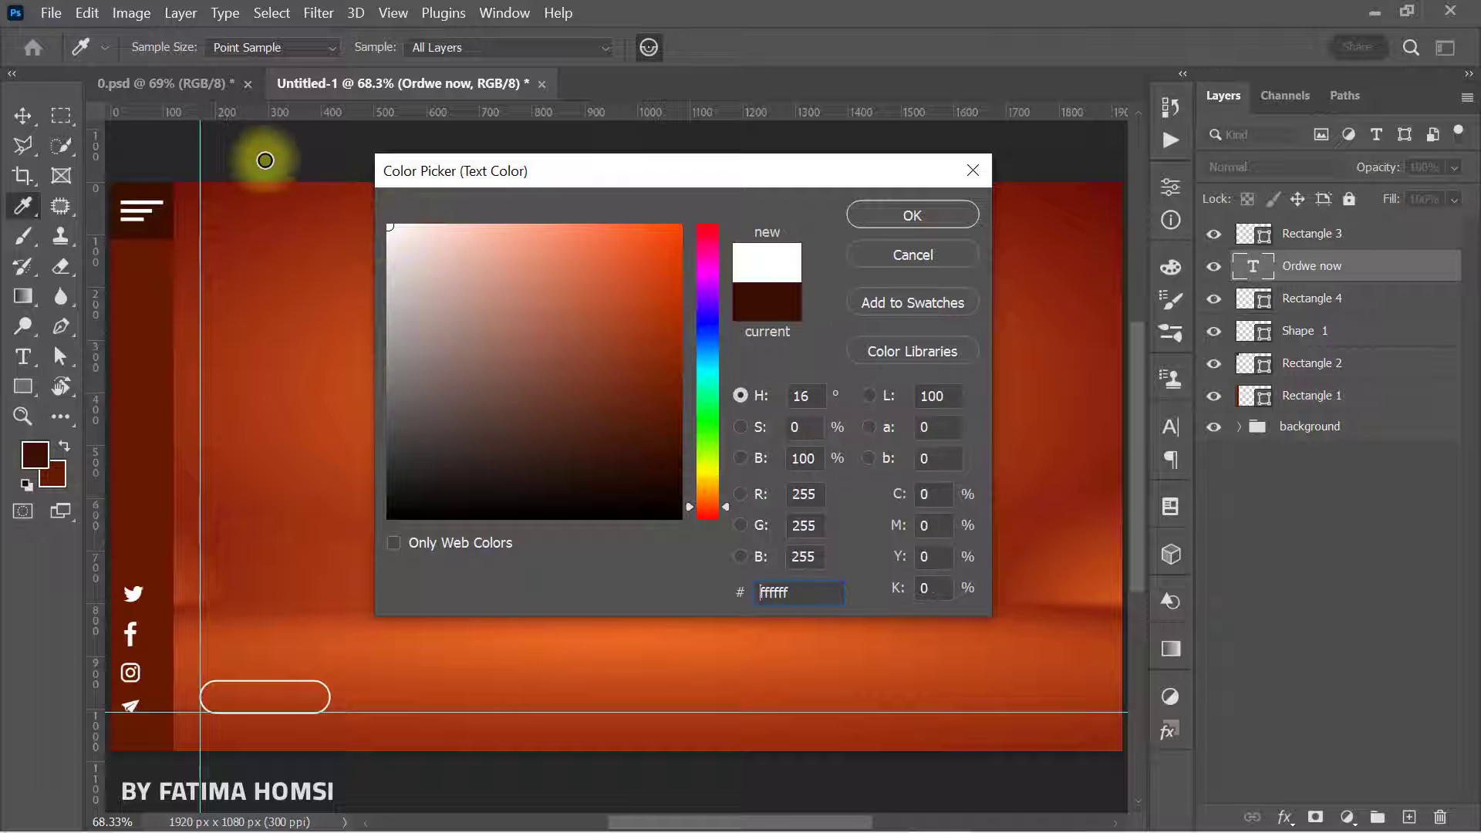
click(892, 214)
Step: Scale the "Ordwe now" text to about 129.94% and place it centred inside the outlined button
key(ctrl+t)
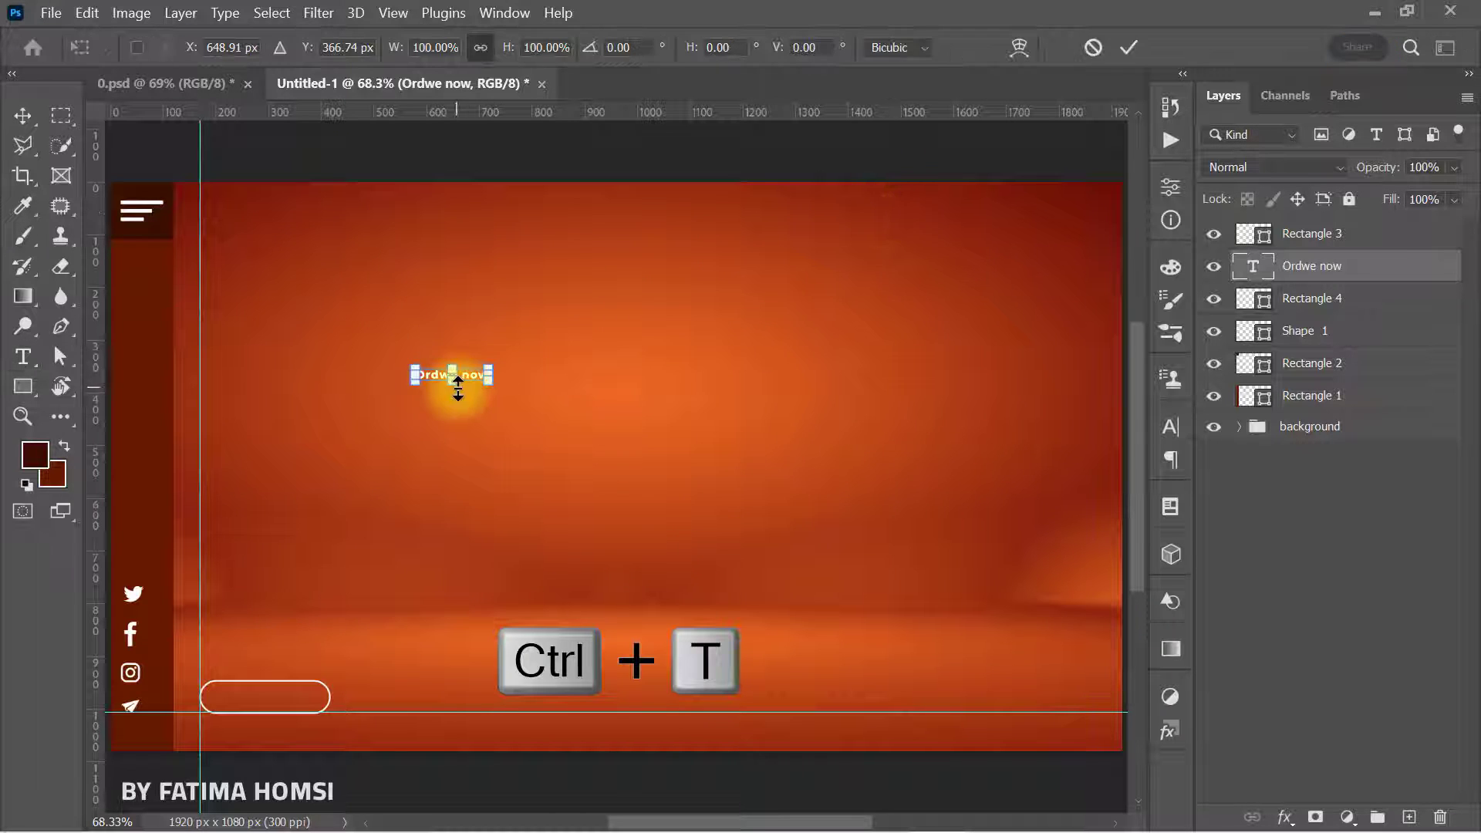
drag(460, 370, 316, 683)
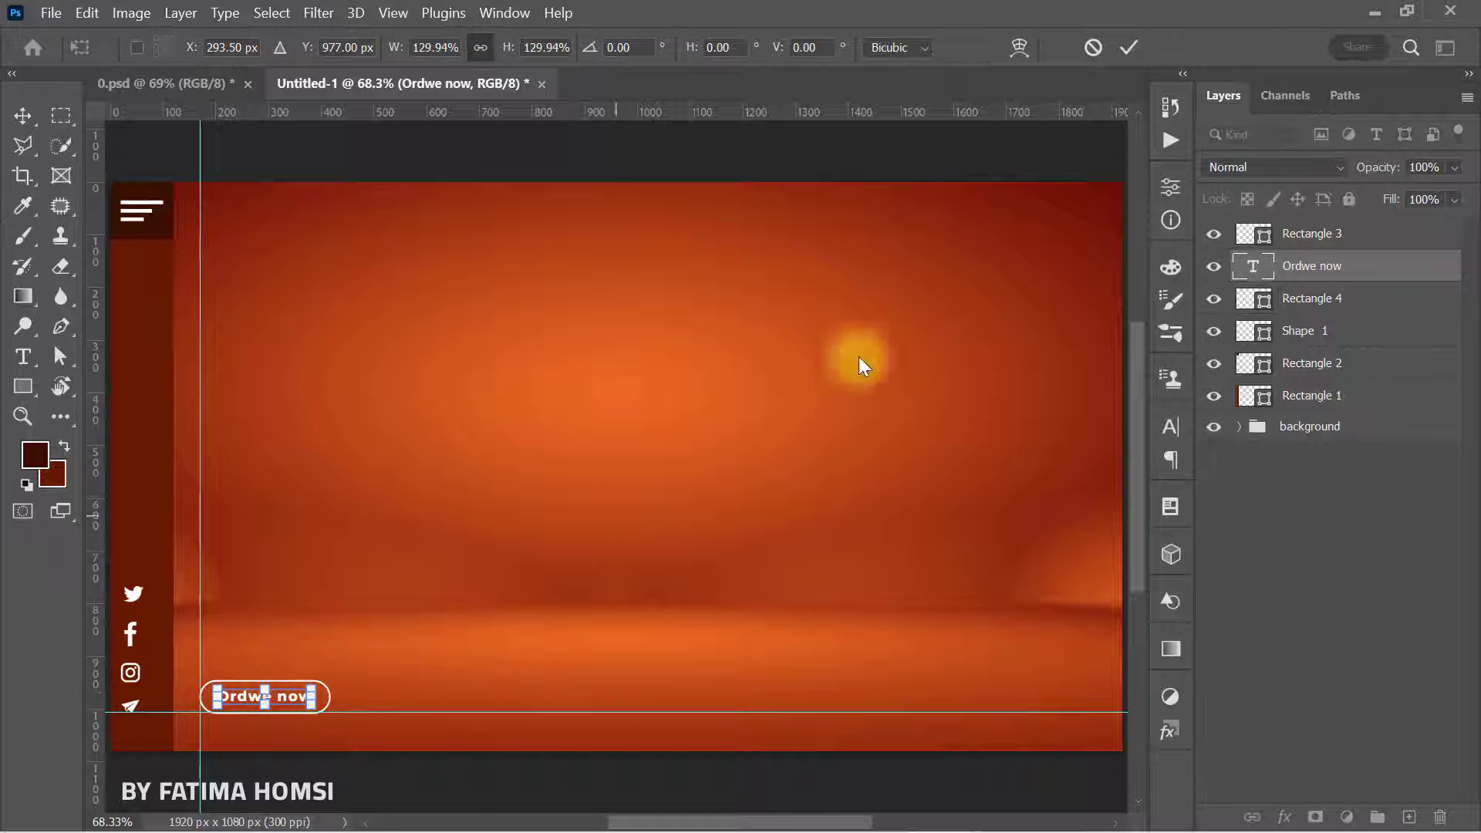
click(1129, 47)
Step: Change the stroke colour of the button outline on the Rectangle 4 layer to ff5d1f
click(1223, 301)
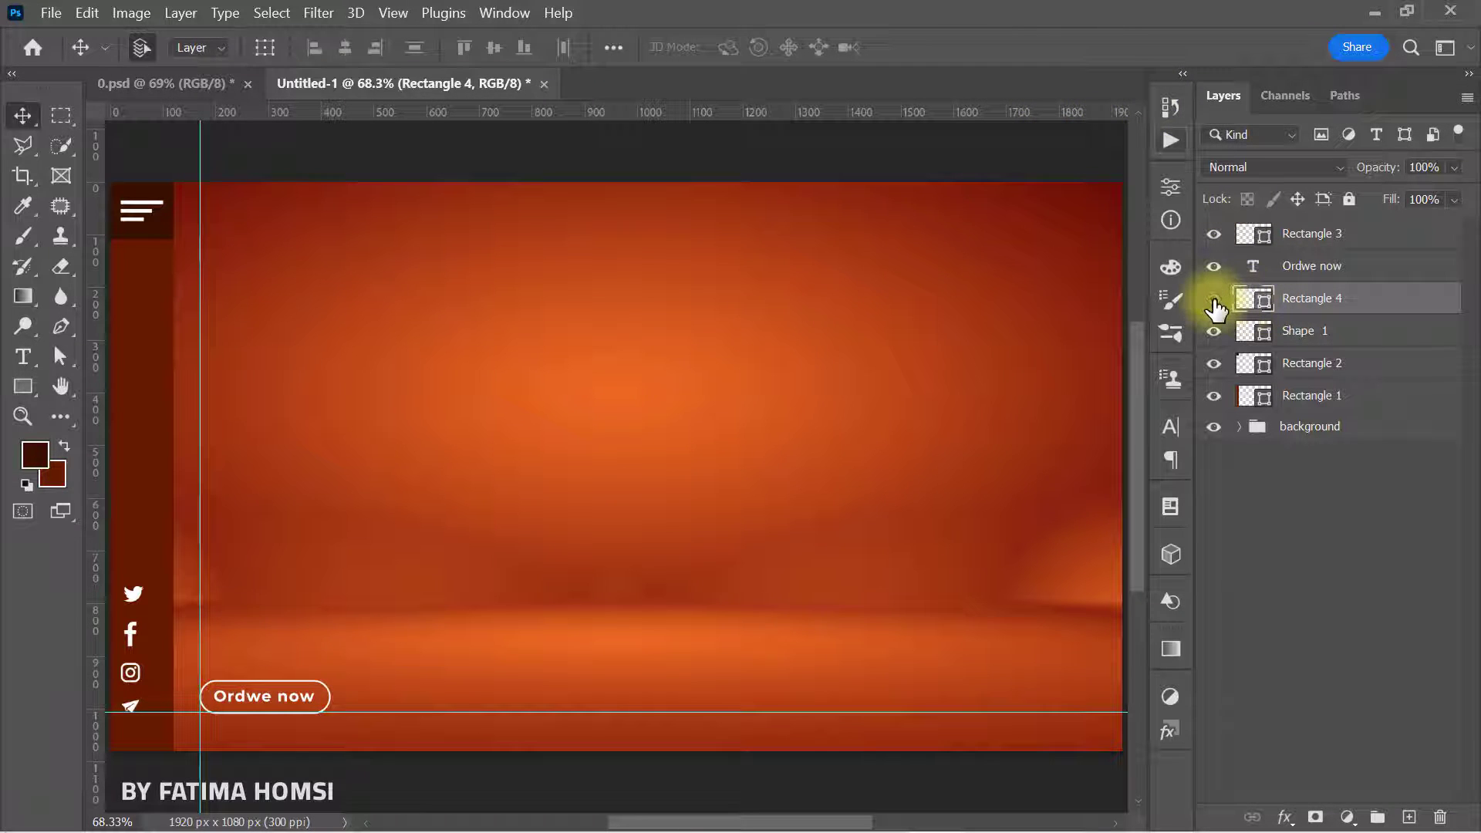
click(1214, 301)
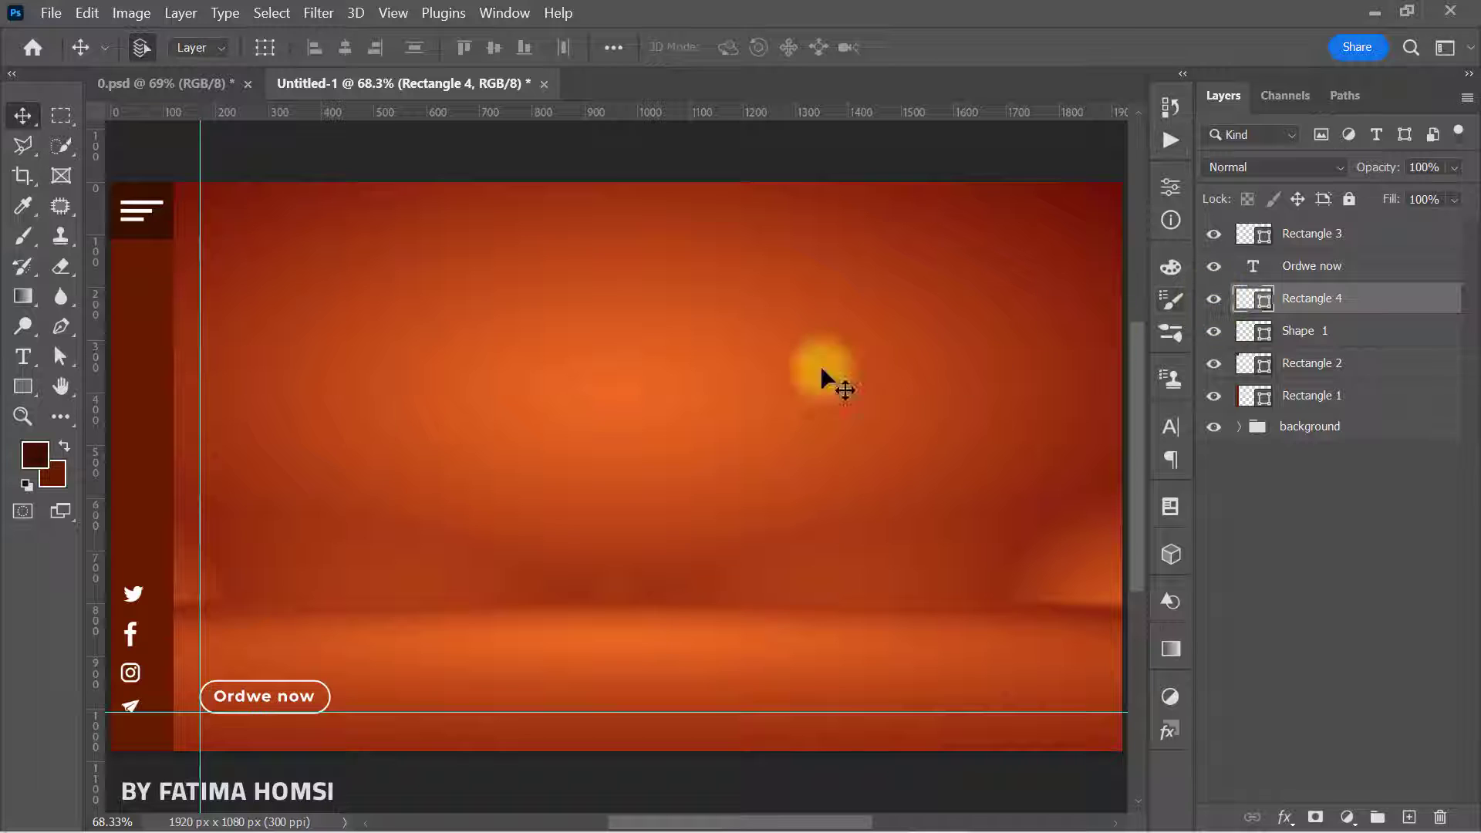
click(23, 386)
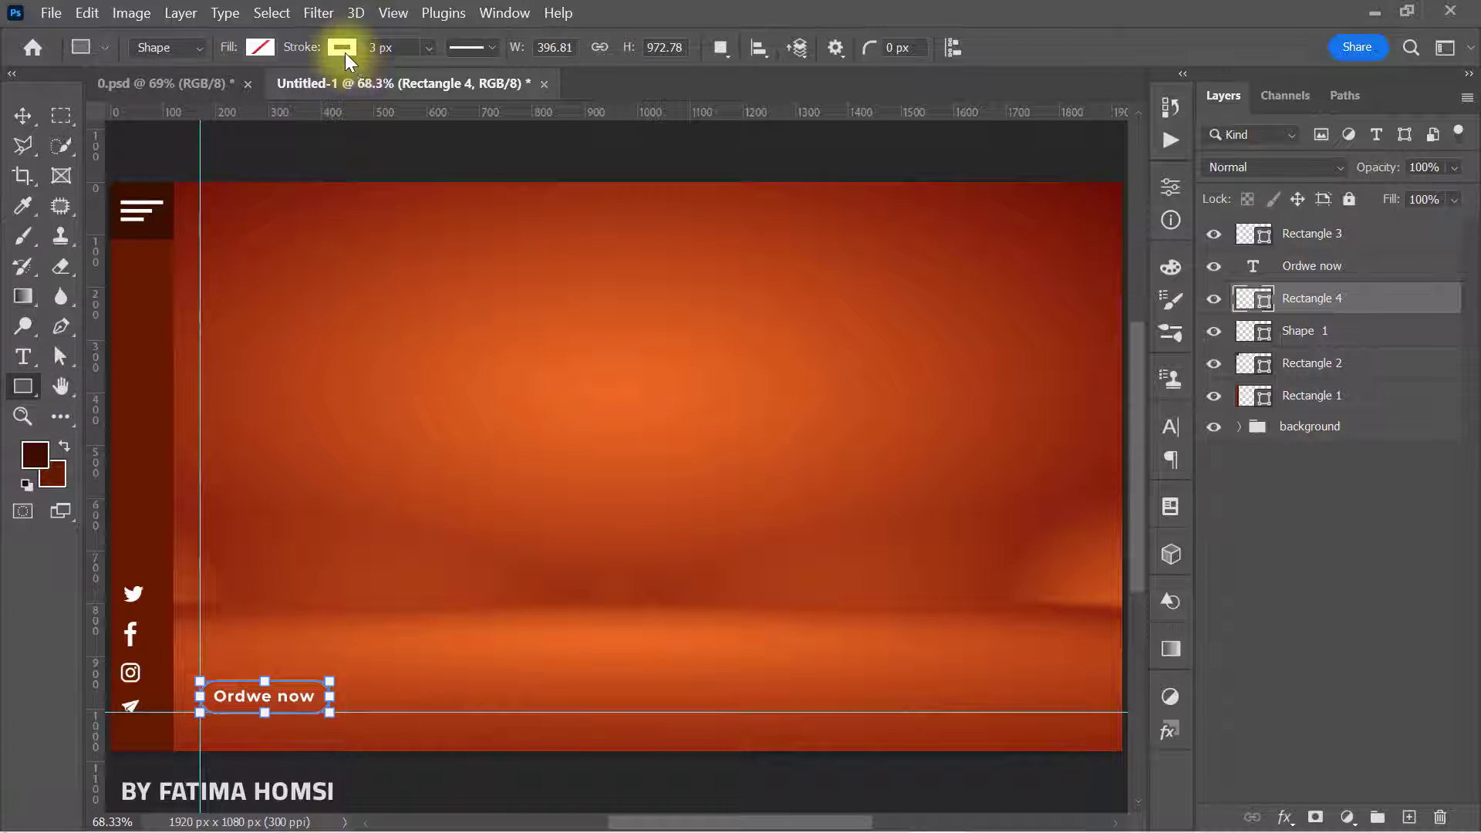
click(343, 47)
click(485, 96)
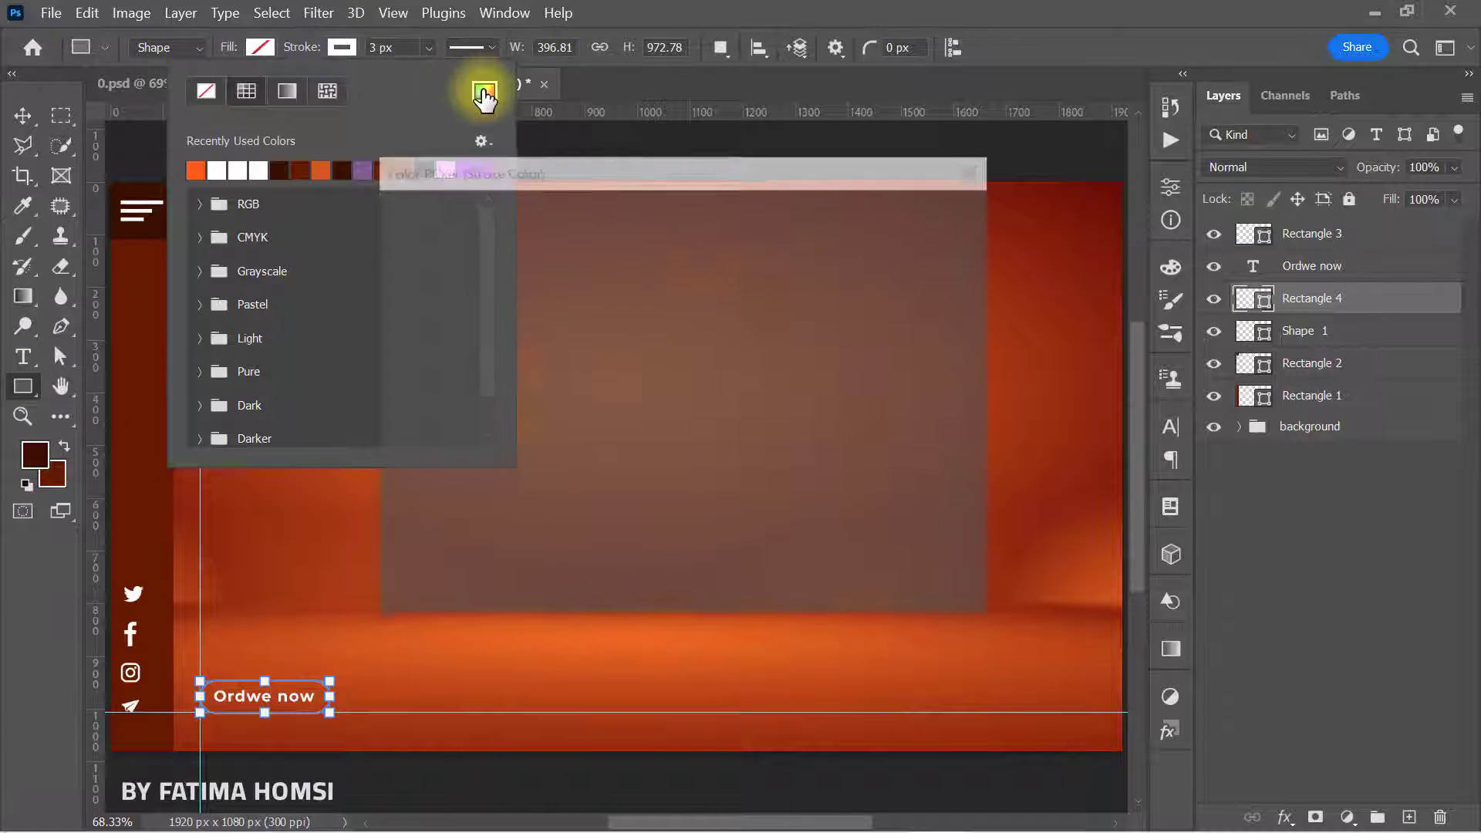
click(806, 592)
drag(807, 592, 691, 592)
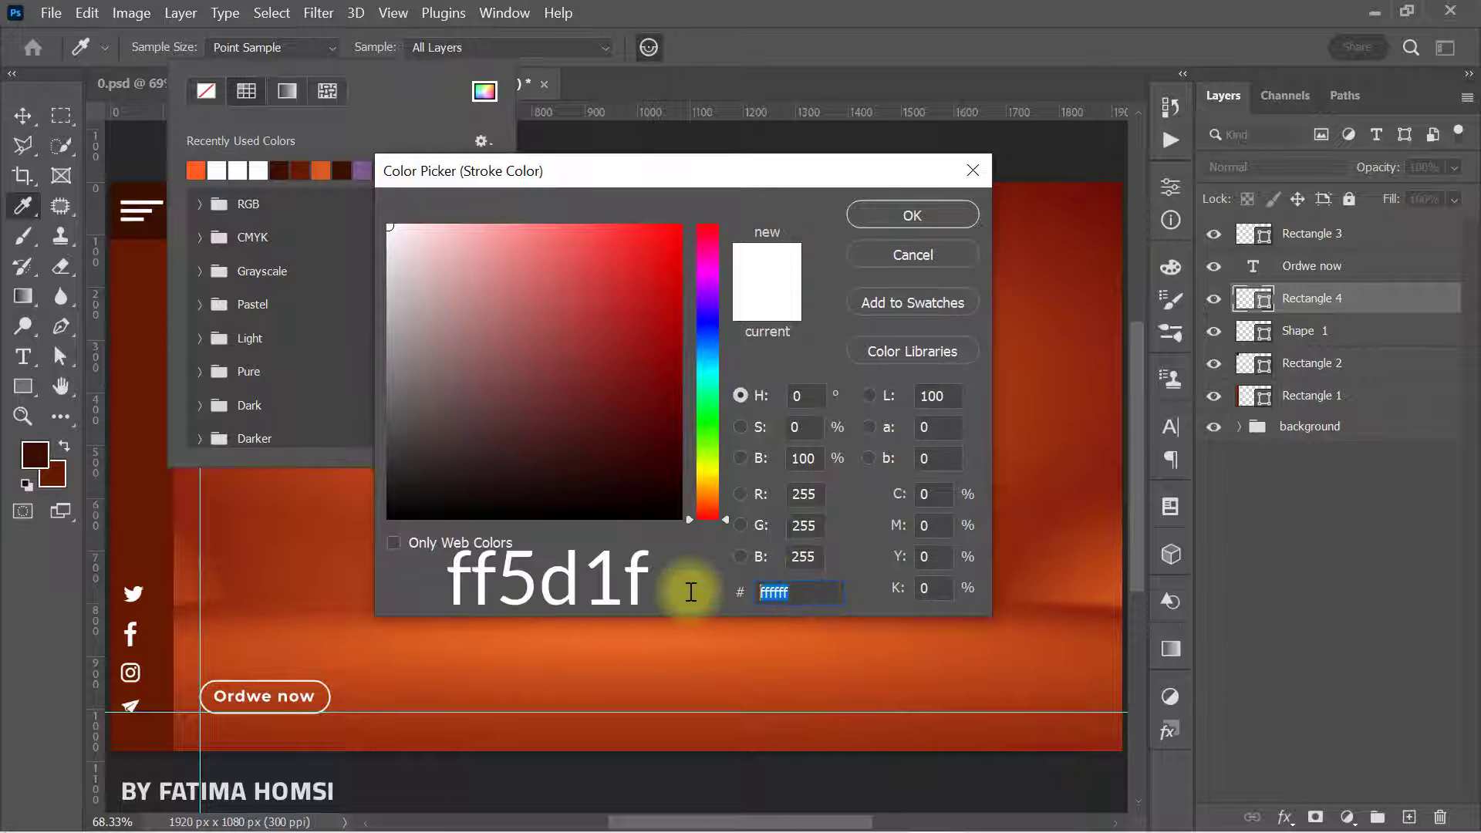
text(ff5d1f)
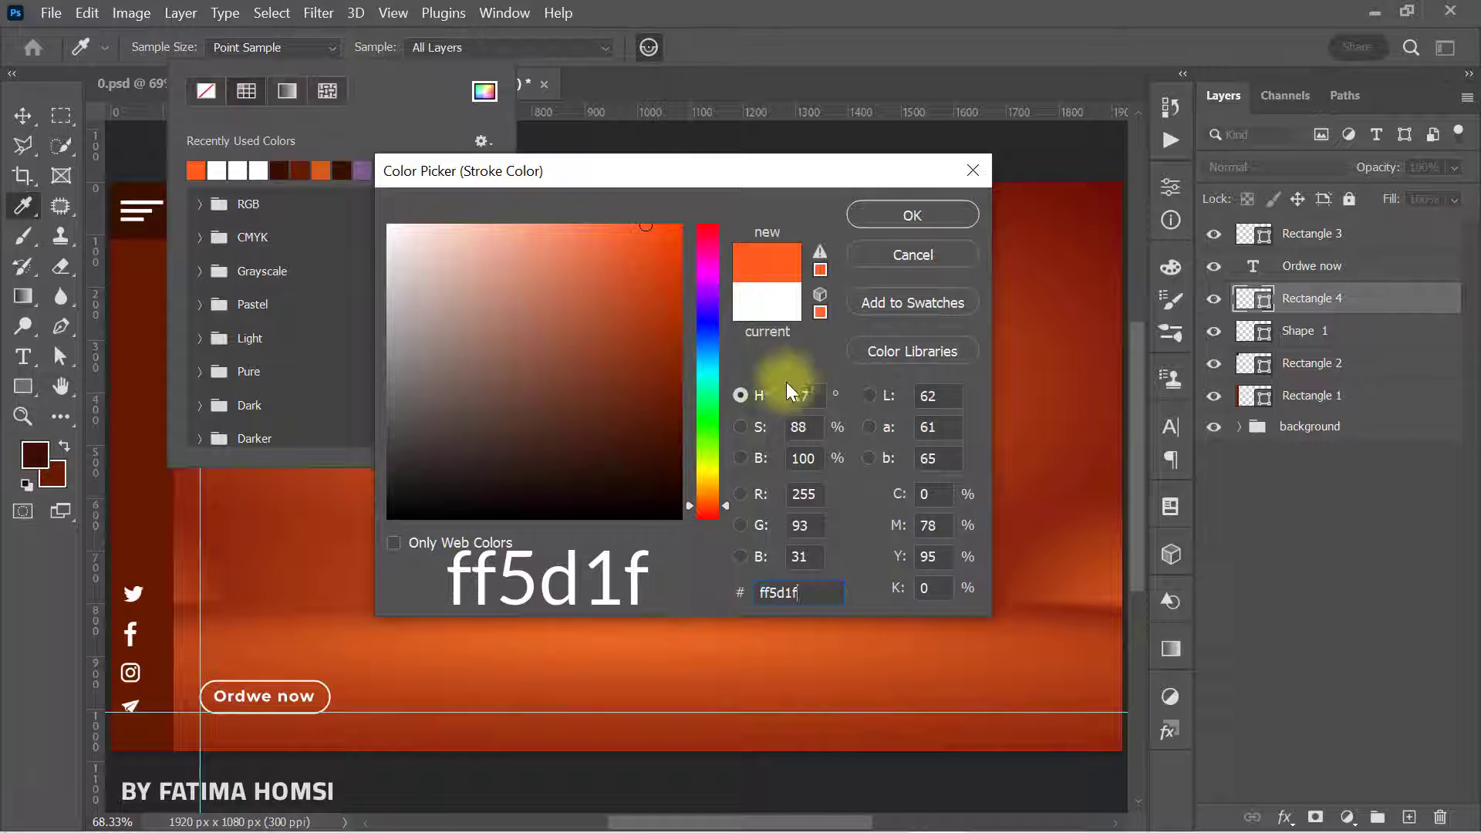
click(886, 216)
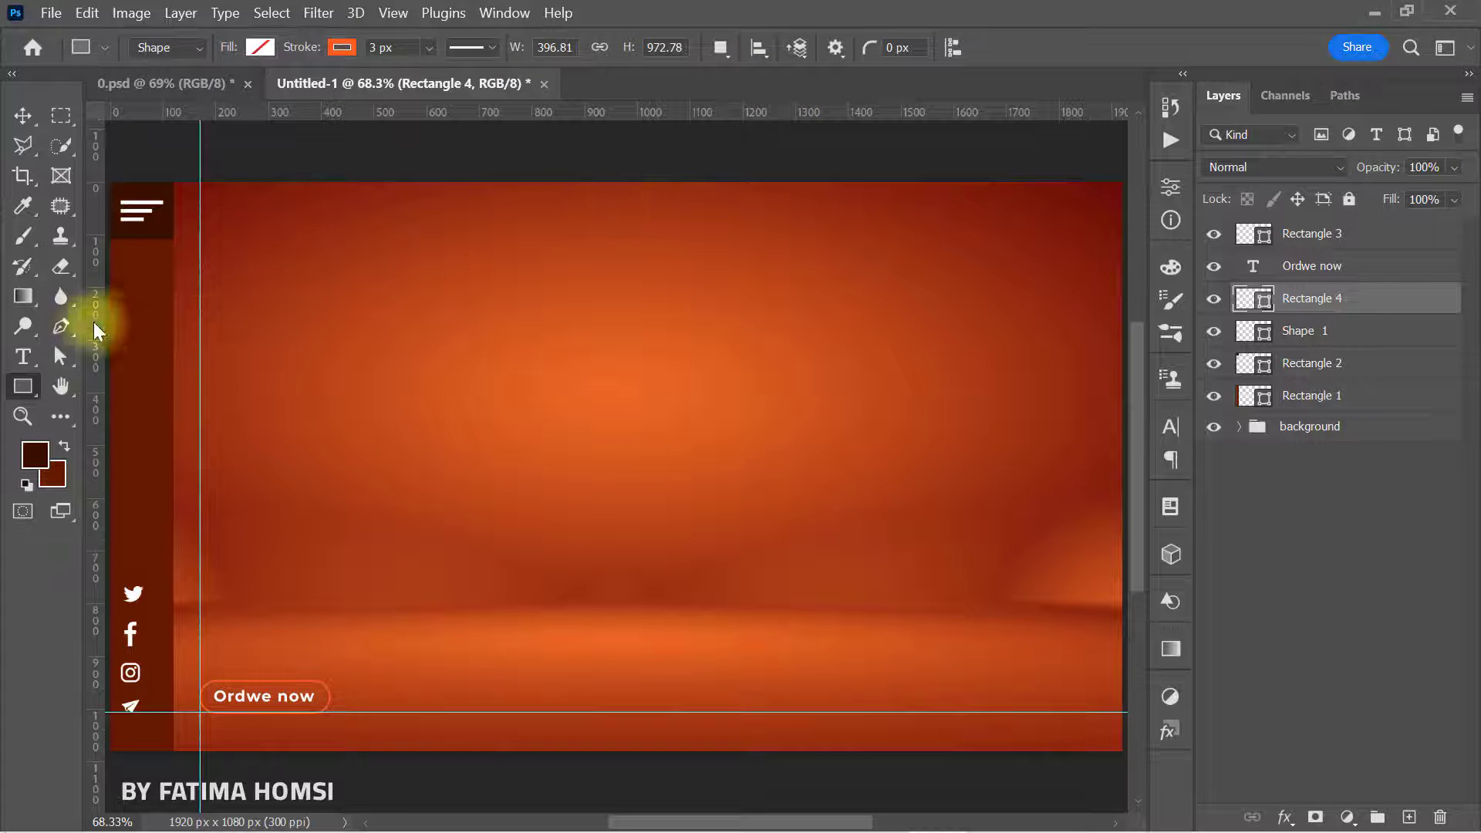
Step: Add a vertical guide near the canvas's right edge and draw an unfilled, orange-outlined circle about 76 px wide to its left
drag(95, 332, 1081, 391)
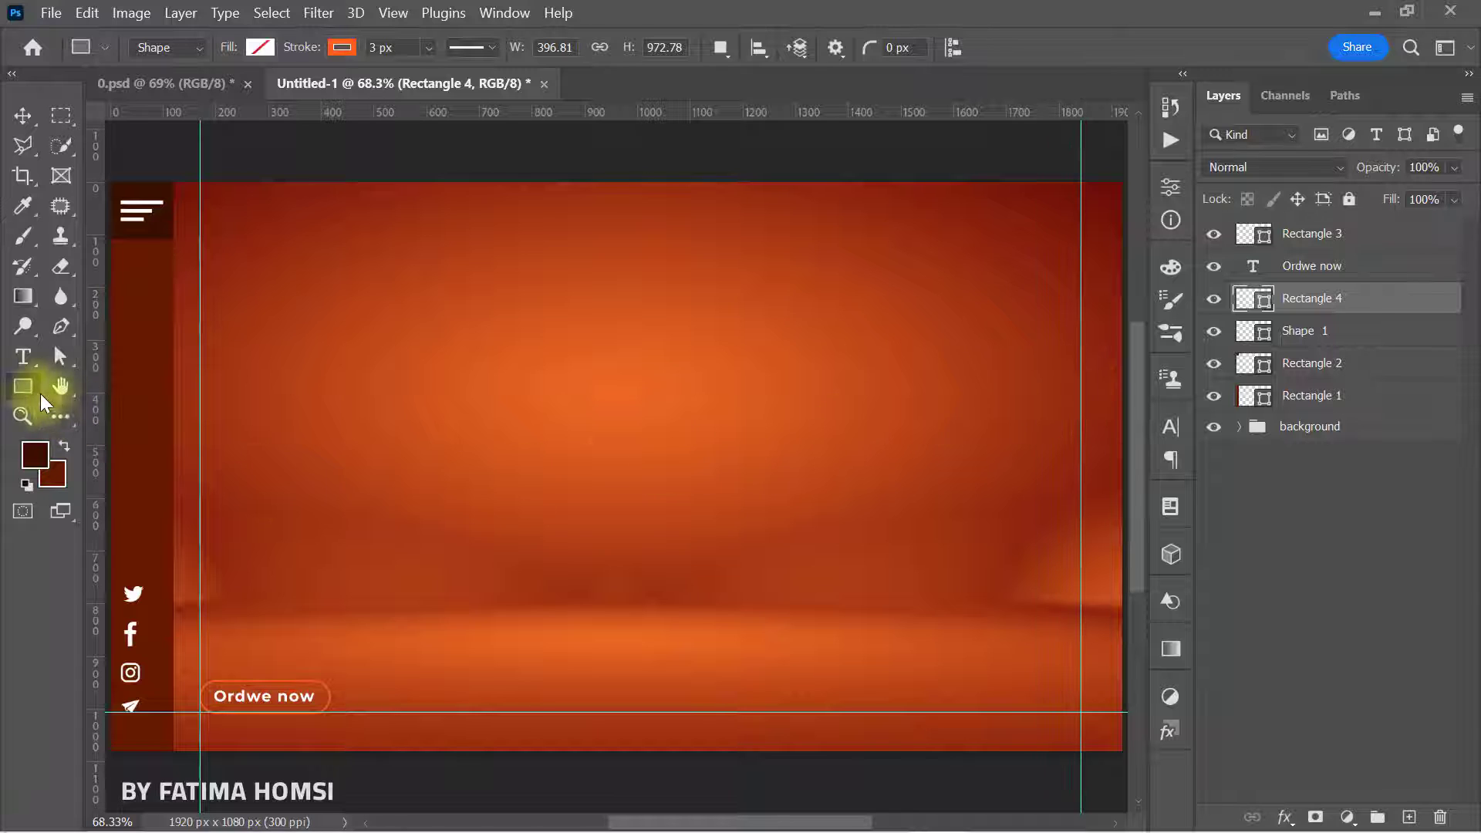
right_click(26, 388)
click(75, 403)
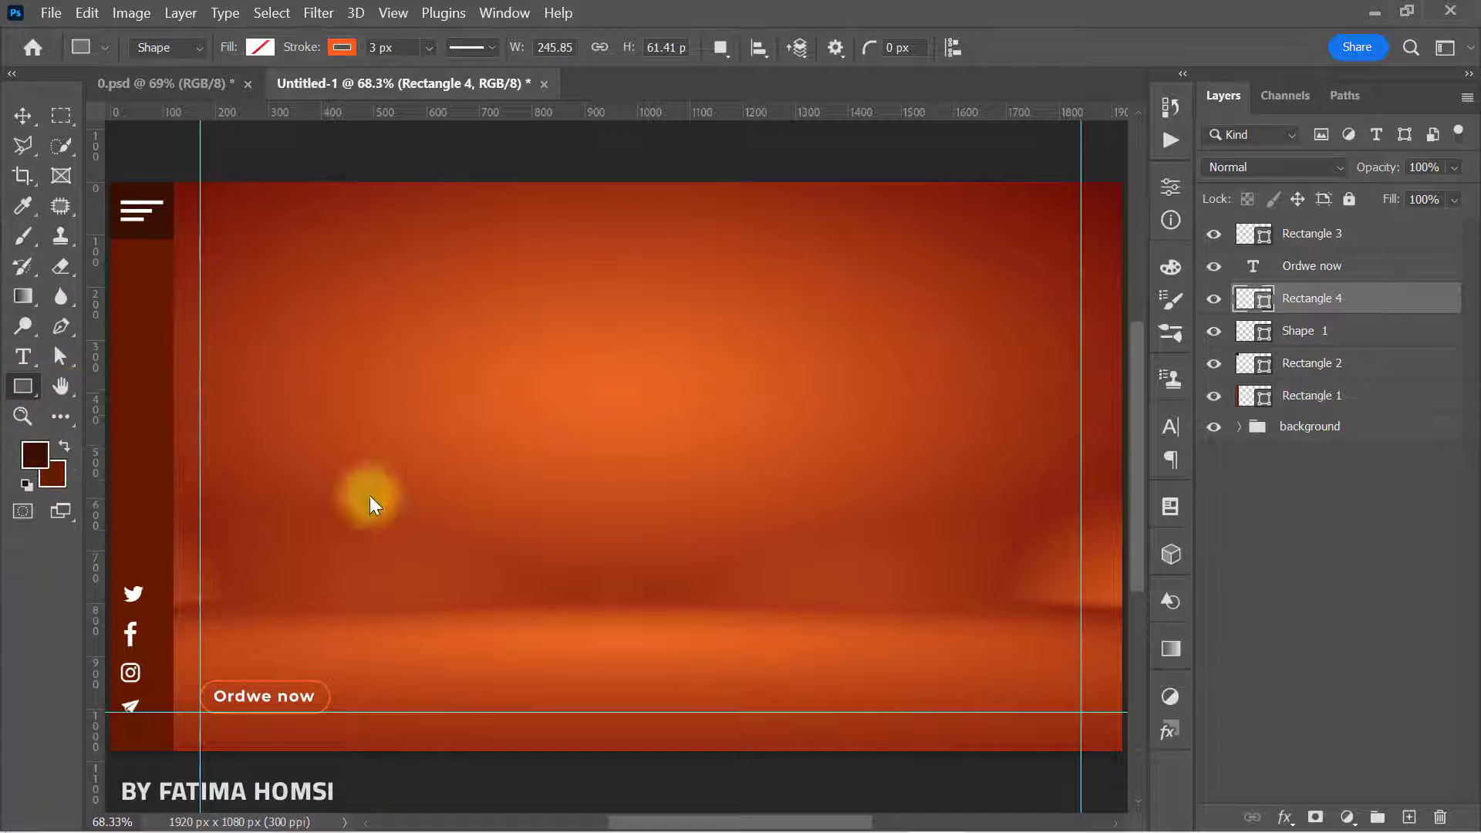
drag(893, 655, 943, 691)
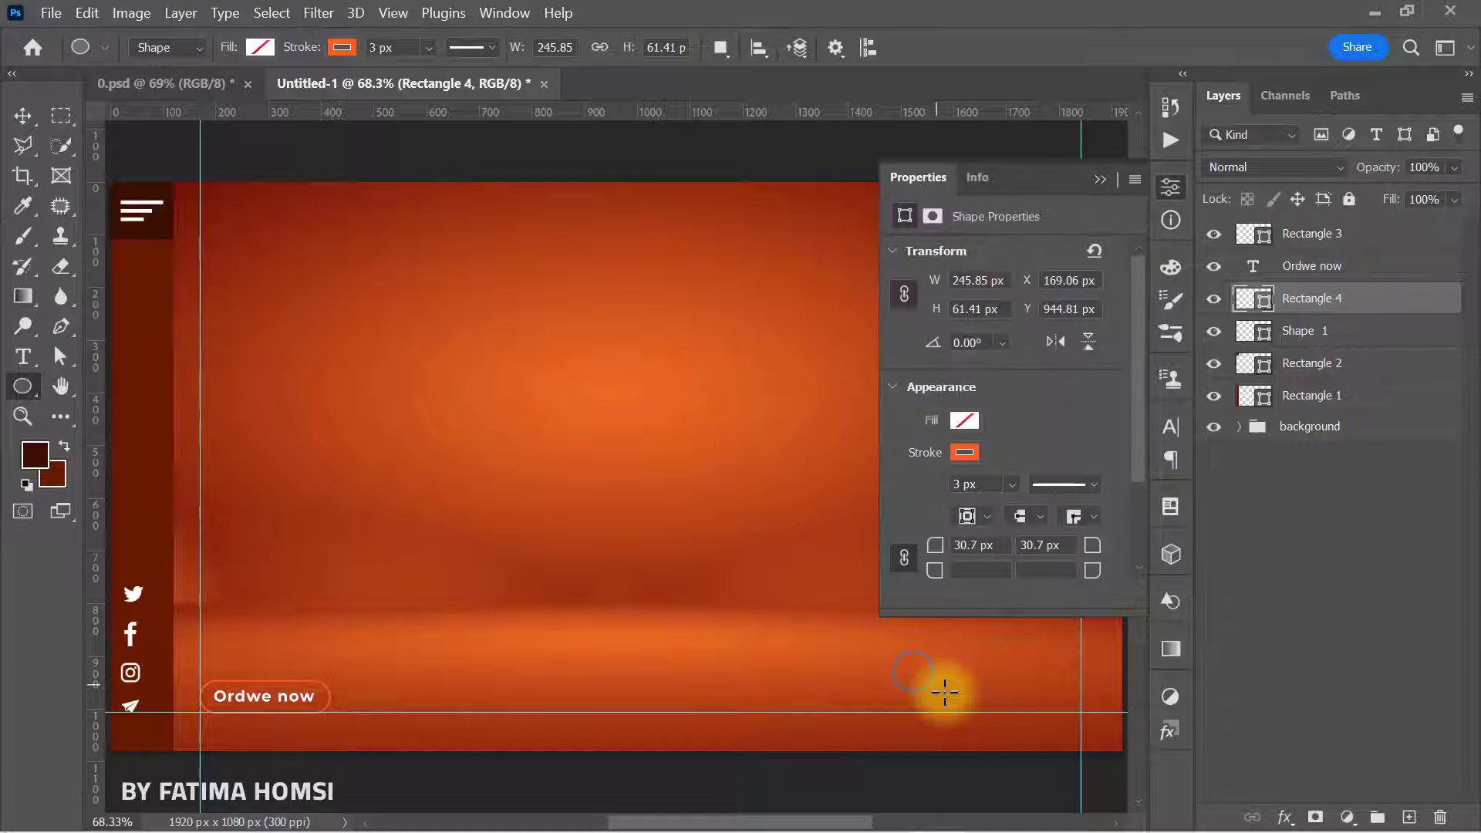
click(1099, 179)
Step: Move the circle down onto the horizontal guide, then duplicate it and place the copy to its right at the same height
key(ctrl+t)
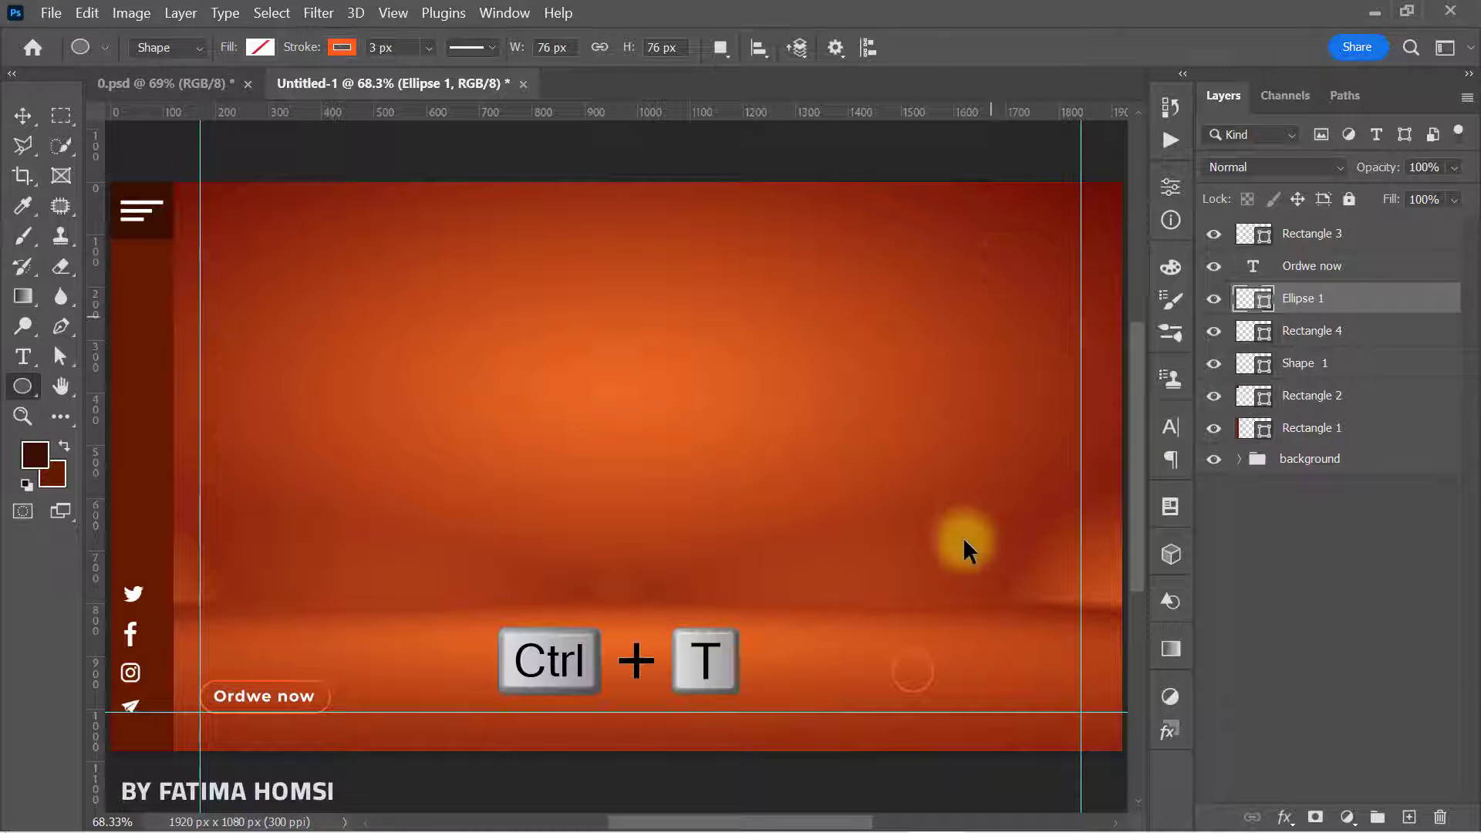
drag(924, 673, 958, 694)
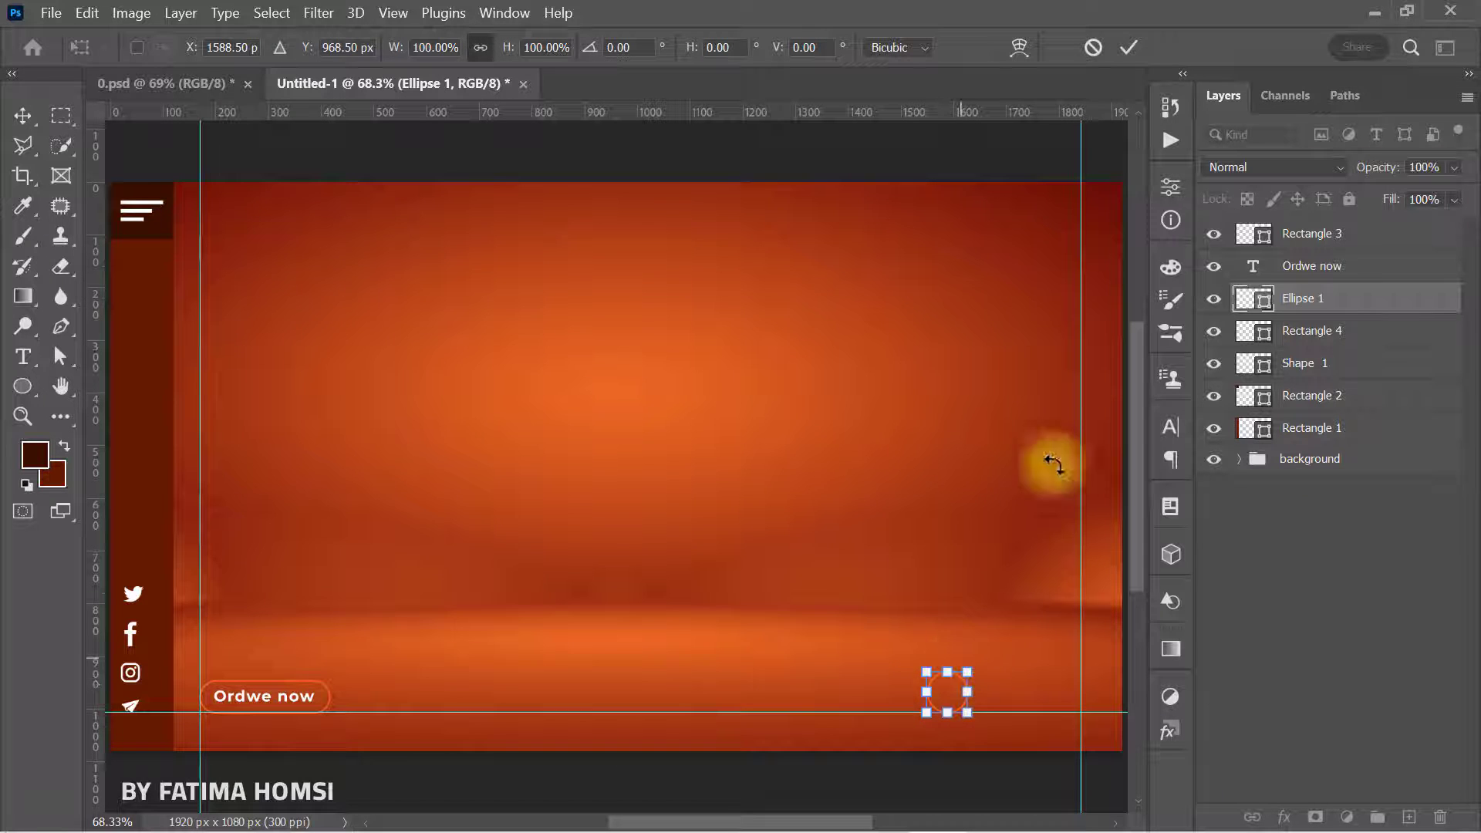
click(1125, 40)
key(ctrl+j)
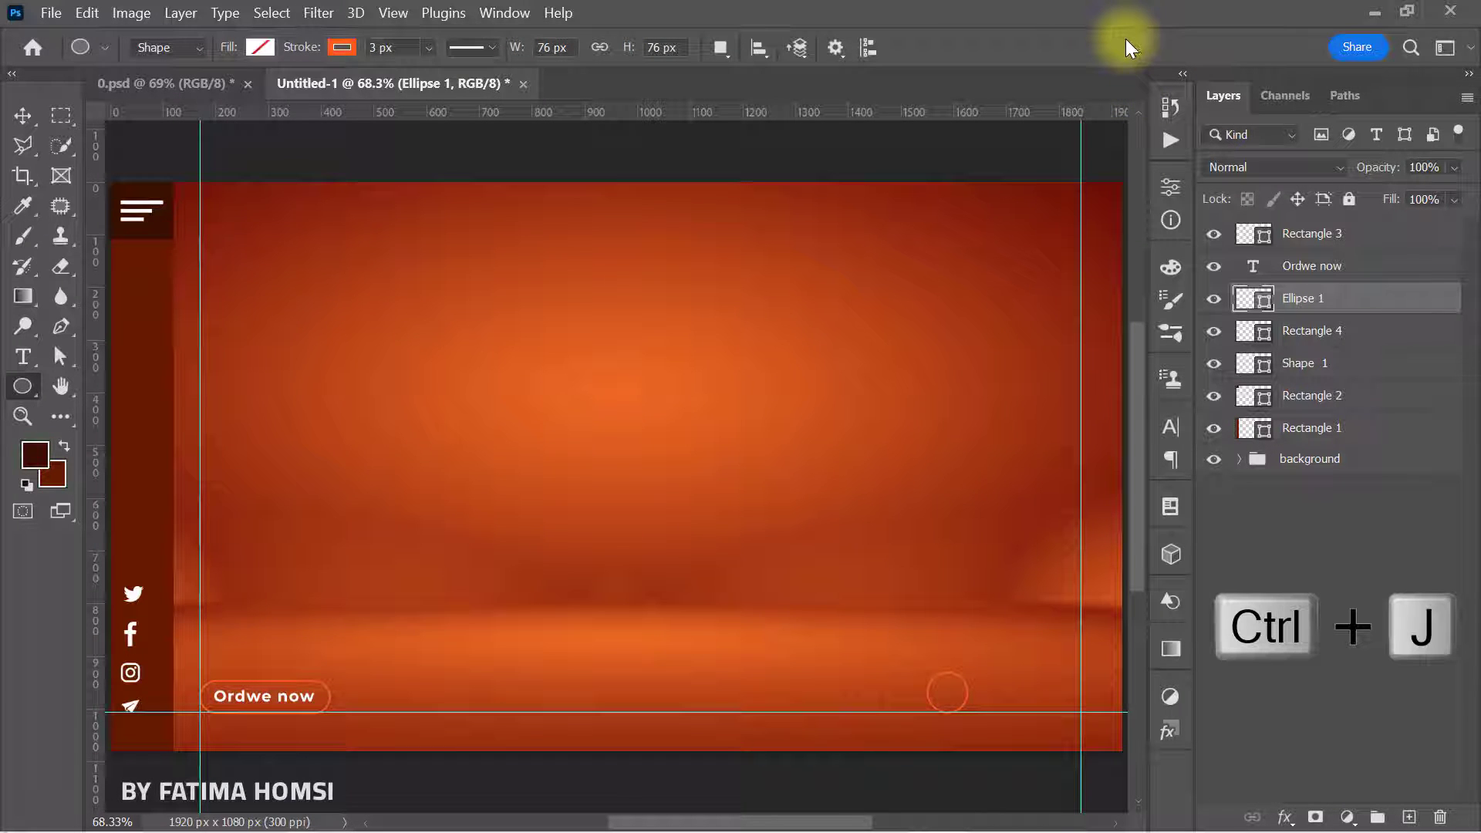
key(ctrl+t)
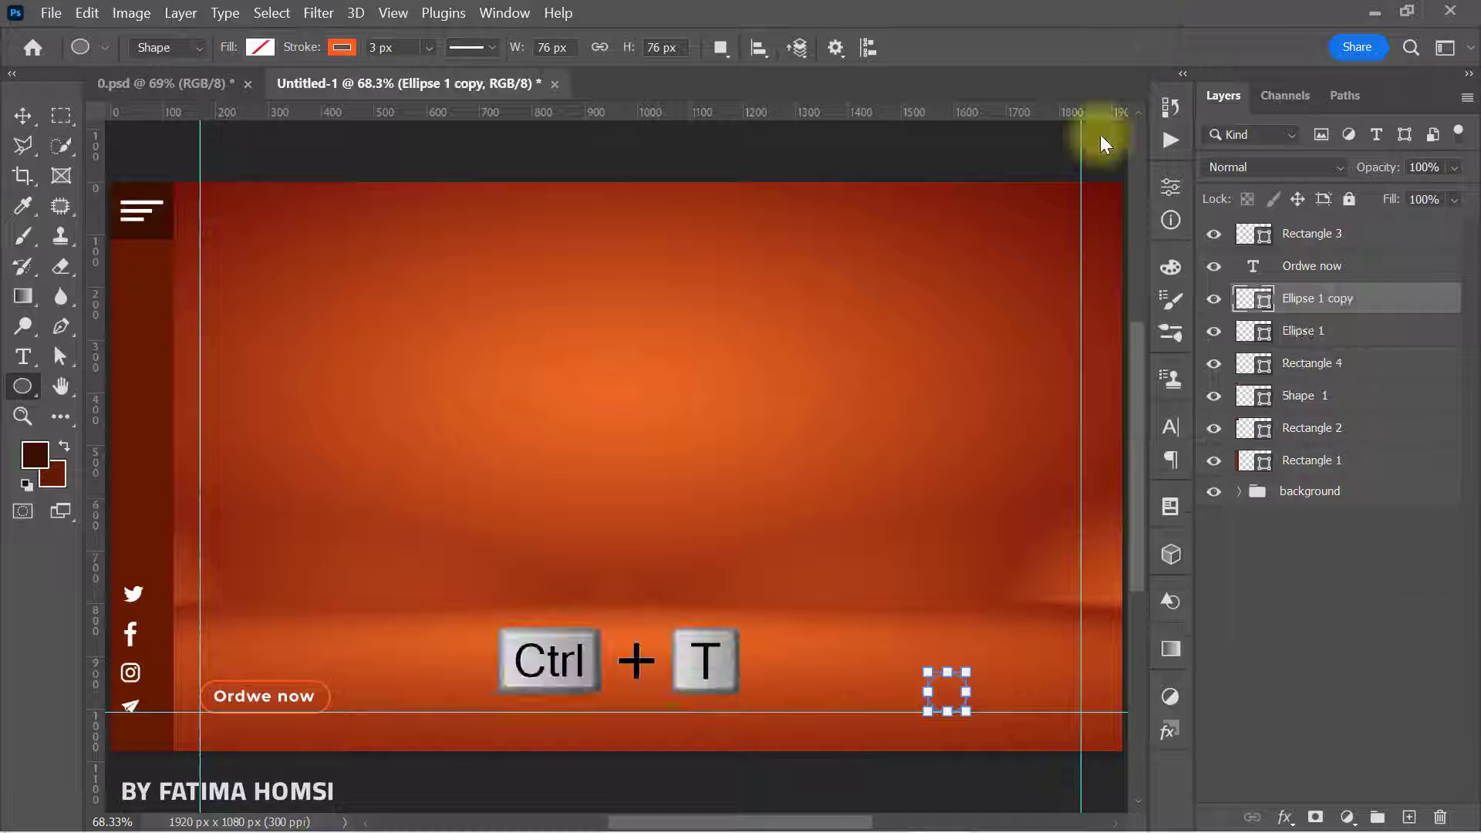
drag(946, 690, 1000, 691)
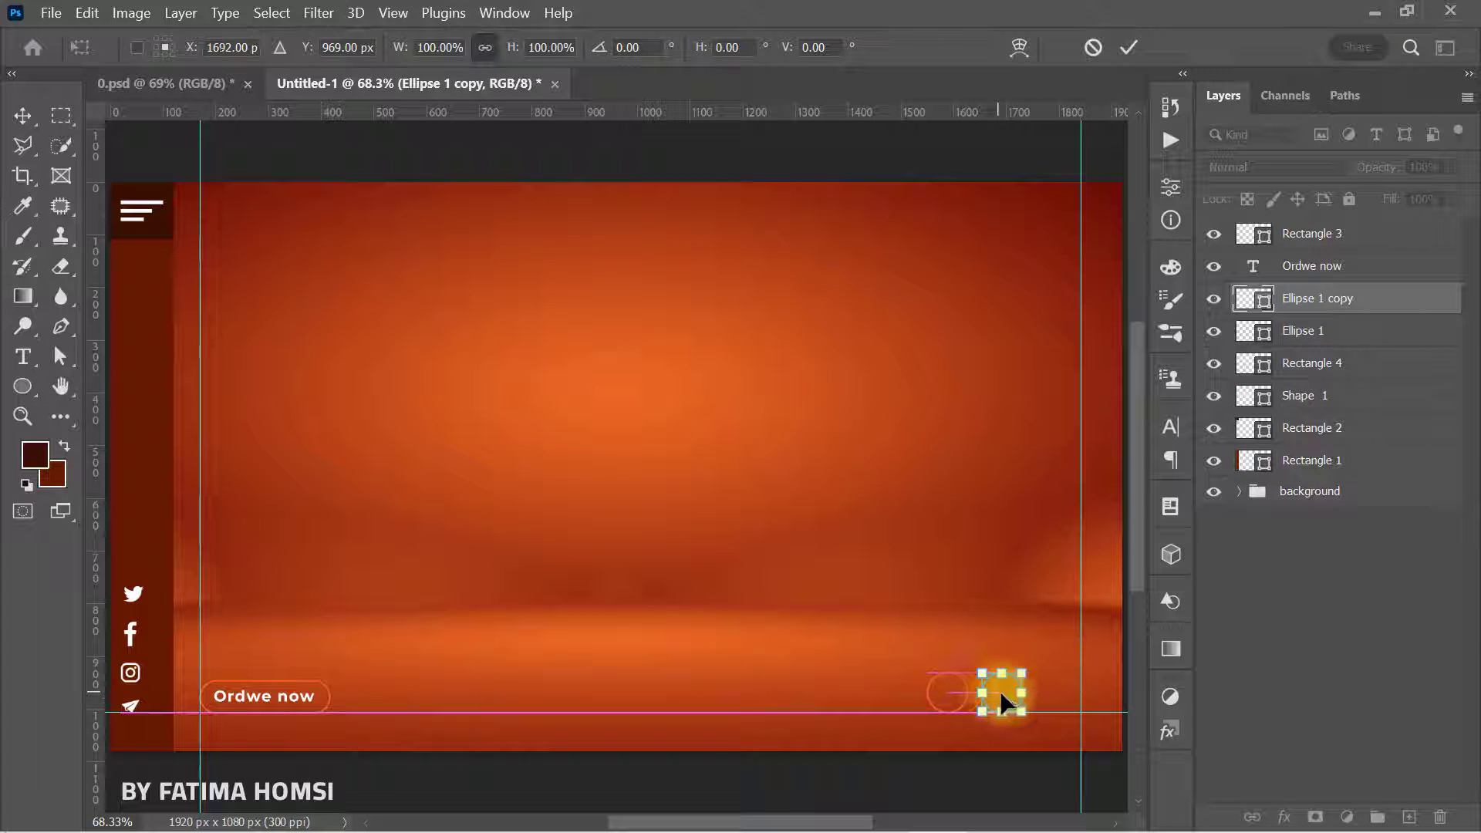
click(1124, 47)
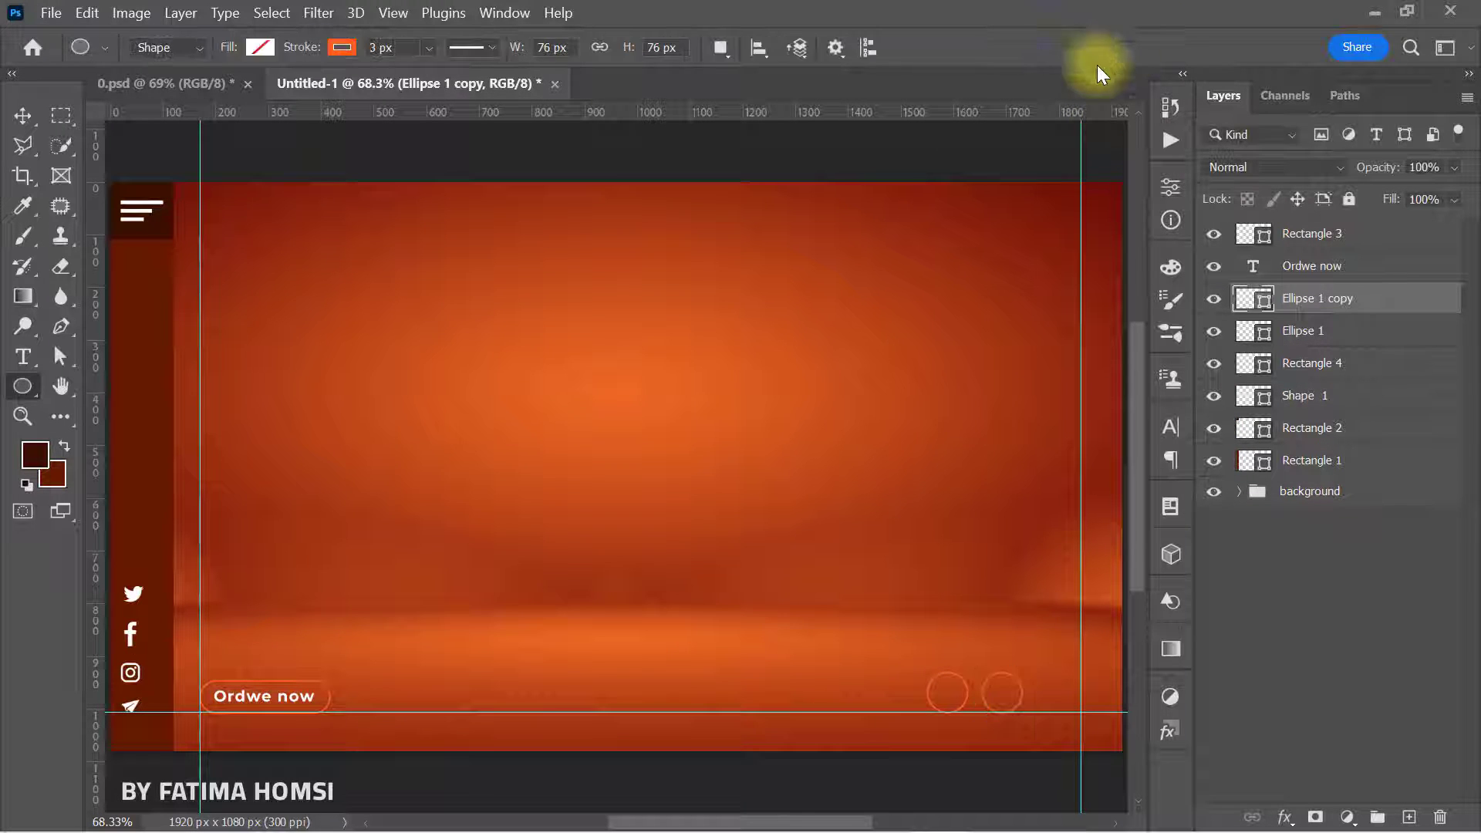
Step: Add the white text "More" in Montserrat Bold and scale it to about 9.01 pt between the second circle and the vertical guide
click(22, 358)
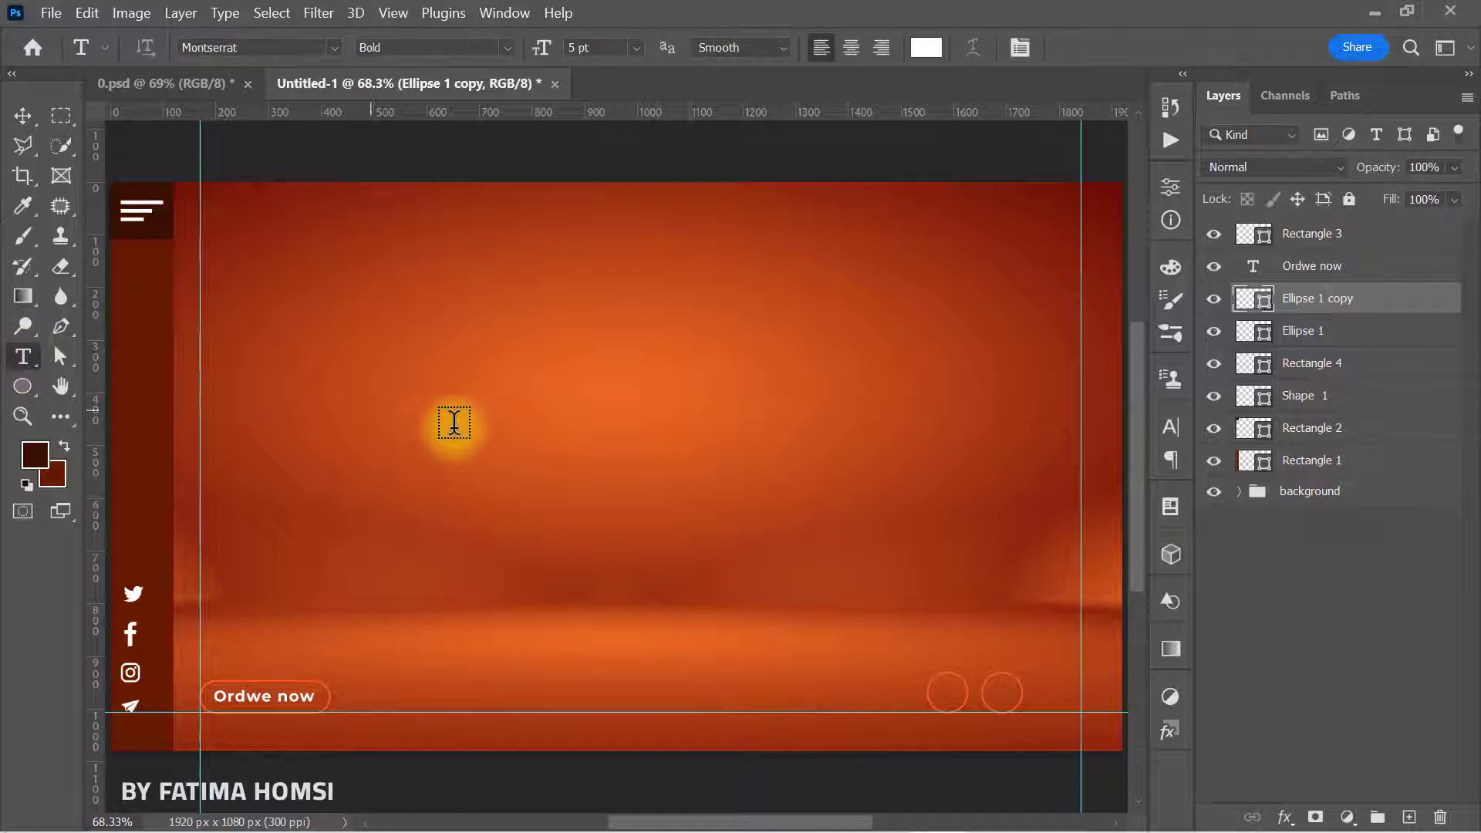
click(470, 428)
text(More)
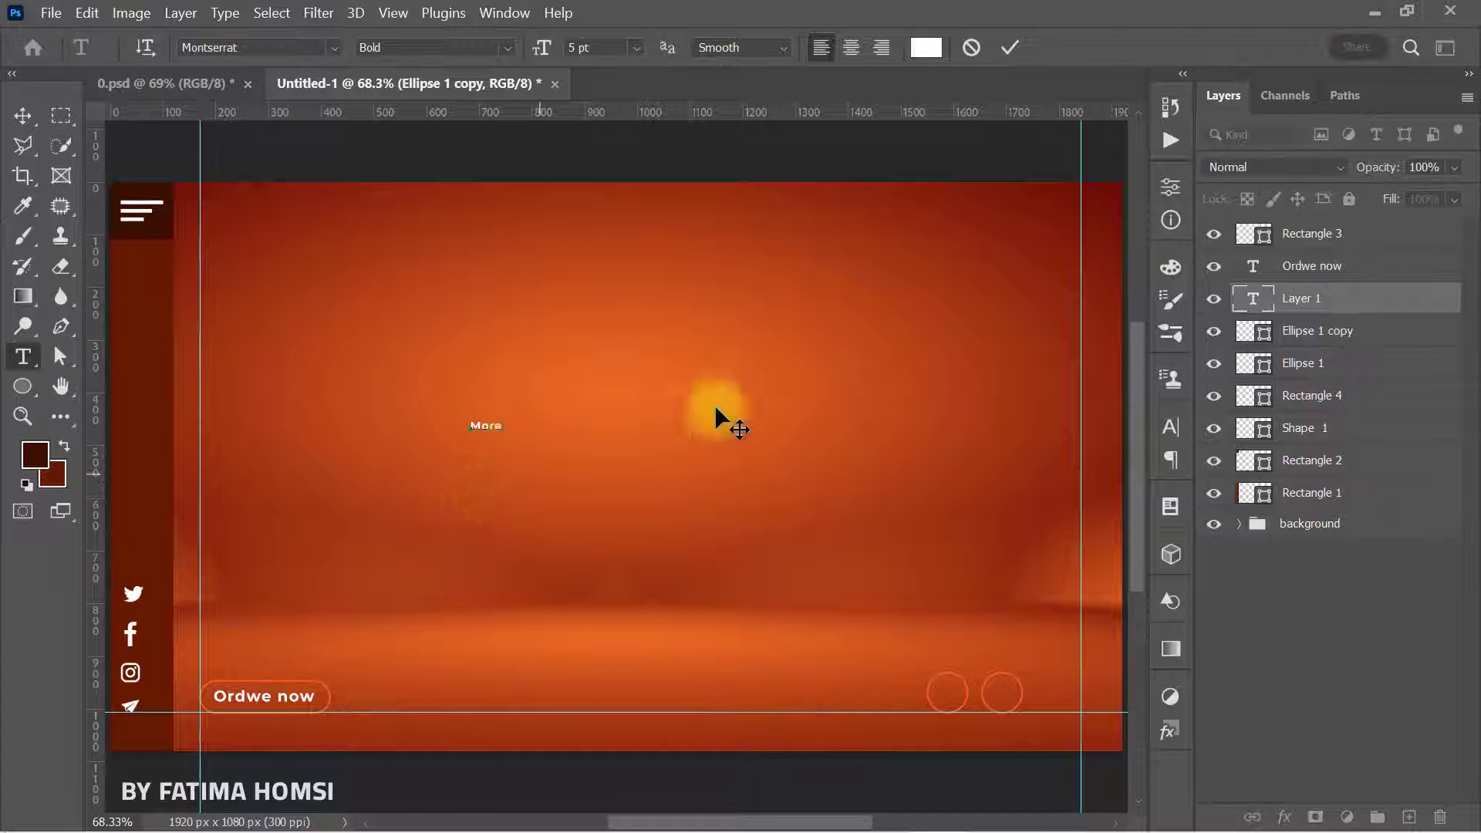
click(1007, 46)
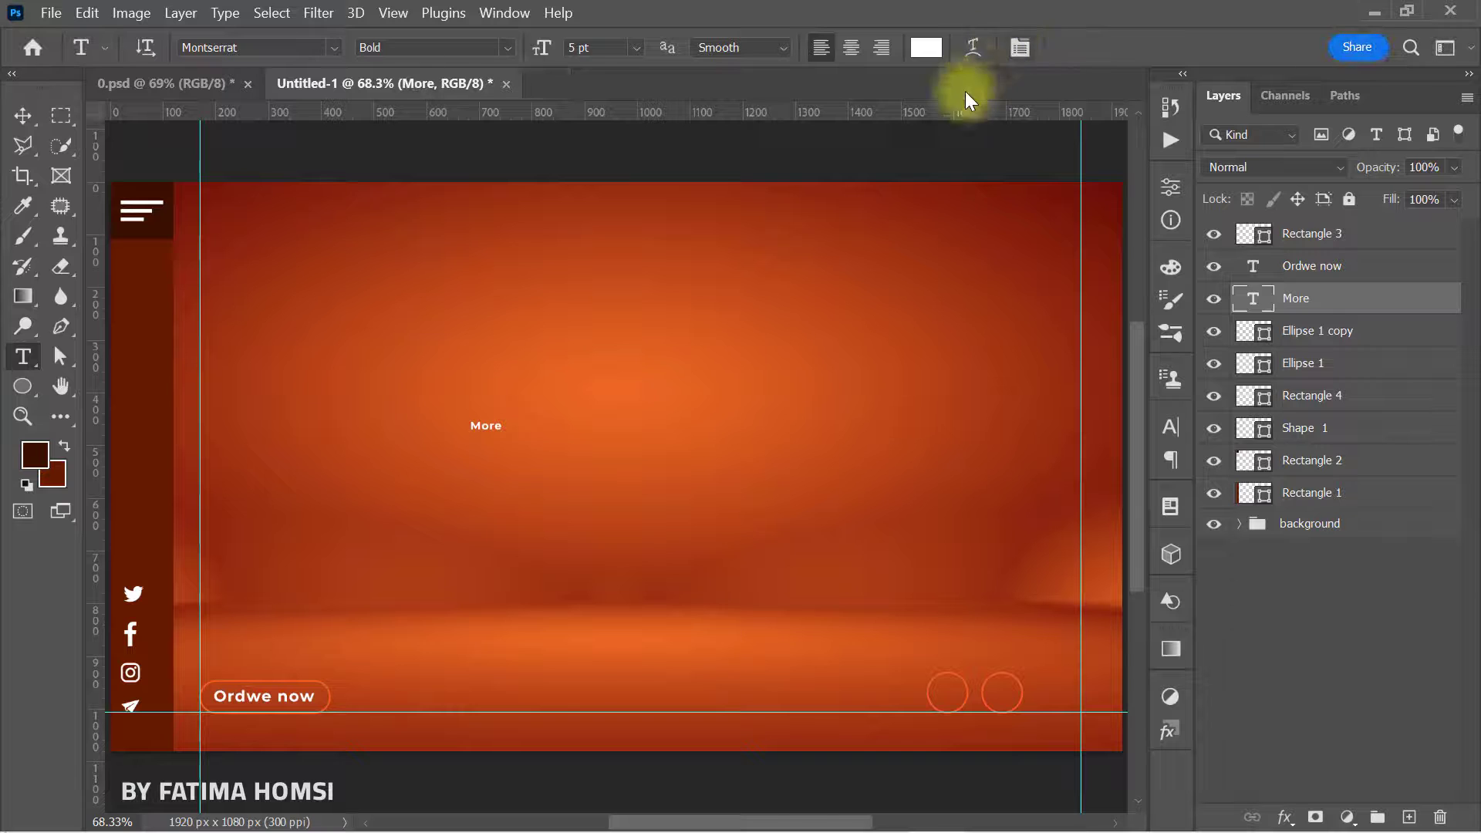
key(ctrl+t)
drag(505, 434, 1064, 693)
click(1128, 48)
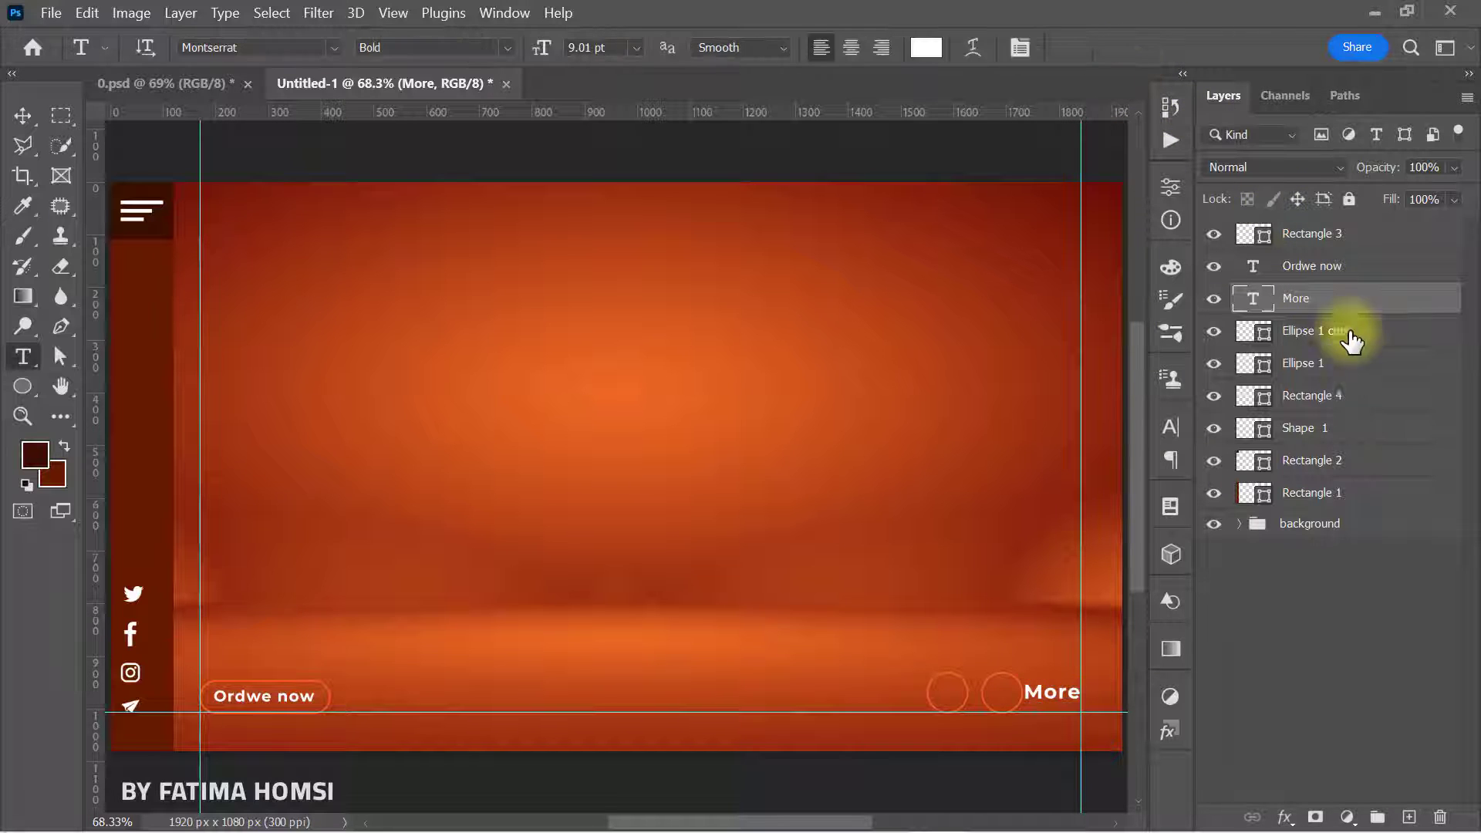
Step: Shift both circles together to the left, opening a gap before the "More" text
click(1381, 338)
shift+click(1386, 367)
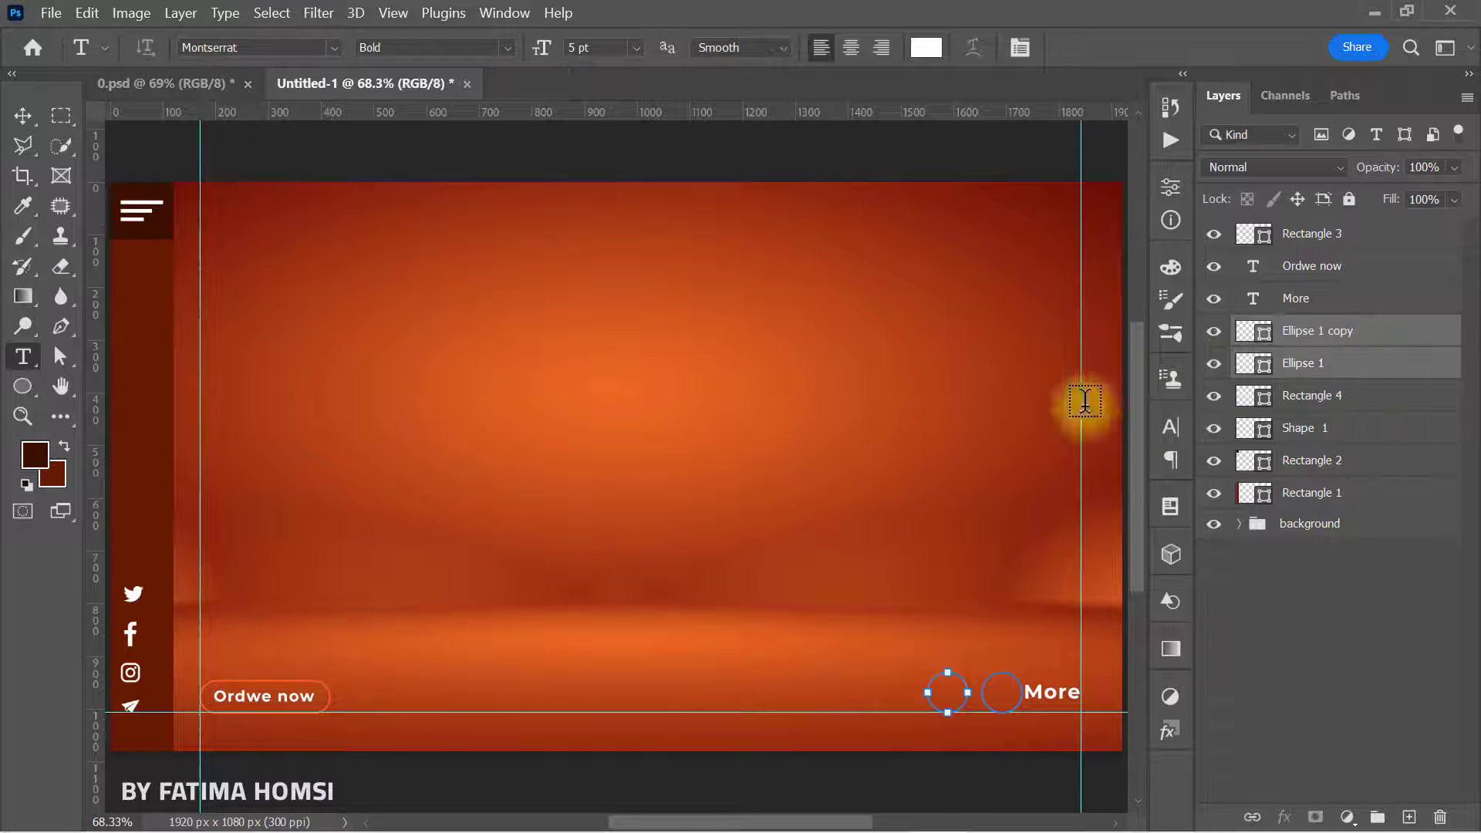
click(22, 116)
key(Left)
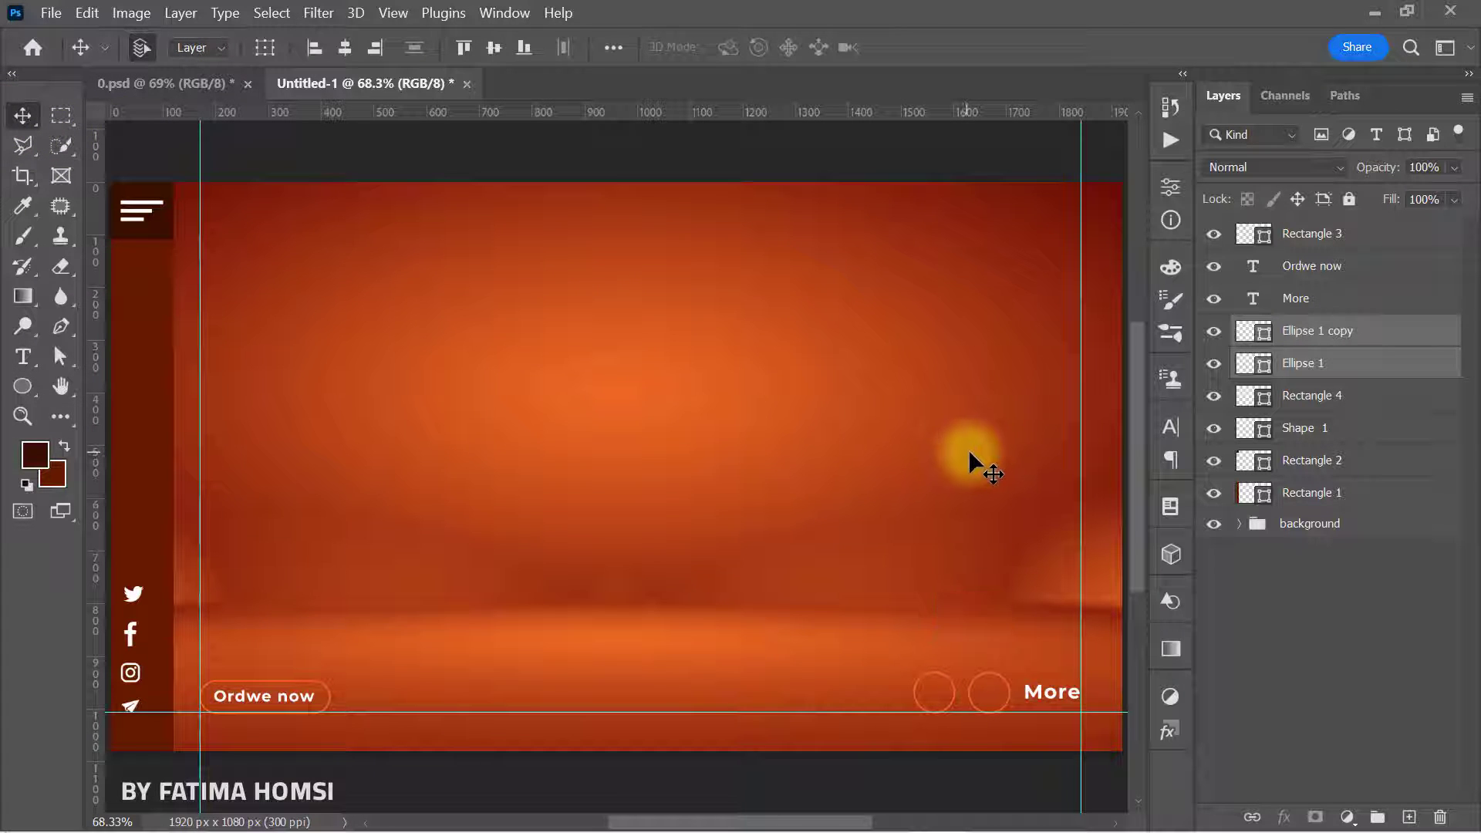
Step: Scale the "More" text to about 94.62% and move it slightly left, between the second circle and the vertical guide
click(1364, 299)
key(ctrl+t)
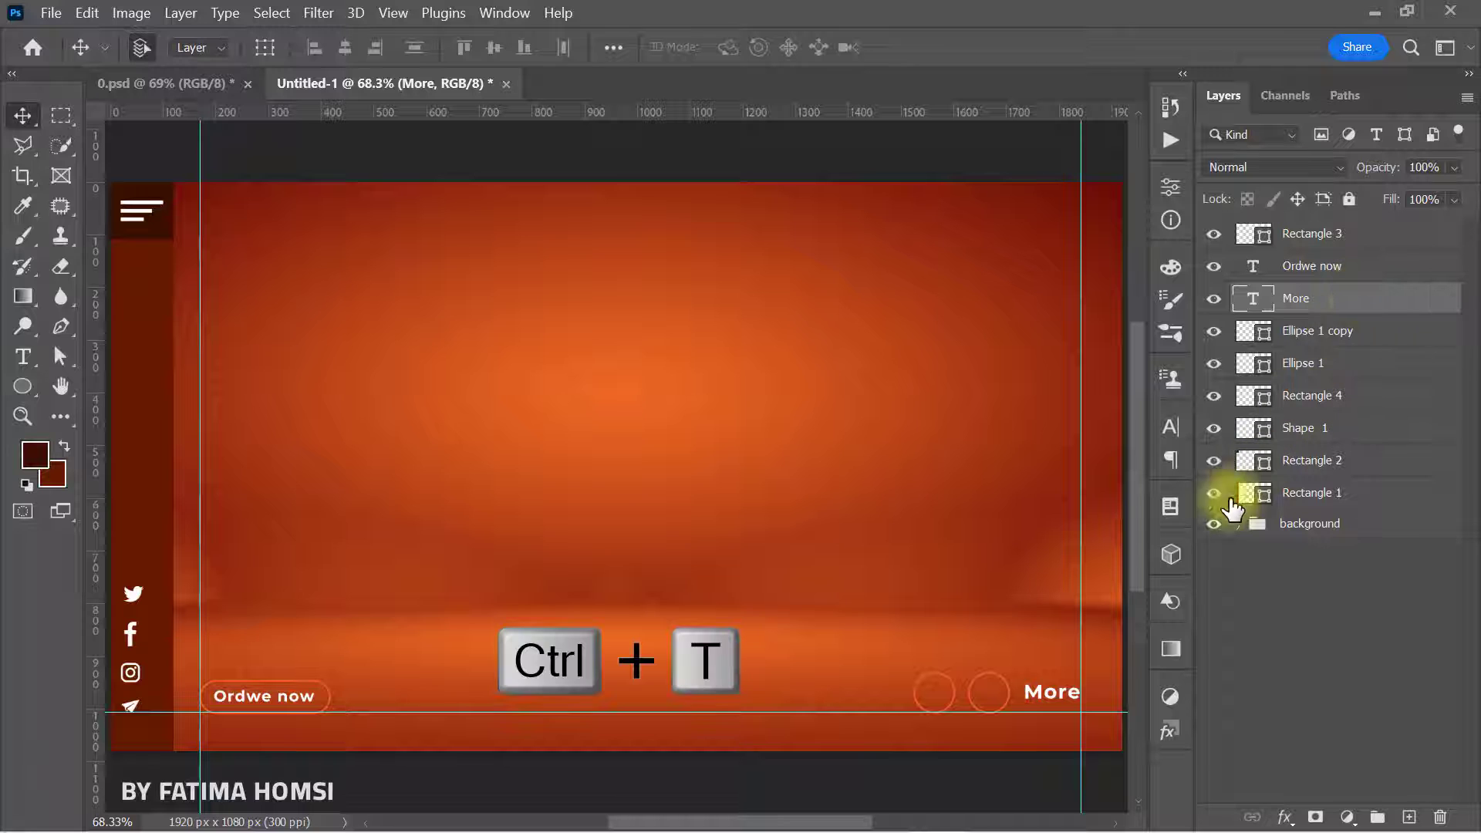
scroll(1072, 697, up, 5)
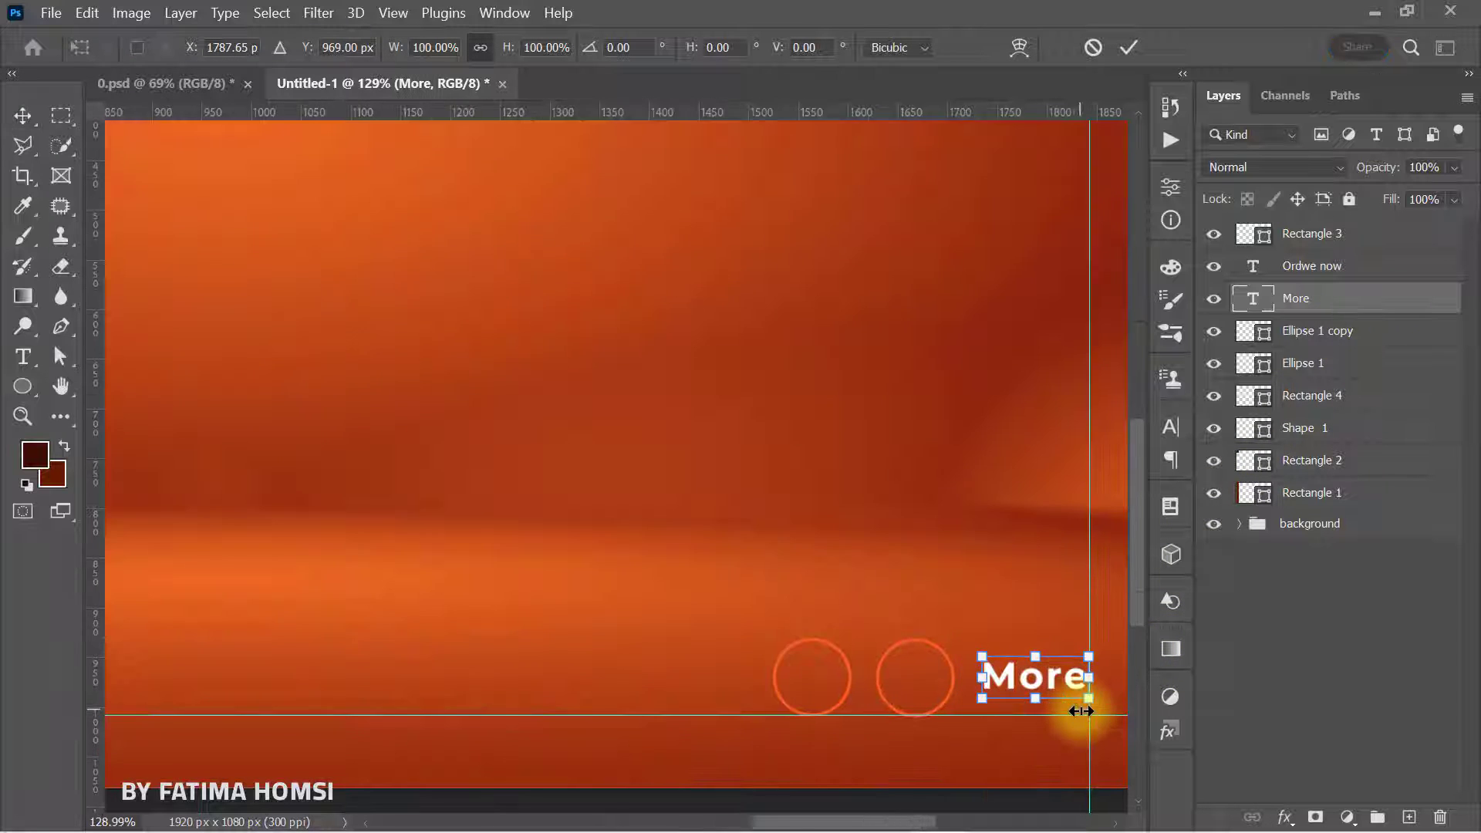
drag(1030, 662, 1011, 660)
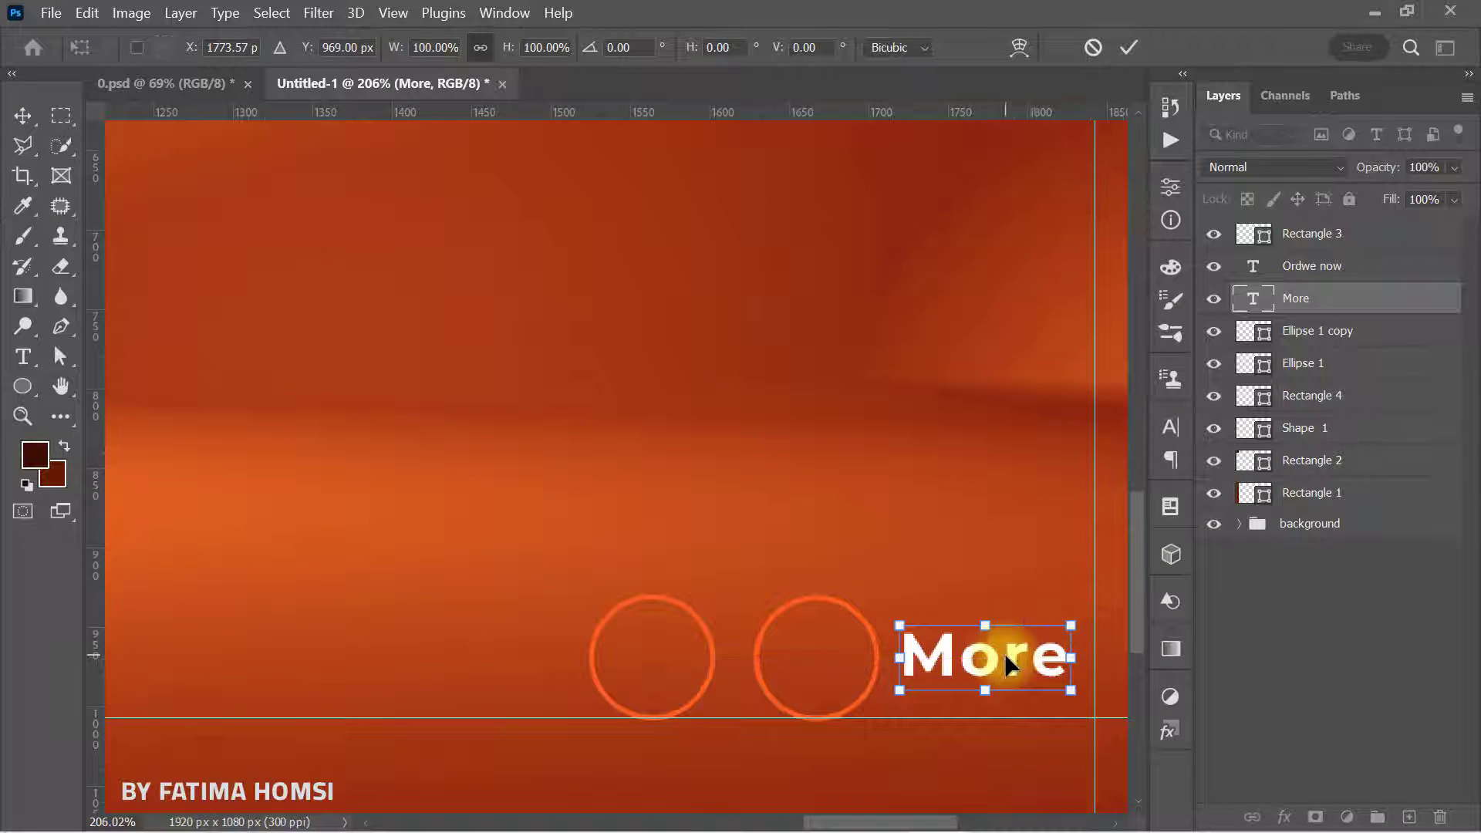
drag(1077, 626, 993, 663)
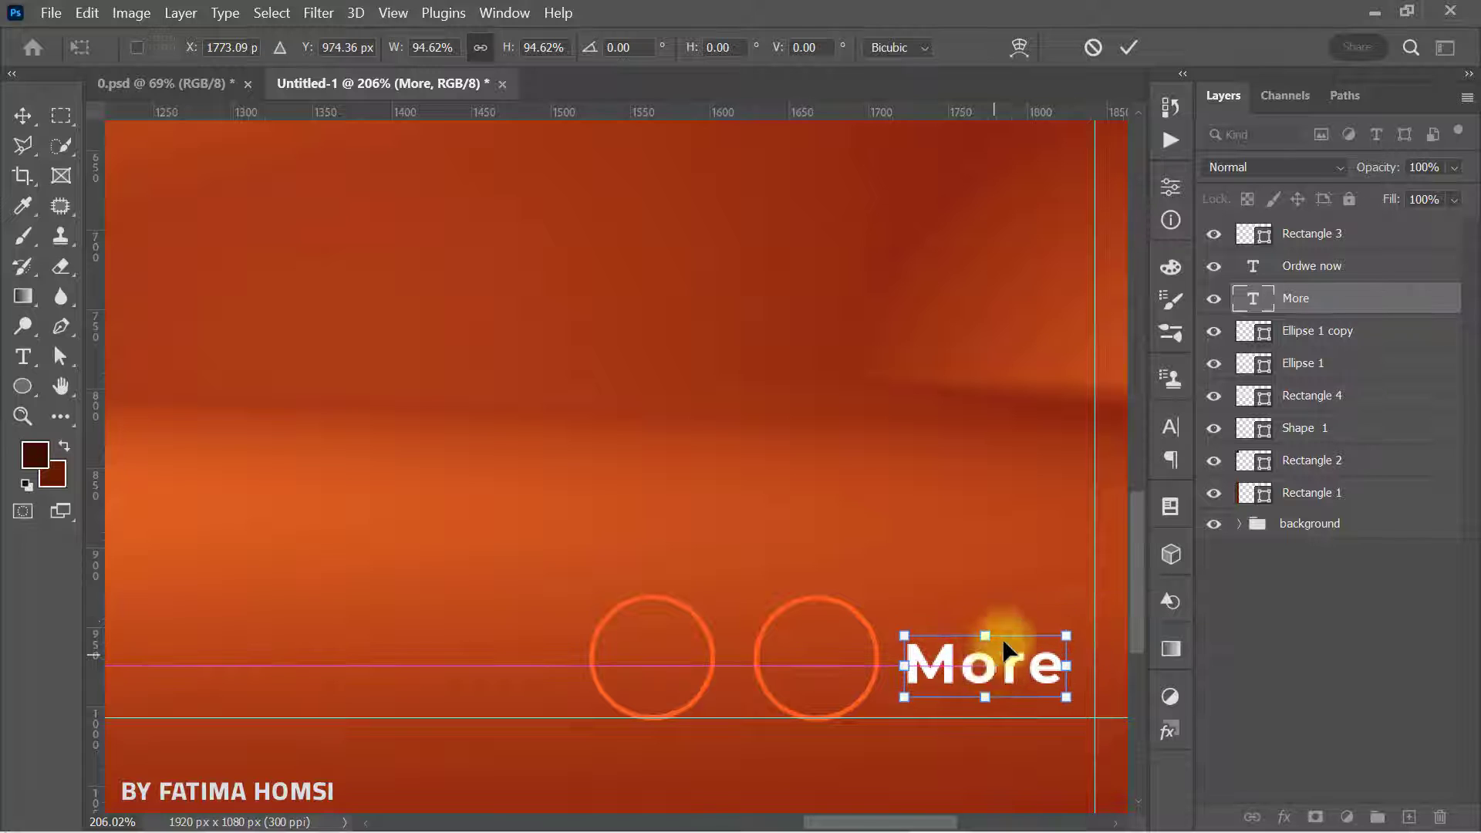
click(1130, 48)
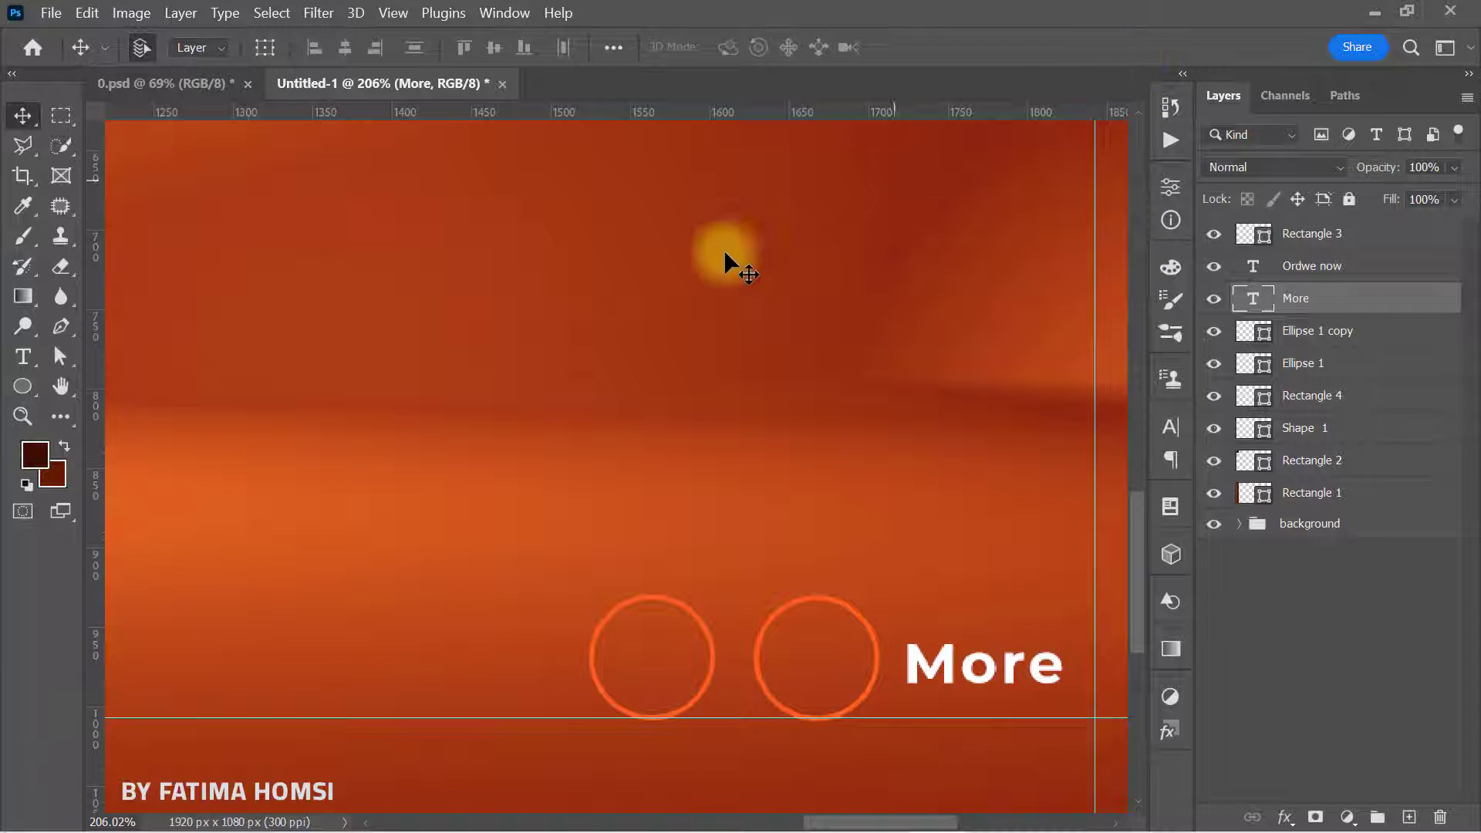
Step: Draw a right-pointing arrow custom shape from the "shape" set, about 39 × 27 px, above the two circles
click(23, 386)
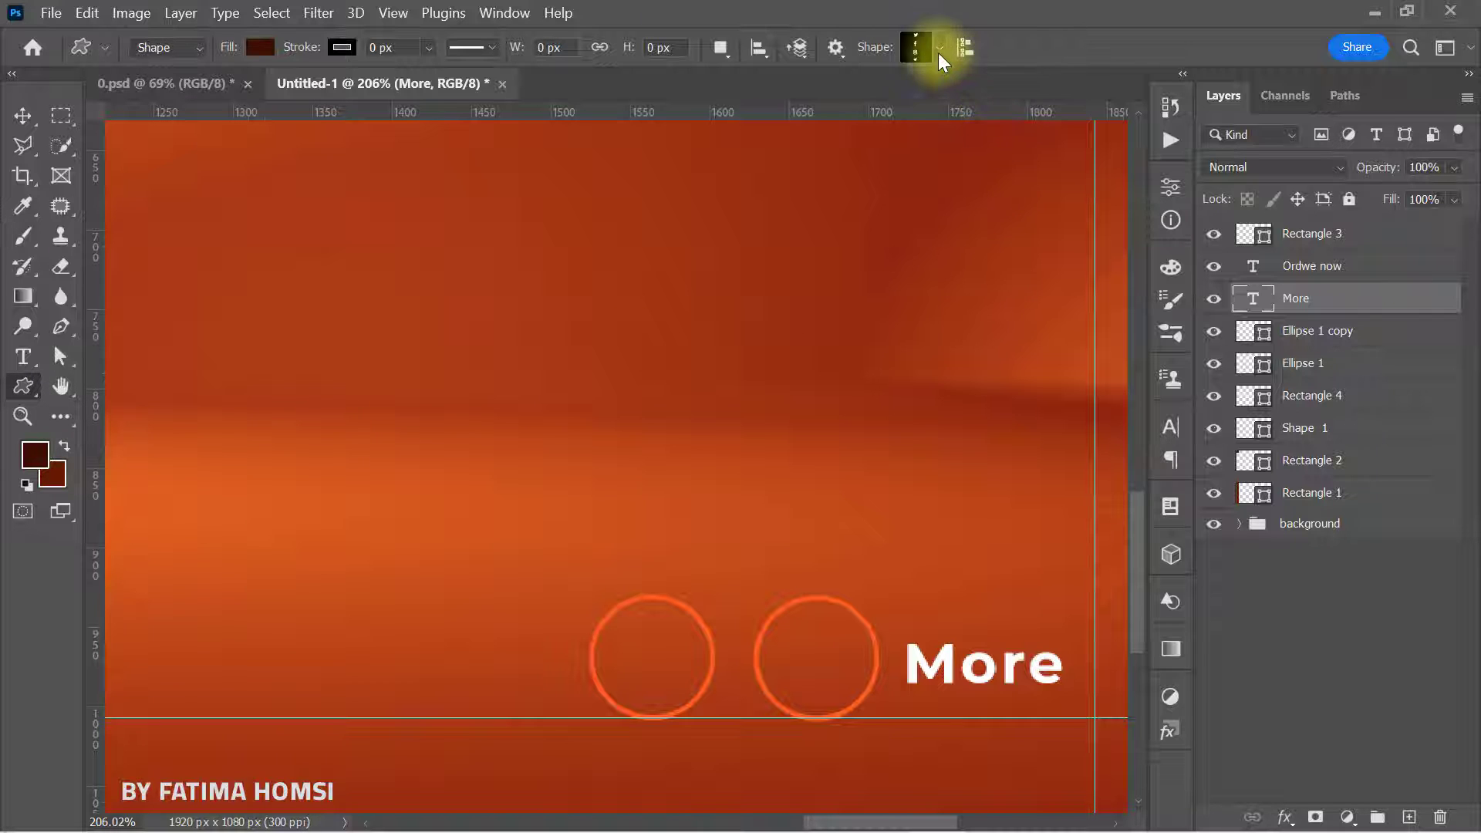
click(940, 48)
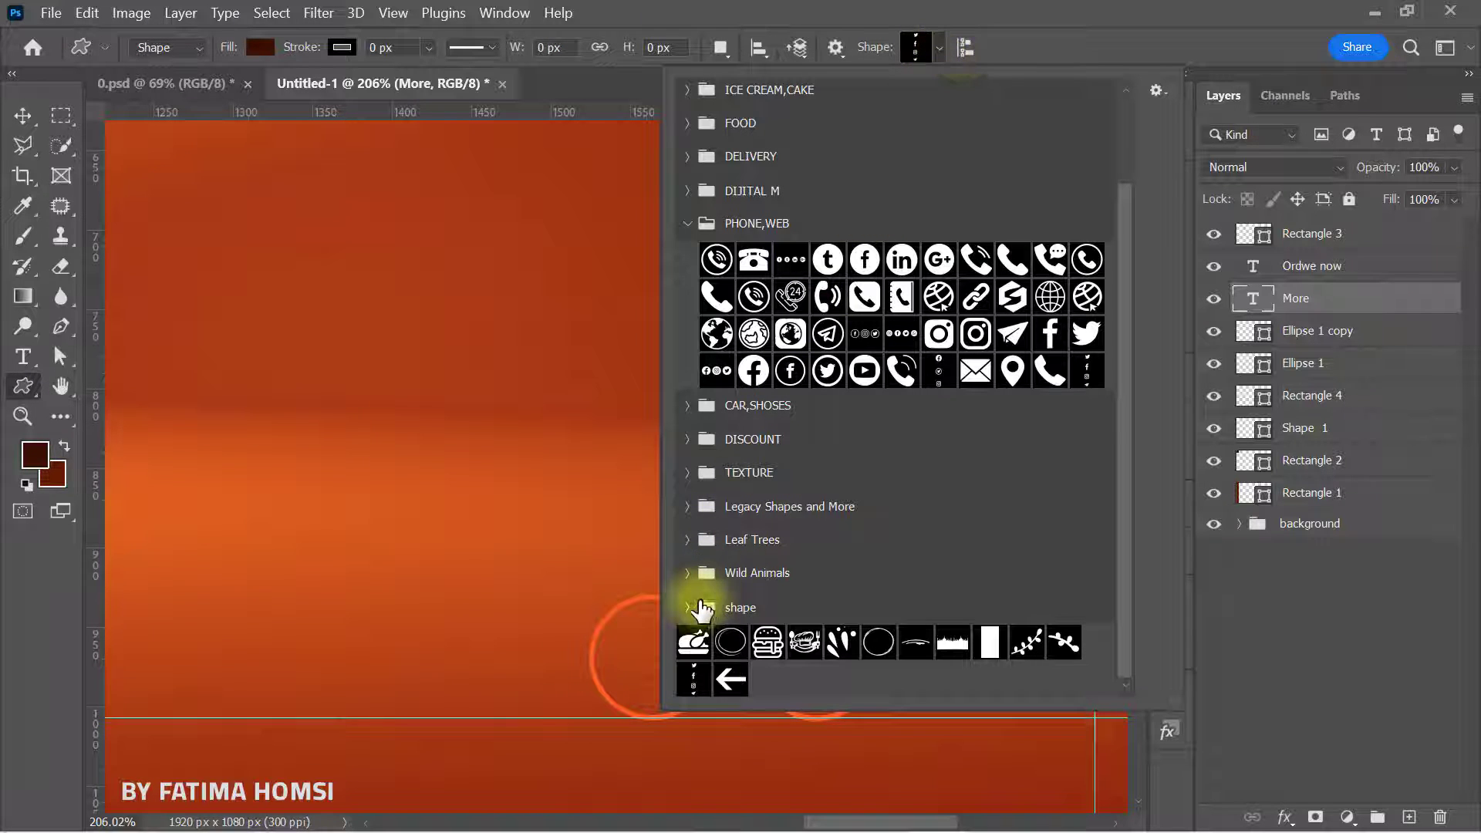
click(687, 607)
click(791, 641)
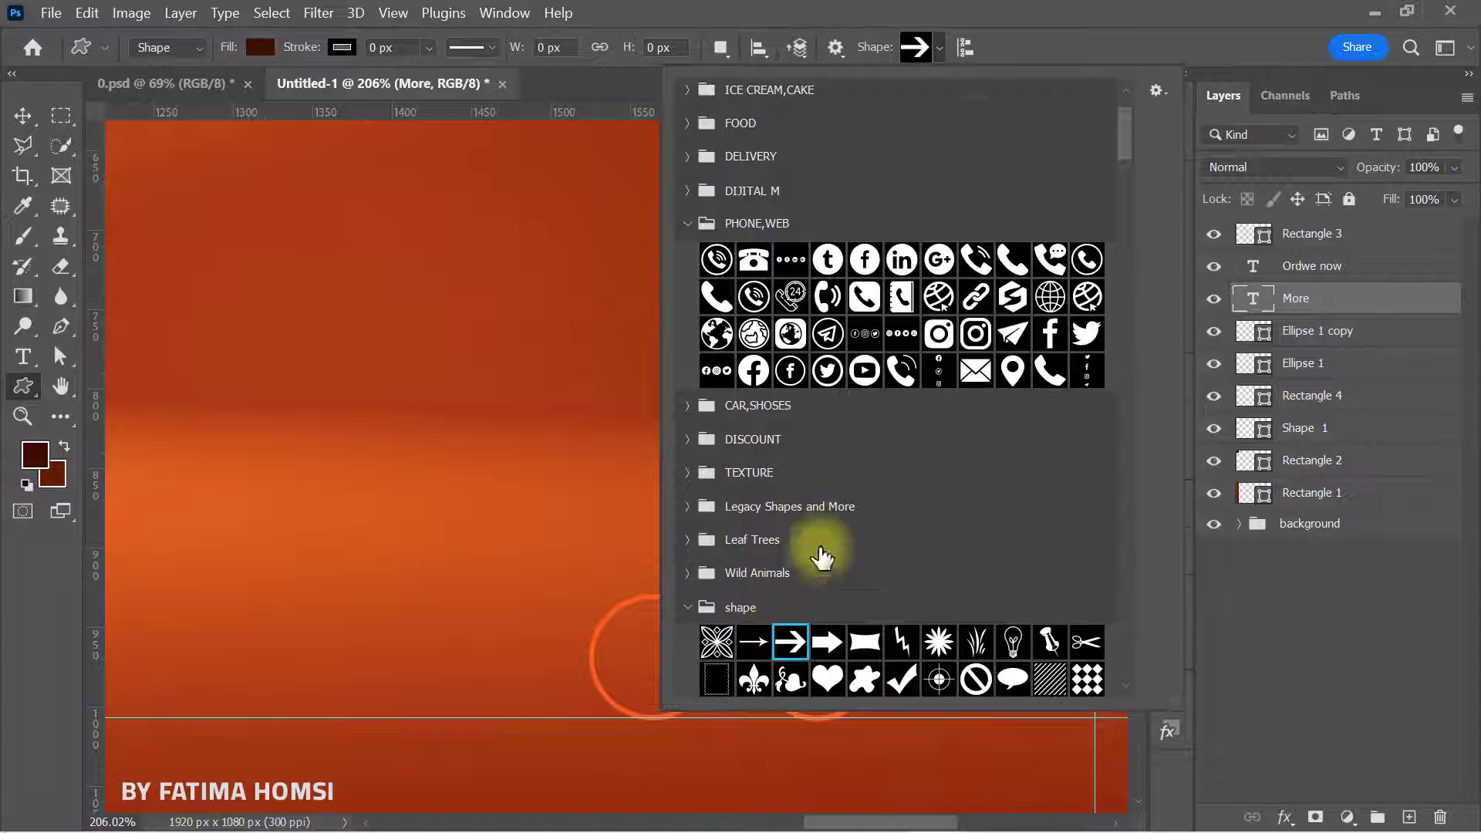
click(1026, 50)
drag(687, 450, 752, 513)
click(1101, 178)
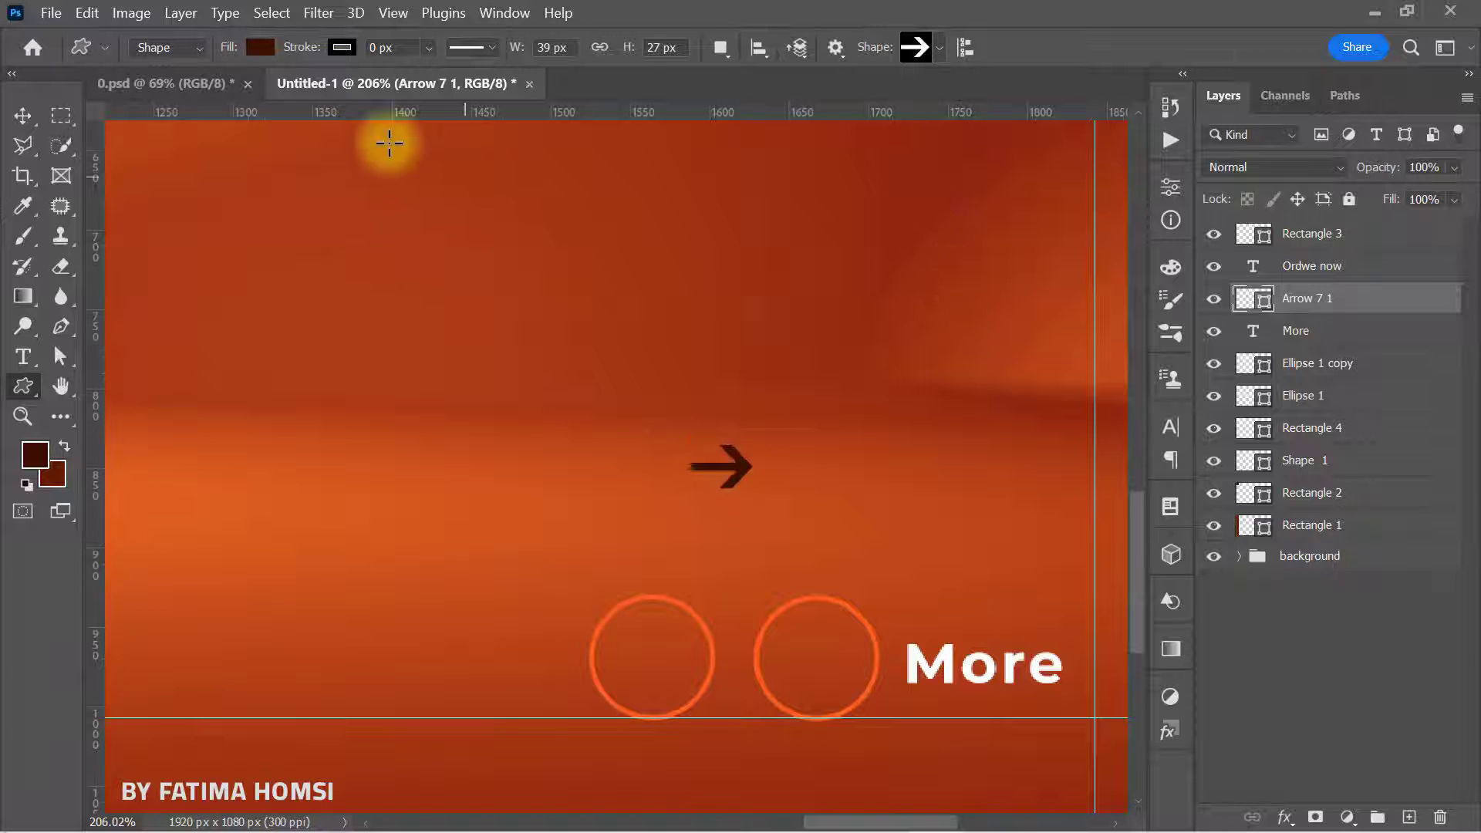
Step: Fill the right-pointing arrow with white and center it inside the second circle, beside the "More" text
click(257, 47)
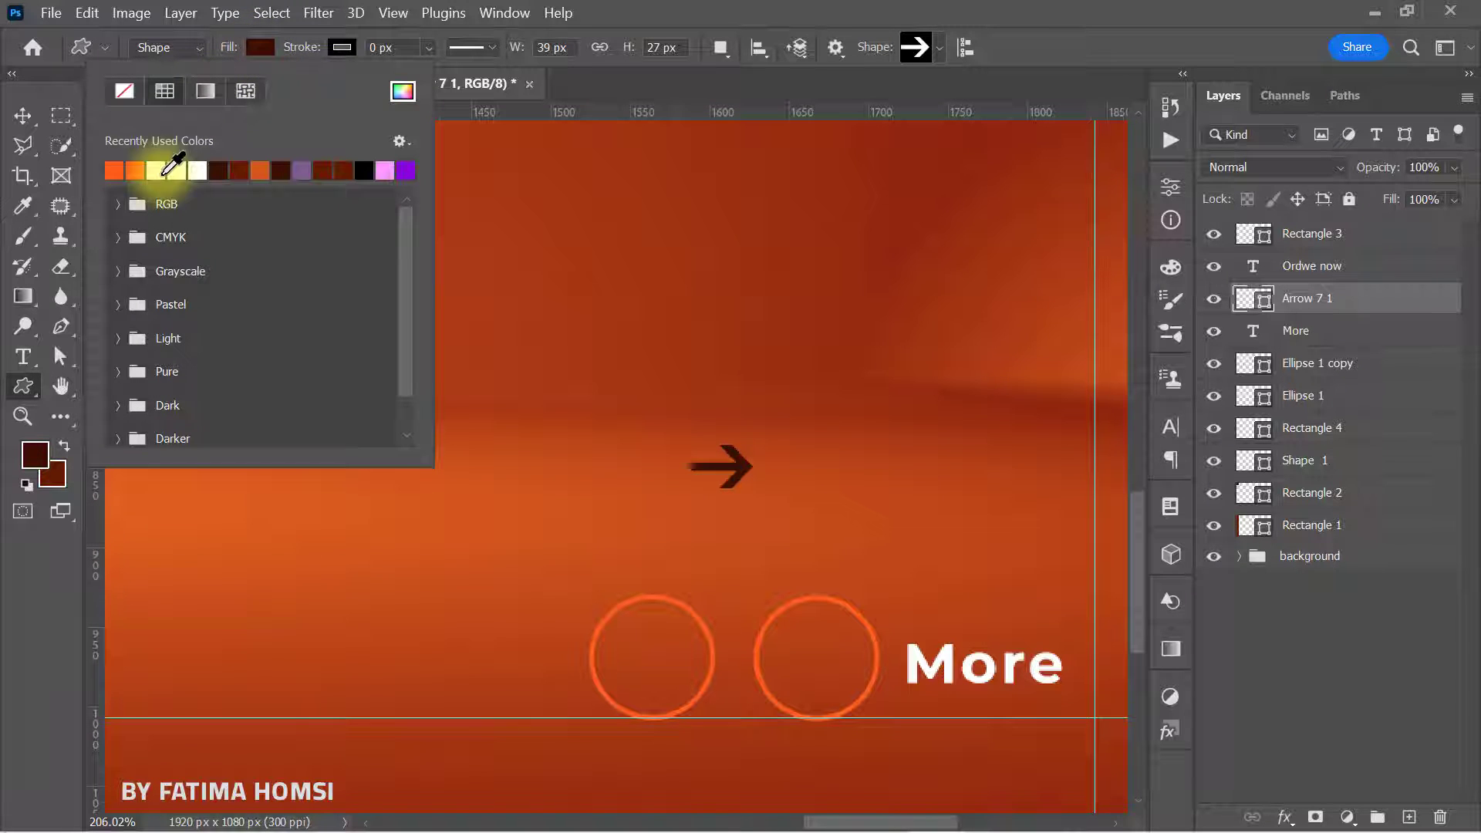
click(198, 170)
key(ctrl+t)
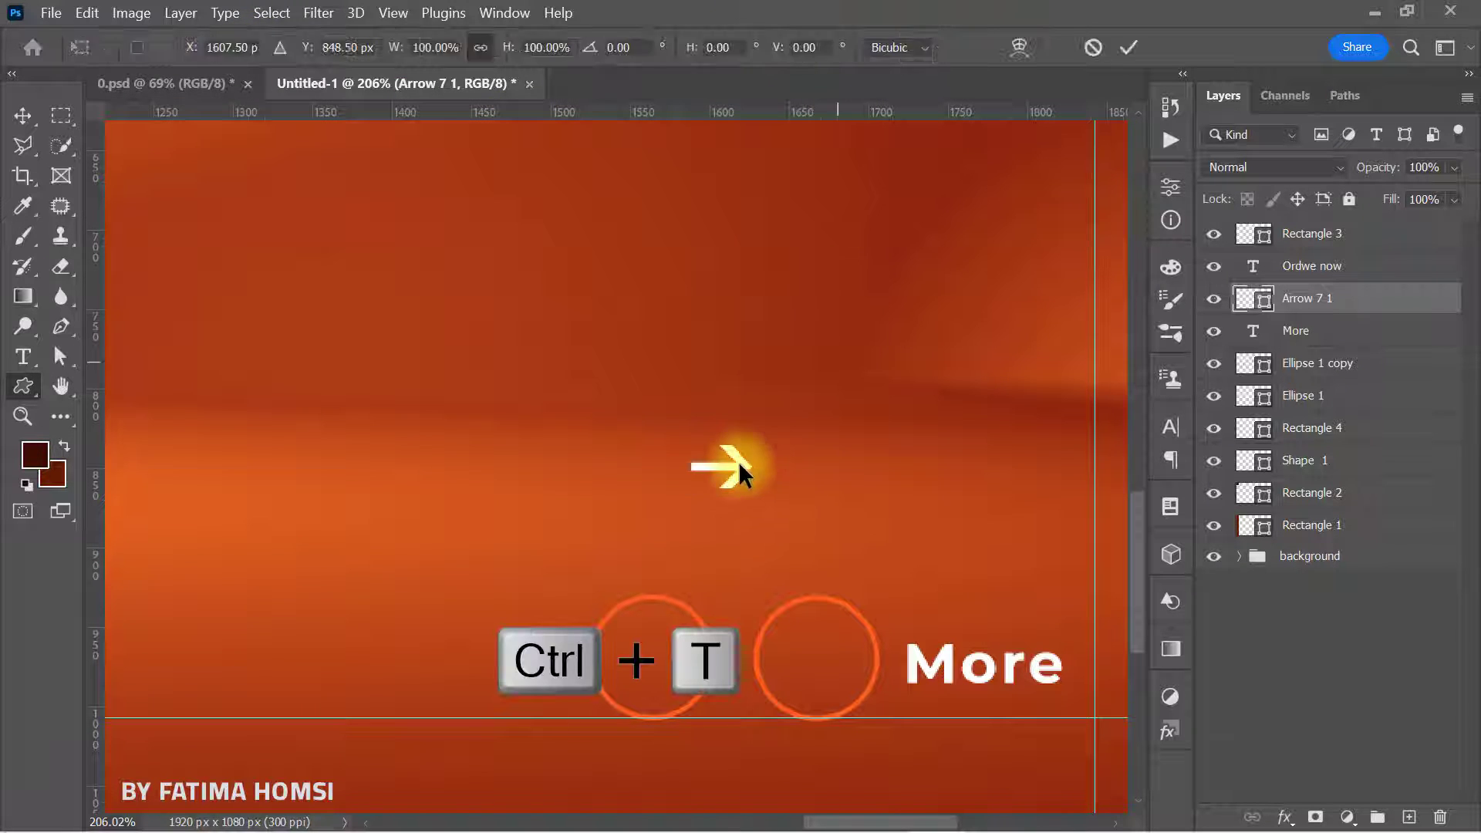
drag(725, 463, 821, 667)
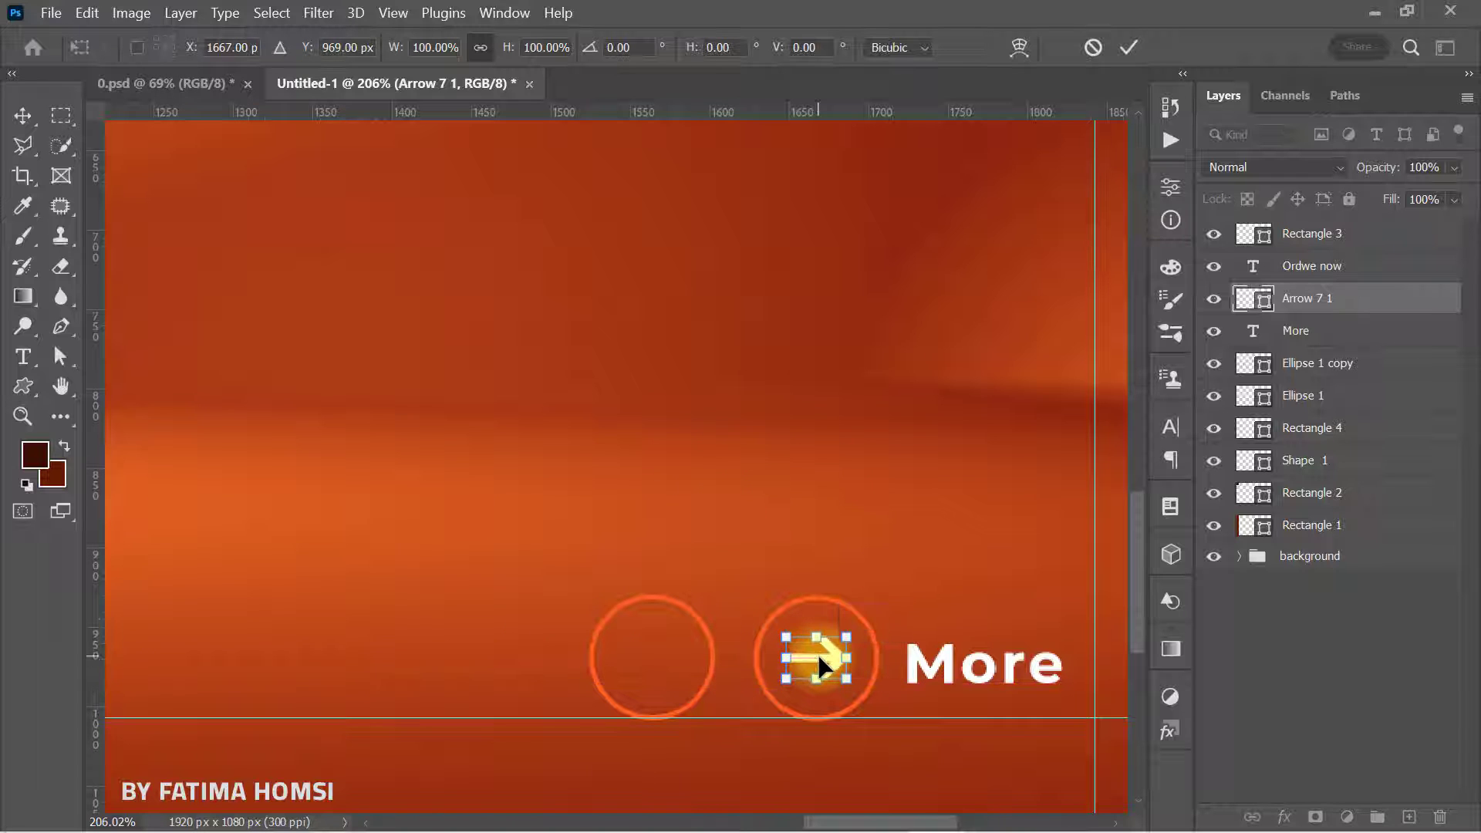
click(1128, 49)
Step: Duplicate the white arrow, flip the copy horizontally and center it inside the first circle
key(ctrl+j)
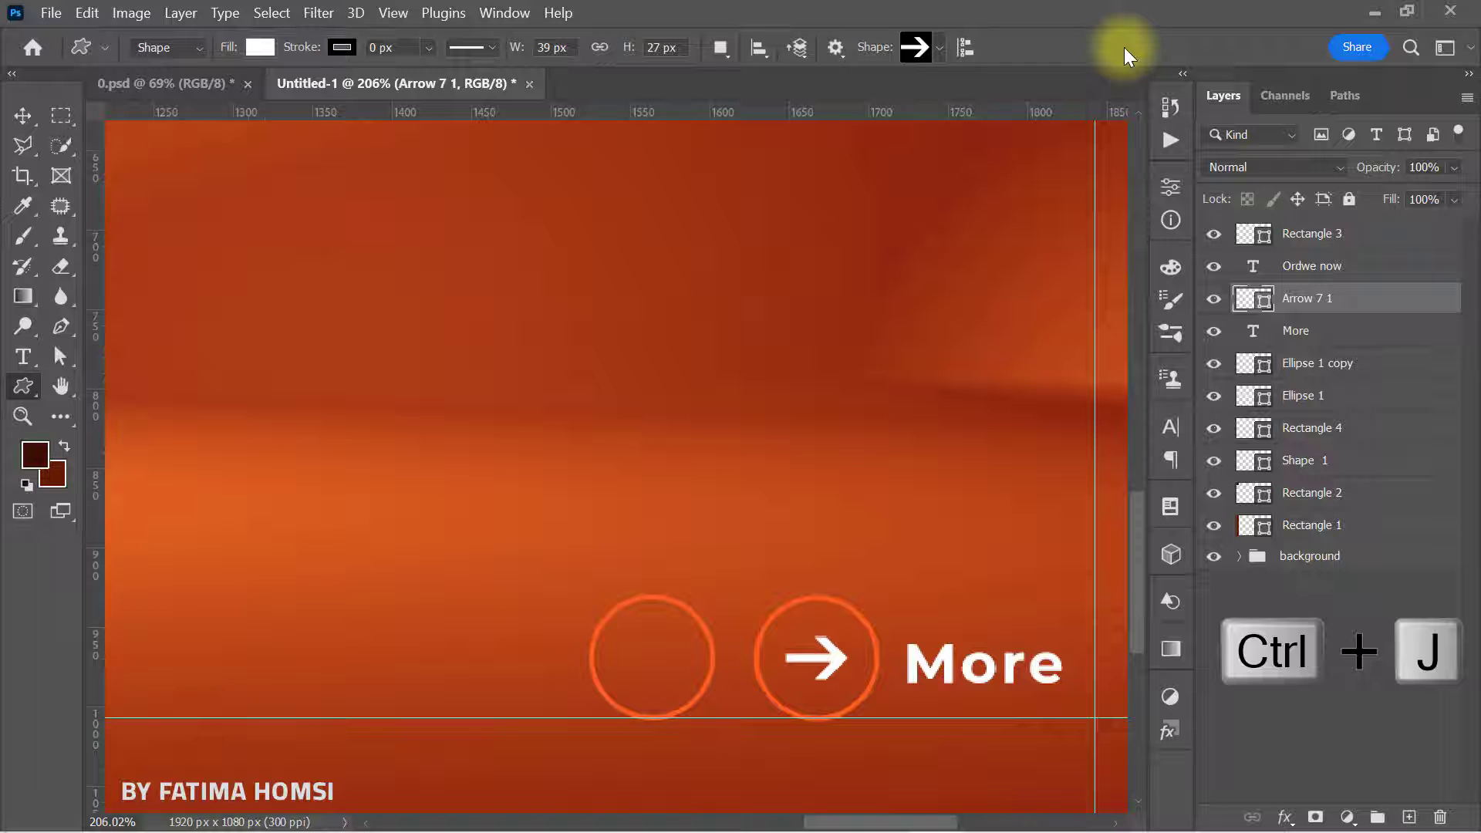
key(ctrl+t)
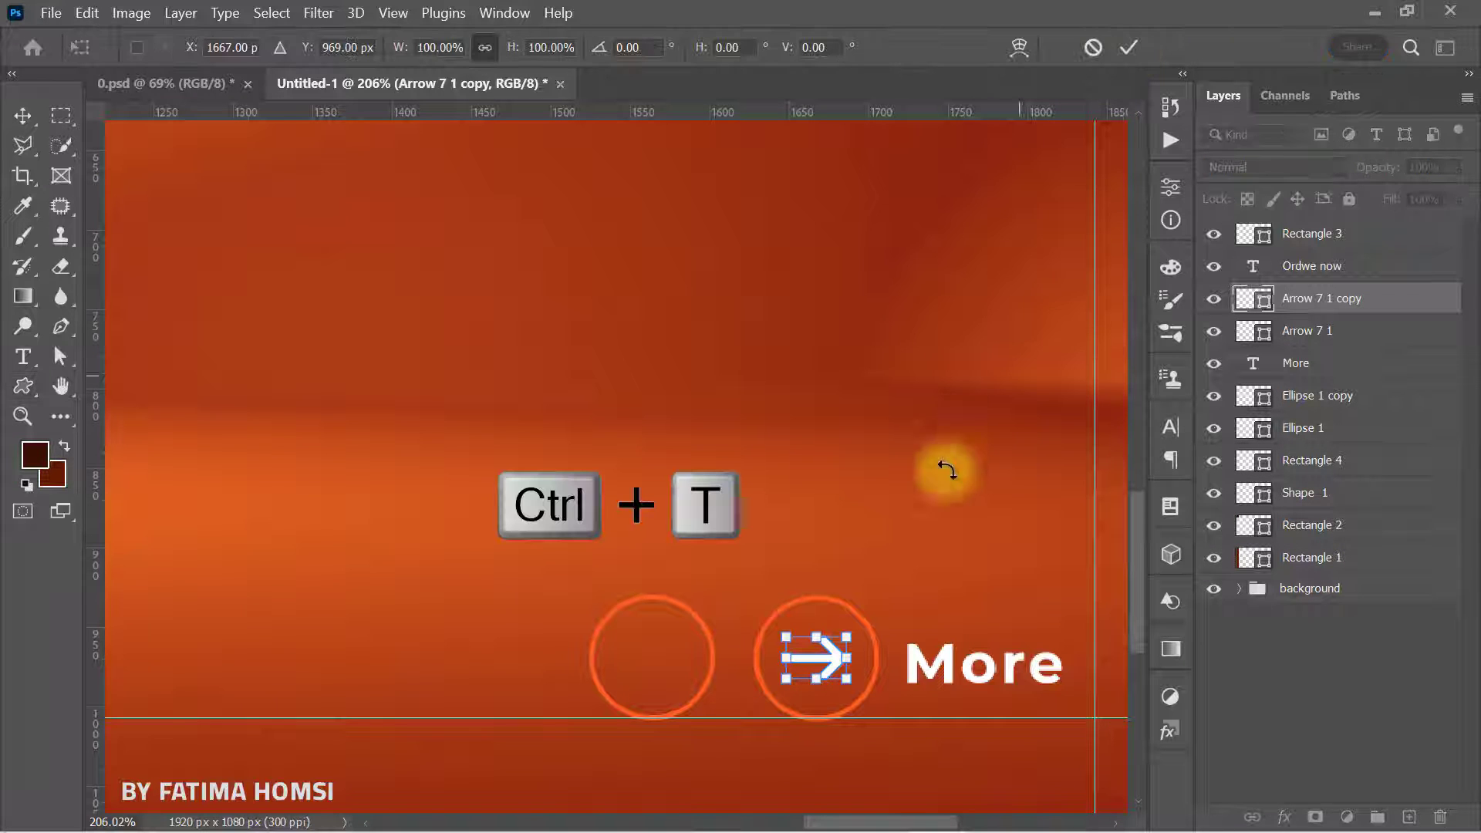
right_click(832, 644)
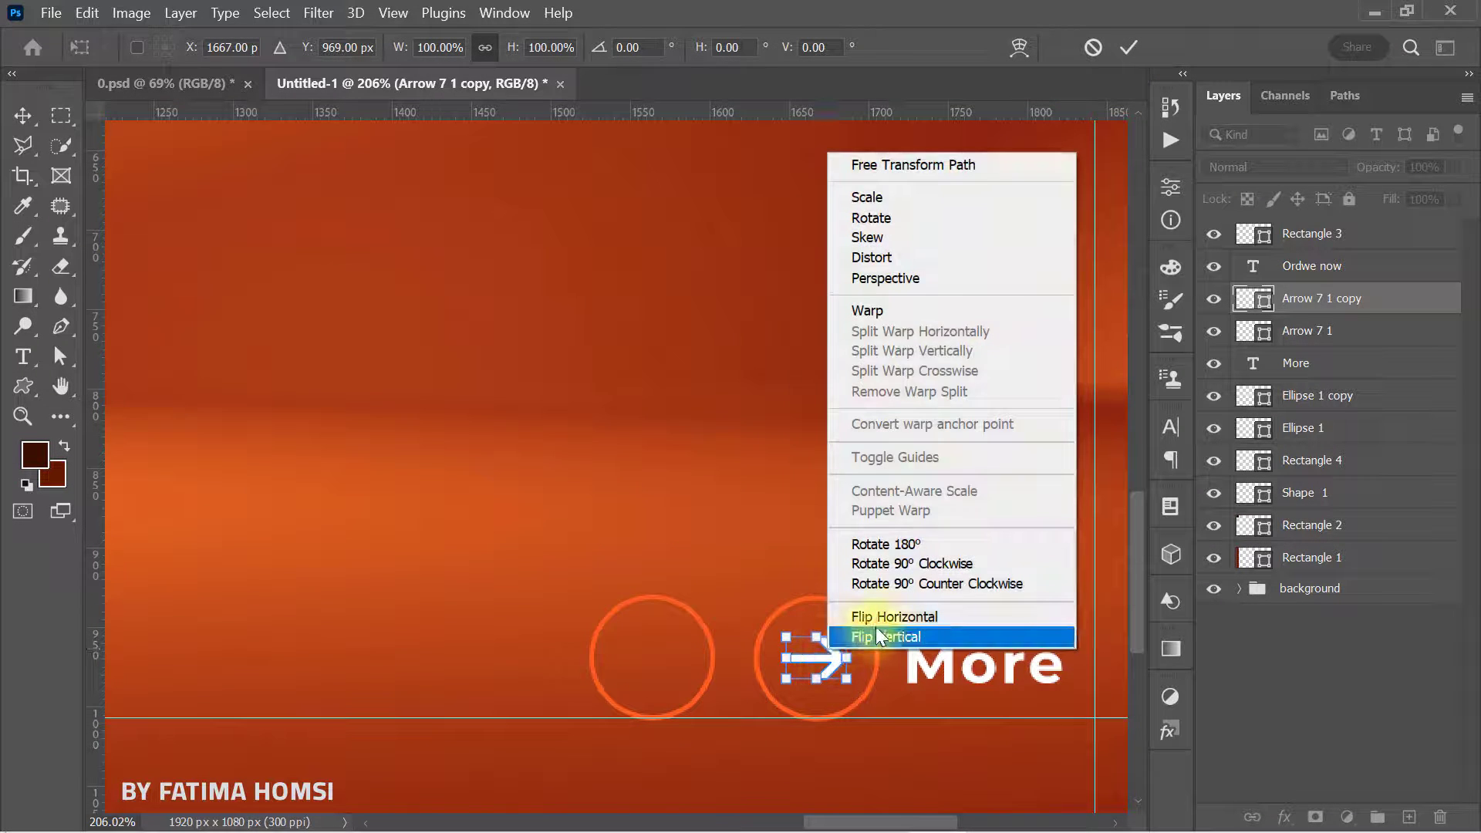
click(882, 619)
drag(825, 656, 665, 656)
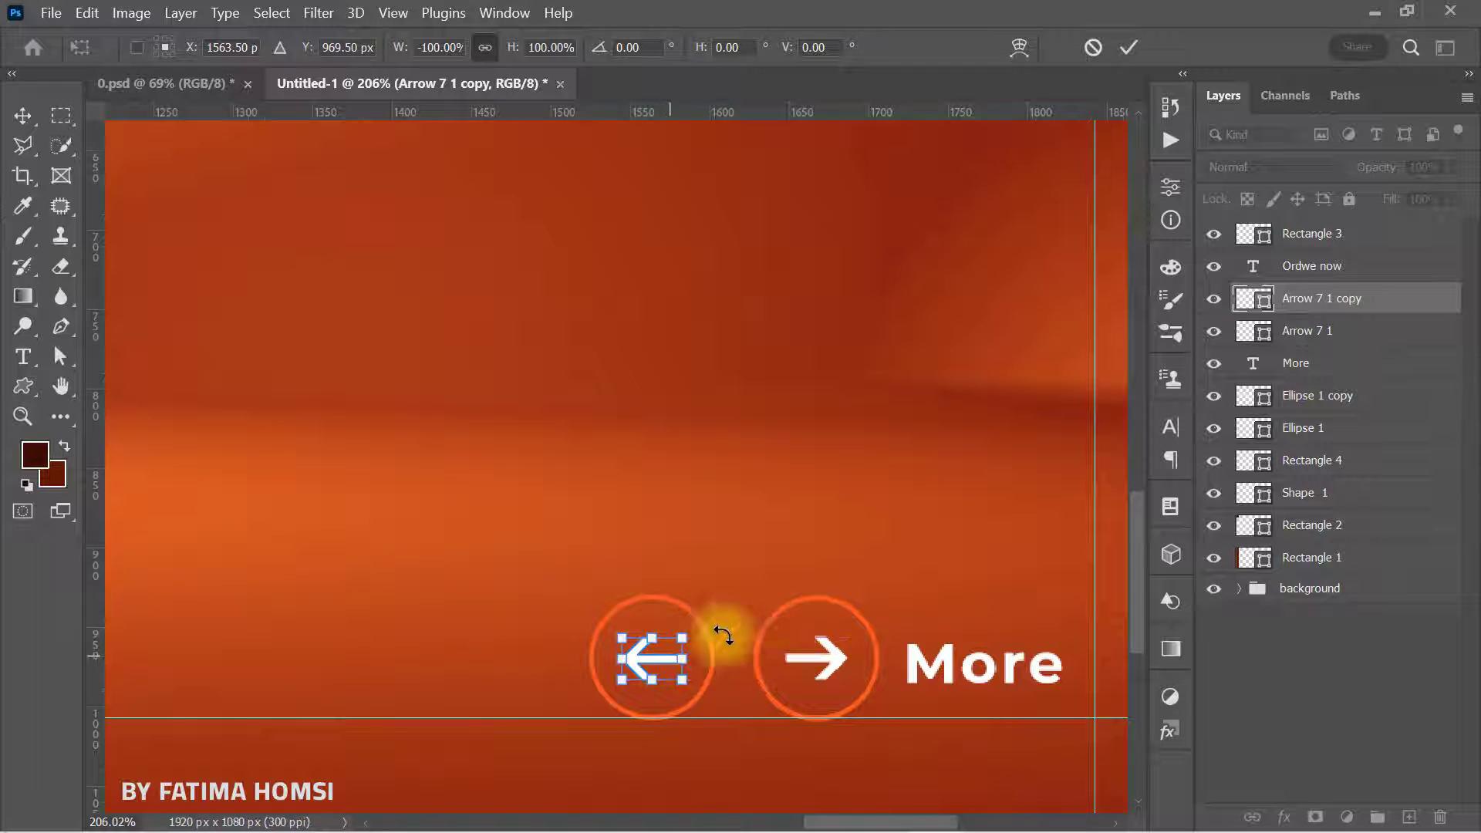
click(1131, 41)
Step: Group all layers above the background group, from Rectangle 3 down to Rectangle 1, and name the group "design"
scroll(870, 323, down, 4)
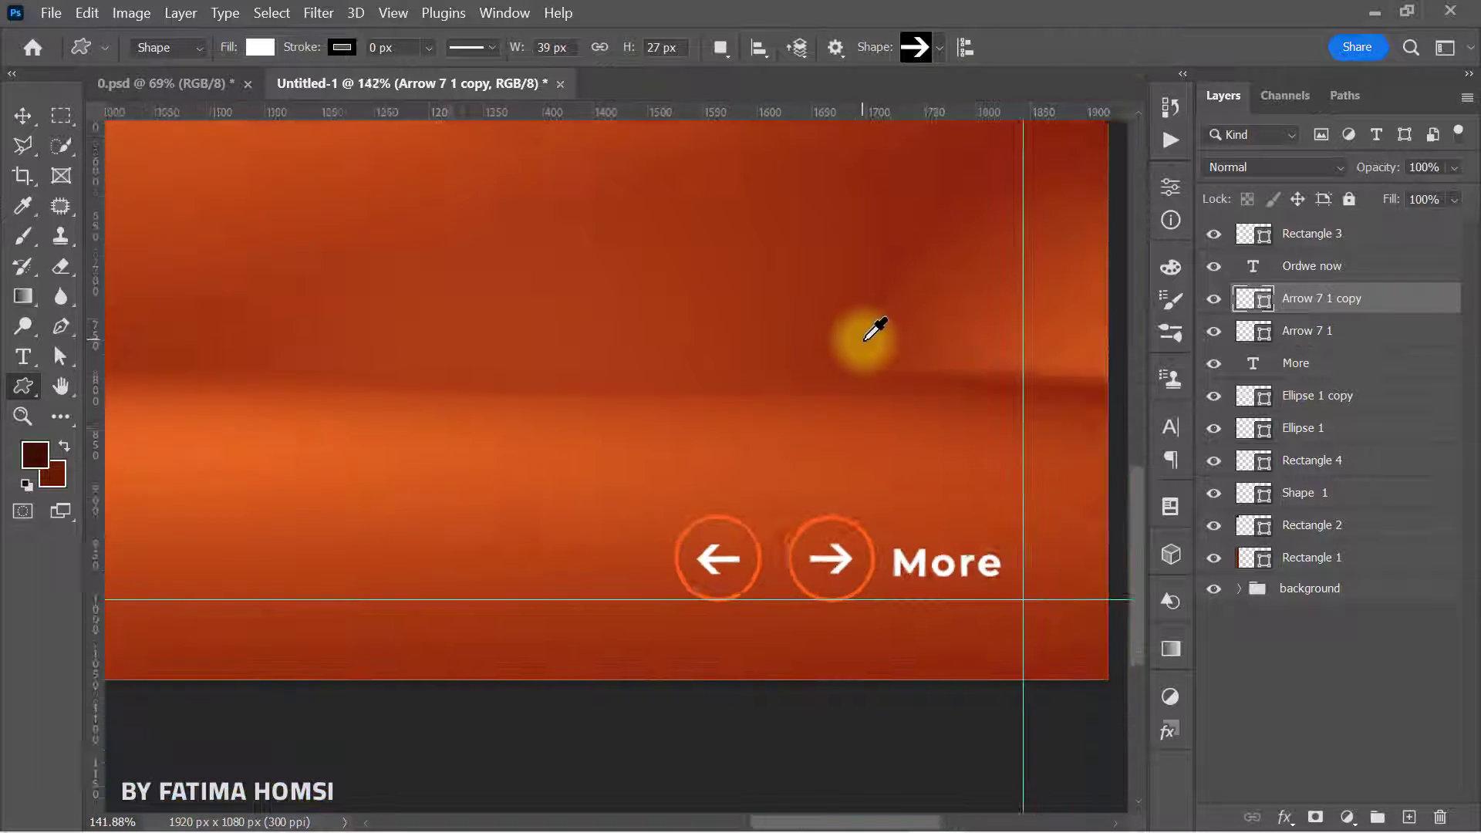
scroll(813, 410, down, 4)
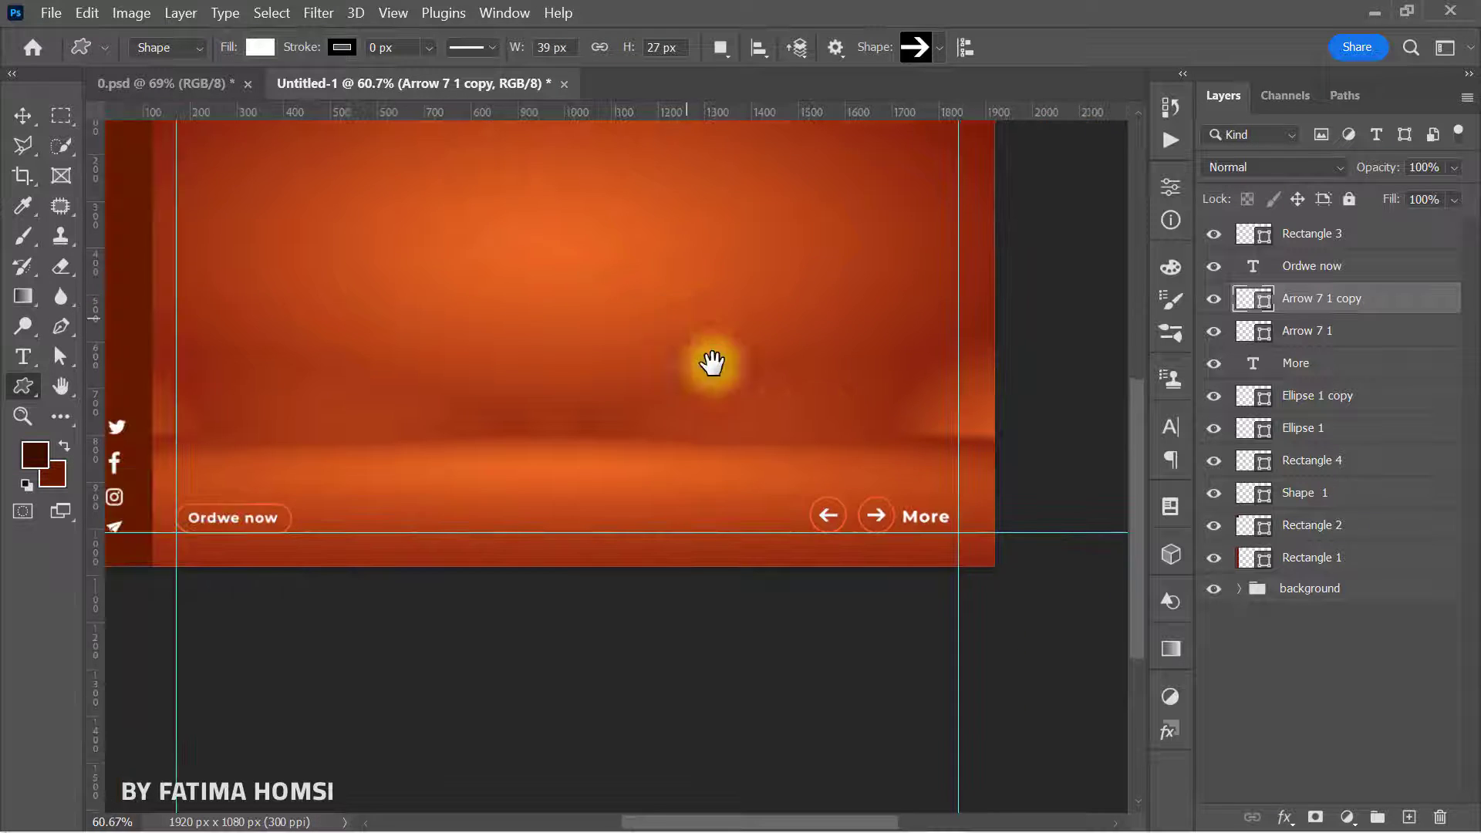
scroll(755, 452, up, 1)
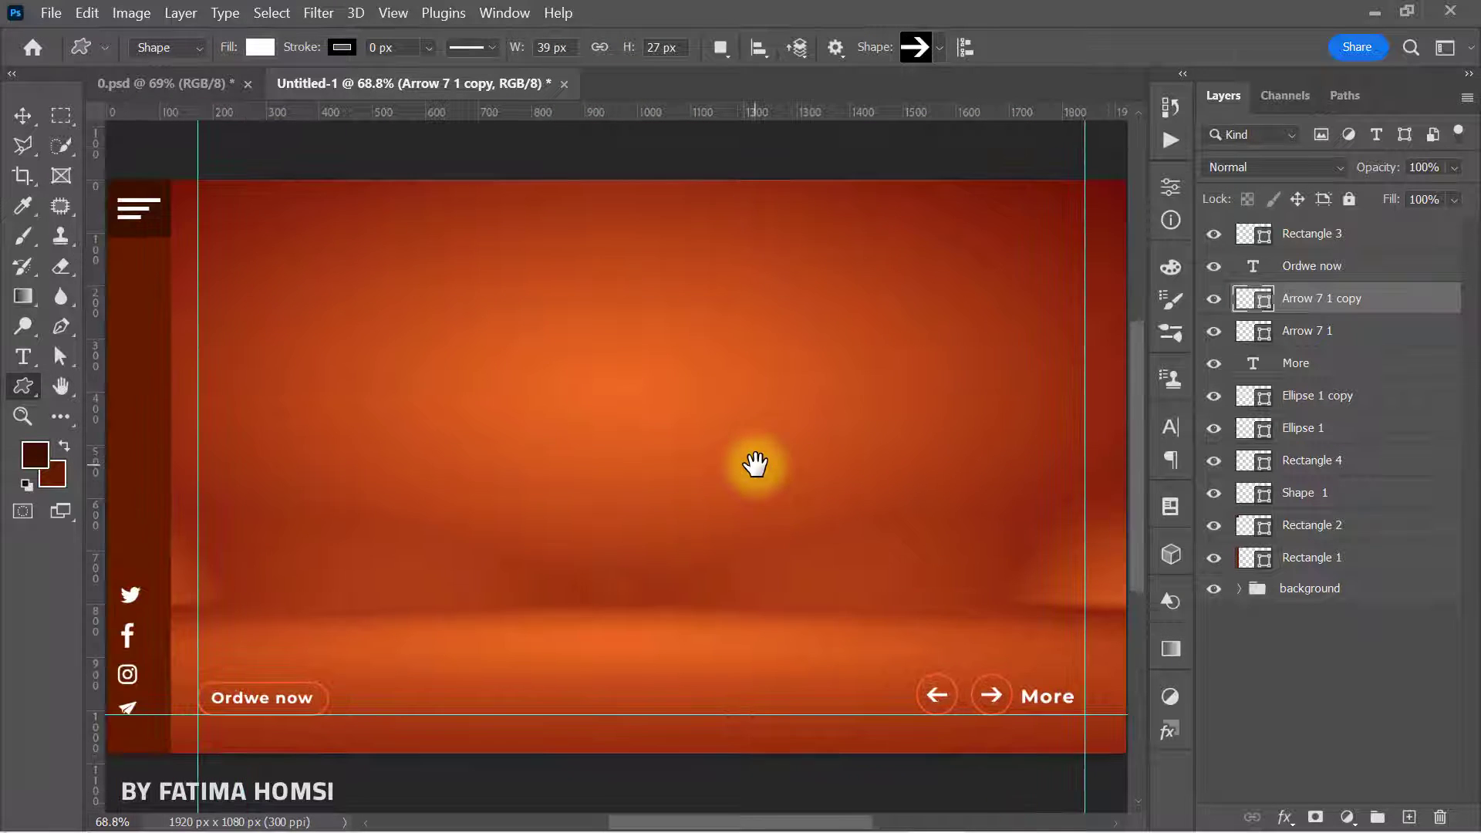
click(1378, 243)
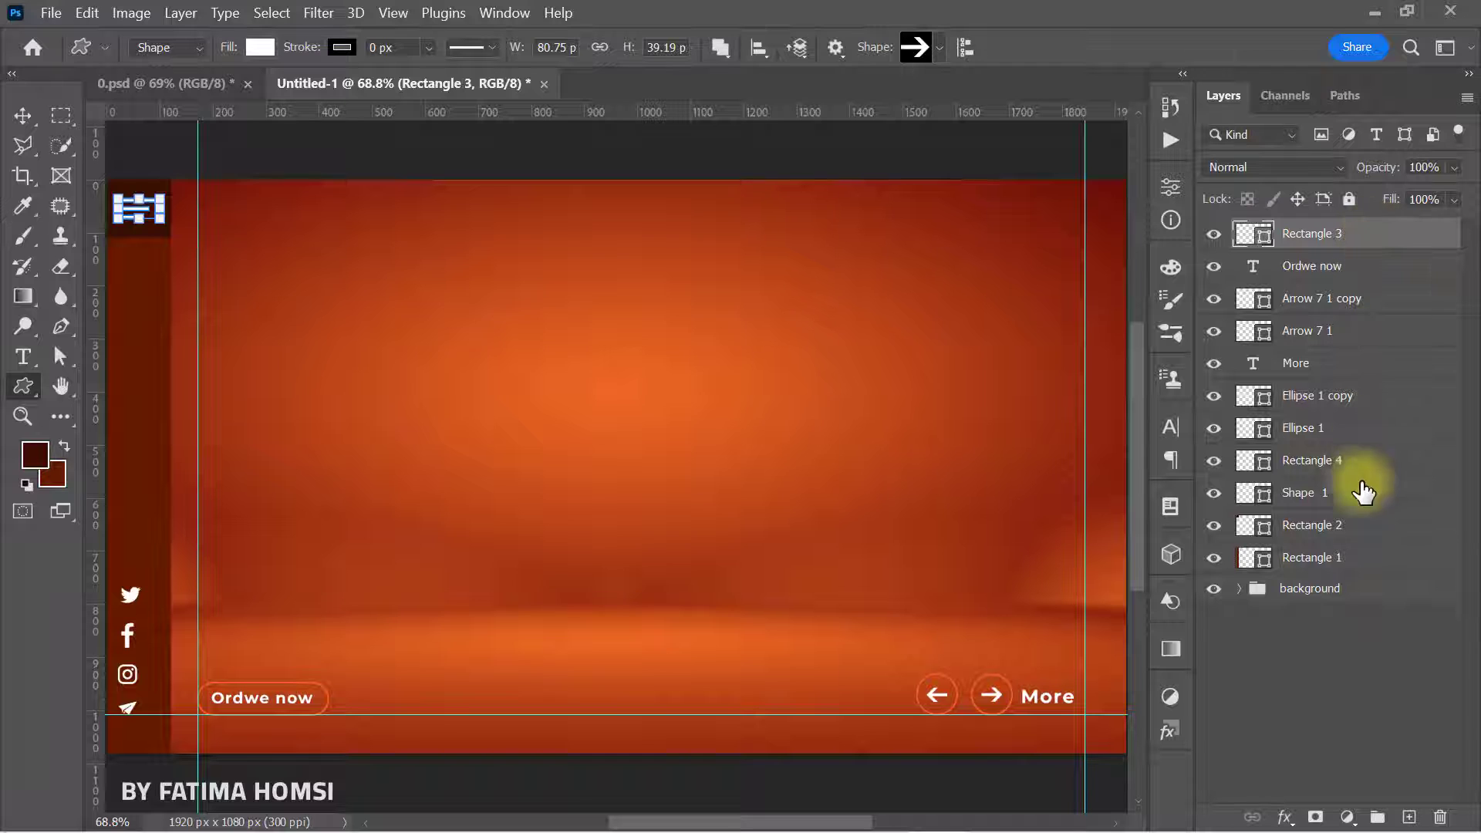
shift+click(1369, 571)
key(ctrl+g)
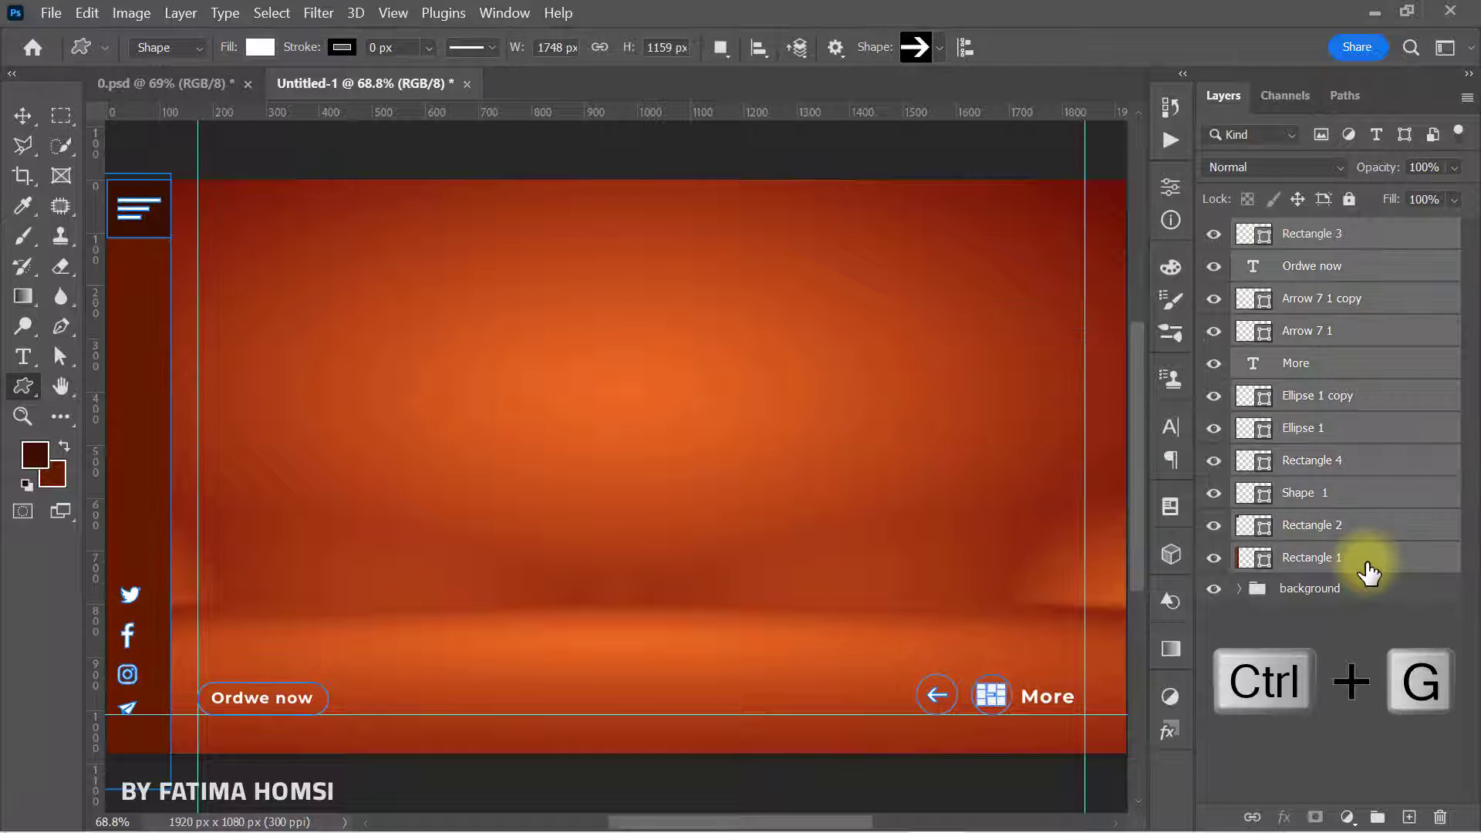
double_click(1368, 233)
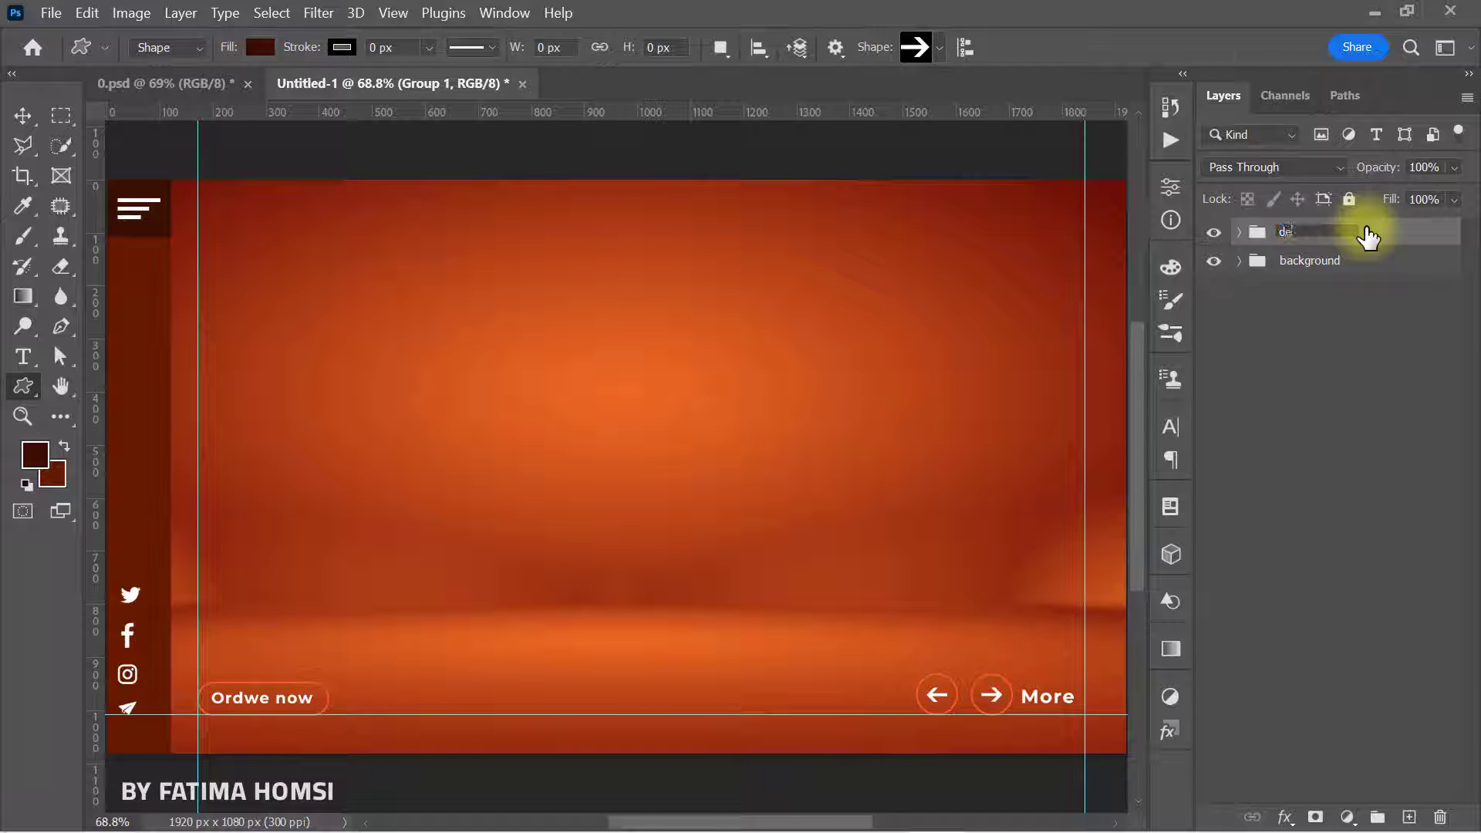
key(Return)
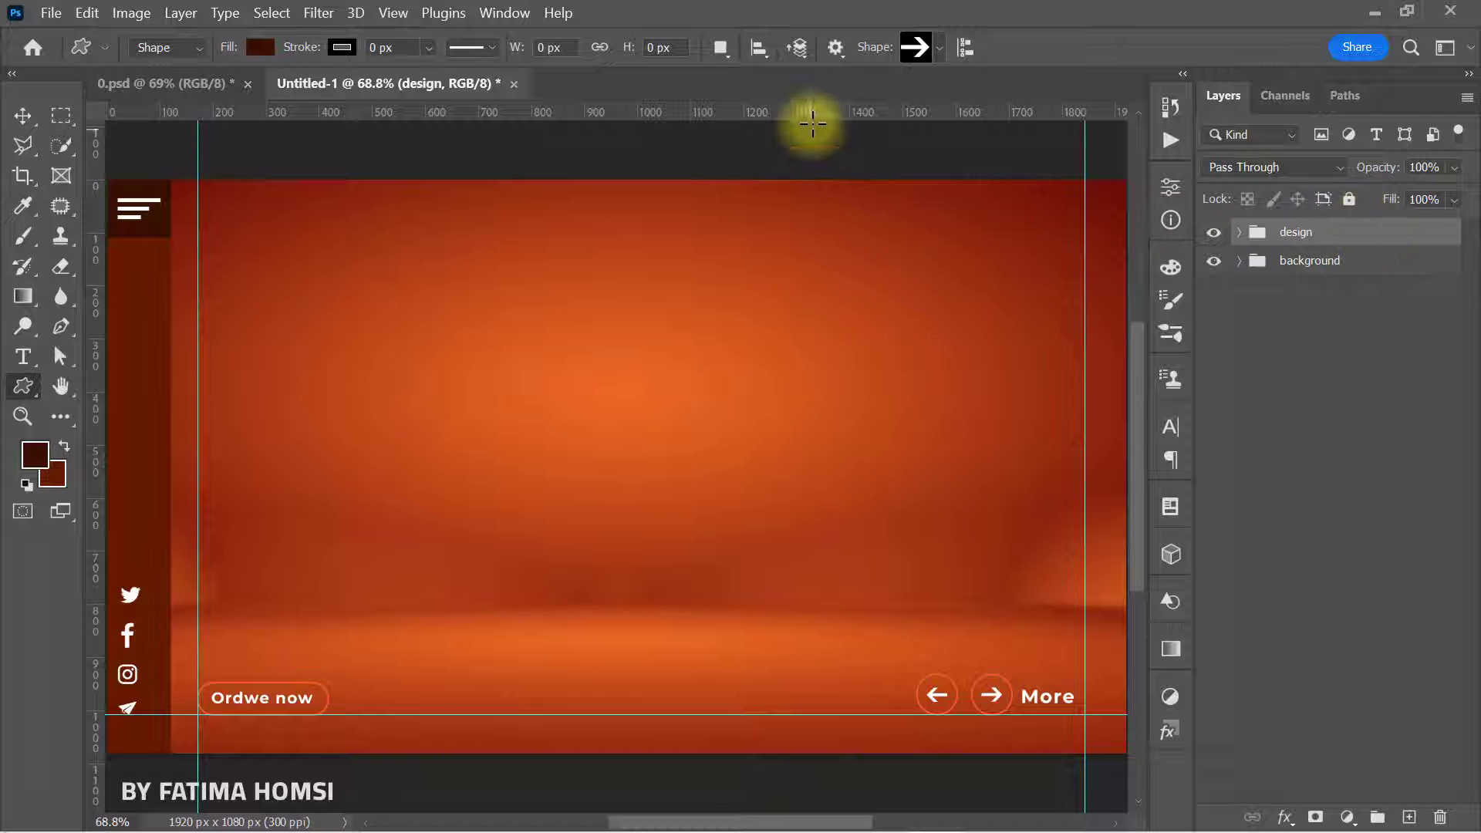
Step: Add a horizontal guide near the canvas top and white 5 pt Montserrat Bold text "Home Products Service Tracking Gallery About Contact us"
drag(818, 118, 807, 217)
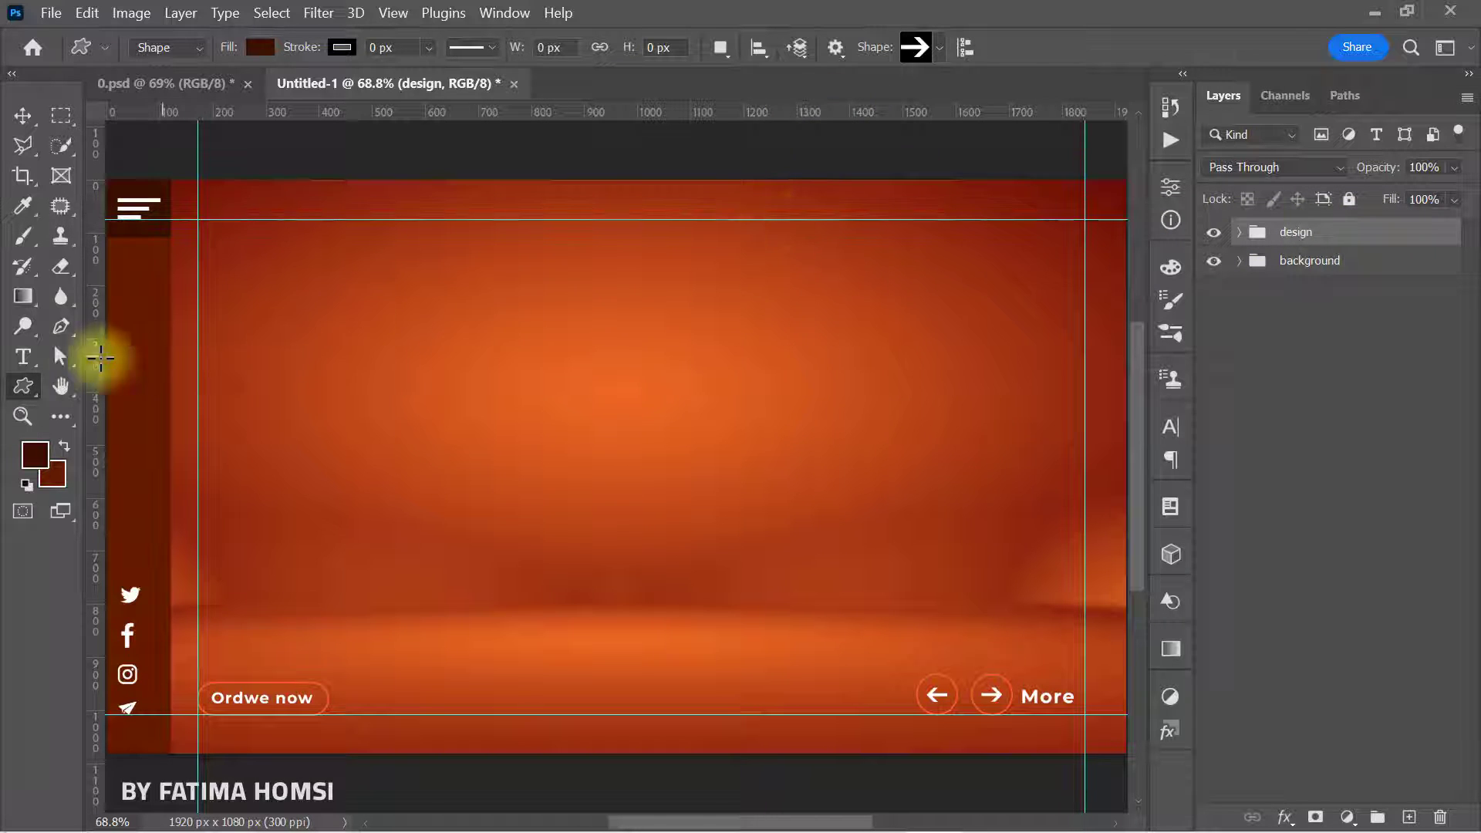
click(23, 360)
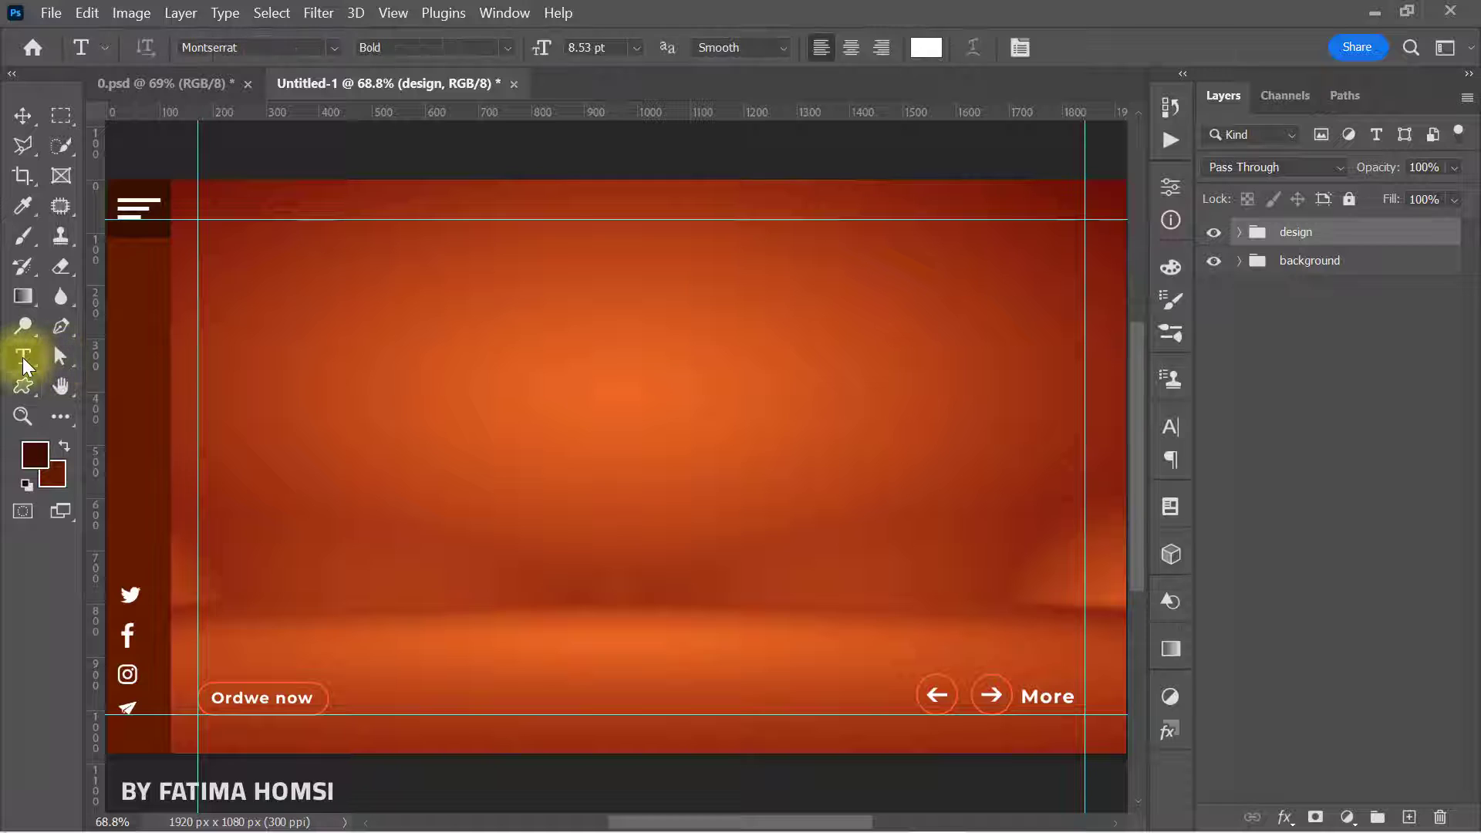
click(348, 378)
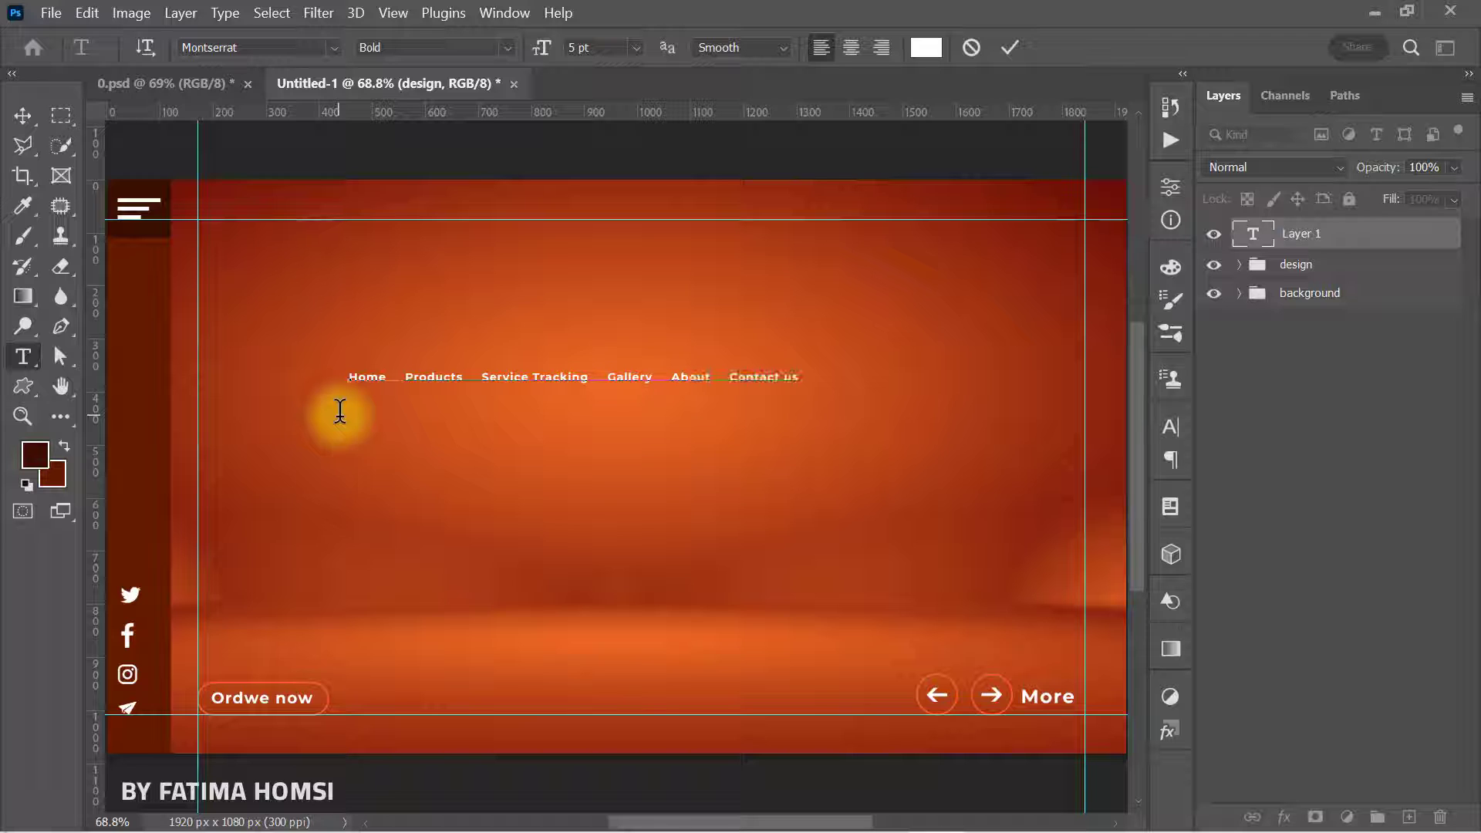
click(1012, 48)
Step: Move the navigation text just below the upper horizontal guide, with its end flush against the vertical guide above "More"
key(ctrl+t)
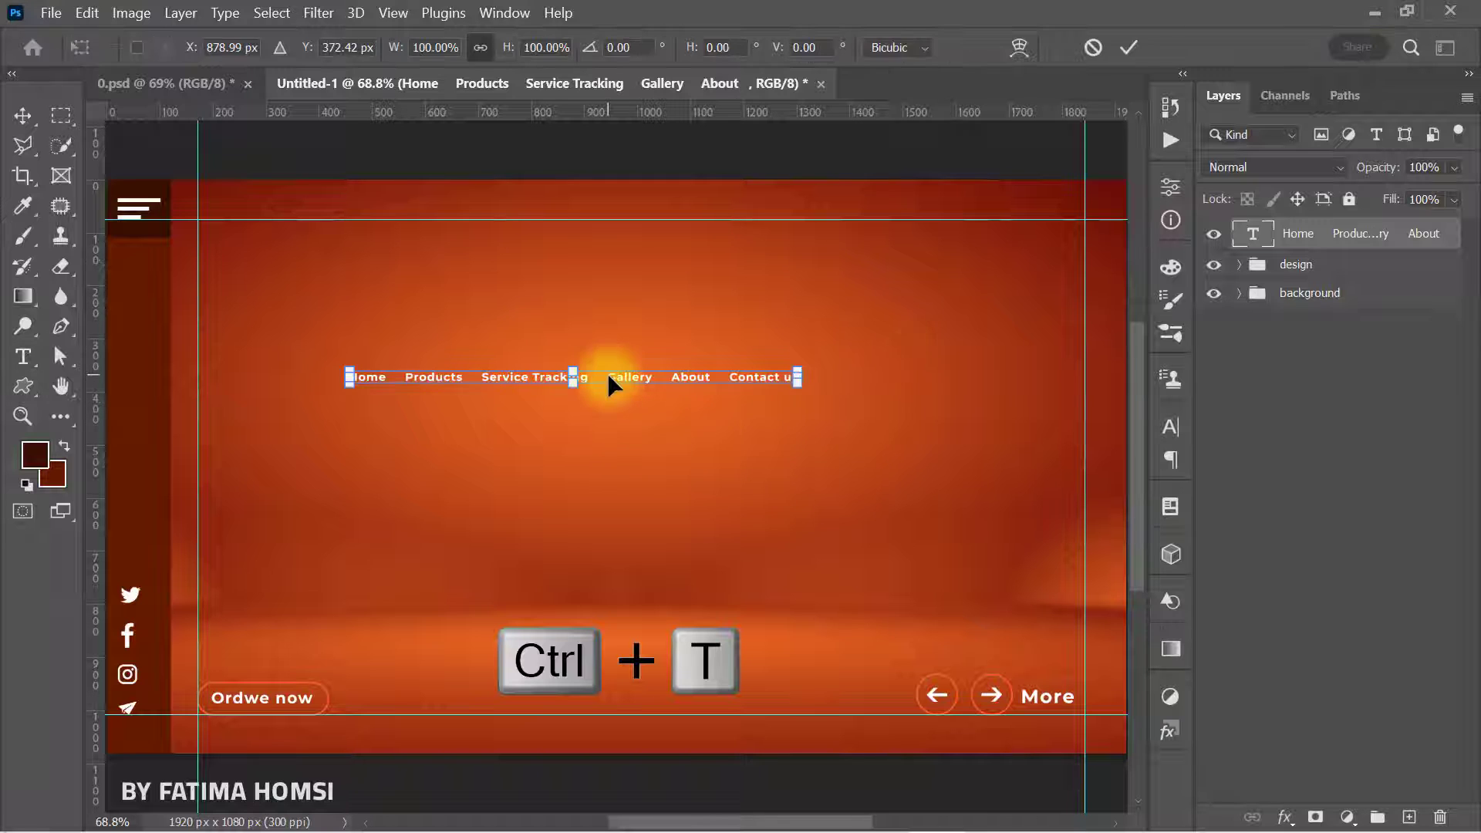
drag(608, 378, 901, 221)
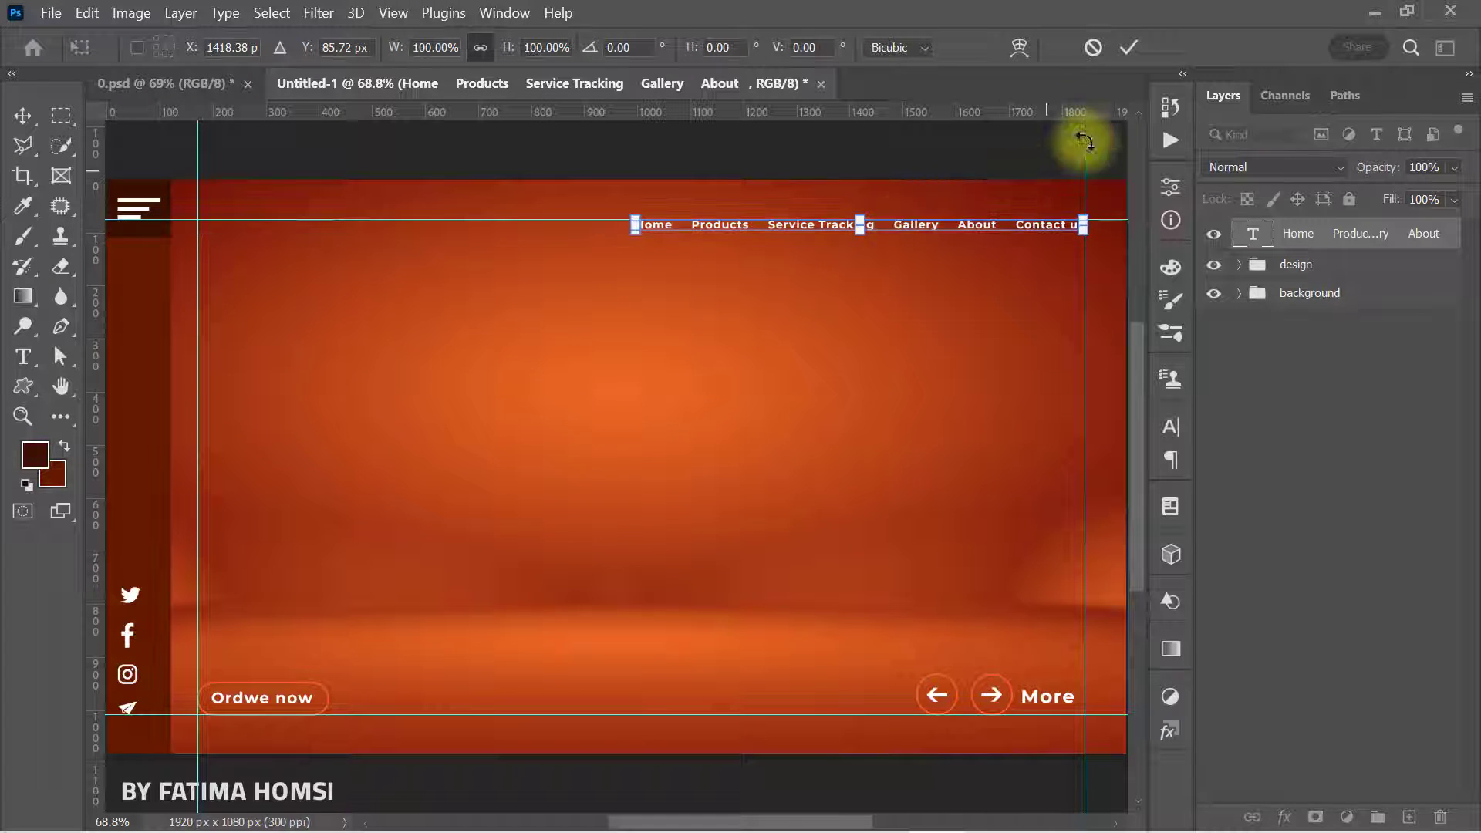
click(1126, 50)
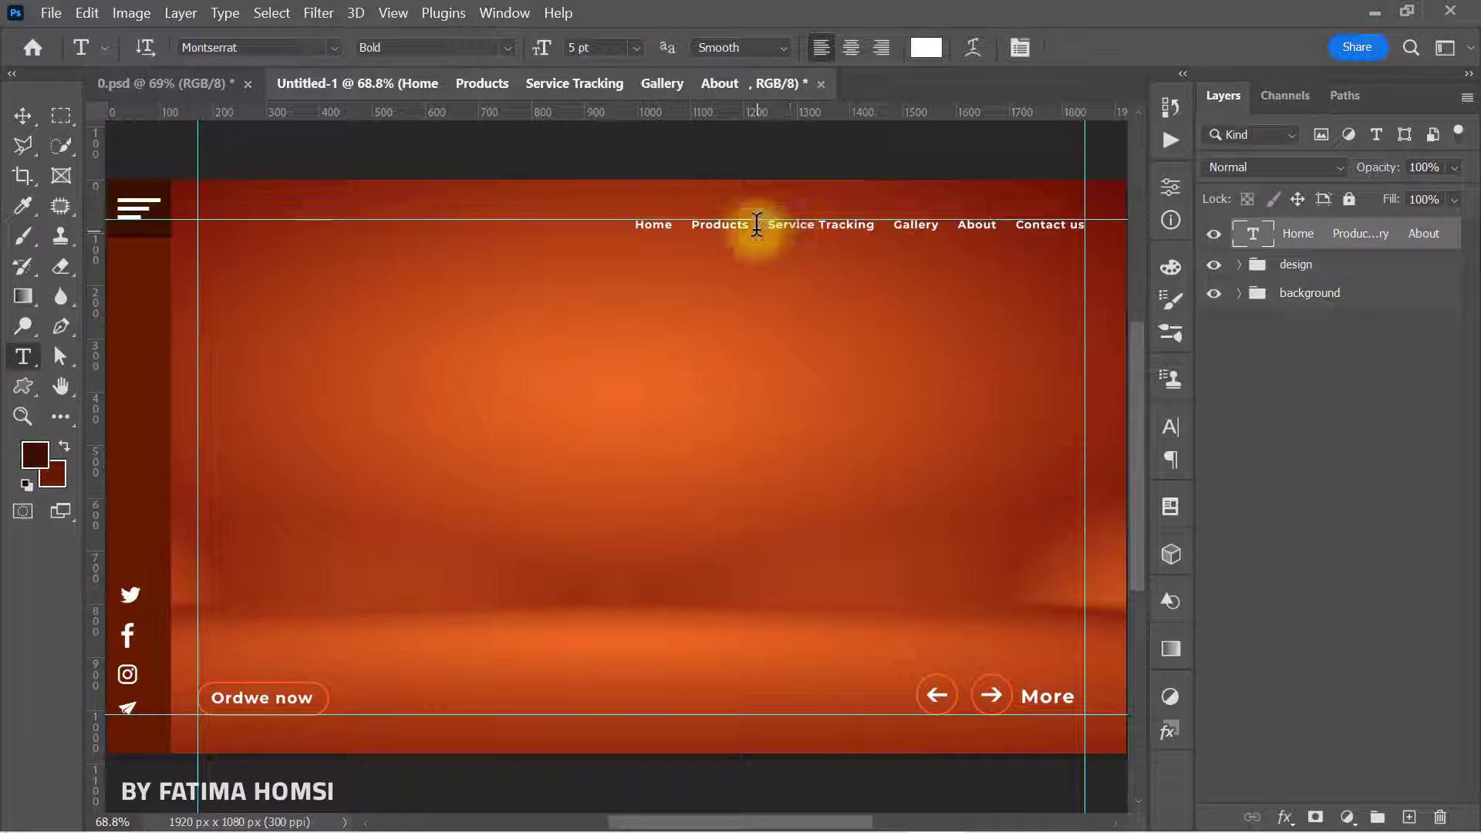
Step: Recolor the word "Products" in the navigation text to orange ff5d1f
drag(752, 224, 690, 224)
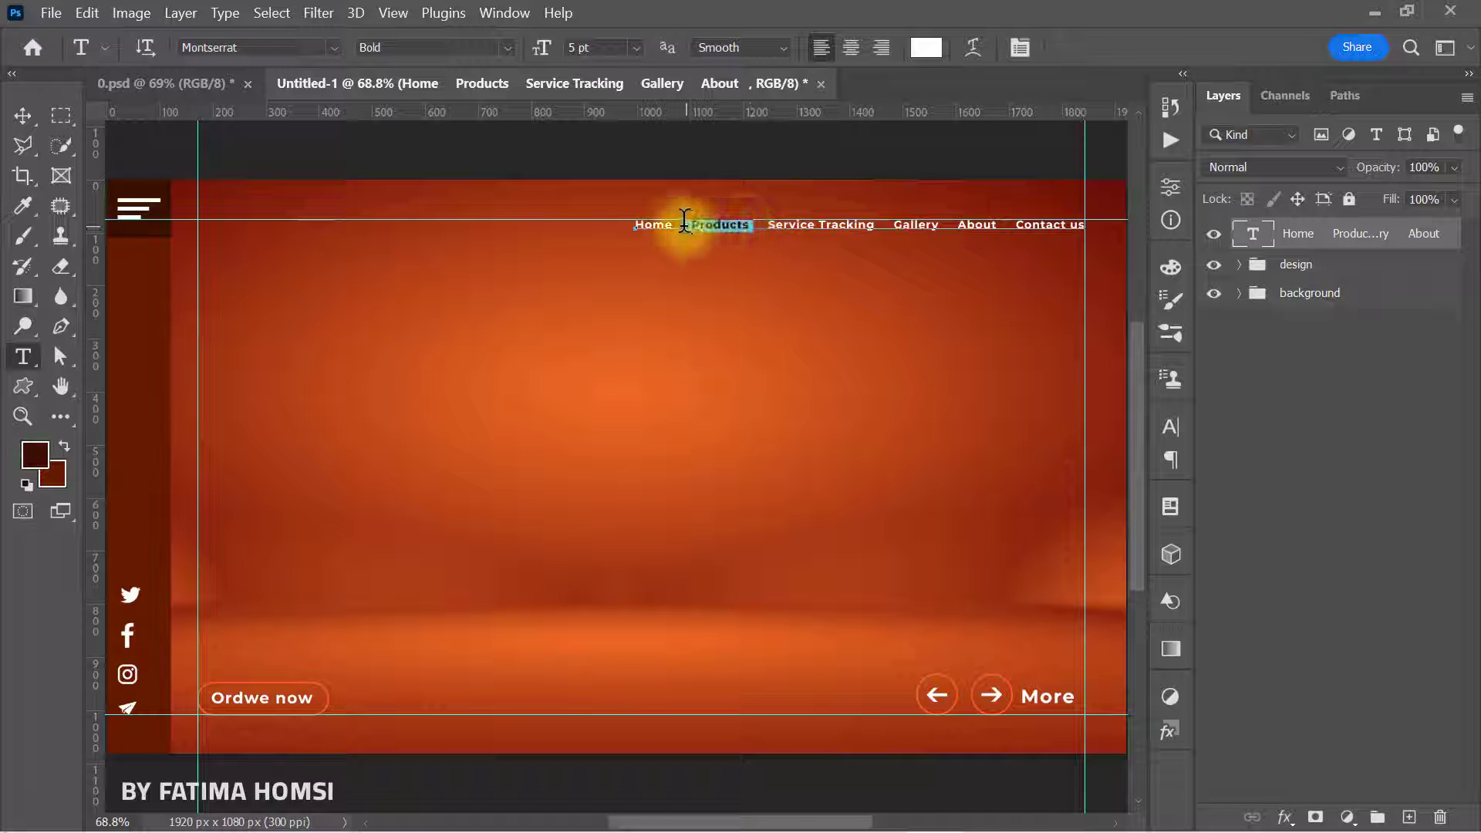
click(925, 47)
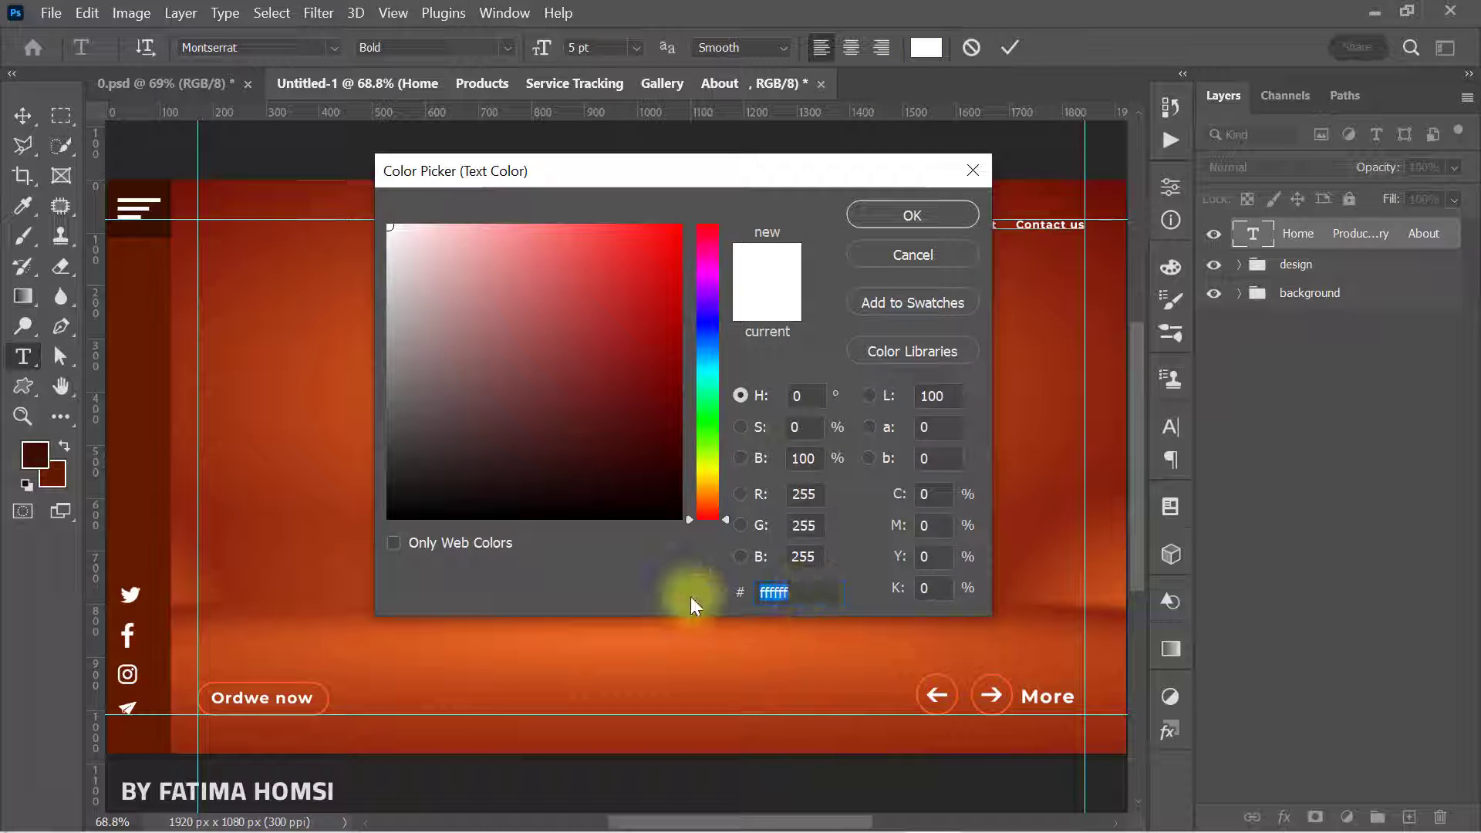
text(ff5d1f)
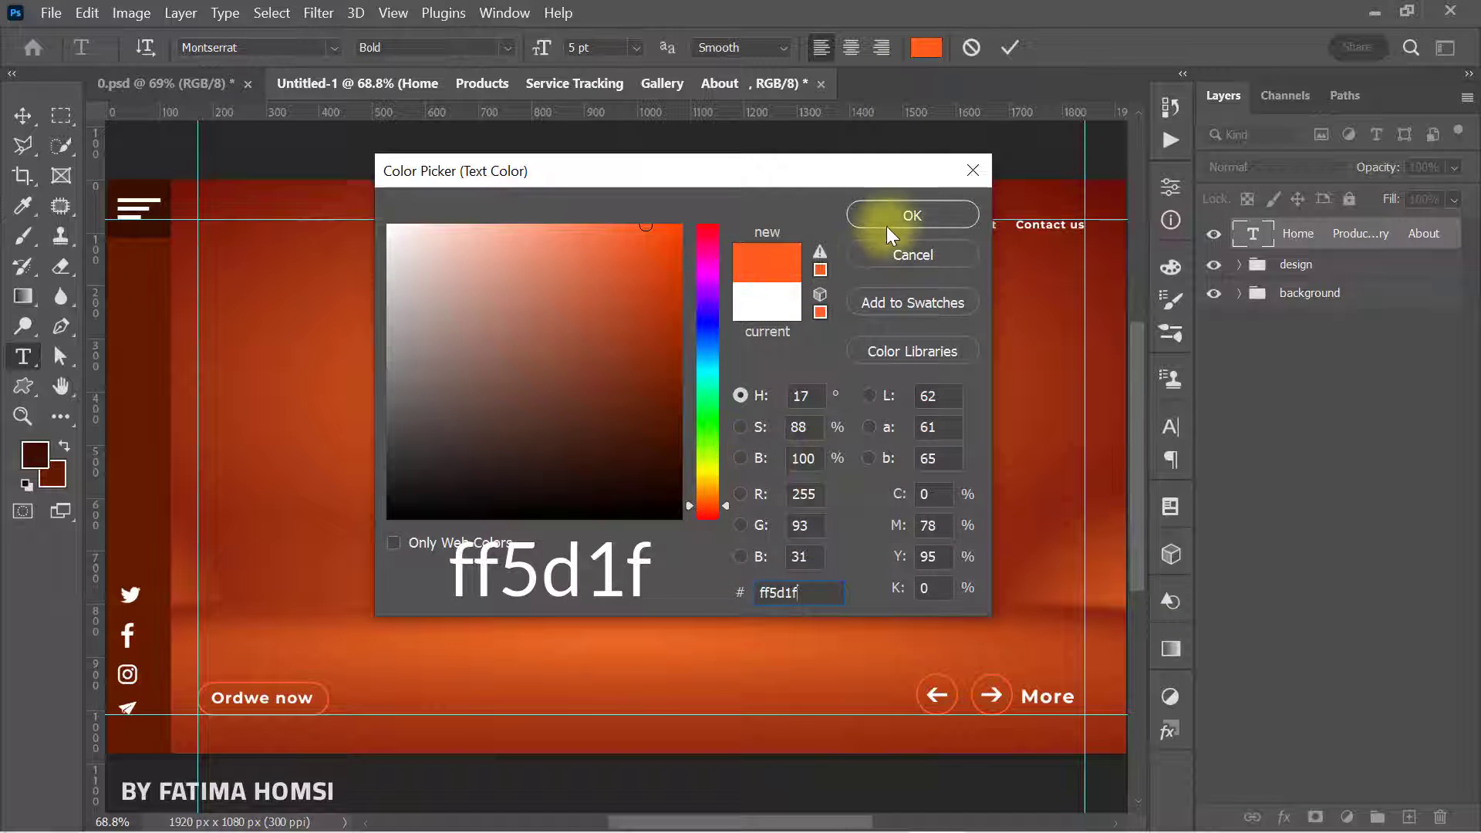
click(887, 224)
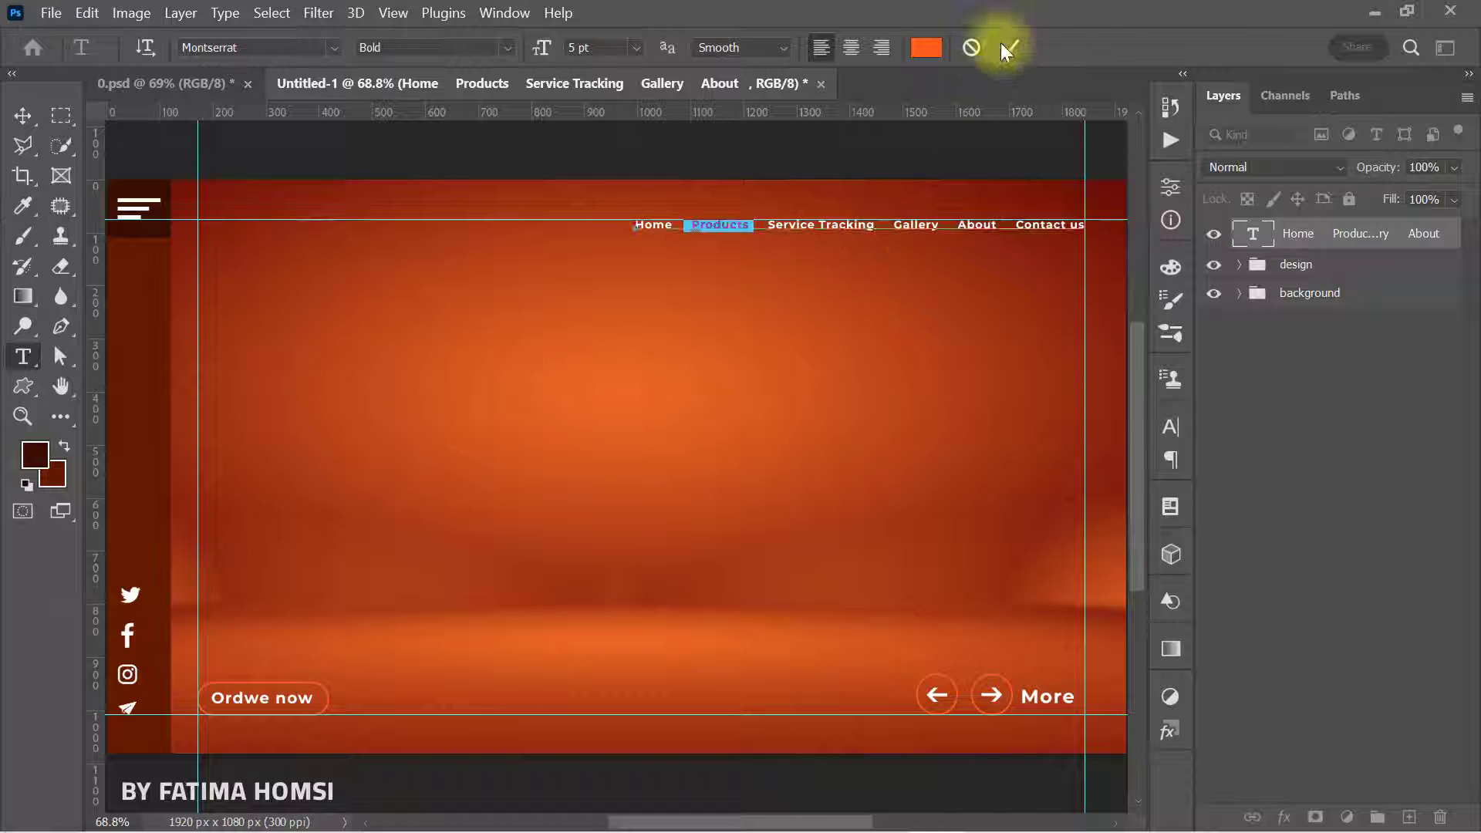
click(1007, 47)
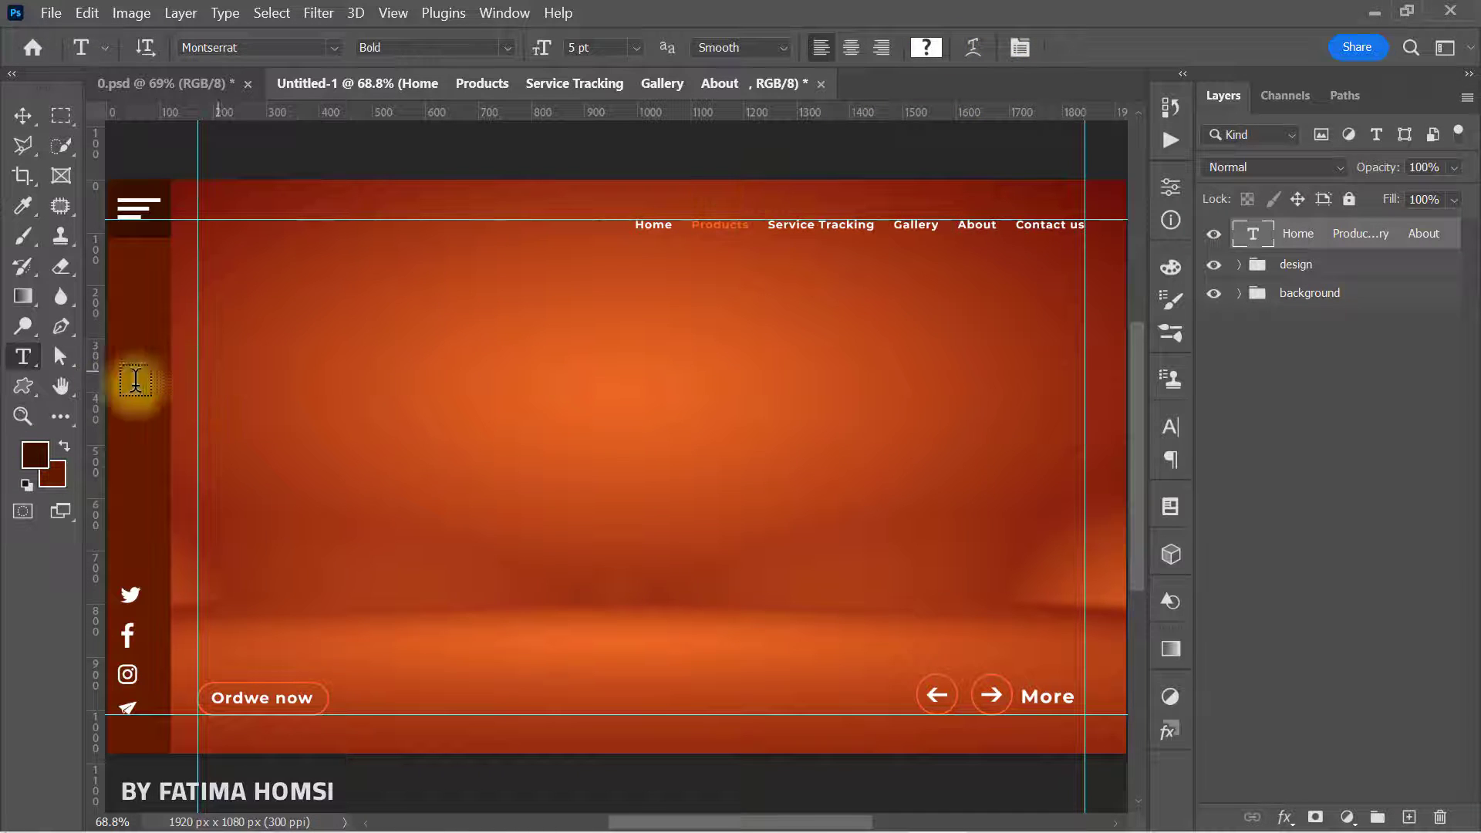
Step: Draw a headphones custom shape from the MY SHAPES set, about 61 × 61 px, where the upper guide meets the vertical guide beside the dark strip
click(22, 392)
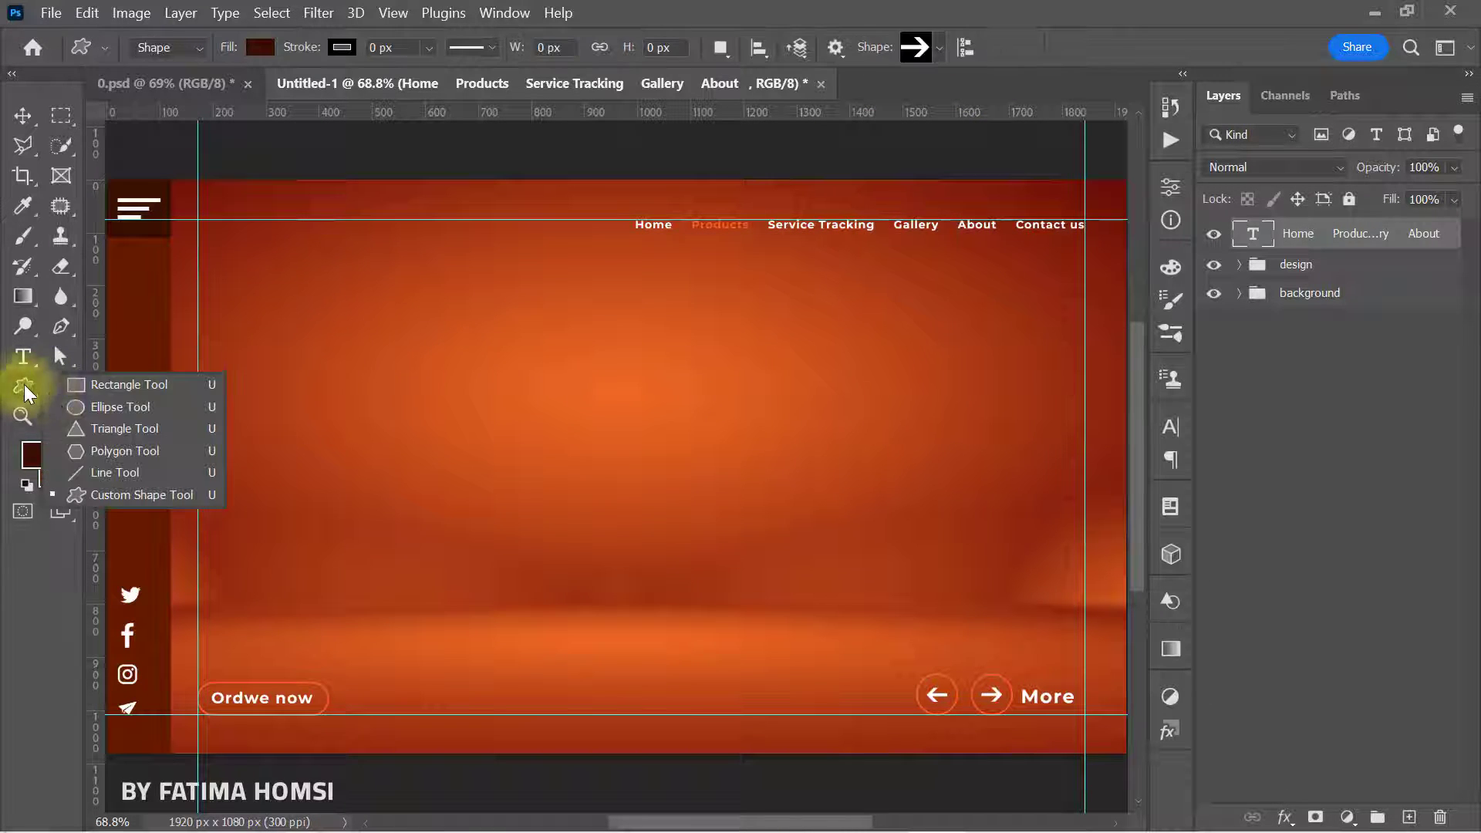
click(131, 486)
click(939, 48)
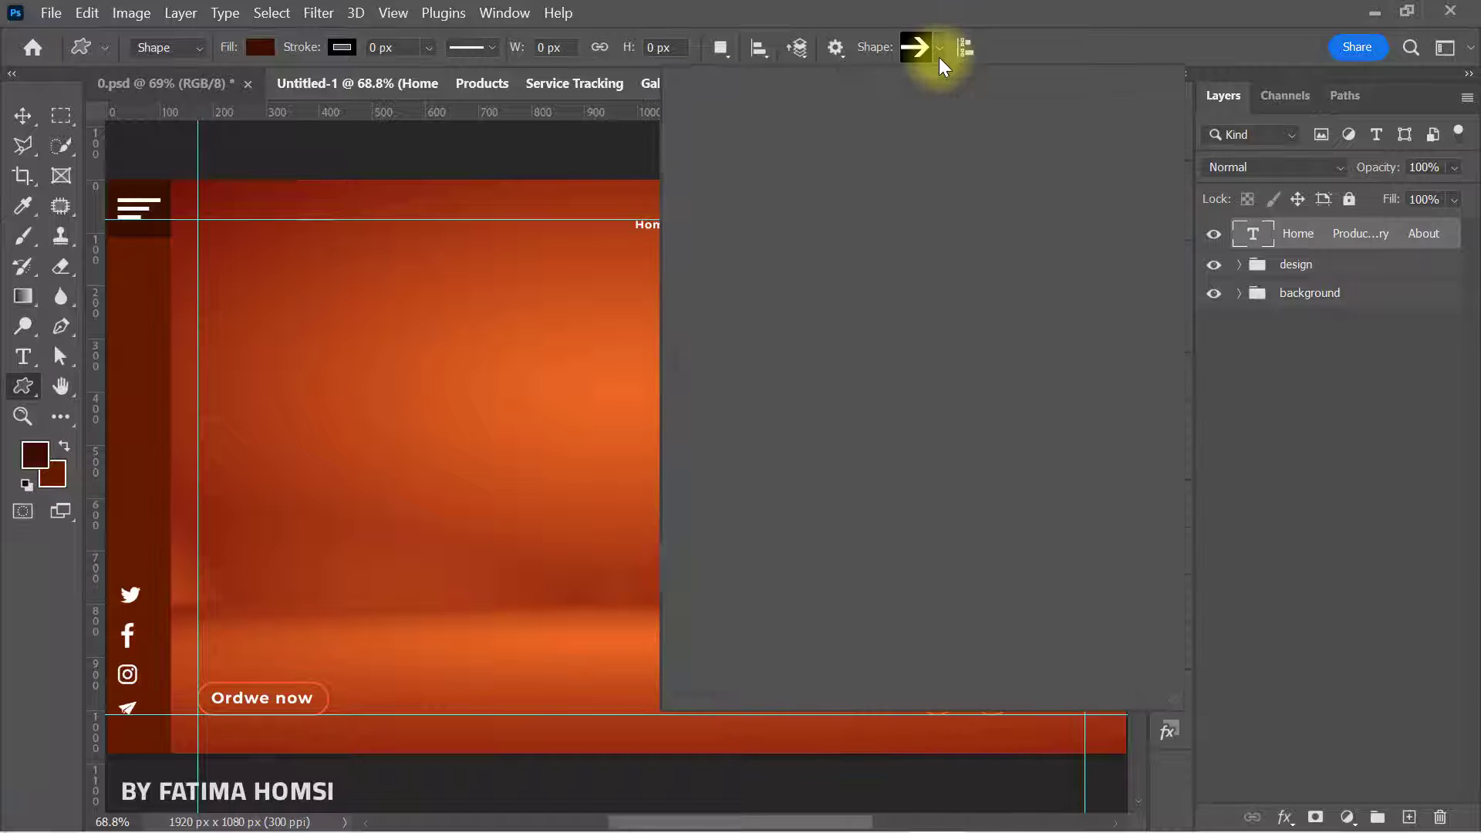
scroll(717, 120, up, 3)
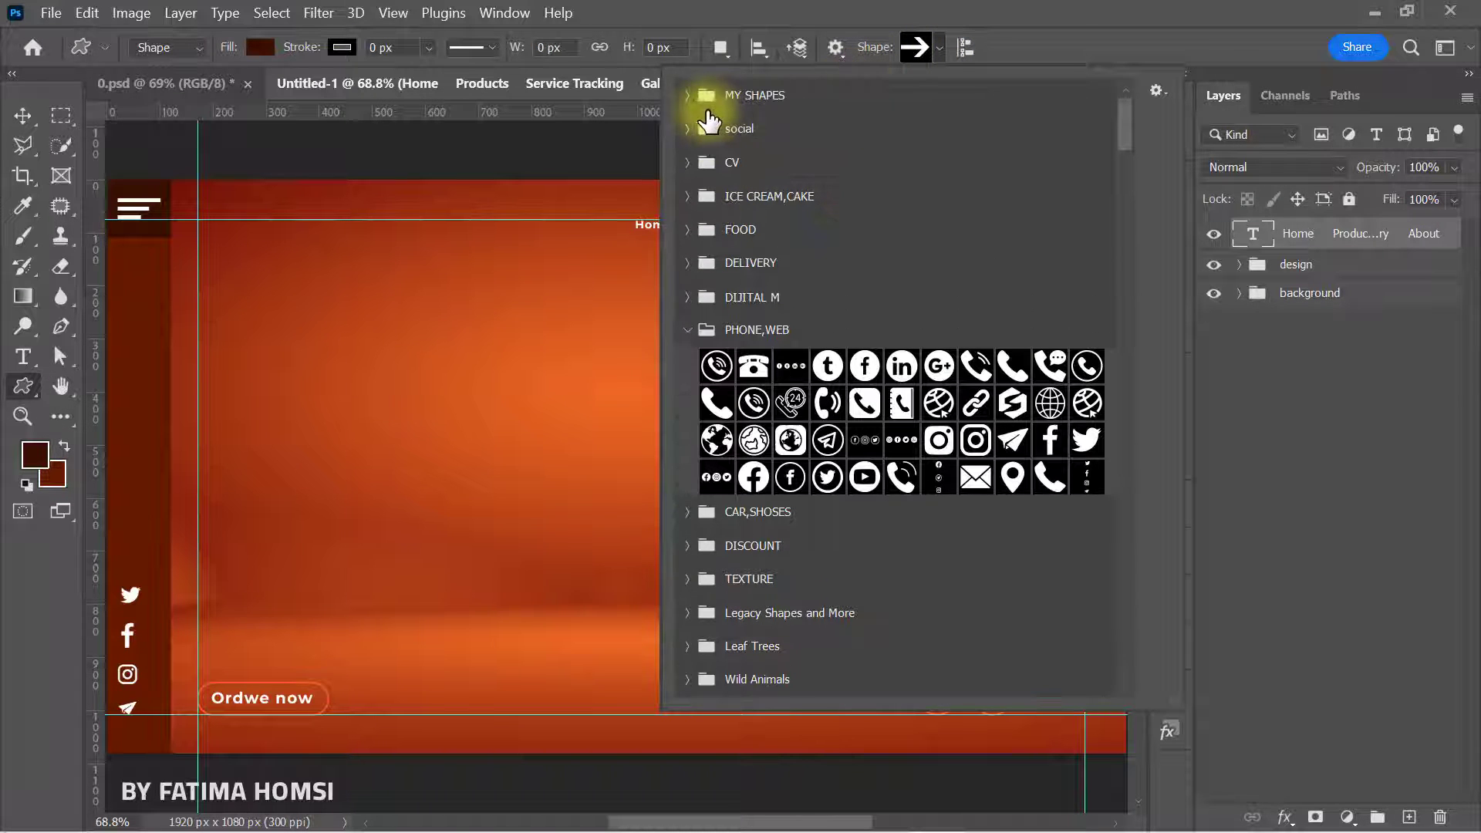
click(684, 95)
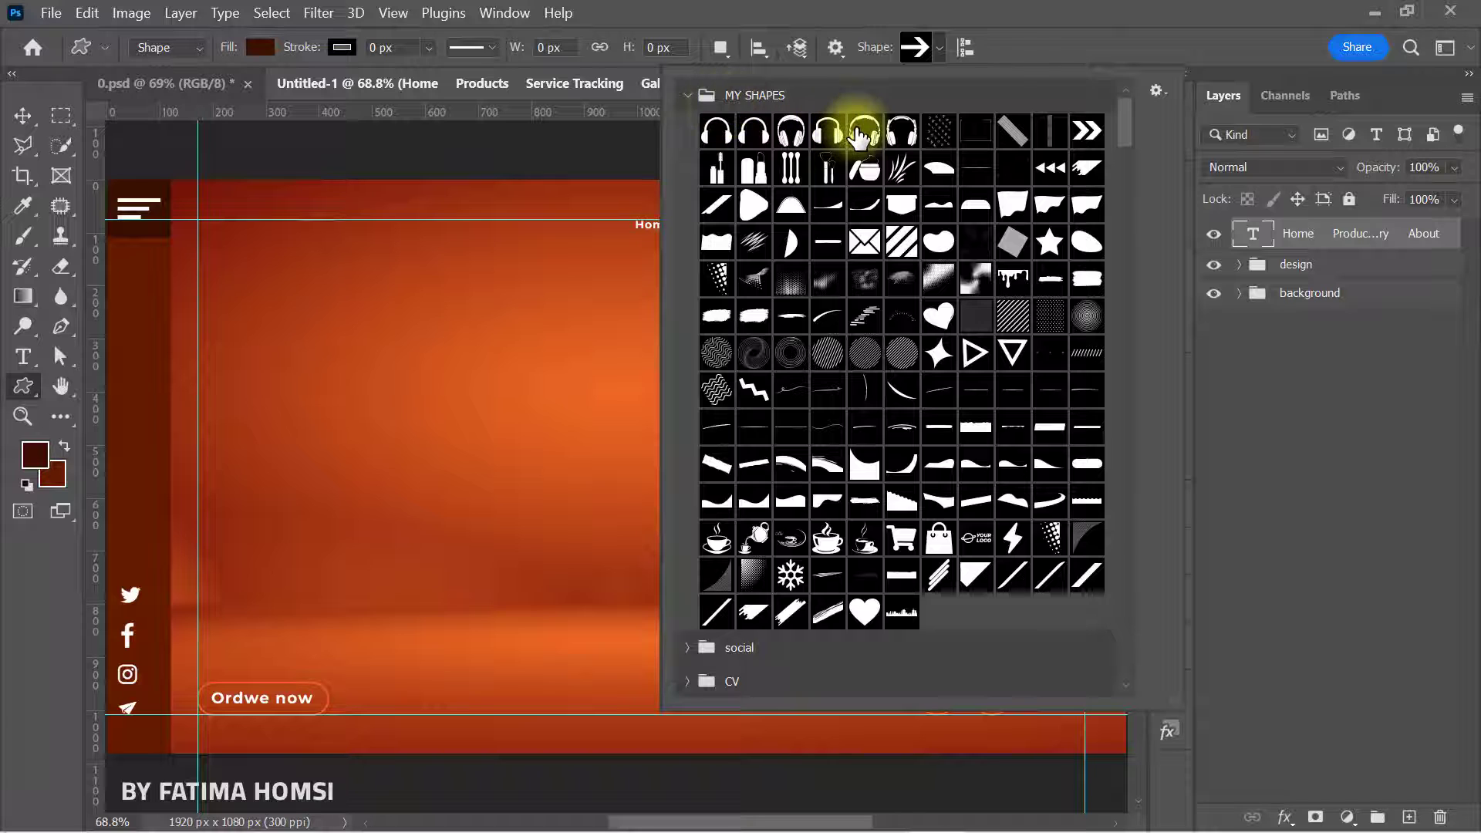
click(852, 126)
click(1025, 56)
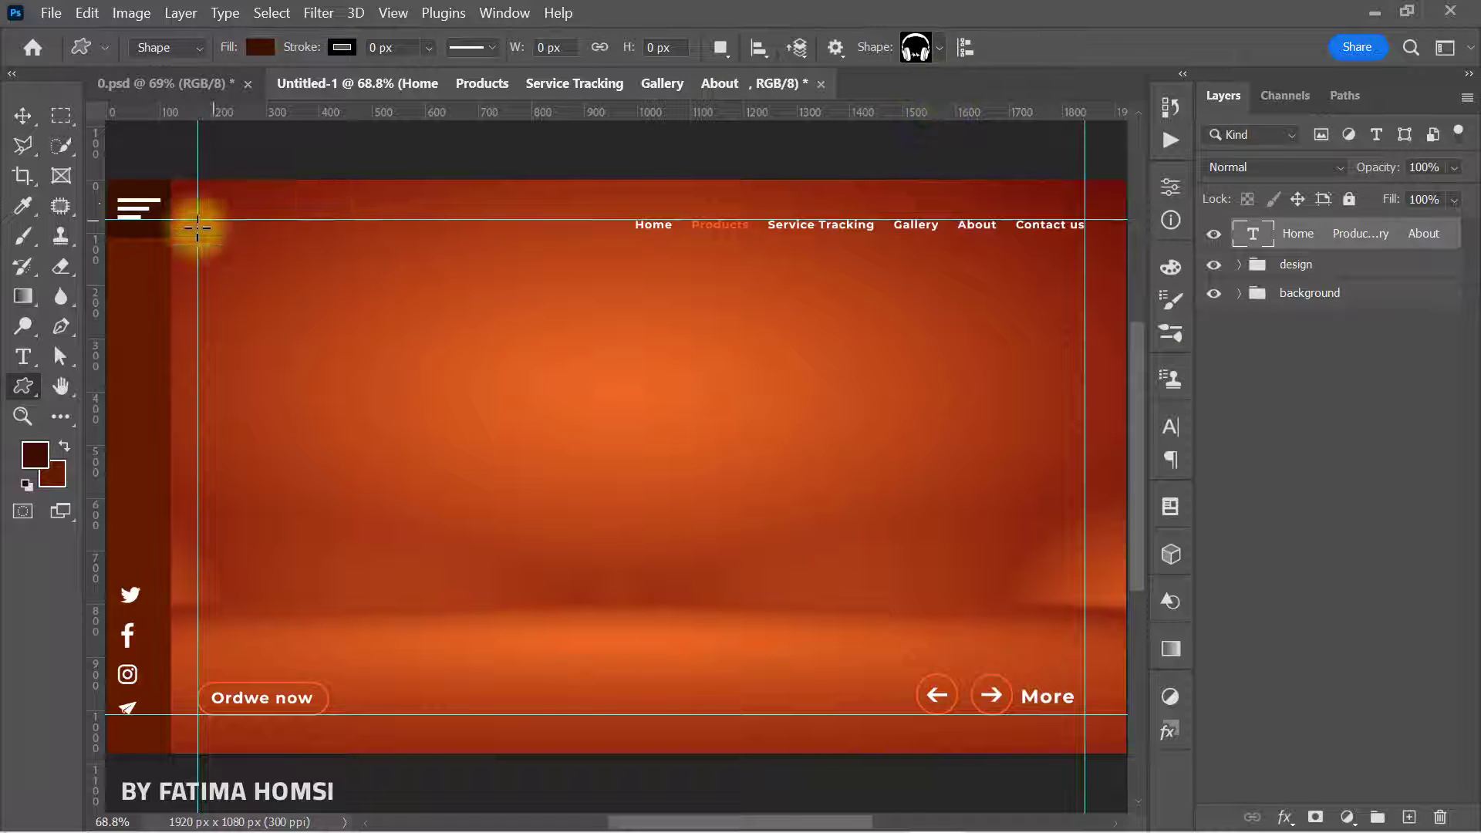
drag(207, 224, 243, 254)
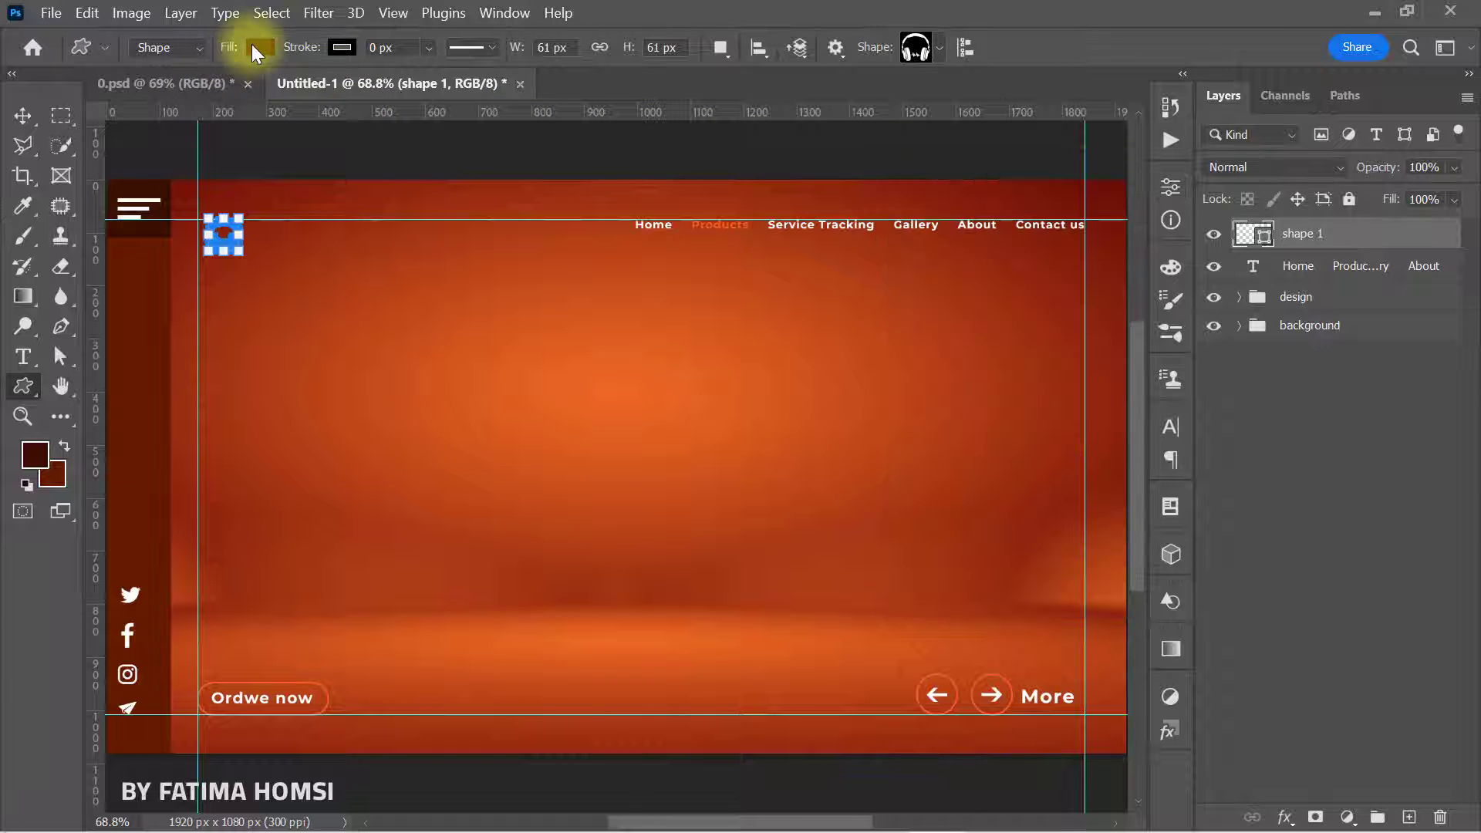
Step: Fill the headphones shape with white
click(260, 47)
click(134, 170)
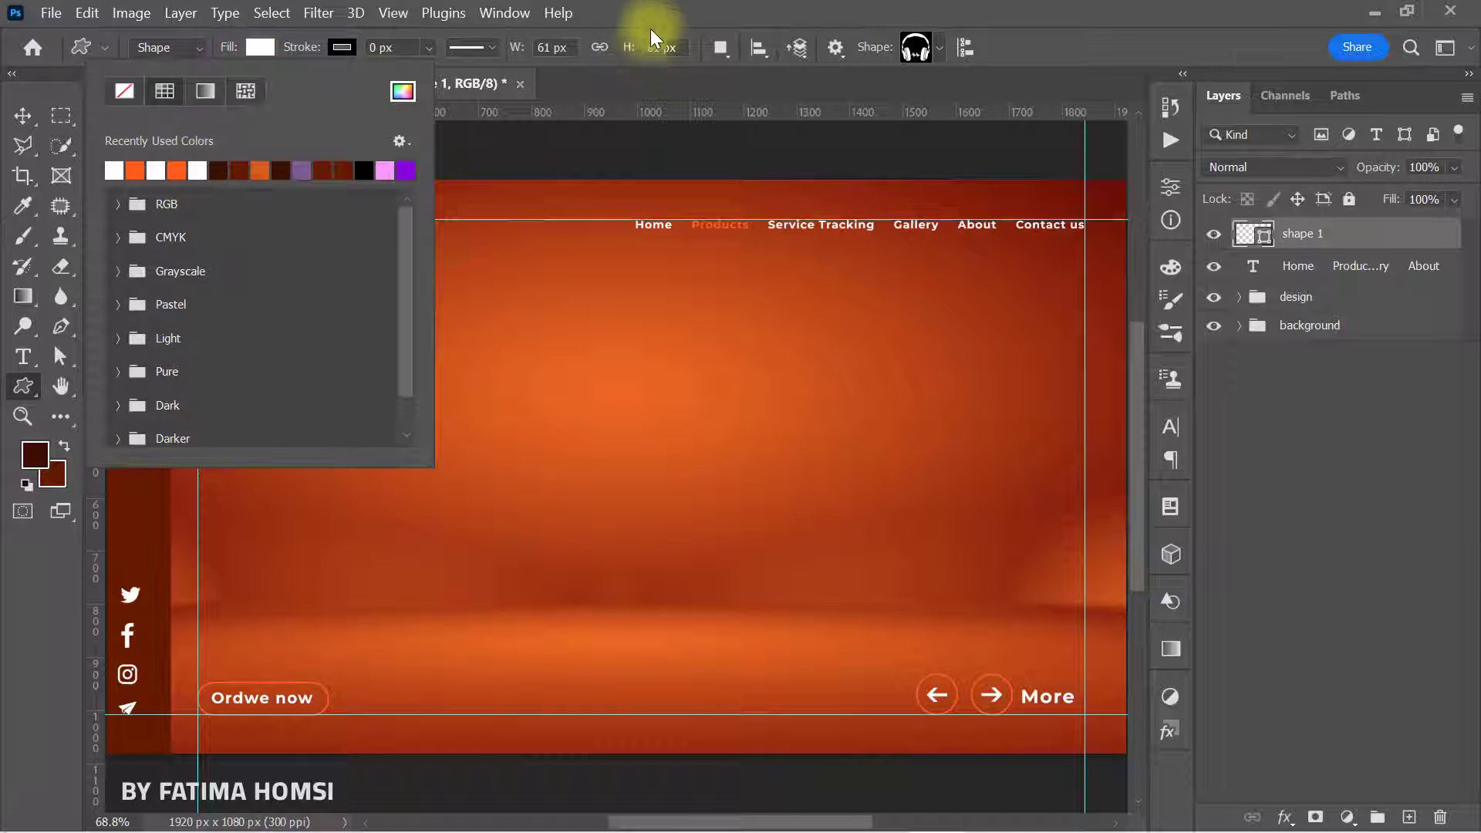
click(656, 17)
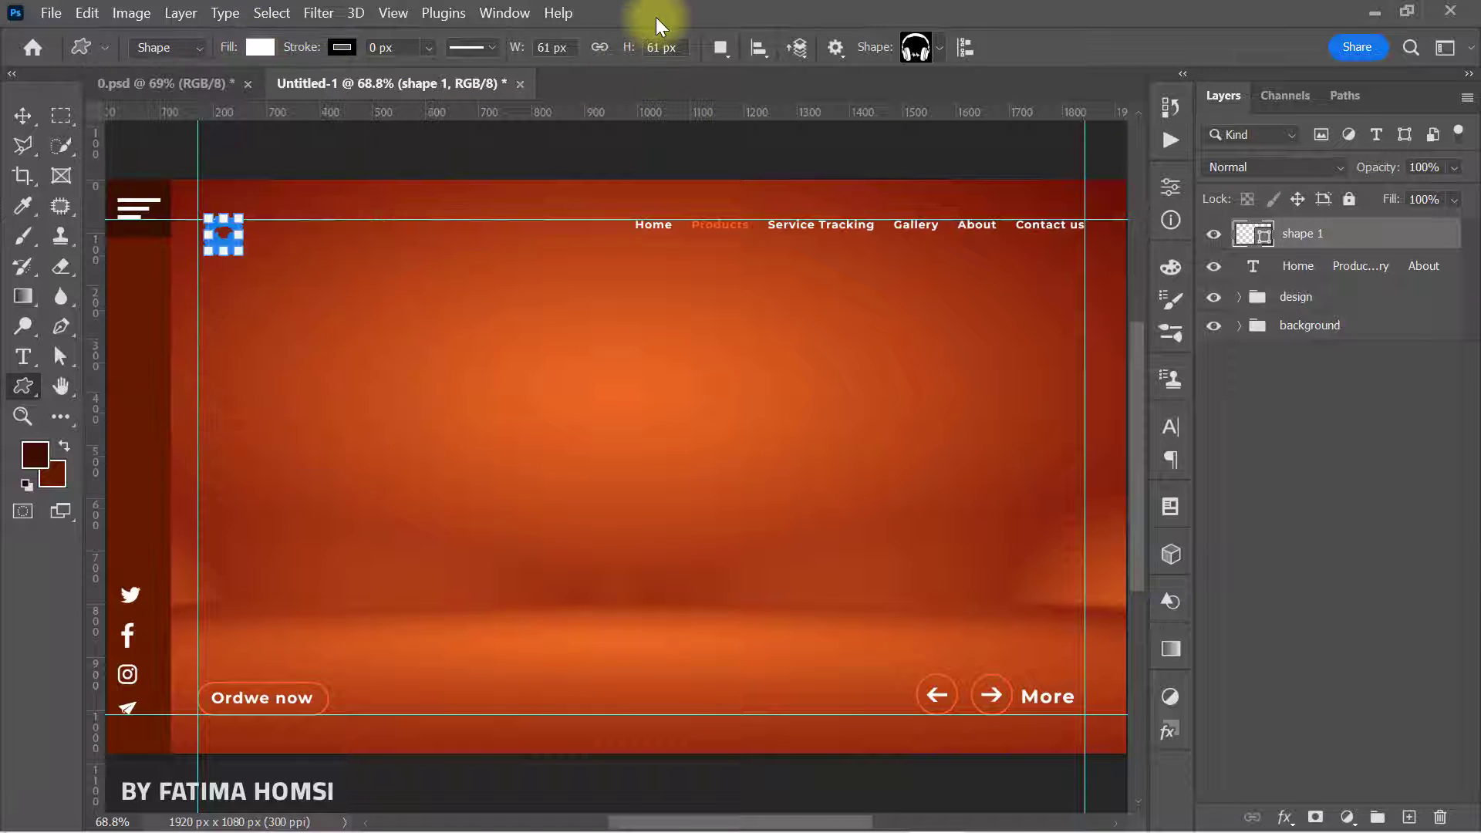
Step: Add the text "PLAYTONE" in Montserrat Bold, 5 pt, on the empty background below the headphones shape
click(22, 358)
click(311, 356)
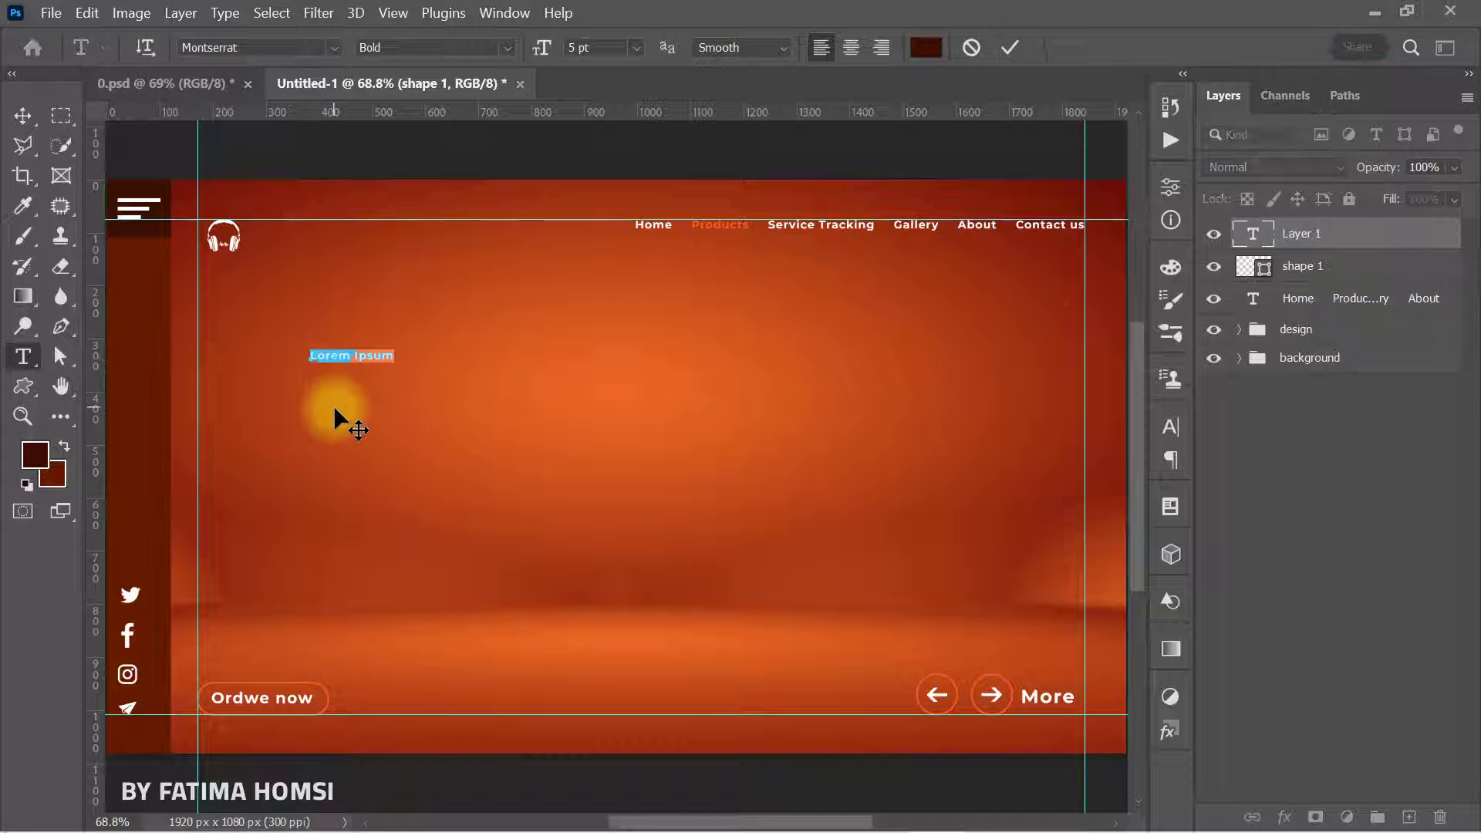
text(PLAYTONE)
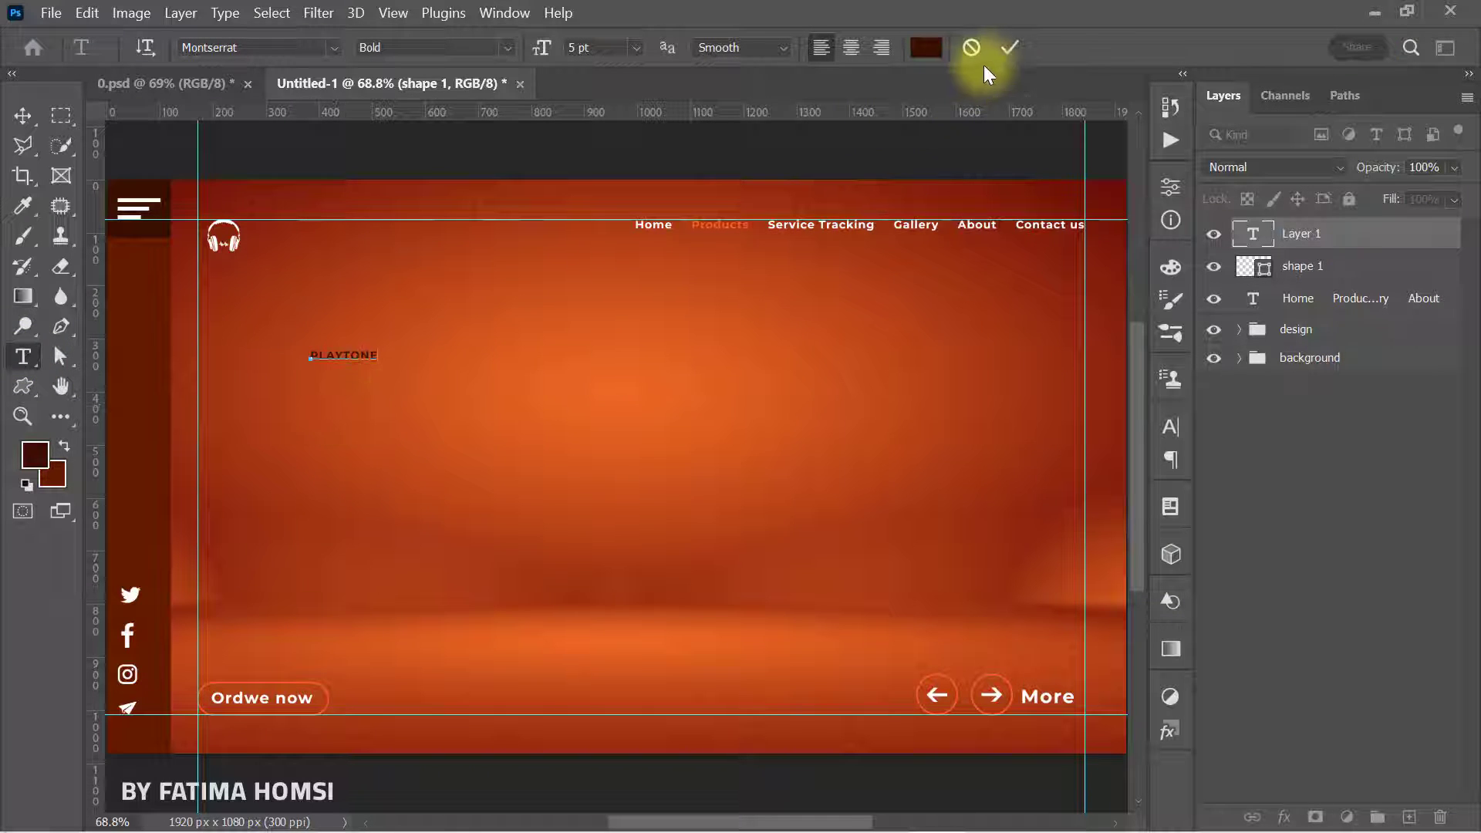
click(1006, 47)
Step: Recolor the PLAYTONE text to white ffffff and set its font style to Black
click(926, 47)
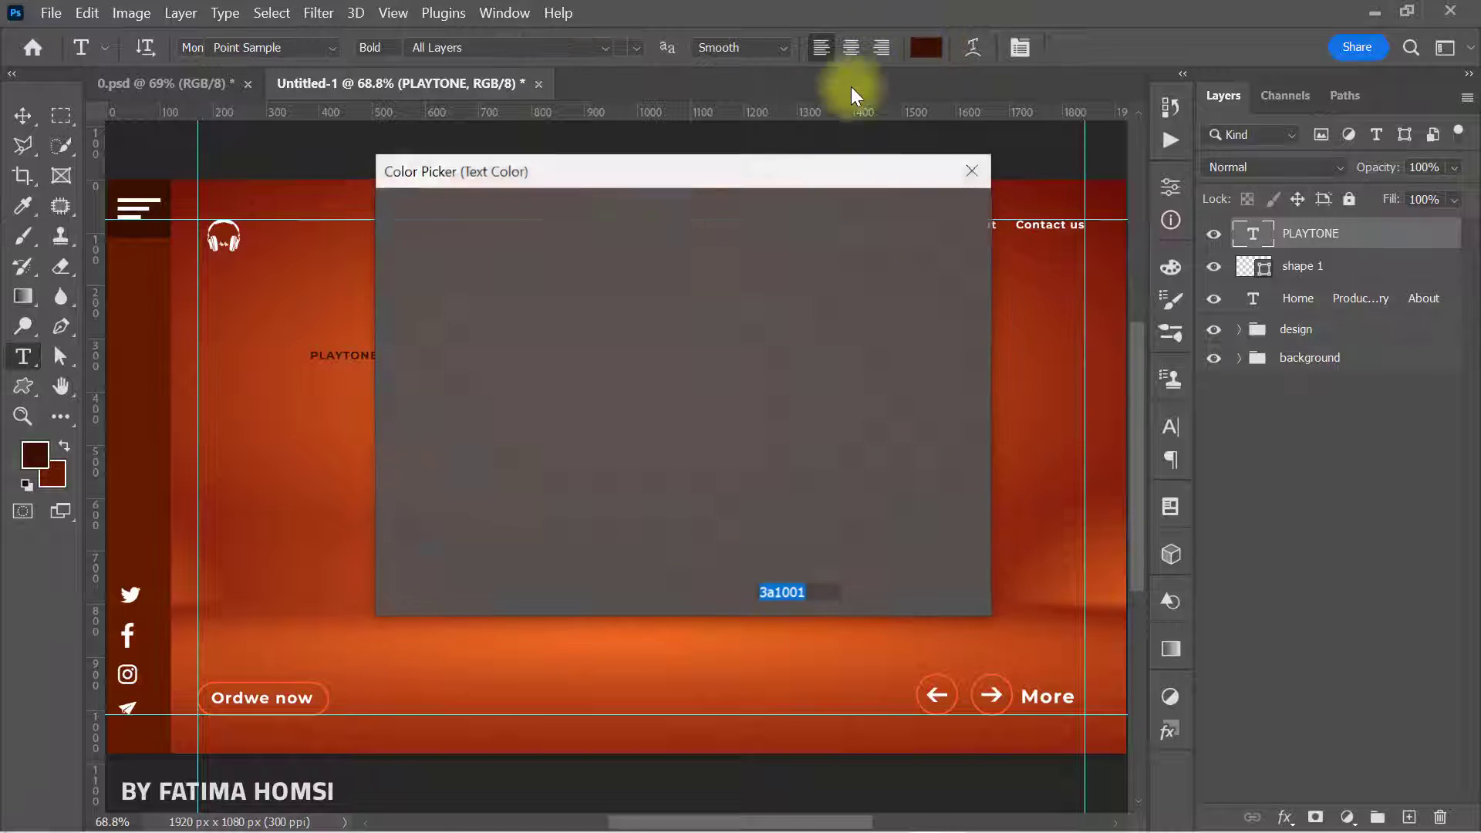
mouse_move(541, 246)
mouse_down()
mouse_move(258, 183)
mouse_move(357, 188)
mouse_up()
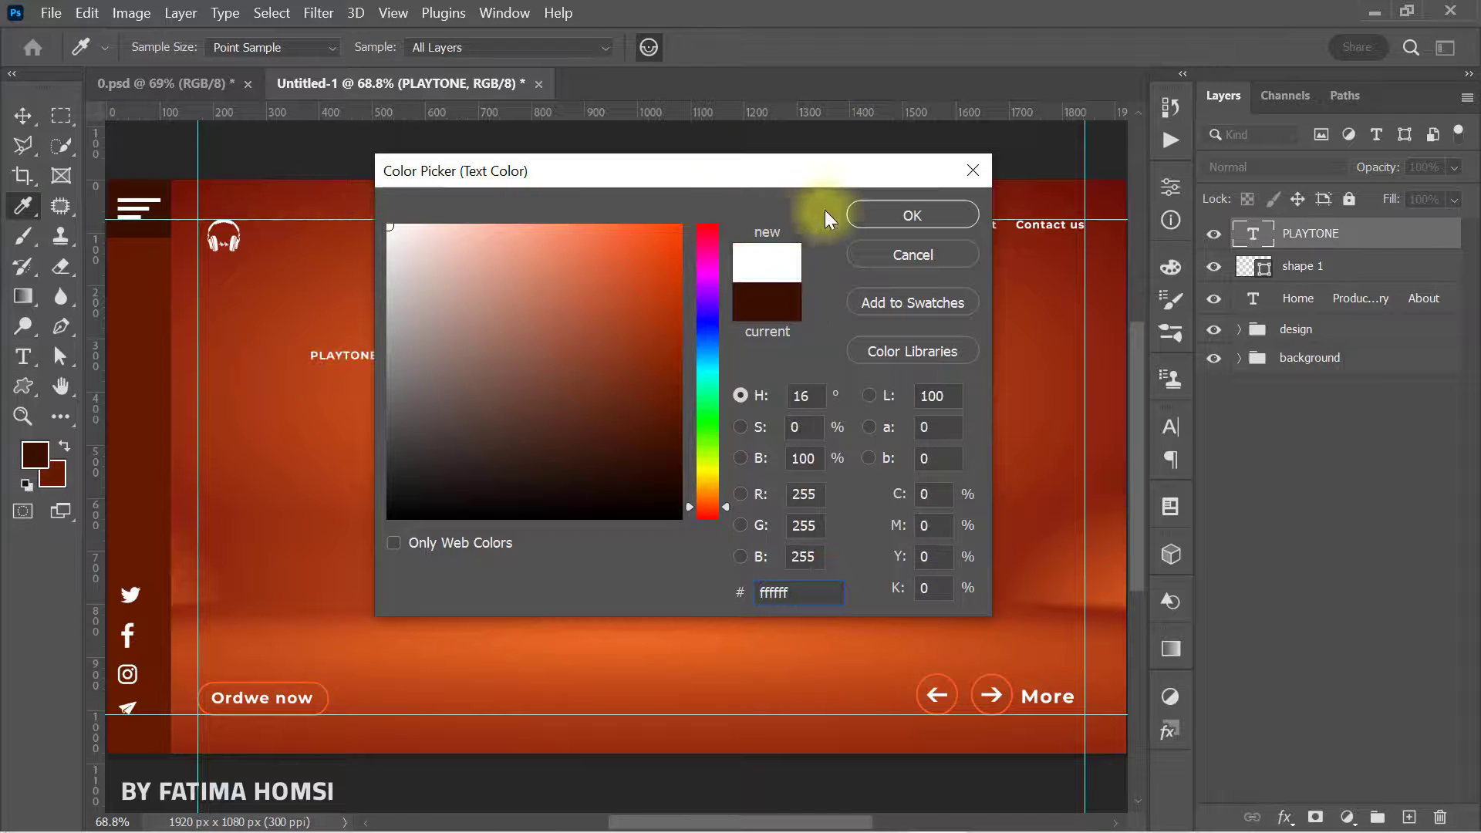
click(881, 216)
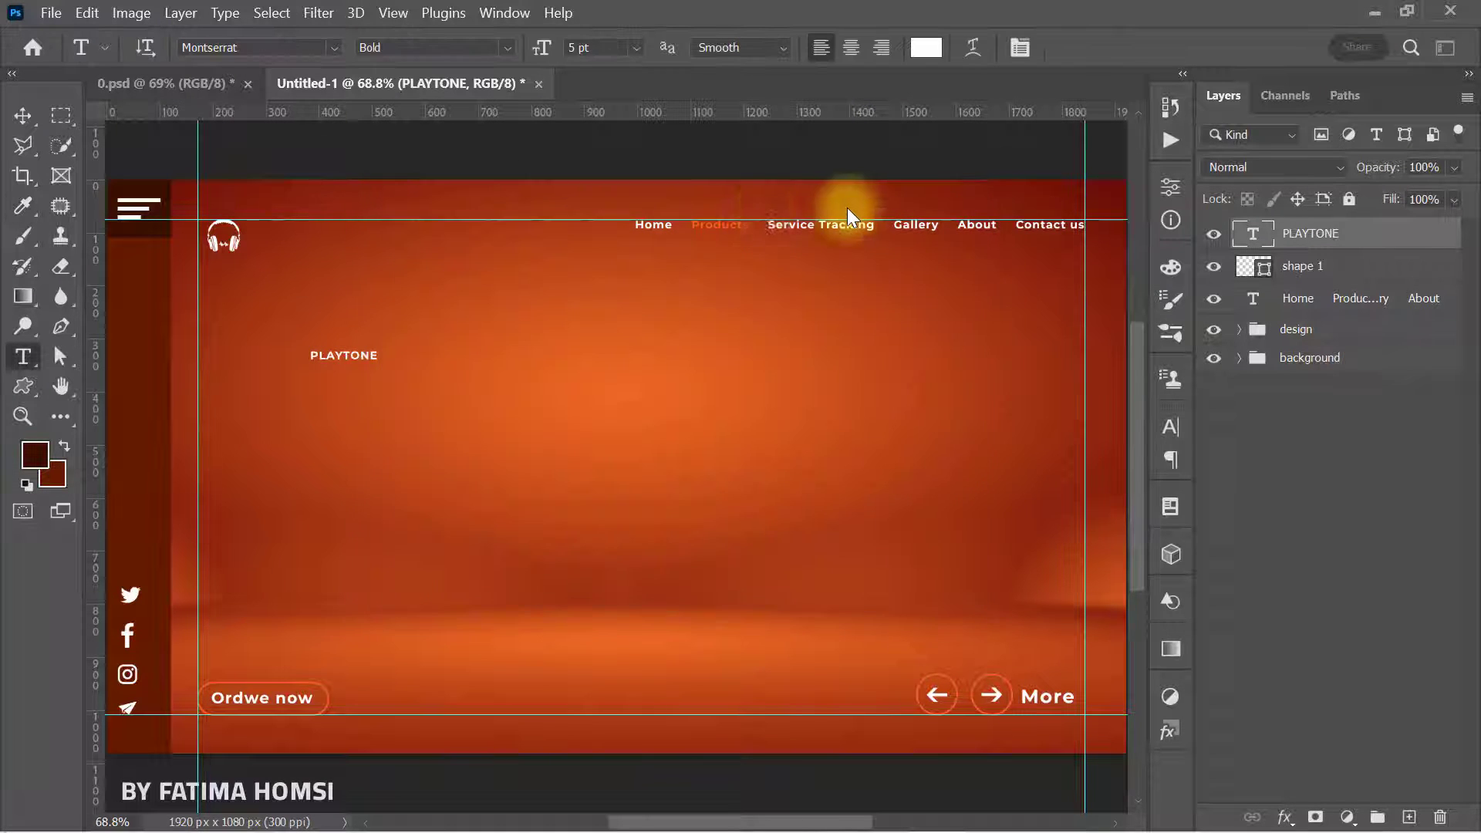
click(507, 49)
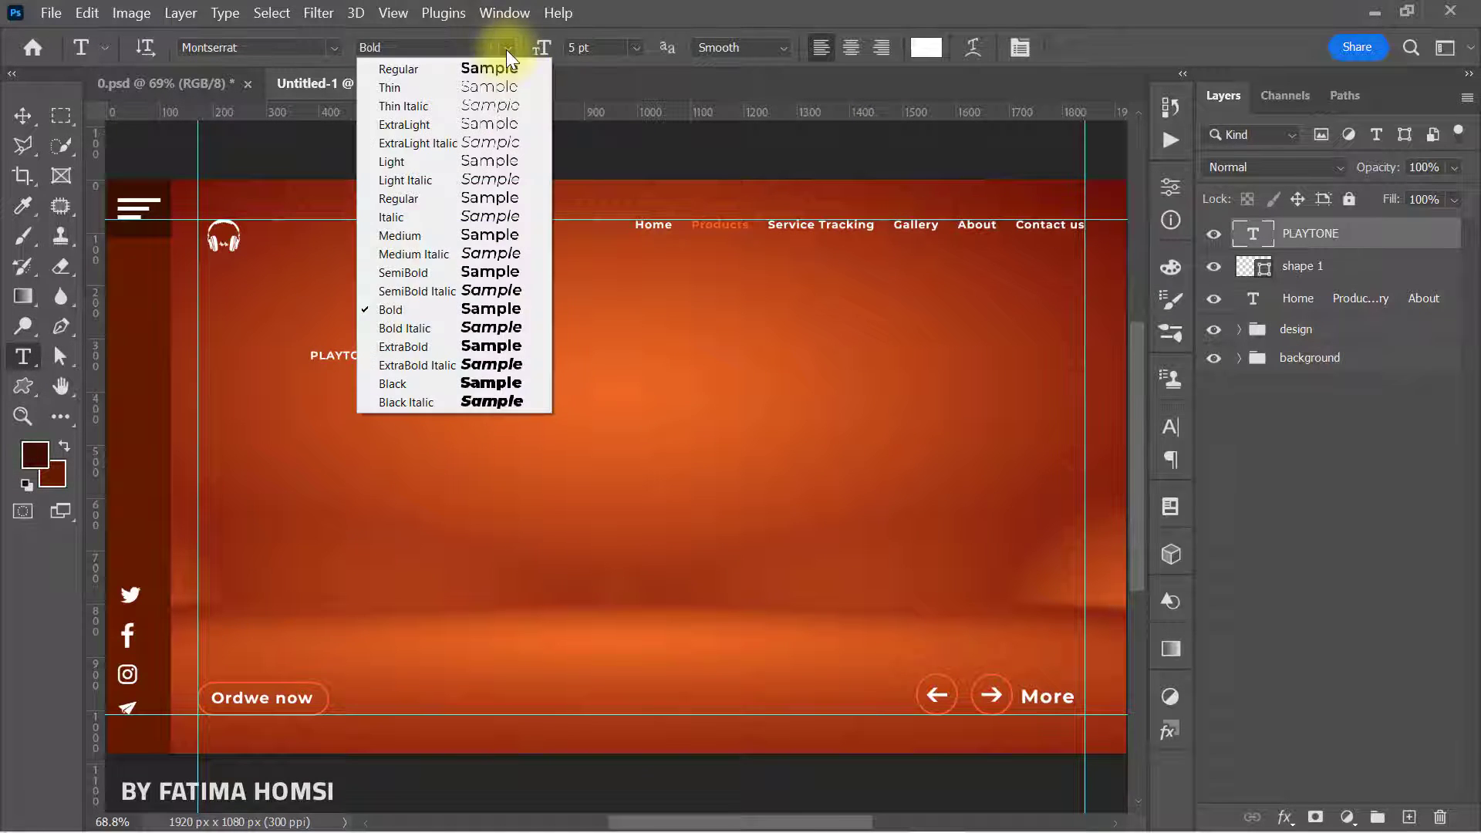
click(480, 383)
Step: Move the headphones flush against the vertical guide just below the upper guide, and place the PLAYTONE text beside them
scroll(200, 224, up, 5)
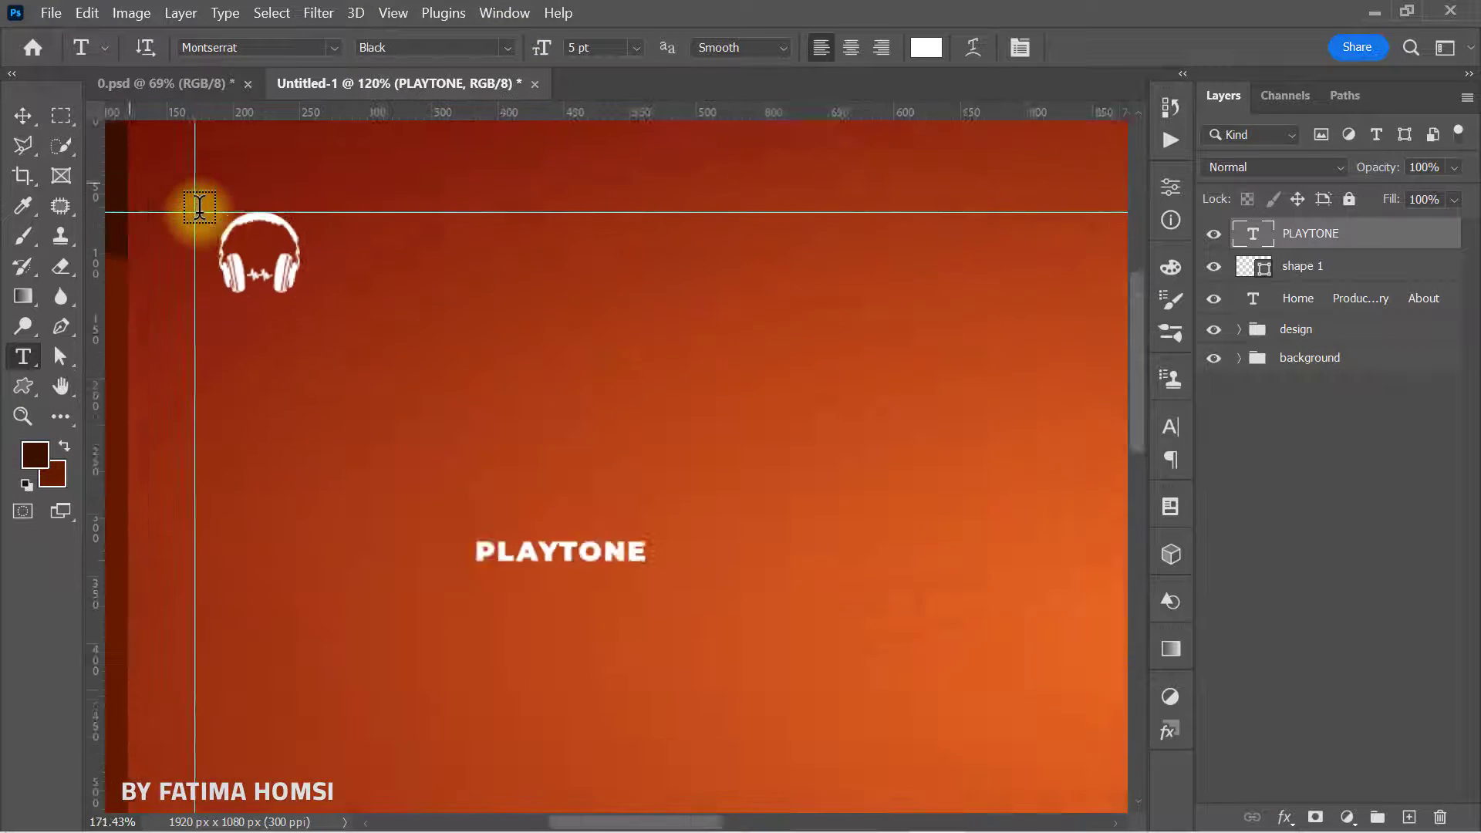
scroll(199, 207, up, 1)
click(22, 116)
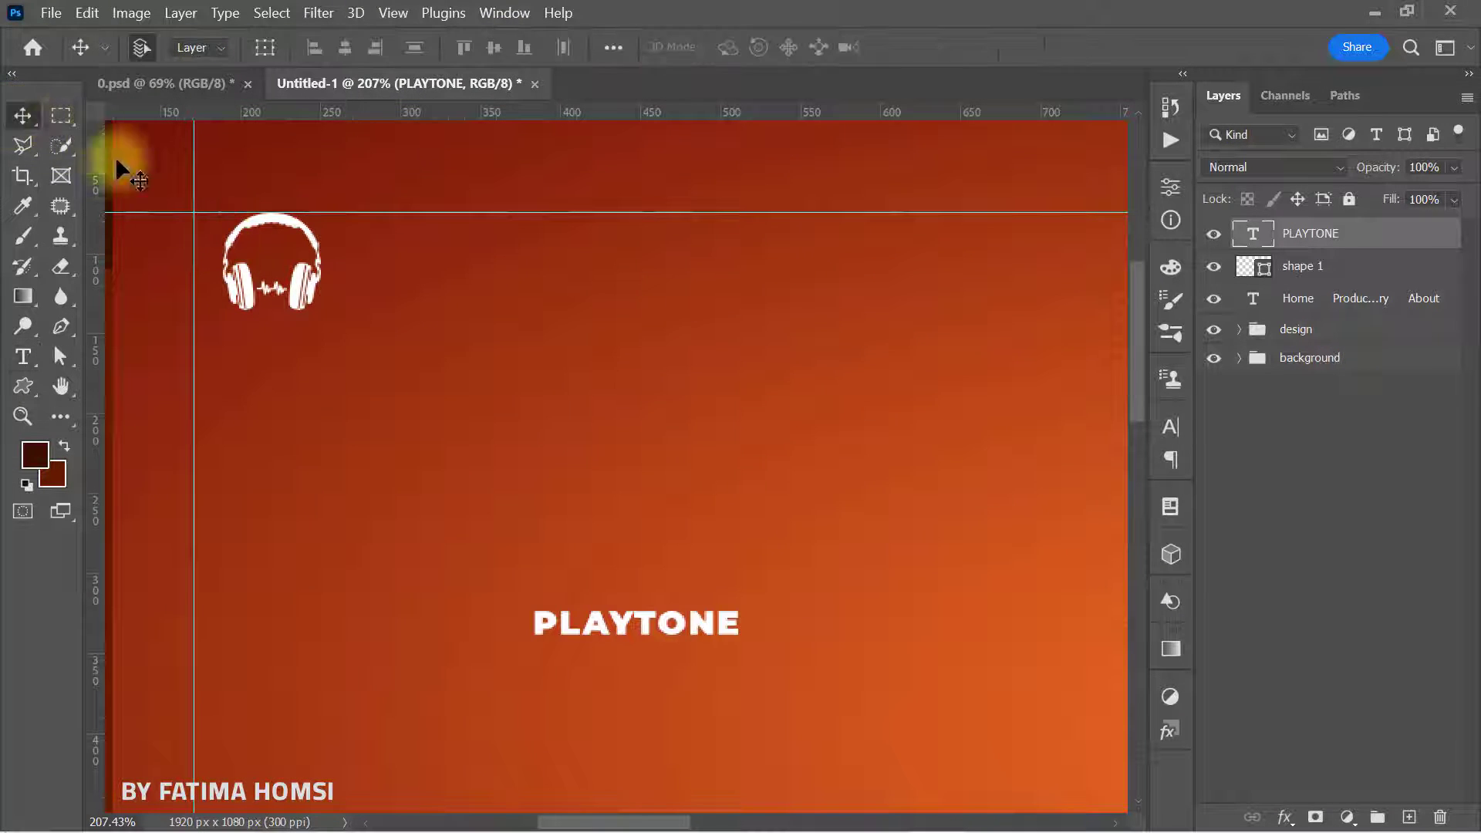
drag(239, 271, 205, 298)
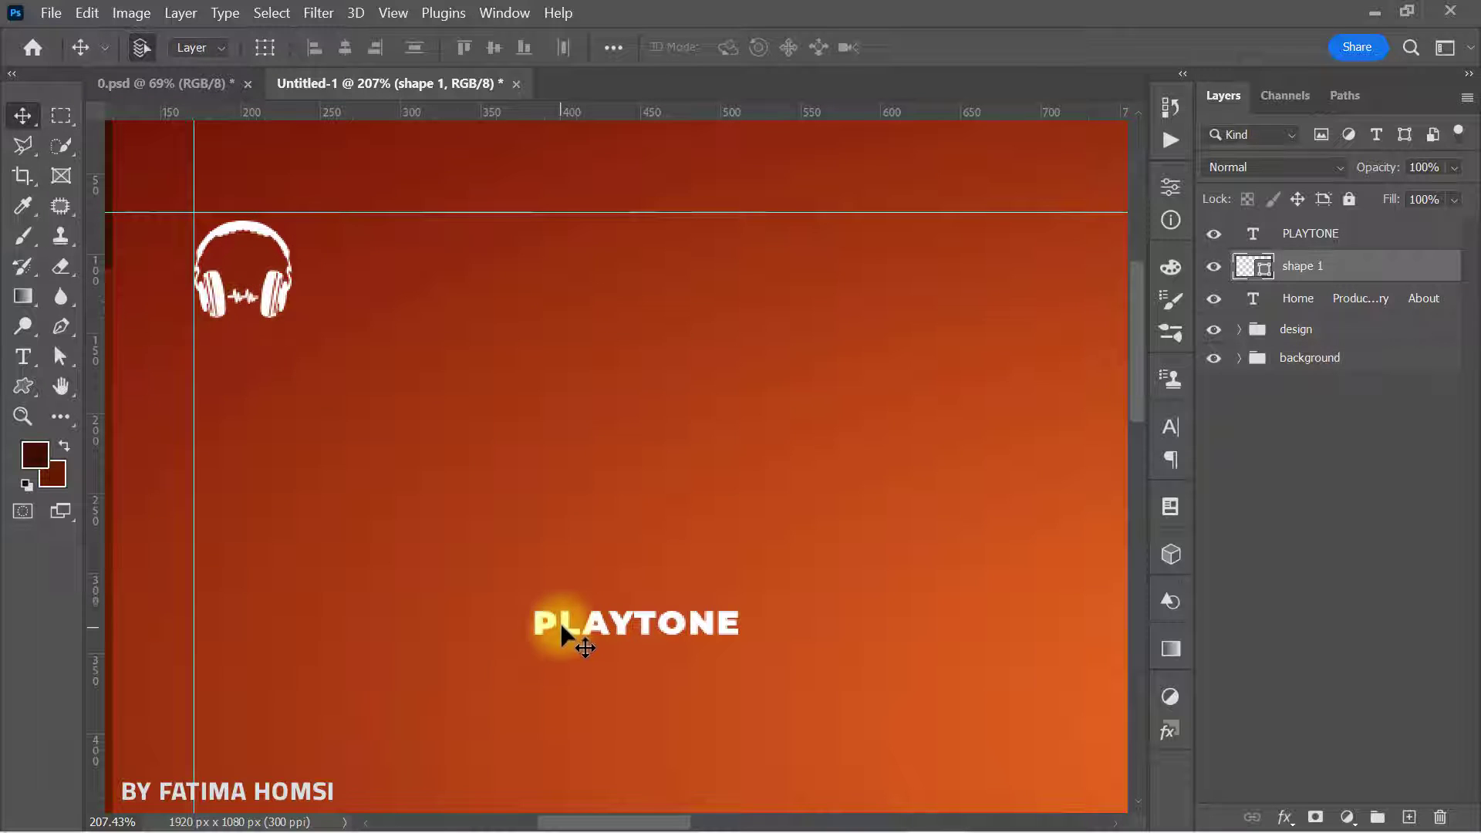
drag(563, 632, 344, 252)
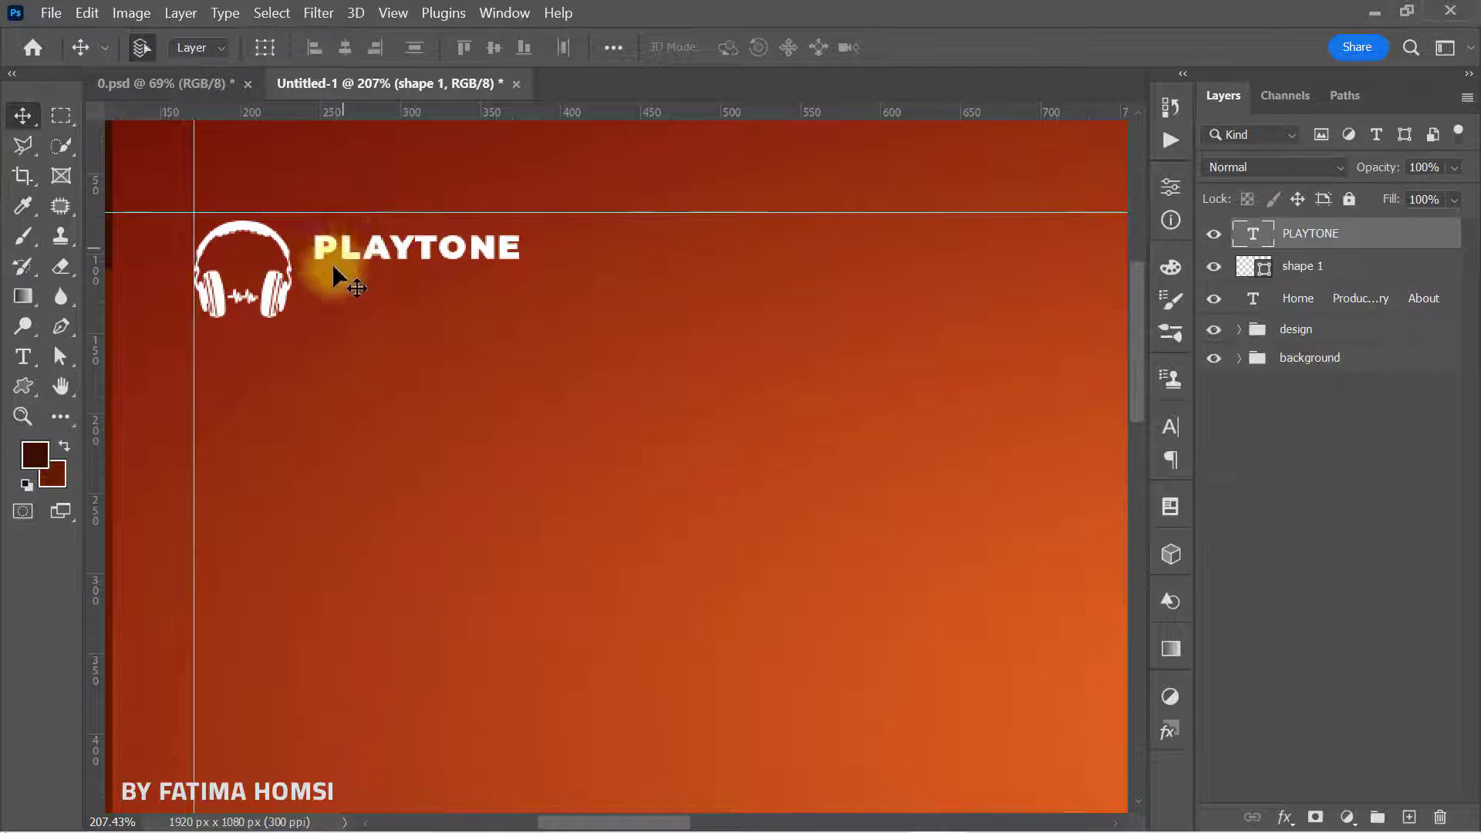
Step: Scale the headphones shape down to about 60.5% and position it just inside the guide corner, level with the PLAYTONE text
click(291, 308)
key(ctrl+t)
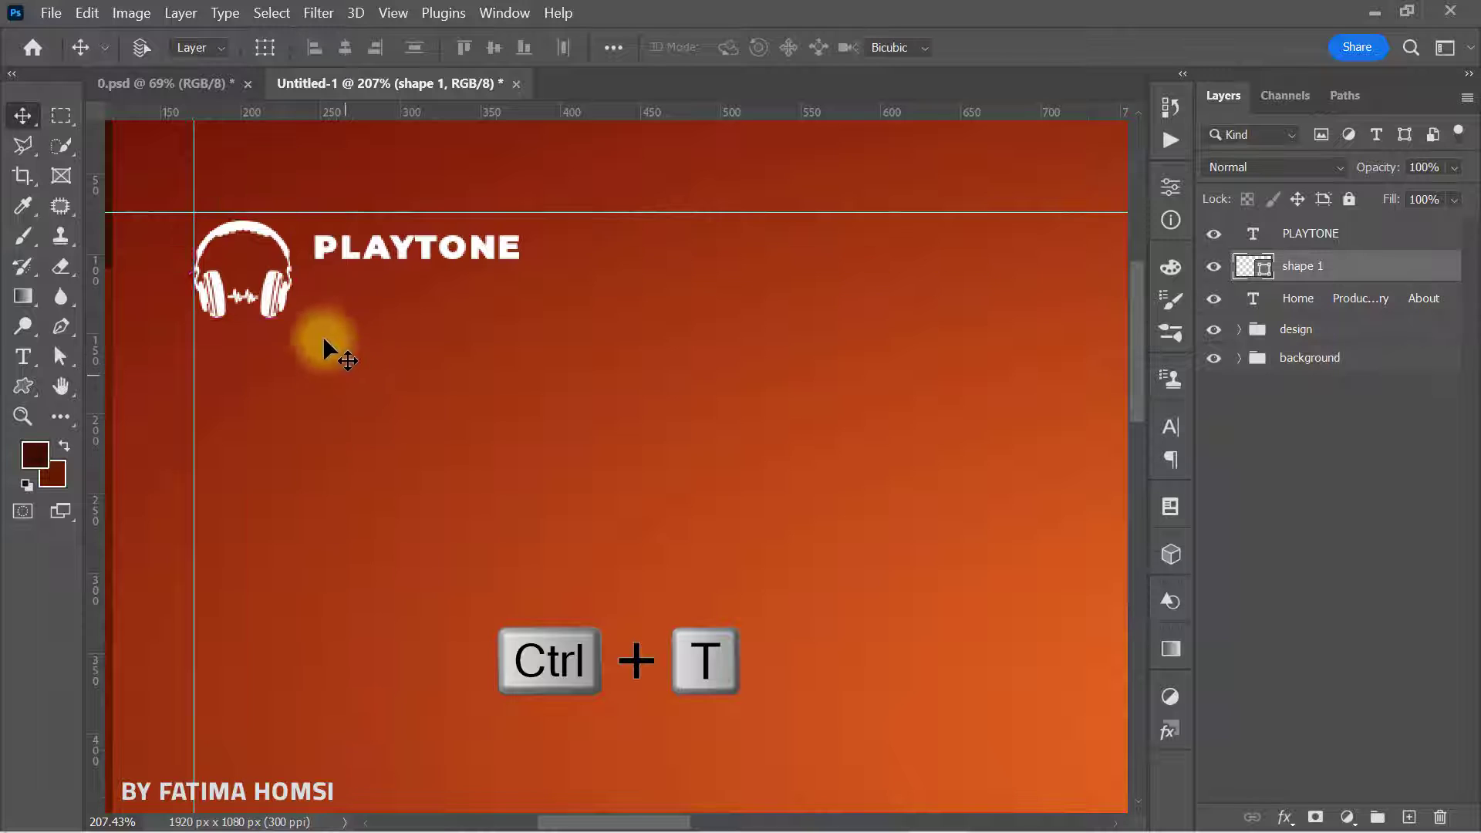
drag(293, 317, 241, 263)
drag(193, 216, 197, 219)
drag(222, 252, 230, 251)
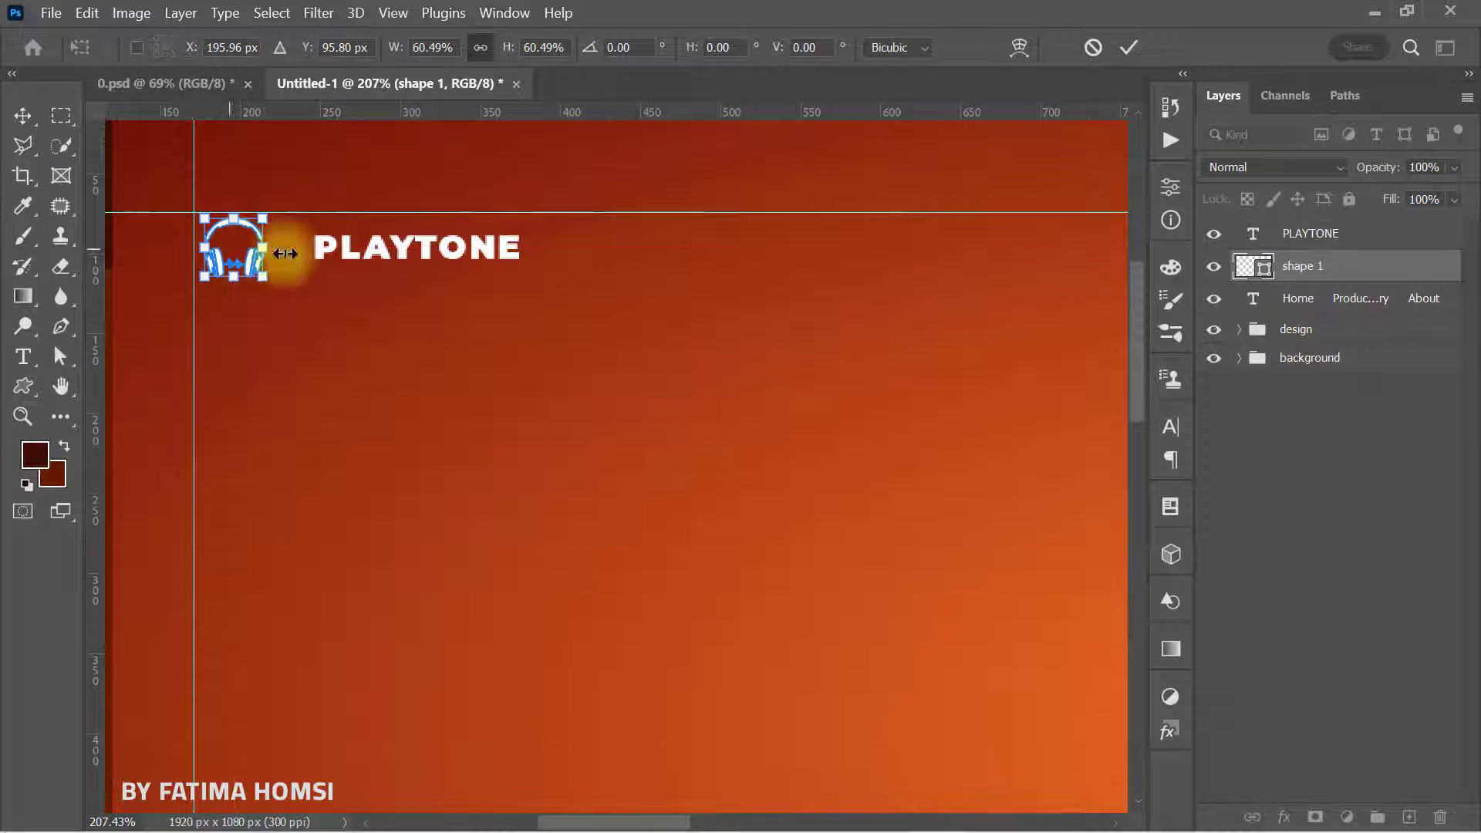
click(1123, 47)
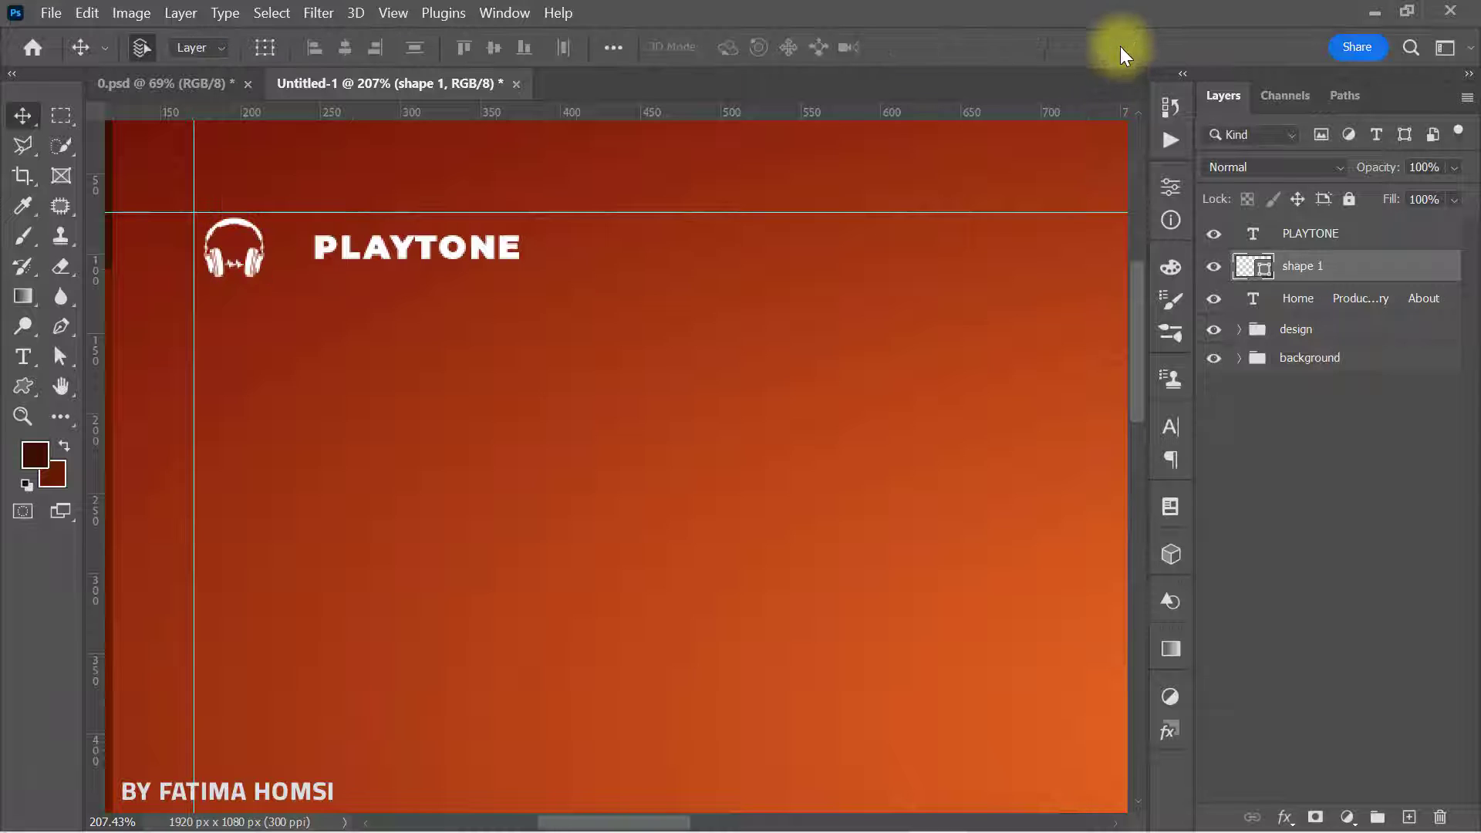
Step: Shift the PLAYTONE text about 17 px closer to the headphones and enlarge it to about 122.5%
drag(320, 248, 298, 250)
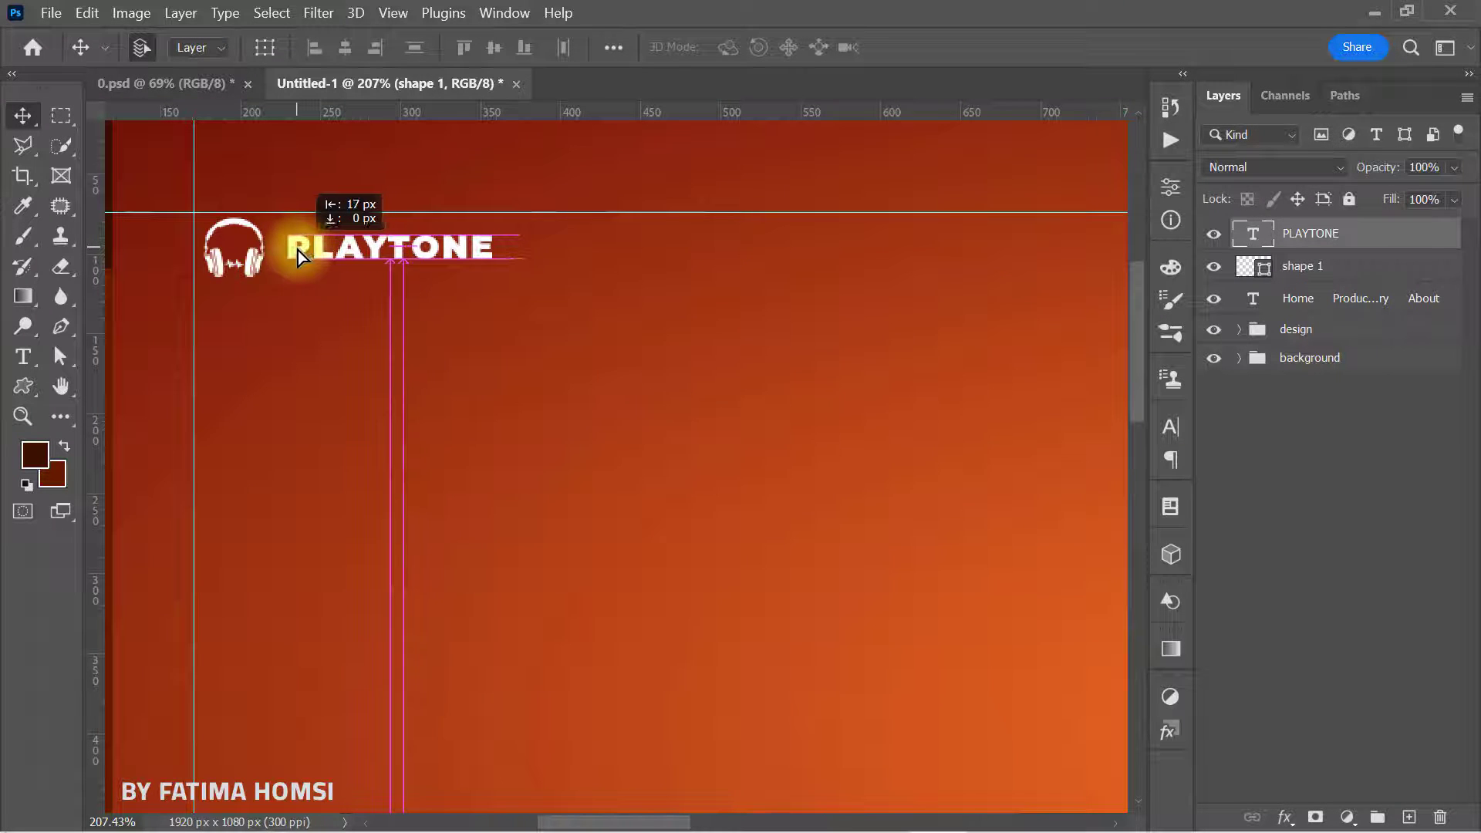
scroll(752, 336, down, 8)
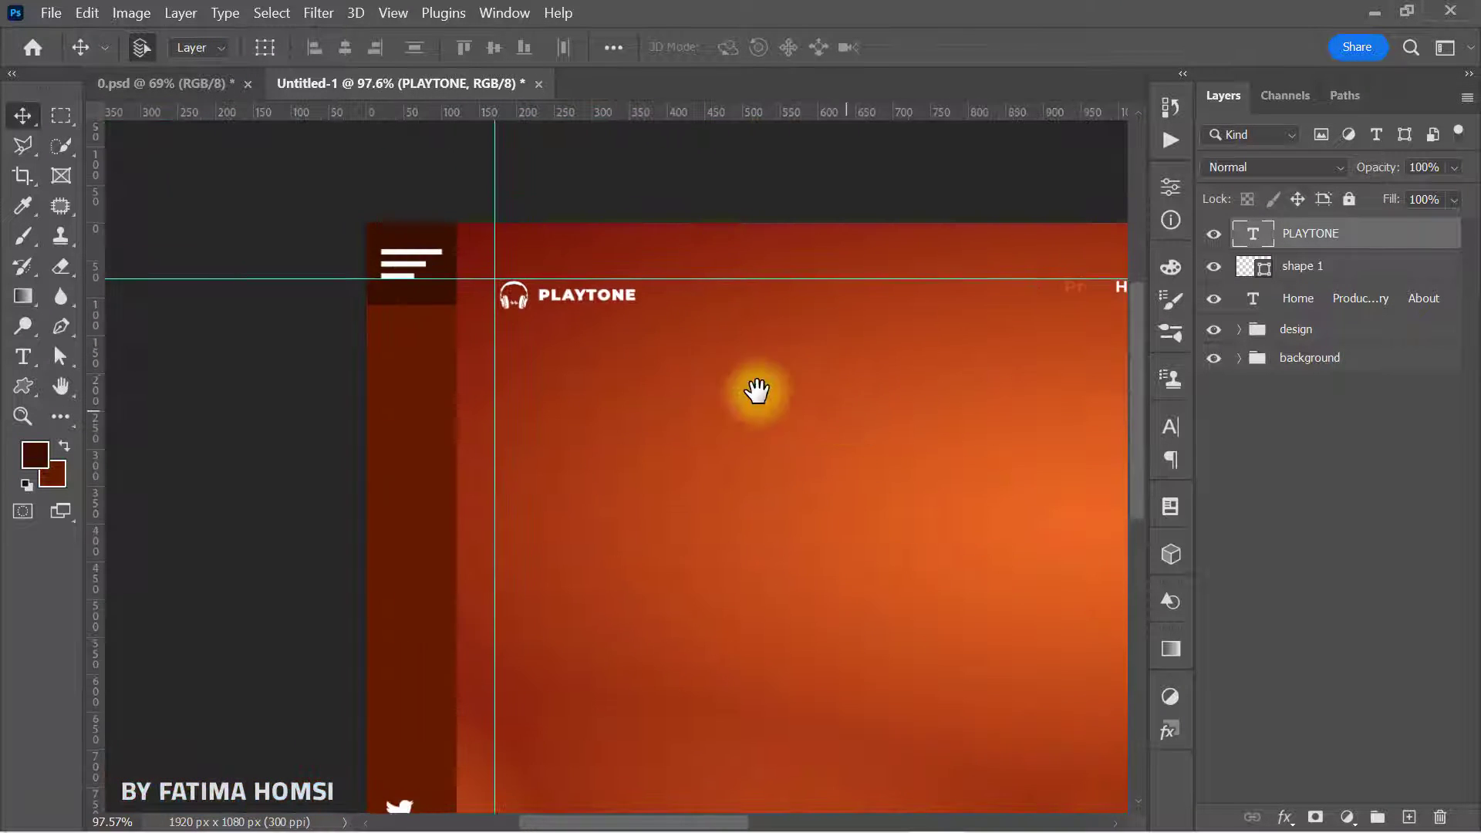
drag(757, 393, 617, 327)
scroll(617, 327, down, 2)
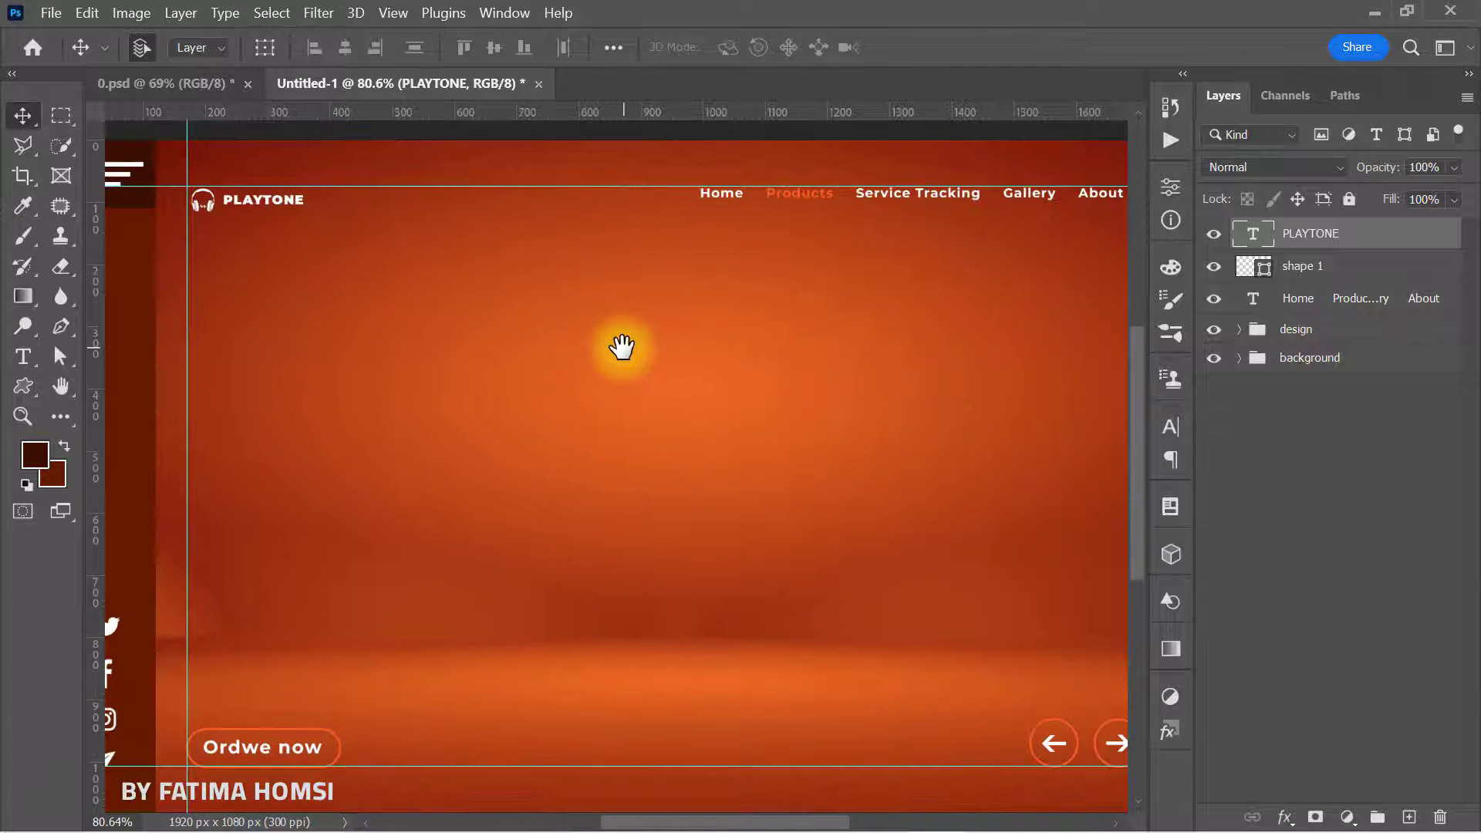
scroll(621, 347, down, 1)
key(ctrl+t)
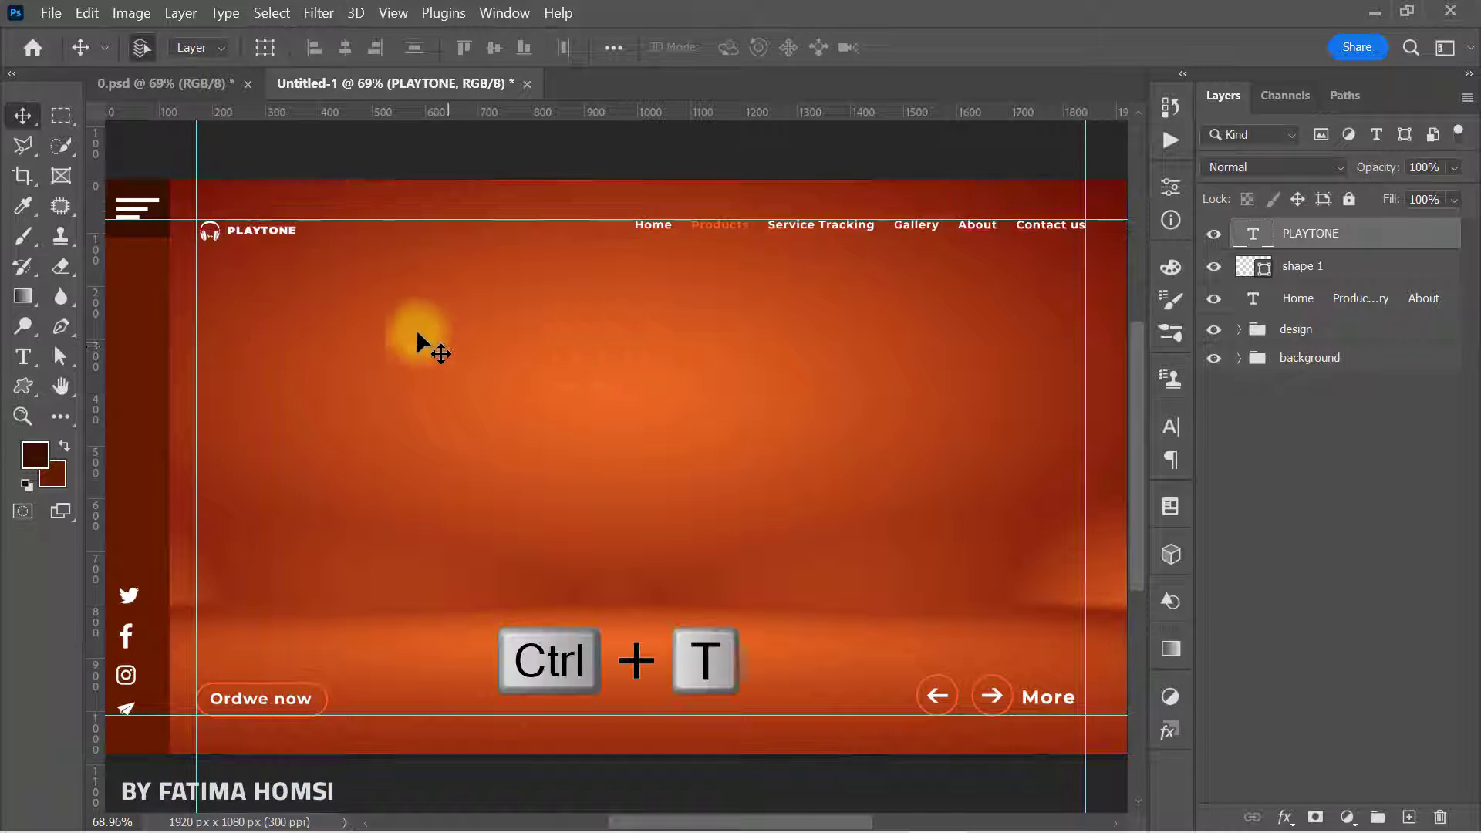
drag(313, 248, 315, 215)
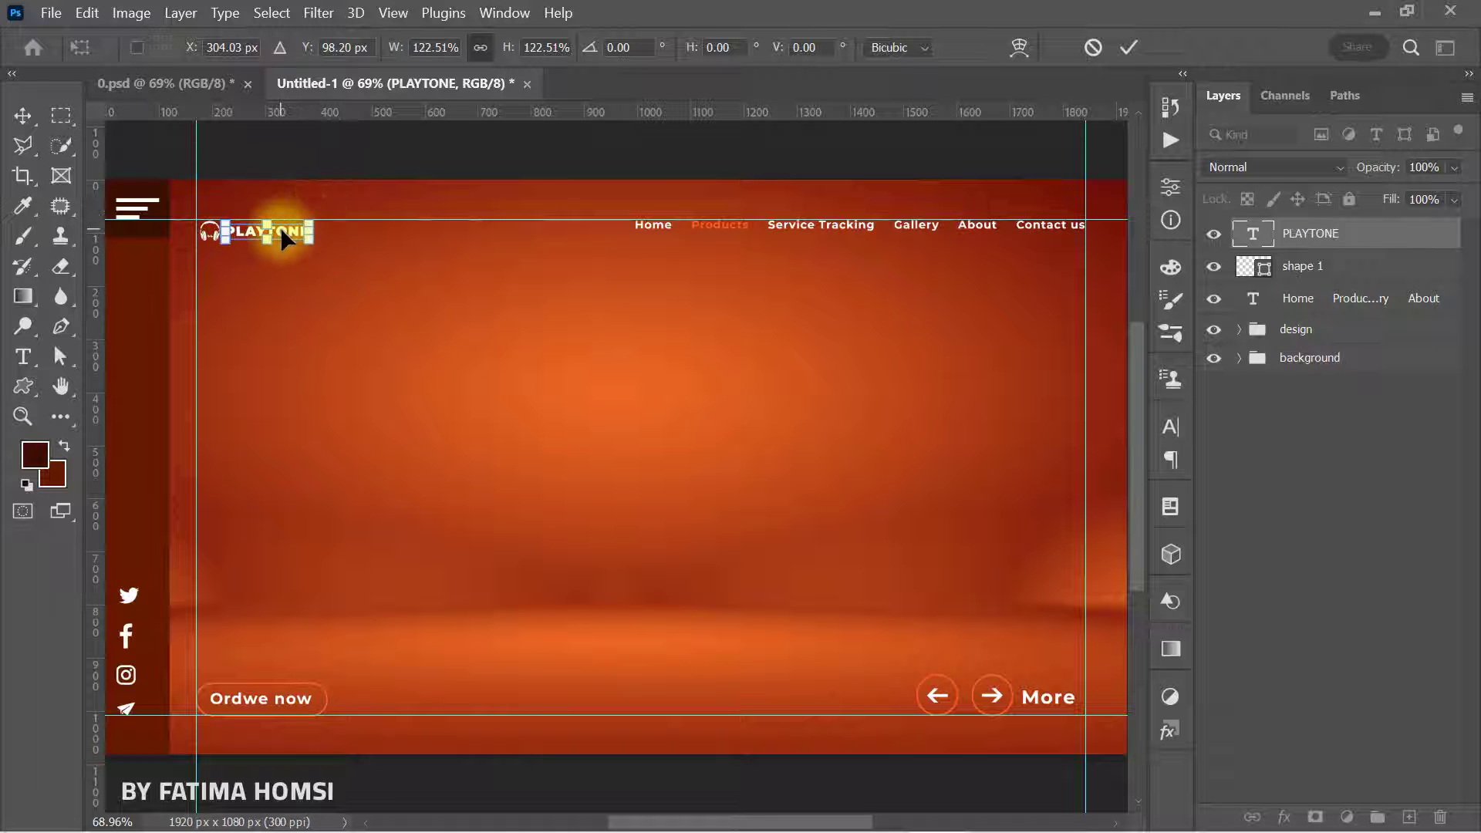
click(1126, 48)
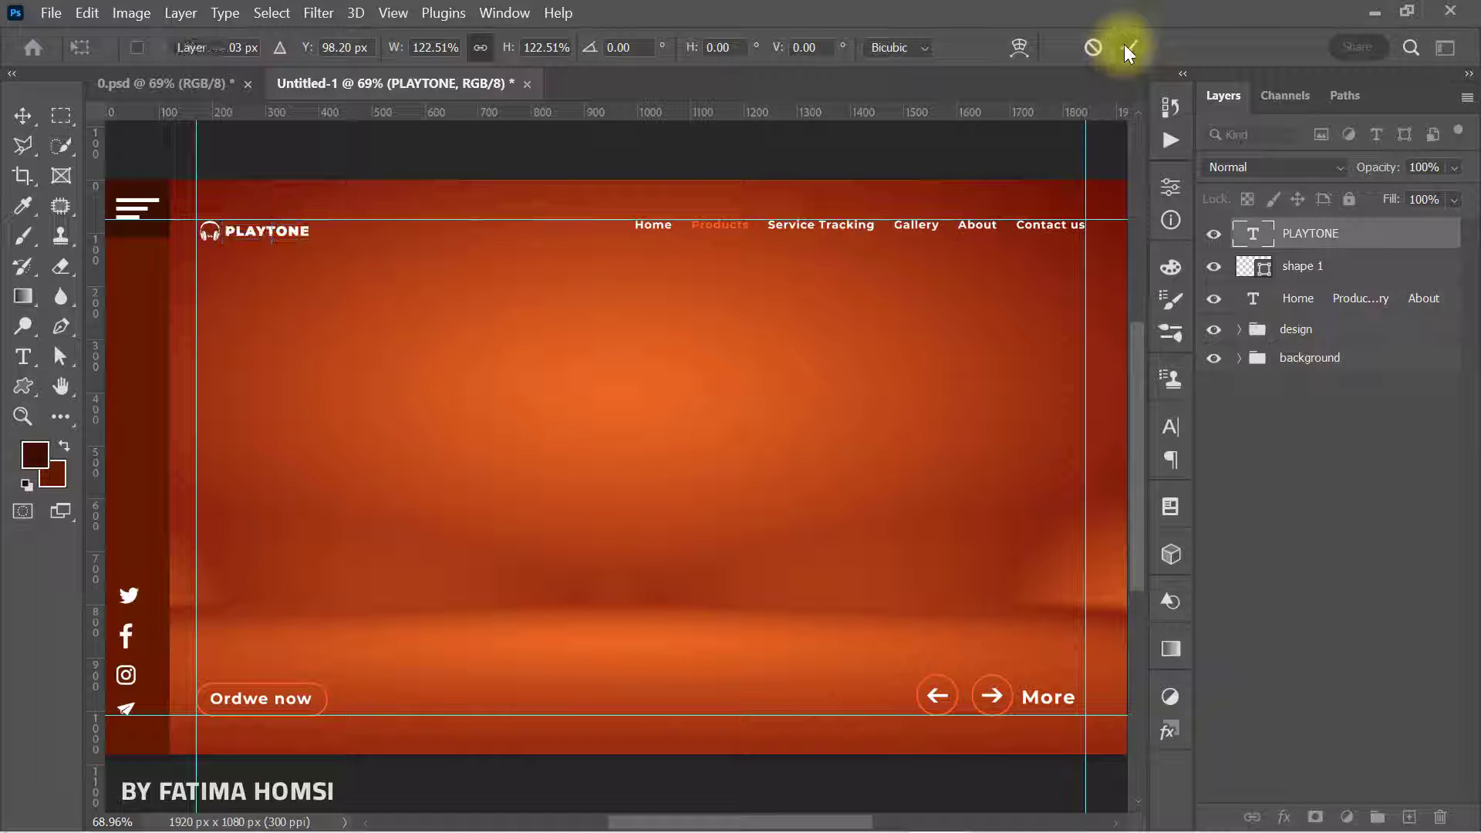
Step: Group the PLAYTONE text and headphones shape layers and name the group "logo"
shift+click(1372, 276)
key(ctrl+g)
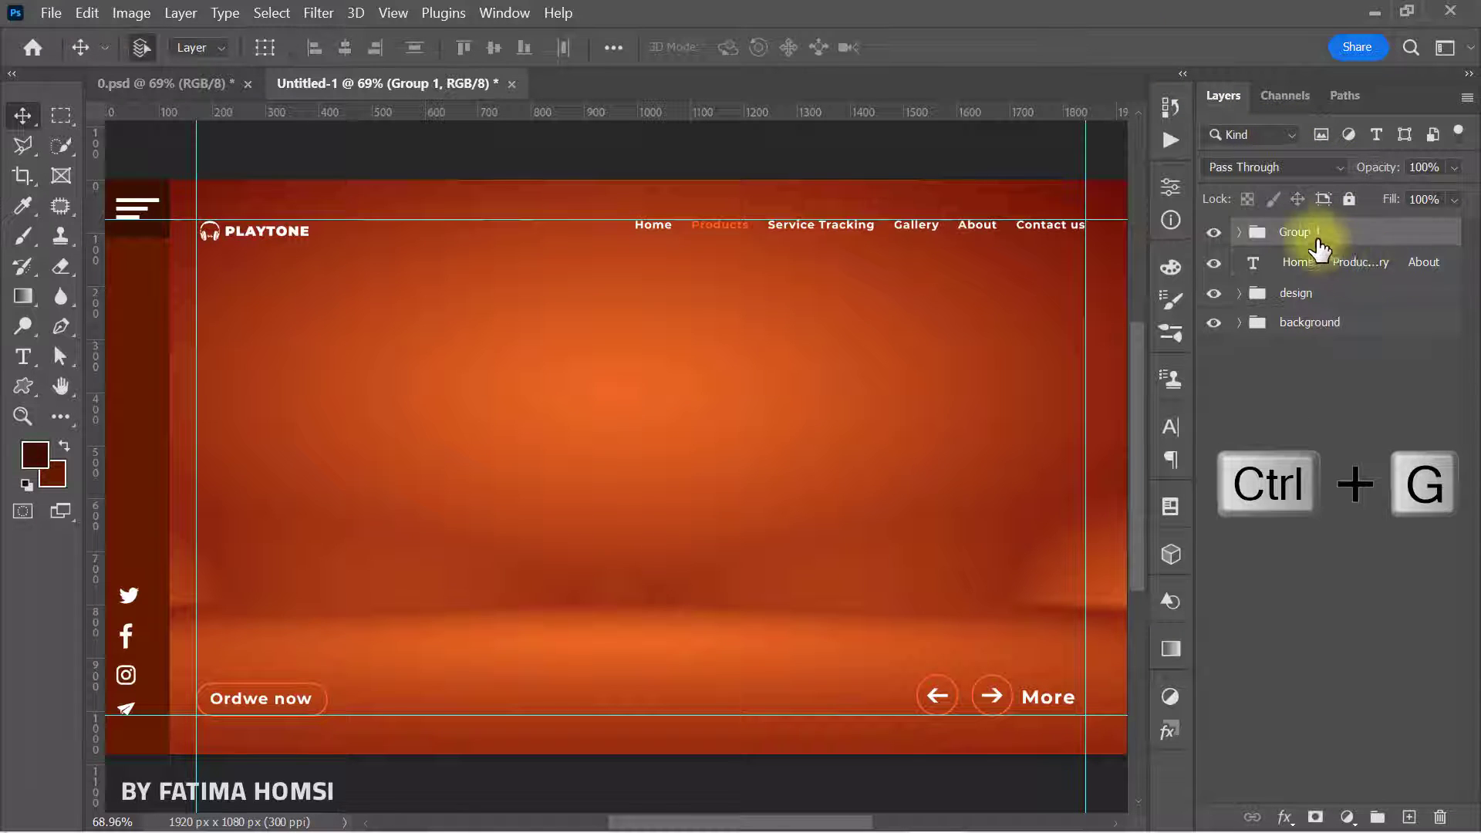
double_click(1316, 233)
text(logo)
key(Return)
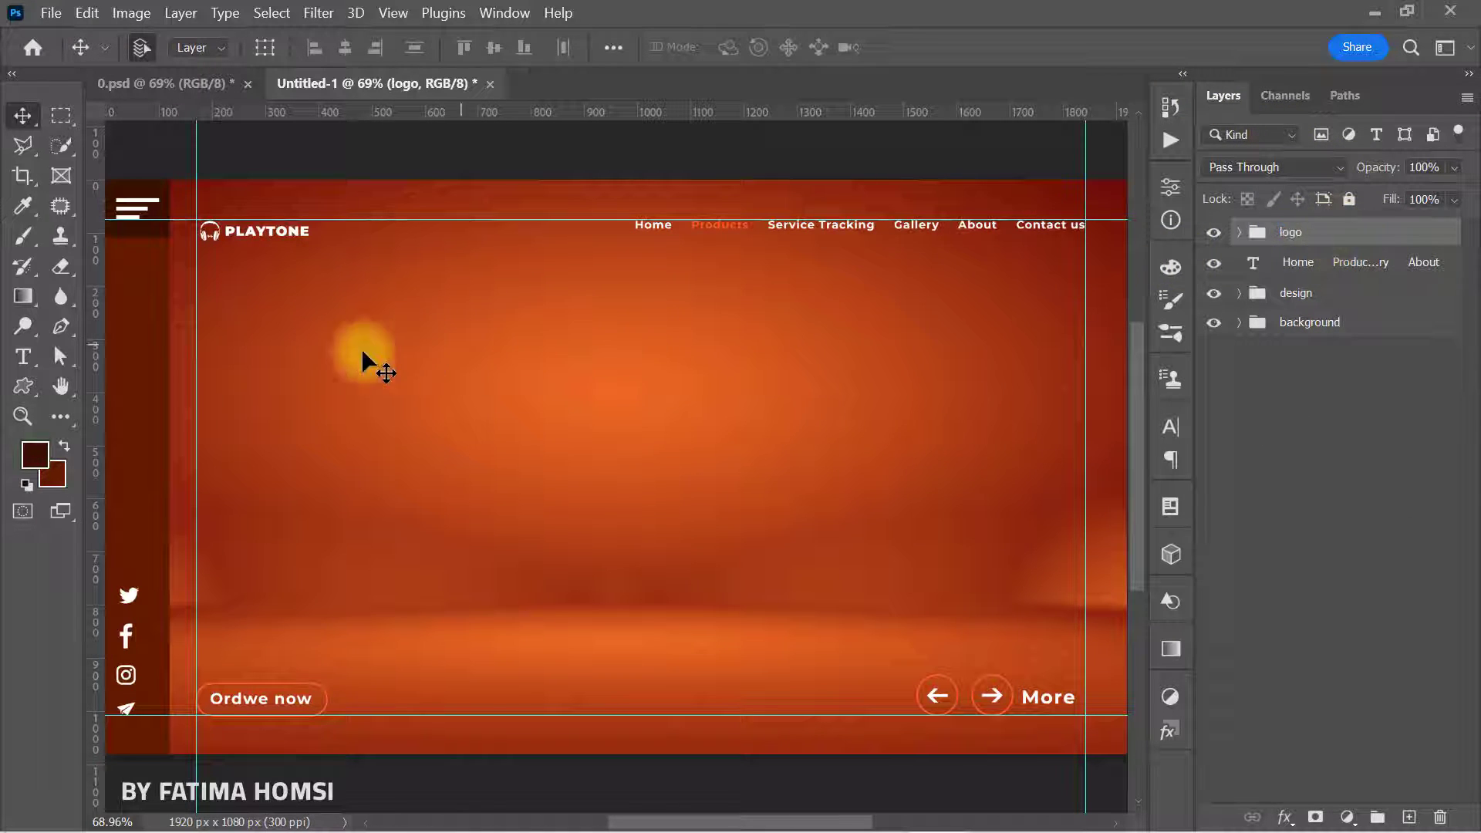
Step: Add the two-line text "NEW ARRIVAL" in white Montserrat Black, 5 pt, below the logo
click(25, 366)
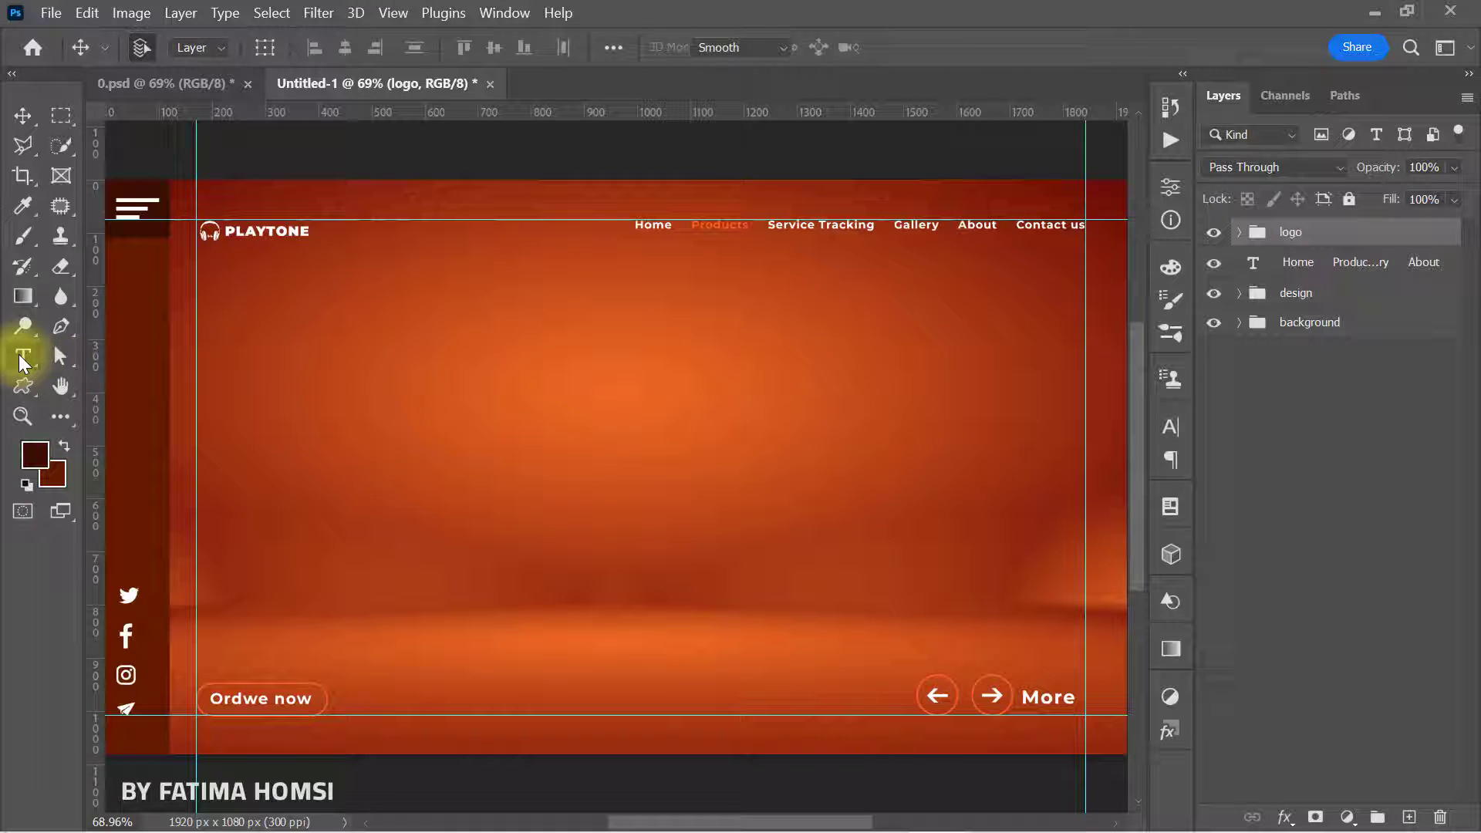
click(309, 378)
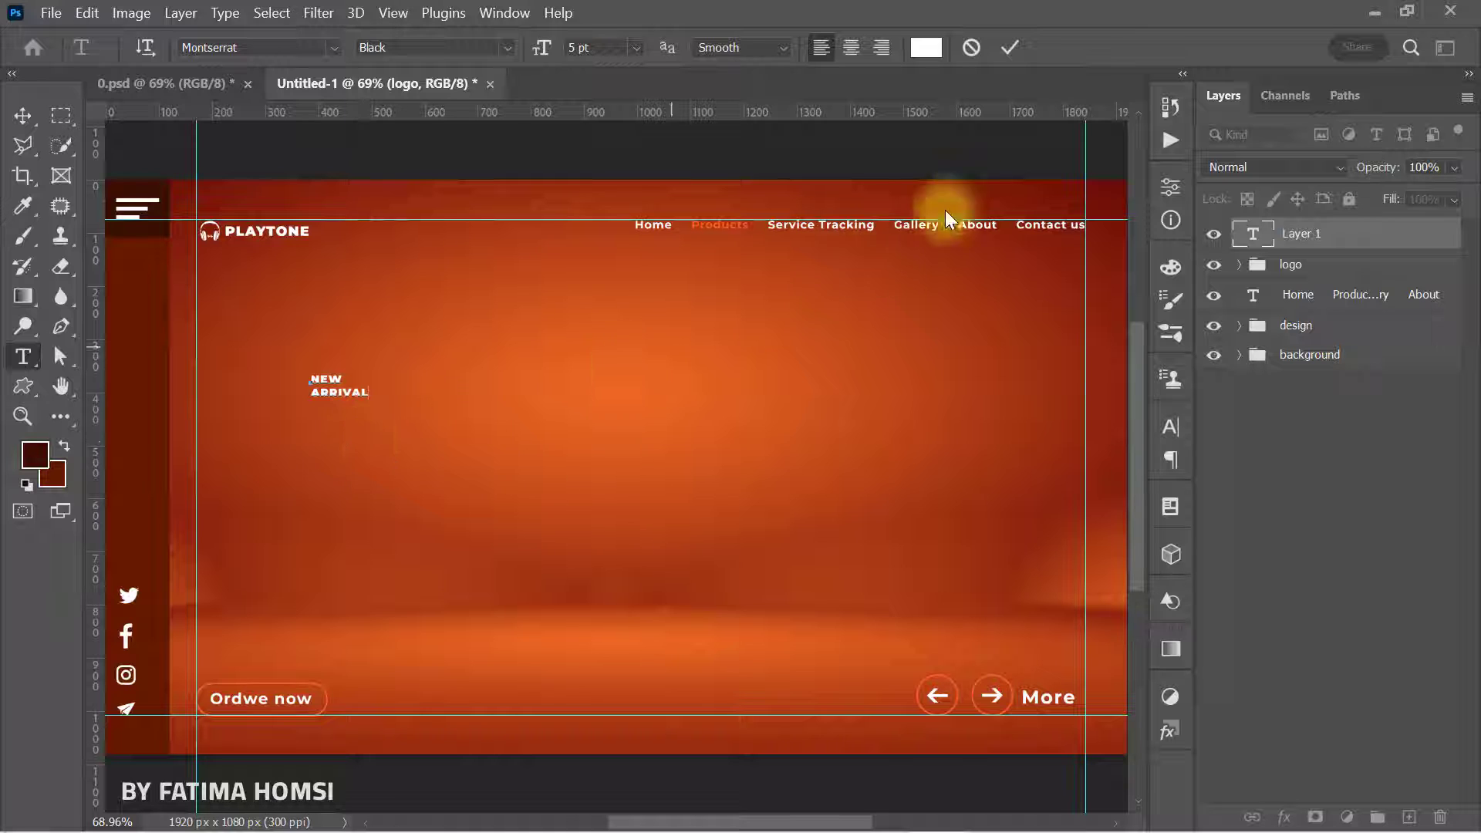
click(1011, 48)
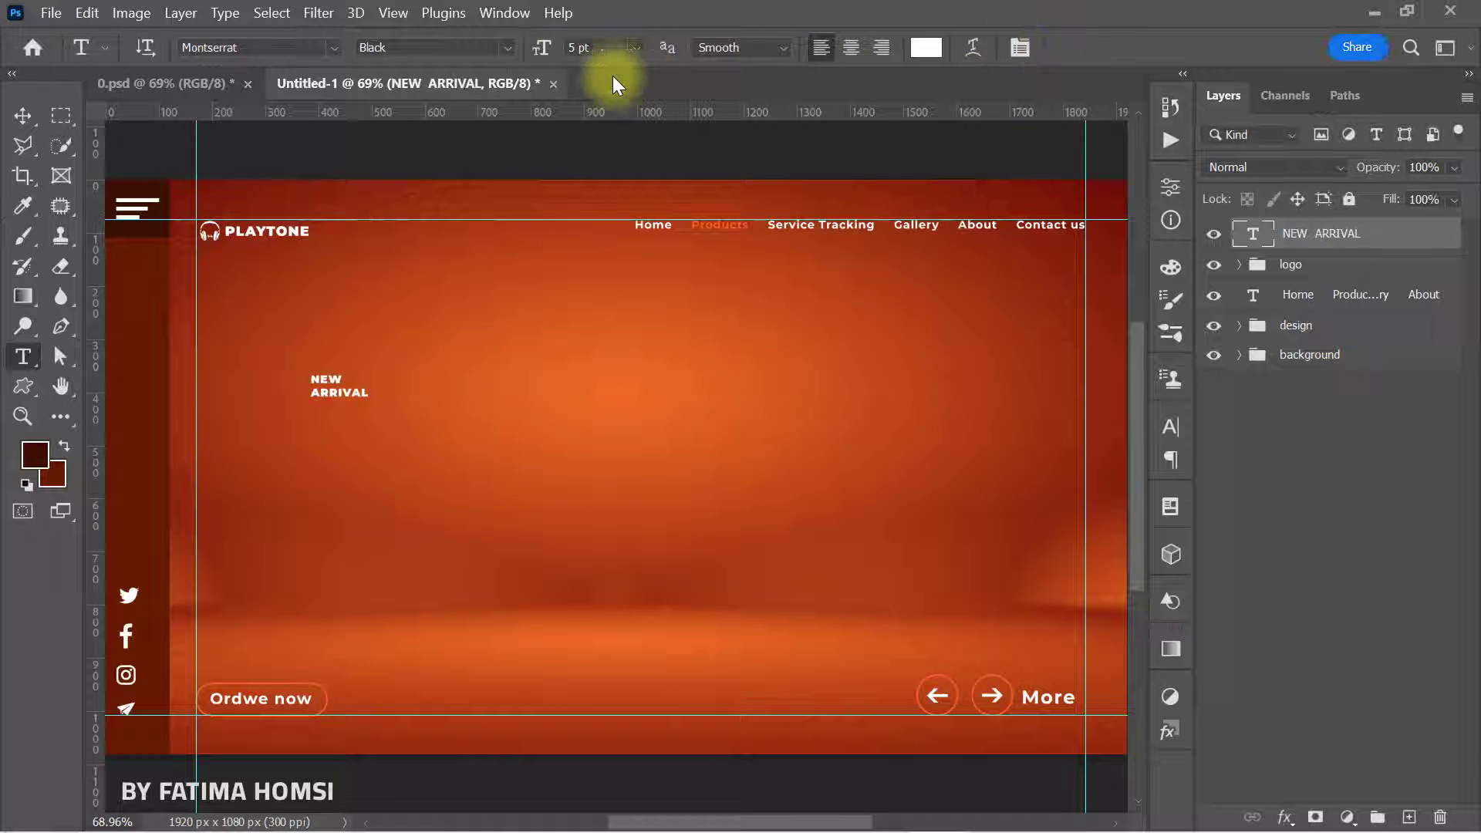
click(503, 45)
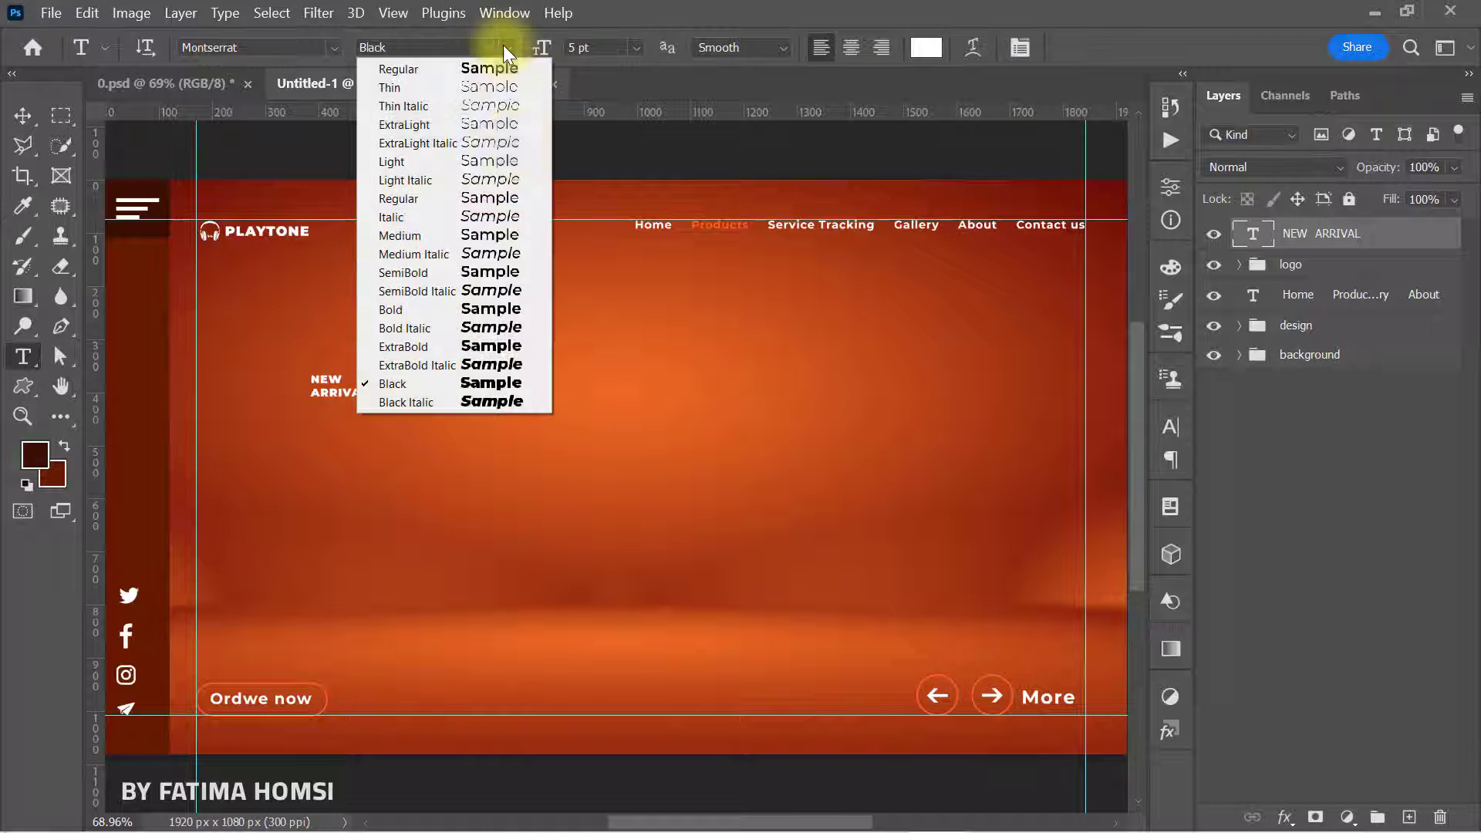
click(509, 381)
Step: Enlarge the NEW ARRIVAL text to about 580% and align its start with the vertical guide beneath the logo
key(ctrl+t)
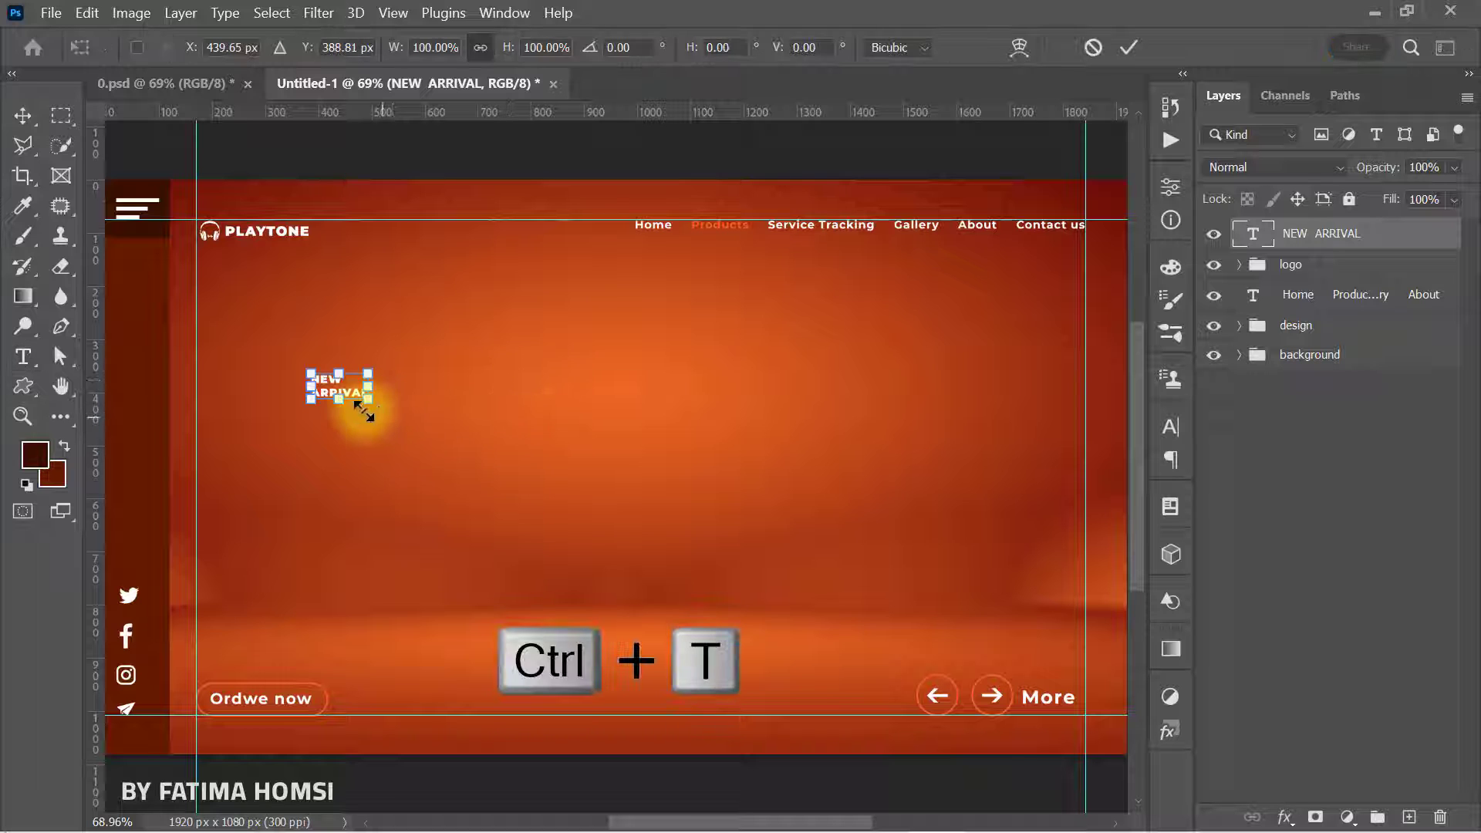
drag(369, 399, 509, 433)
drag(342, 376, 359, 376)
drag(513, 318, 536, 307)
mouse_move(386, 363)
mouse_down()
mouse_move(397, 370)
mouse_move(388, 360)
mouse_up()
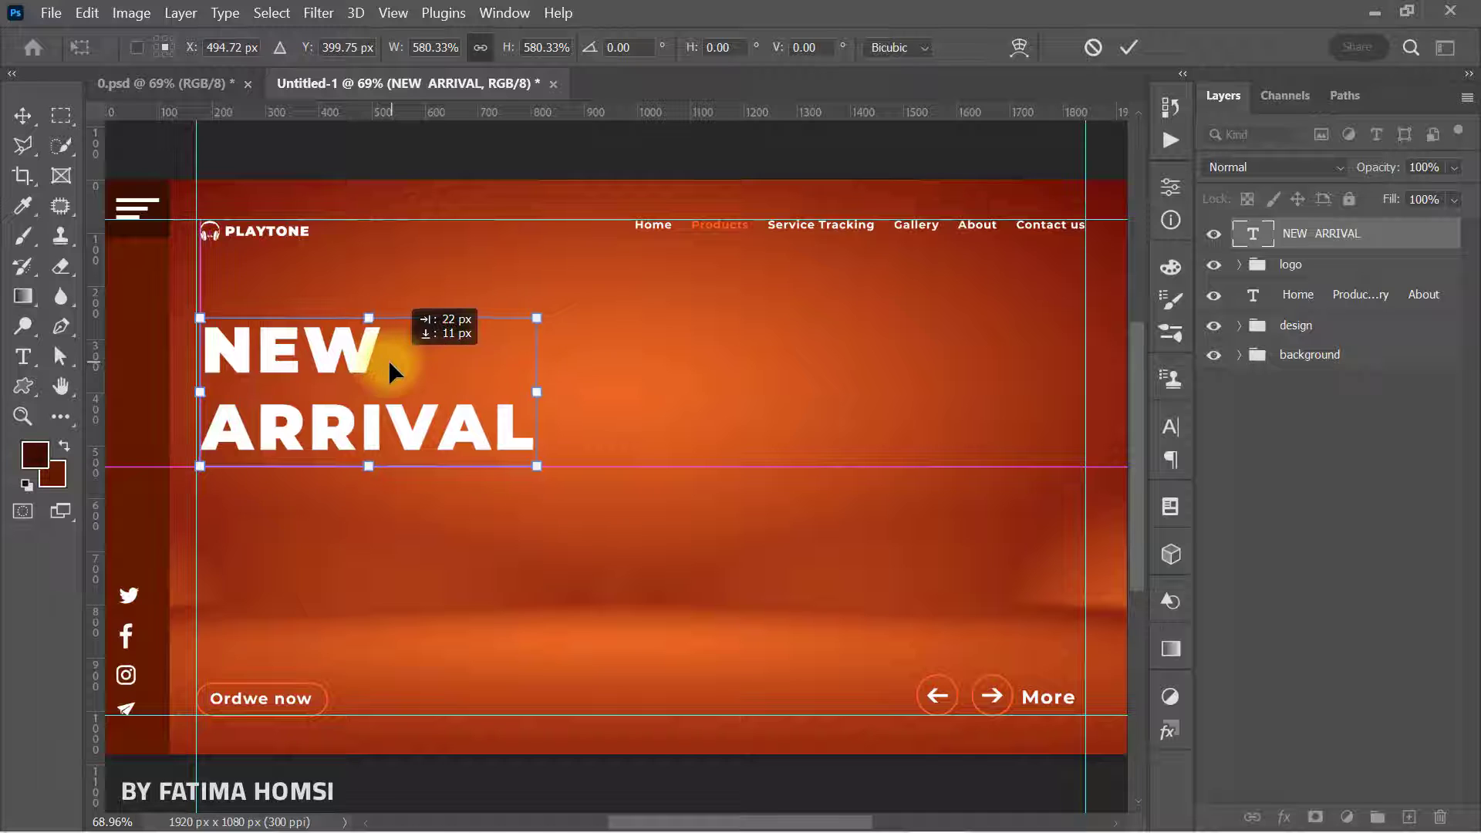
click(1129, 47)
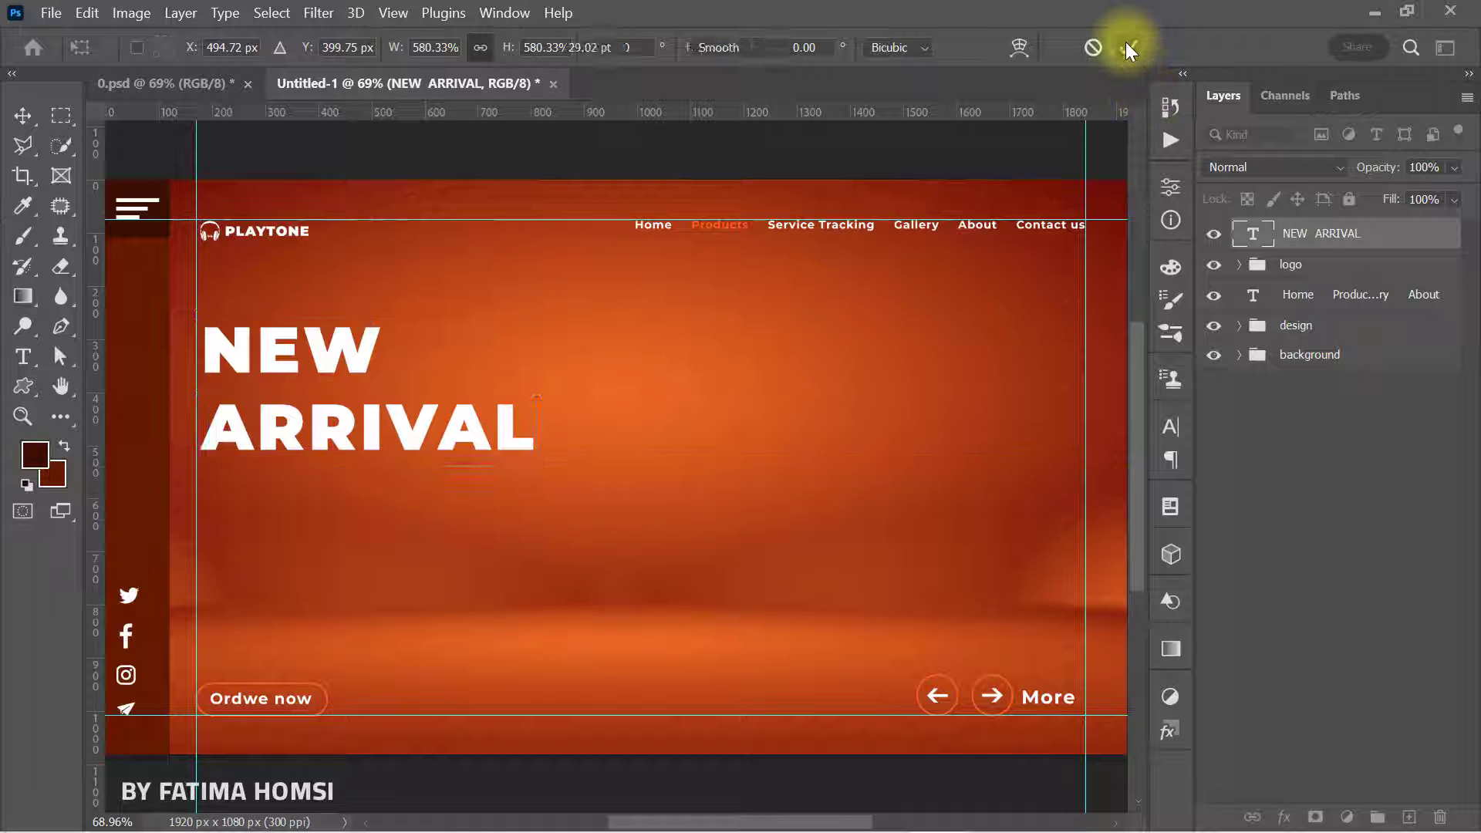
click(23, 116)
drag(247, 360, 242, 360)
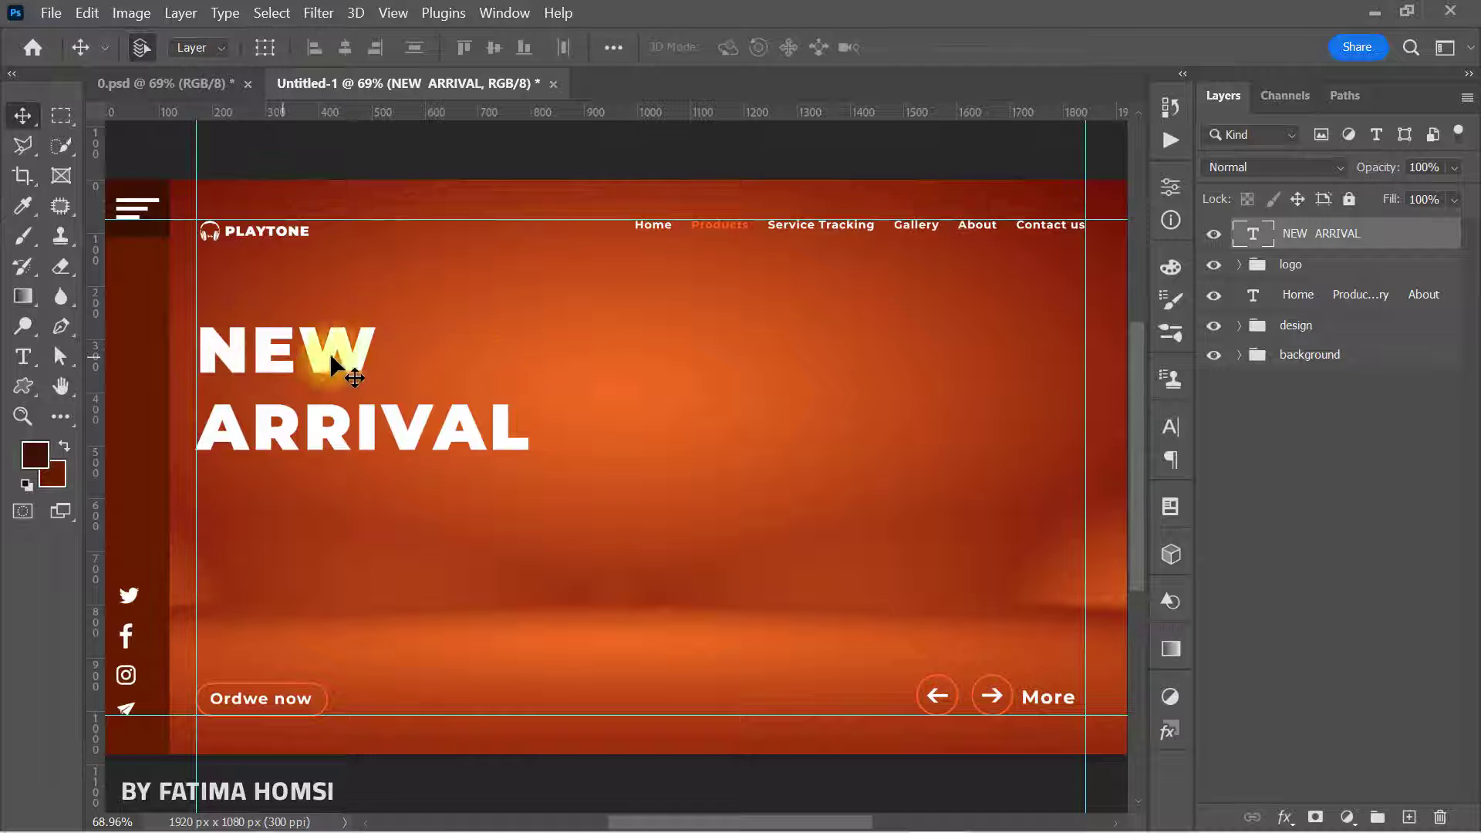
Step: Set the character tracking of the NEW ARRIVAL text to 0
click(1171, 219)
click(957, 183)
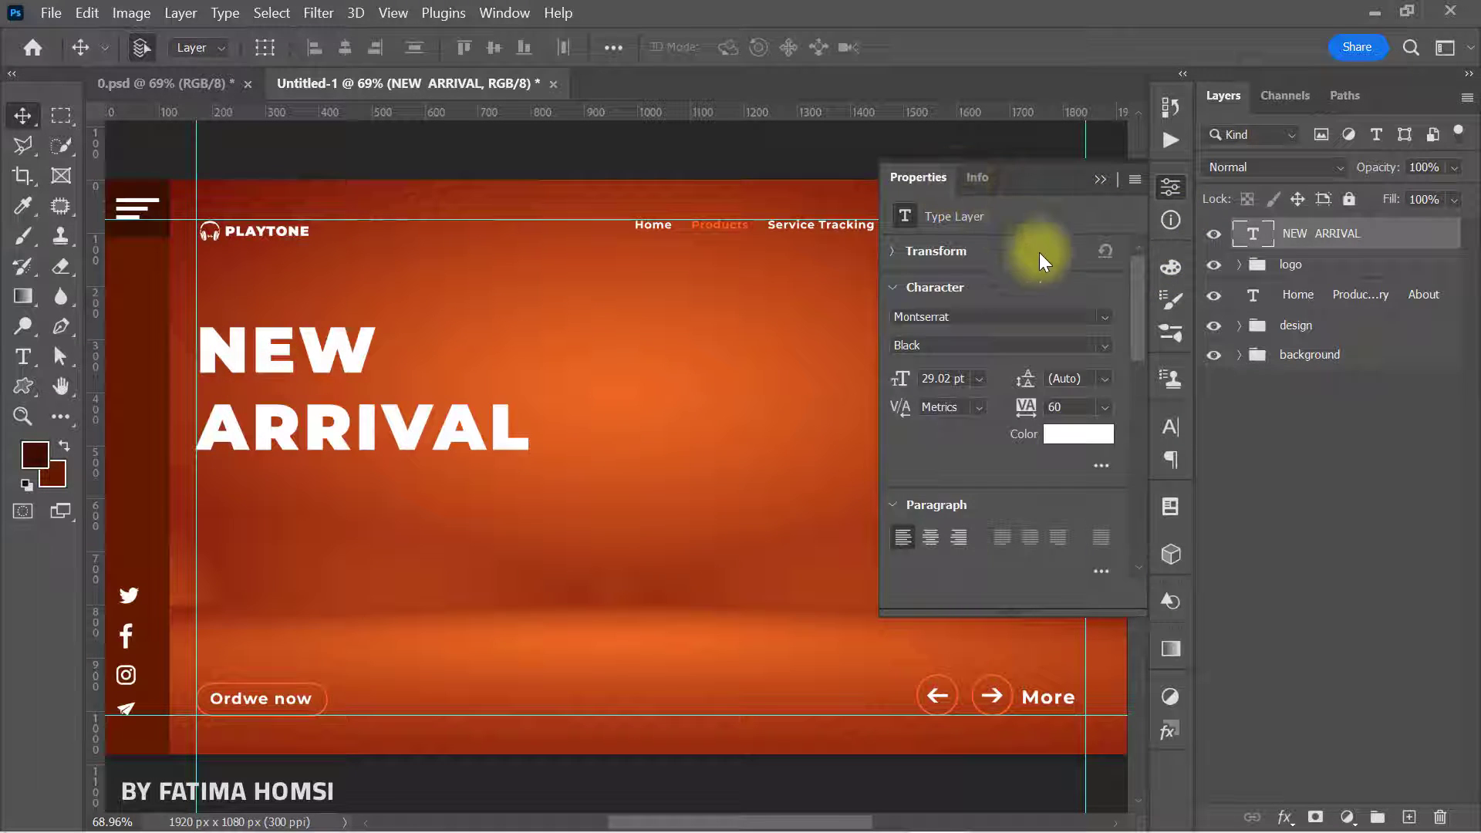
click(1101, 405)
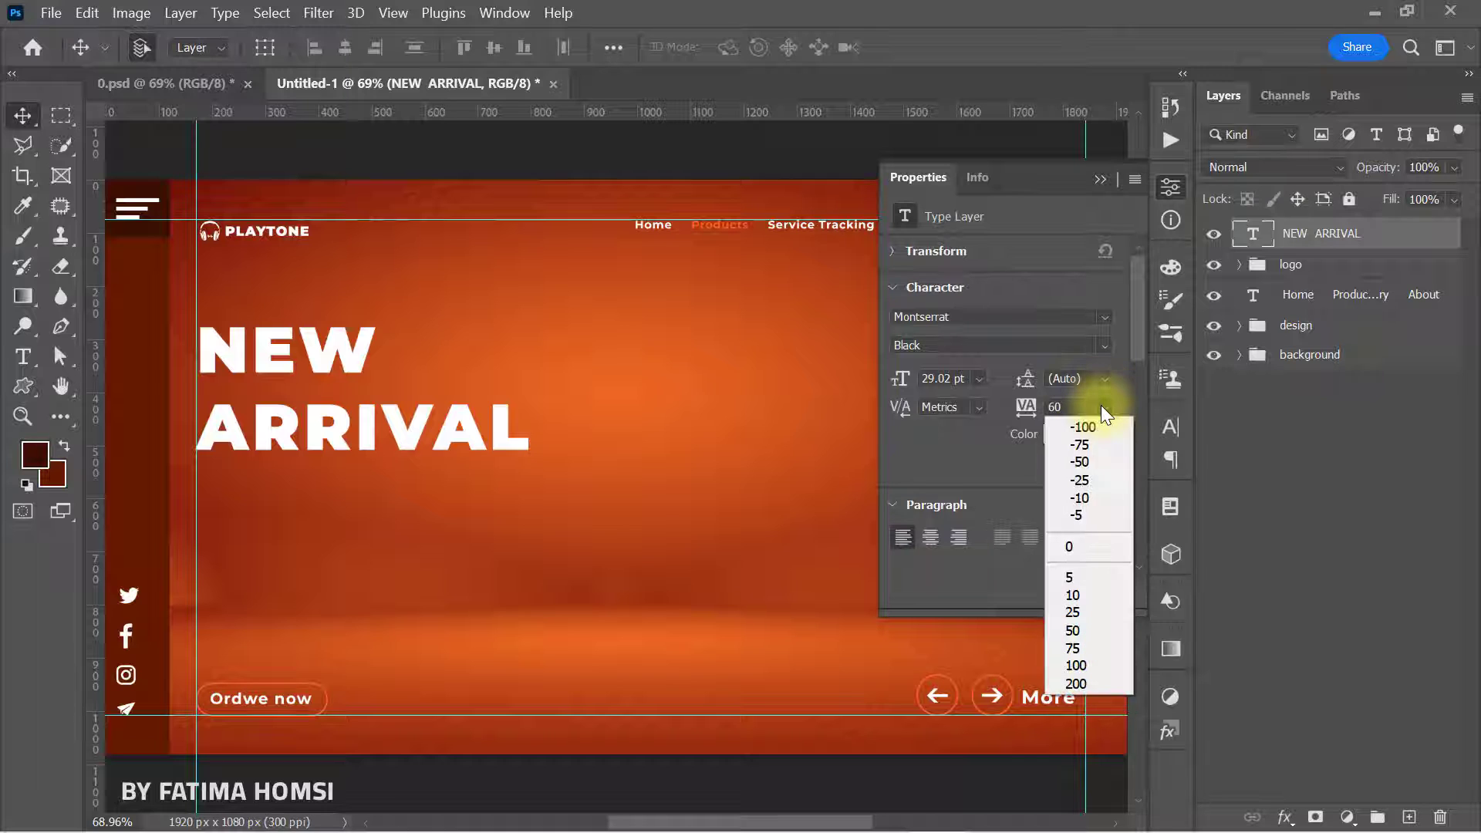
click(1104, 546)
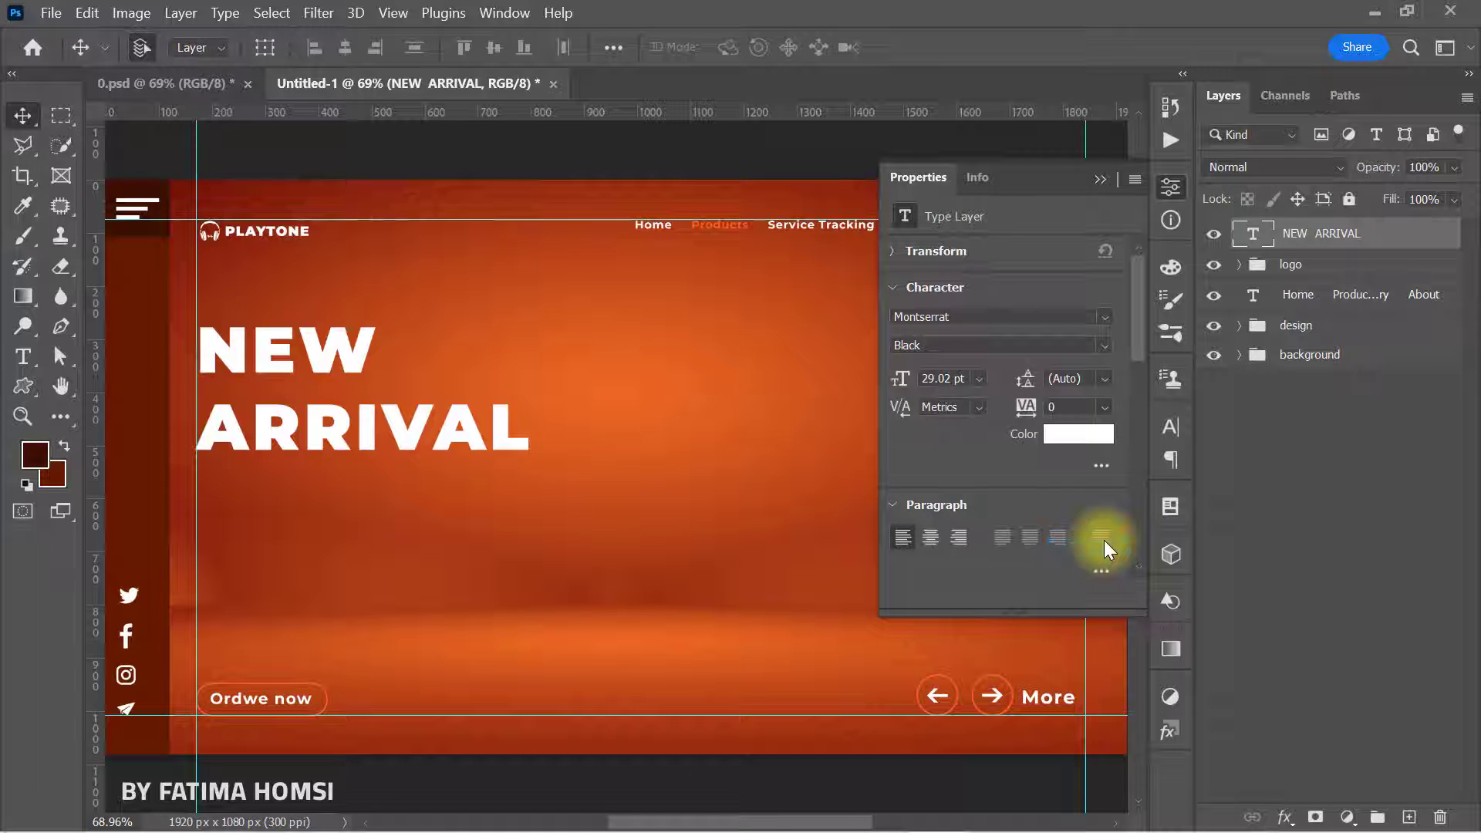
click(1100, 179)
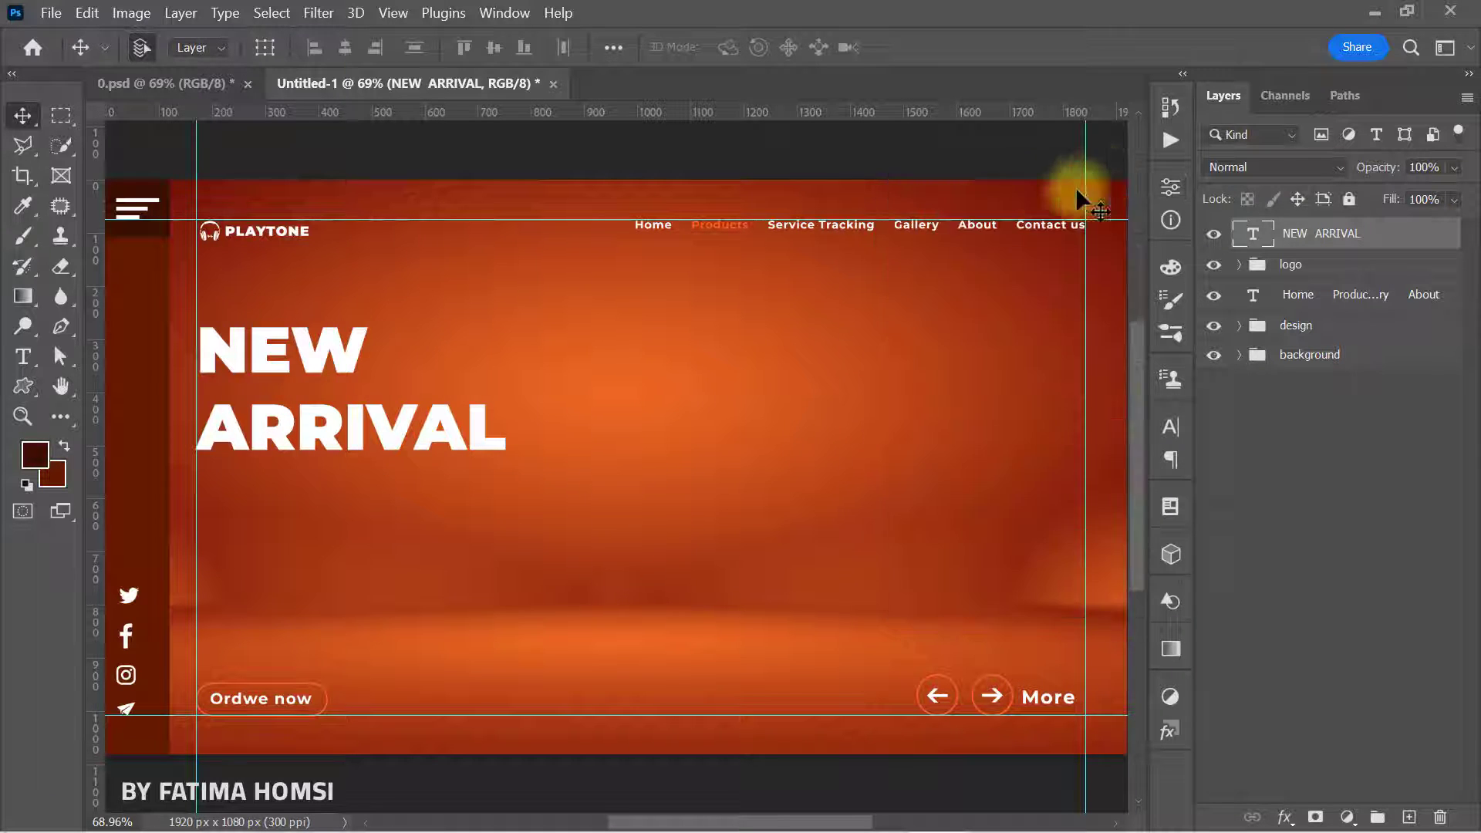
Step: Add the single-line text "LOREM IPSUM IS SIMPLY SIT MORE DUMMY TEXT" below the headline in white Montserrat Bold, 5.95 pt
click(24, 358)
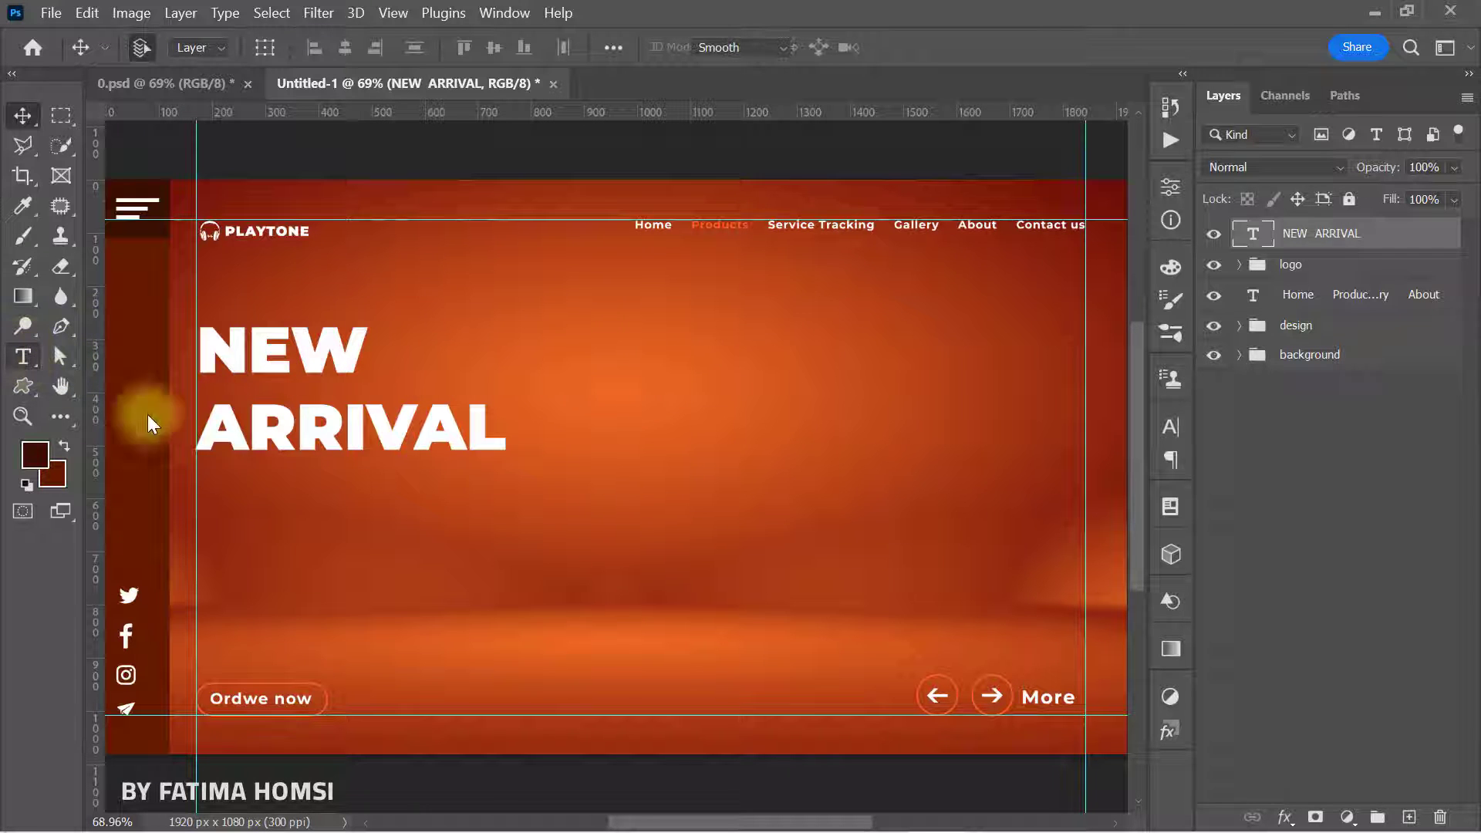
click(311, 567)
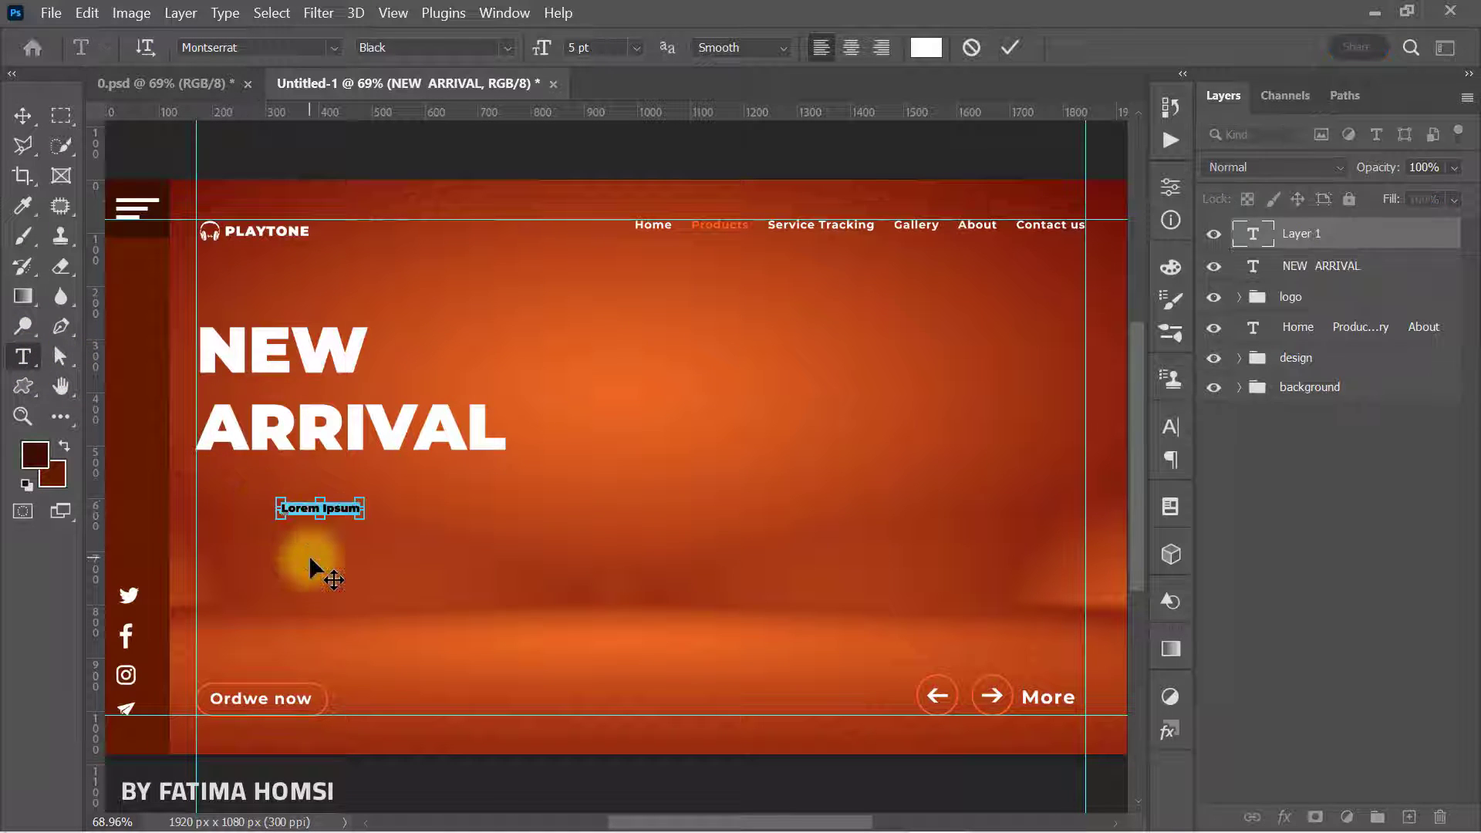
text(LOREM IPSUM IS SIMPLY SIT MORE DUMMY TEXT)
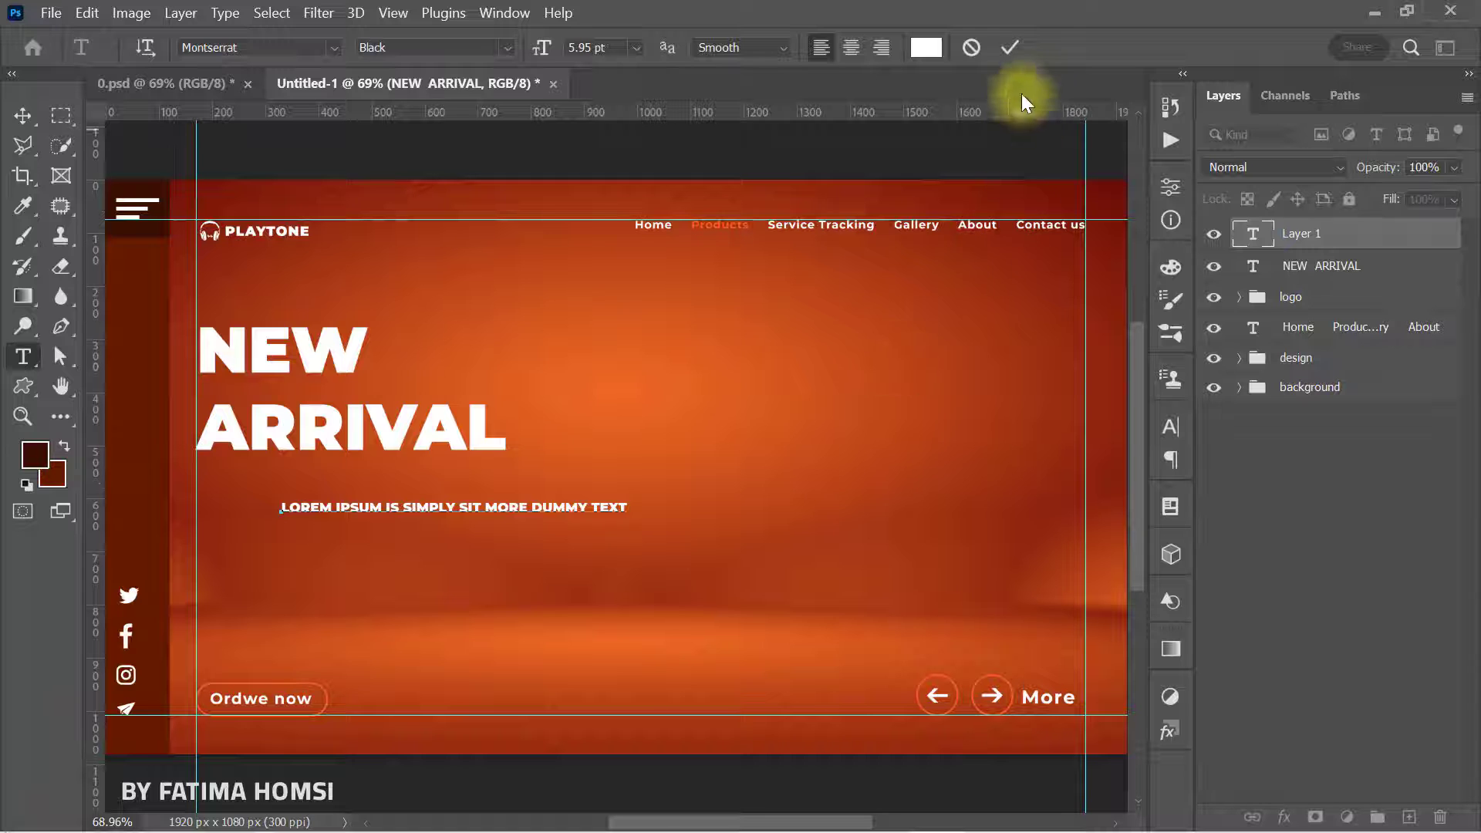
click(1009, 49)
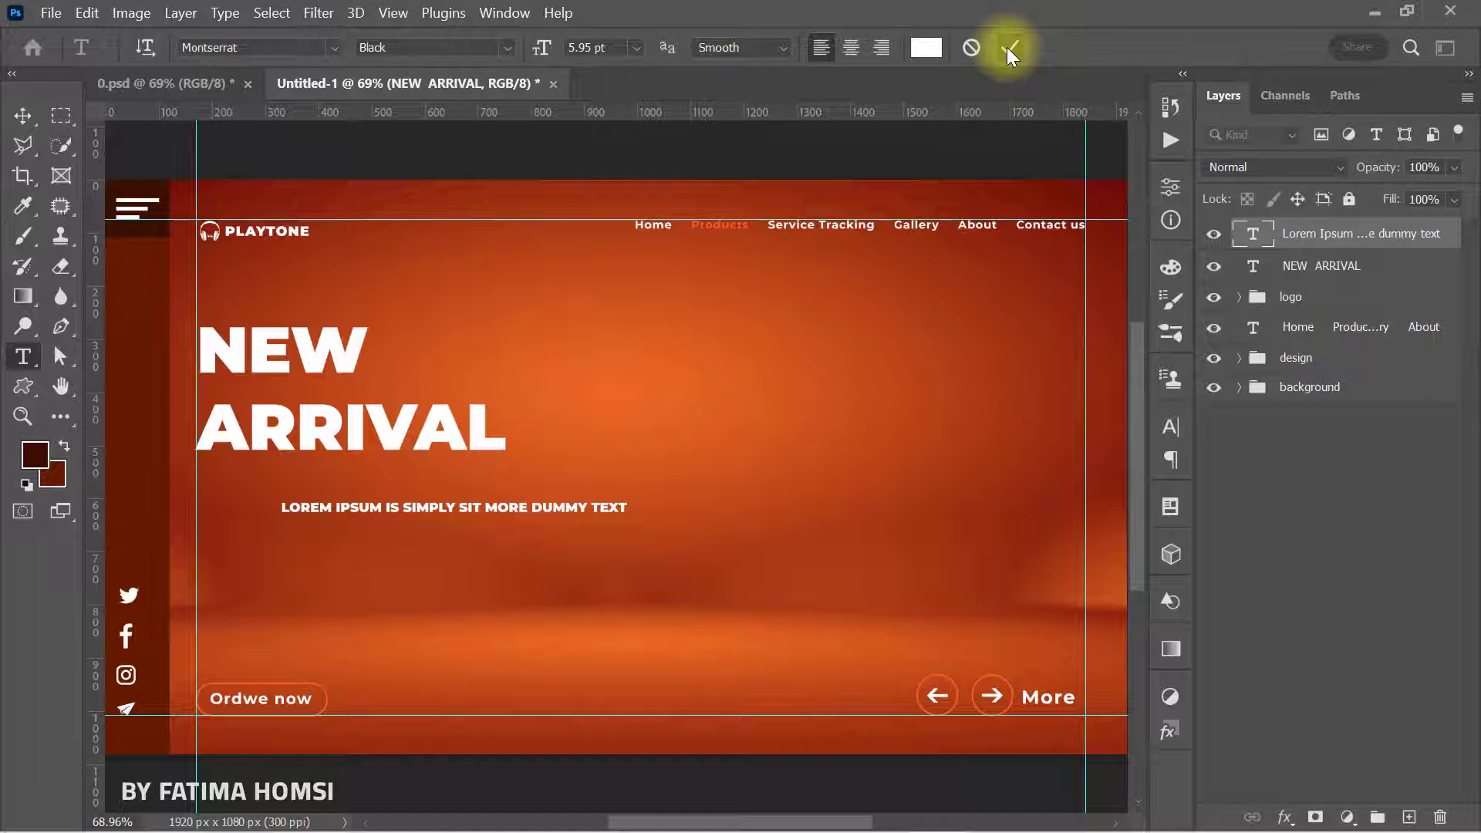
click(503, 48)
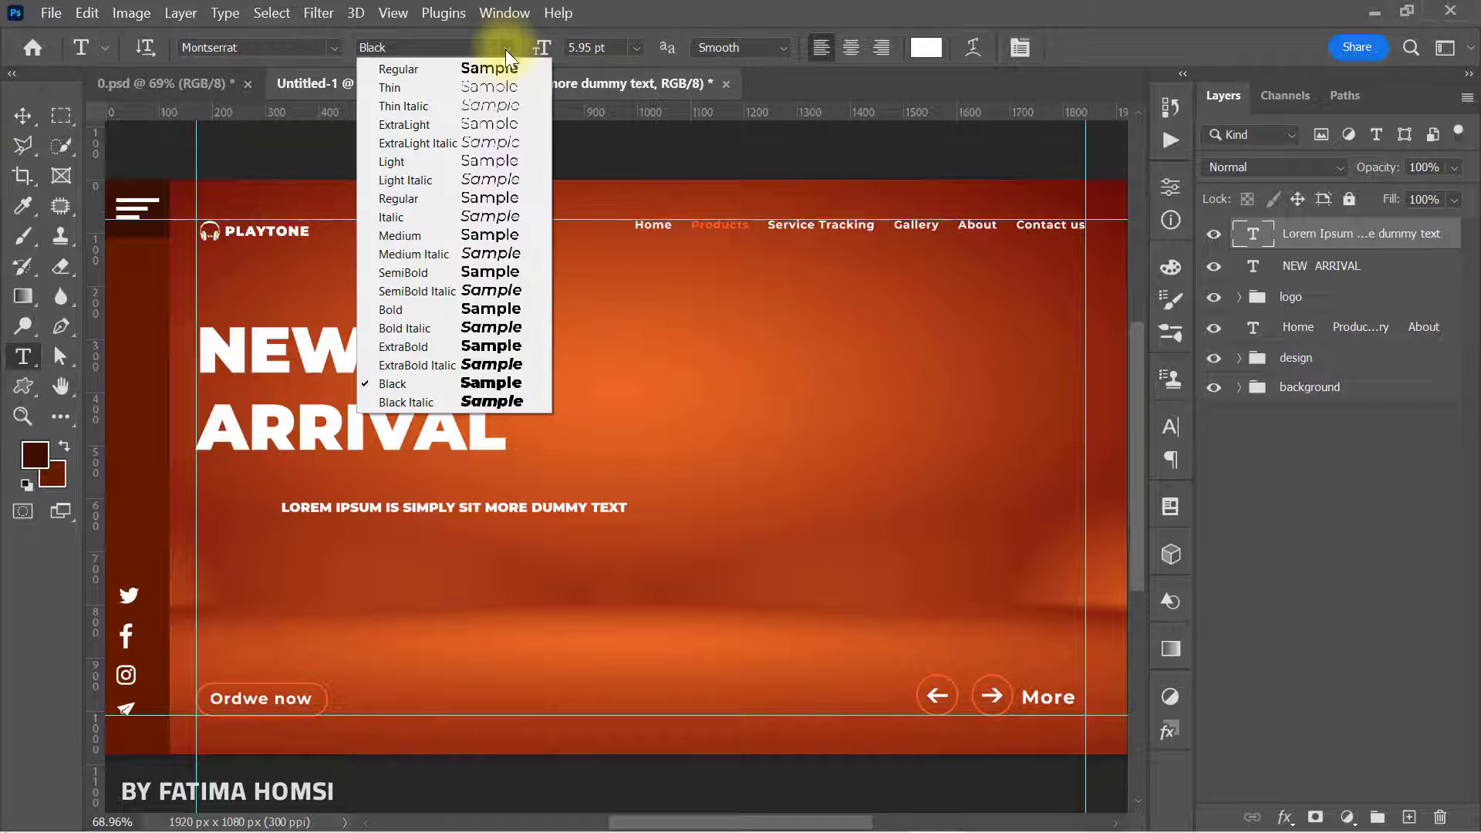
click(426, 313)
Step: Move the LOREM IPSUM tagline directly beneath ARRIVAL and align its start with the vertical guide
key(ctrl+t)
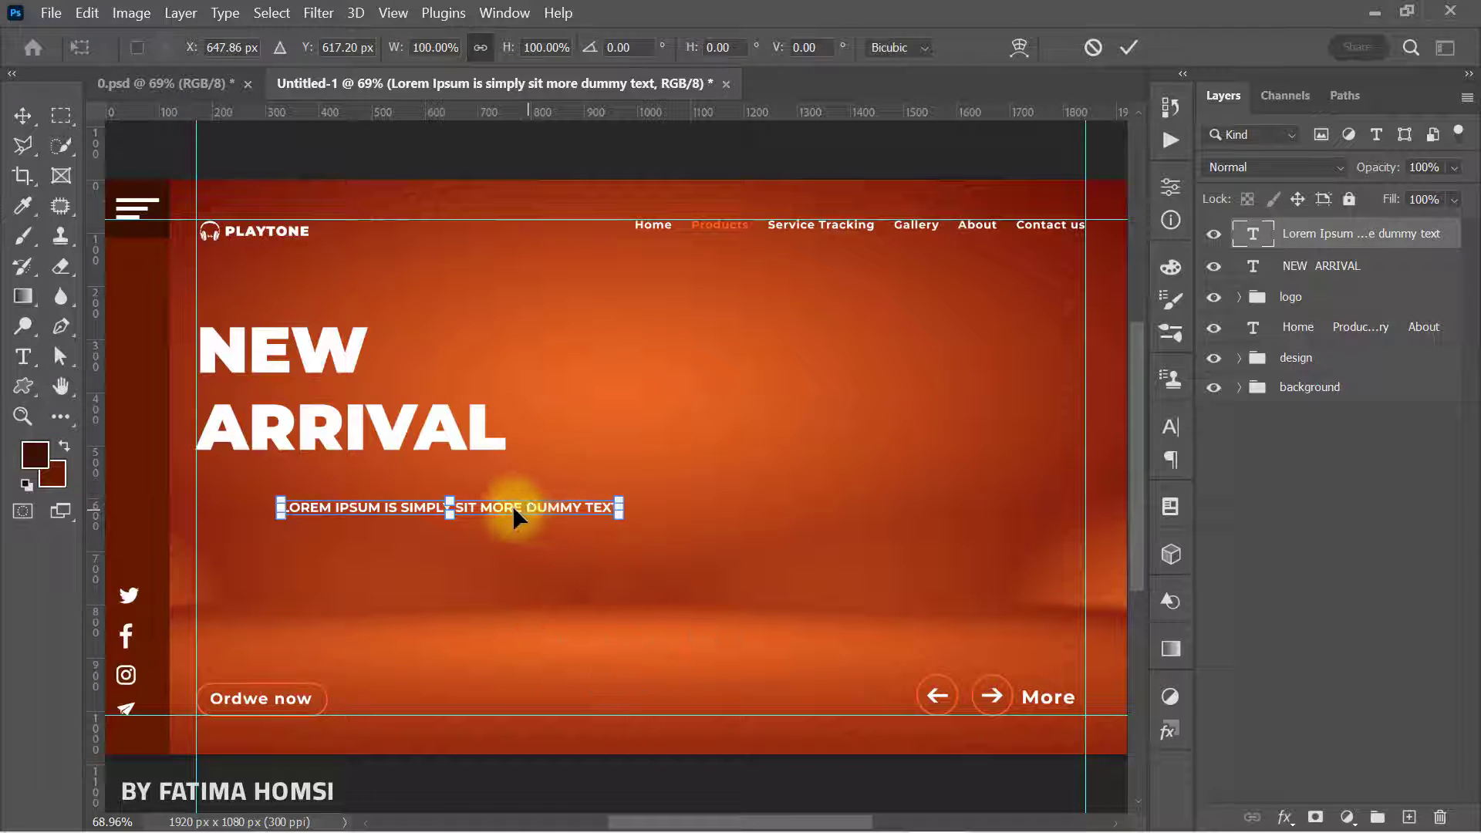
drag(514, 508, 442, 473)
click(1126, 48)
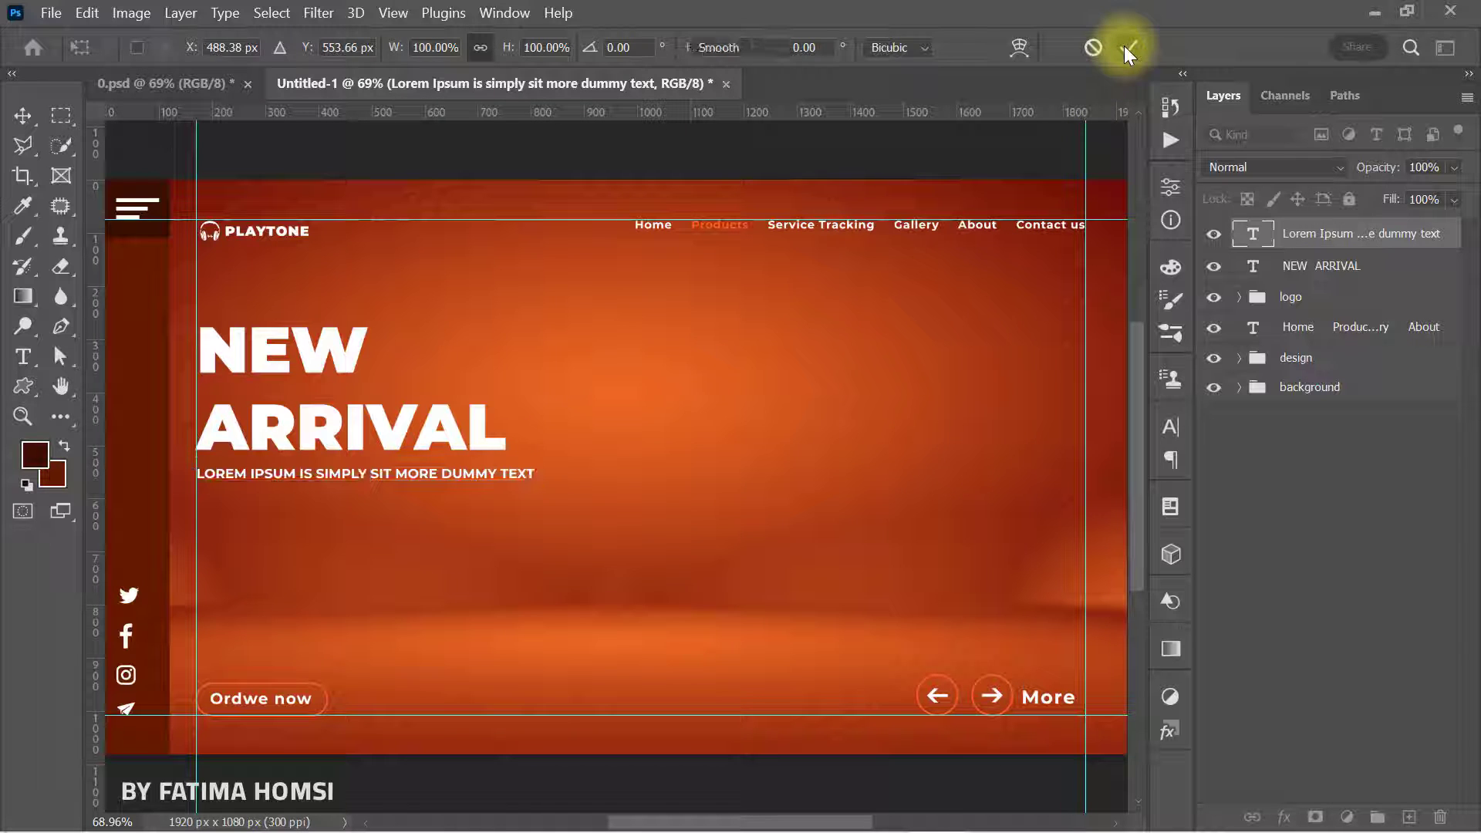
Step: Set the leading of the NEW ARRIVAL headline to 28 pt
click(1250, 270)
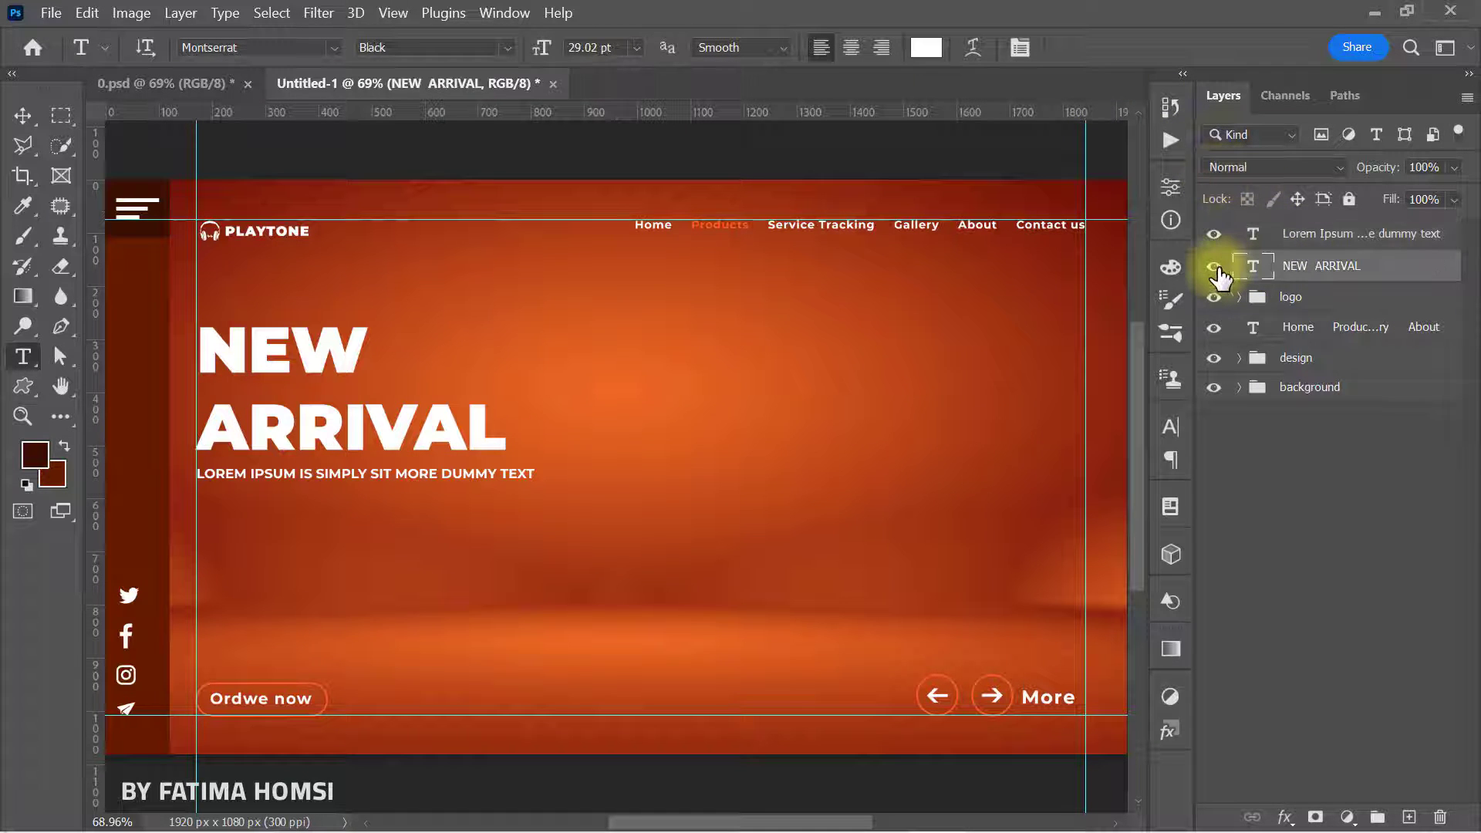
click(1214, 267)
click(1214, 266)
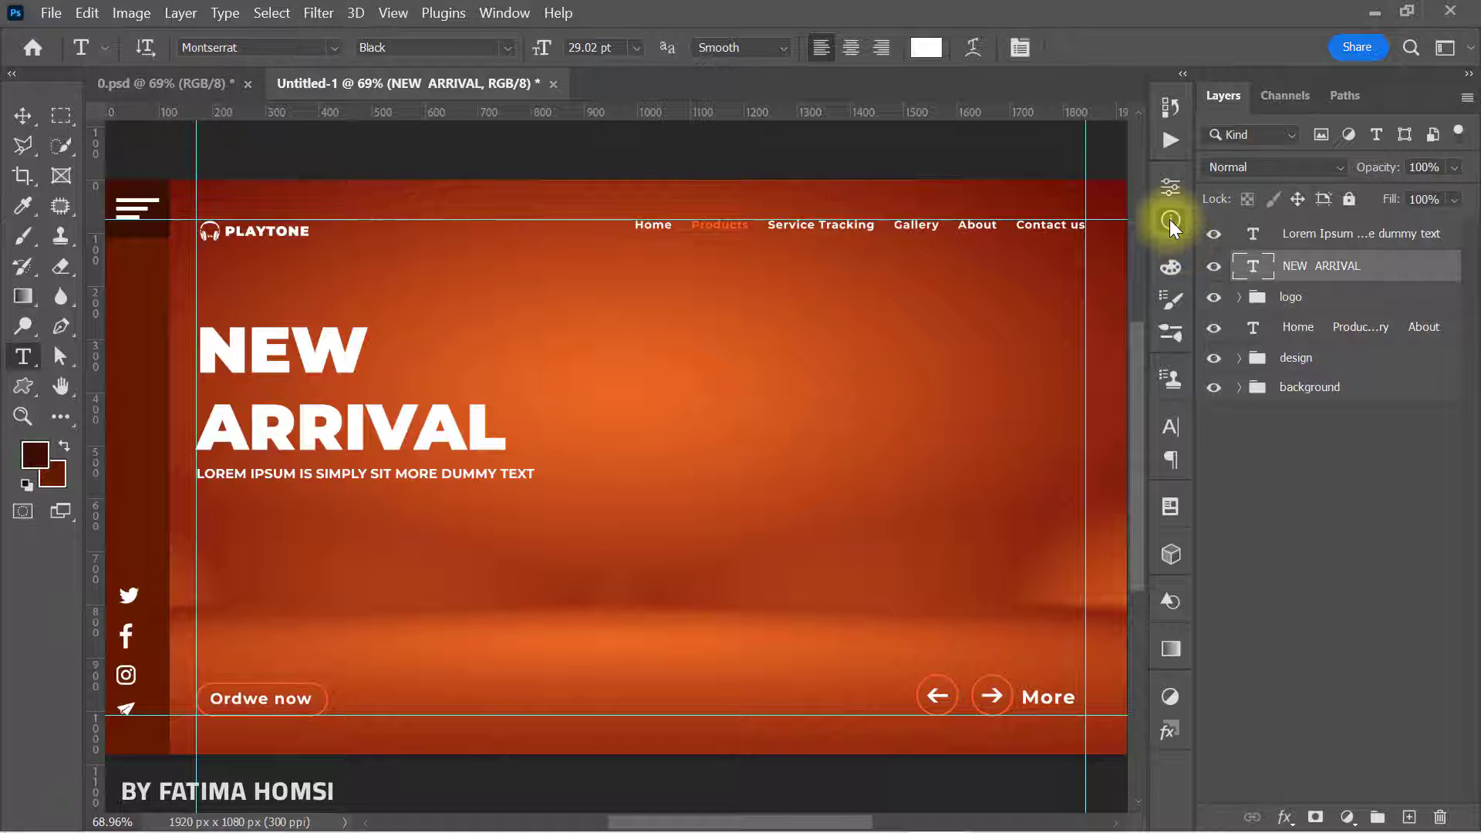
click(1171, 220)
click(941, 182)
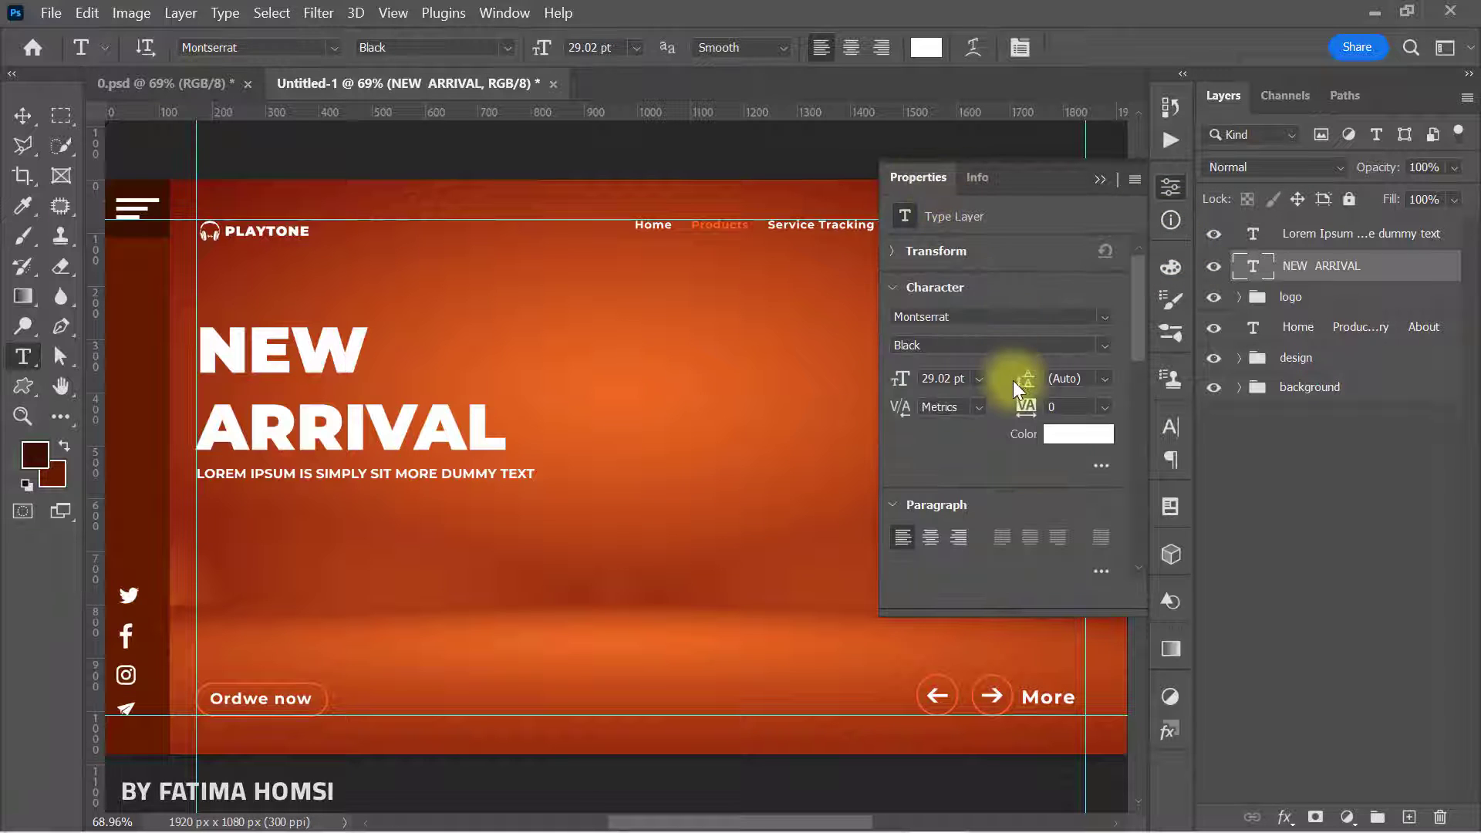
drag(1026, 390, 1022, 381)
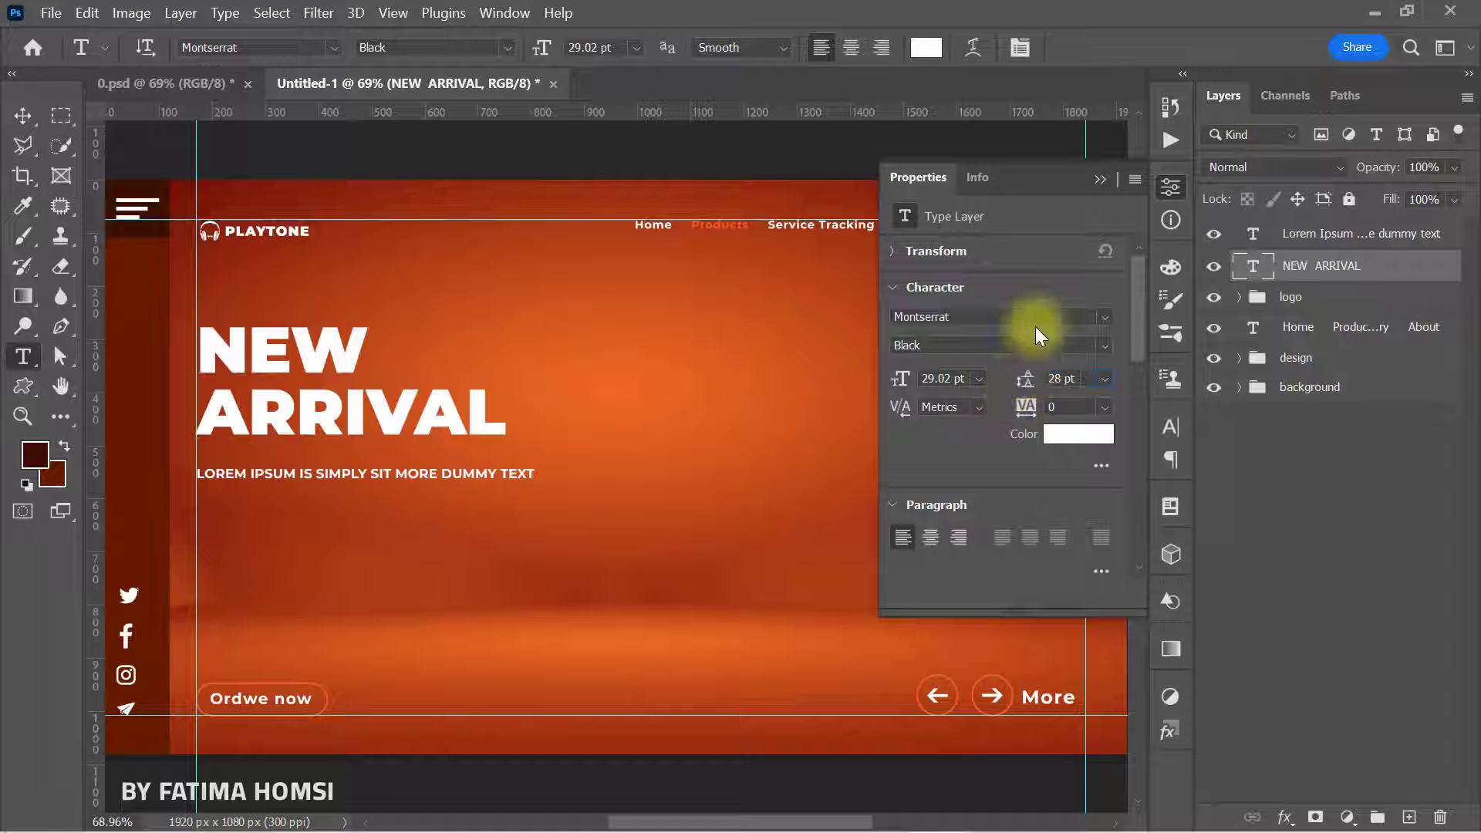
click(1099, 178)
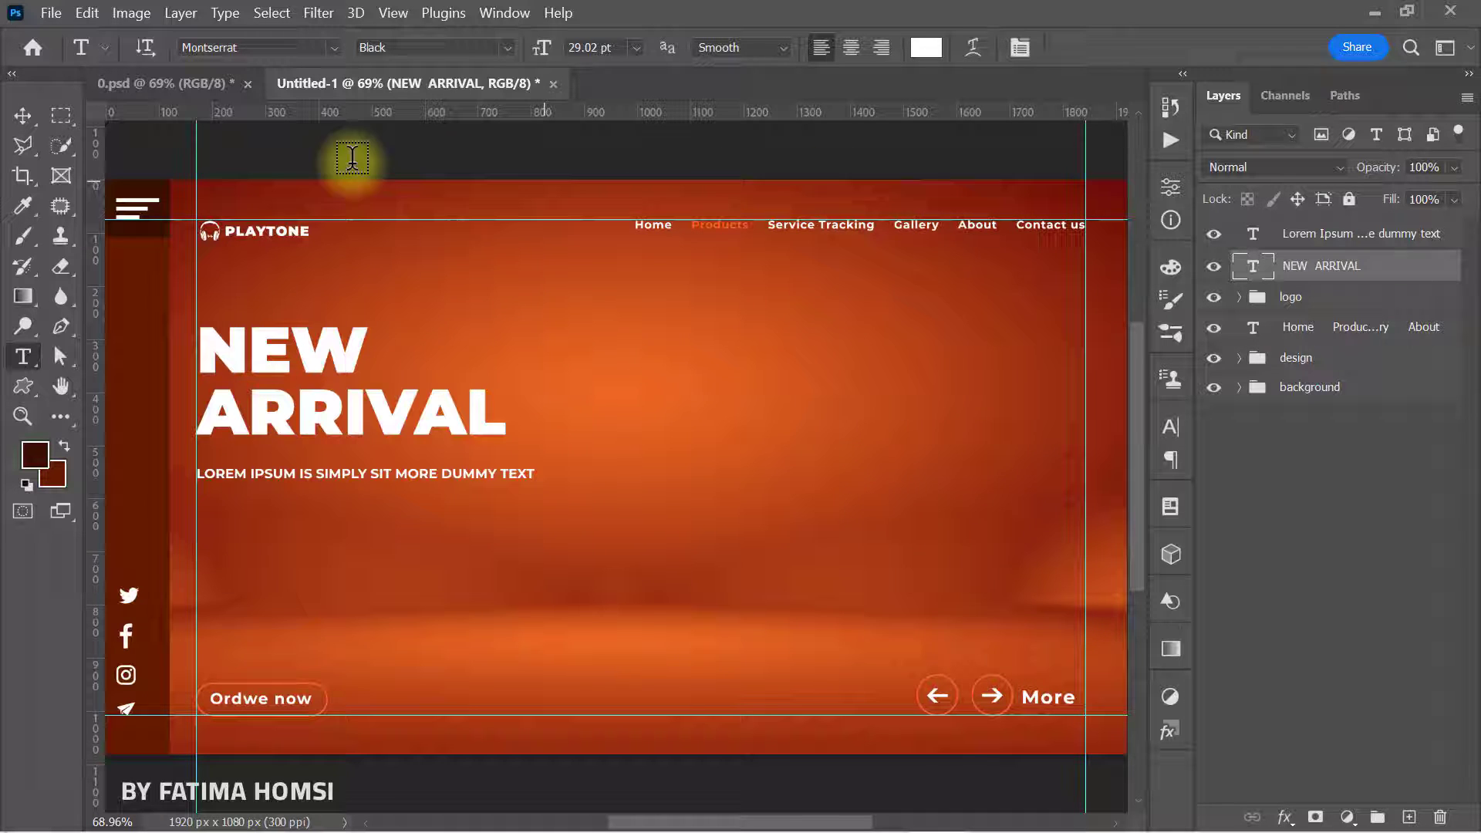
Step: Move the LOREM IPSUM tagline up close beneath the ARRIVAL line, keeping it aligned with the vertical guide
click(25, 116)
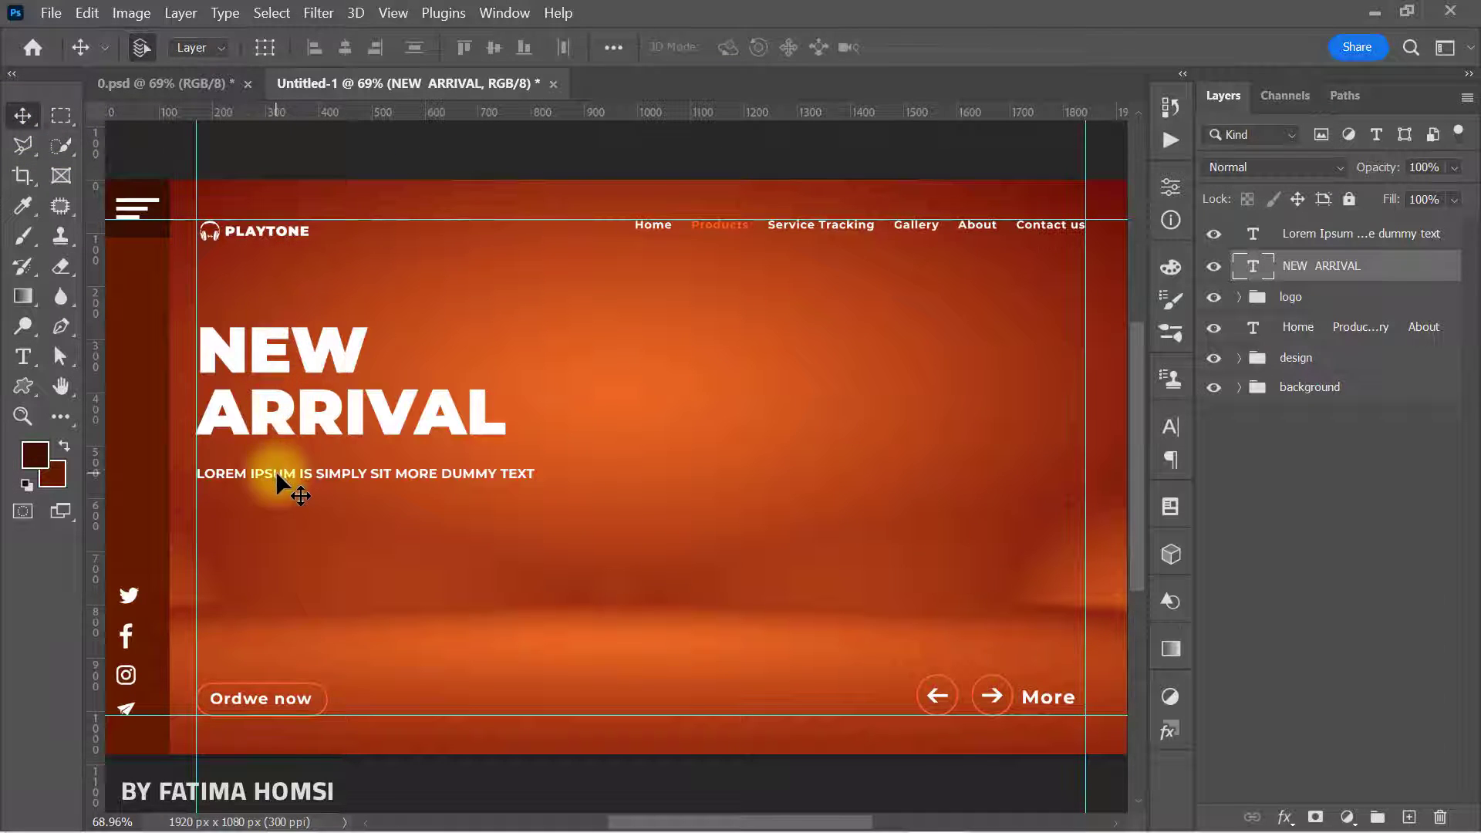
drag(281, 474, 279, 463)
key(Up)
key(Up)
key(Up)
key(Up)
key(Up)
key(Up)
key(Up)
key(Up)
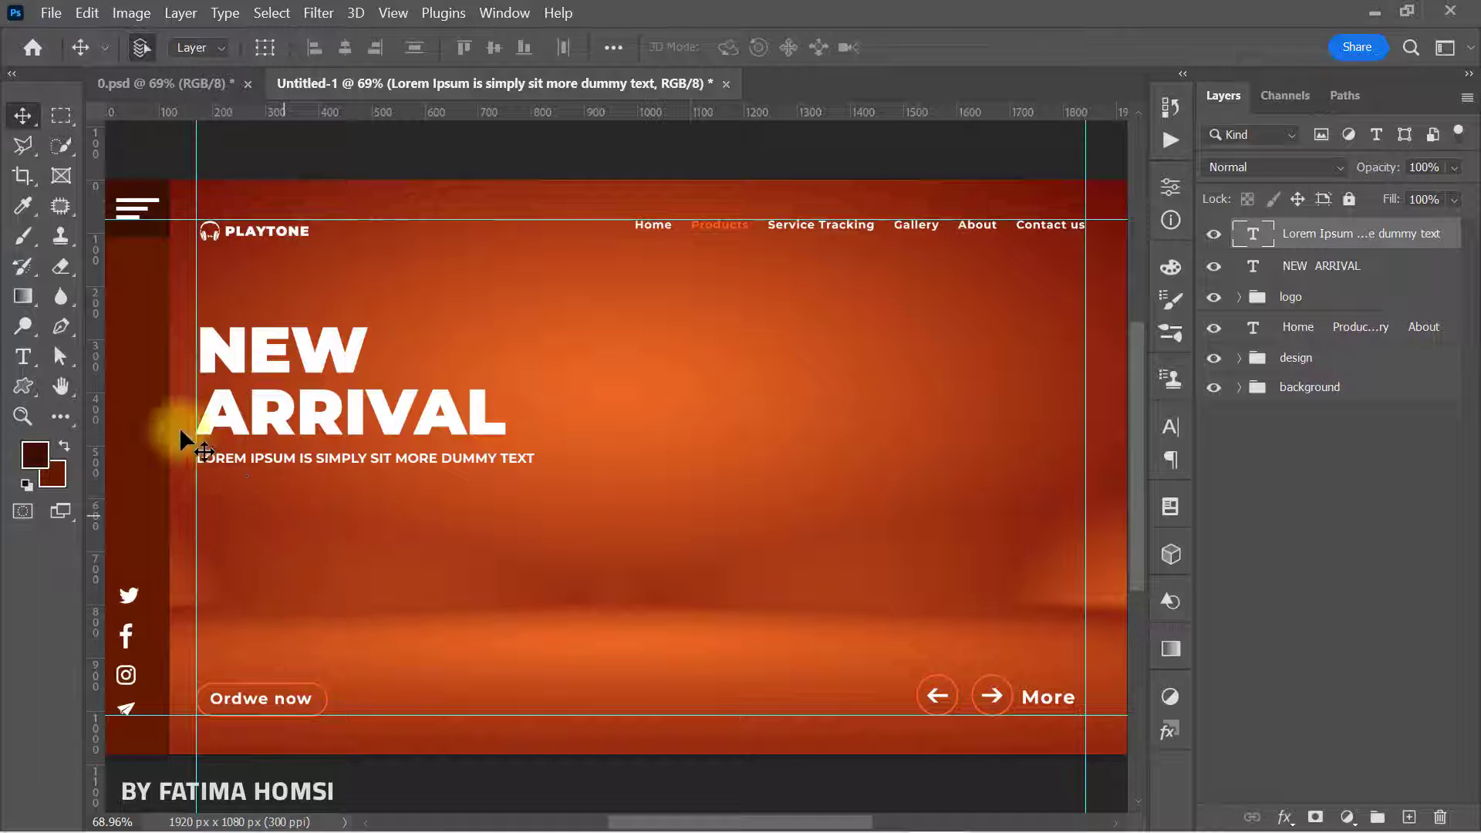
Step: Add the text "A2 SERIES" in white Montserrat ExtraBold, 5.95 pt, in the empty area below the tagline
click(24, 356)
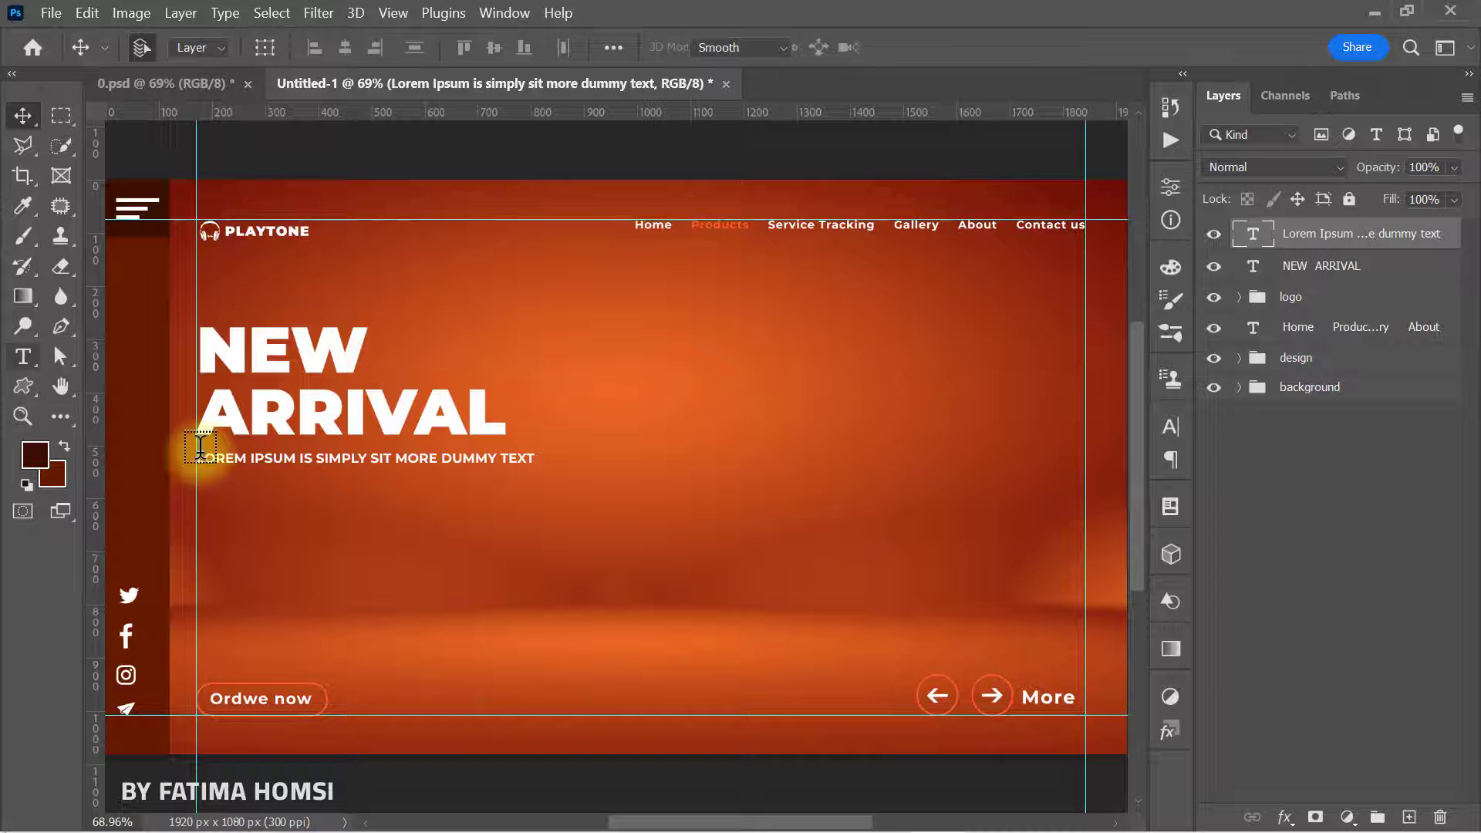
click(325, 540)
text(A2 SERIES)
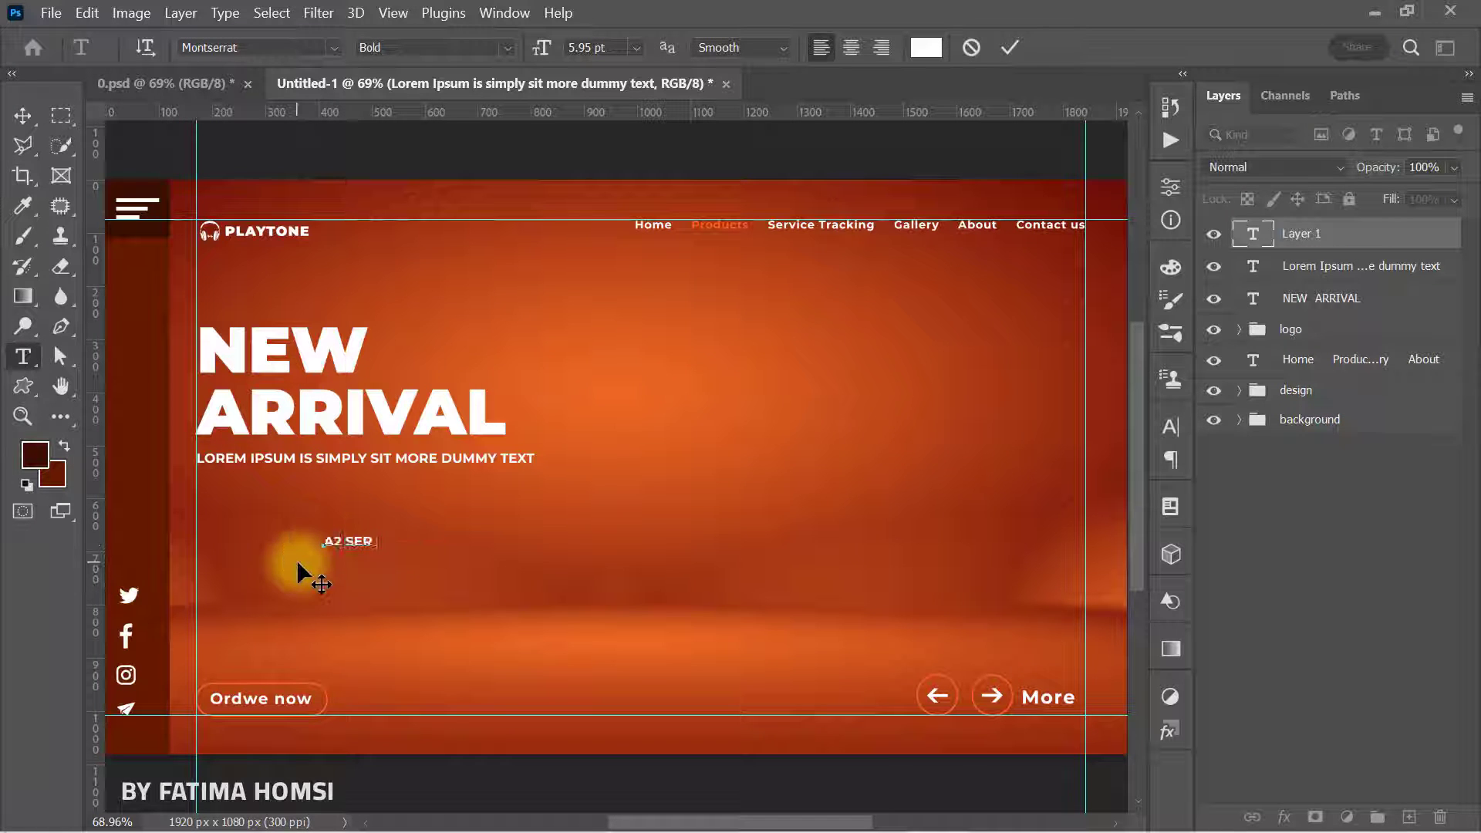
click(1009, 48)
click(503, 49)
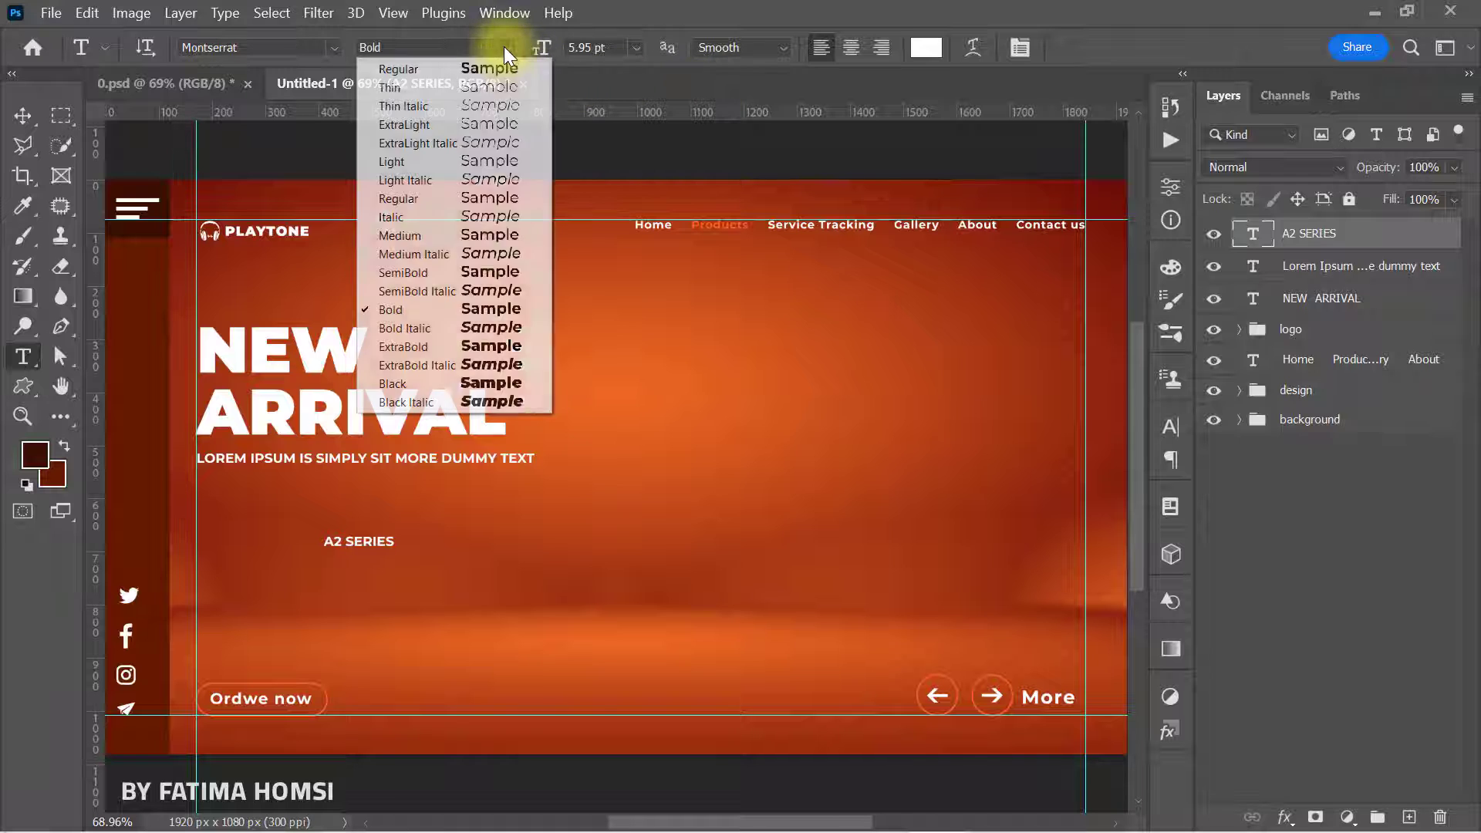
click(442, 344)
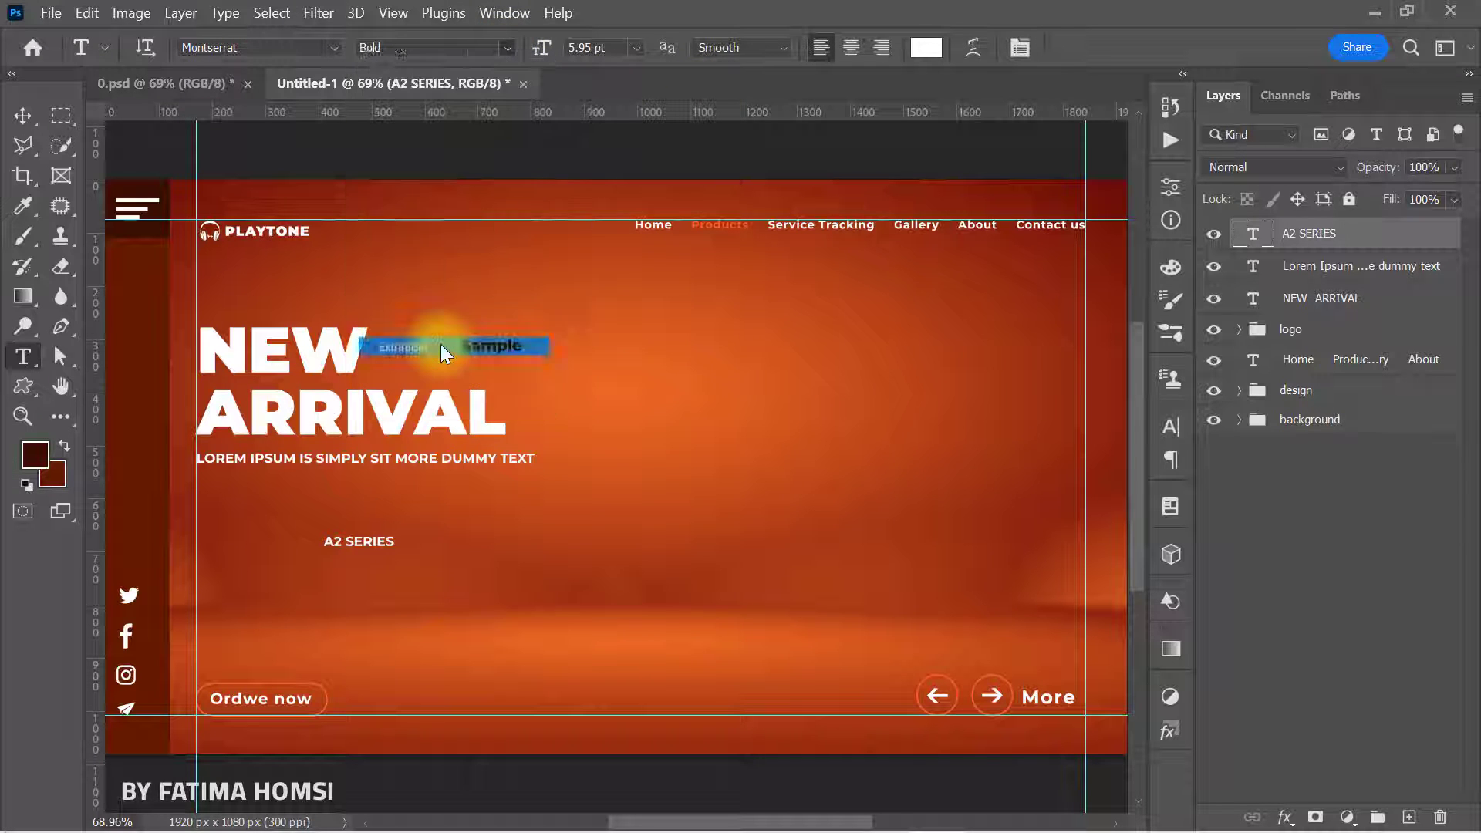
Step: Enlarge the A2 SERIES text to about 163% and place it above the NEW ARRIVAL headline, aligned with the vertical guide
key(ctrl+t)
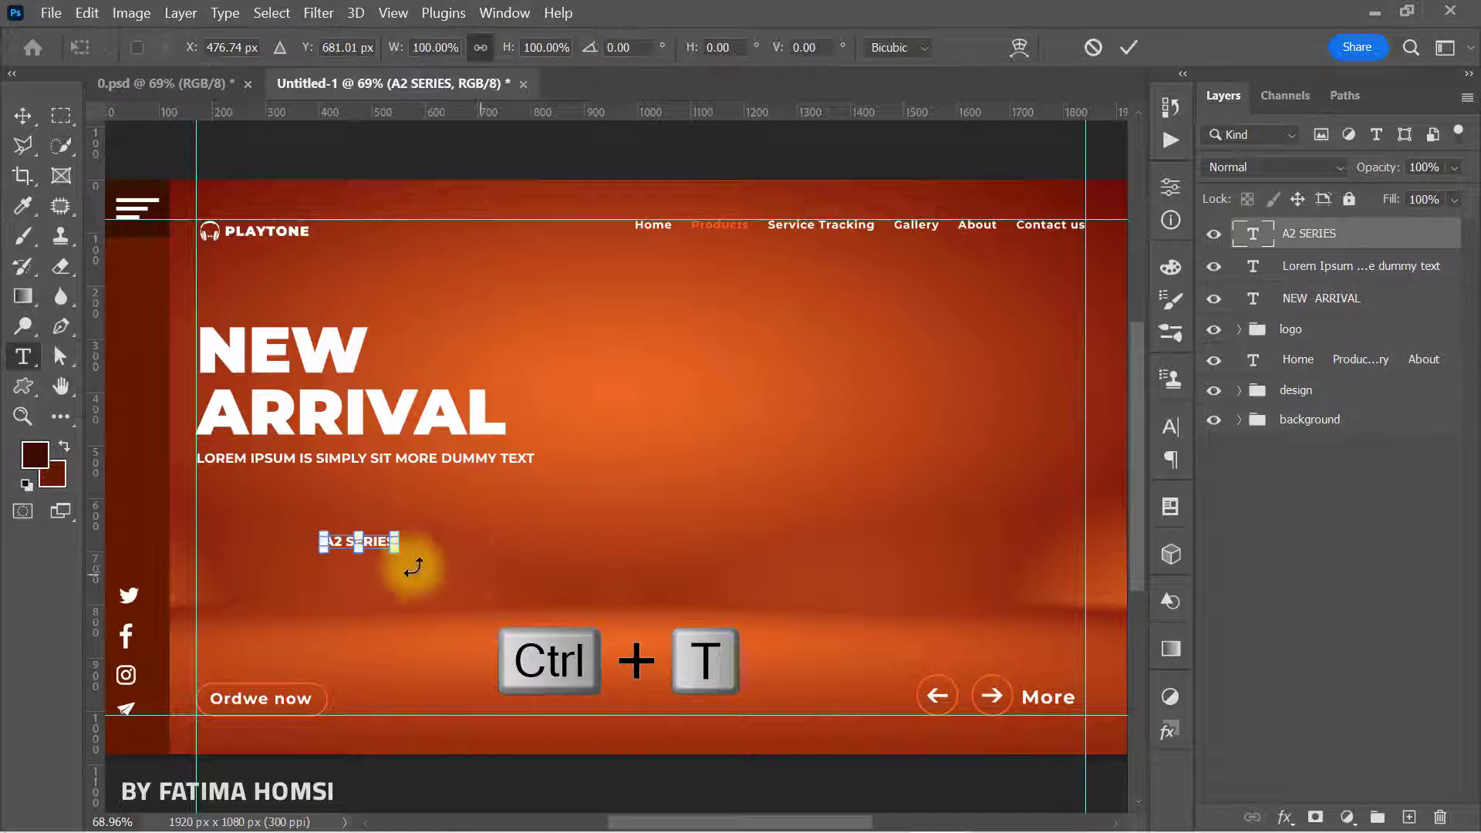
drag(393, 551, 287, 313)
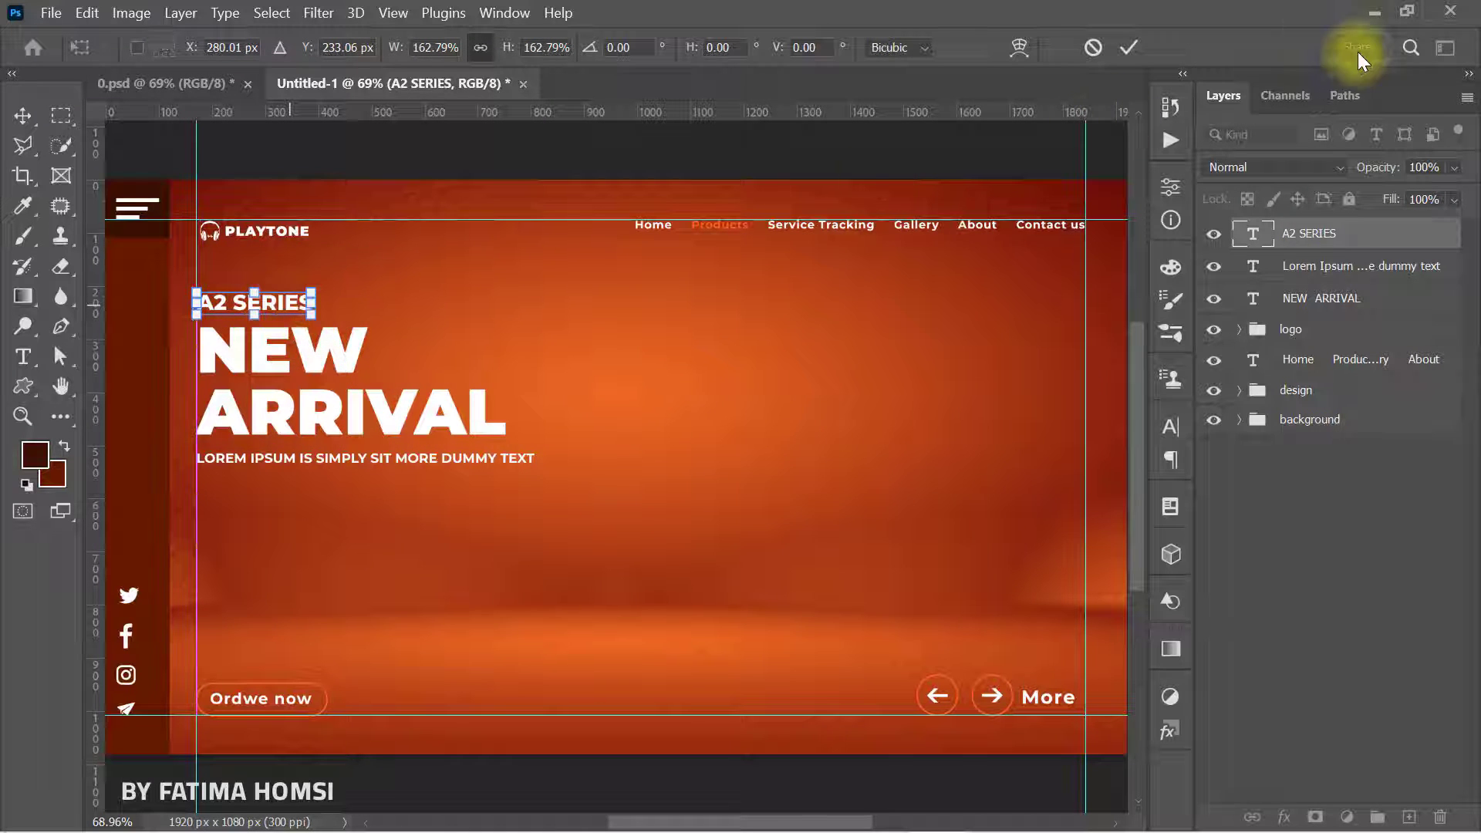
click(1126, 46)
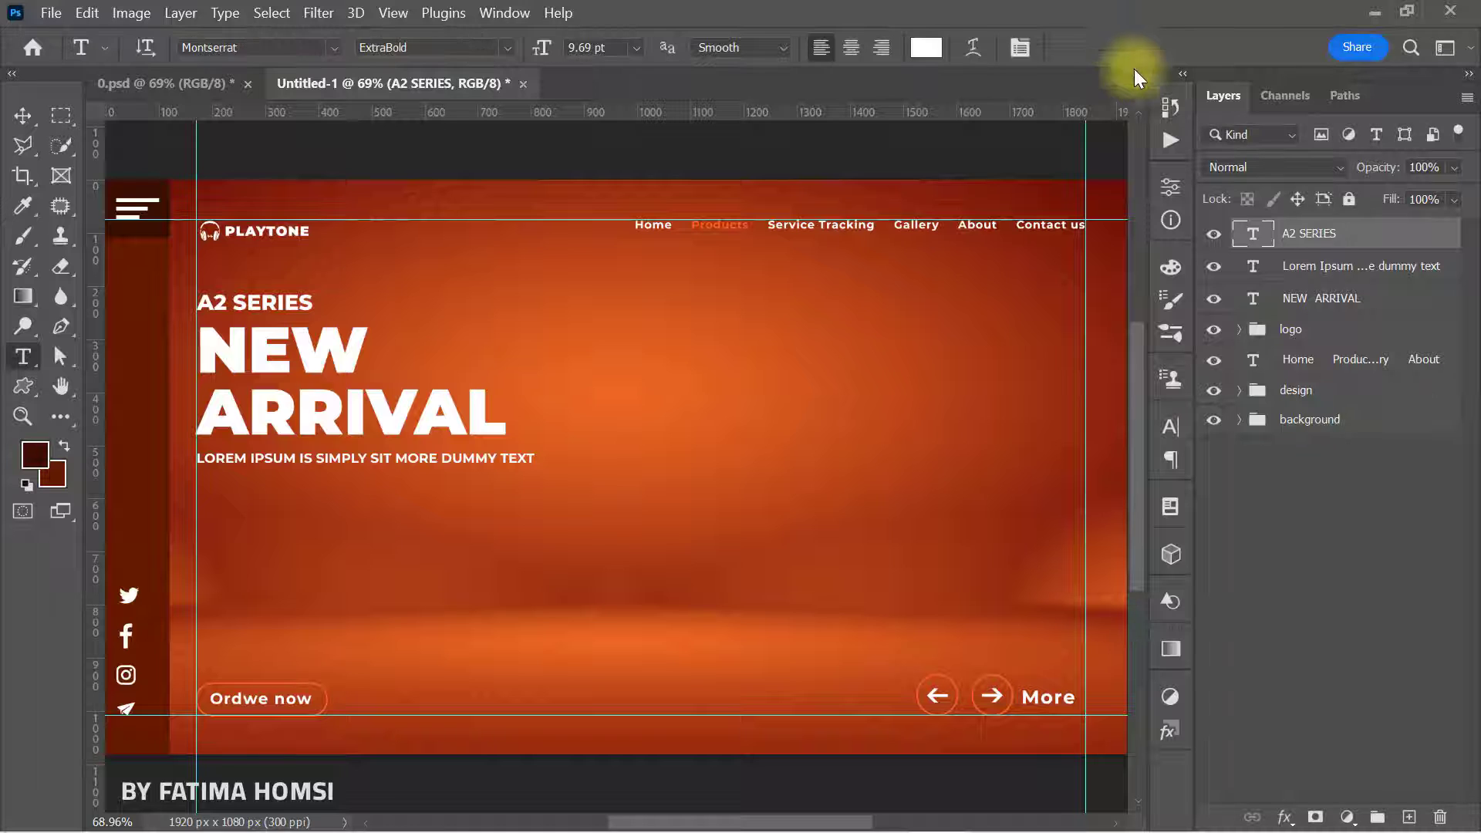
Step: Set the character tracking of the A2 SERIES text to 260
click(1176, 216)
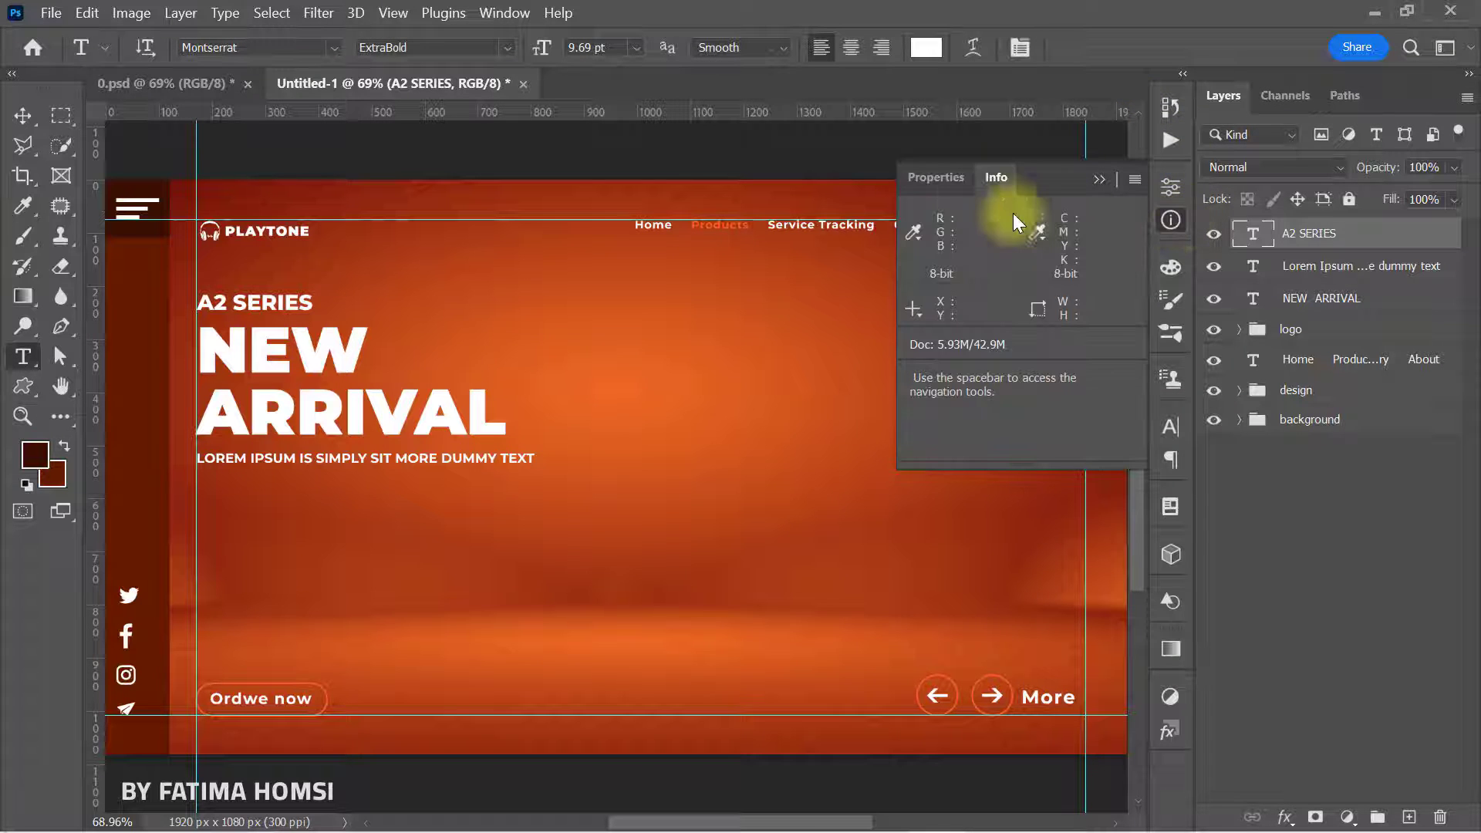
click(929, 176)
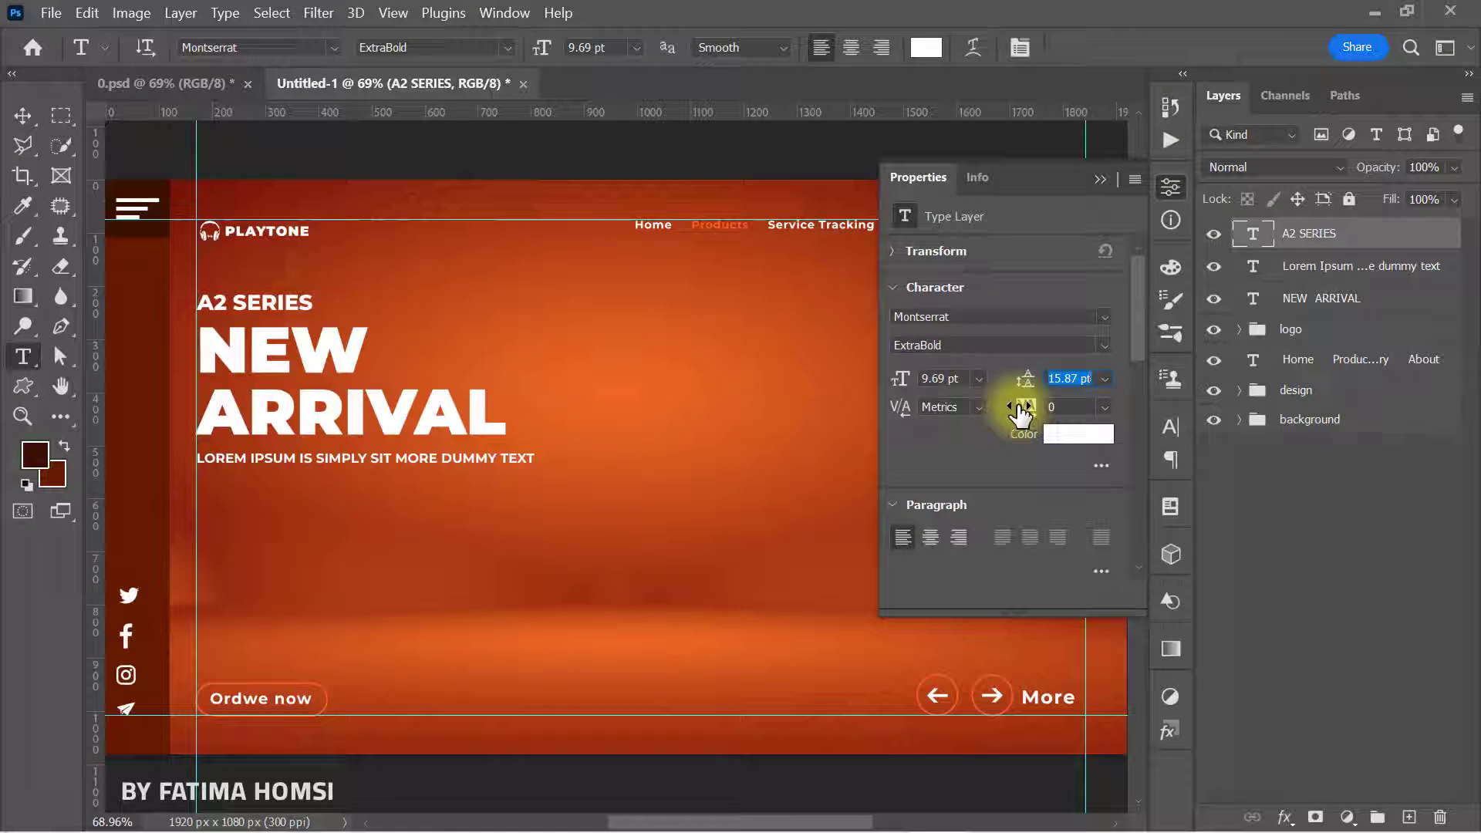
drag(1021, 408, 1033, 402)
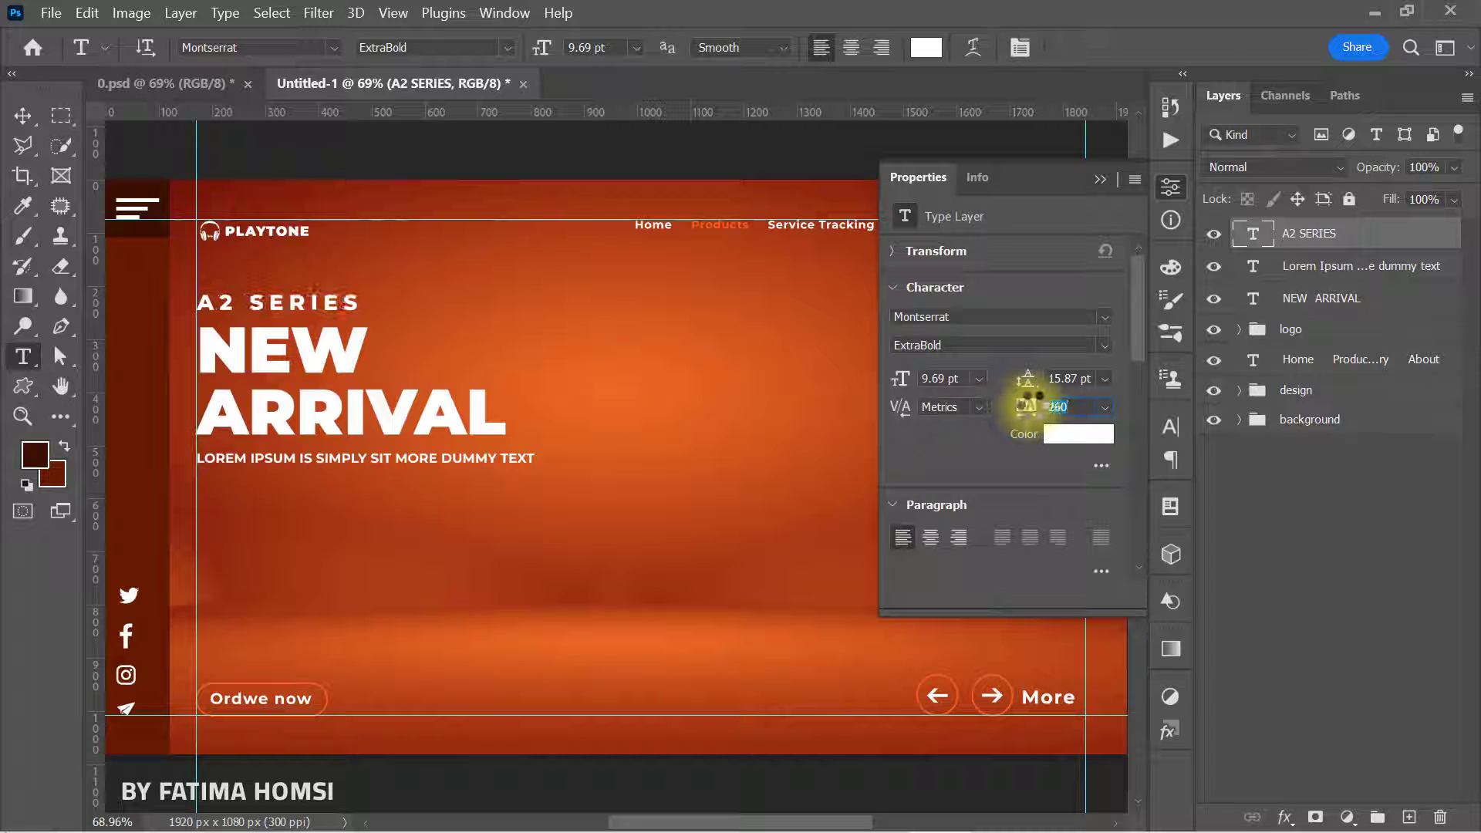
click(1100, 181)
Step: Enlarge the A2 SERIES text to about 105% and nudge it down slightly toward the headline
key(ctrl+t)
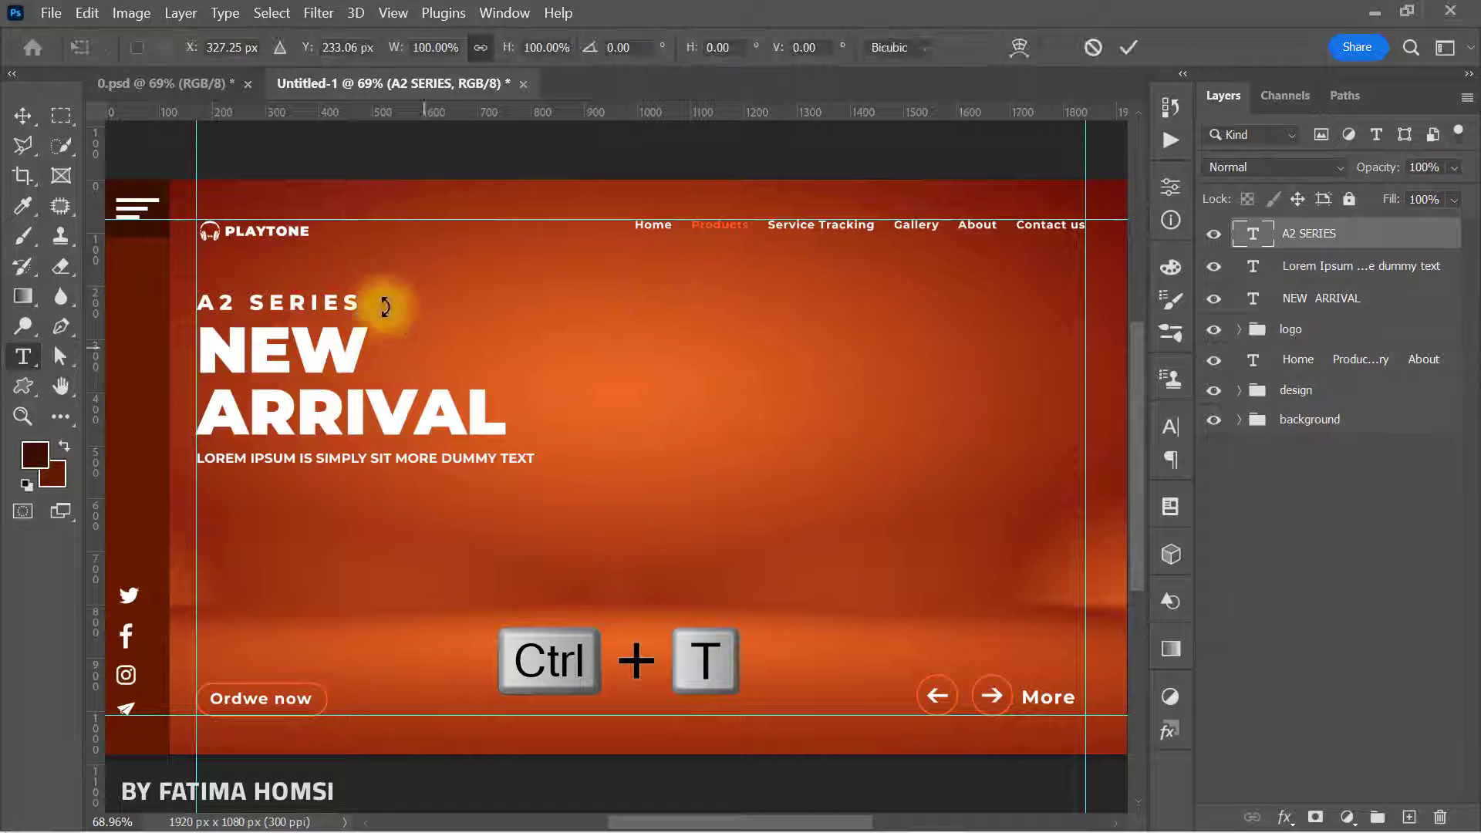
drag(363, 291, 373, 291)
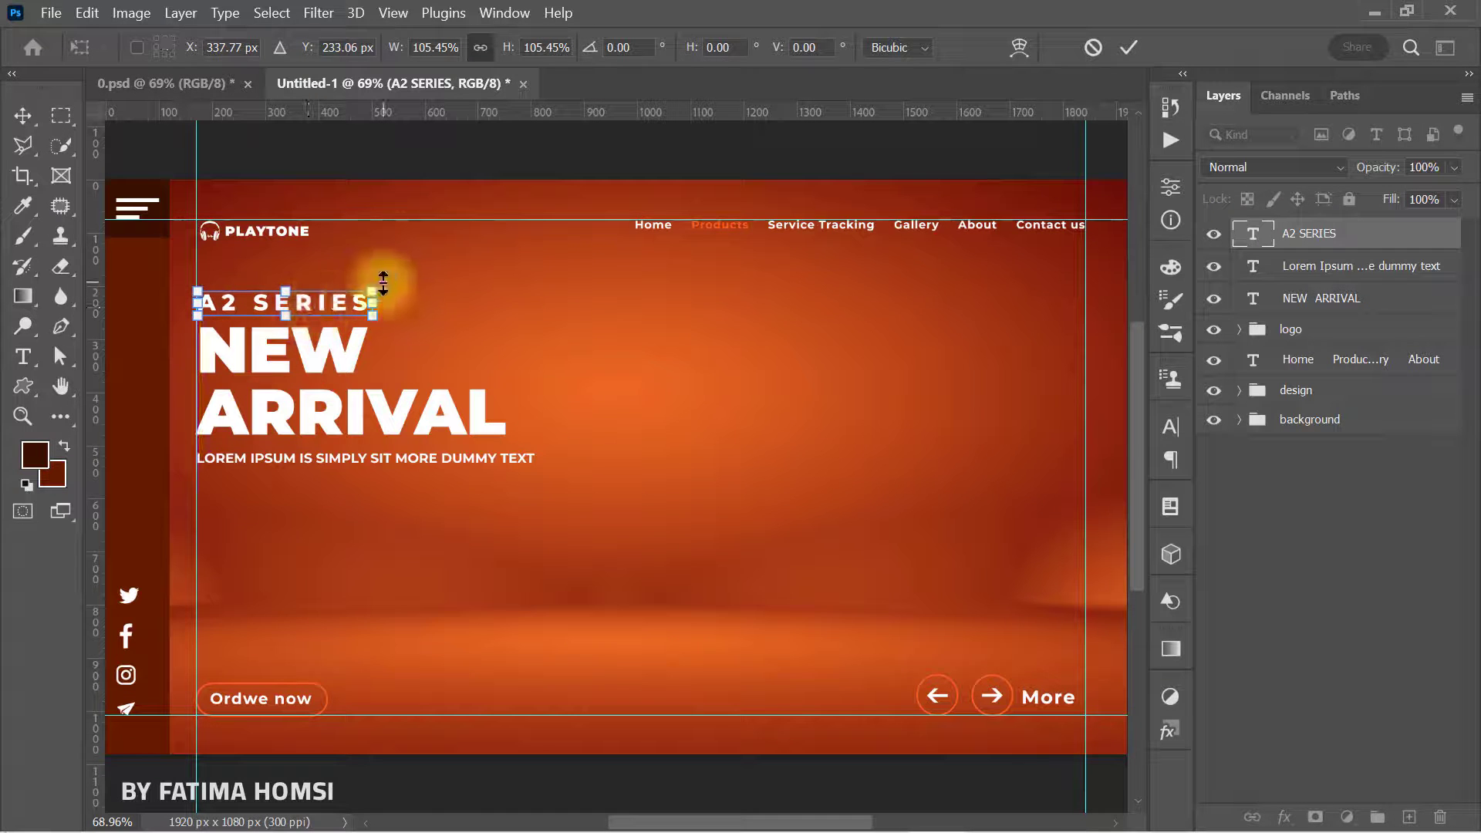
click(1126, 48)
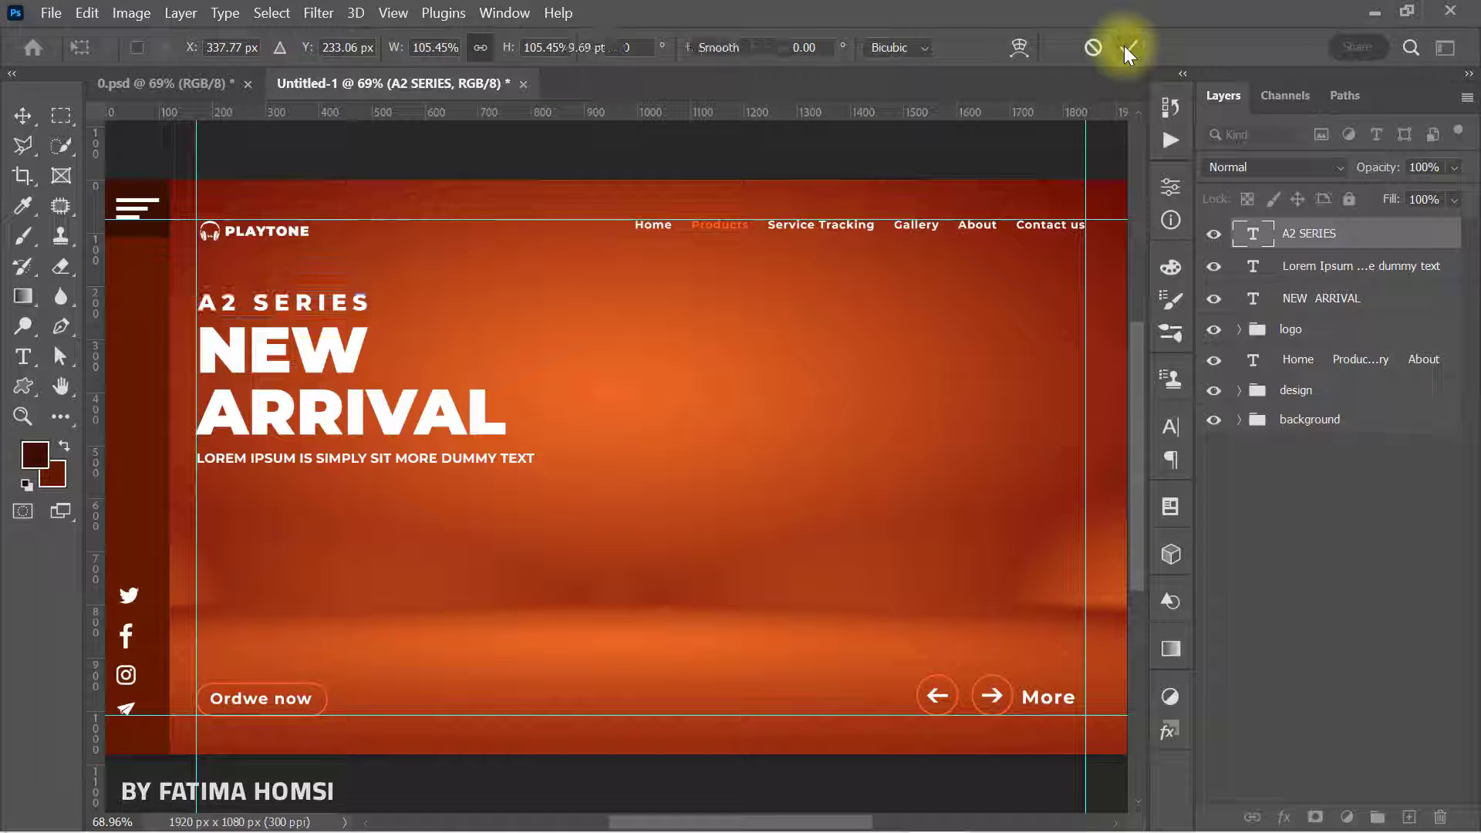
click(22, 115)
key(Down)
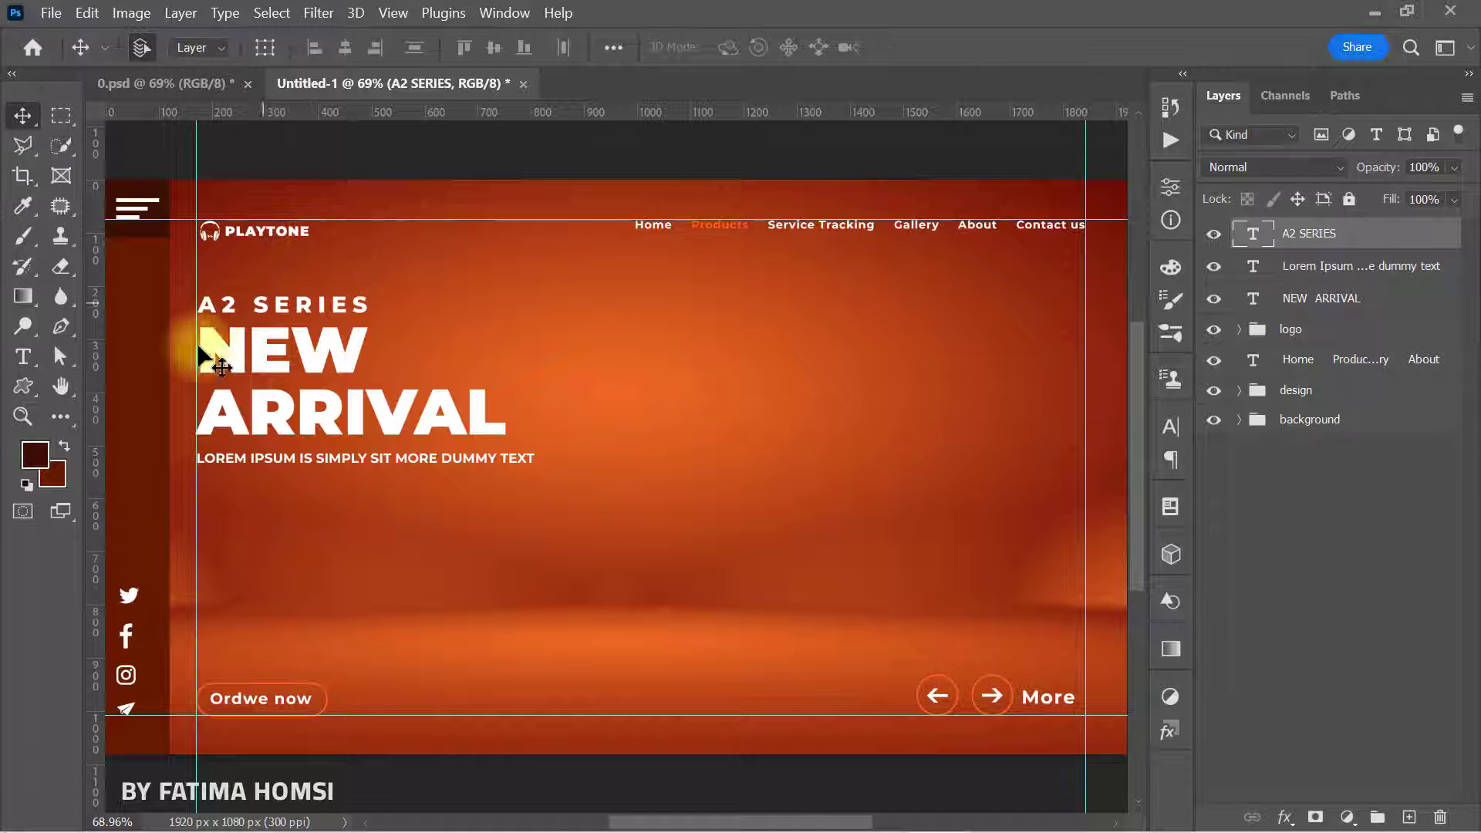
Step: Draw a thin rectangle about 111 × 8 px below the tagline, starting at the vertical guide, and fill it with bright orange
click(22, 387)
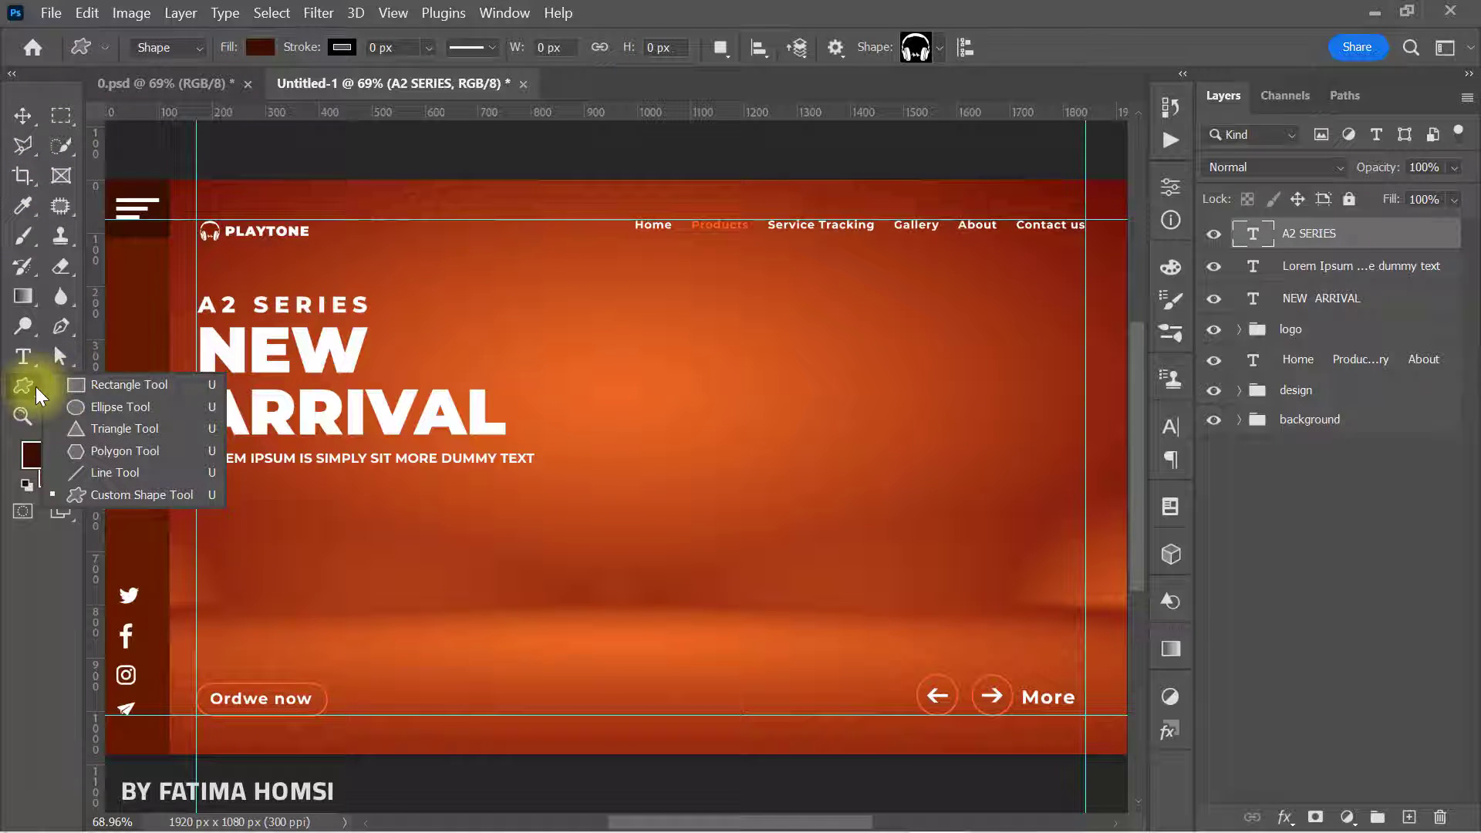
click(101, 386)
drag(201, 513, 254, 516)
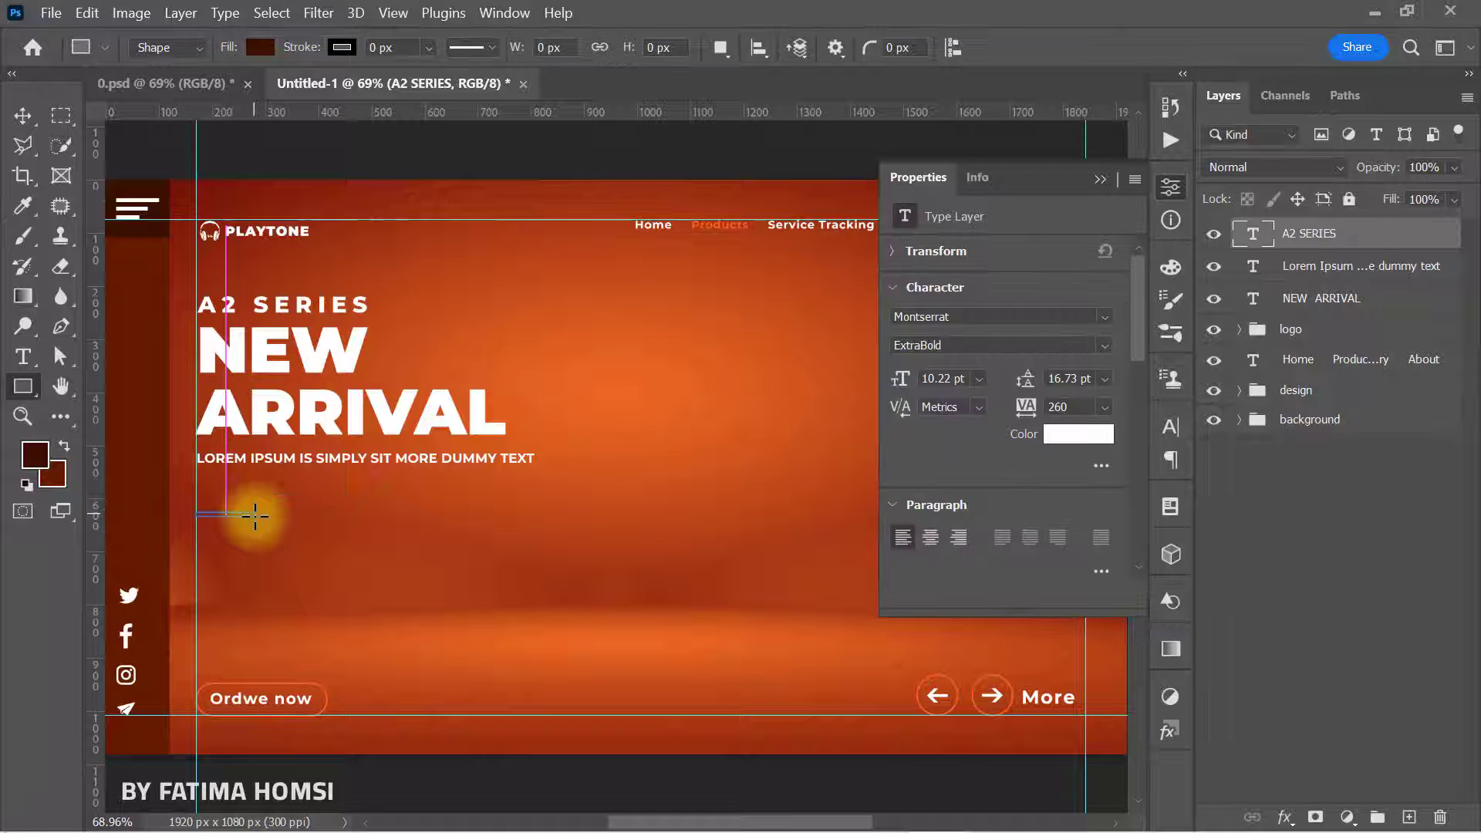
click(1099, 183)
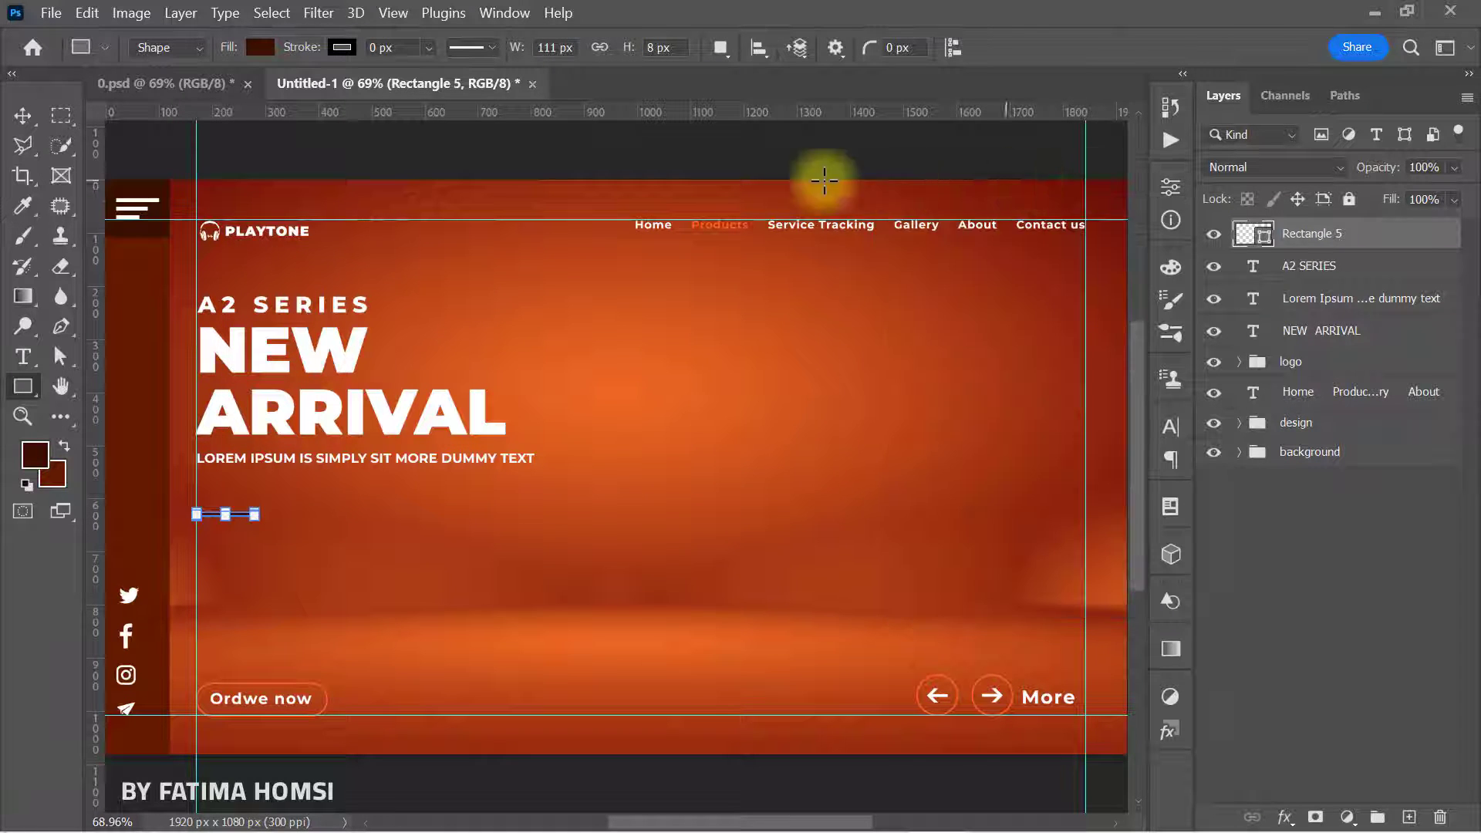
click(261, 48)
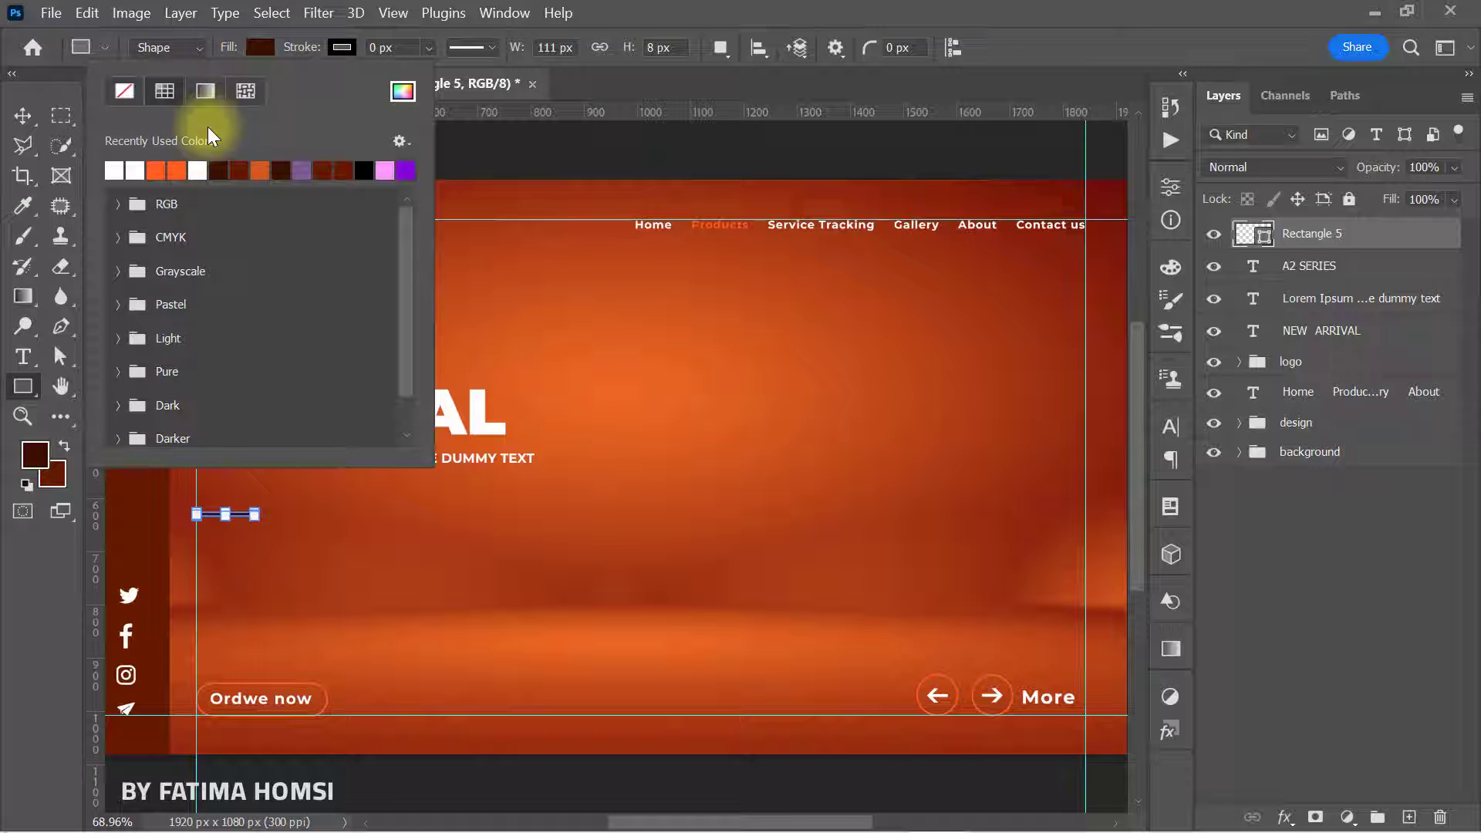
click(177, 170)
click(544, 67)
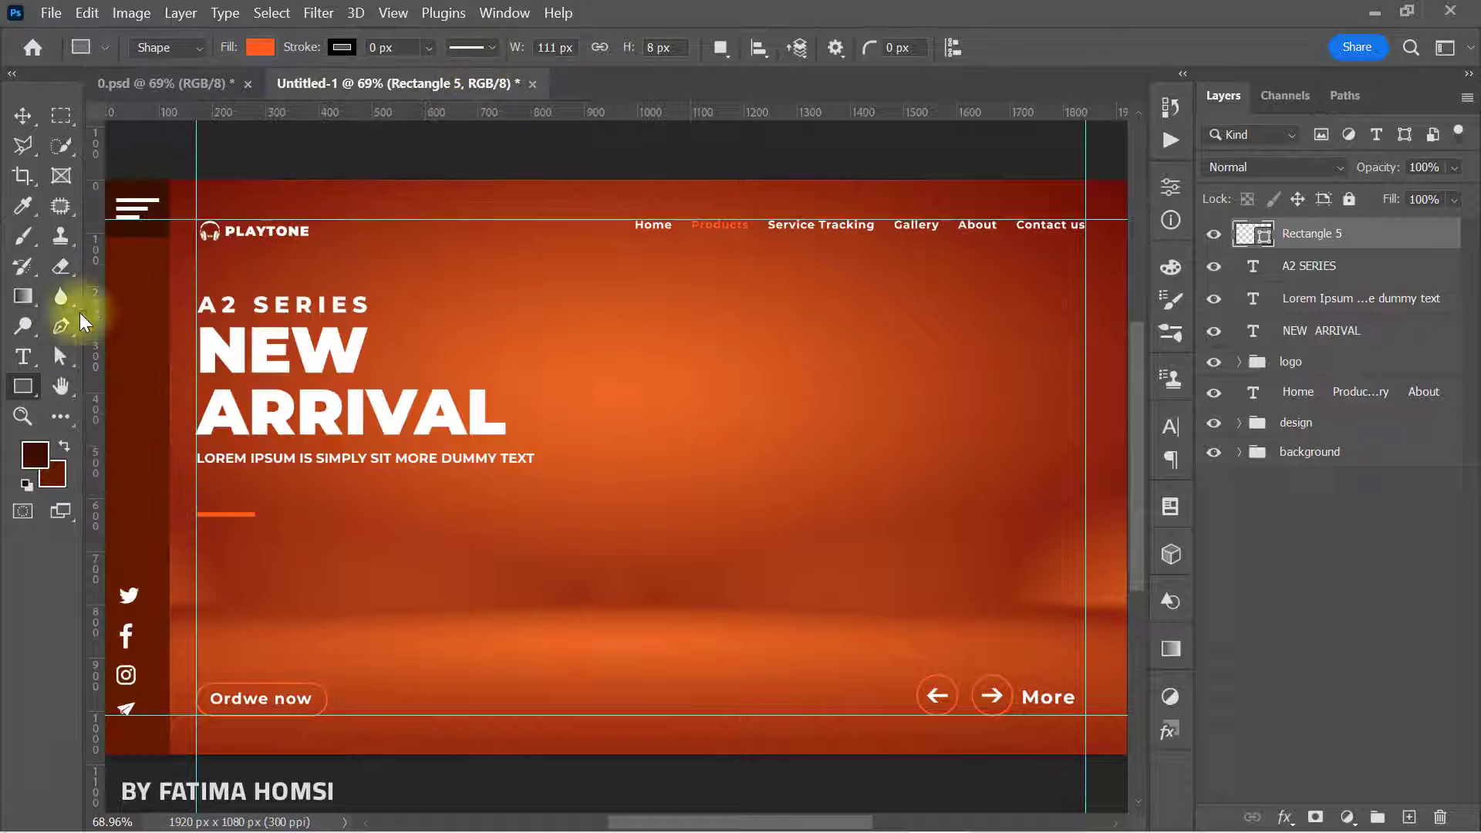
Step: Add a four-line Lorem ipsum placeholder paragraph in white Montserrat ExtraBold, 5.95 pt, beside and below the orange bar
key(alt+[)
click(23, 357)
drag(771, 517, 429, 605)
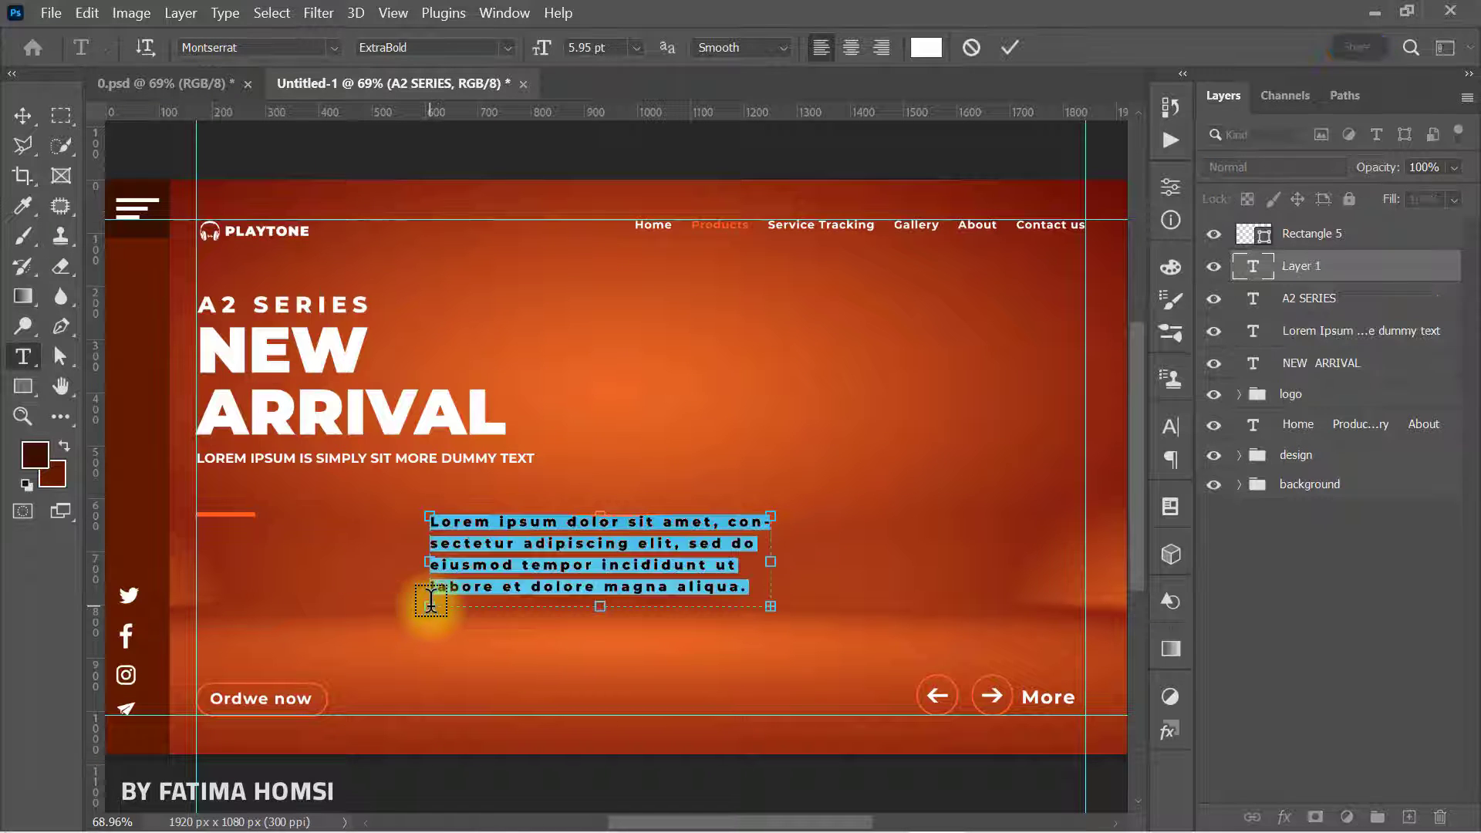
click(1011, 45)
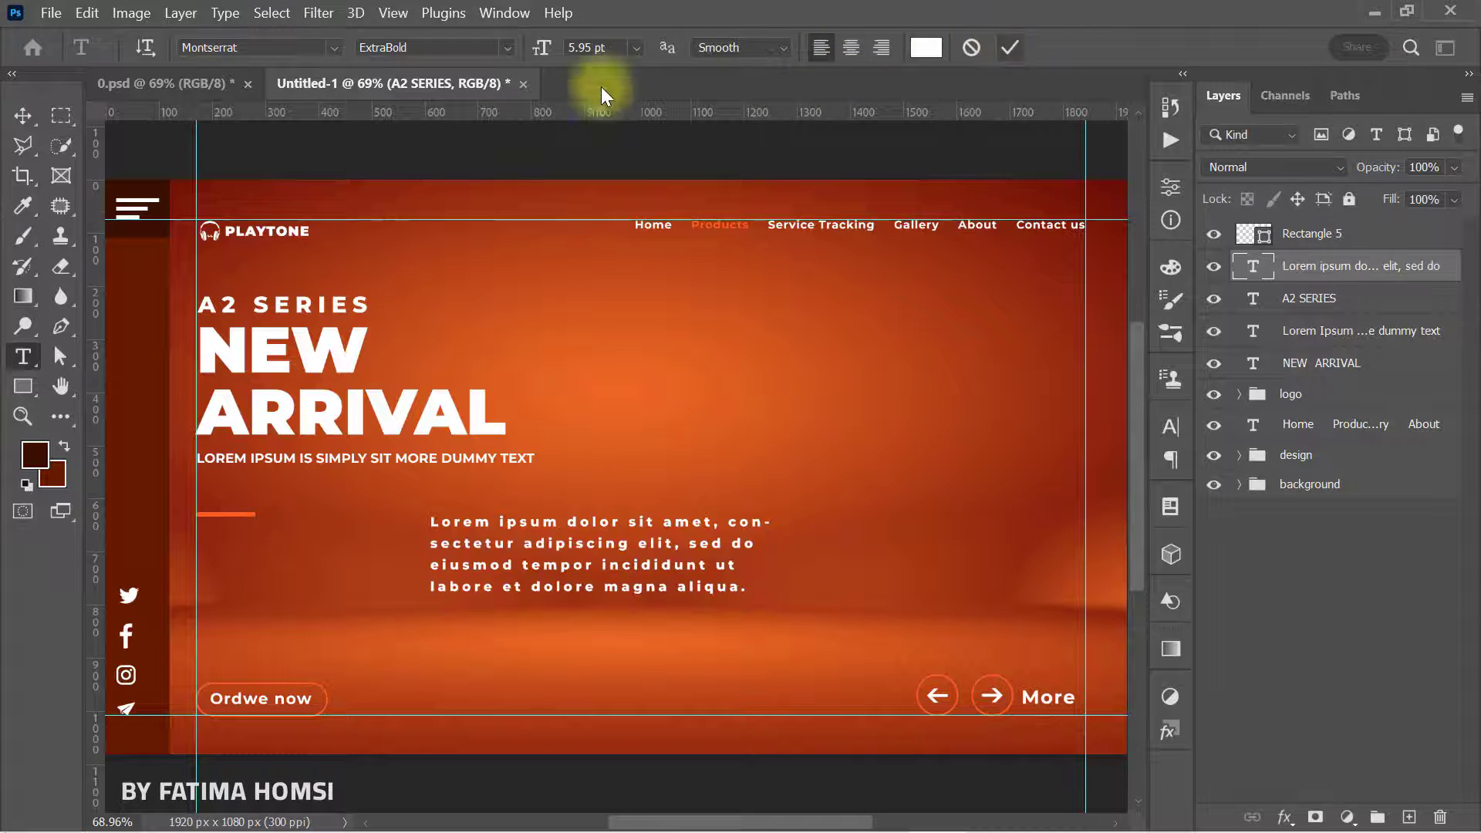
Step: Set the placeholder paragraph to Montserrat Medium with Auto leading and tracking 0
click(504, 44)
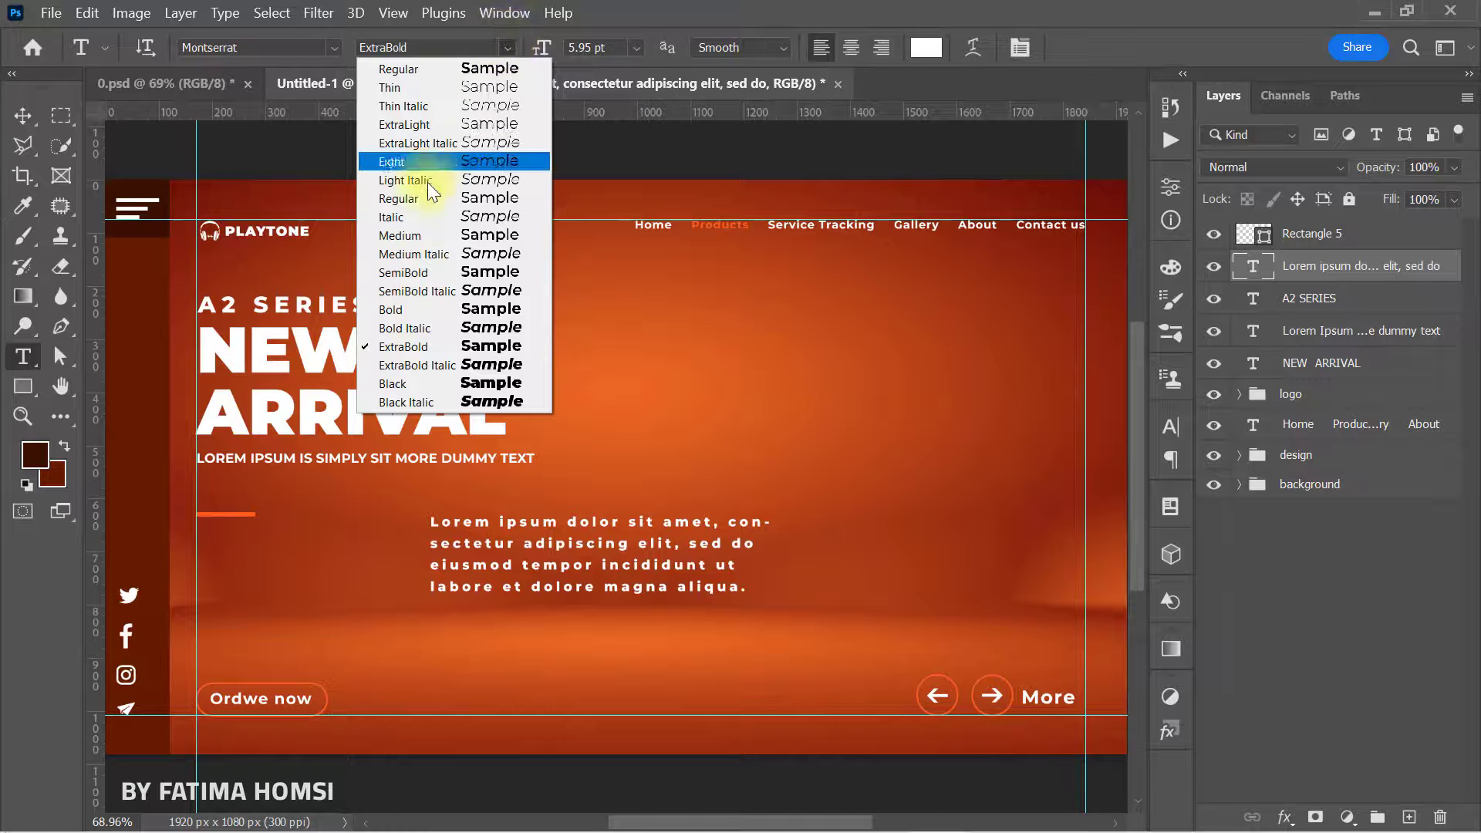
click(426, 235)
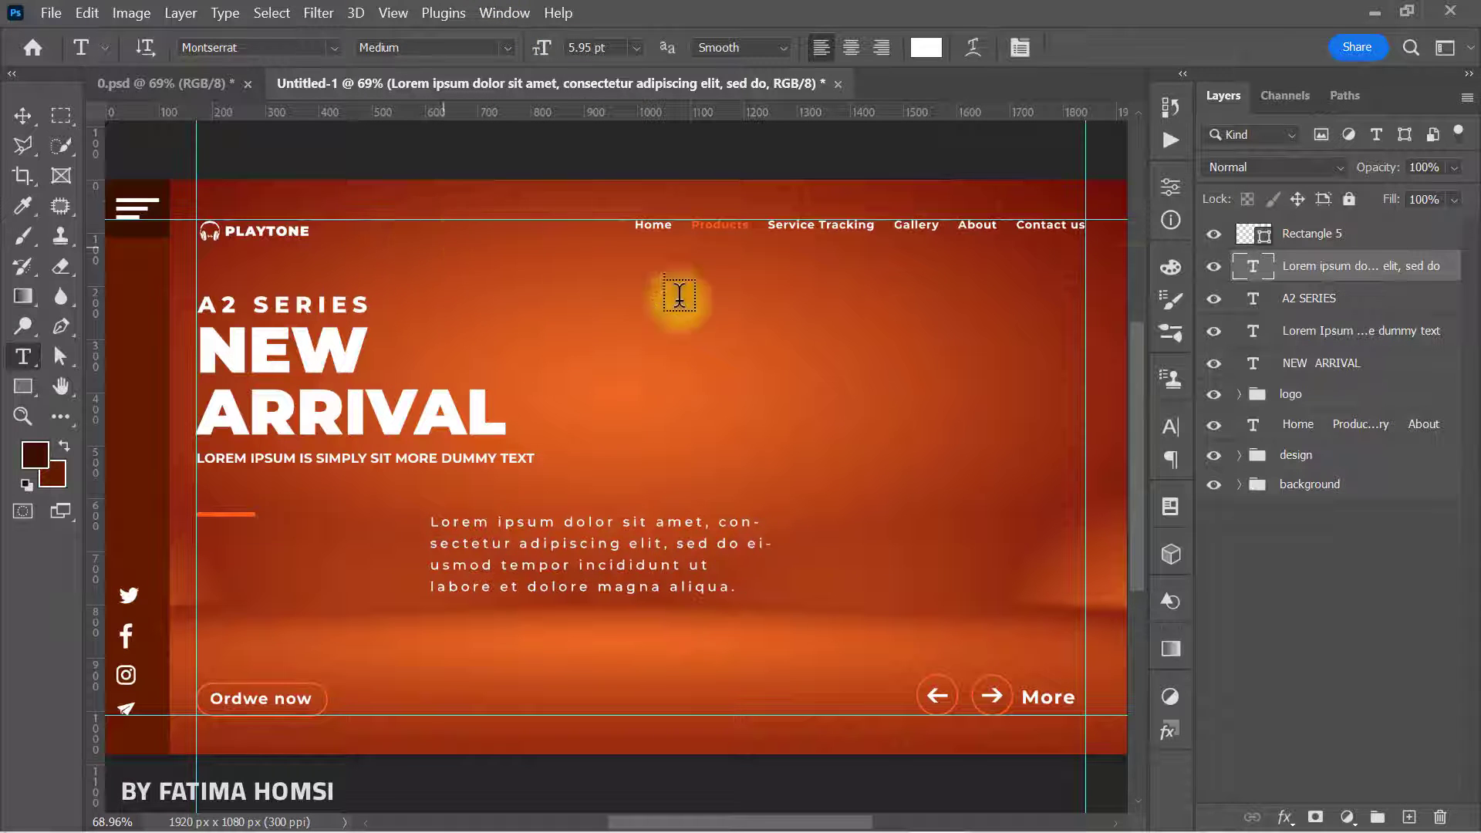
click(1170, 223)
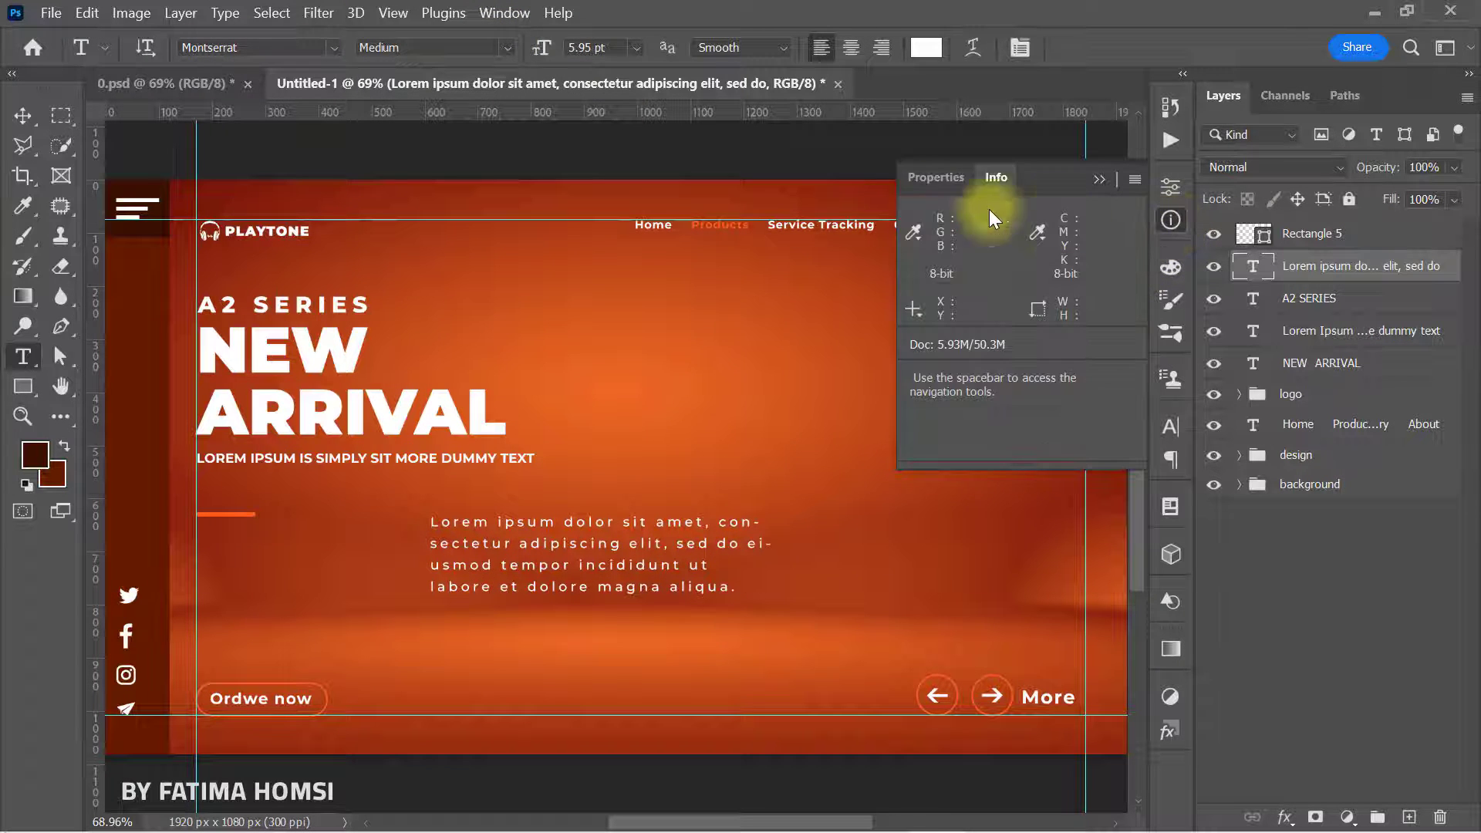
click(912, 180)
click(1104, 379)
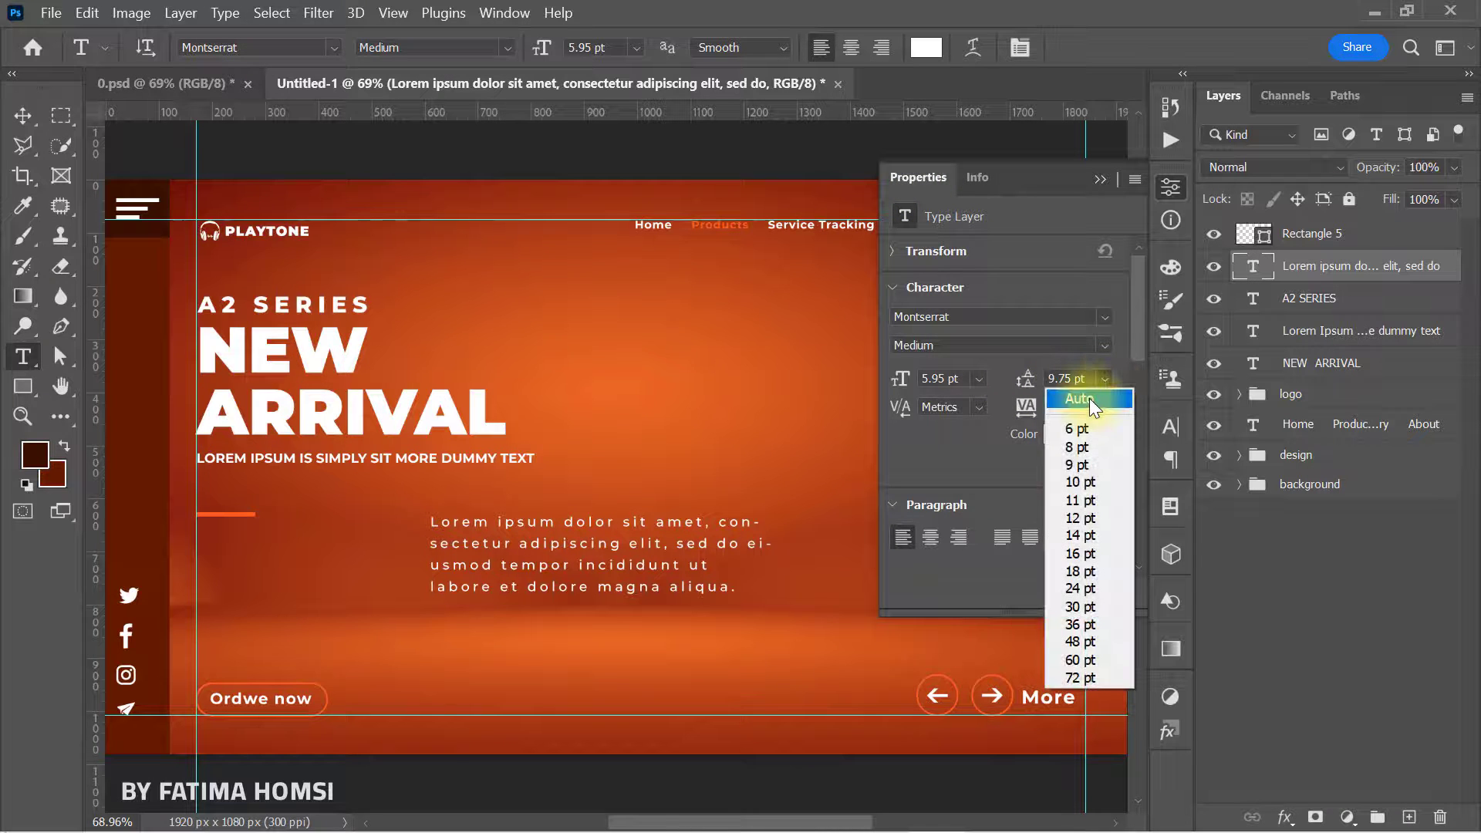
click(1089, 398)
click(1105, 407)
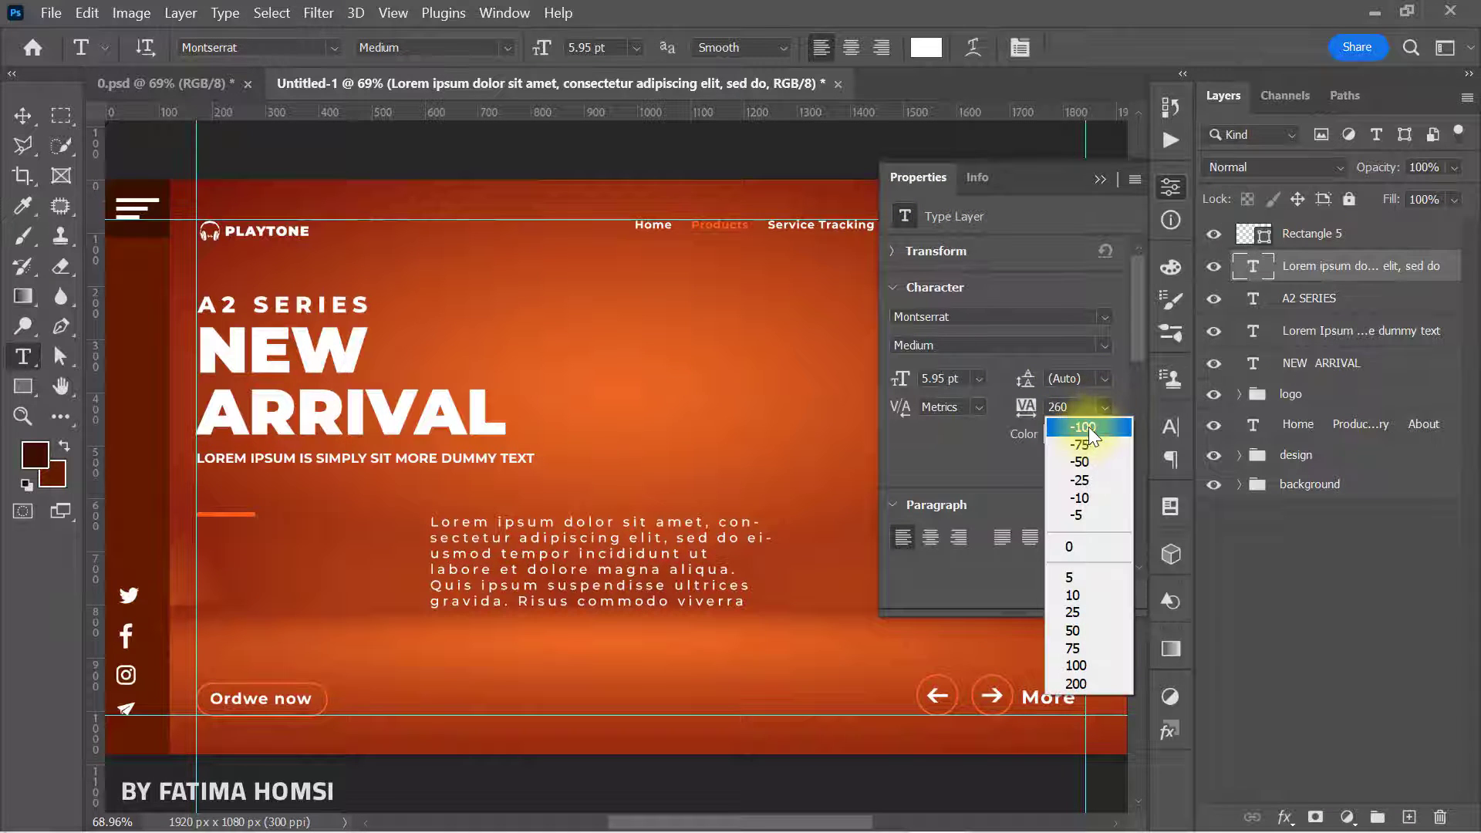
click(1094, 546)
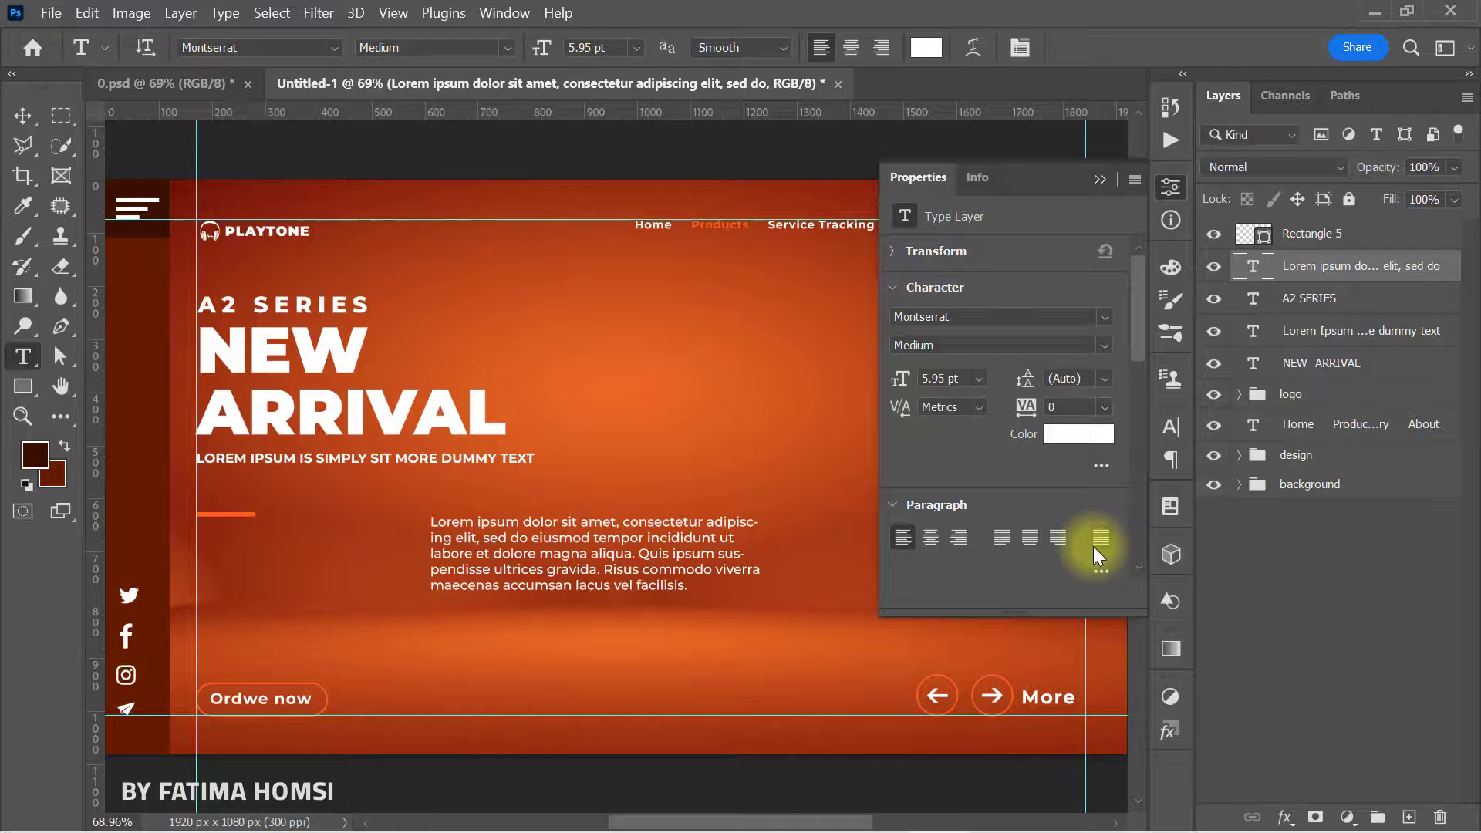
click(1103, 181)
Step: Move the placeholder paragraph directly below the orange bar and align its left edge to the vertical guide
key(ctrl+t)
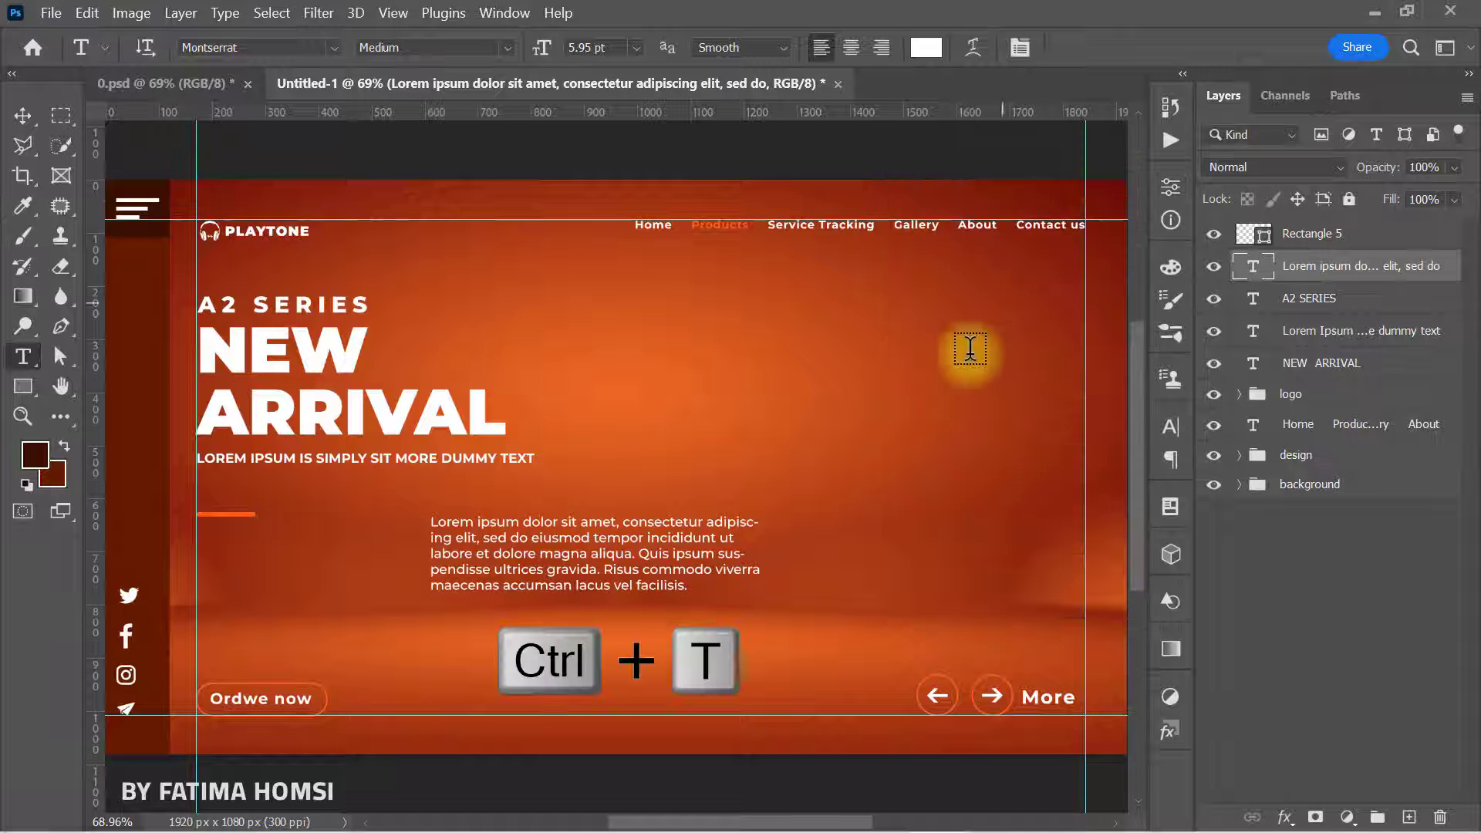
drag(610, 555, 378, 562)
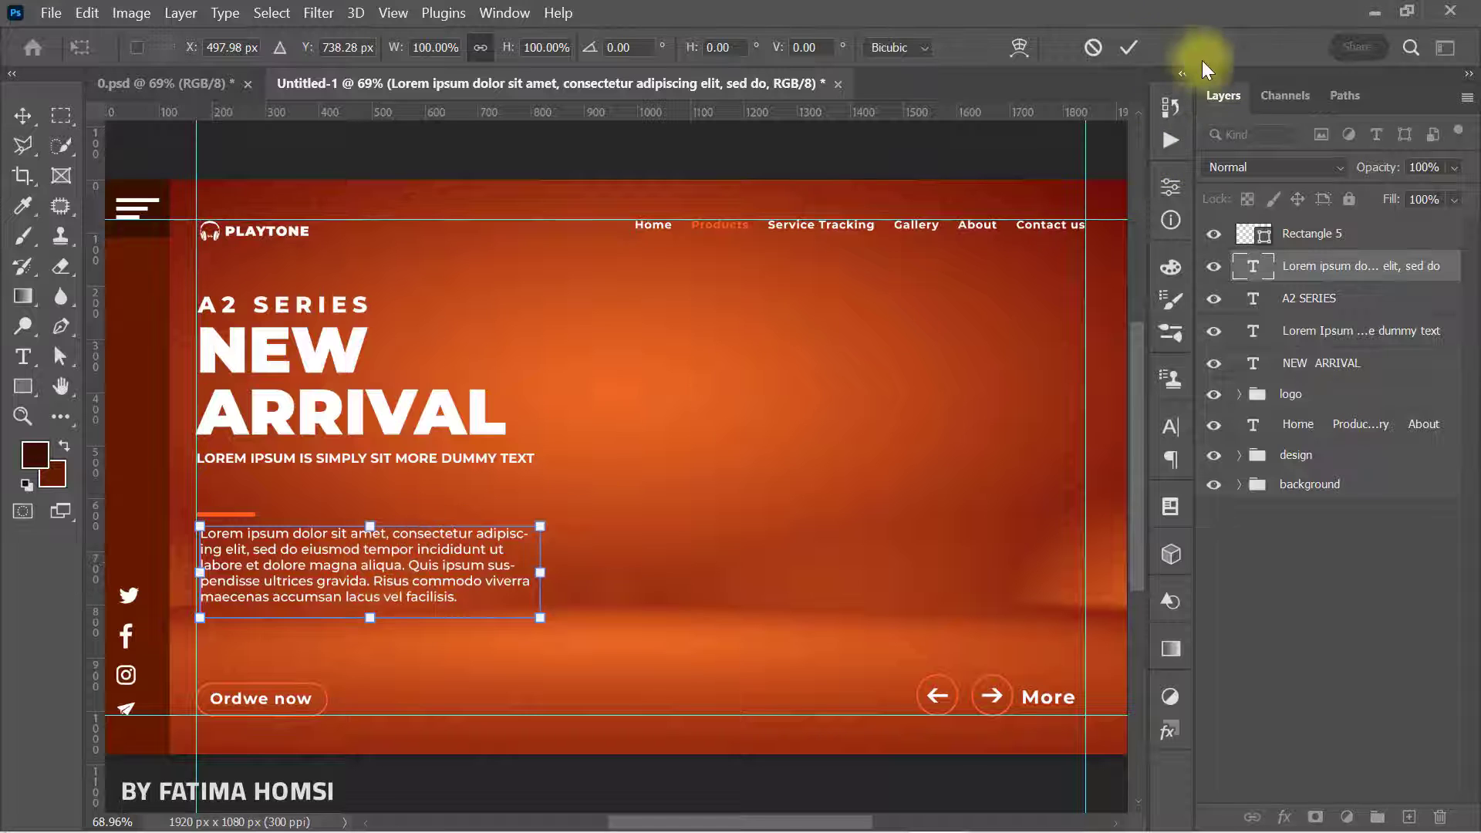
click(1128, 48)
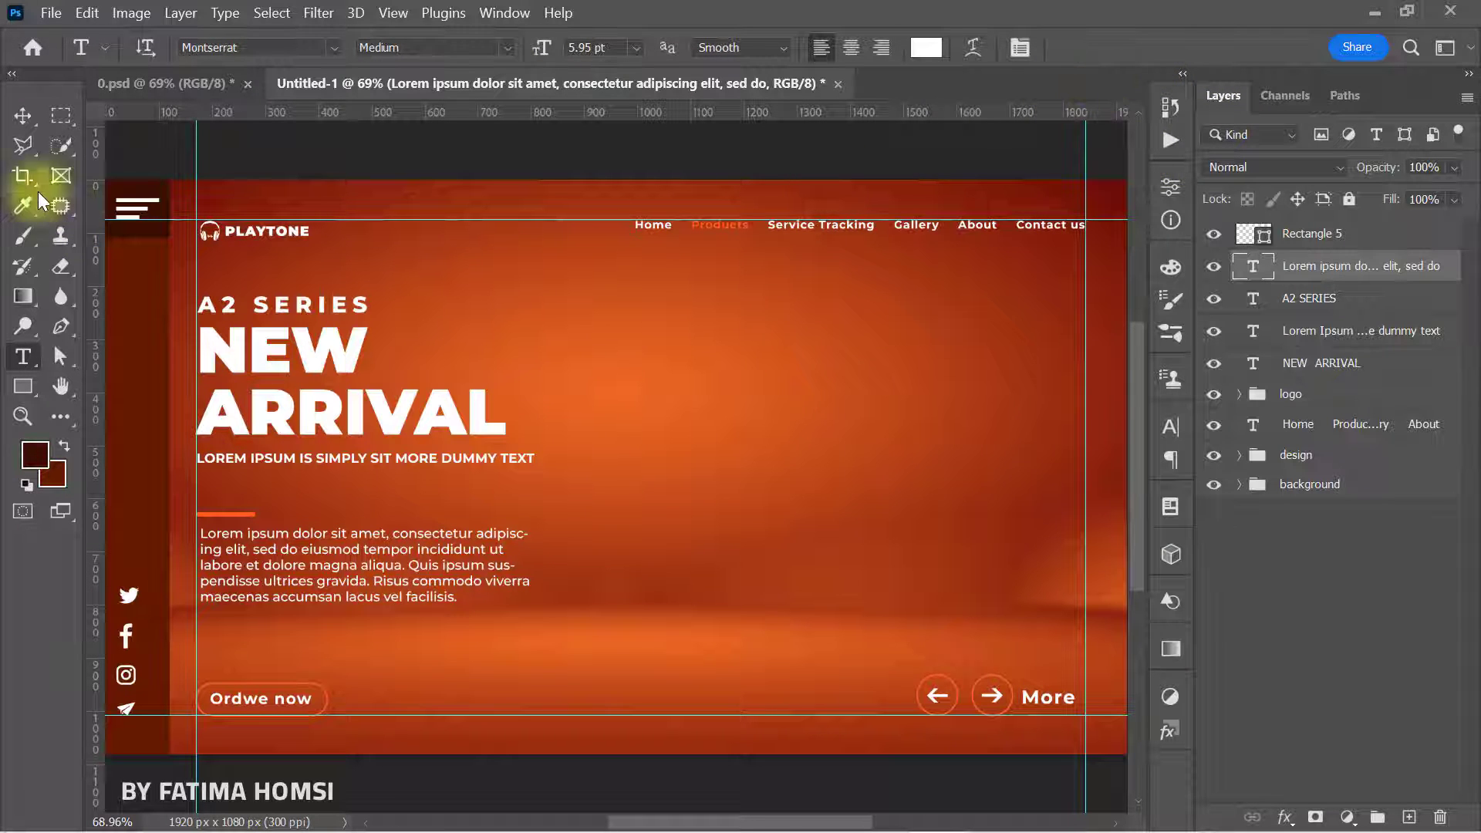
click(23, 116)
drag(212, 571, 213, 591)
Step: Lock the design and background groups
click(1388, 485)
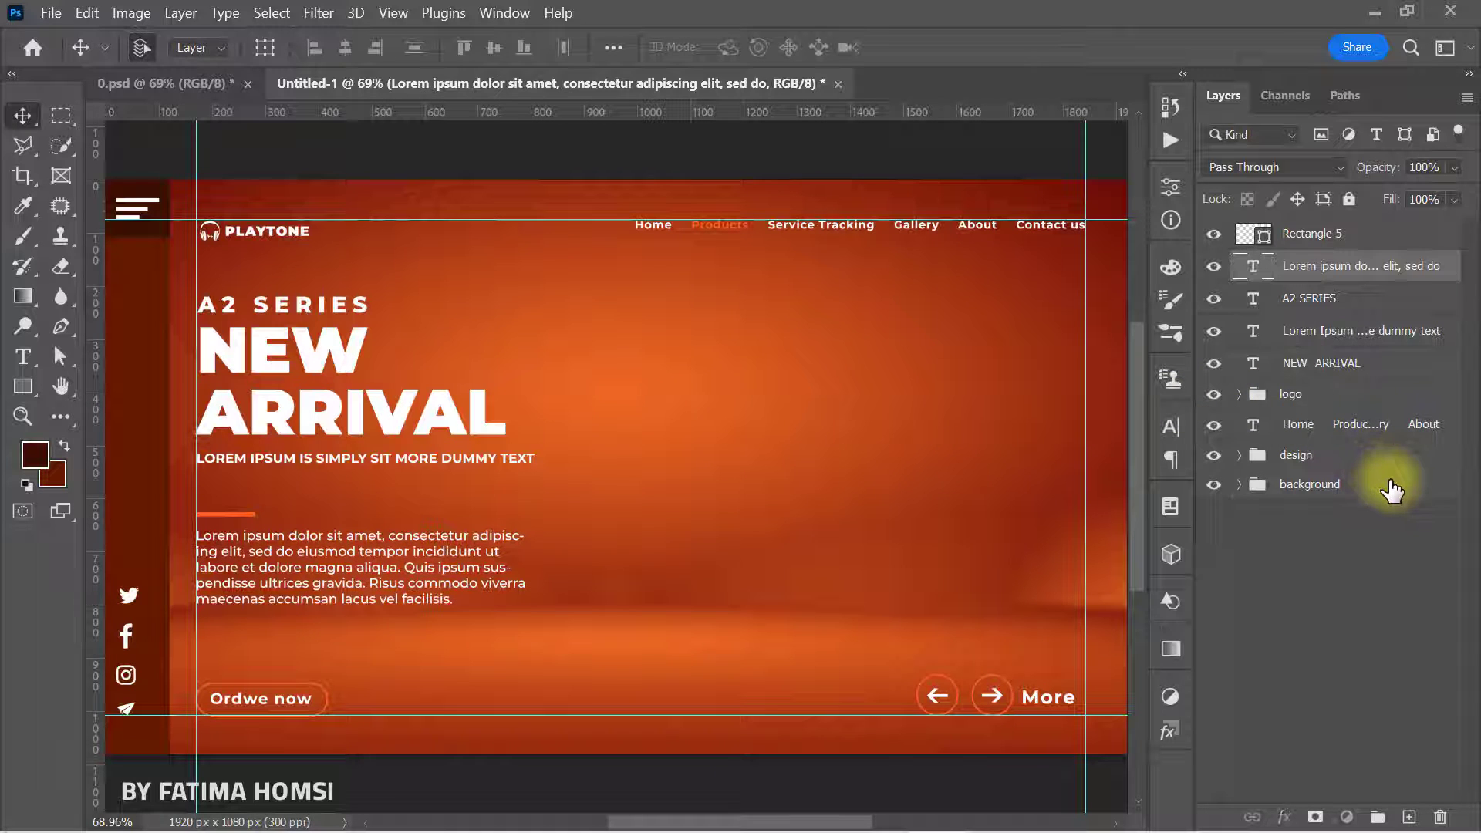
shift+click(1392, 457)
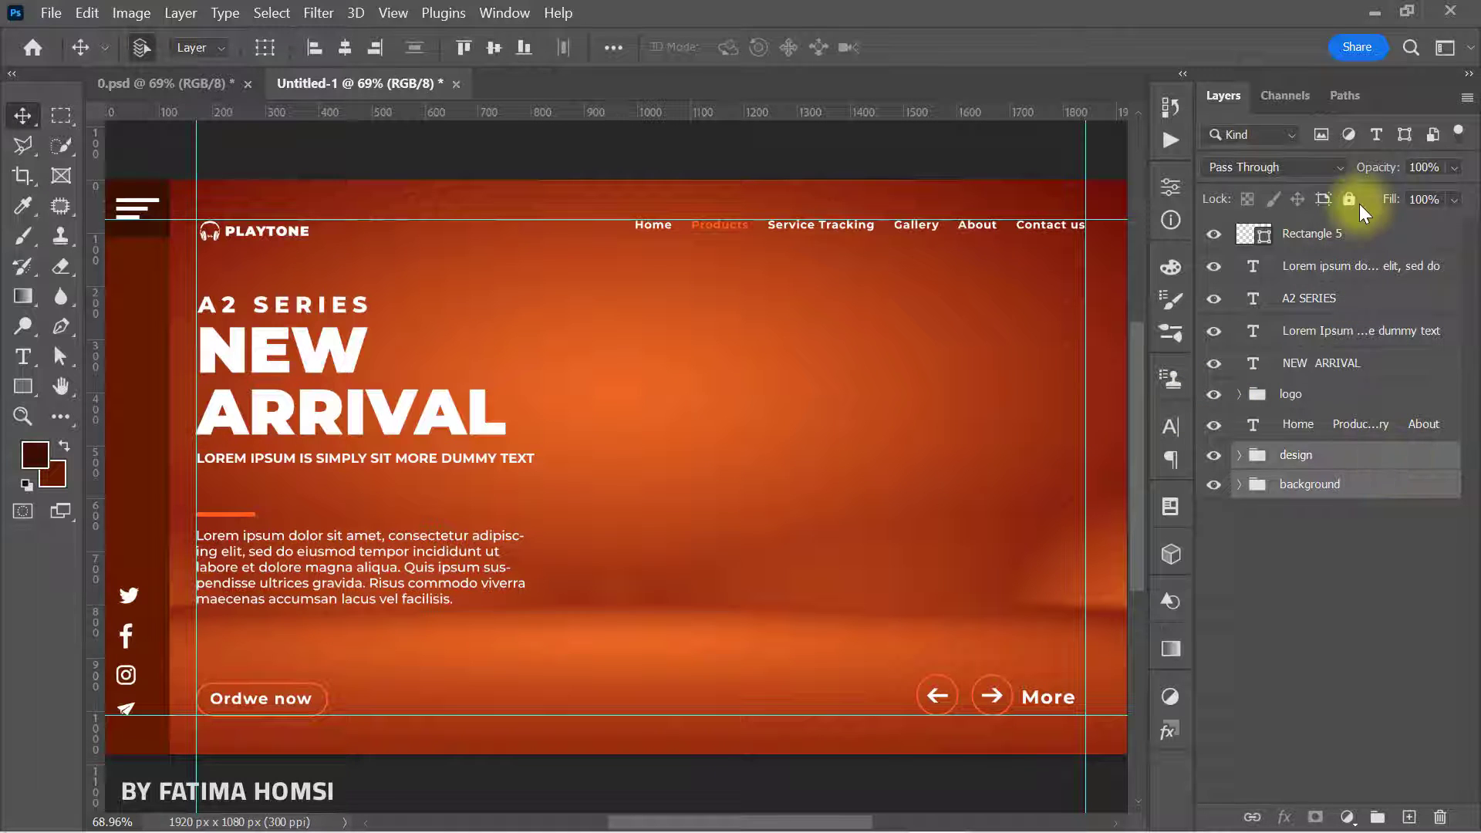
click(1349, 199)
click(1326, 536)
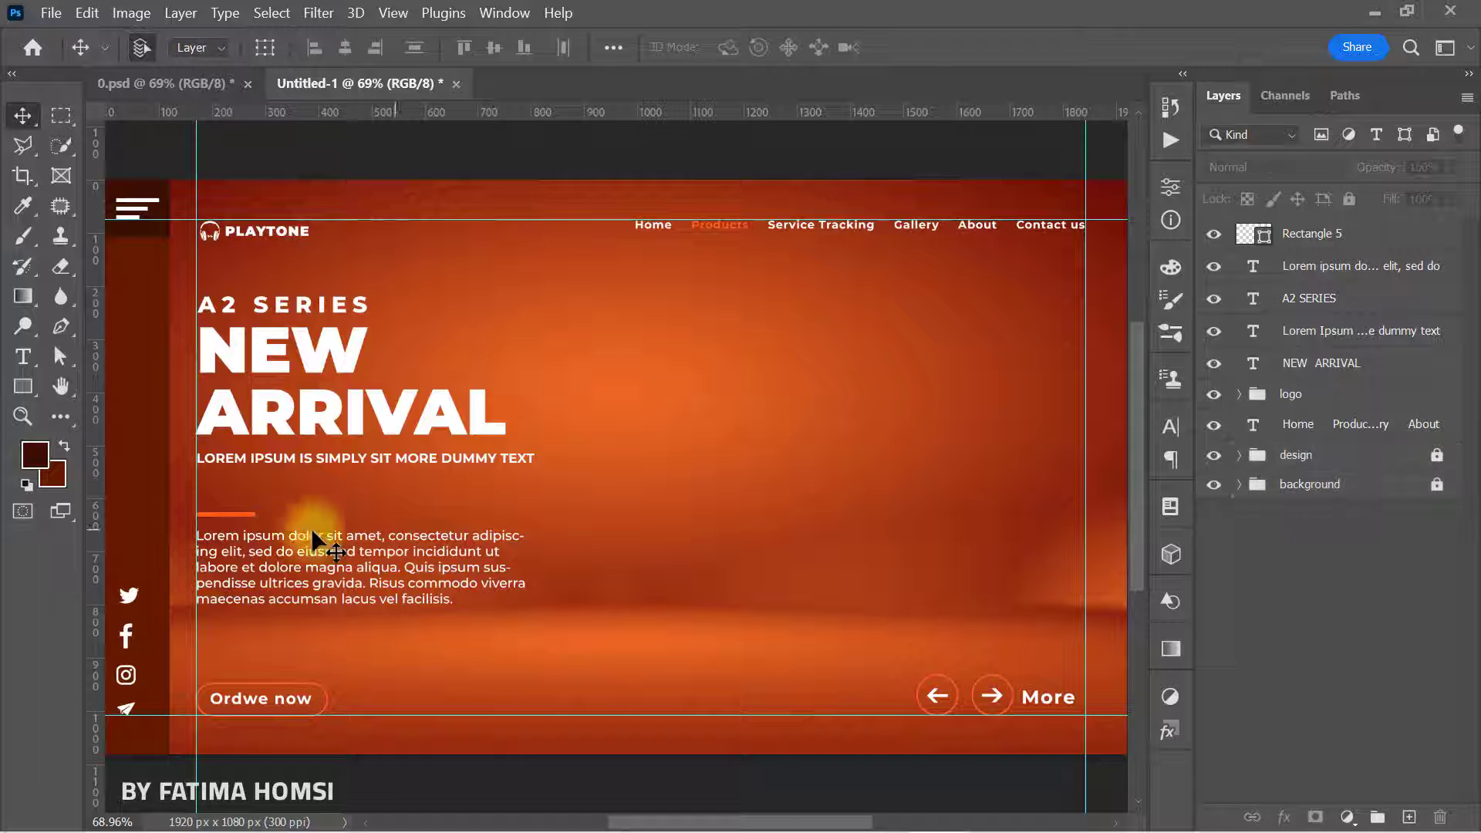
Step: Move the orange bar and the placeholder paragraph up closer to the tagline, keeping a small gap between them
drag(222, 512, 224, 501)
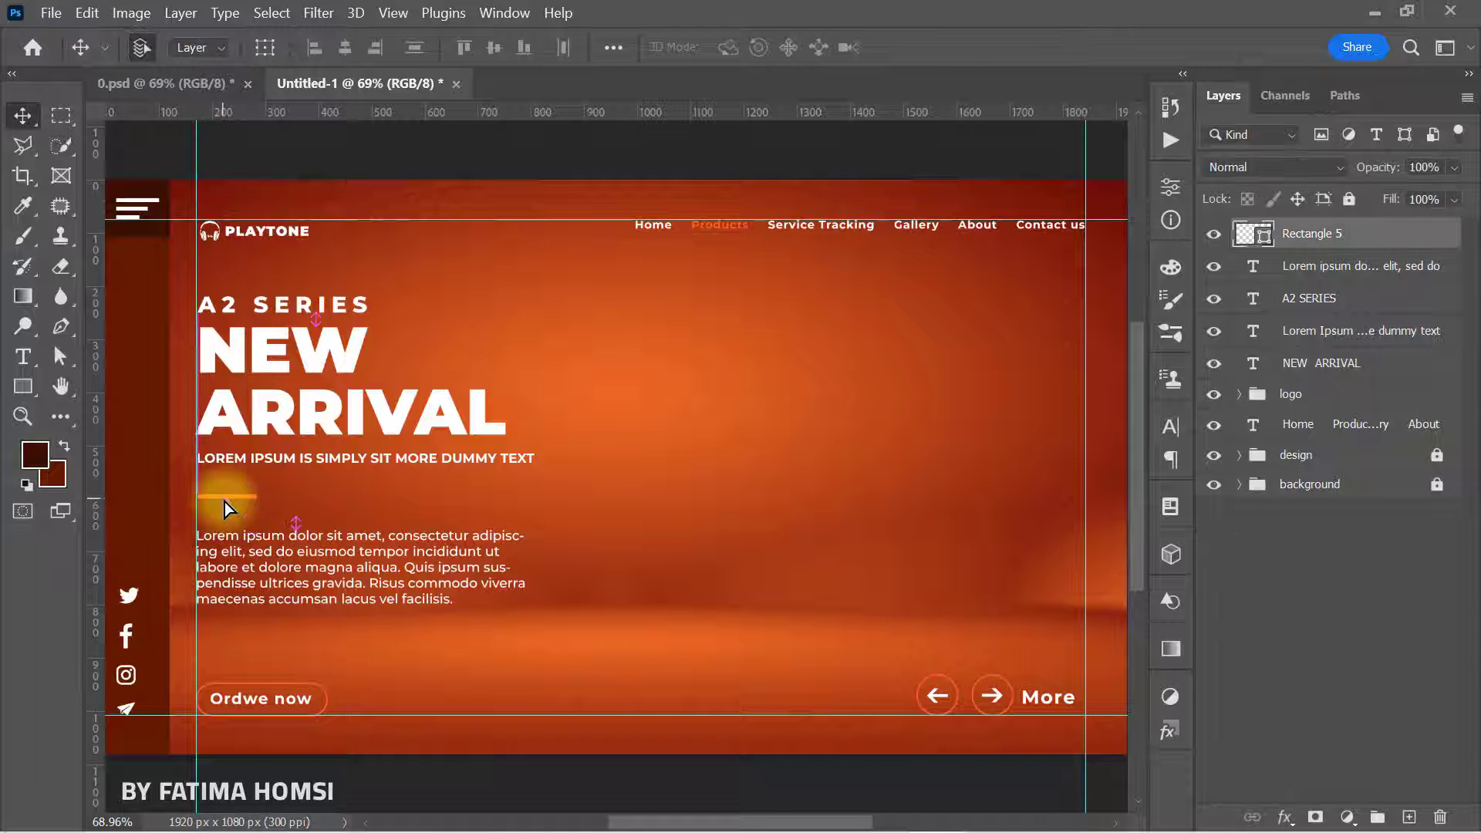
drag(247, 558, 233, 551)
click(404, 485)
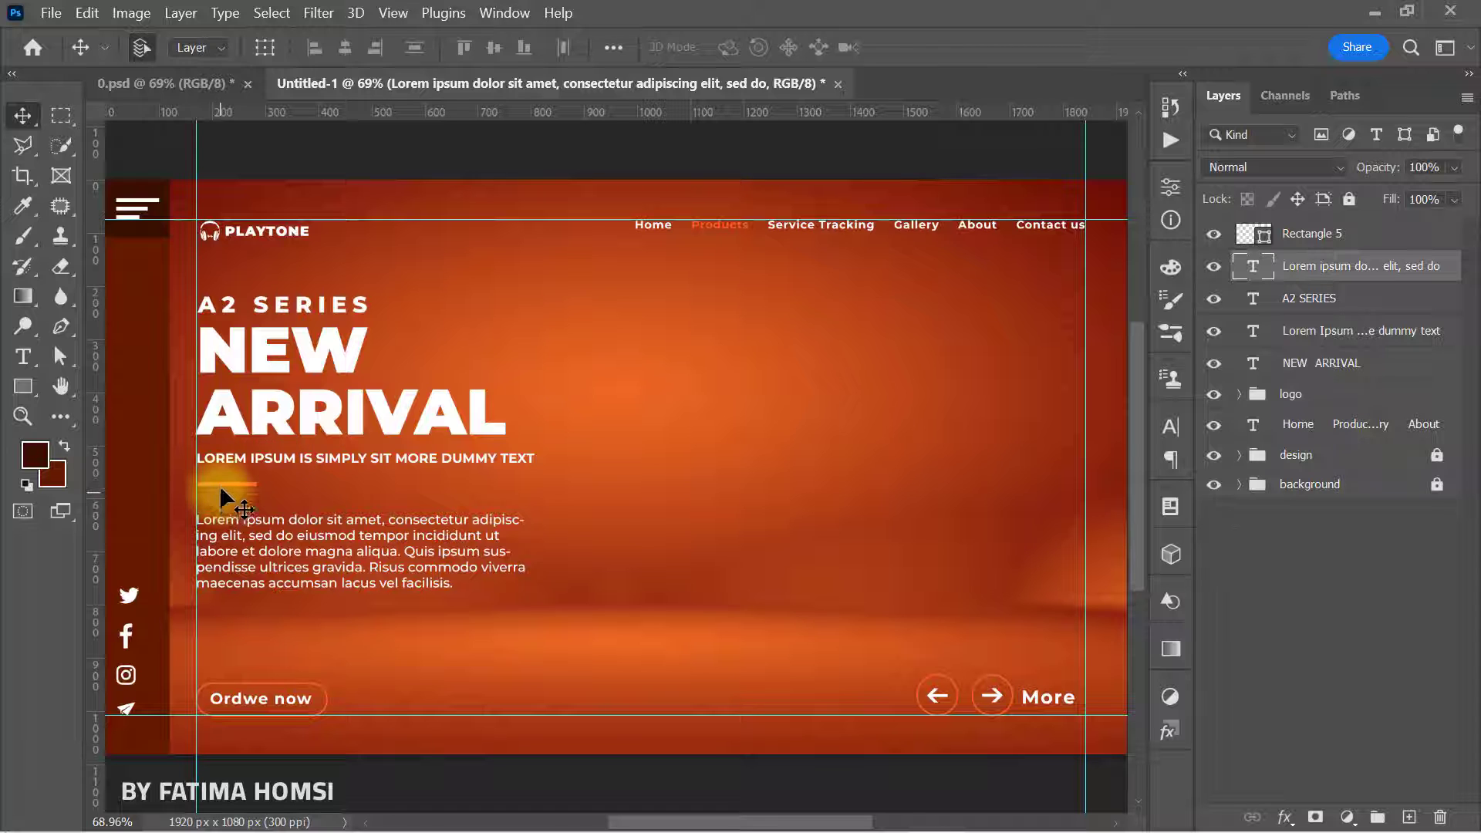
drag(220, 488, 222, 503)
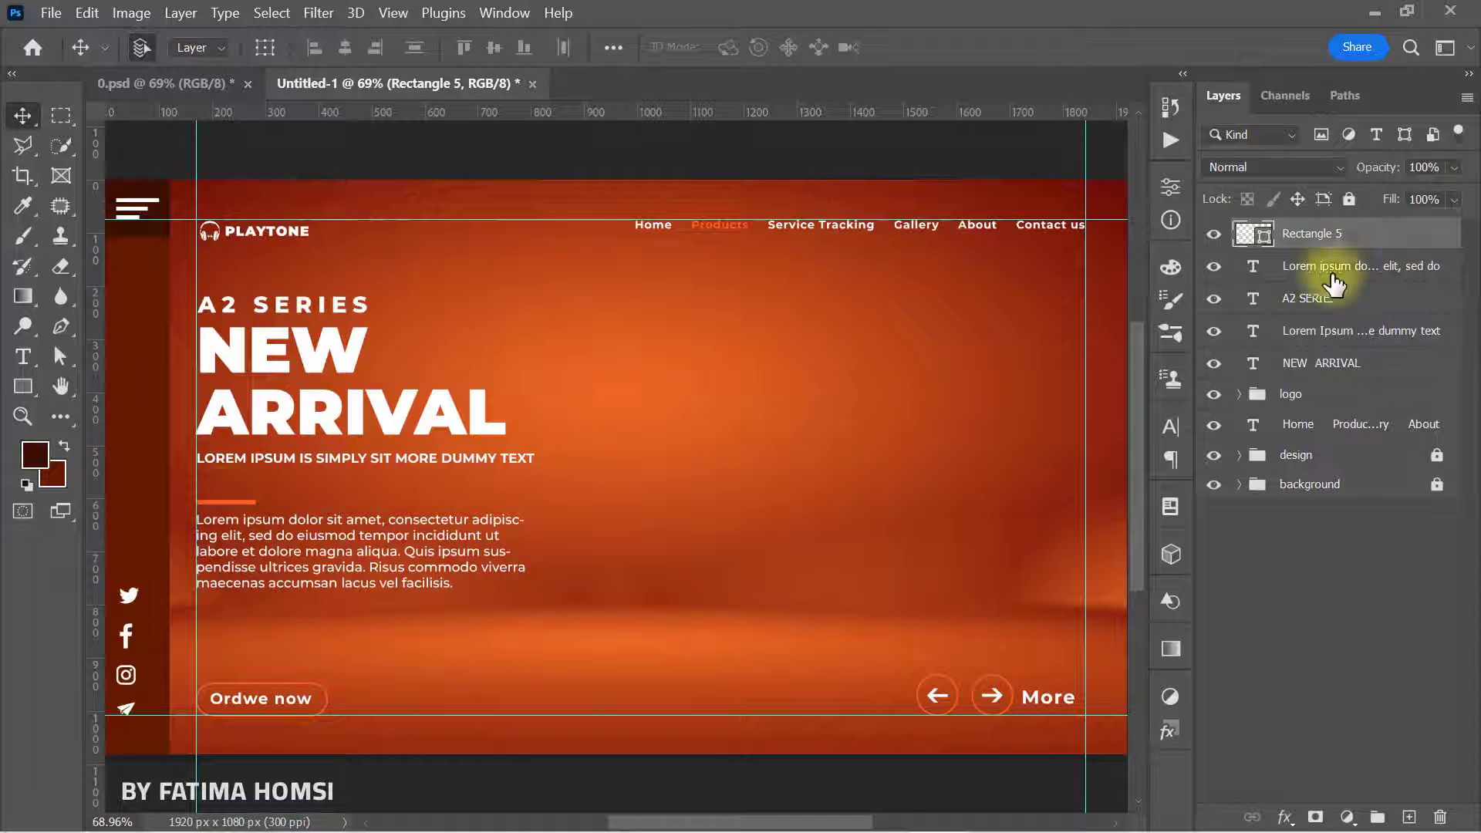
Step: Group the headline, tagline, A2 SERIES, paragraph and orange bar layers, add the navigation text layer, and name the group text
shift+click(1375, 365)
key(ctrl+g)
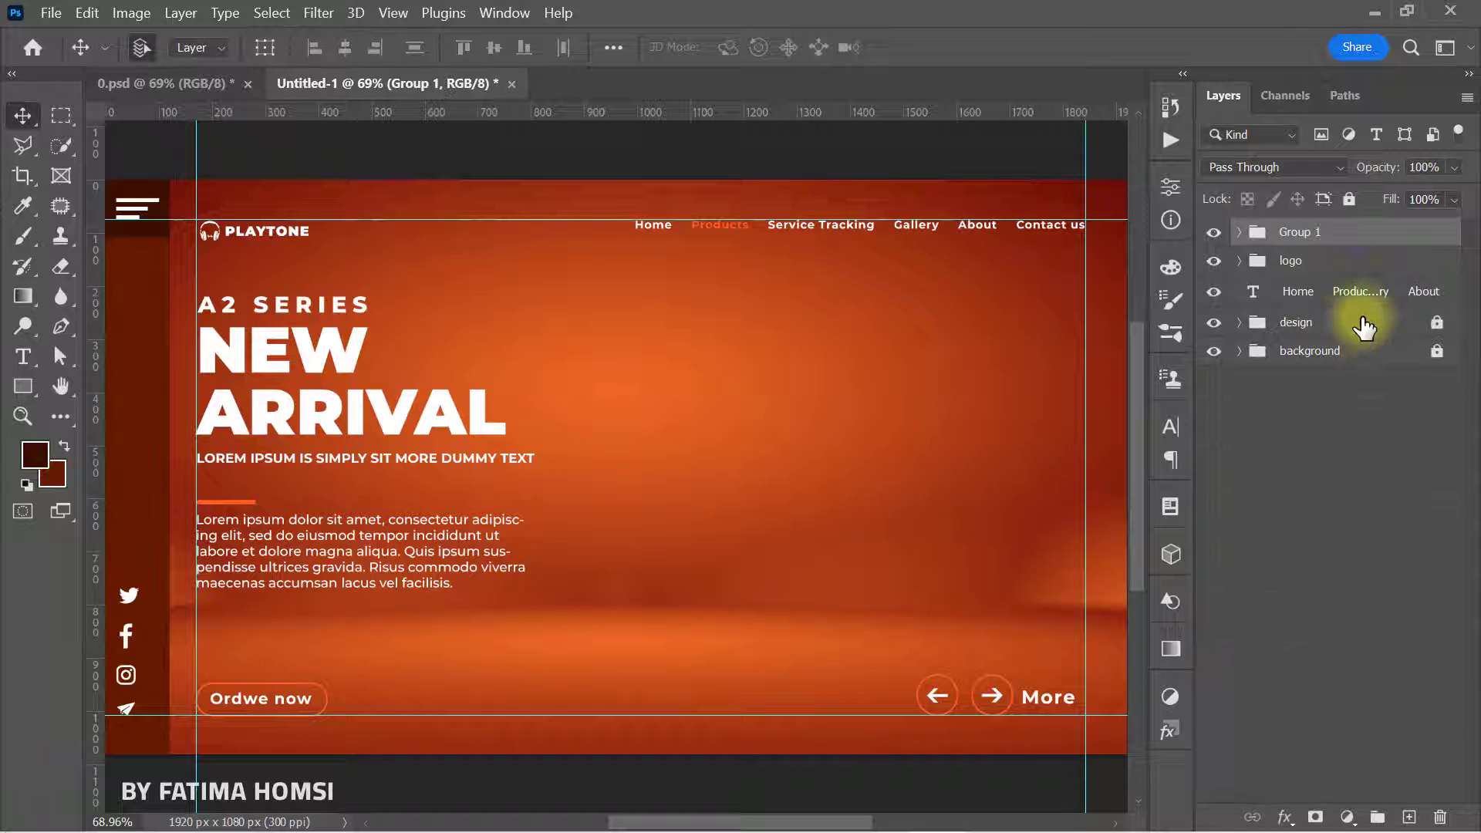
click(1323, 297)
drag(1265, 305, 1346, 225)
double_click(1298, 232)
text(text)
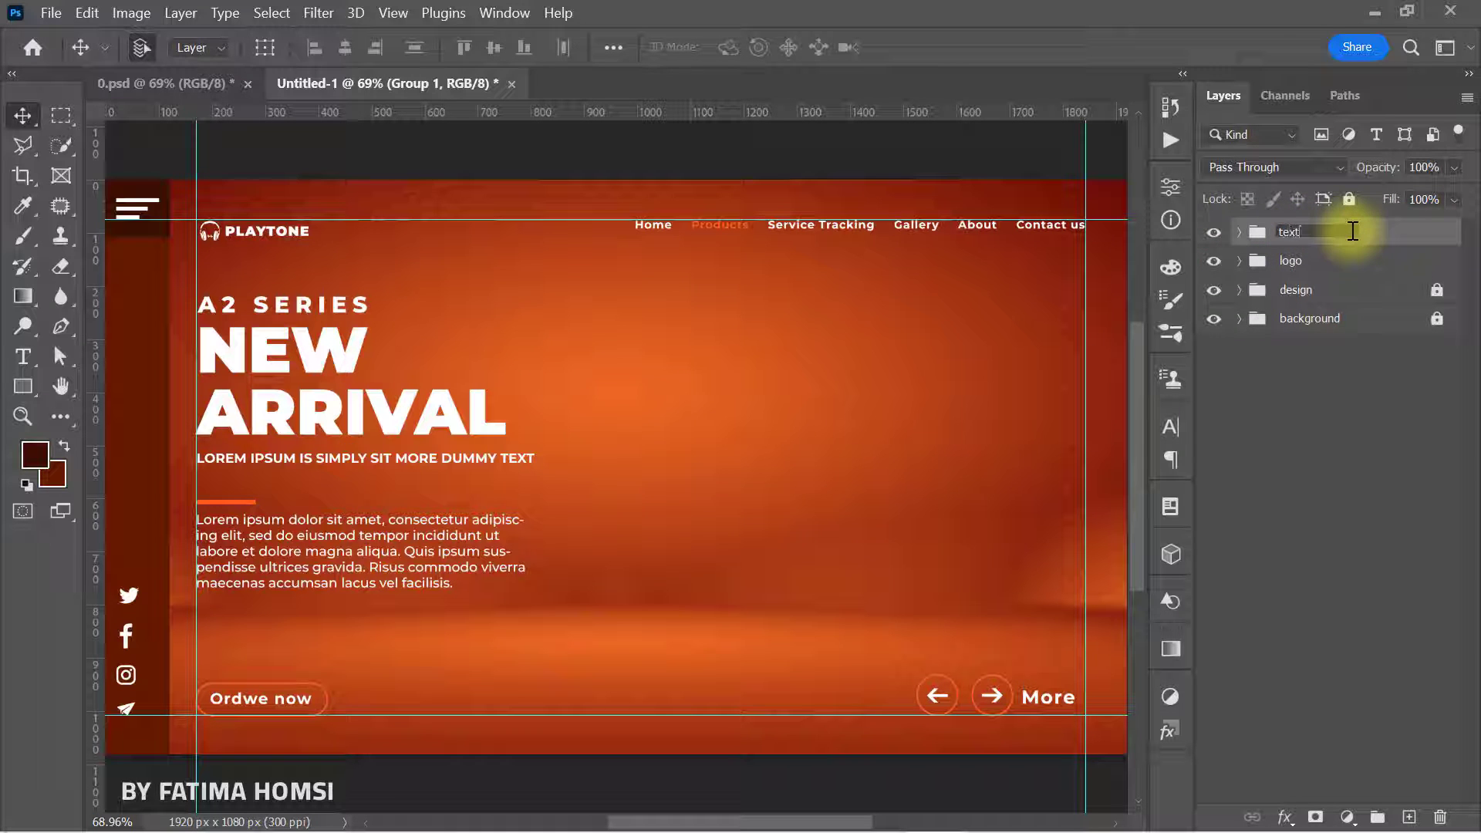
key(Return)
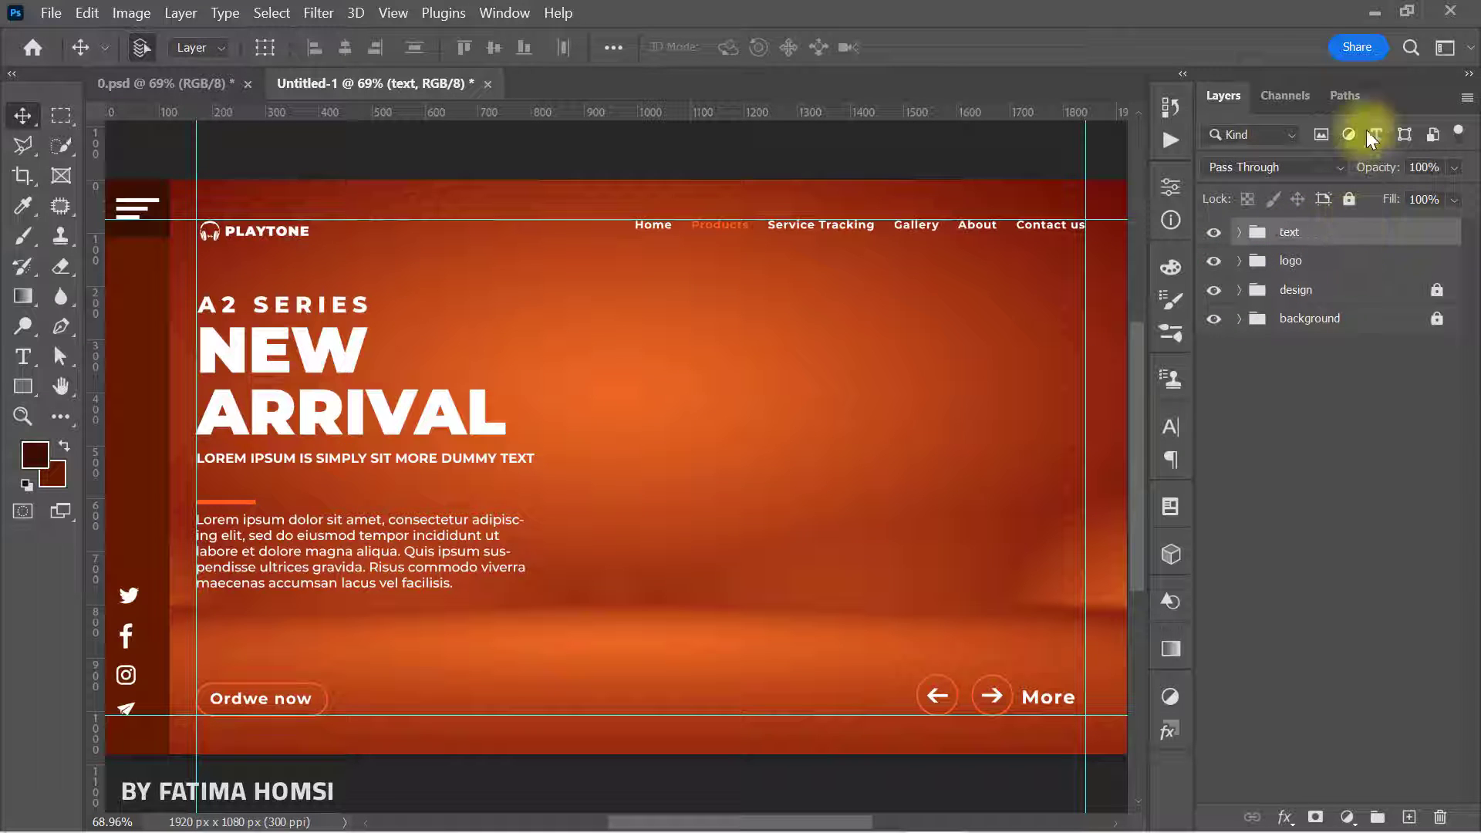
Step: Switch to File Explorer, extract the podium stands archive in the oranje Headphones folder, and place the roundstage5 image into the design
click(1374, 14)
click(869, 162)
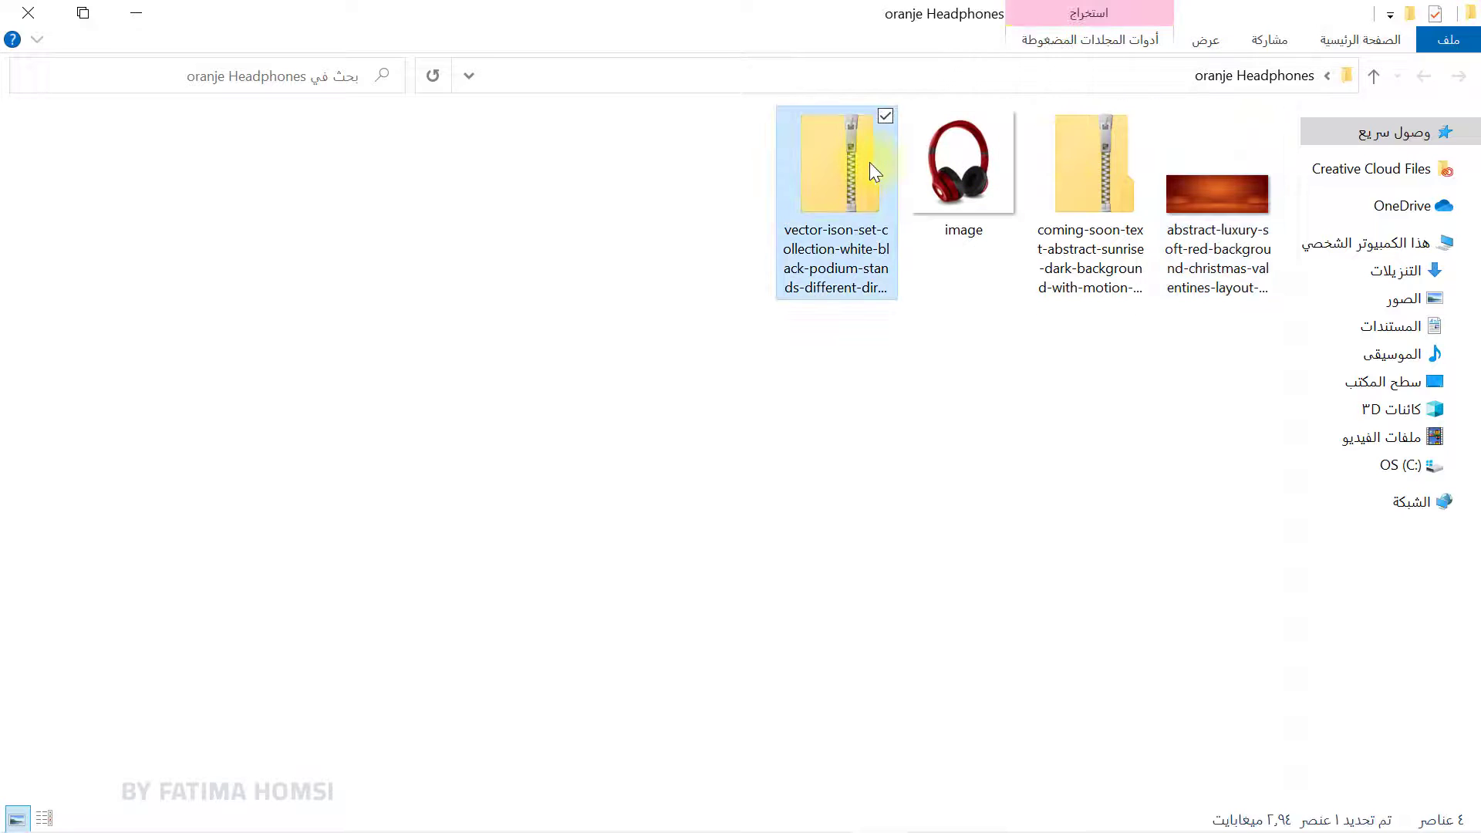
right_click(869, 162)
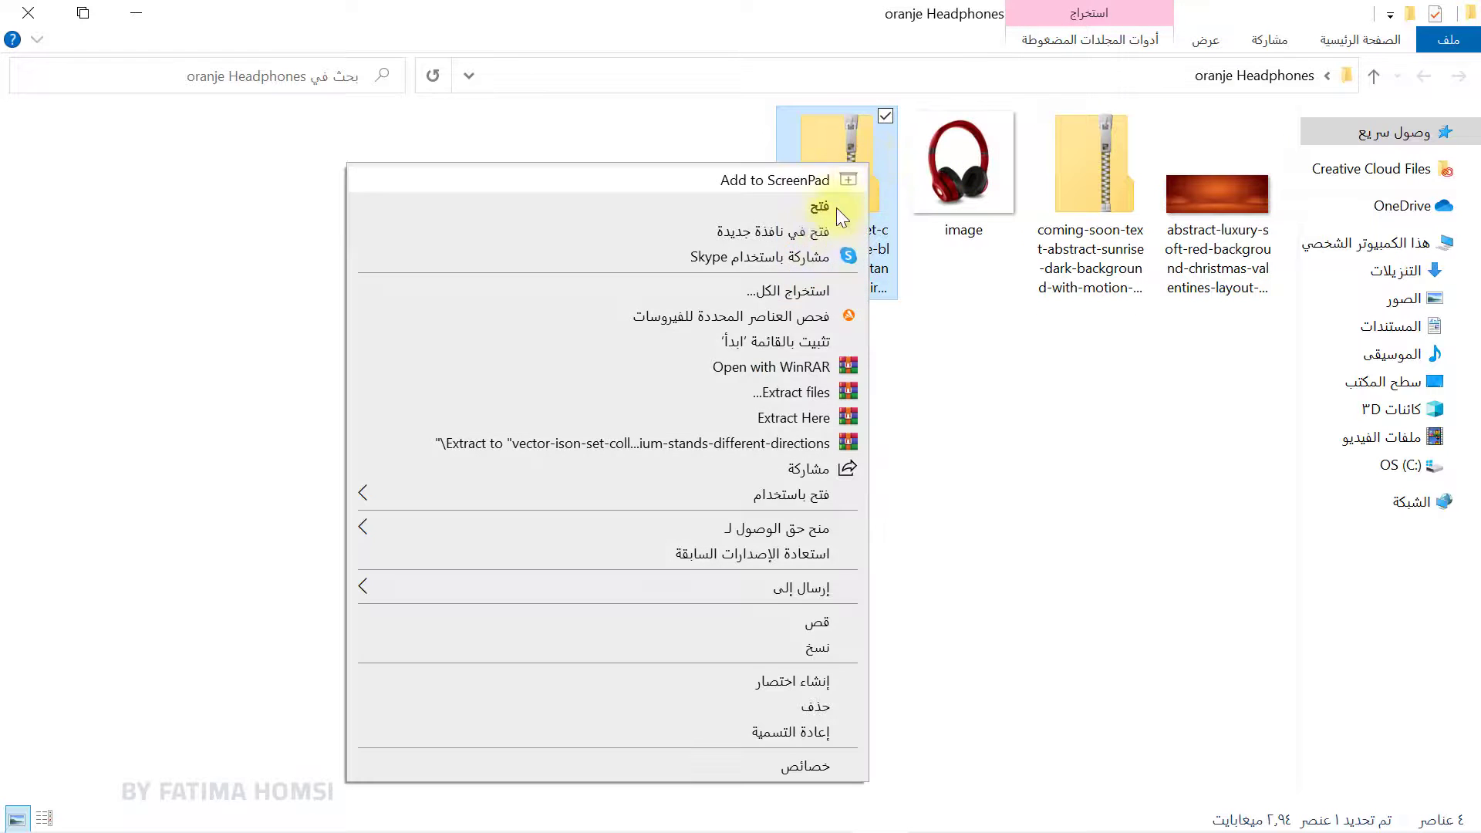
click(759, 420)
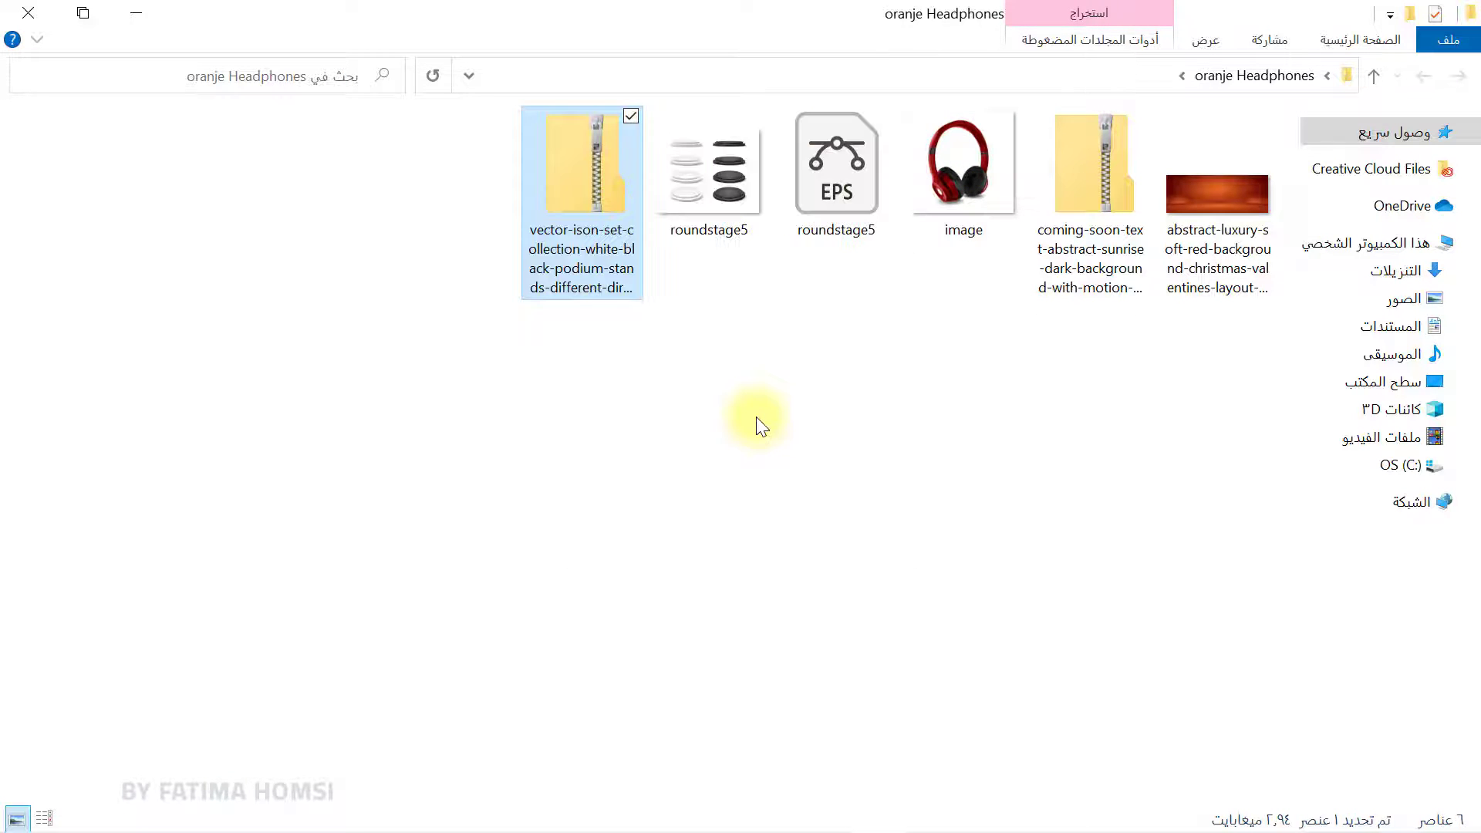
drag(701, 231, 835, 596)
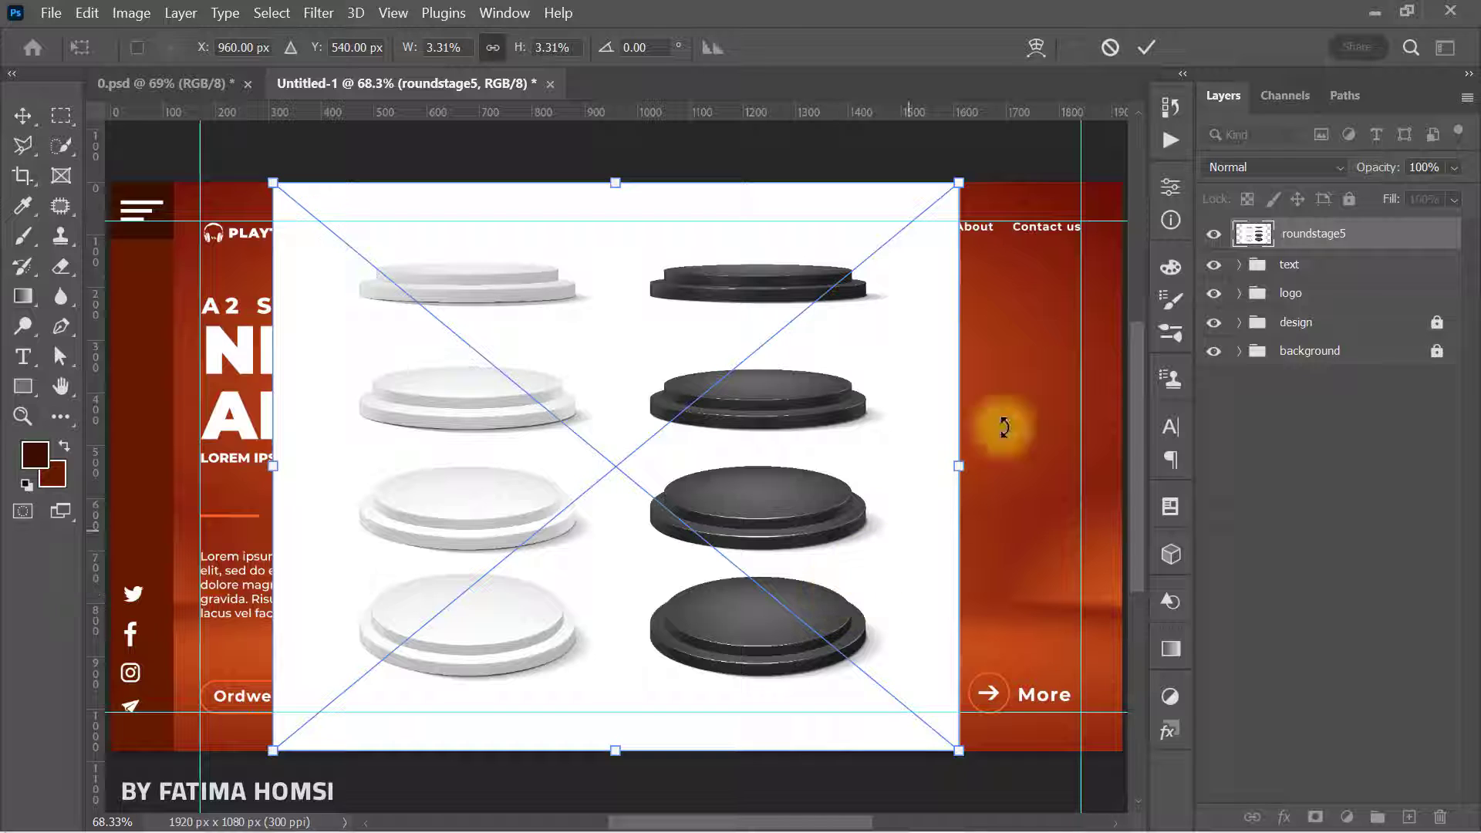
click(1148, 49)
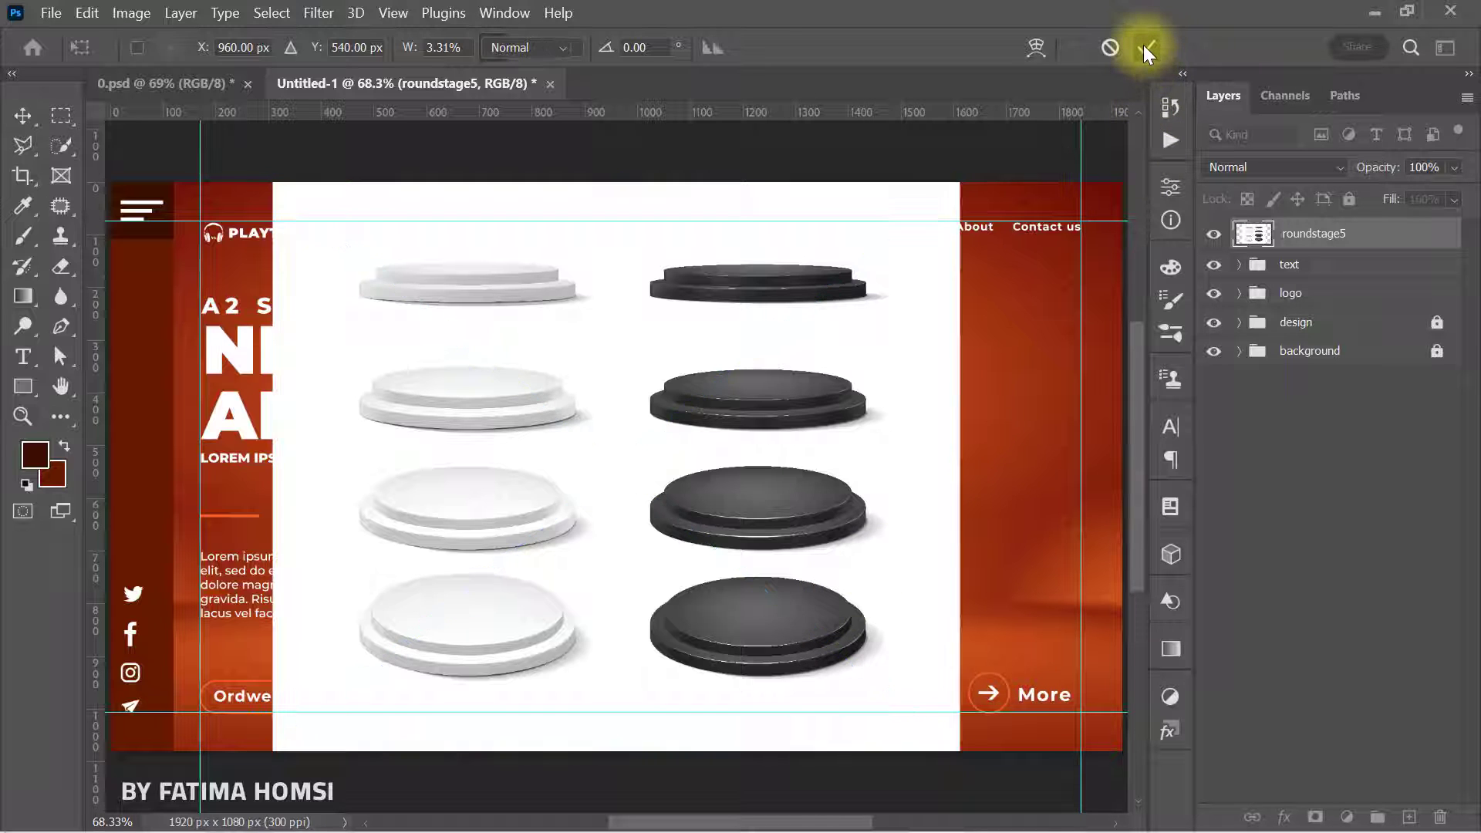
Step: Mask the roundstage5 layer with a rectangular selection around the second black podium from the top
click(65, 117)
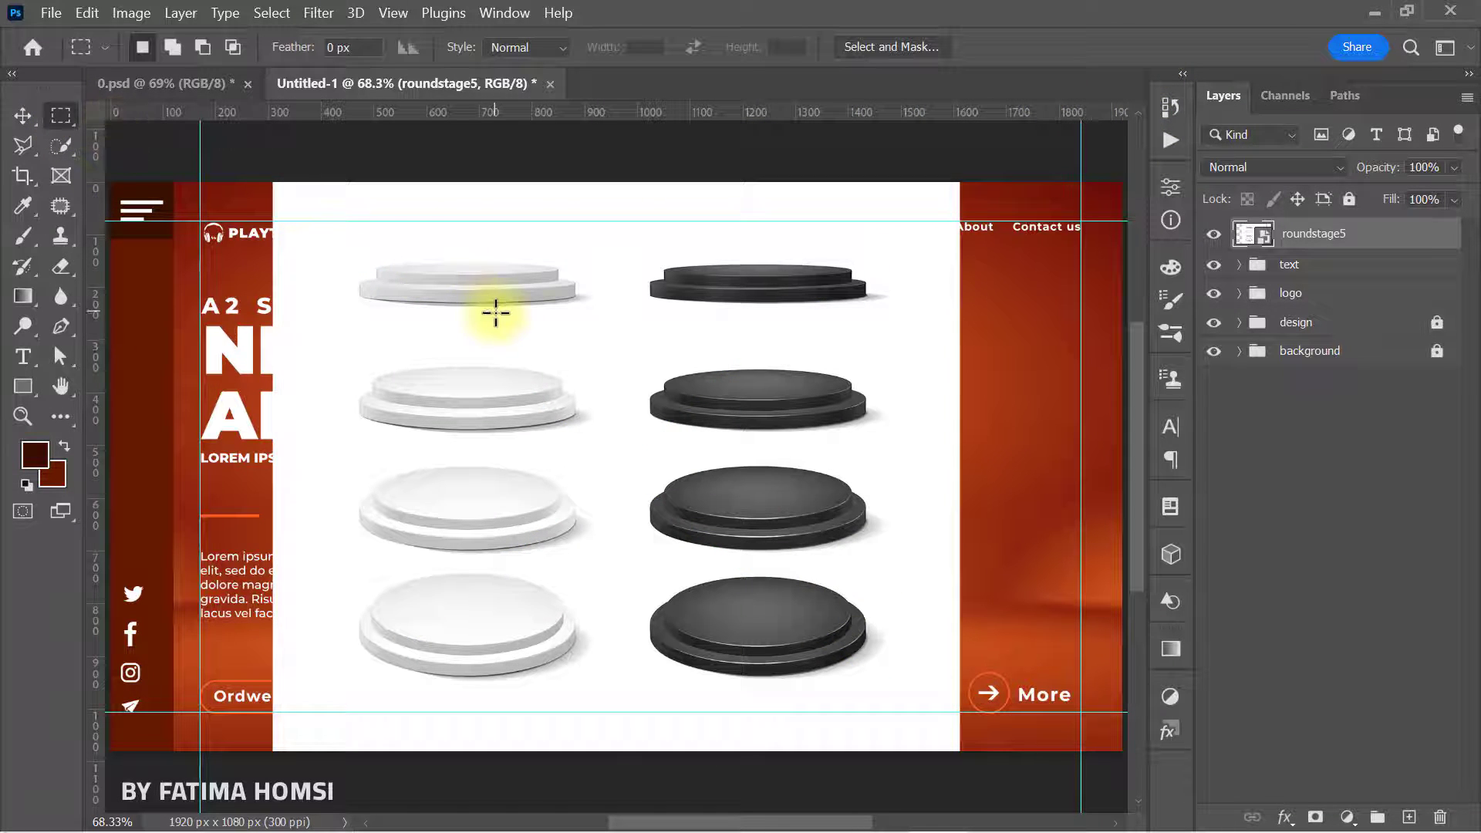
drag(593, 335, 955, 458)
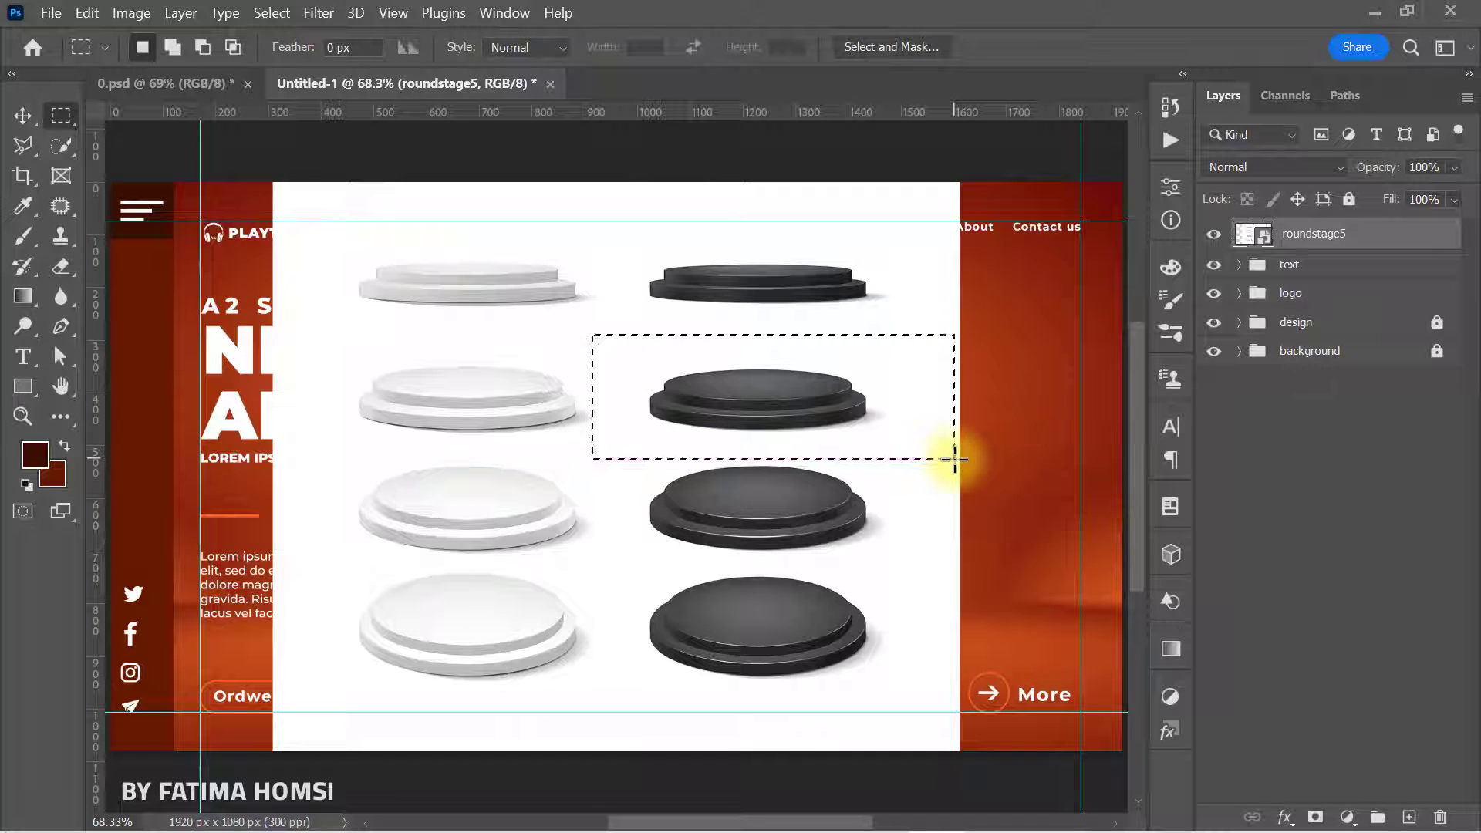
click(1321, 820)
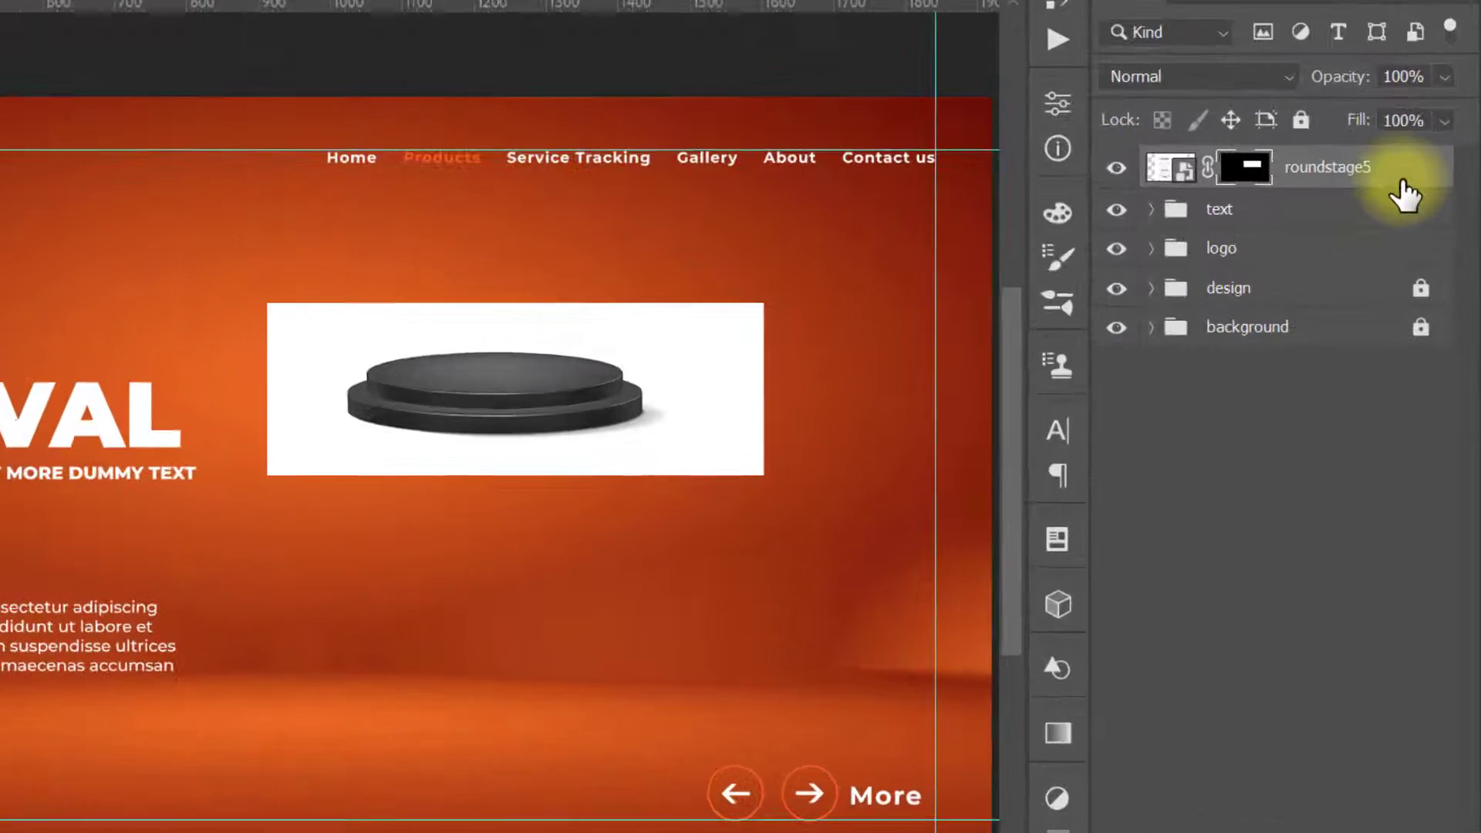
Step: Convert the masked roundstage5 layer to a smart object and set its blend mode to Multiply
right_click(1402, 185)
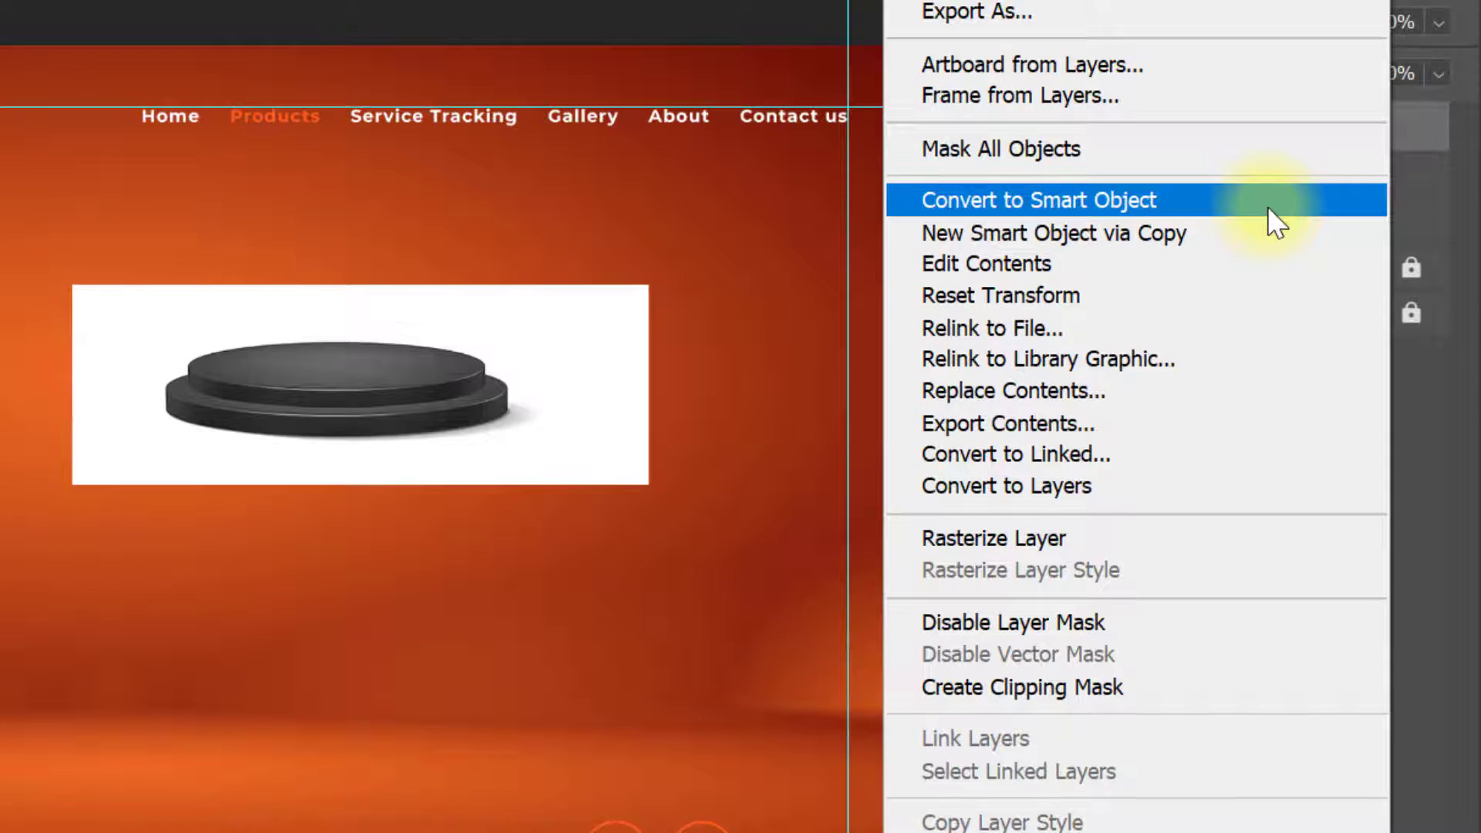
click(1267, 206)
click(1172, 33)
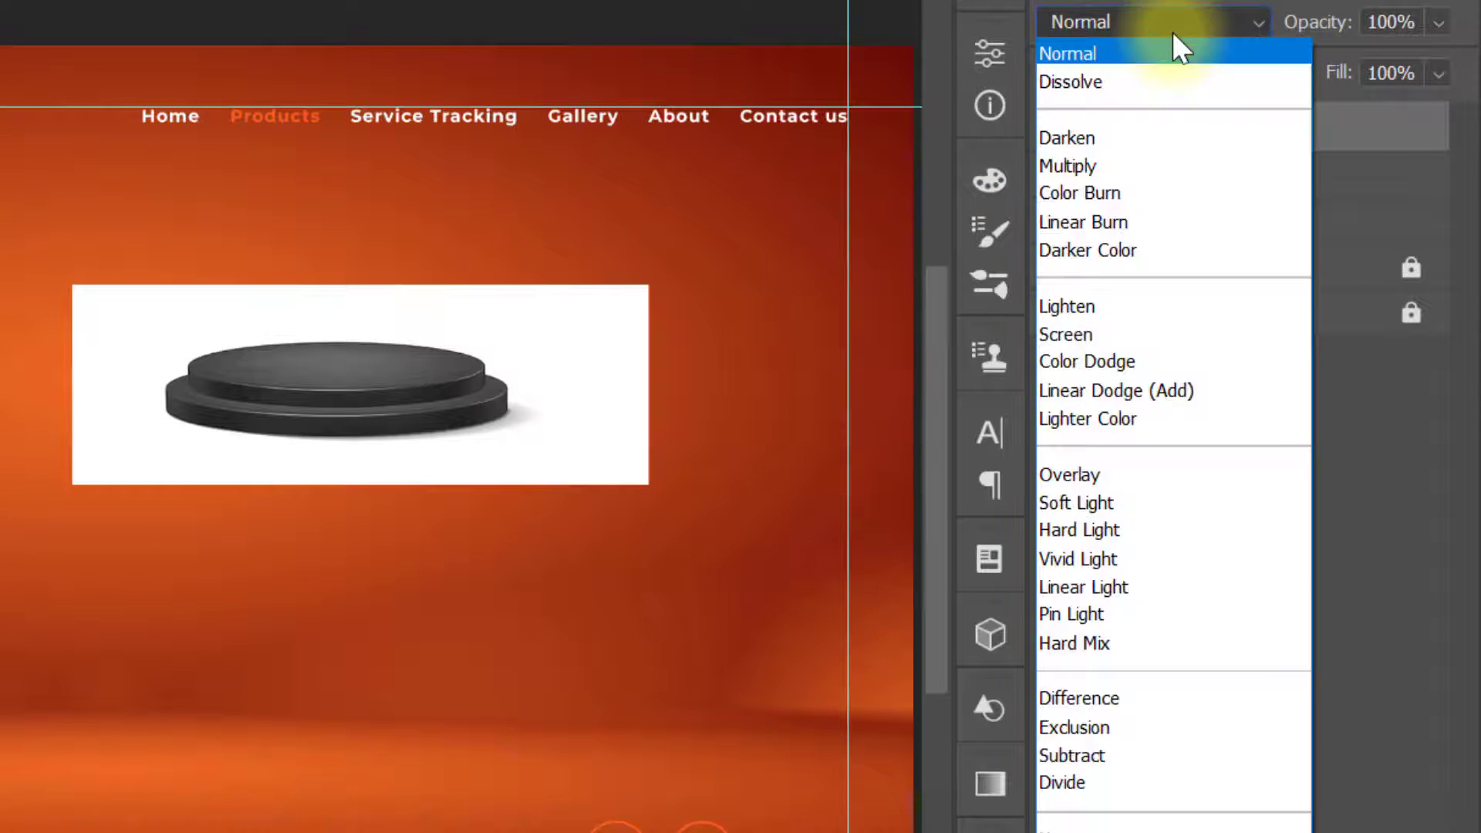
click(1142, 165)
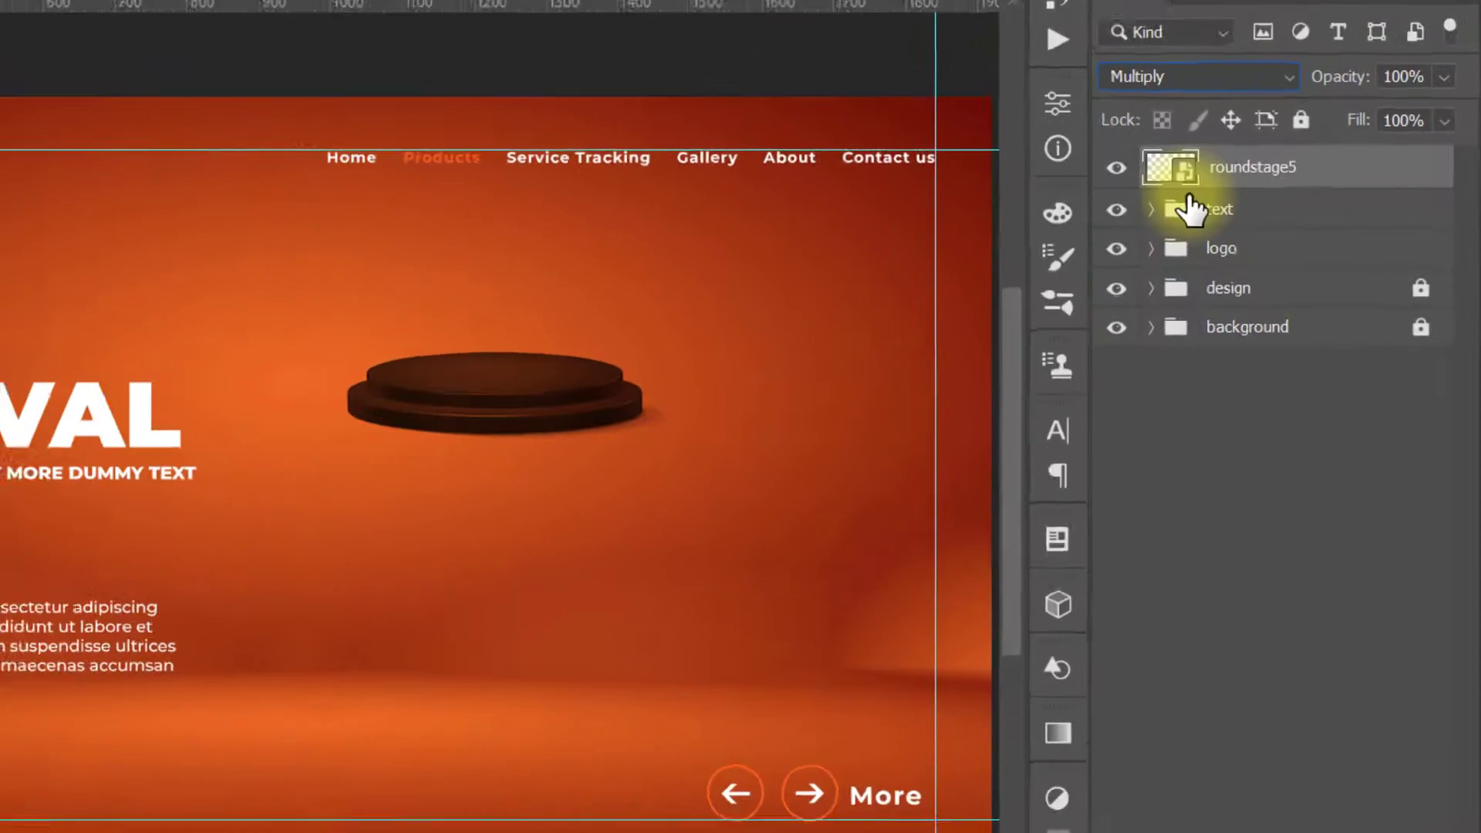
Step: Enlarge the podium to about 157% and move it onto the floor above the arrow buttons, centred near X 1419, Y 799 px
key(ctrl+t)
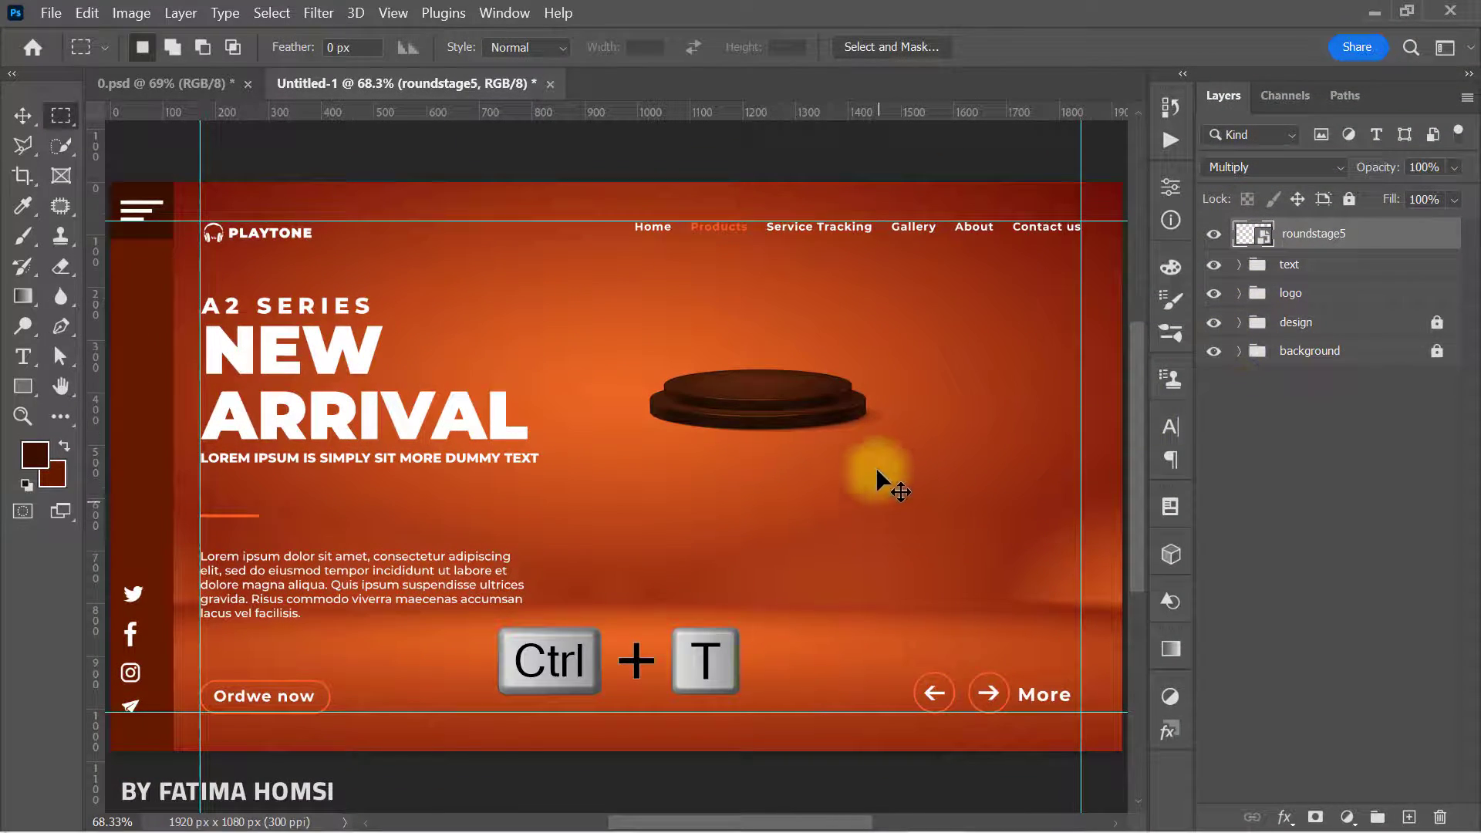
drag(956, 462, 1057, 496)
drag(791, 443, 882, 644)
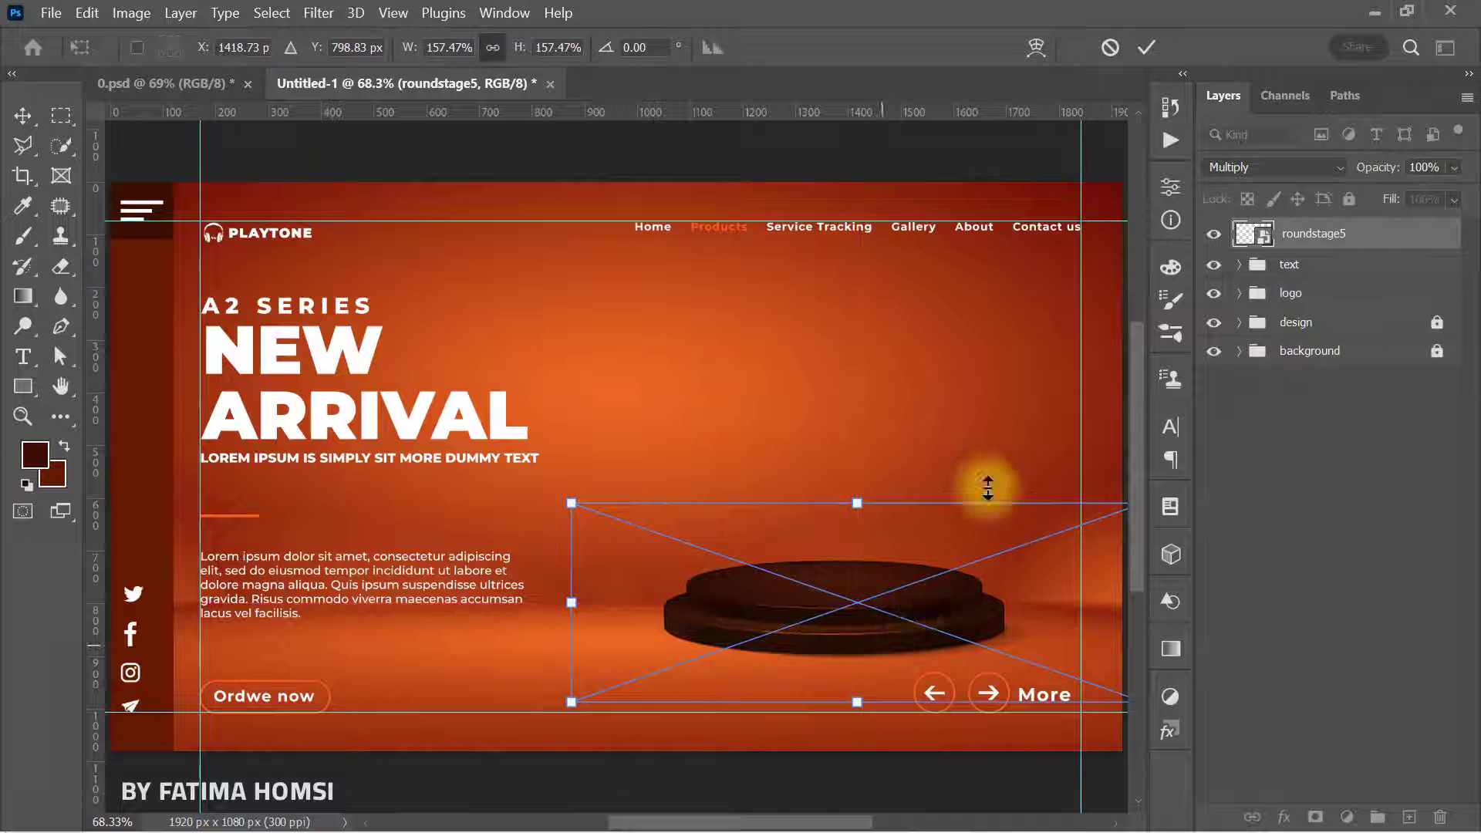
click(1147, 49)
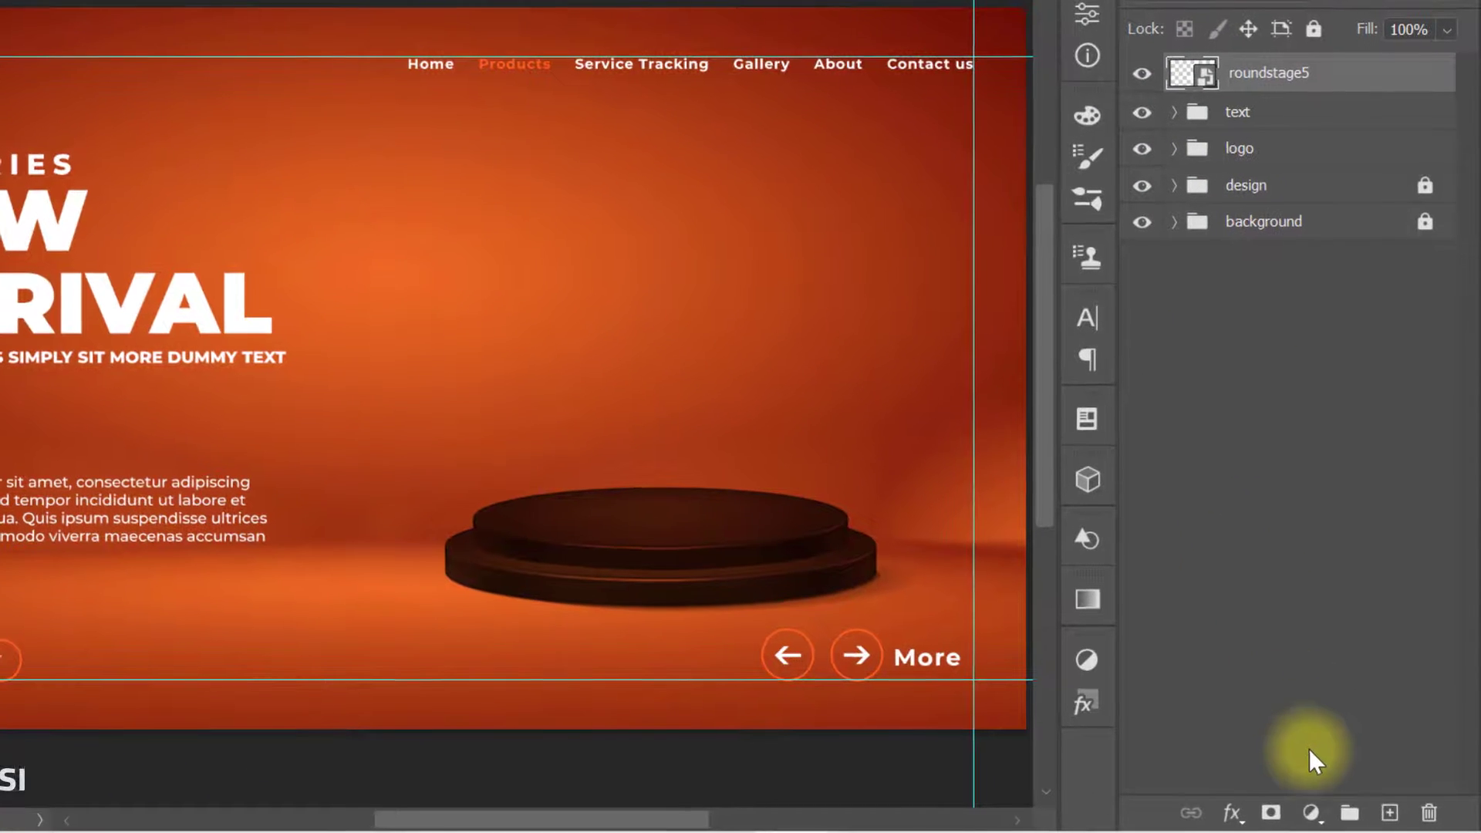
Step: Add a Hue/Saturation adjustment layer clipped to the roundstage5 podium layer
click(1311, 812)
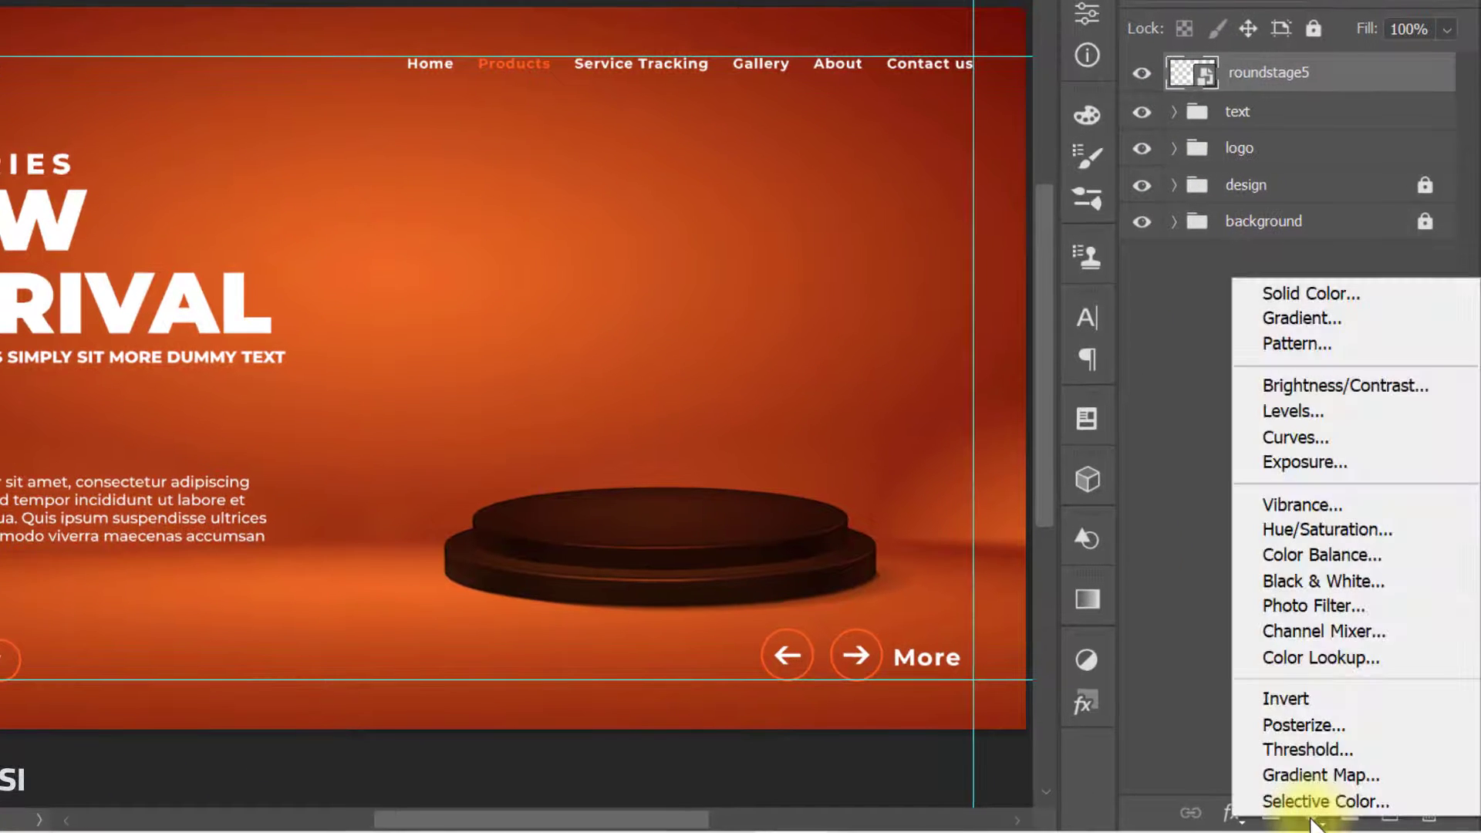
click(1327, 524)
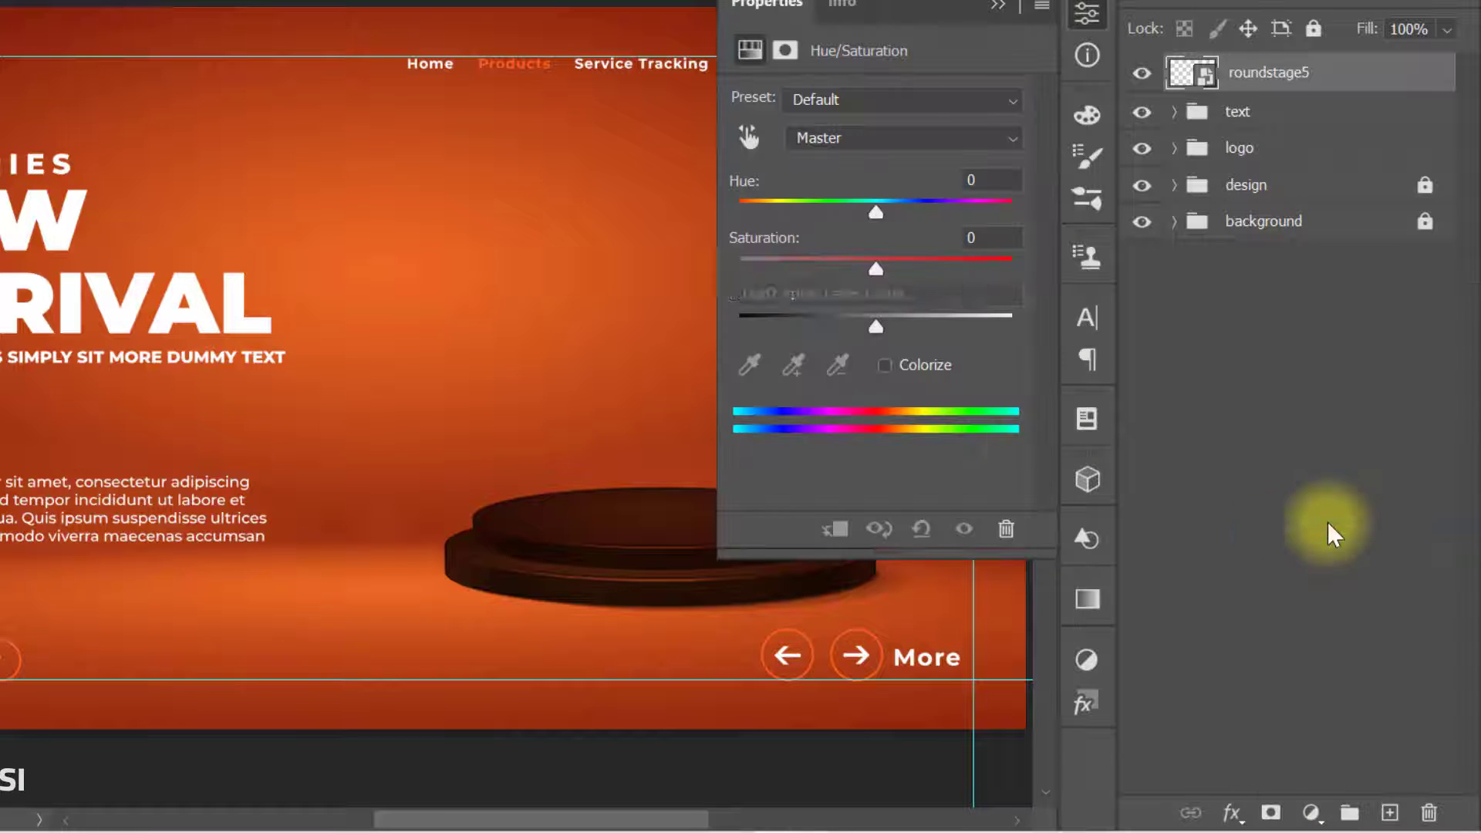
click(834, 529)
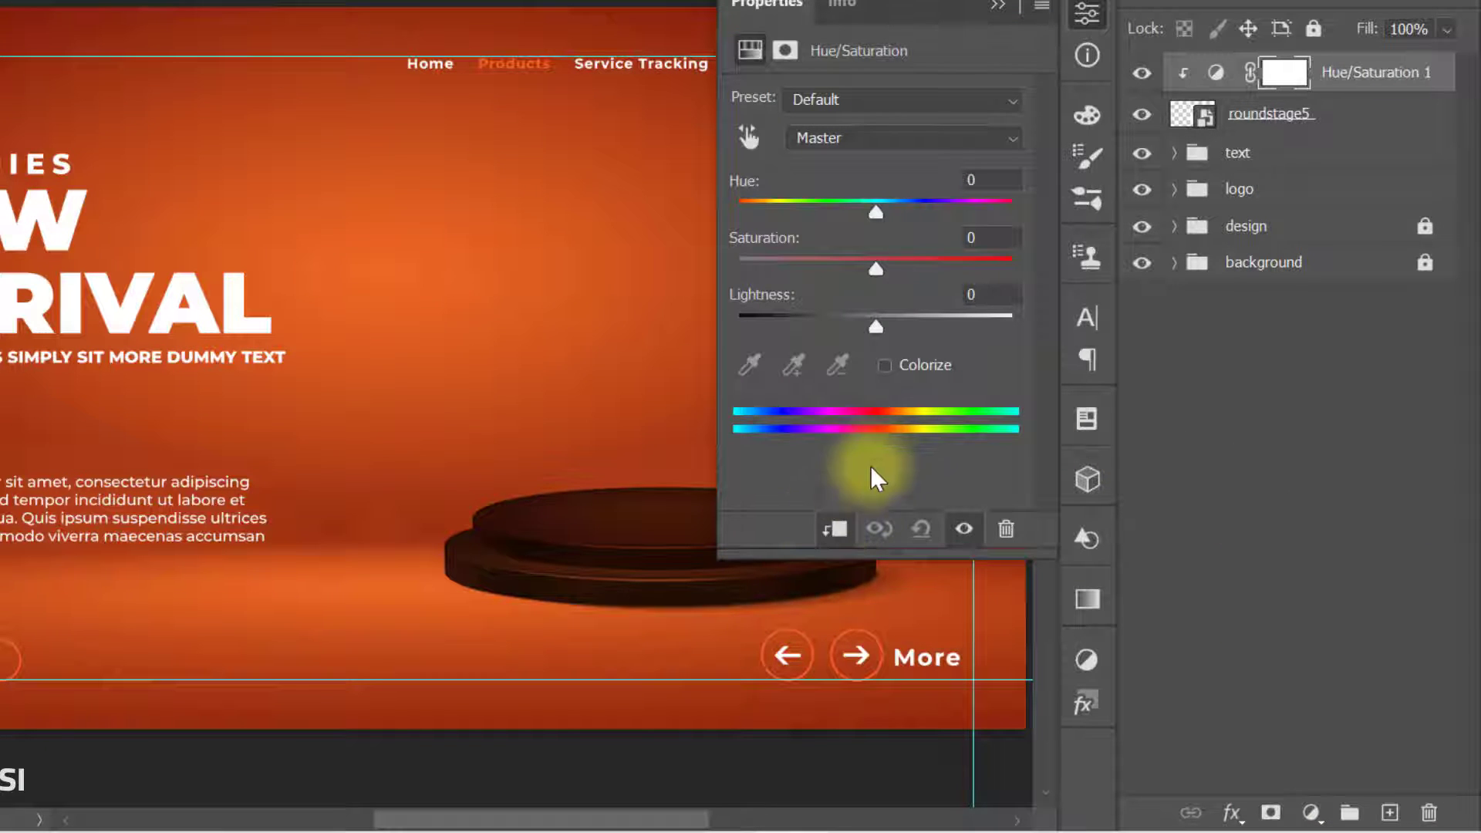
Step: Colorize the podium's Hue/Saturation adjustment with Hue 42, Saturation 100 and Lightness 5
click(885, 366)
drag(990, 180, 922, 180)
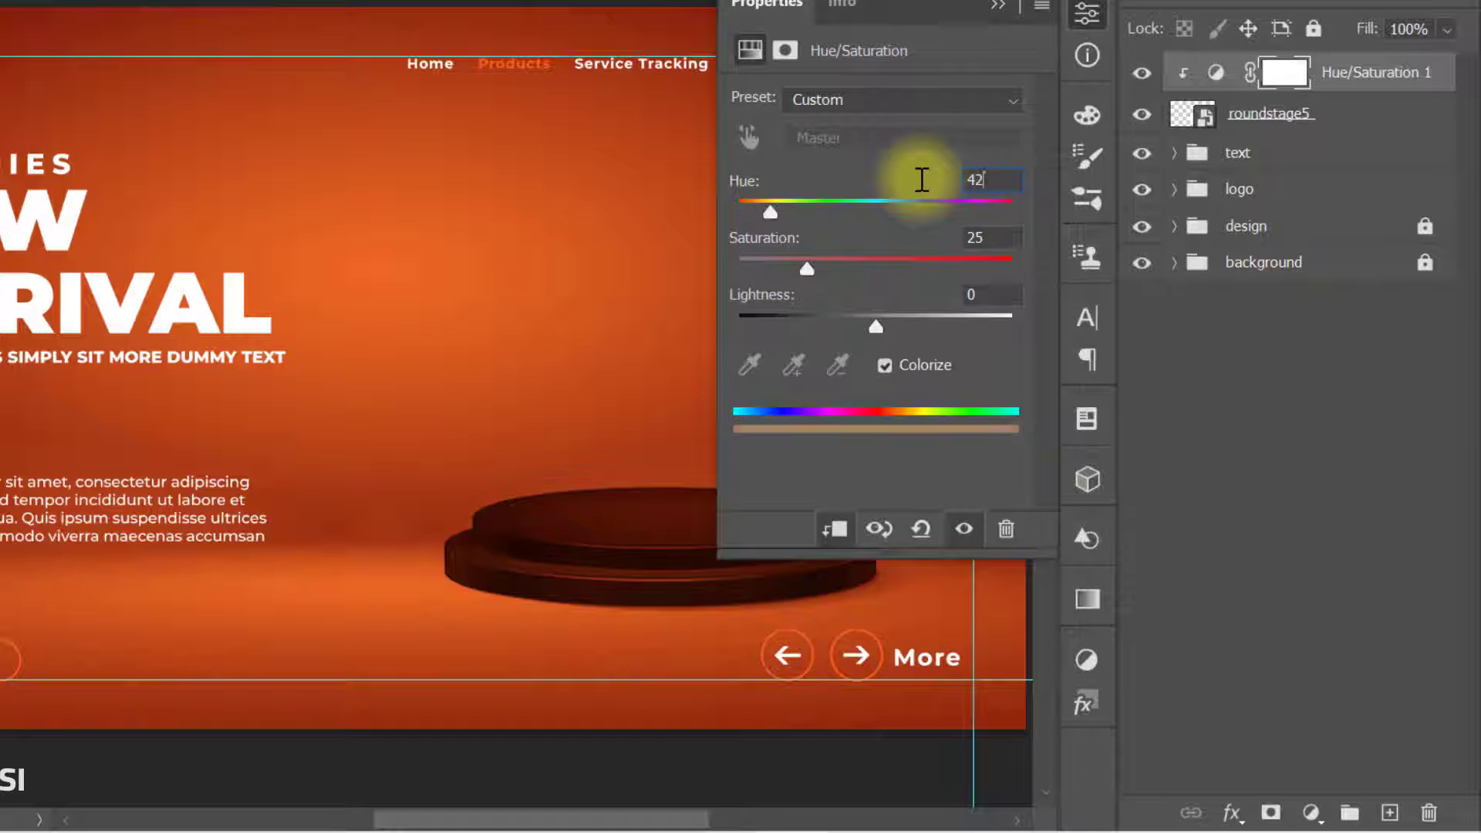
key(Tab)
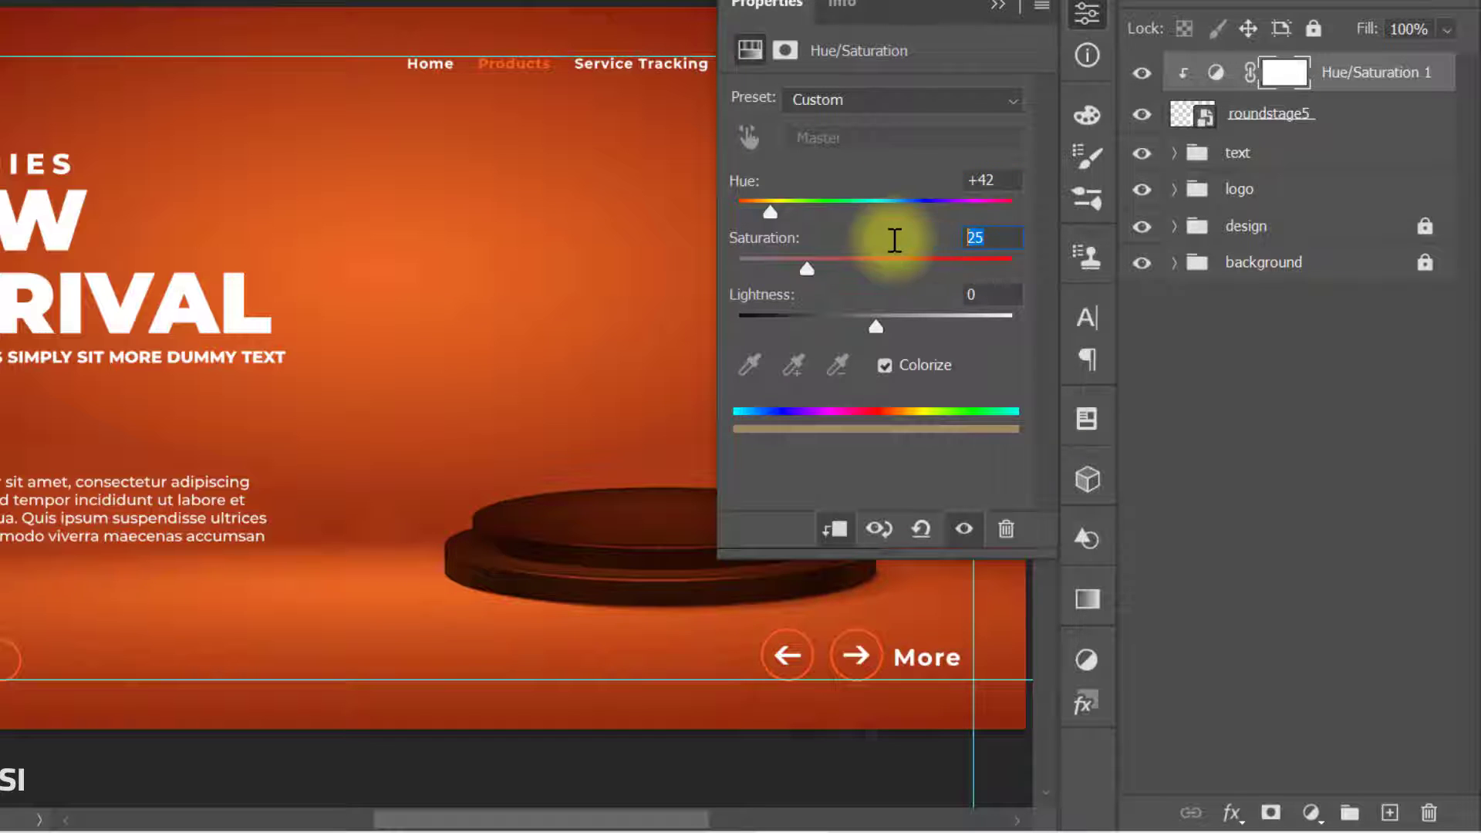
text(100)
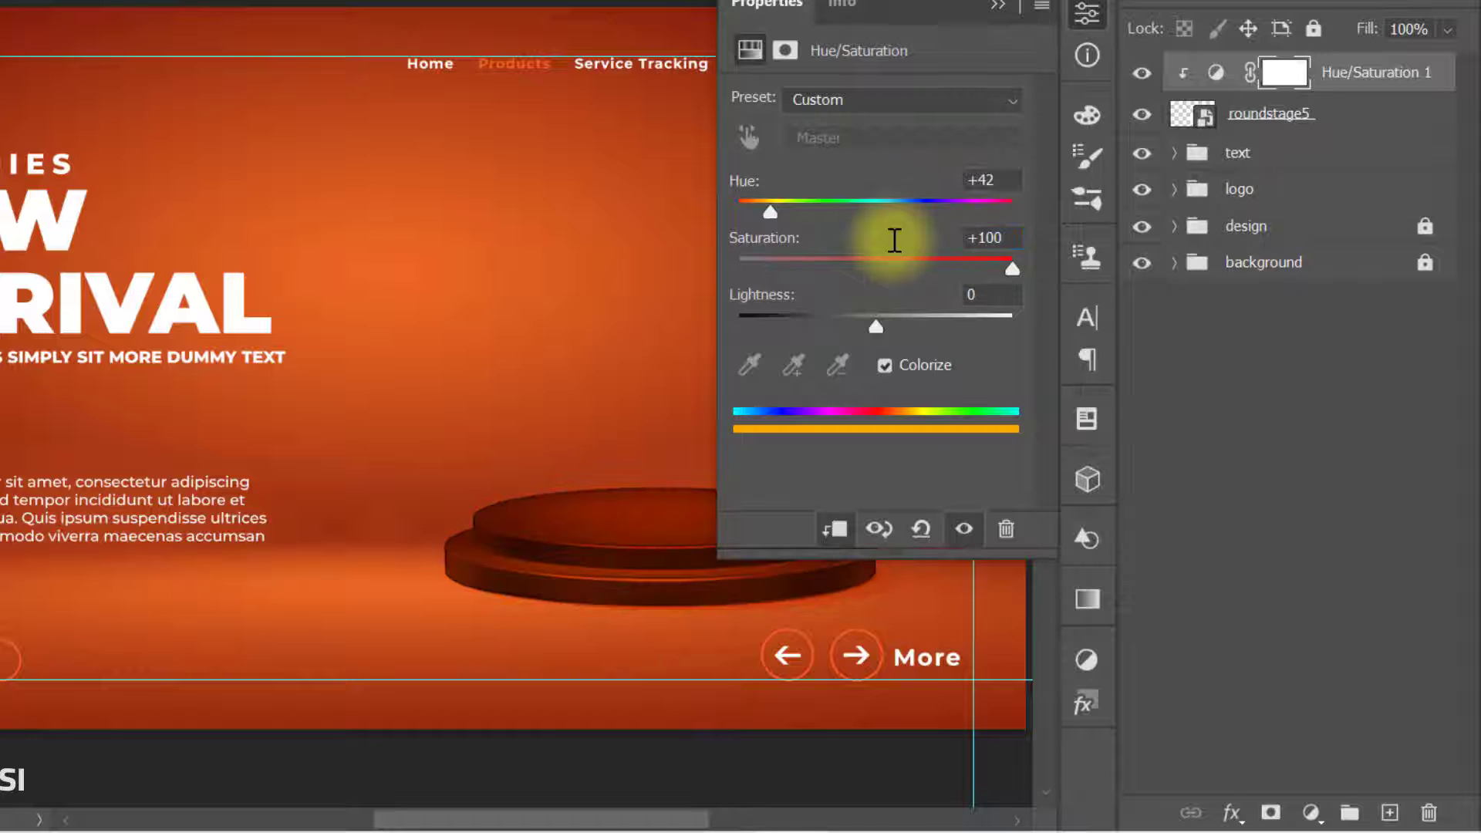
drag(985, 294, 911, 285)
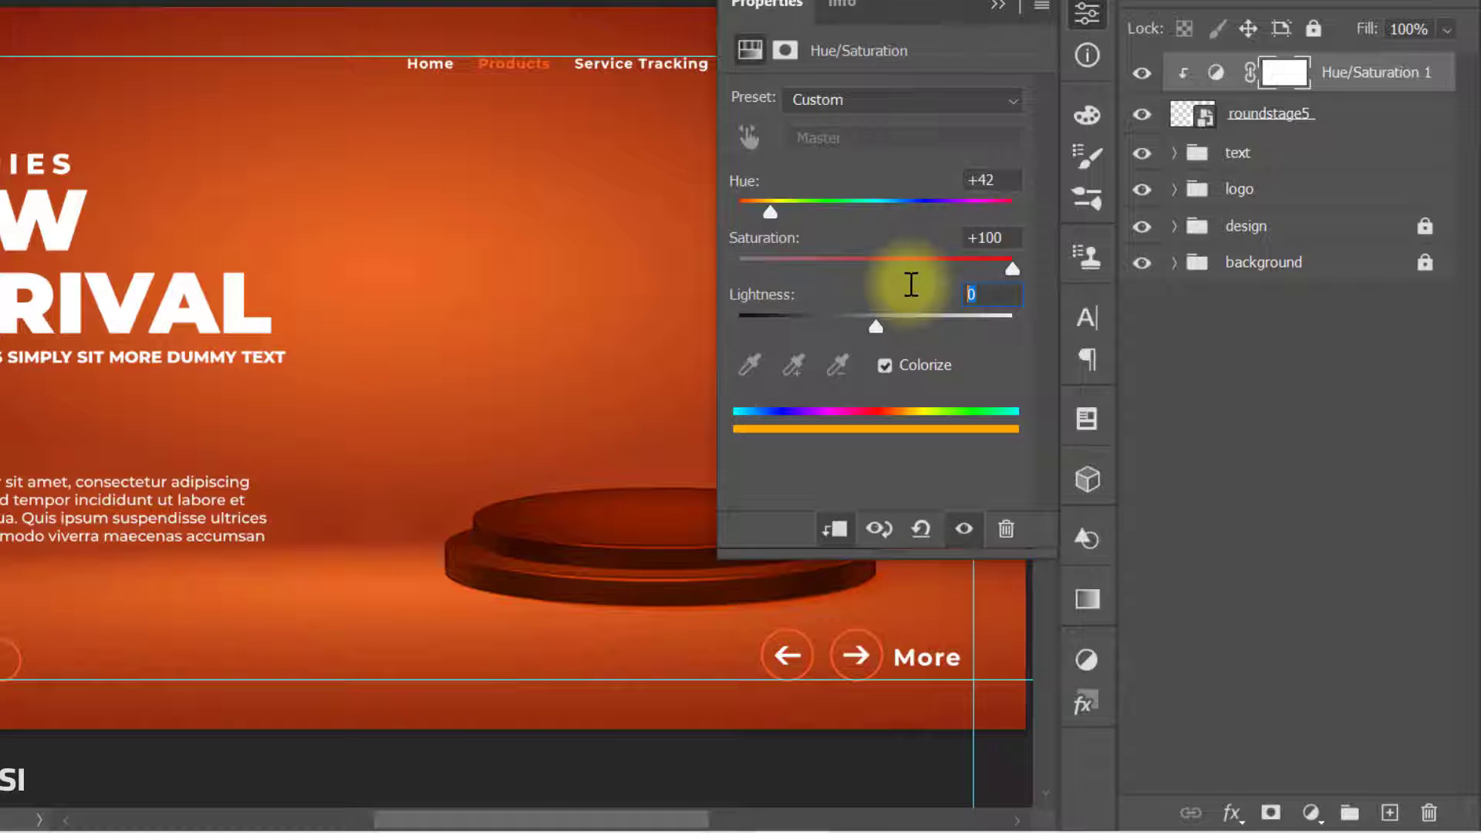
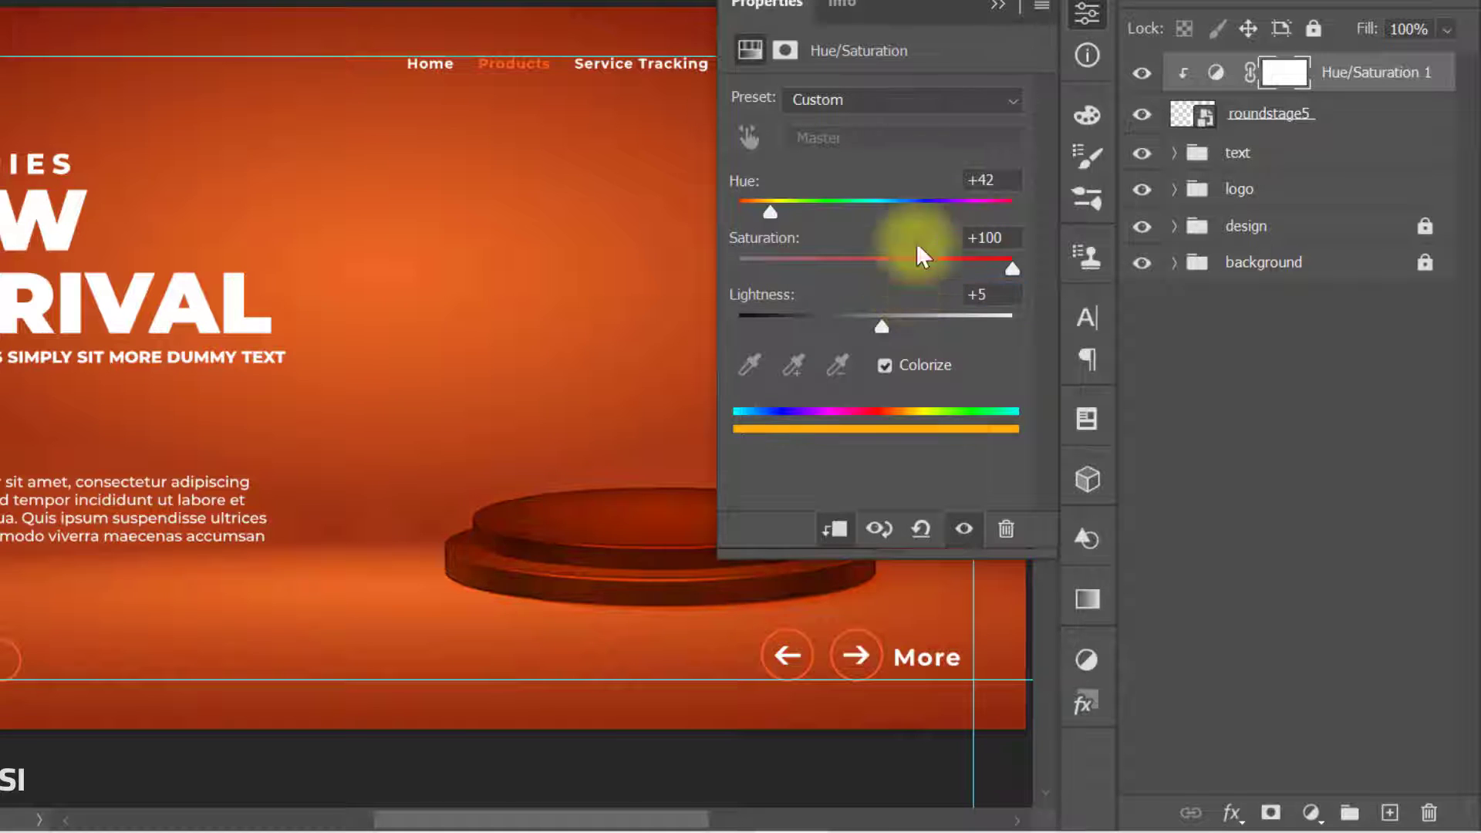
click(995, 10)
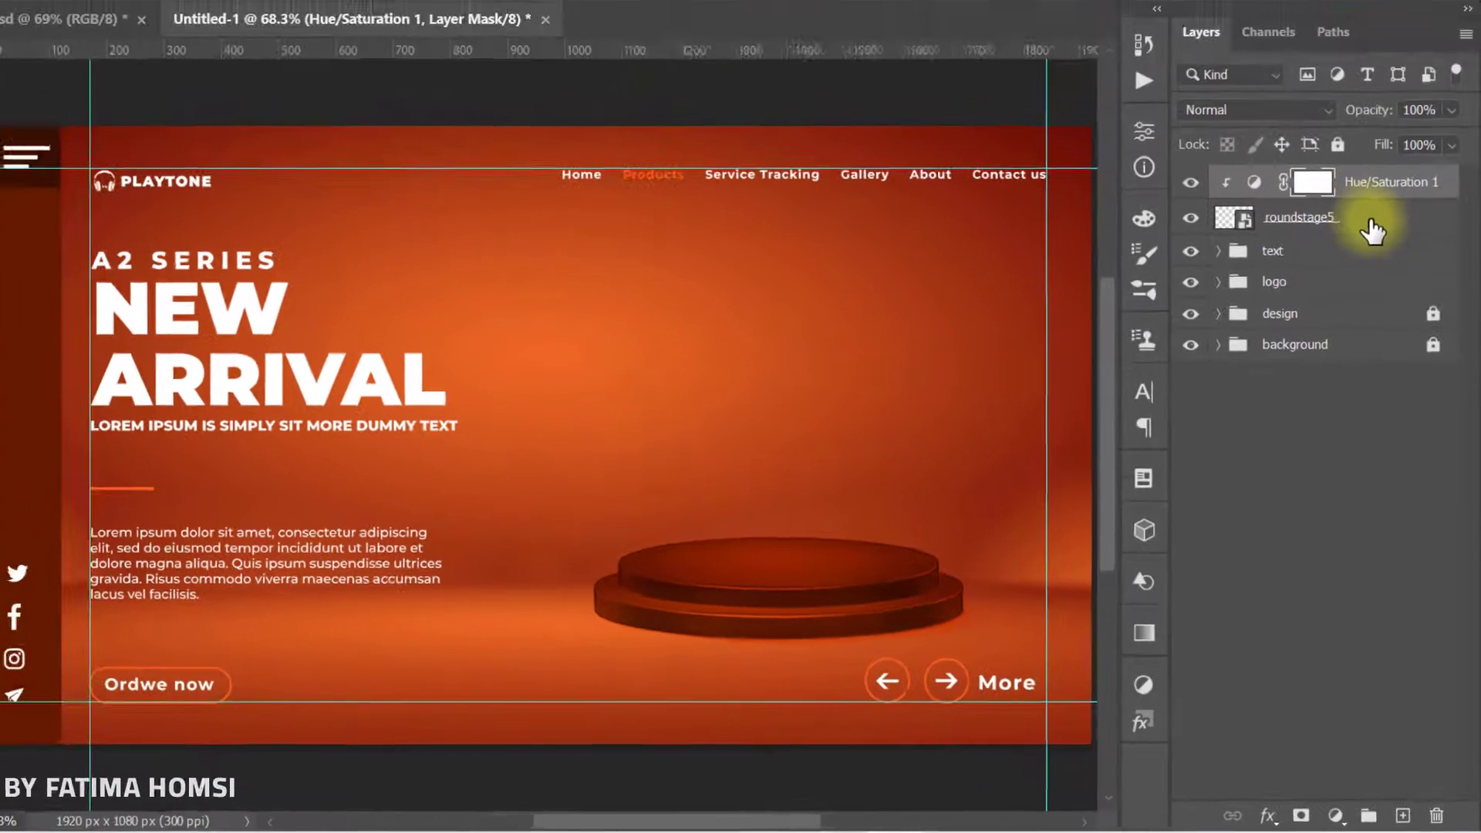
Step: Group the roundstage5 podium layer with its Hue/Saturation adjustment and name the group podium
key(ctrl+g)
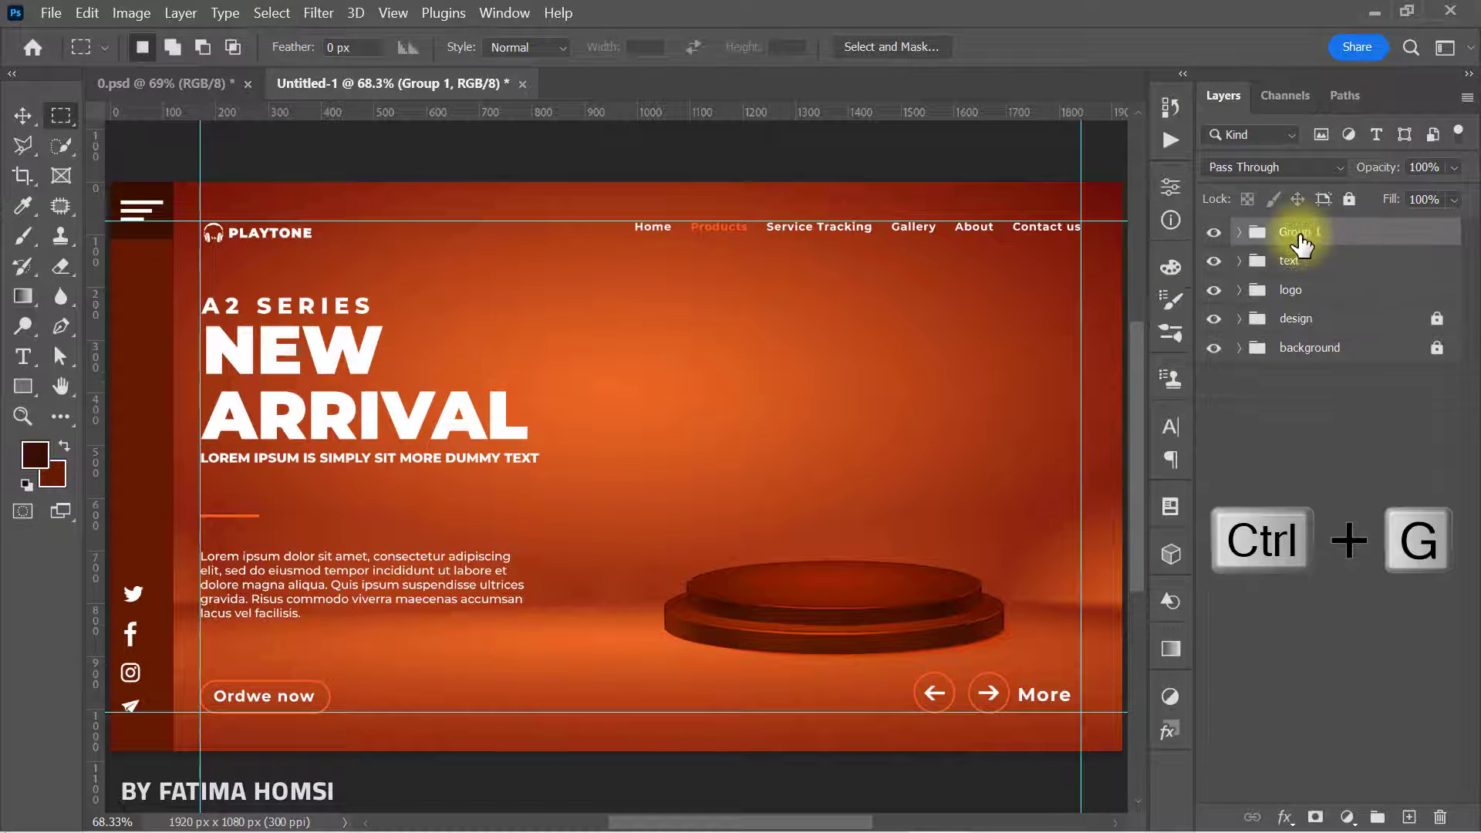
double_click(1341, 231)
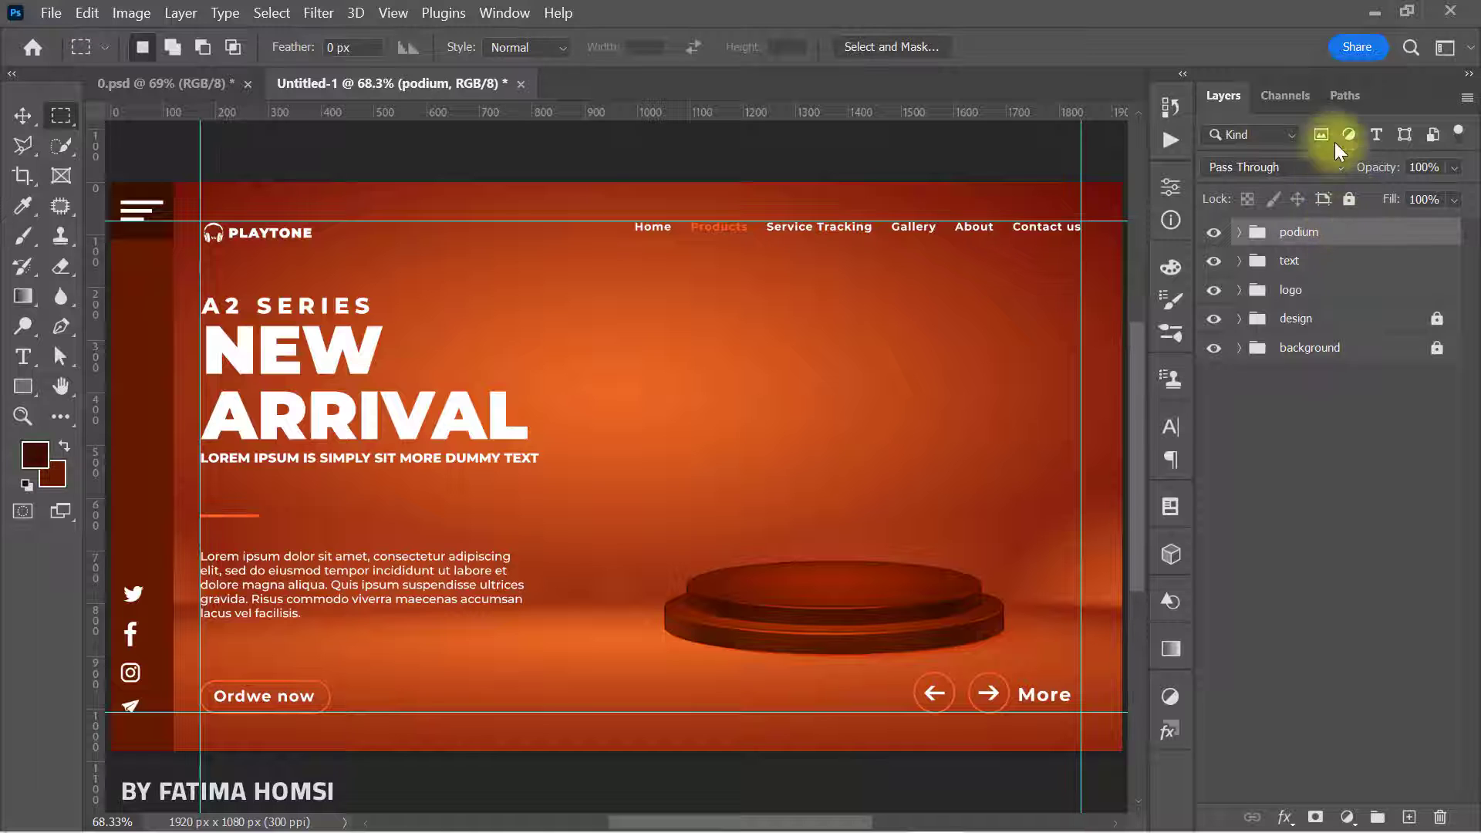
Step: Place the red headphones file image from the oranje Headphones folder, scaled to 6.68% and centred near X 1412, Y 493 px over the podium
click(1375, 16)
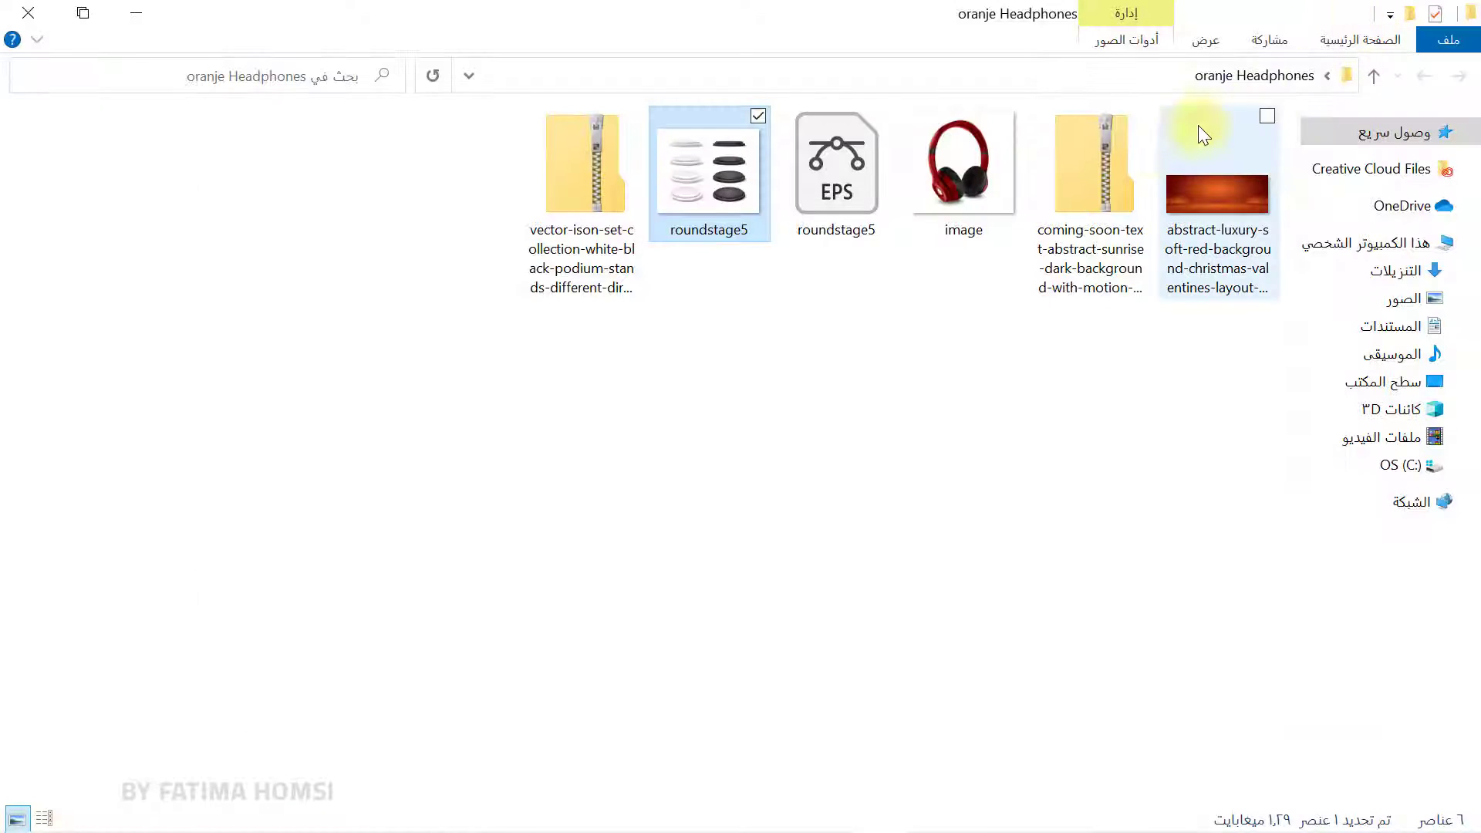
drag(988, 177, 785, 600)
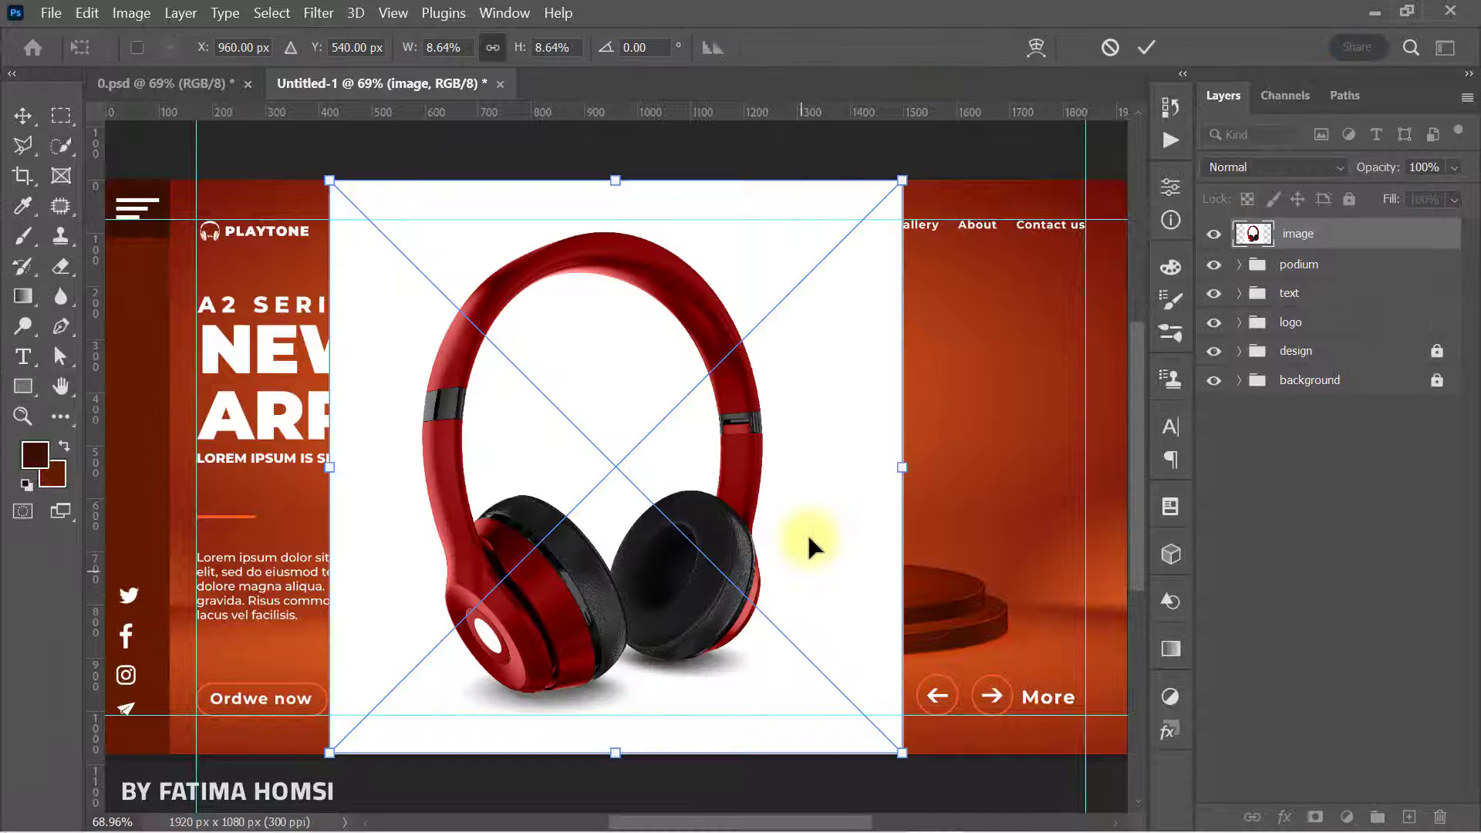
drag(754, 463, 923, 452)
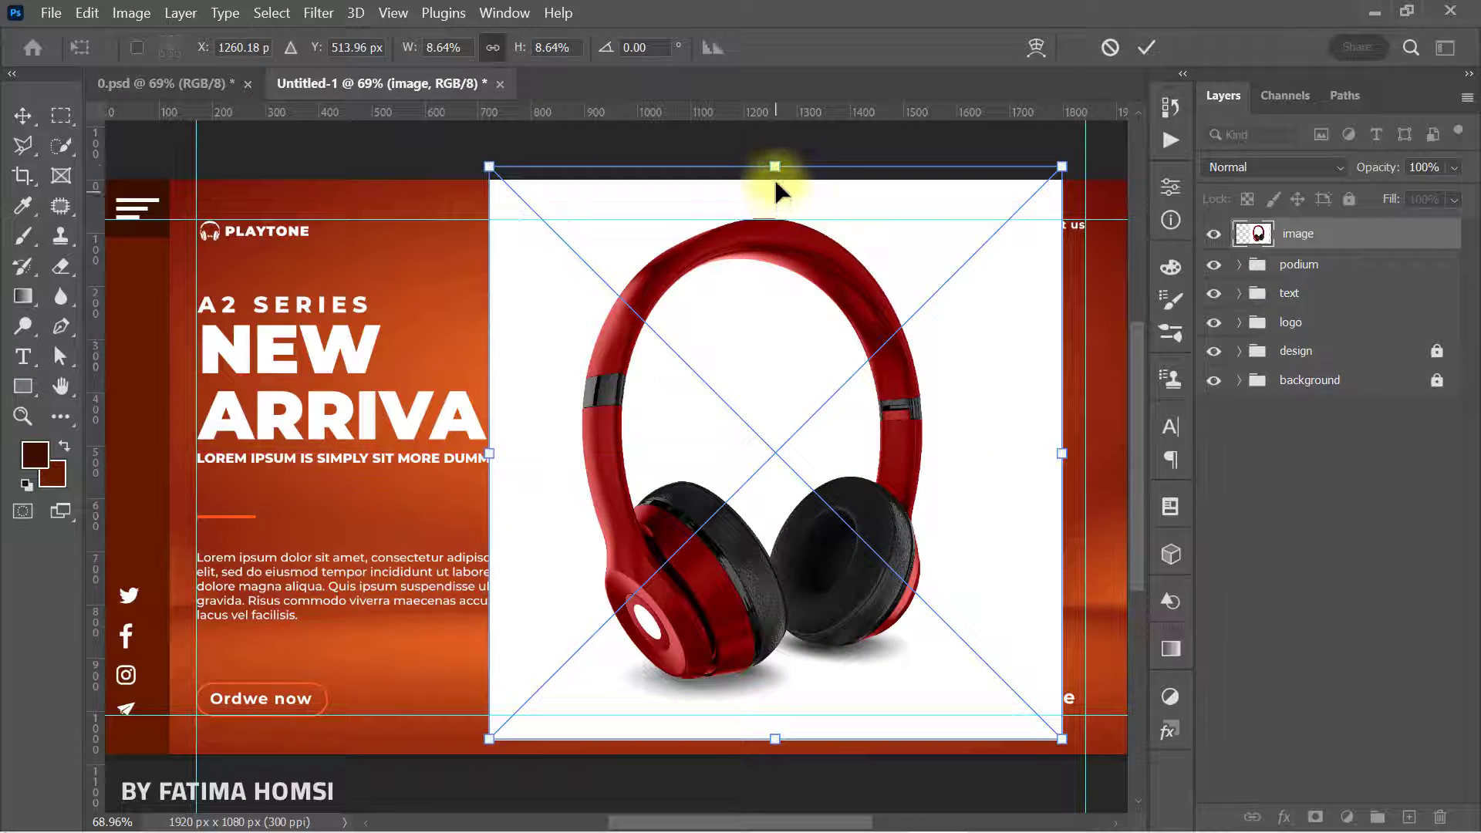
drag(780, 176, 784, 225)
drag(777, 406, 860, 399)
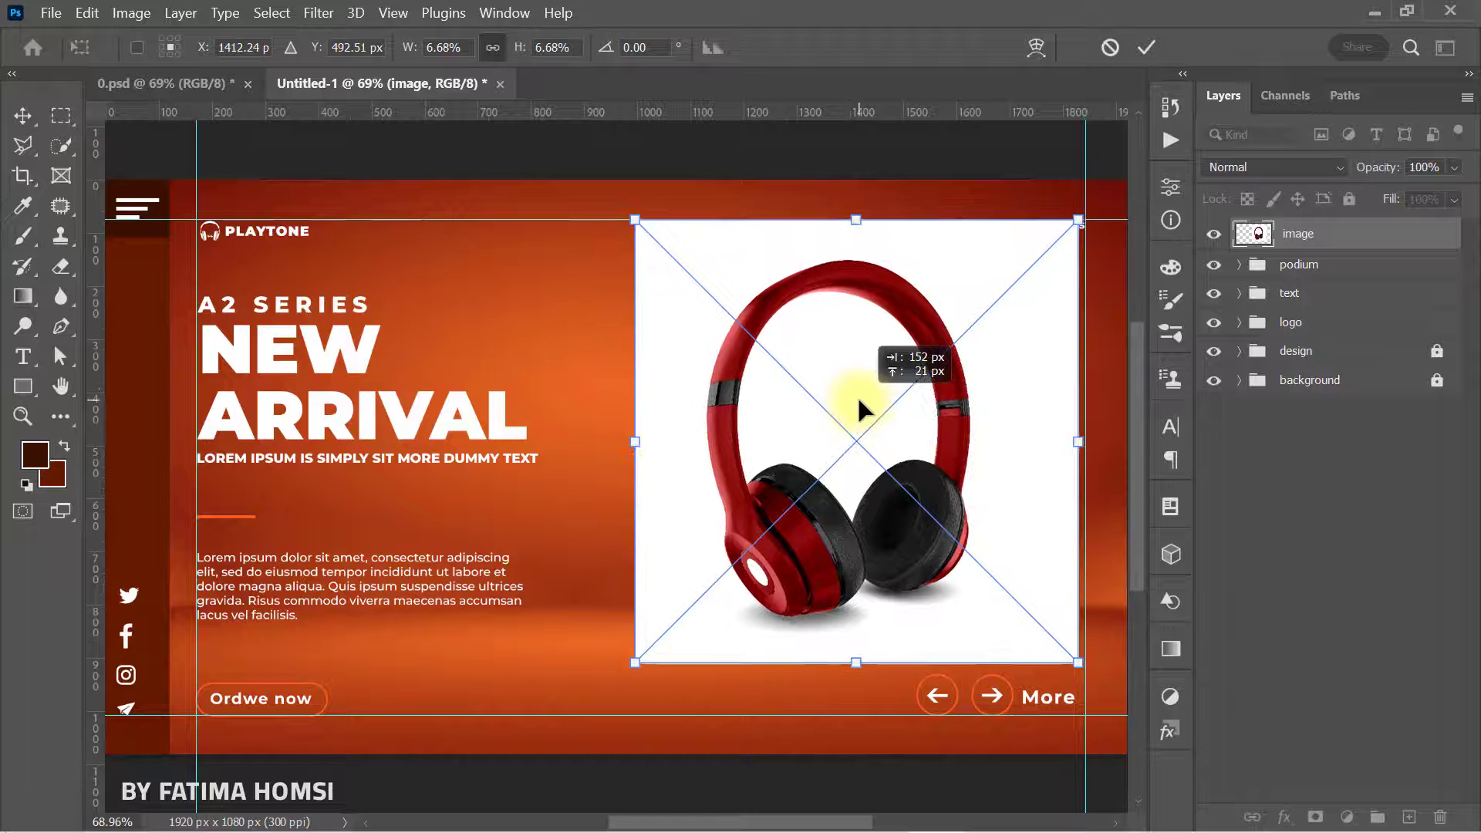
click(1147, 50)
Step: Select the headphones with Select Subject and copy them from the image layer onto a new layer
key(t)
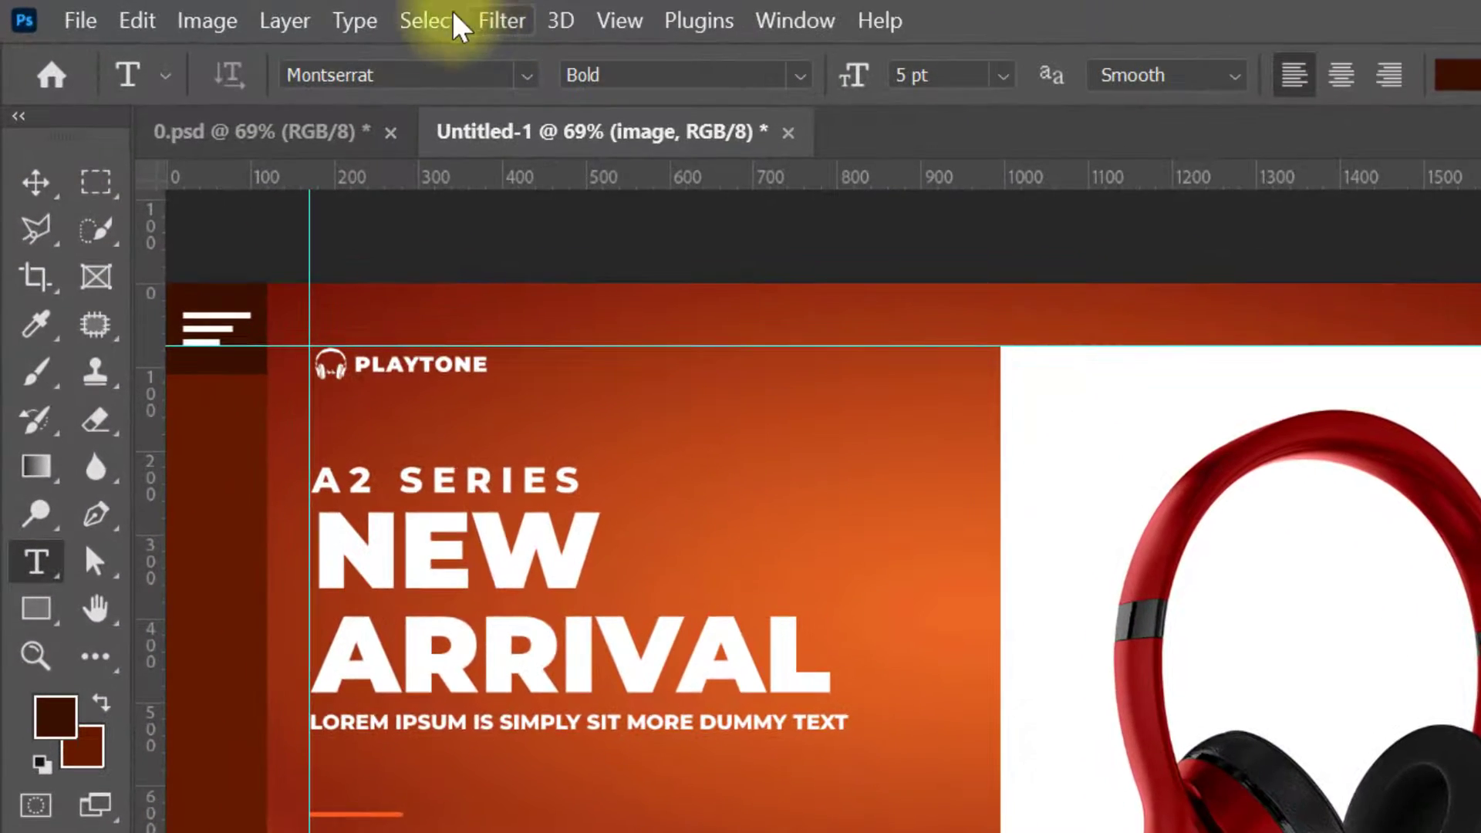
click(432, 21)
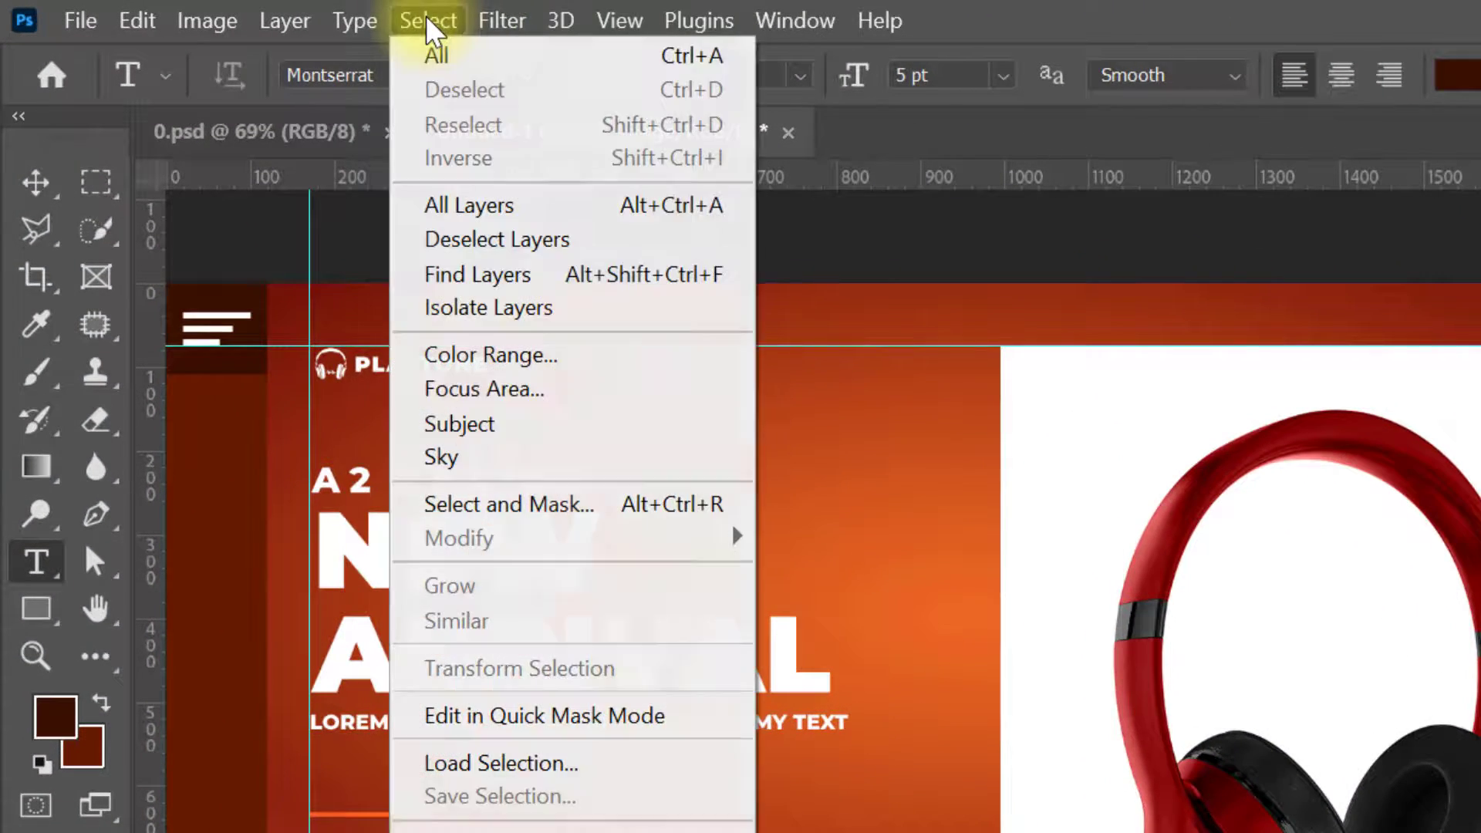
click(562, 423)
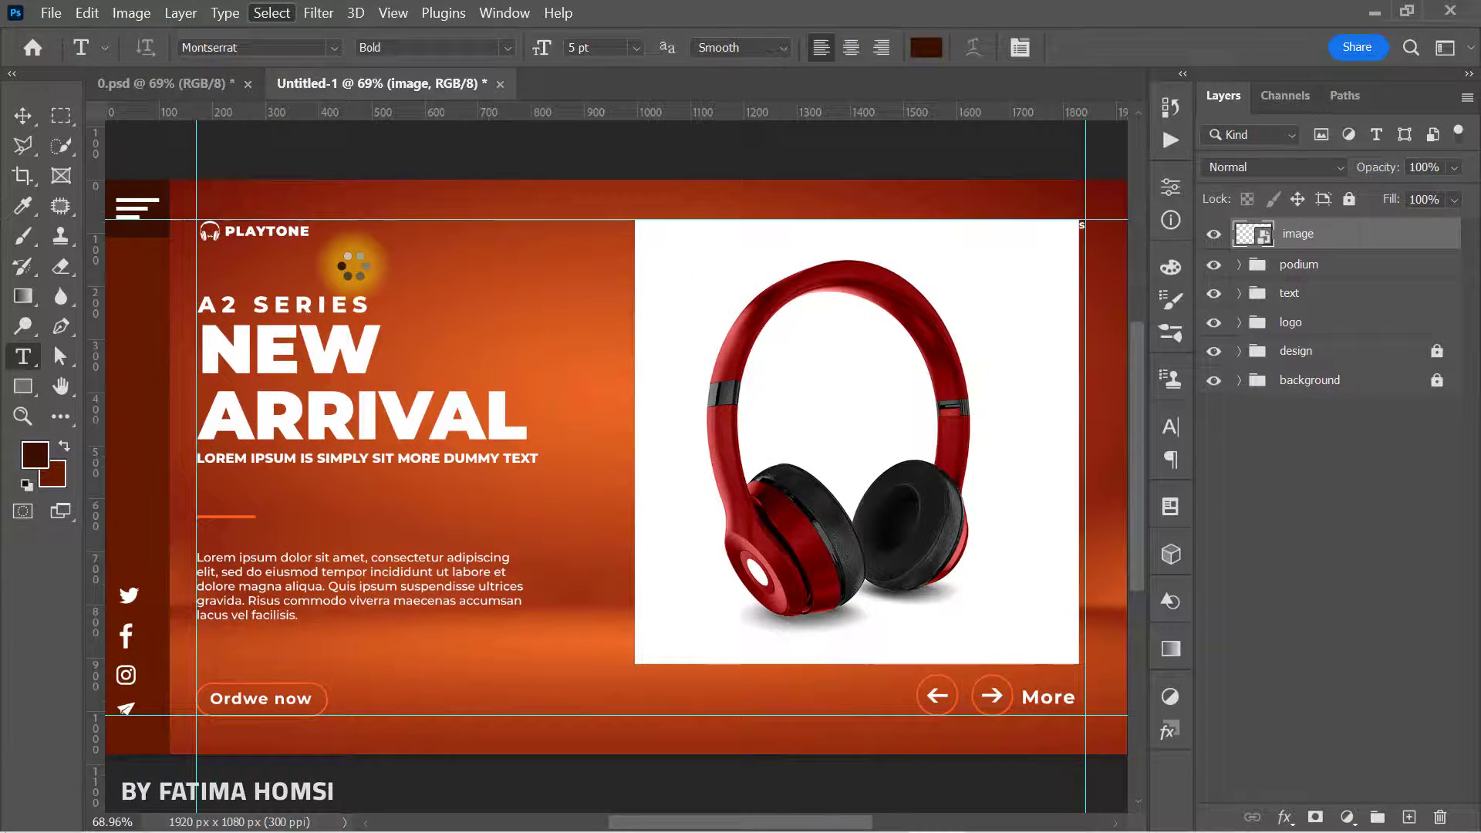
key(ctrl+j)
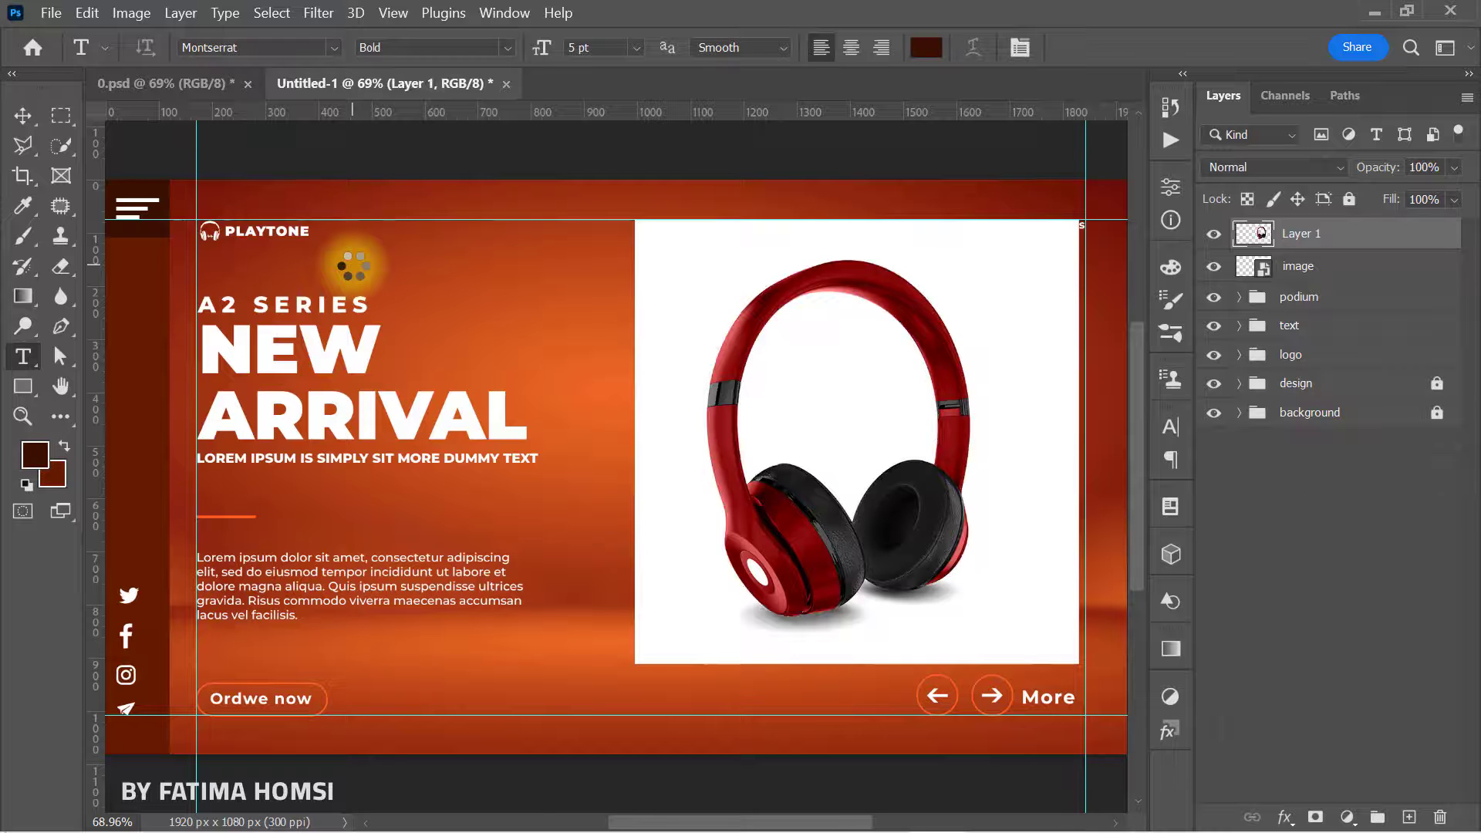
Step: Set the blend mode of the placed image layer to Multiply
click(1311, 266)
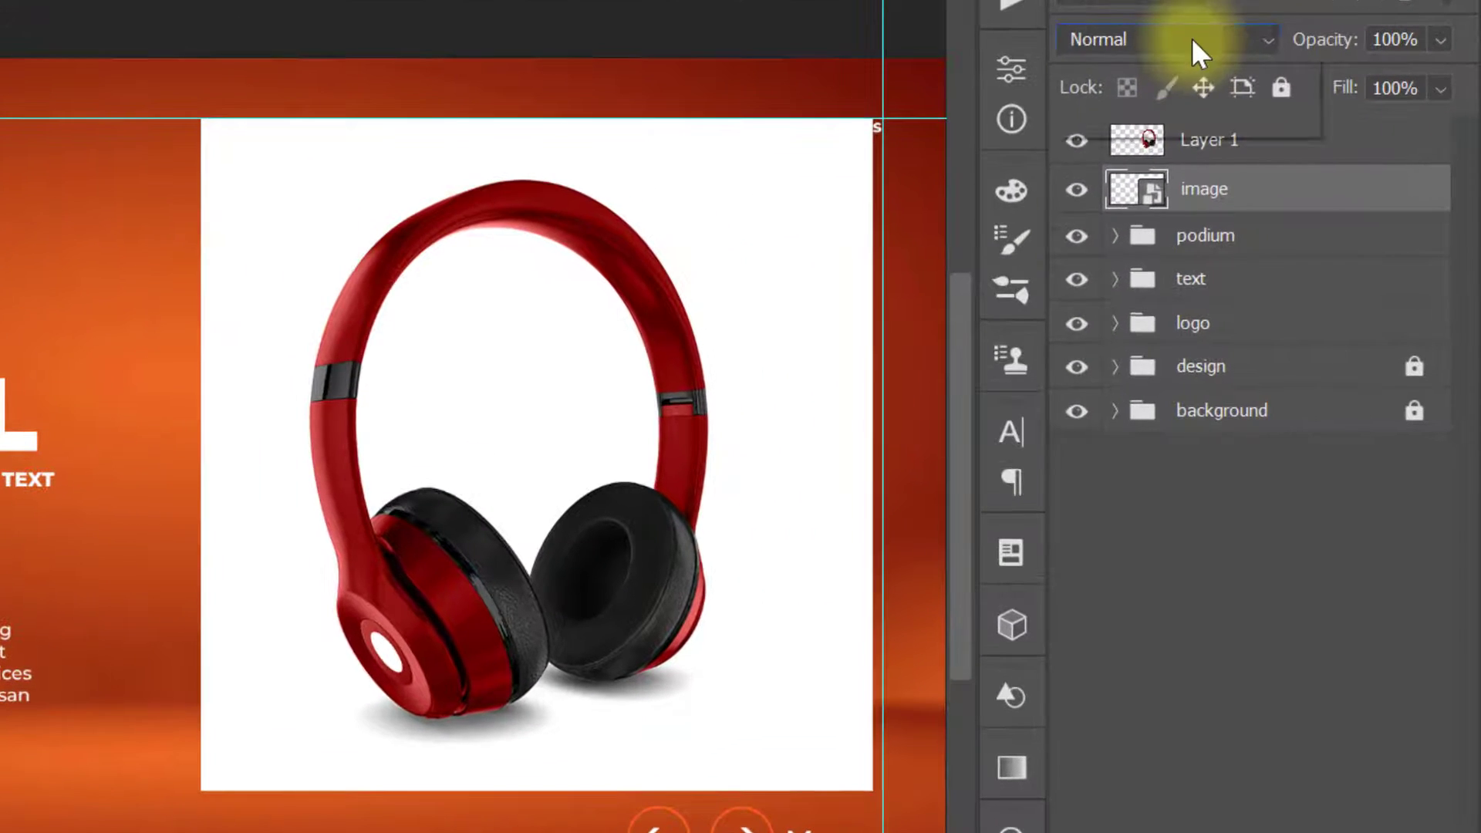
click(1191, 37)
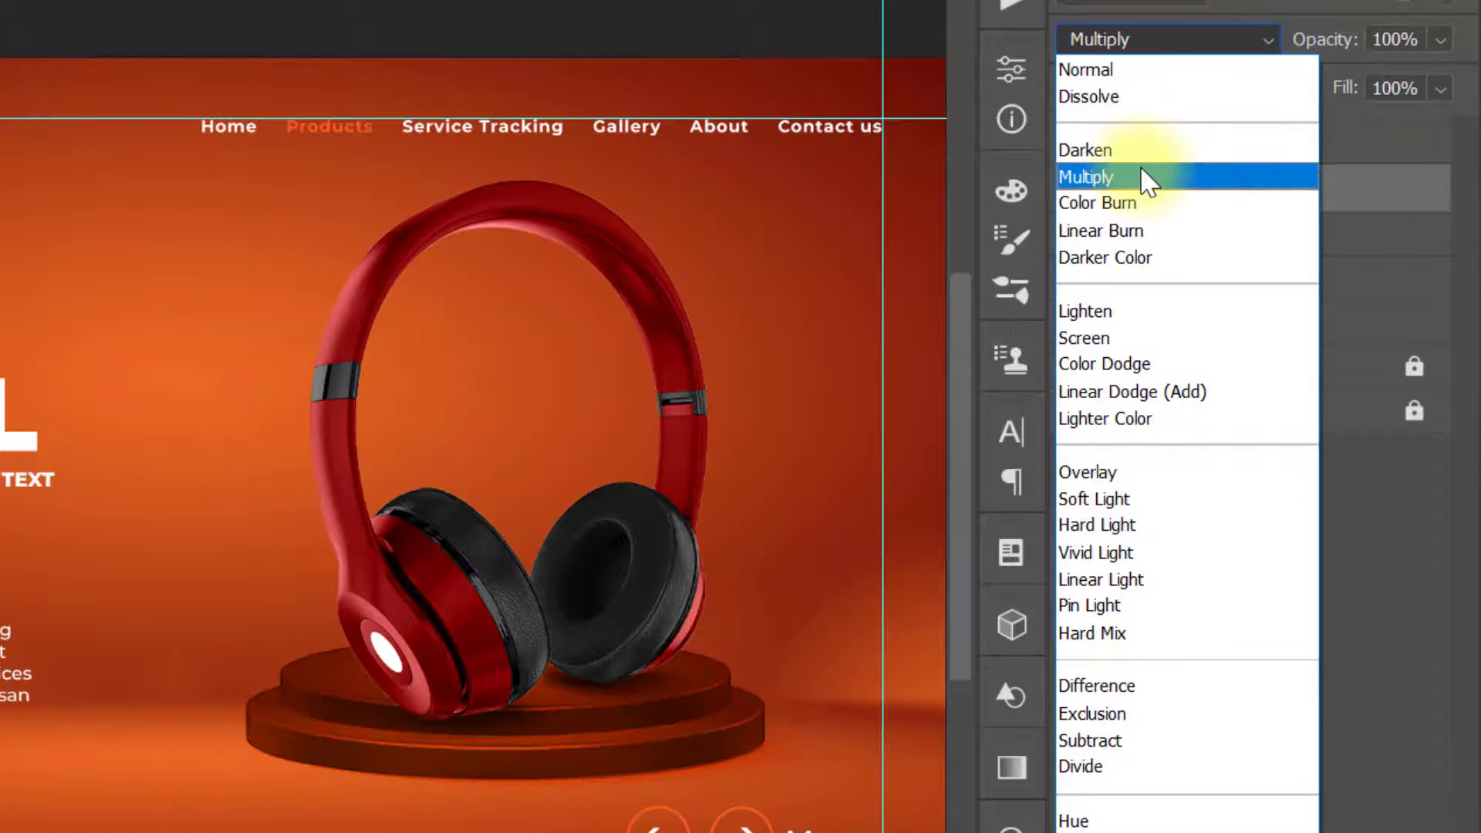
click(1142, 171)
Step: Scale Layer 1 and the image layer together to 90.60% and centre them near X 1395, Y 492.5 px above the podium
click(1294, 139)
key(ctrl+t)
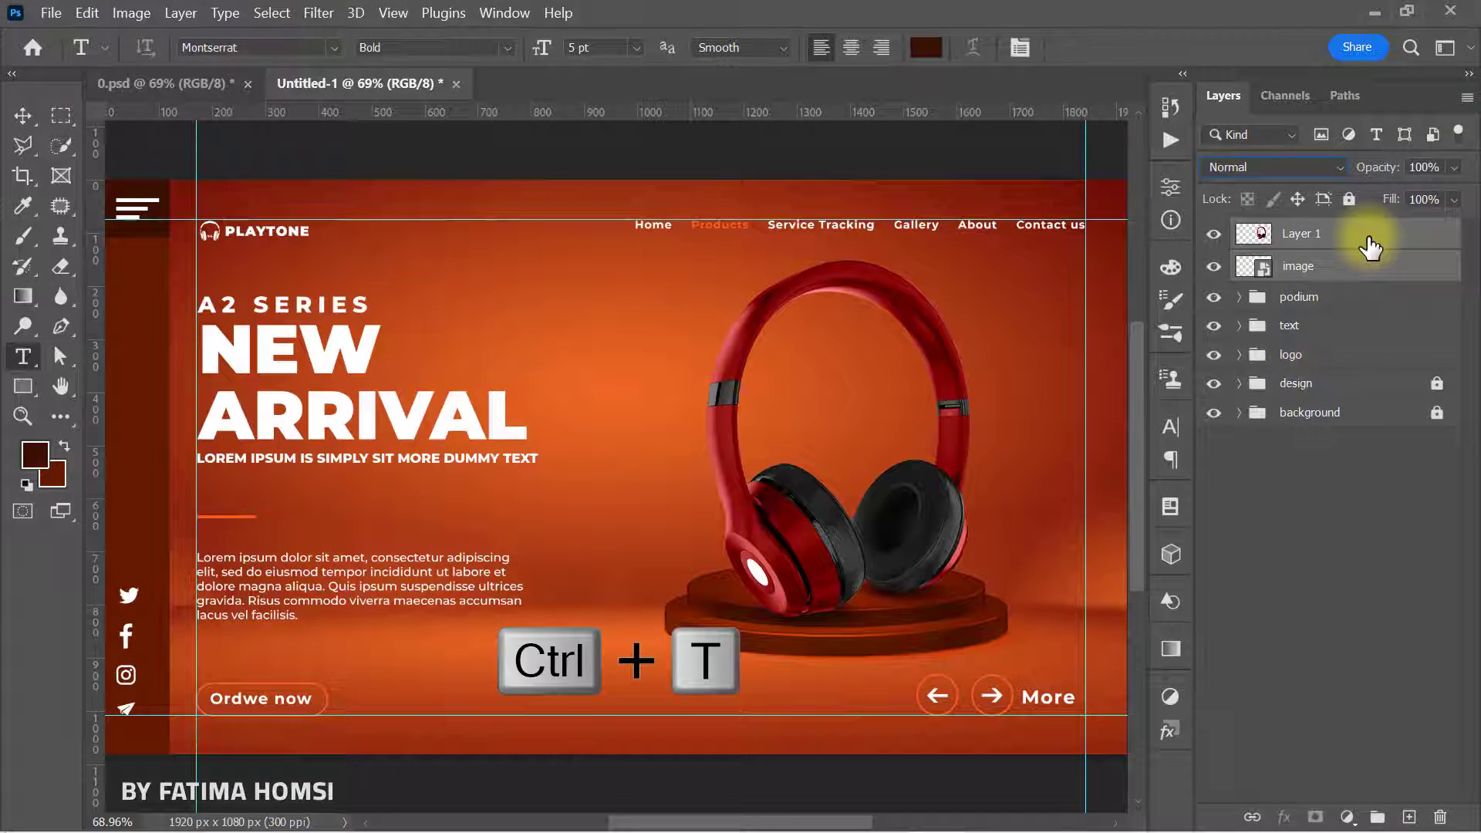
drag(857, 216, 860, 244)
drag(890, 362, 881, 362)
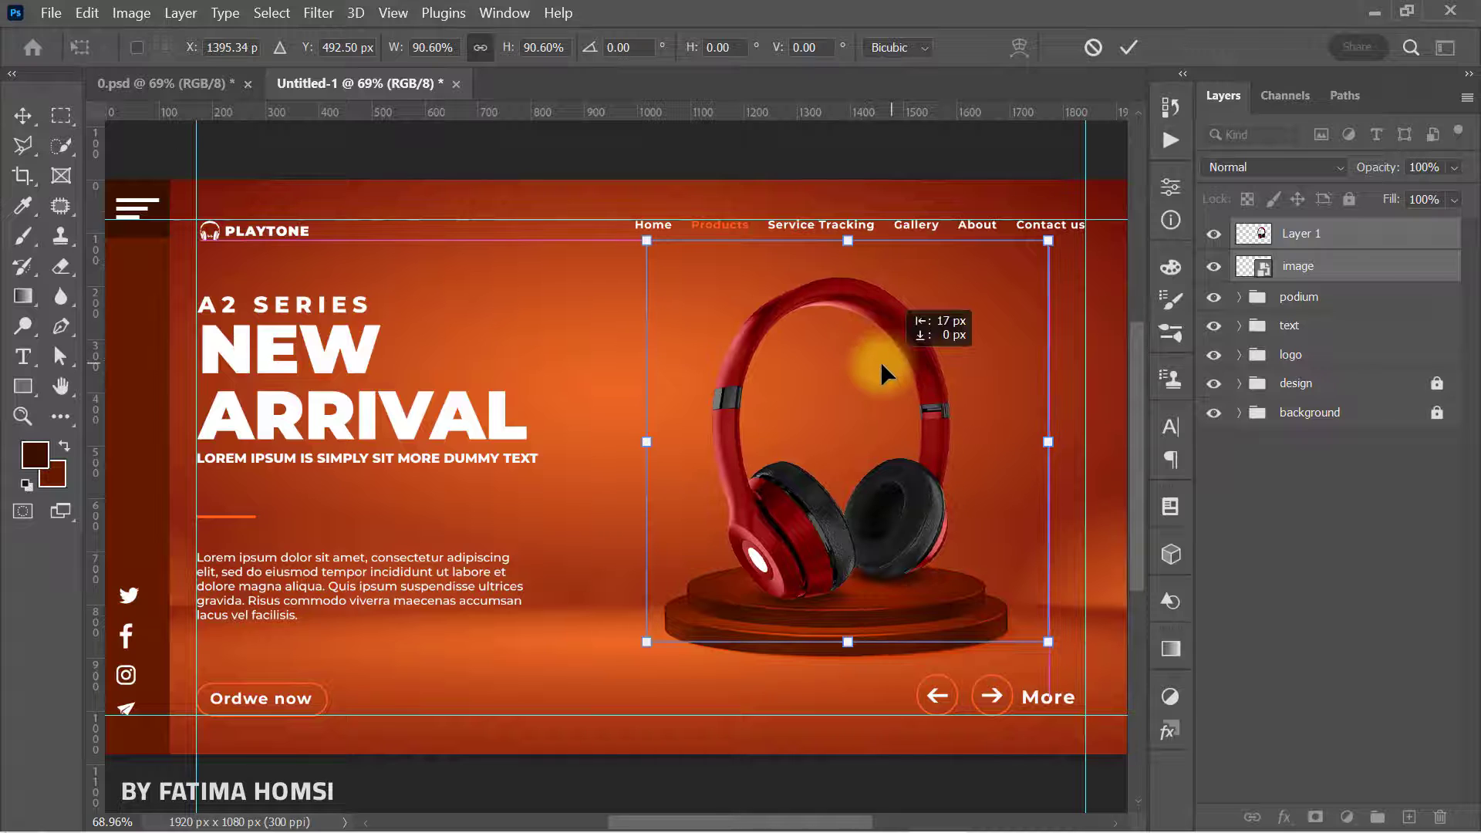
click(1129, 48)
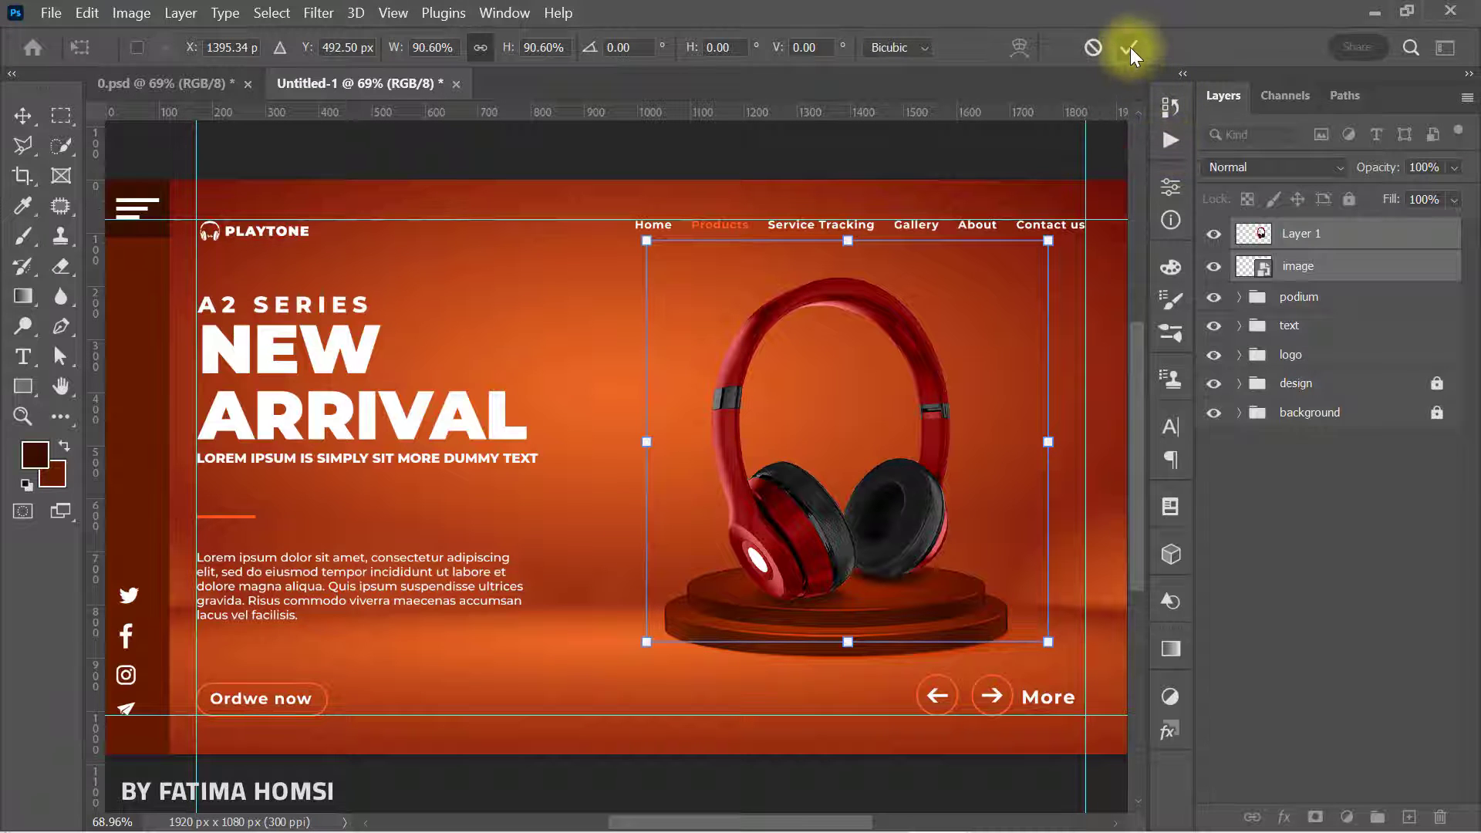
Step: Add a Solid Color fill layer in c85b3c directly above Layer 1
click(1339, 241)
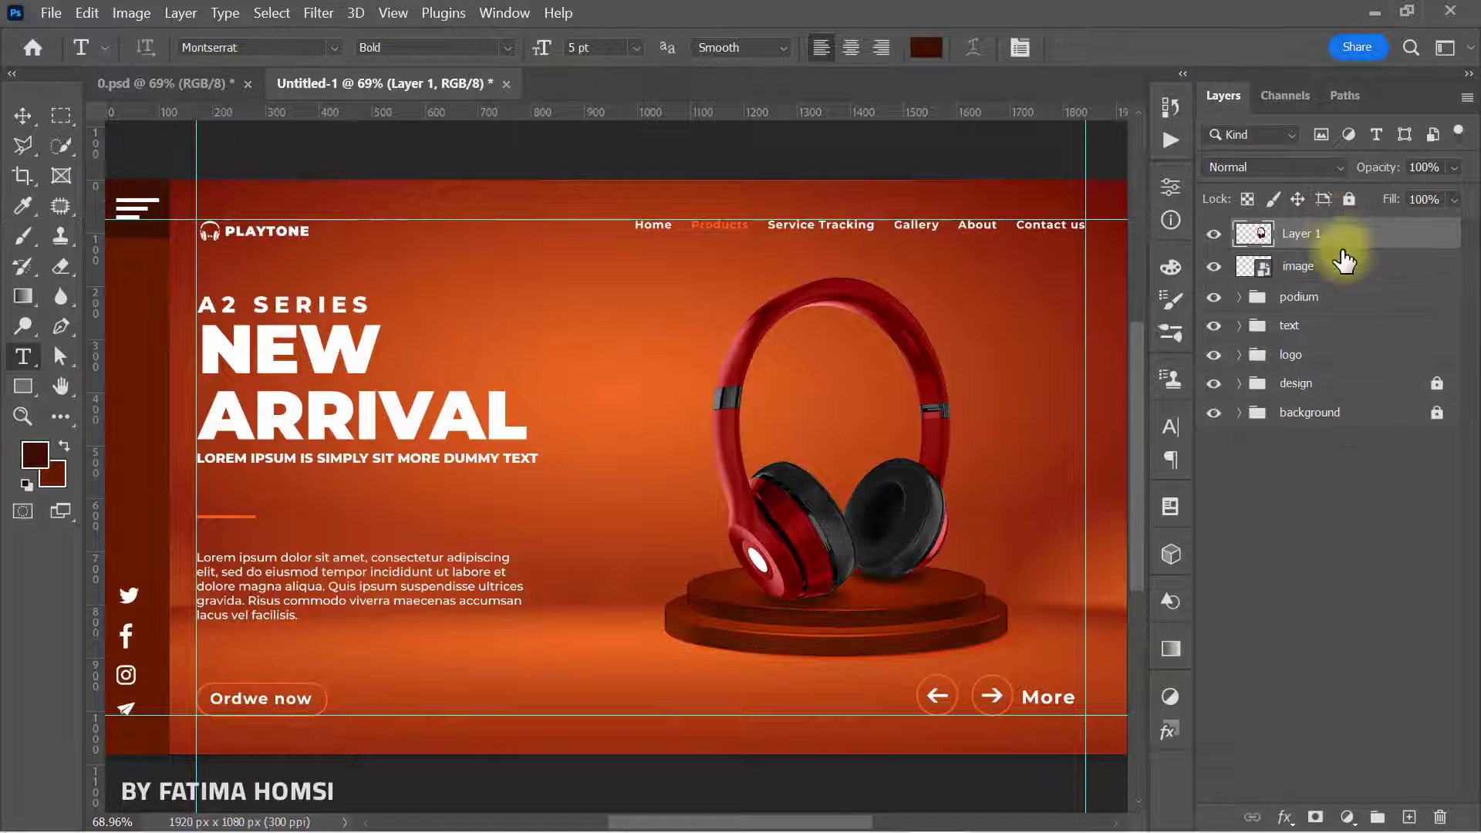
click(1344, 819)
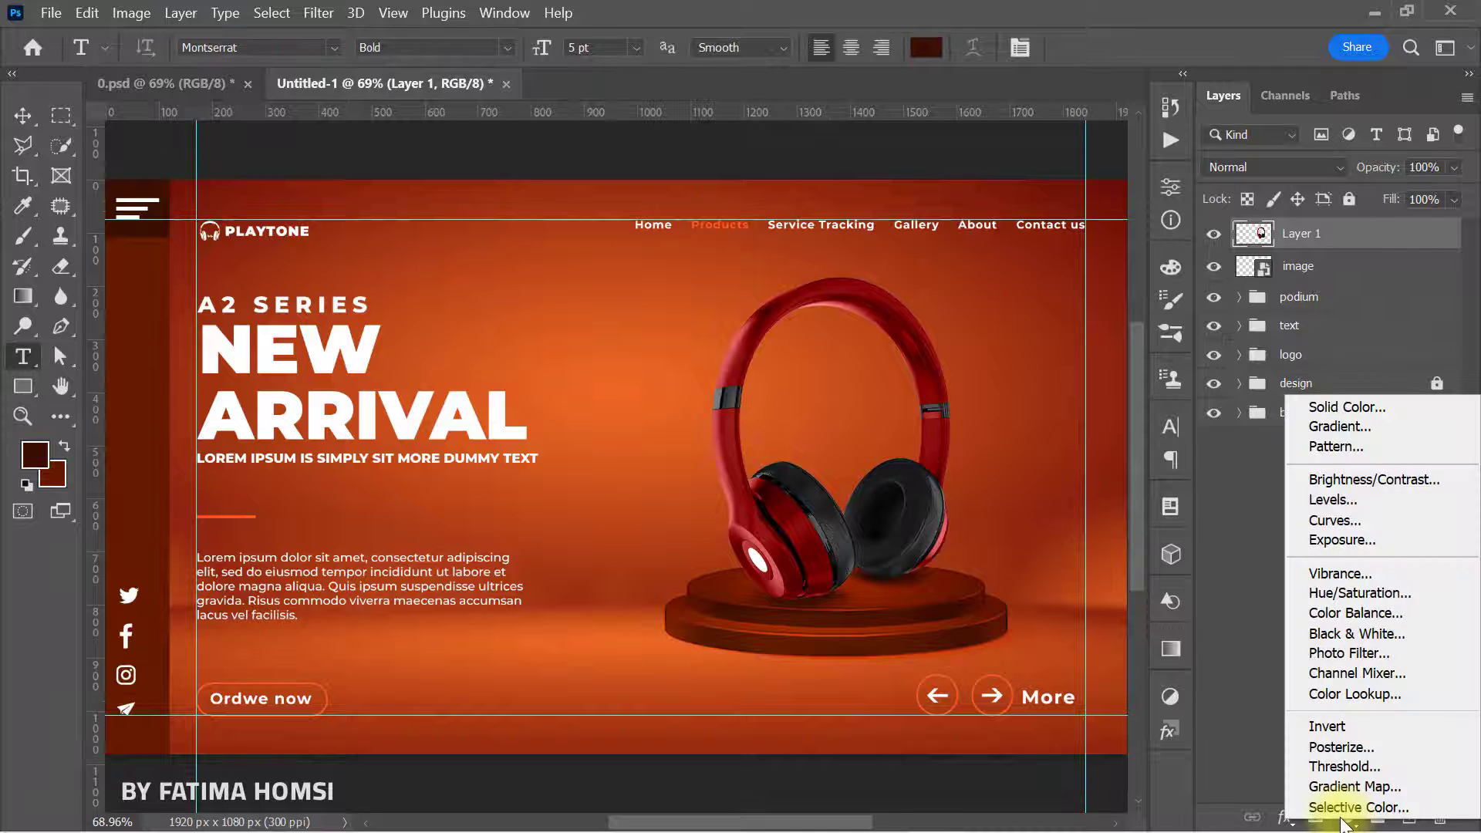
click(1383, 407)
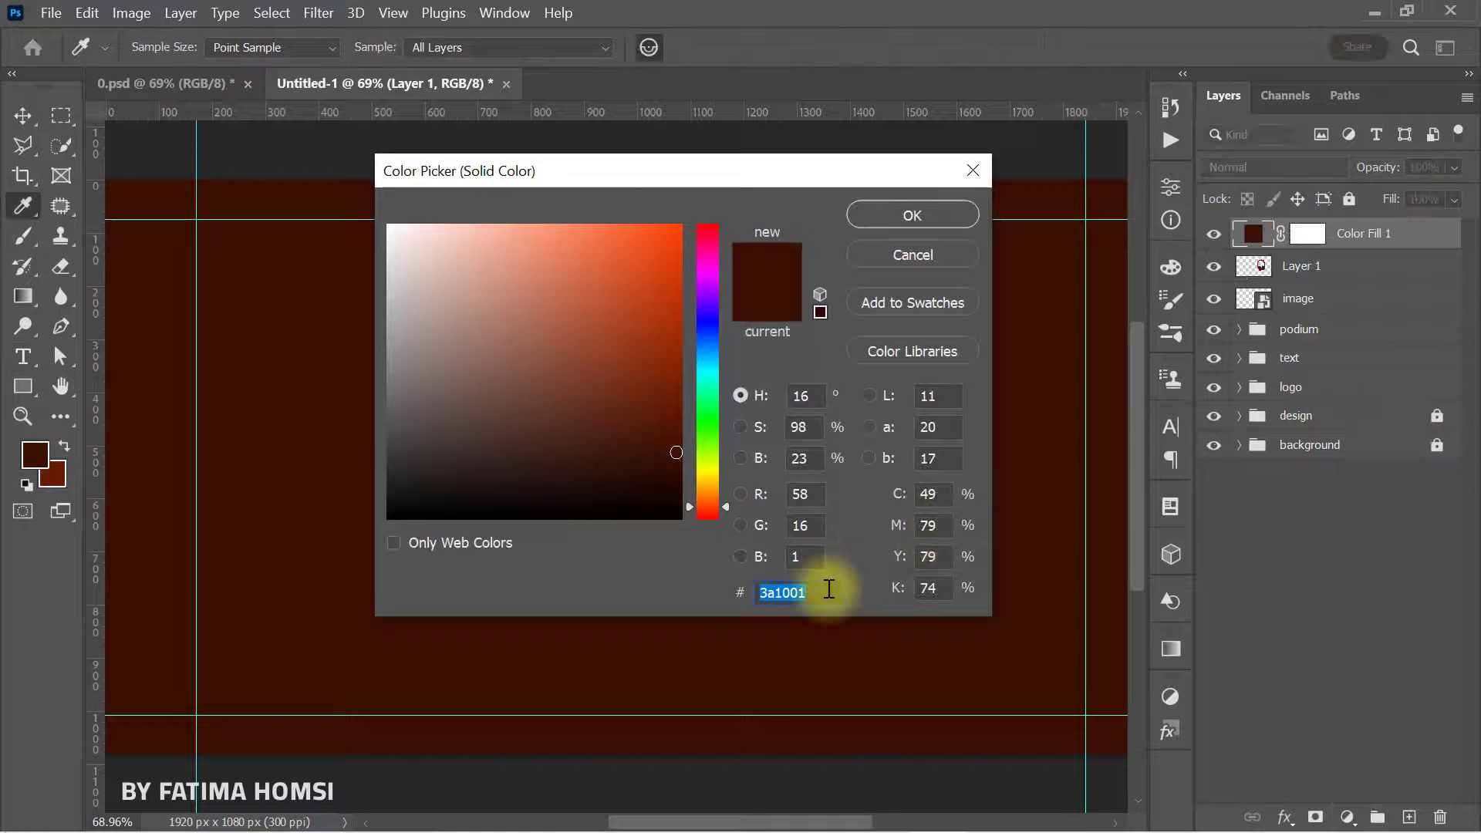
text(c85b3c)
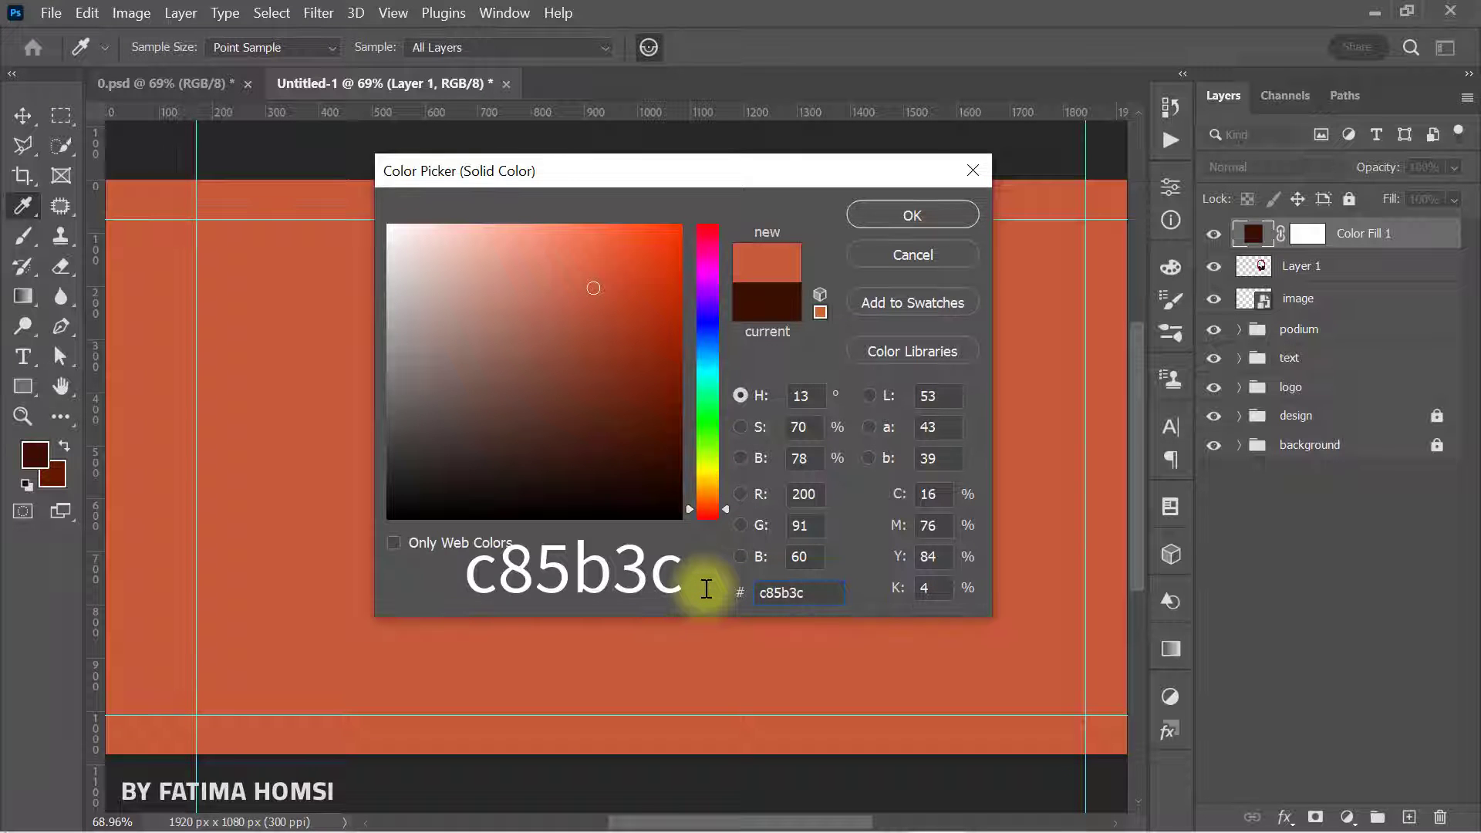
click(863, 217)
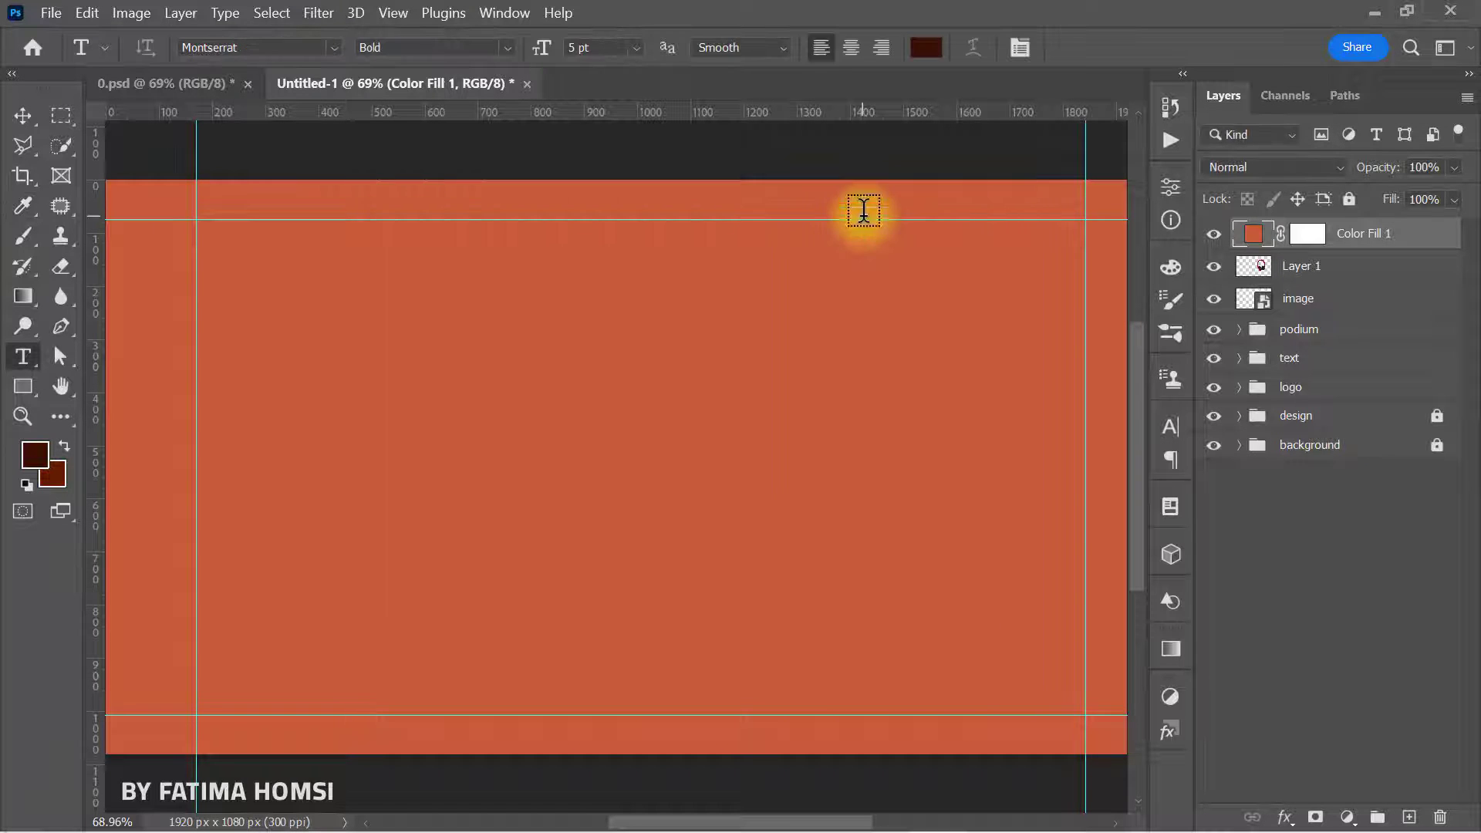
Step: Clip the Color Fill 1 layer to Layer 1 and set its blend mode to Color
right_click(1361, 151)
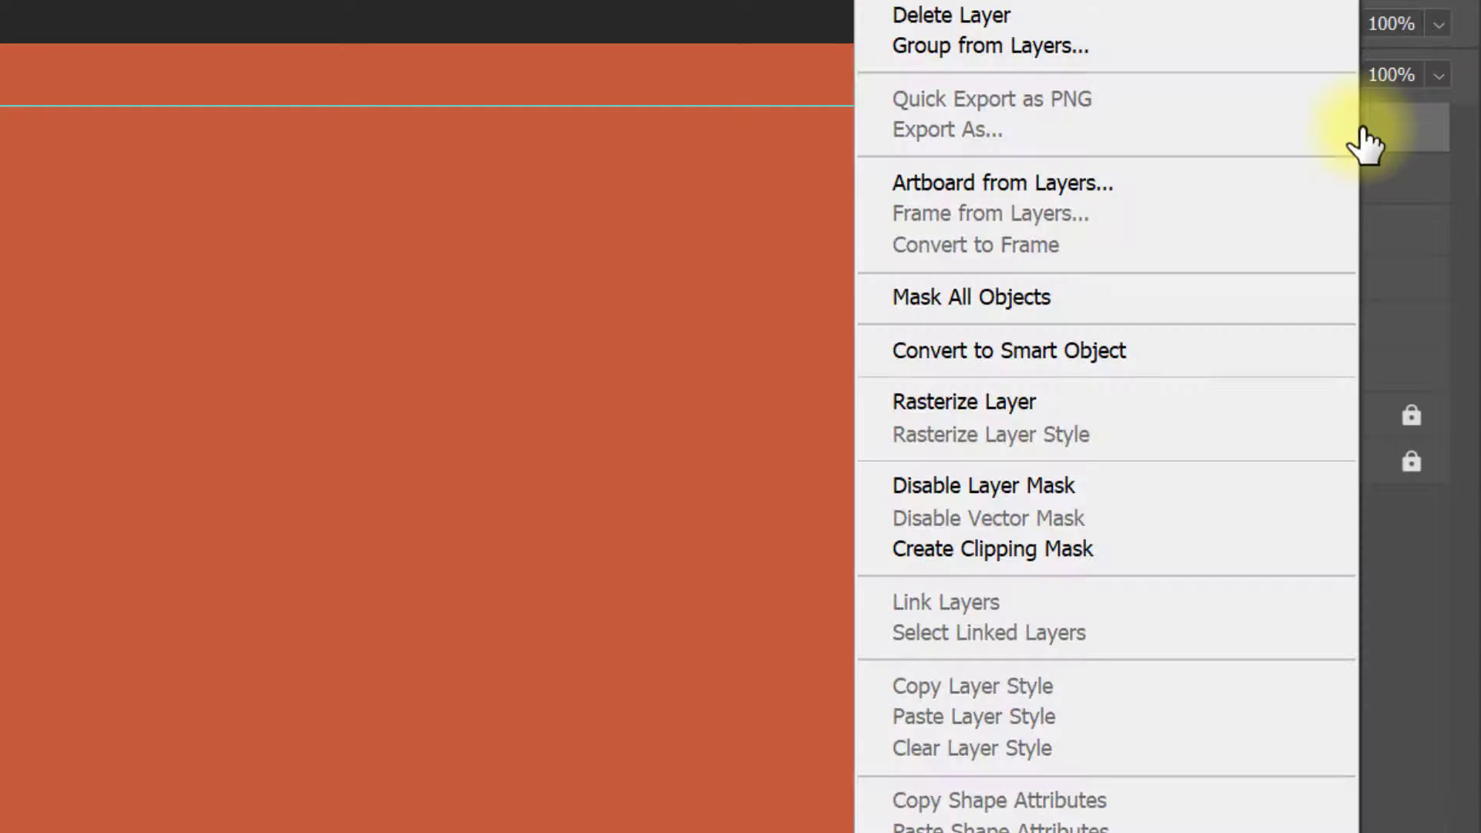
click(1136, 549)
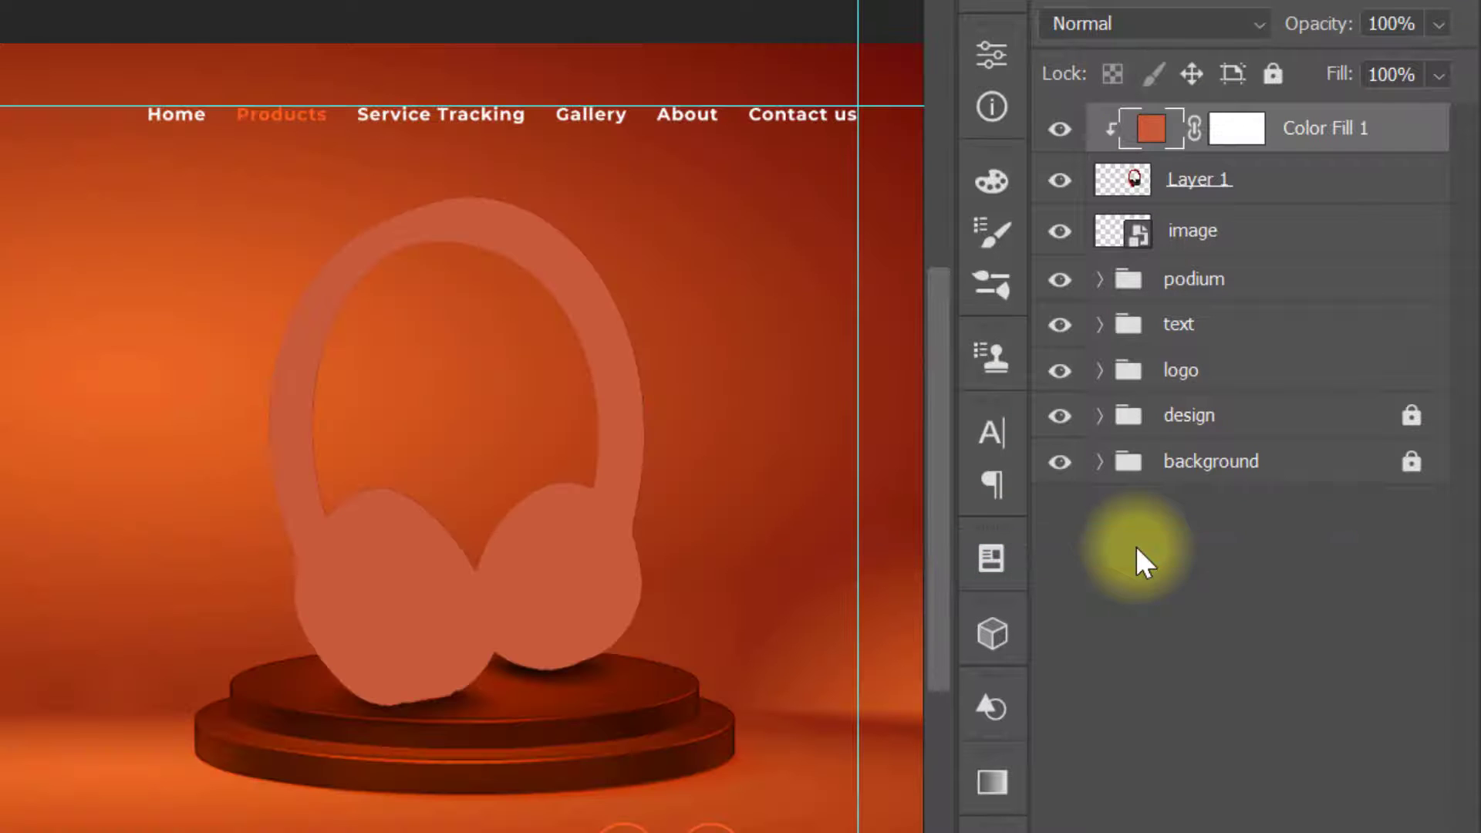
click(1177, 26)
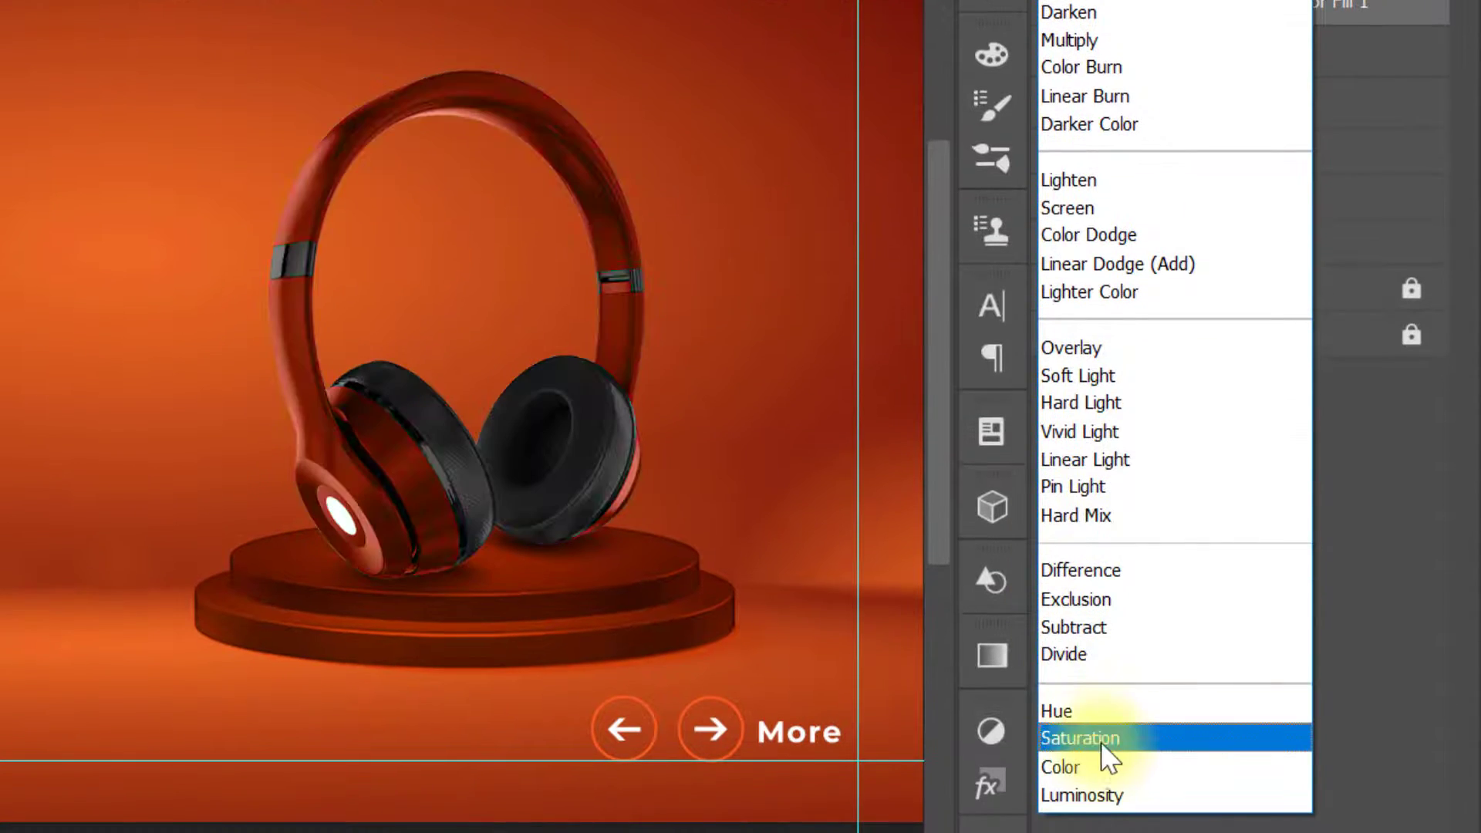
click(1104, 767)
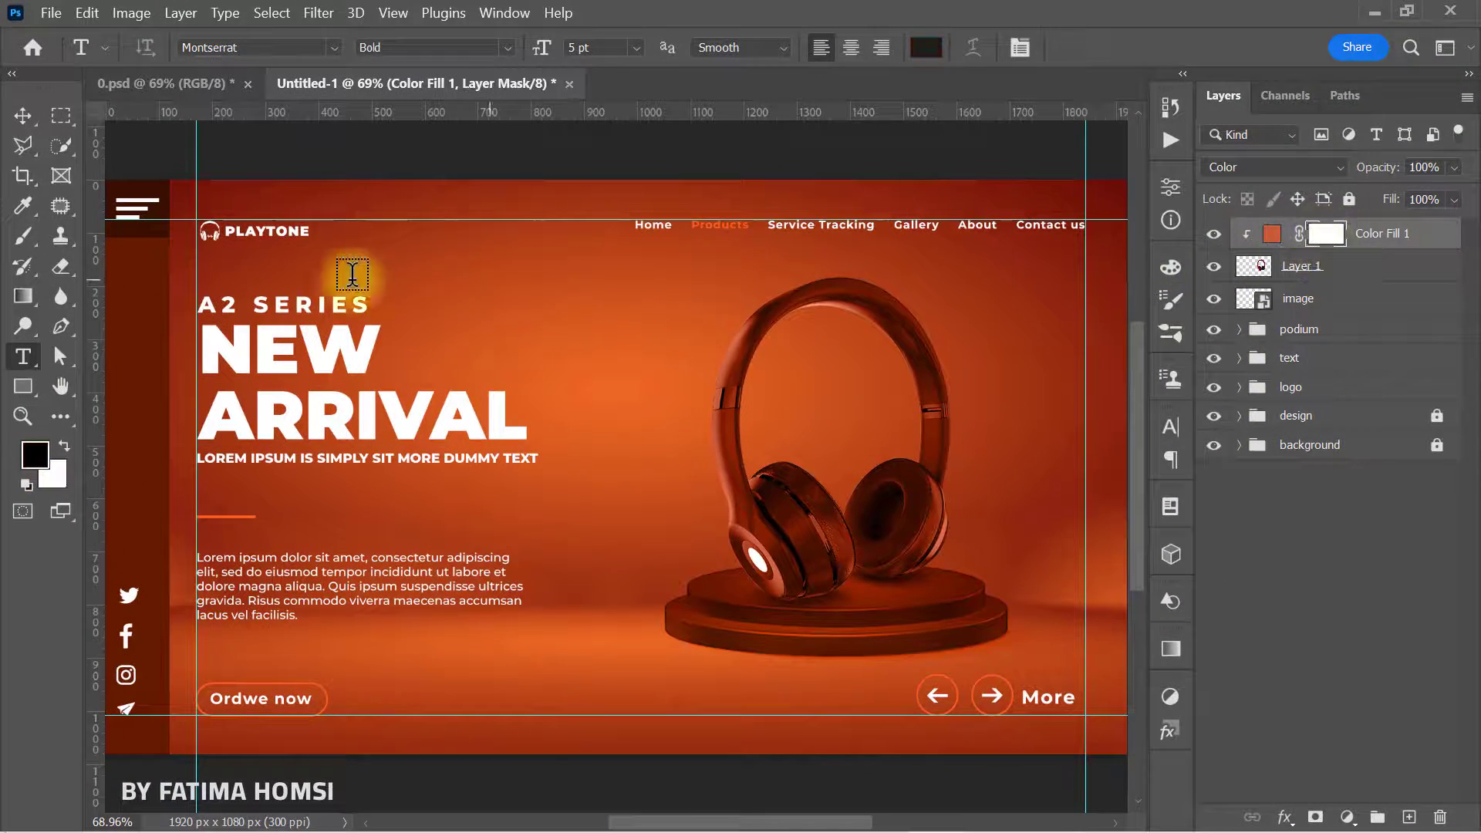
Step: Paint black on the Color Fill 1 mask over both ear cushions with a brush of about 54 px to restore their black colour
click(22, 236)
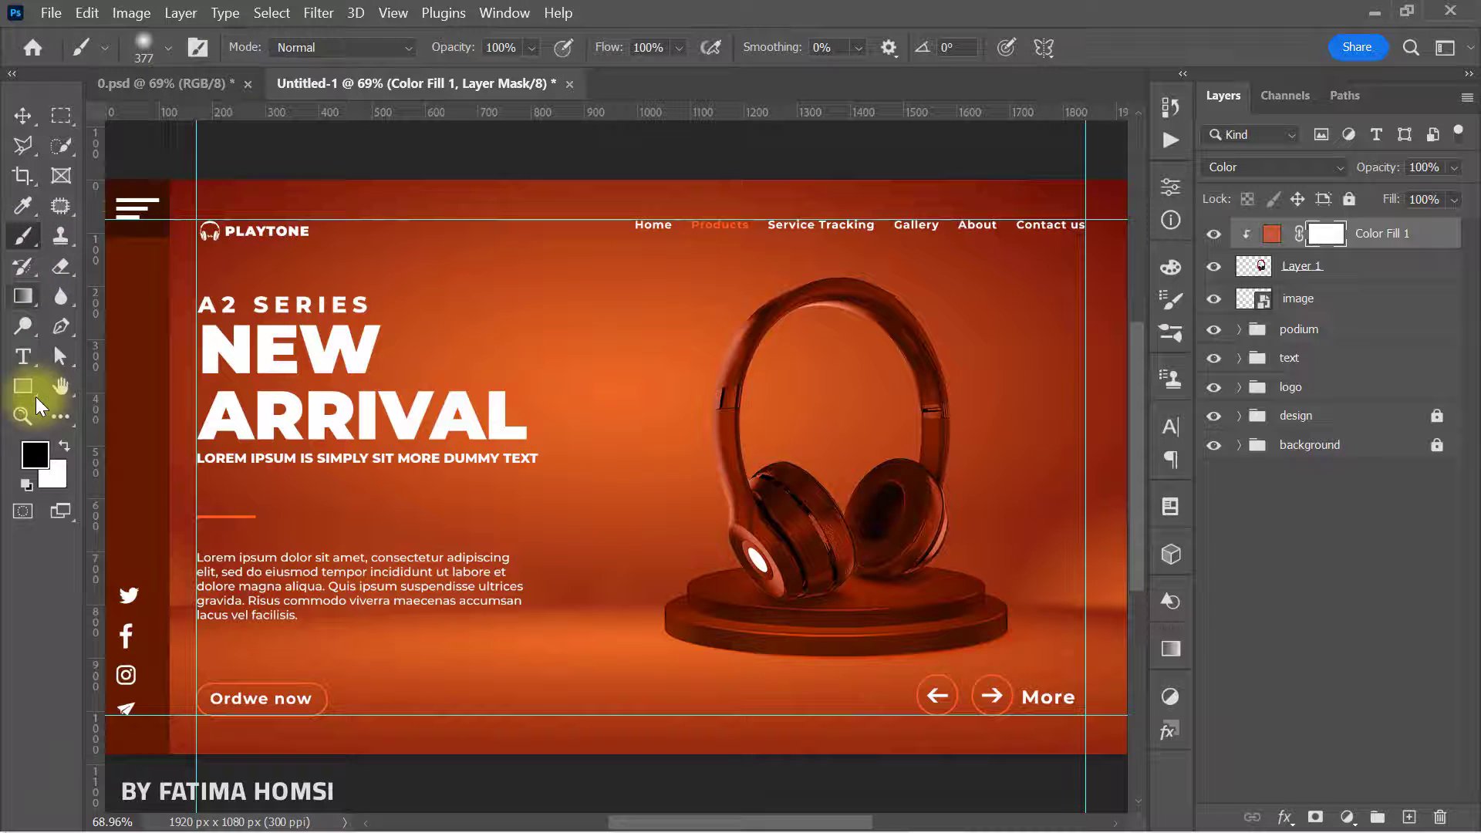
click(34, 454)
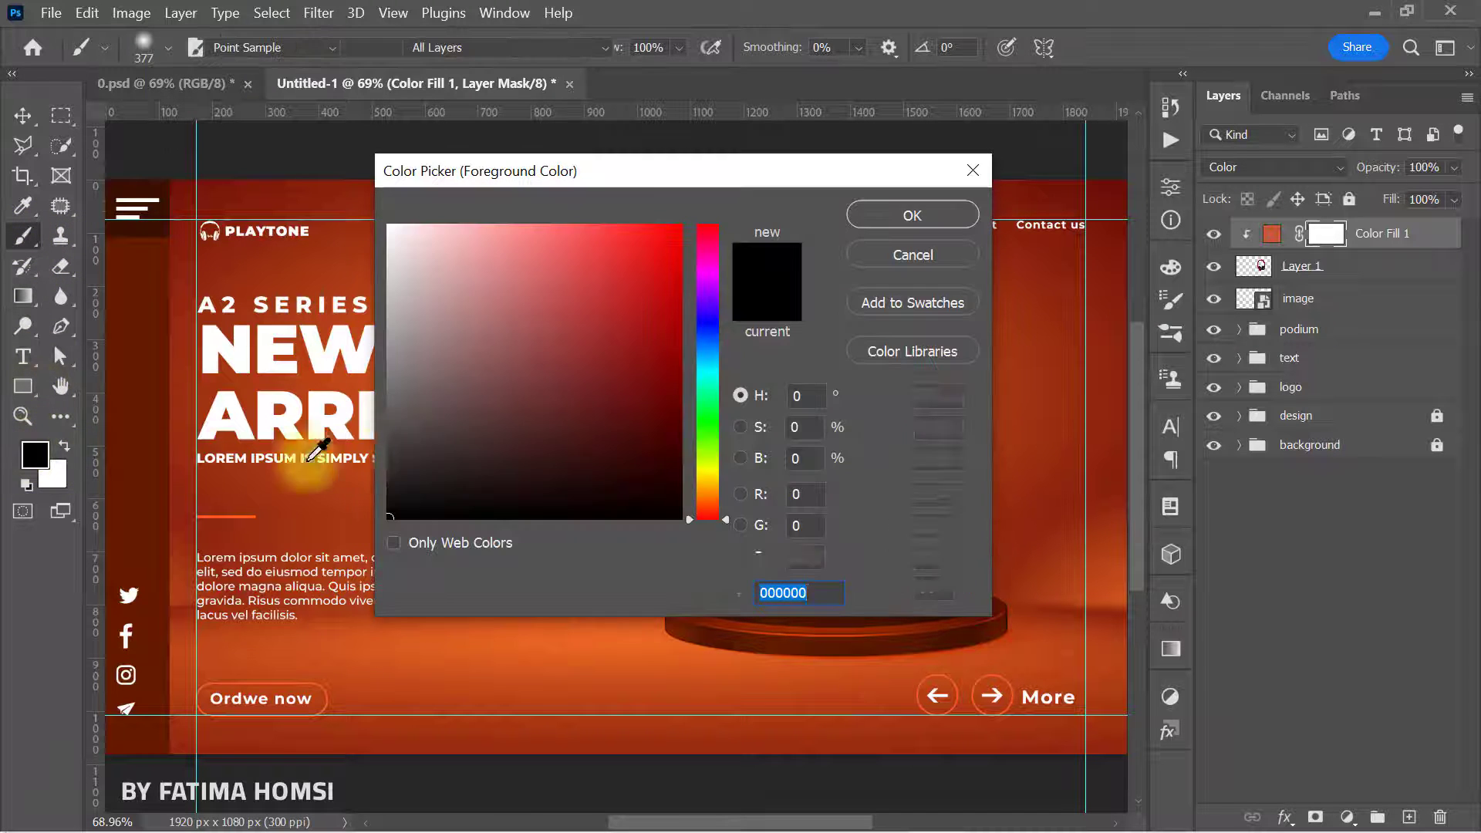
click(906, 220)
scroll(923, 534, up, 3)
scroll(929, 535, up, 3)
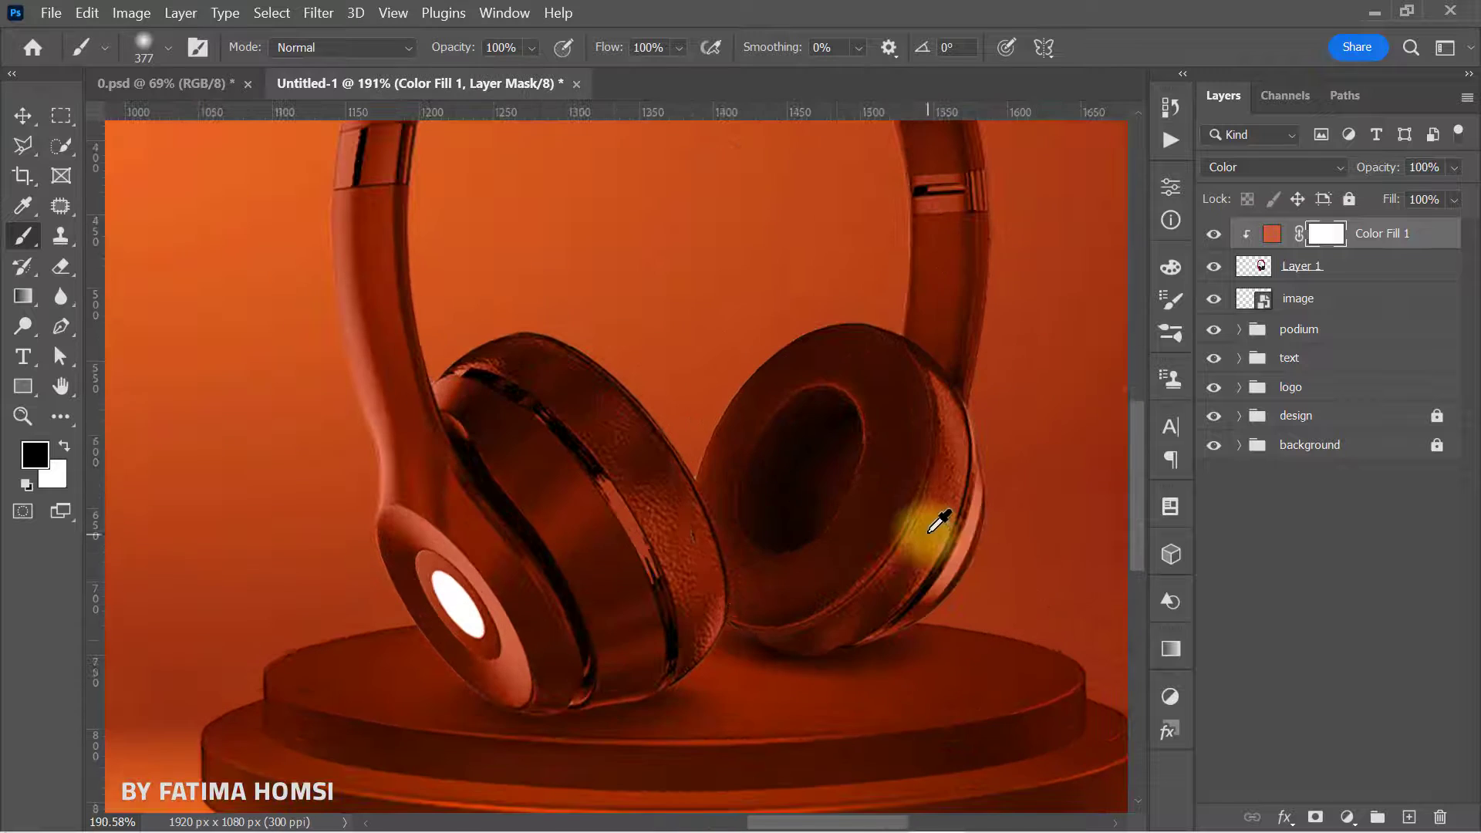
alt+drag(895, 471, 595, 482)
mouse_move(828, 419)
alt+mouse_down()
mouse_move(772, 426)
mouse_move(847, 368)
mouse_move(894, 403)
mouse_move(845, 563)
mouse_move(745, 392)
mouse_move(869, 397)
mouse_move(931, 425)
mouse_move(876, 602)
mouse_move(758, 620)
mouse_move(887, 528)
mouse_move(928, 418)
mouse_move(926, 520)
mouse_move(777, 652)
mouse_move(694, 562)
mouse_move(561, 355)
mouse_move(477, 327)
mouse_move(569, 393)
mouse_move(660, 505)
mouse_move(697, 586)
mouse_move(707, 710)
mouse_move(859, 615)
alt+mouse_up()
scroll(886, 573, down, 8)
drag(849, 540, 860, 545)
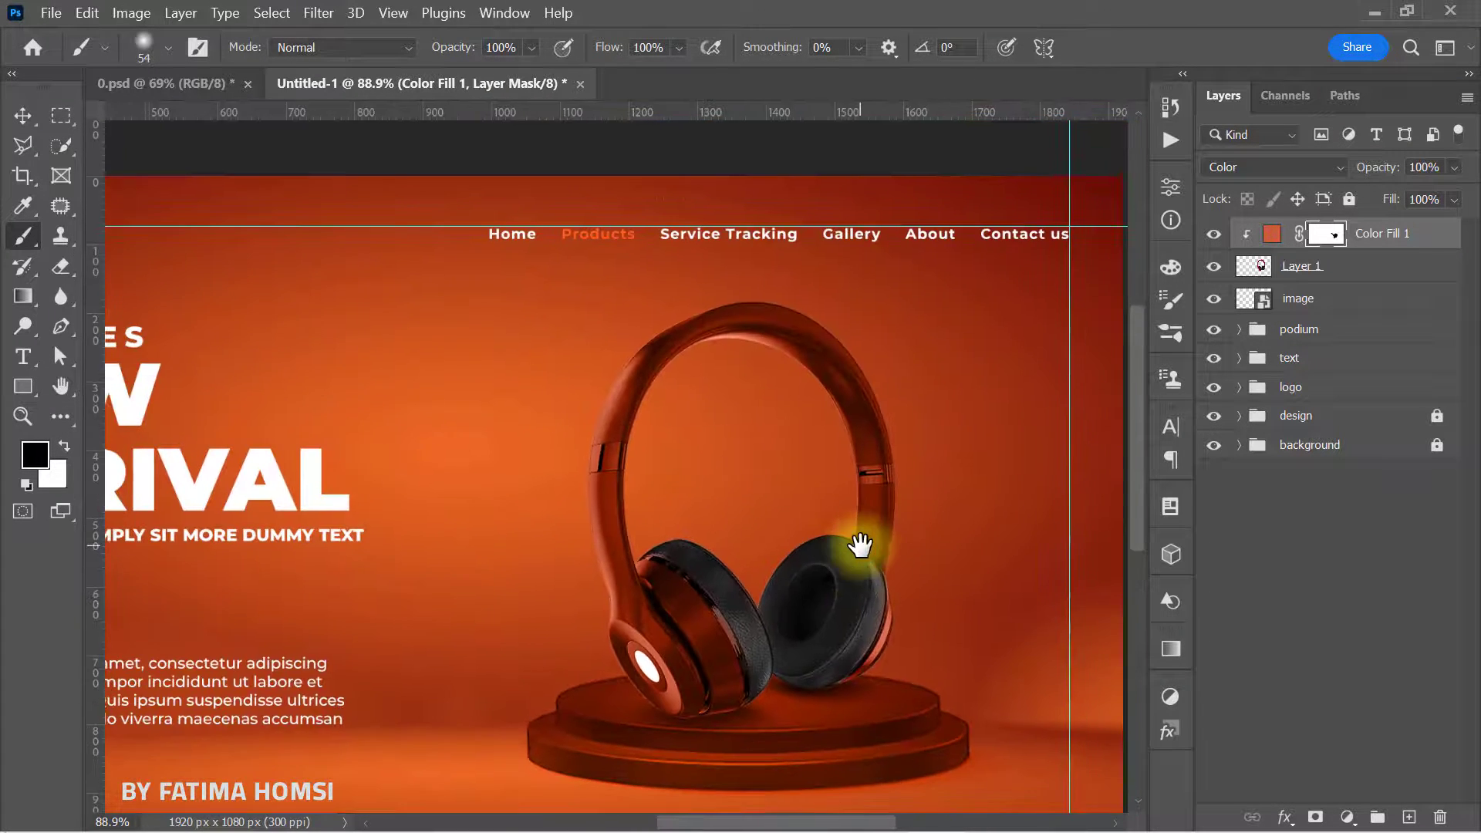
key(ctrl+0)
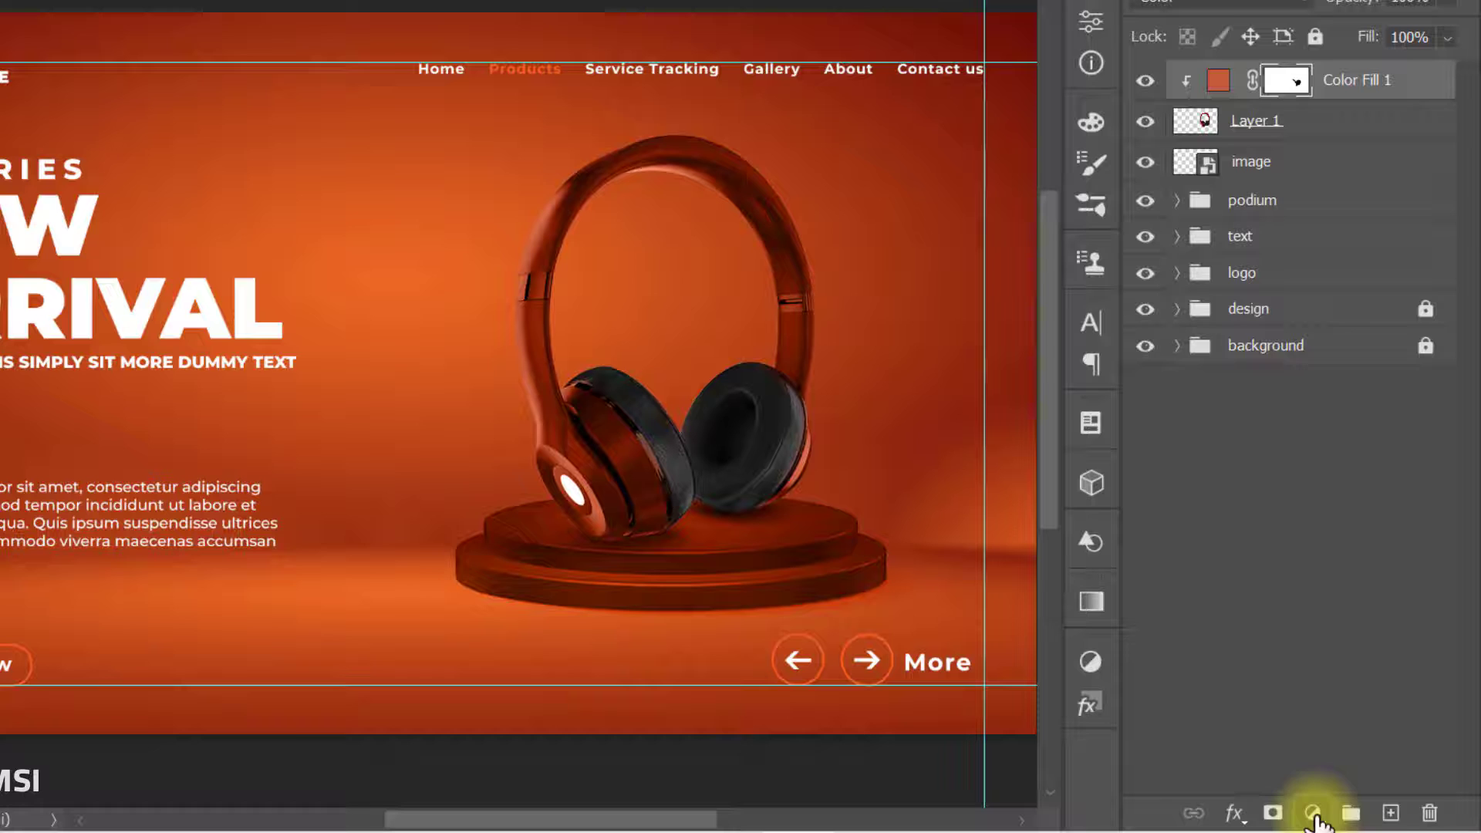
Step: Add a Curves adjustment clipped above Color Fill 1 and brighten the headphones with a curve point at input 108, output 127
click(1313, 814)
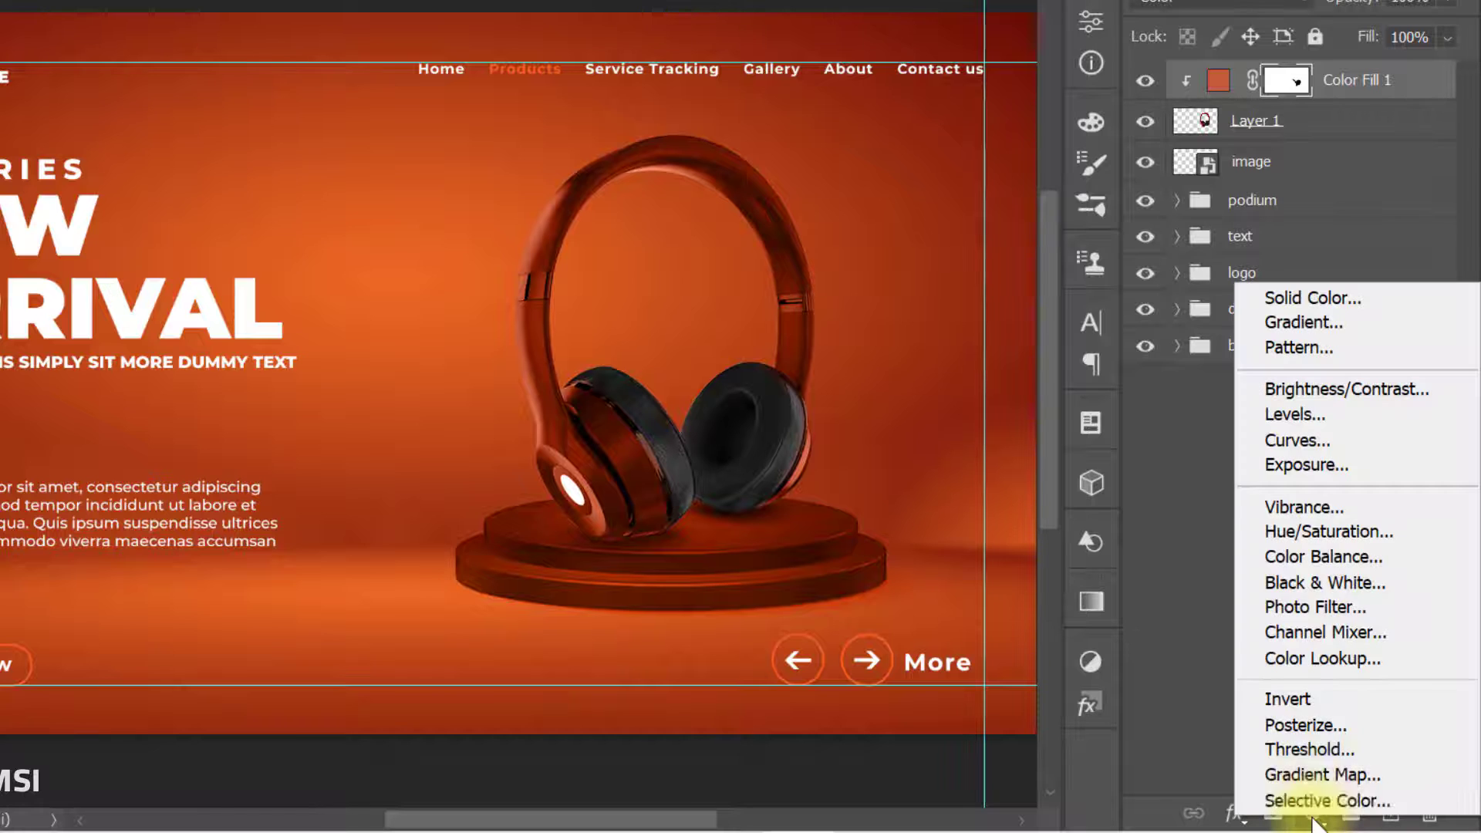
click(1346, 445)
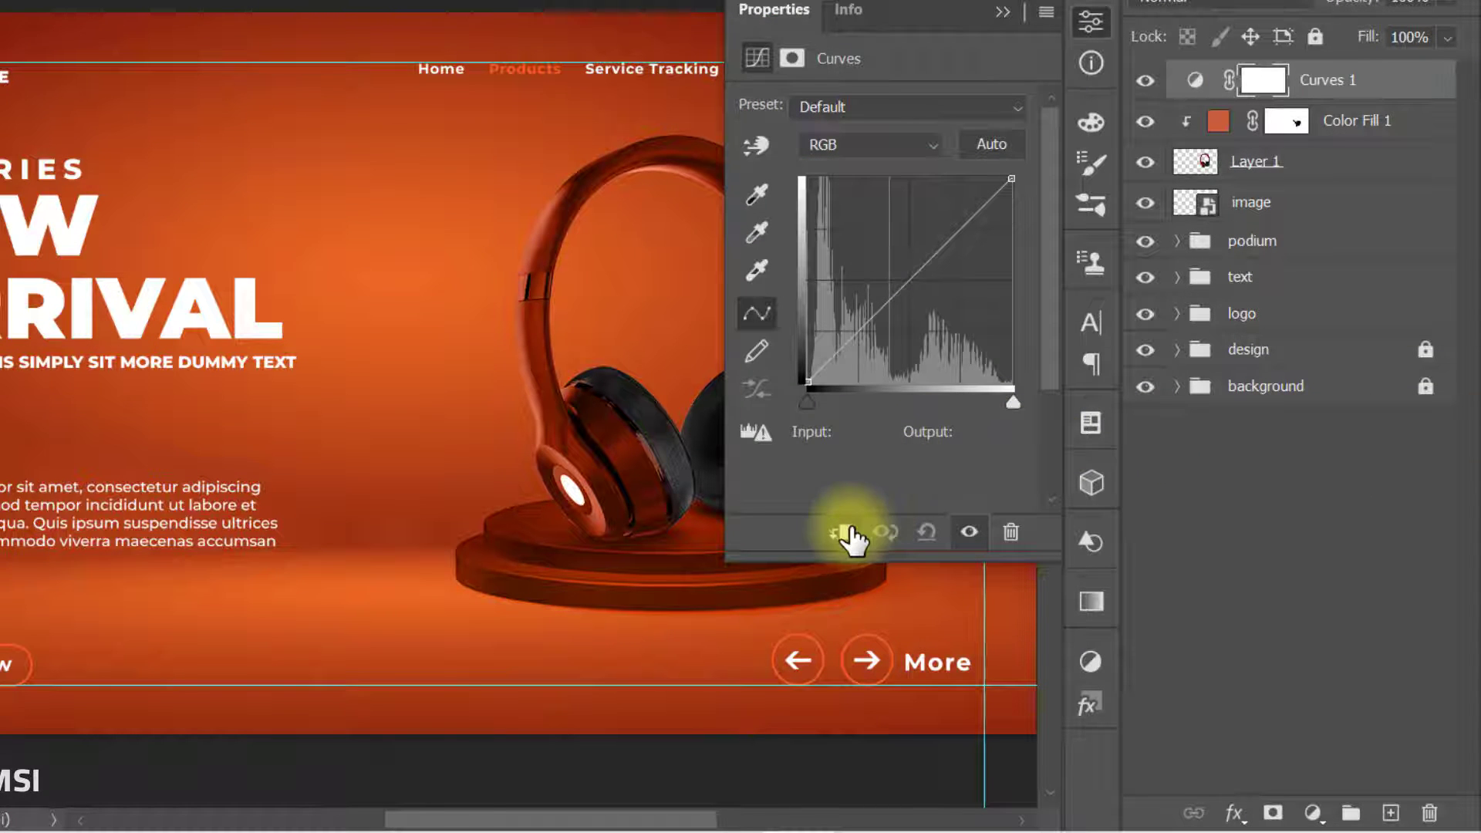
drag(895, 294, 895, 281)
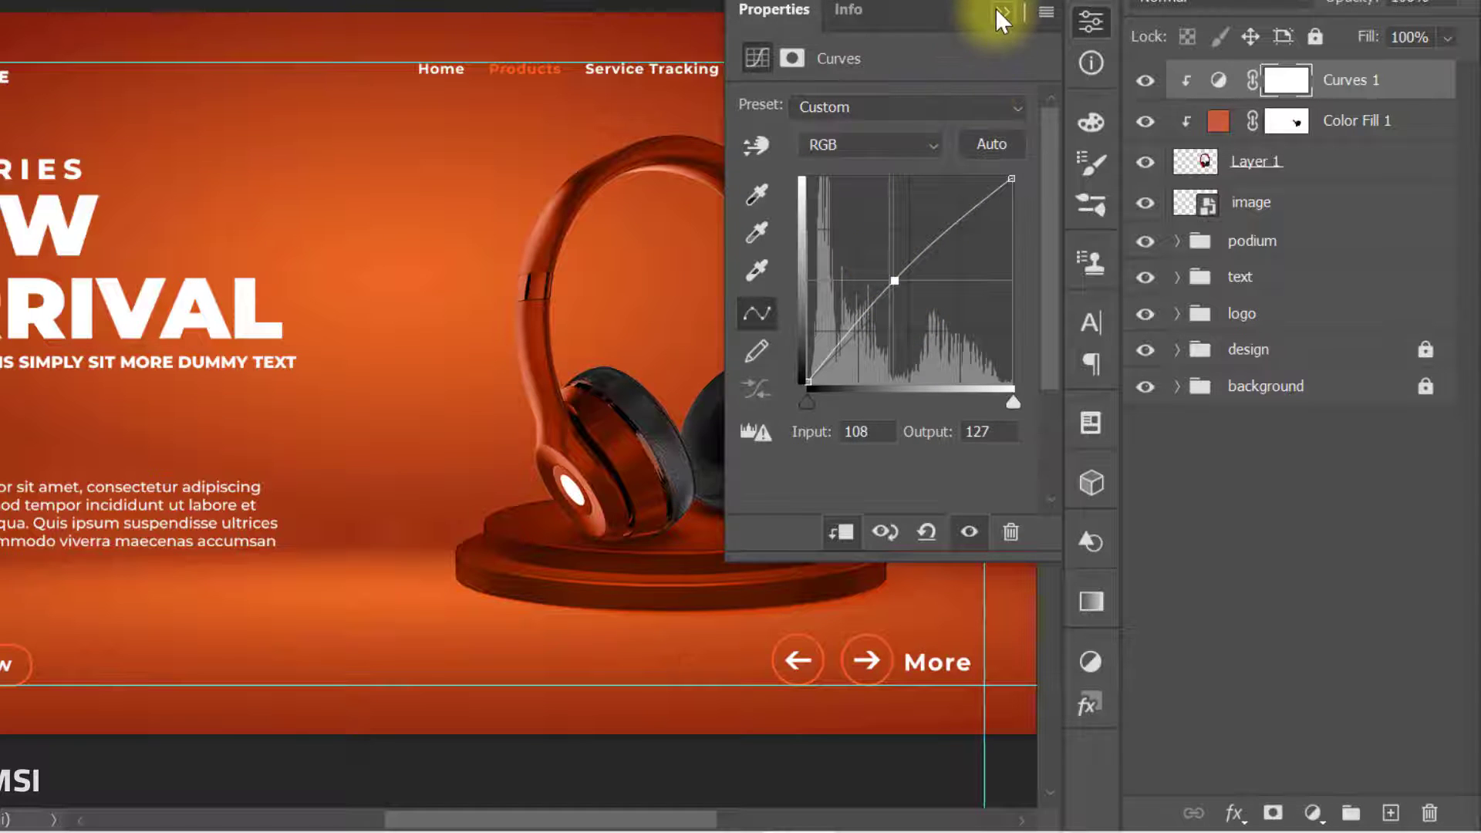
click(1000, 10)
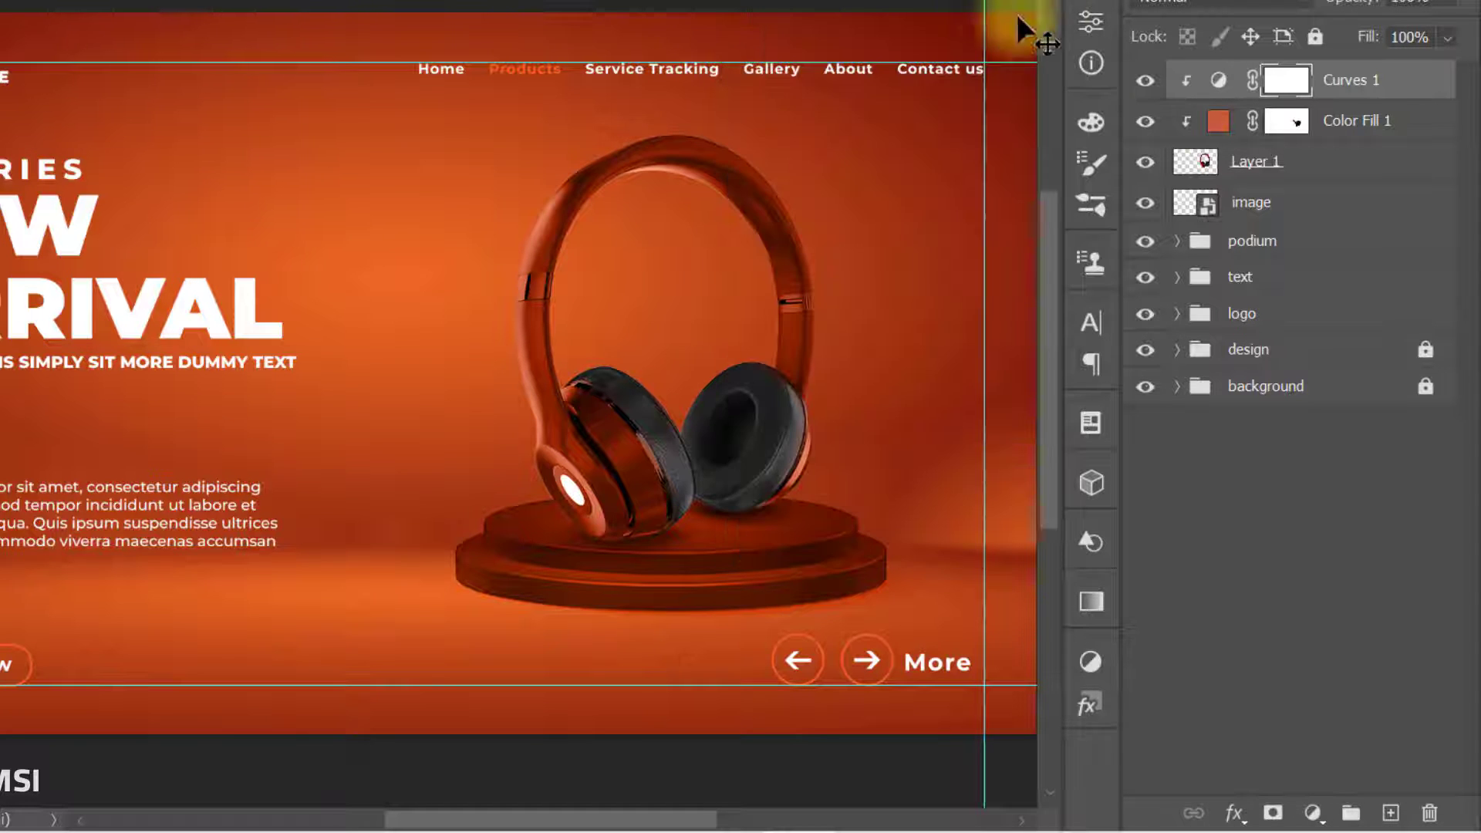
Step: Add a Color Balance adjustment clipped above Curves 1 and shift its midtones towards yellow
click(1312, 814)
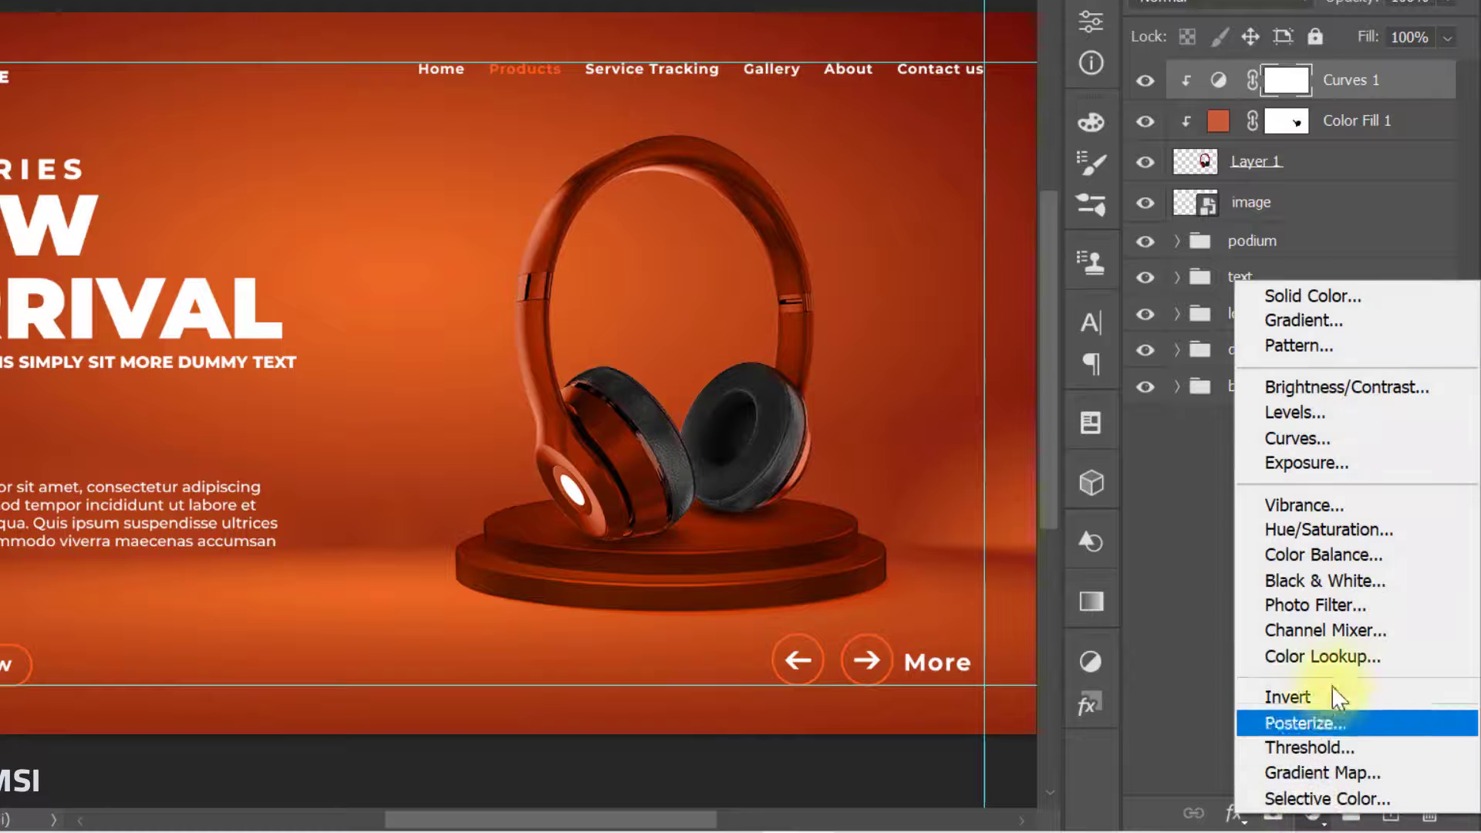
click(1372, 558)
click(844, 532)
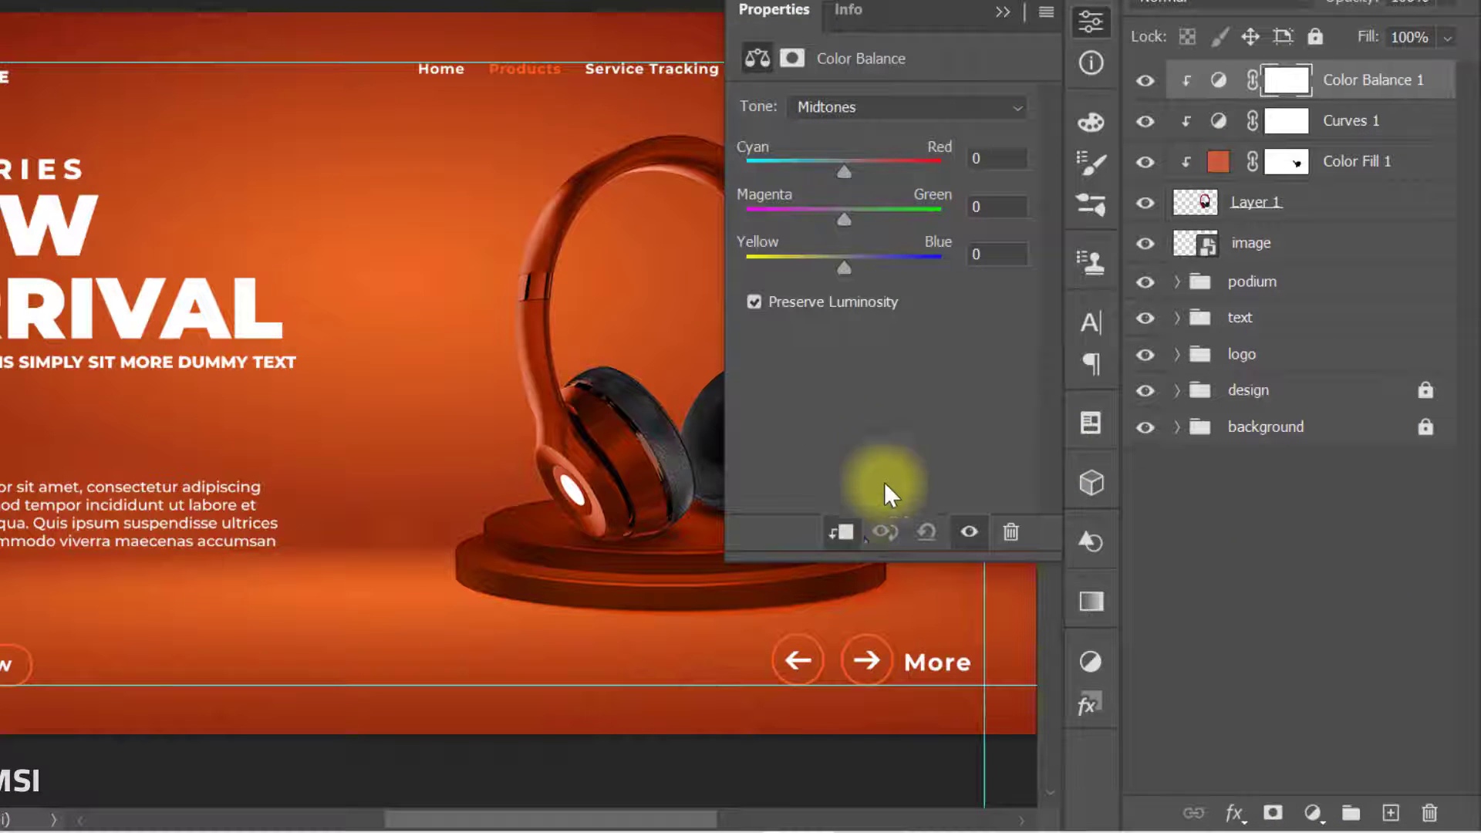
click(1007, 262)
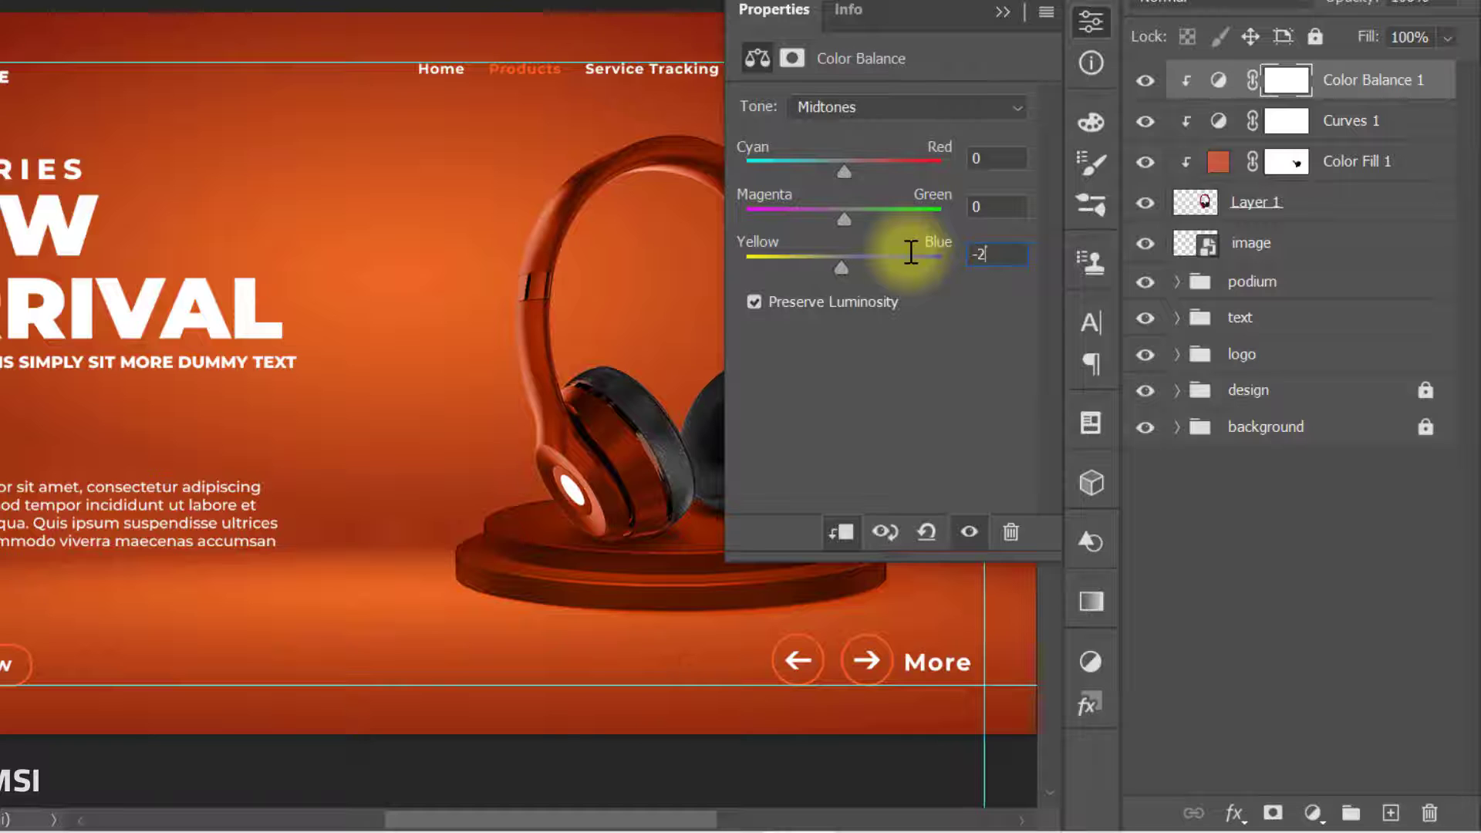
Step: Set the Yellow–Blue value of the Color Balance highlights to -30
click(920, 105)
click(899, 177)
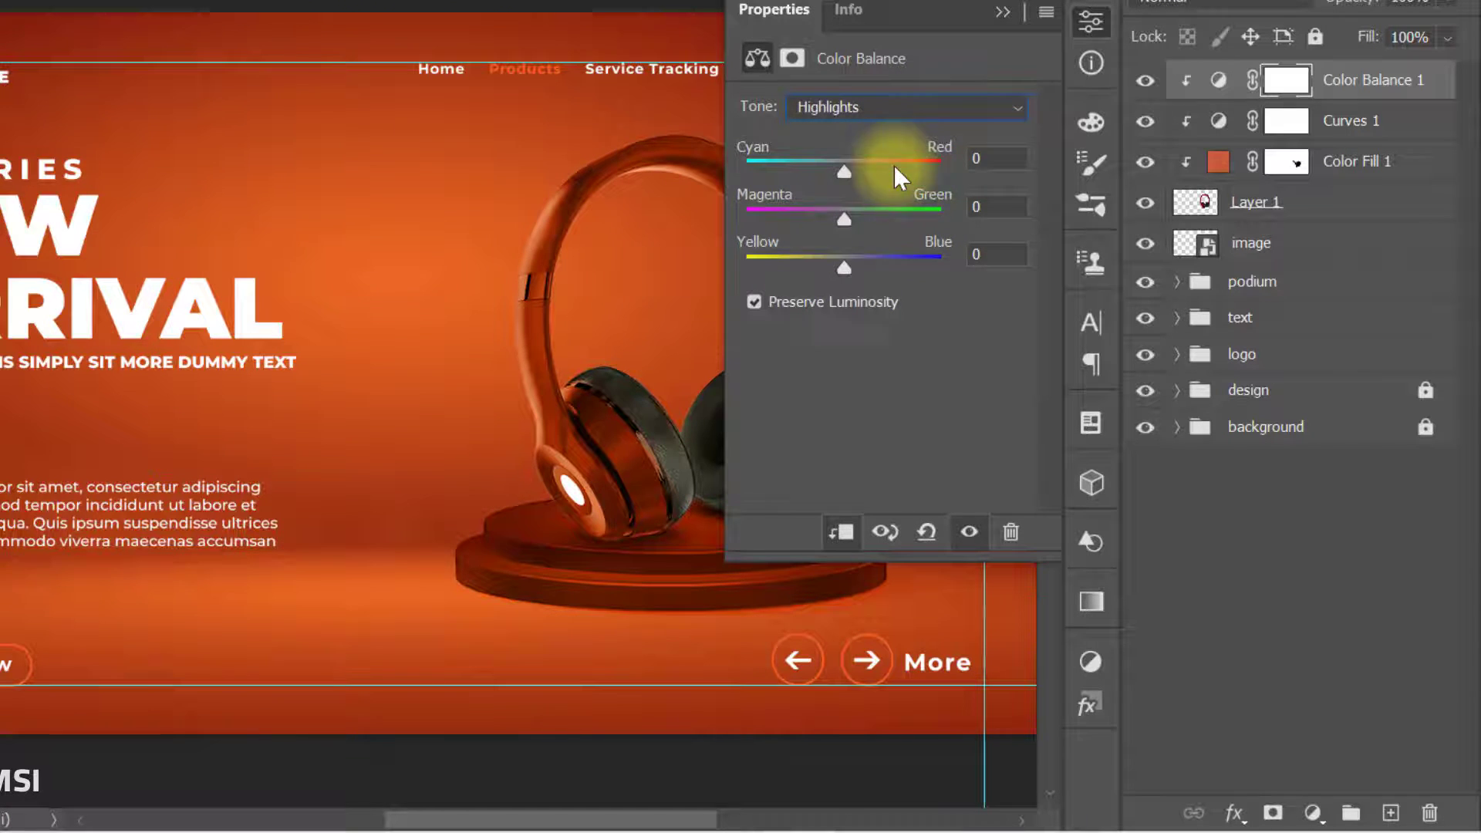
click(999, 253)
text(-3)
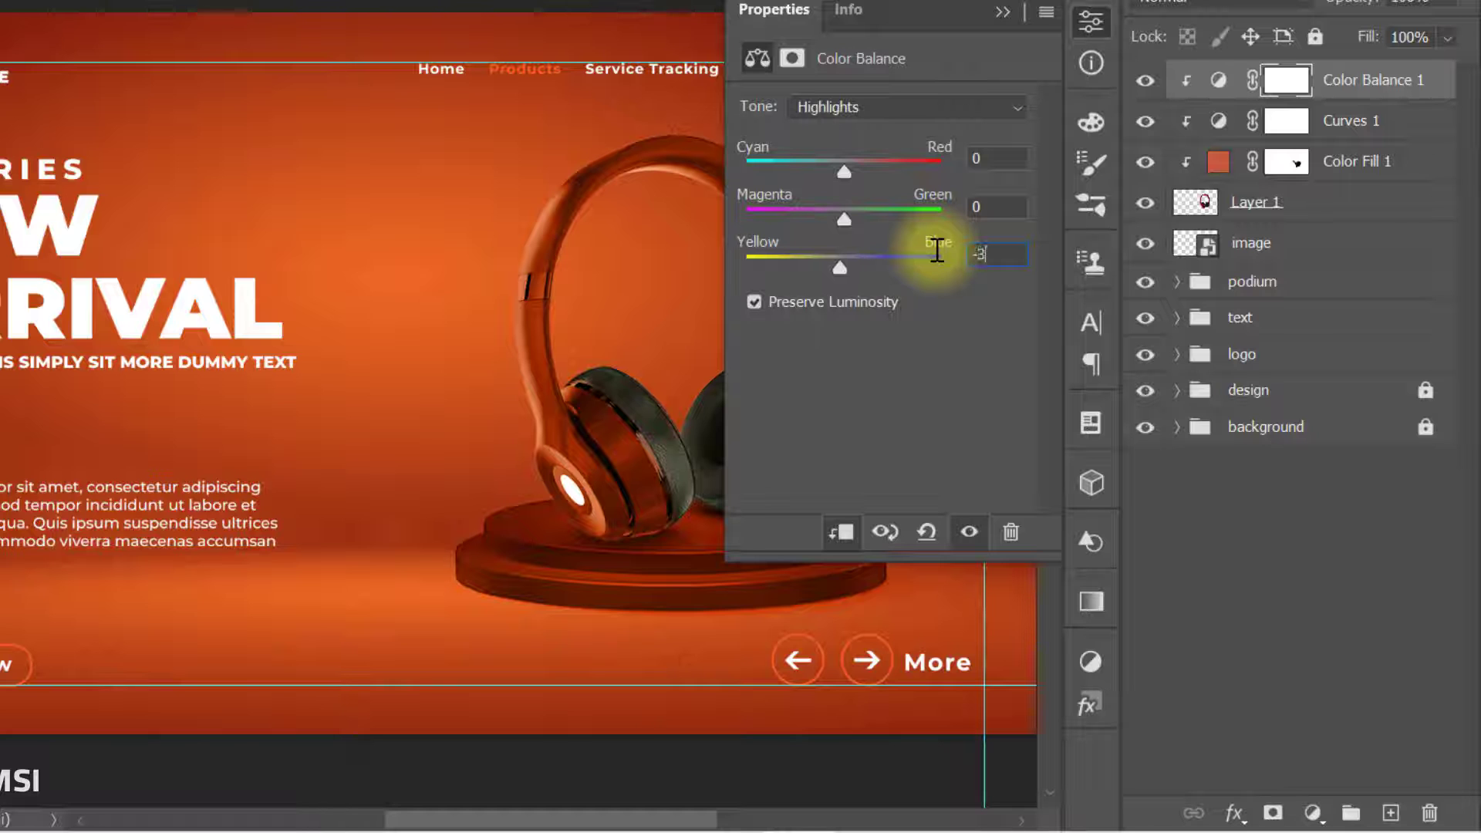
text(0)
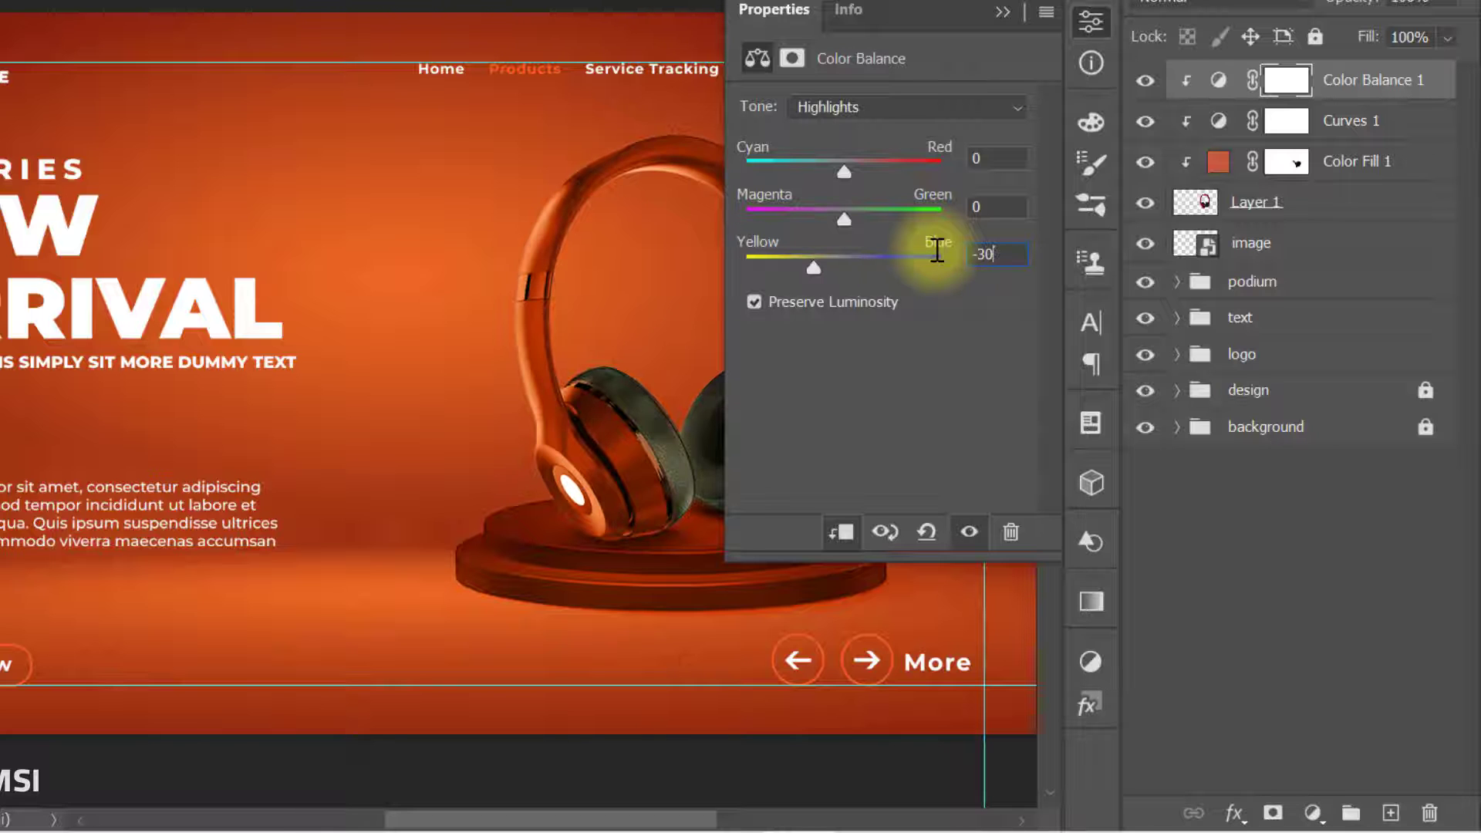
click(1003, 11)
Step: Copy the Color Fill 1 mask onto Color Balance 1, replacing its existing layer mask
click(1287, 163)
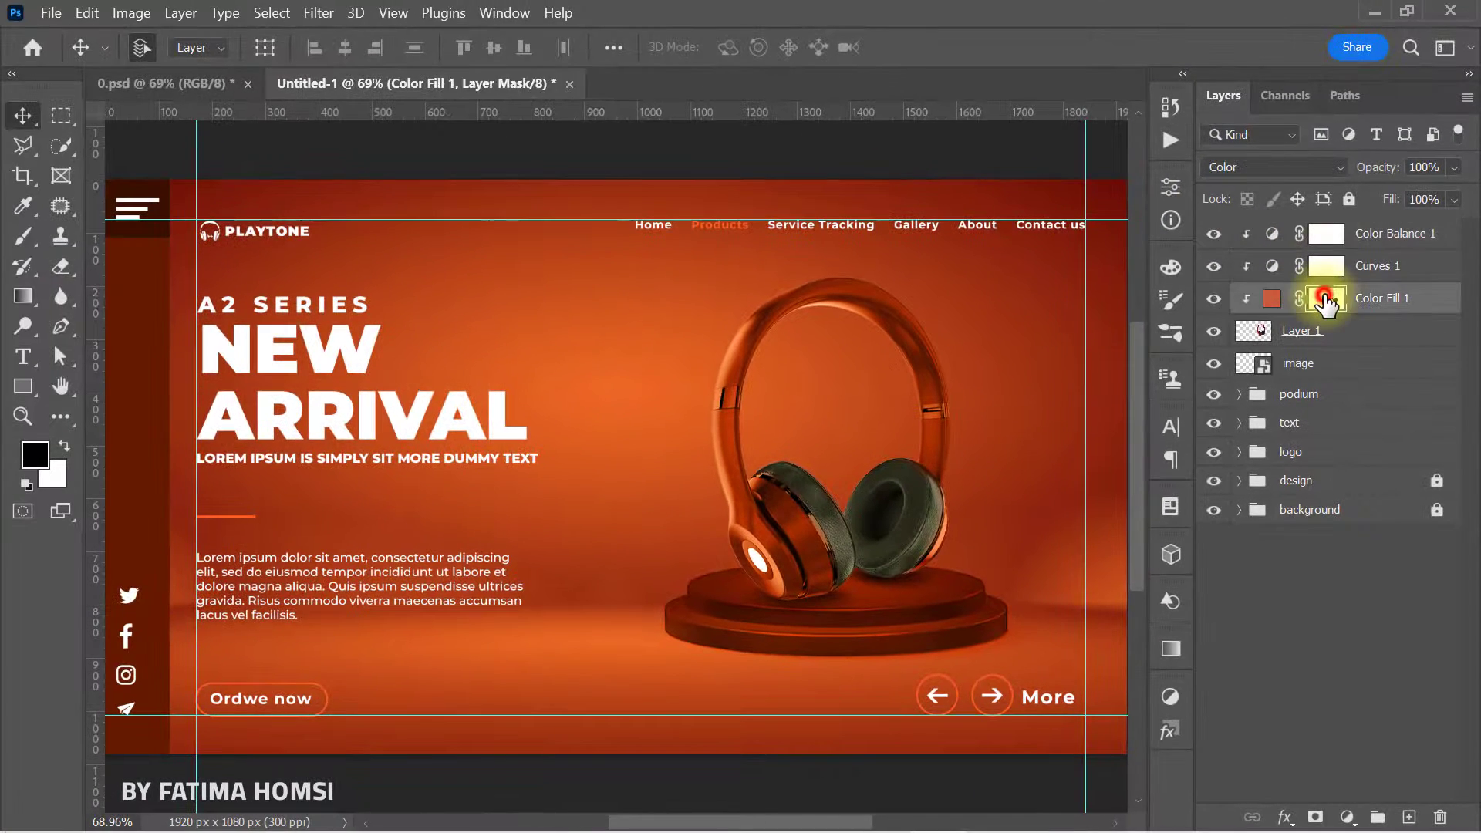
key(alt)
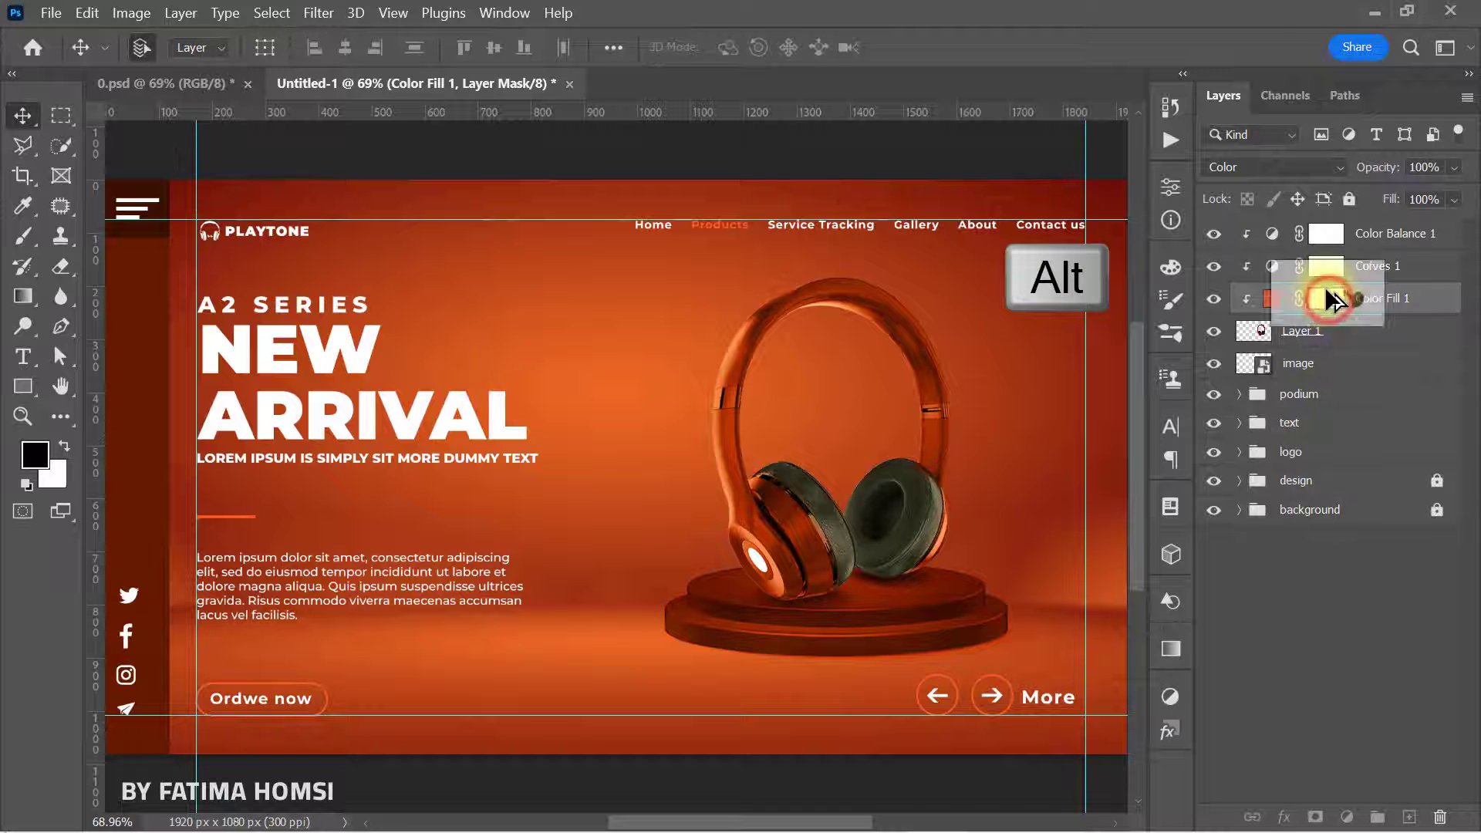
drag(1326, 287, 1317, 223)
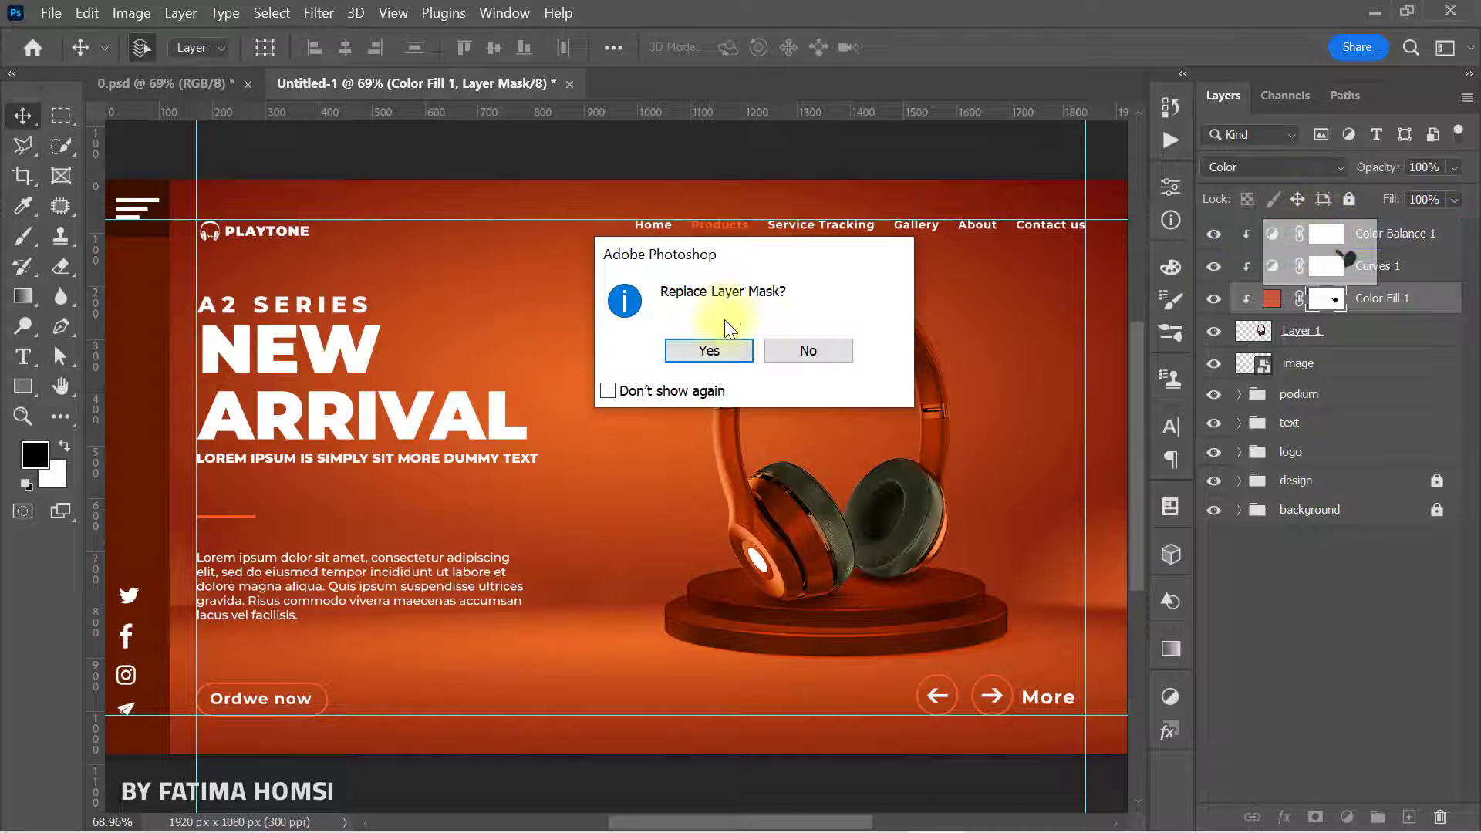
click(713, 345)
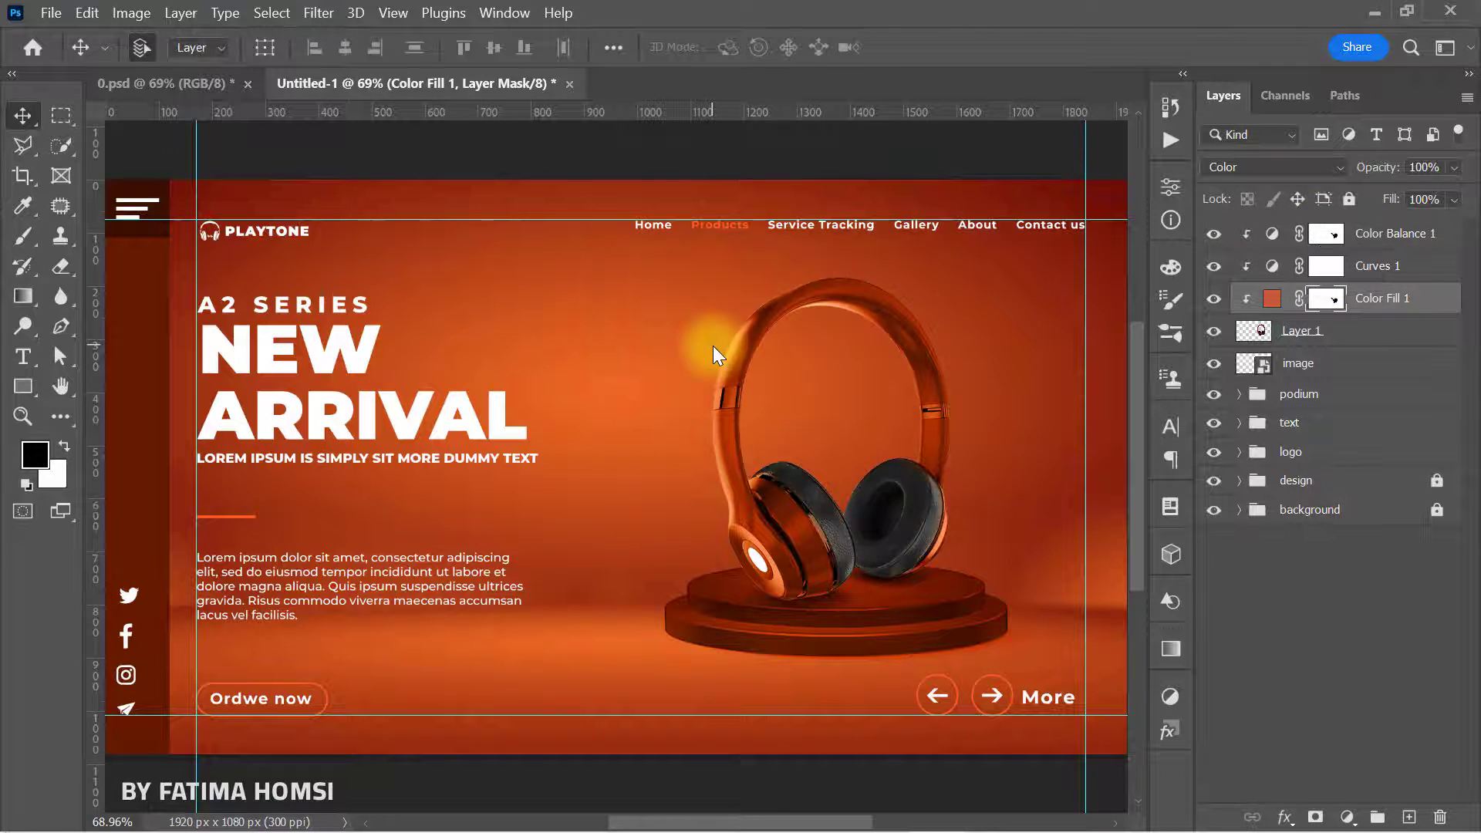
Step: Group the layers from Color Balance 1 down to the image layer and name the group image
click(1366, 243)
shift+click(1366, 371)
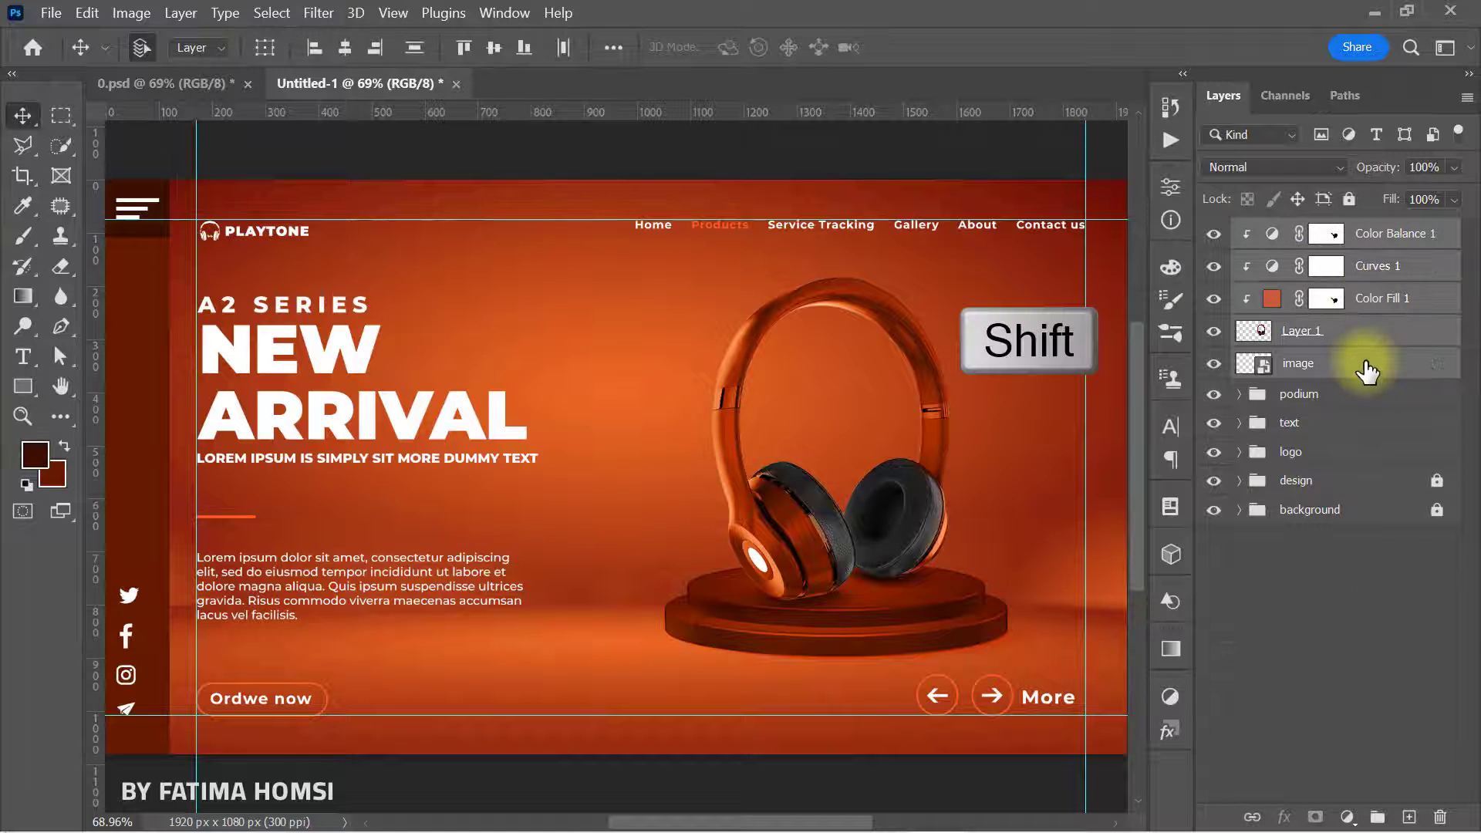
key(ctrl+g)
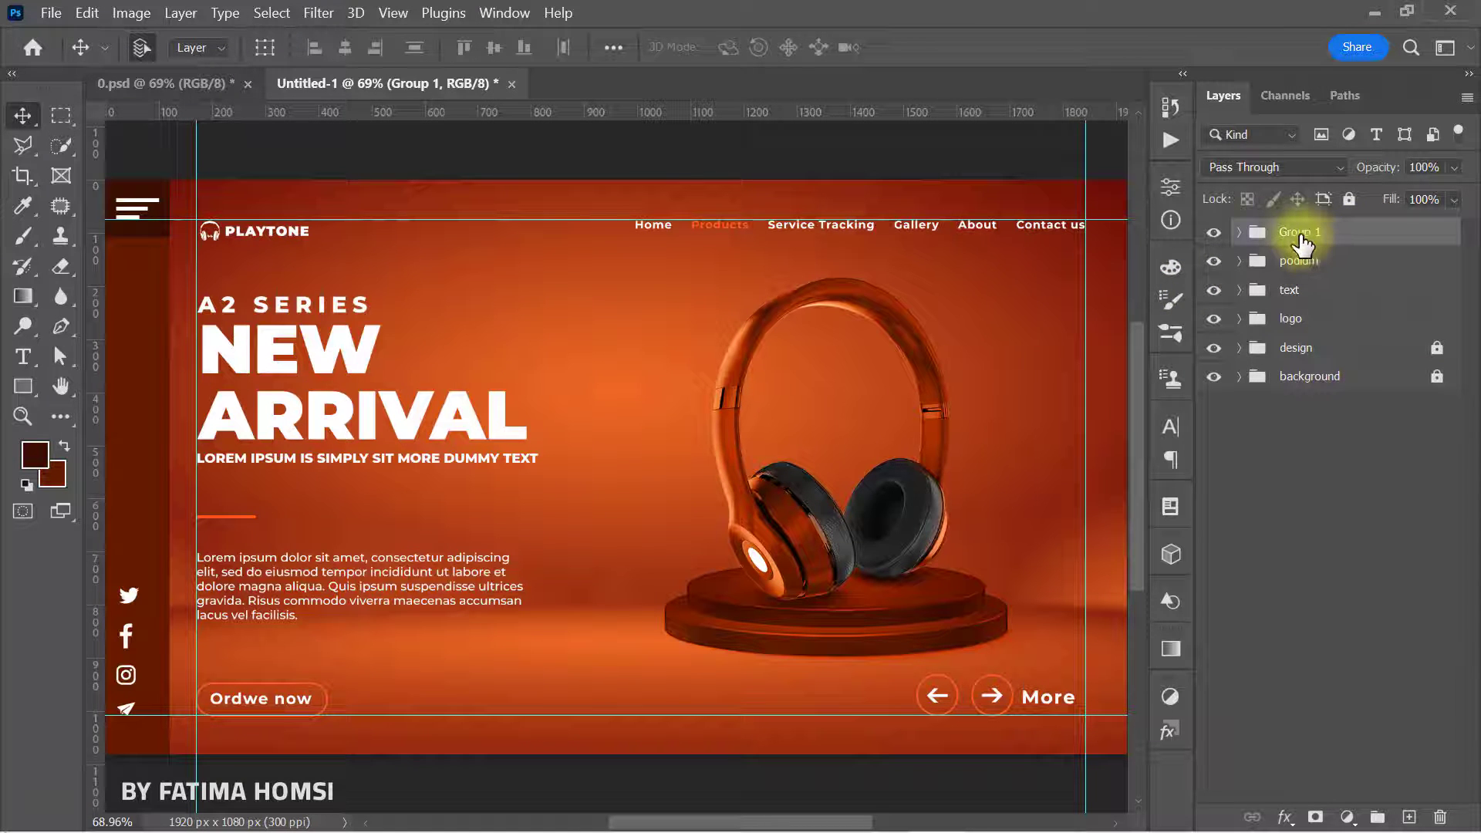
double_click(1300, 234)
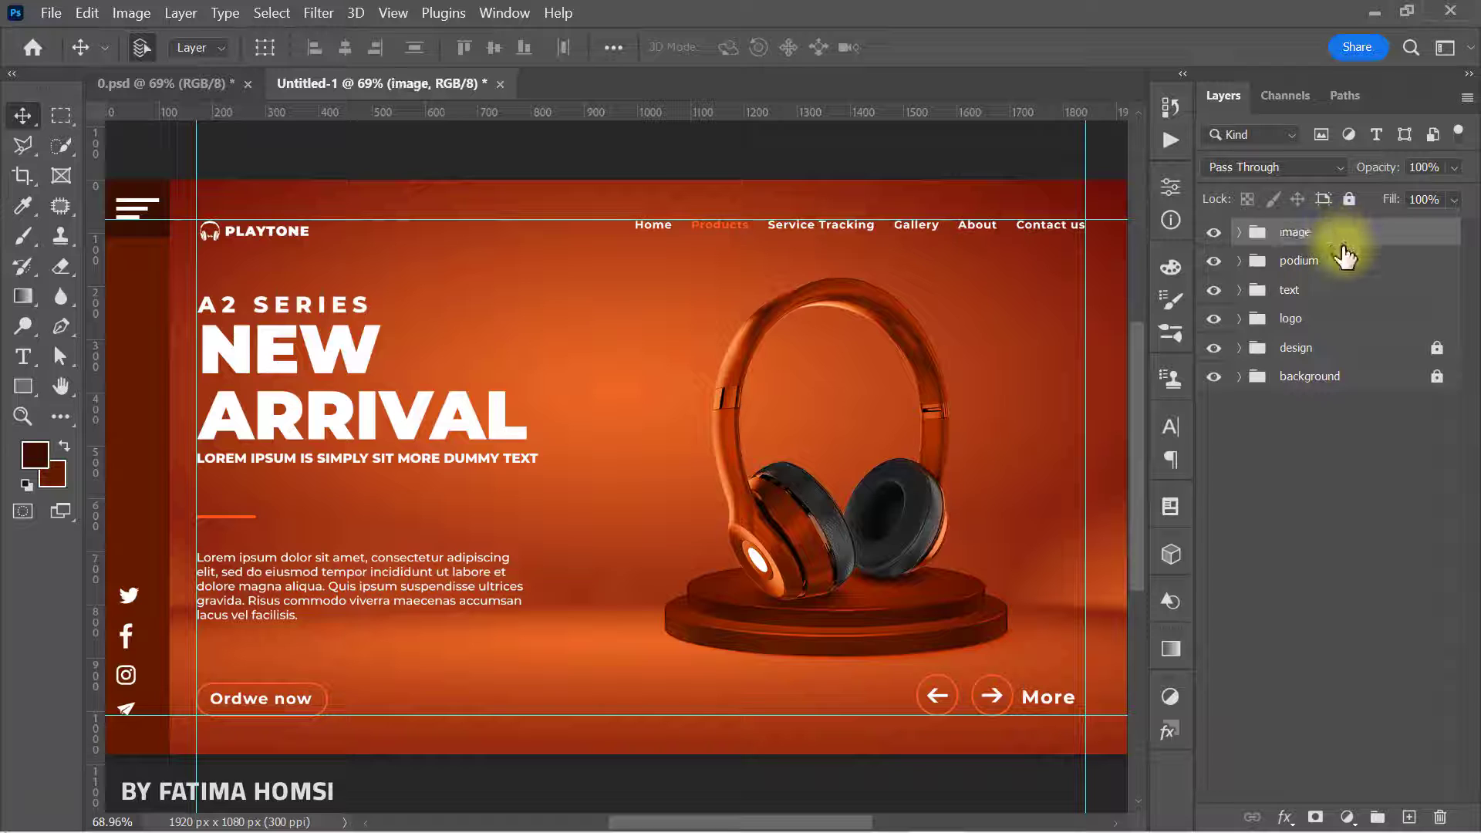
Step: Add a new layer above the podium group and paint one soft e26120 dab with a 342 px brush inside the headphones
click(1349, 264)
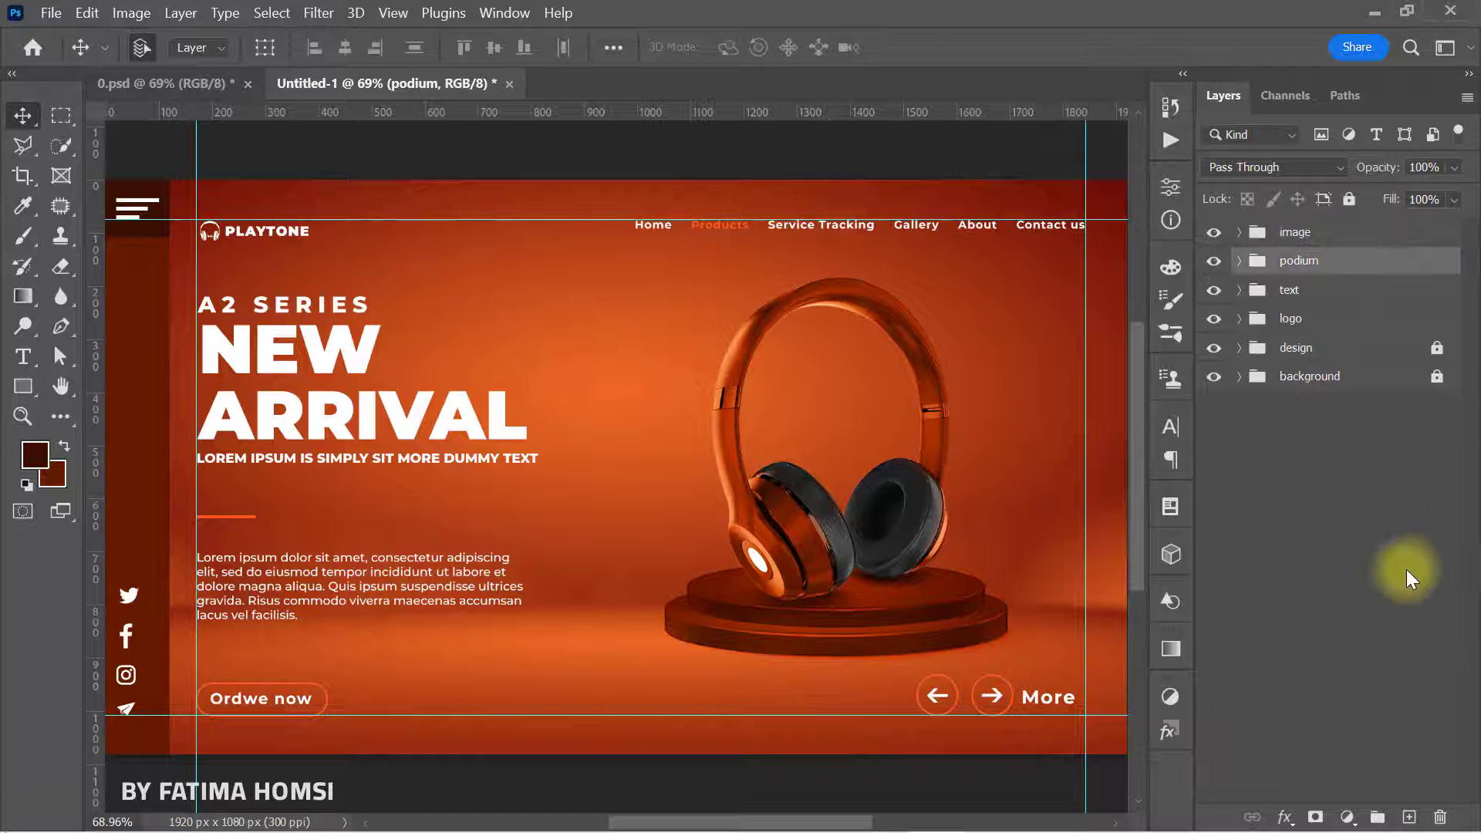
click(1410, 818)
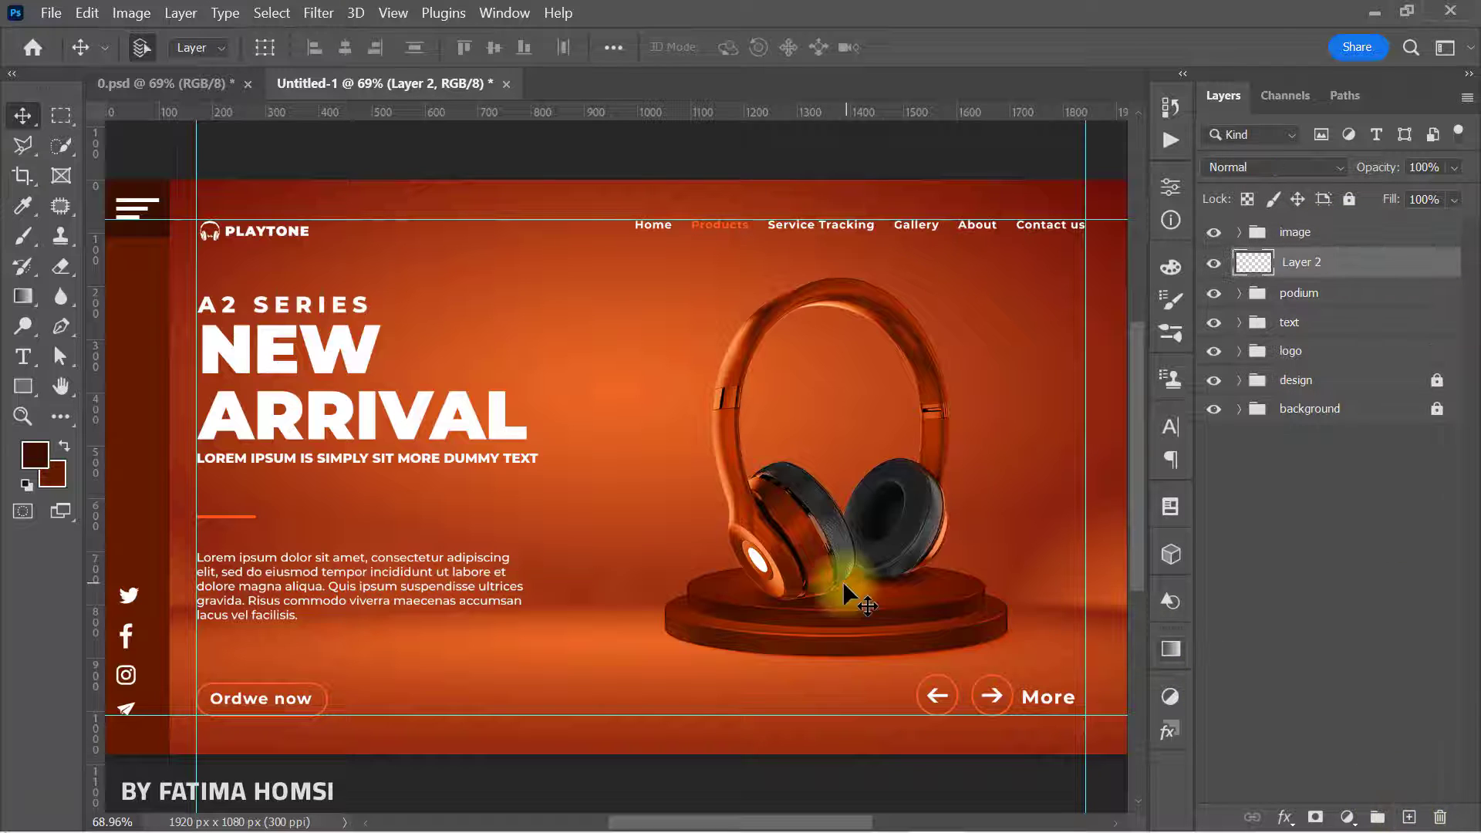
click(22, 236)
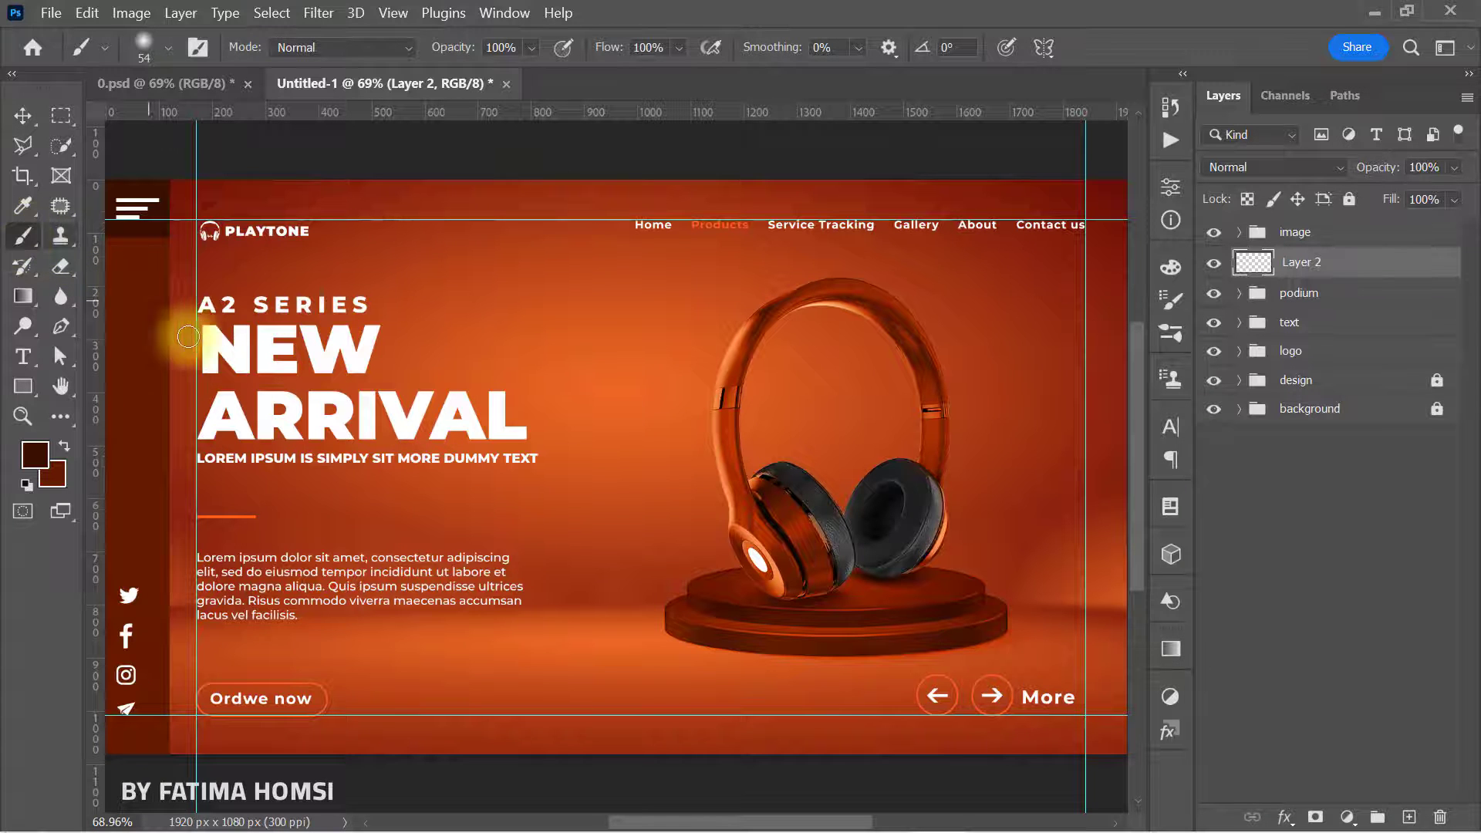
click(39, 454)
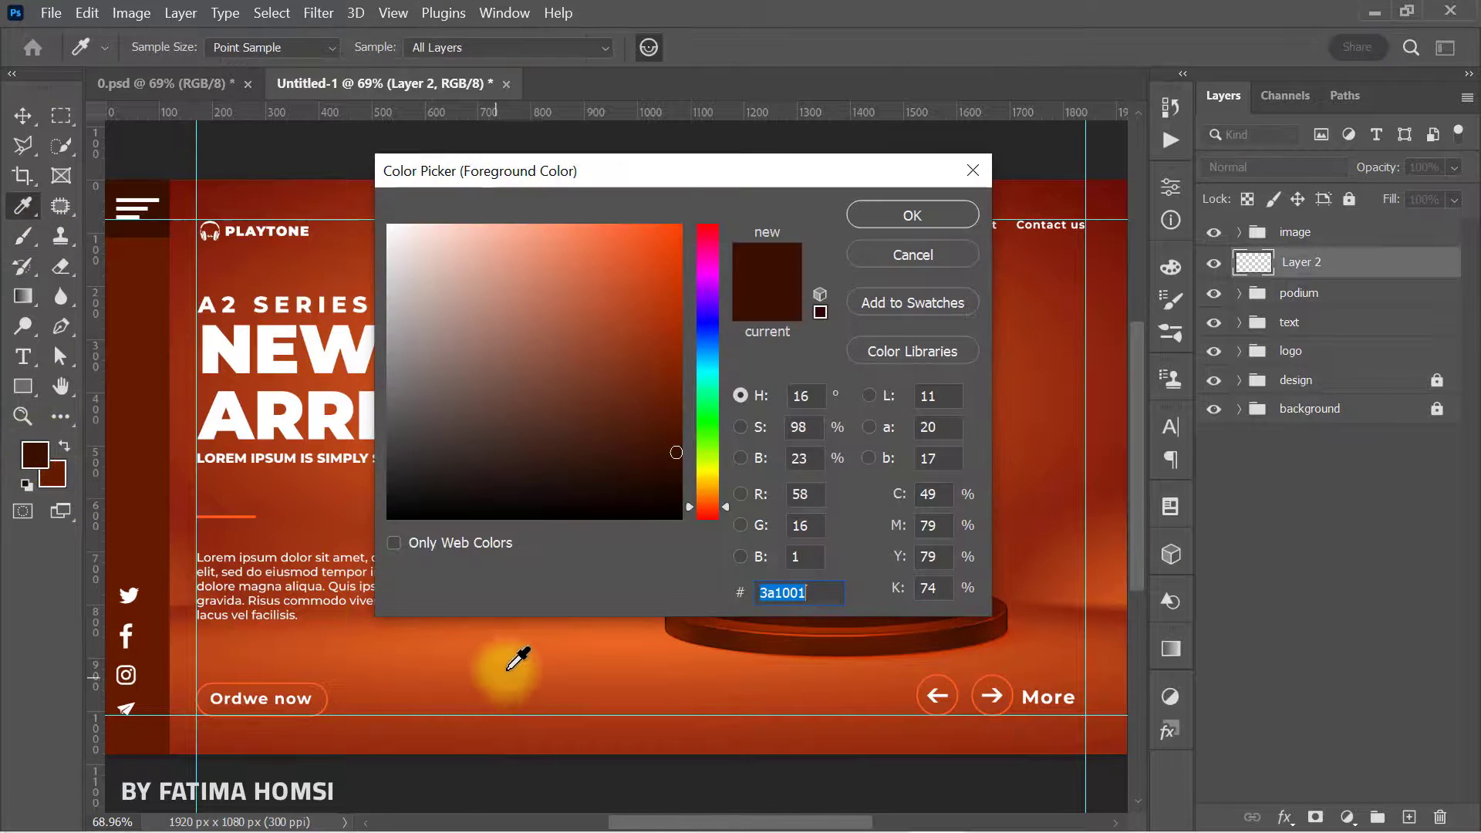
click(509, 647)
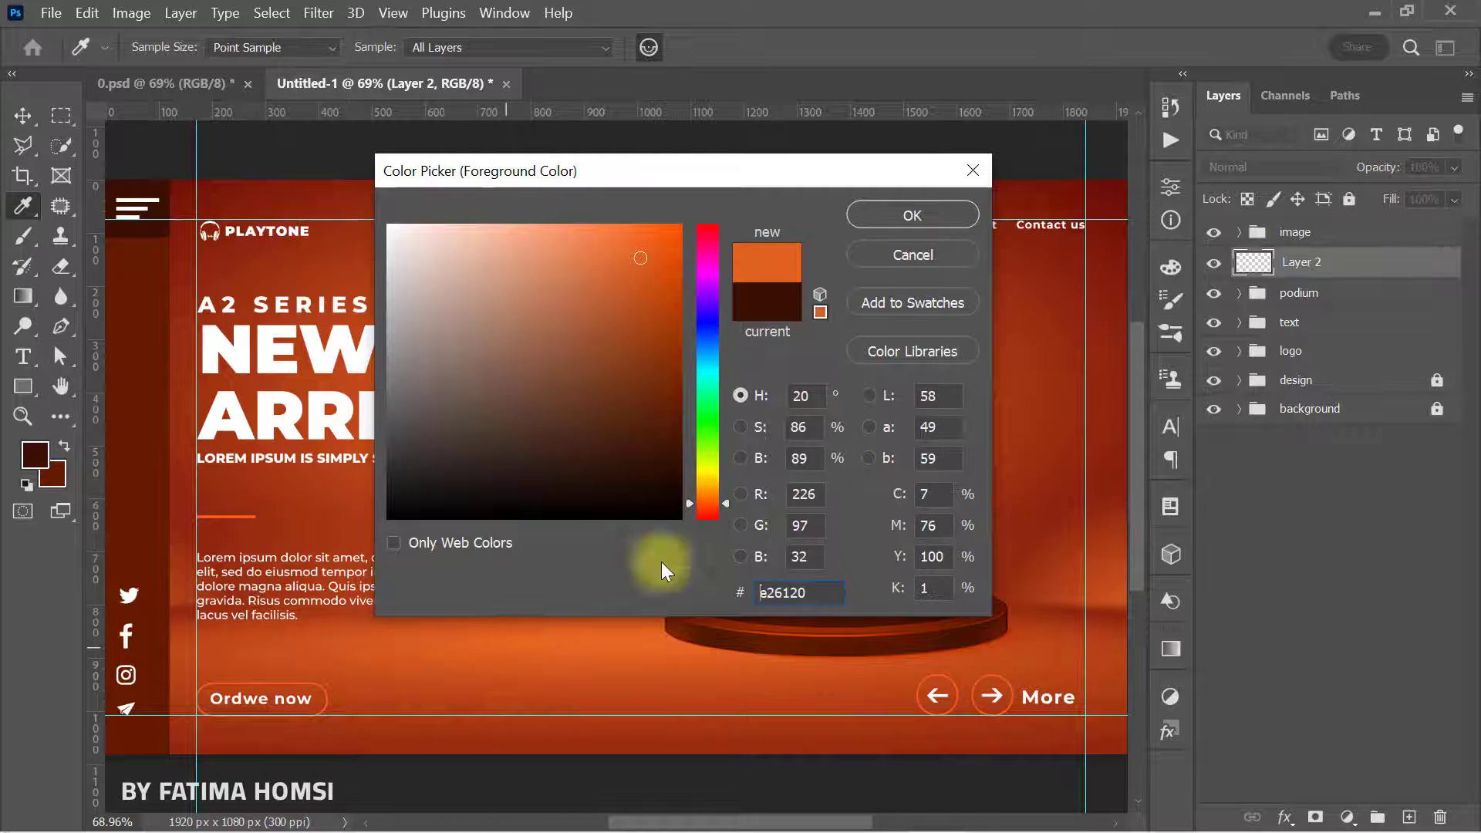
click(930, 220)
drag(803, 436, 877, 436)
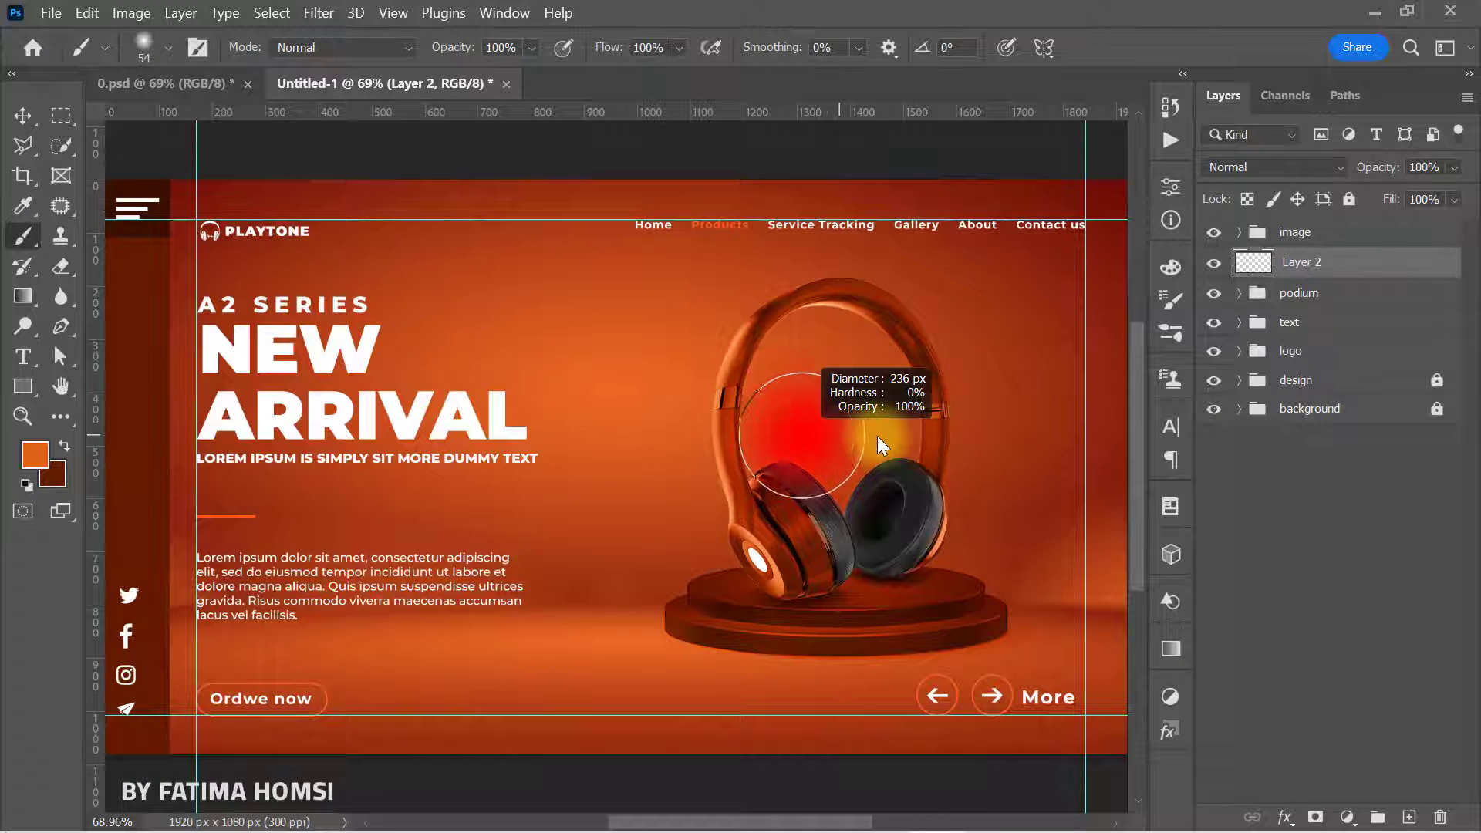
click(831, 449)
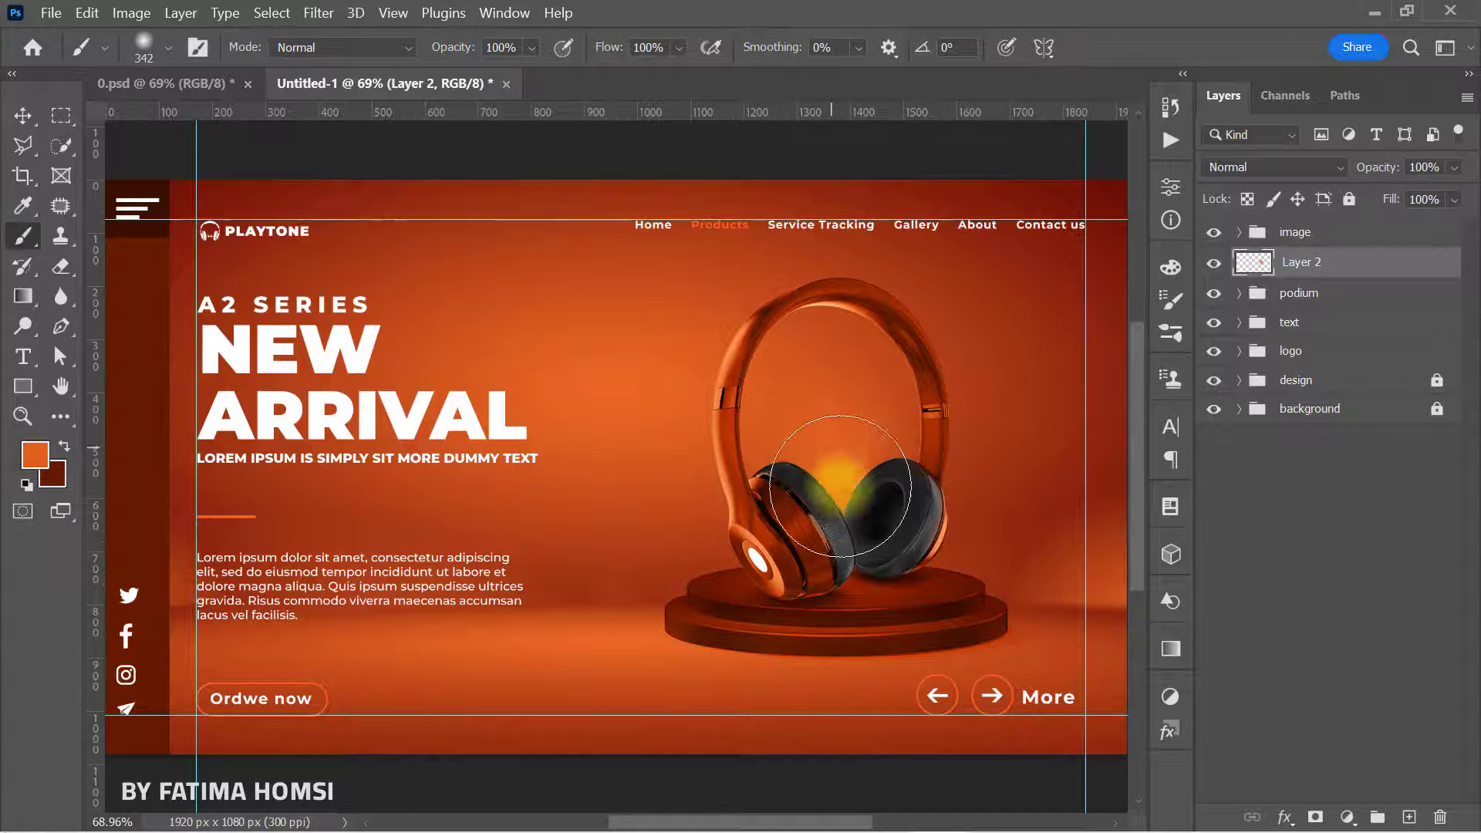
Step: Enlarge the orange glow on Layer 2 and set its blend mode to Color Dodge
key(ctrl+t)
drag(979, 446, 1032, 445)
click(1125, 46)
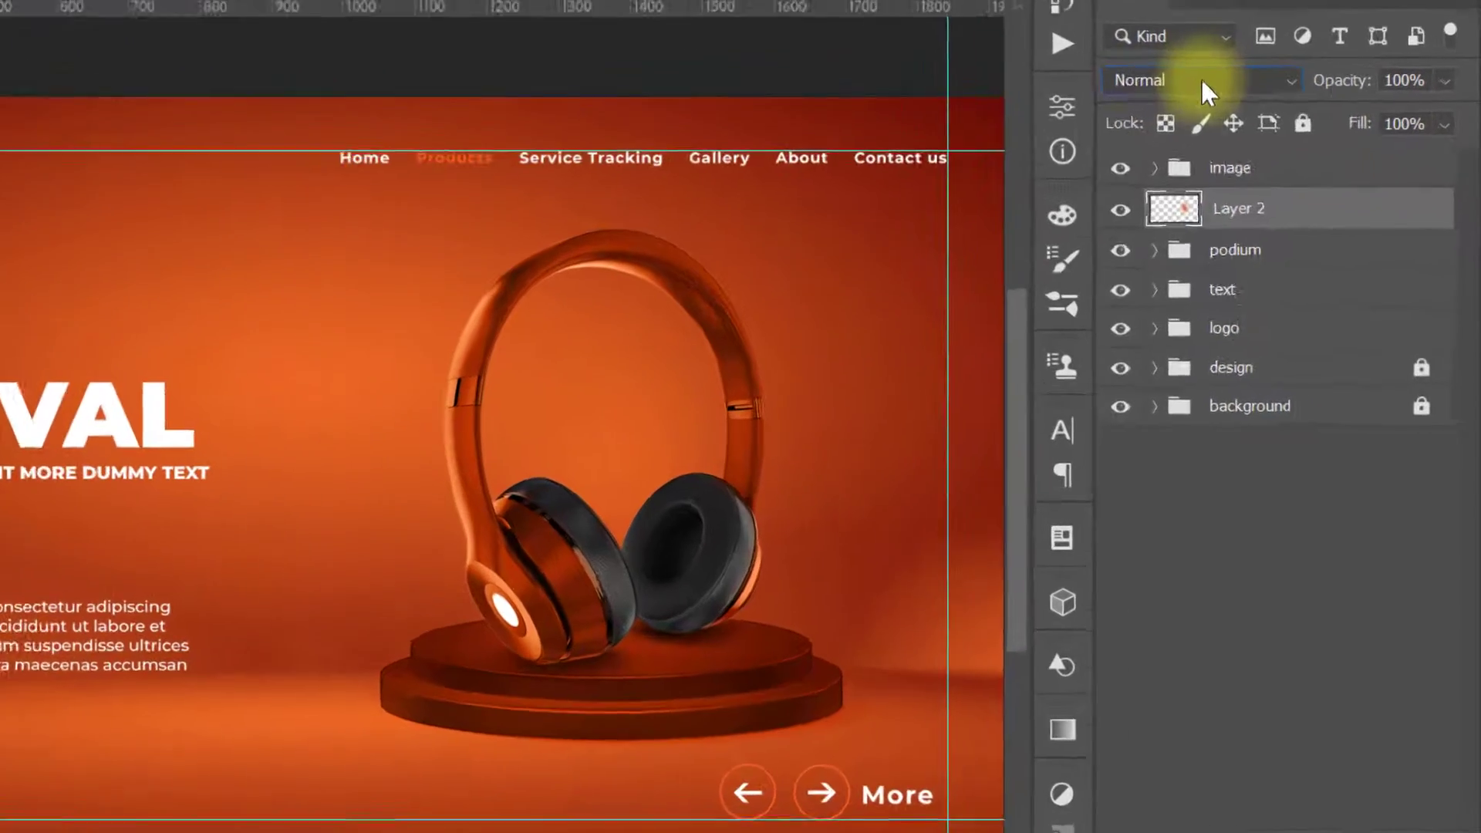
click(1201, 77)
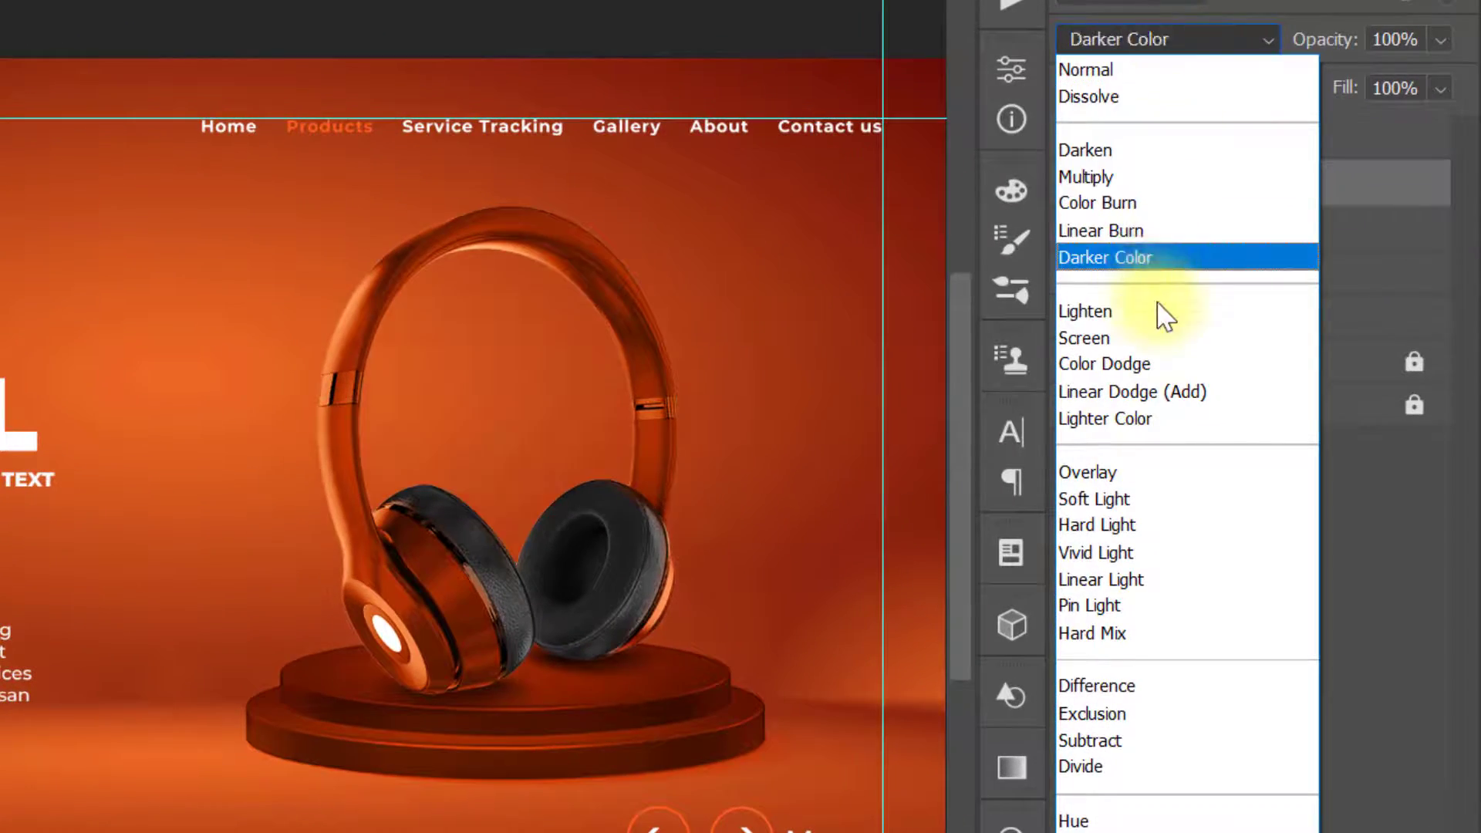
click(1160, 361)
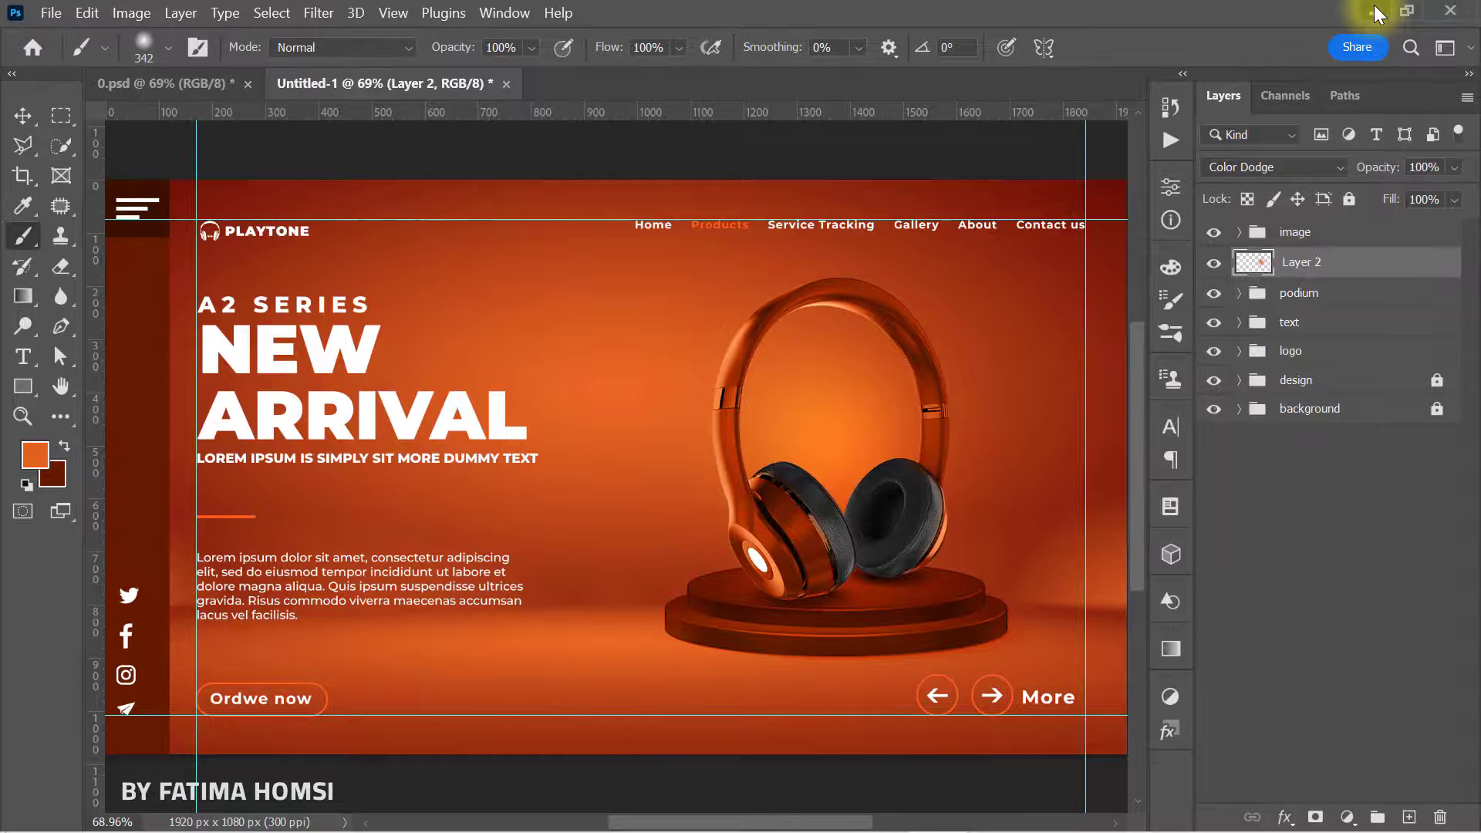
Step: Switch to the oranje Headphones folder in File Explorer and extract the coming-soon-text-abstract-sunrise archive there
click(1375, 12)
click(1079, 179)
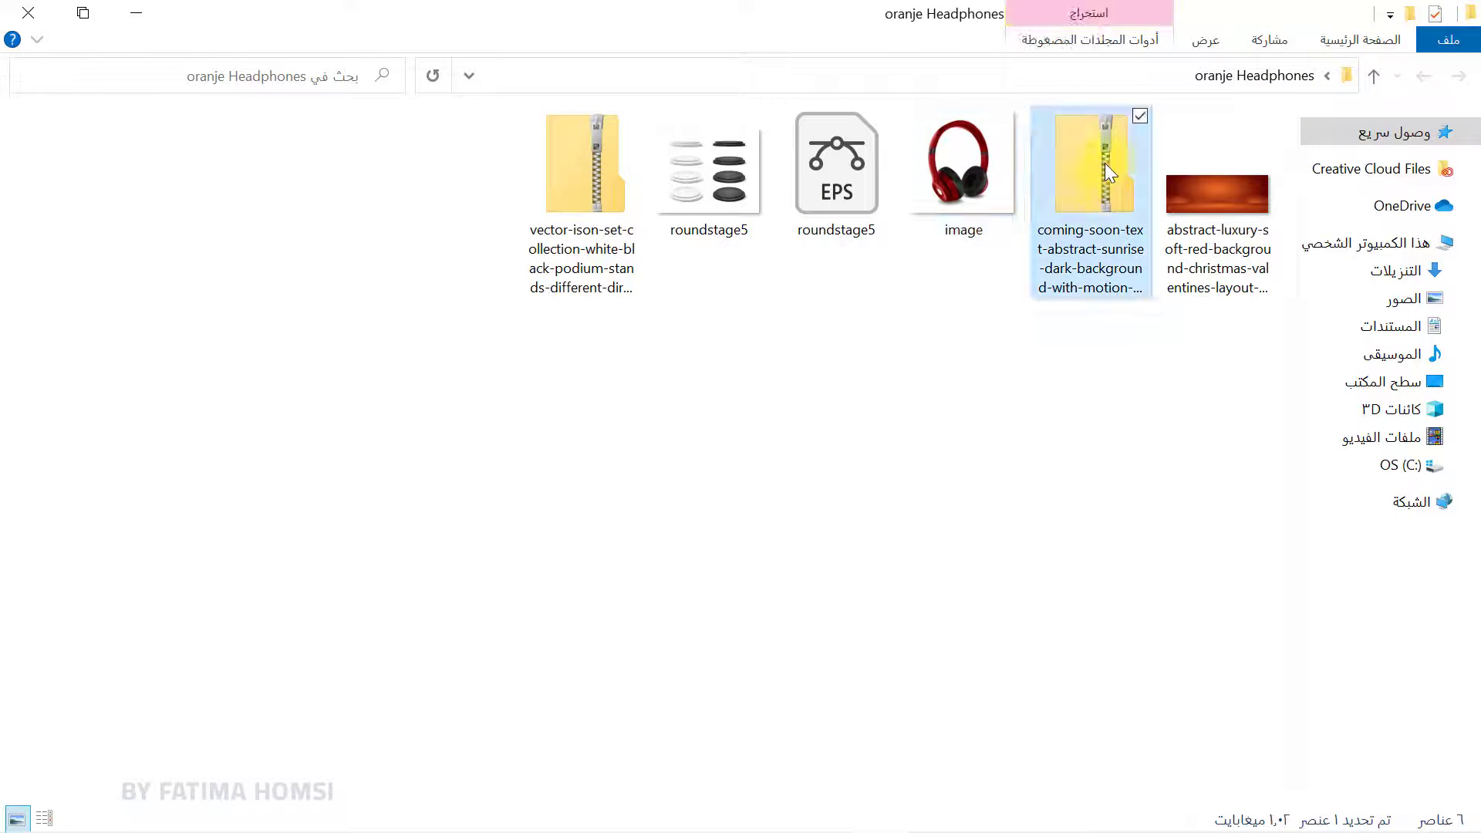
right_click(1105, 165)
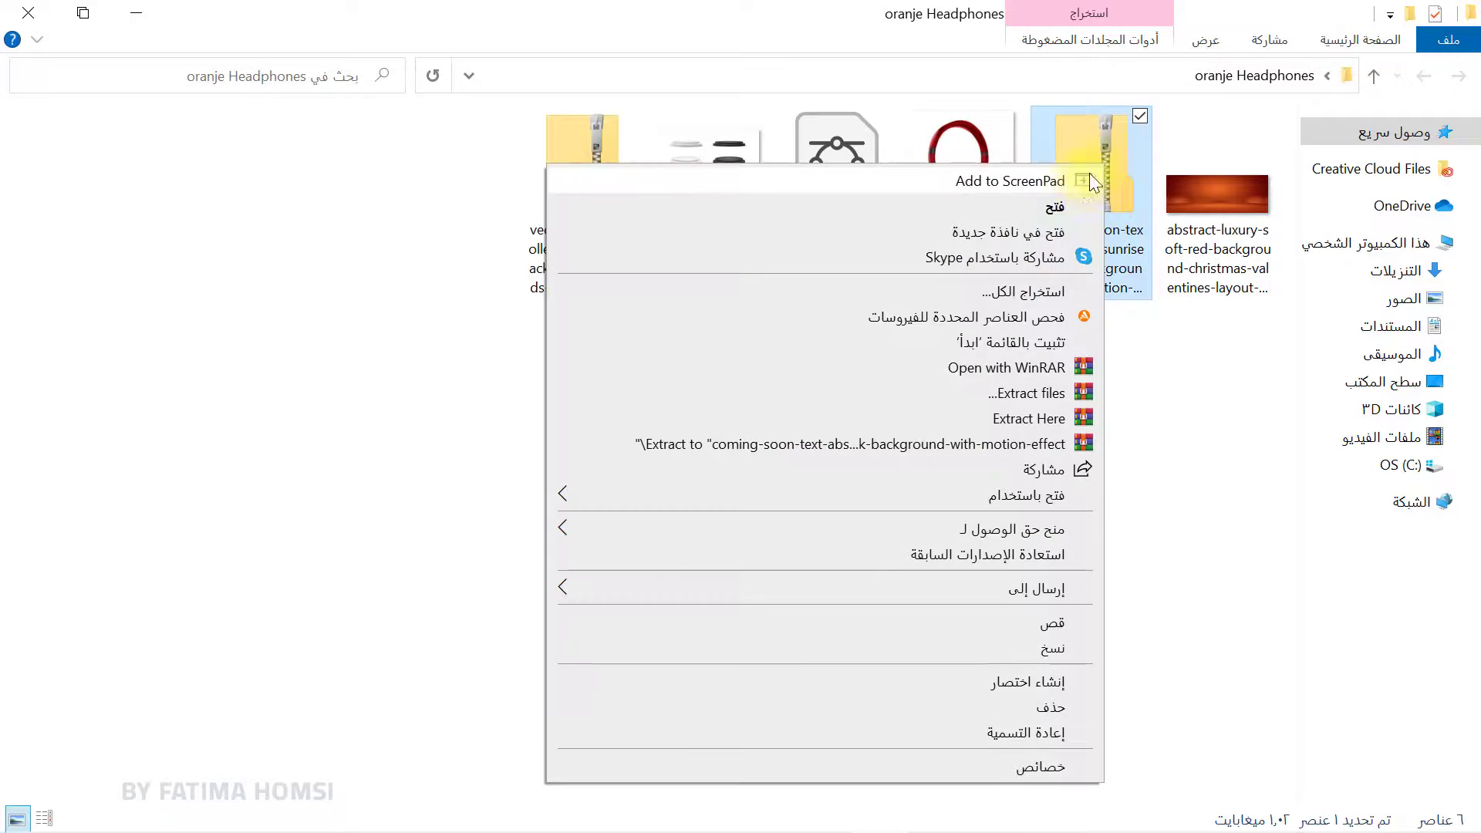
click(948, 419)
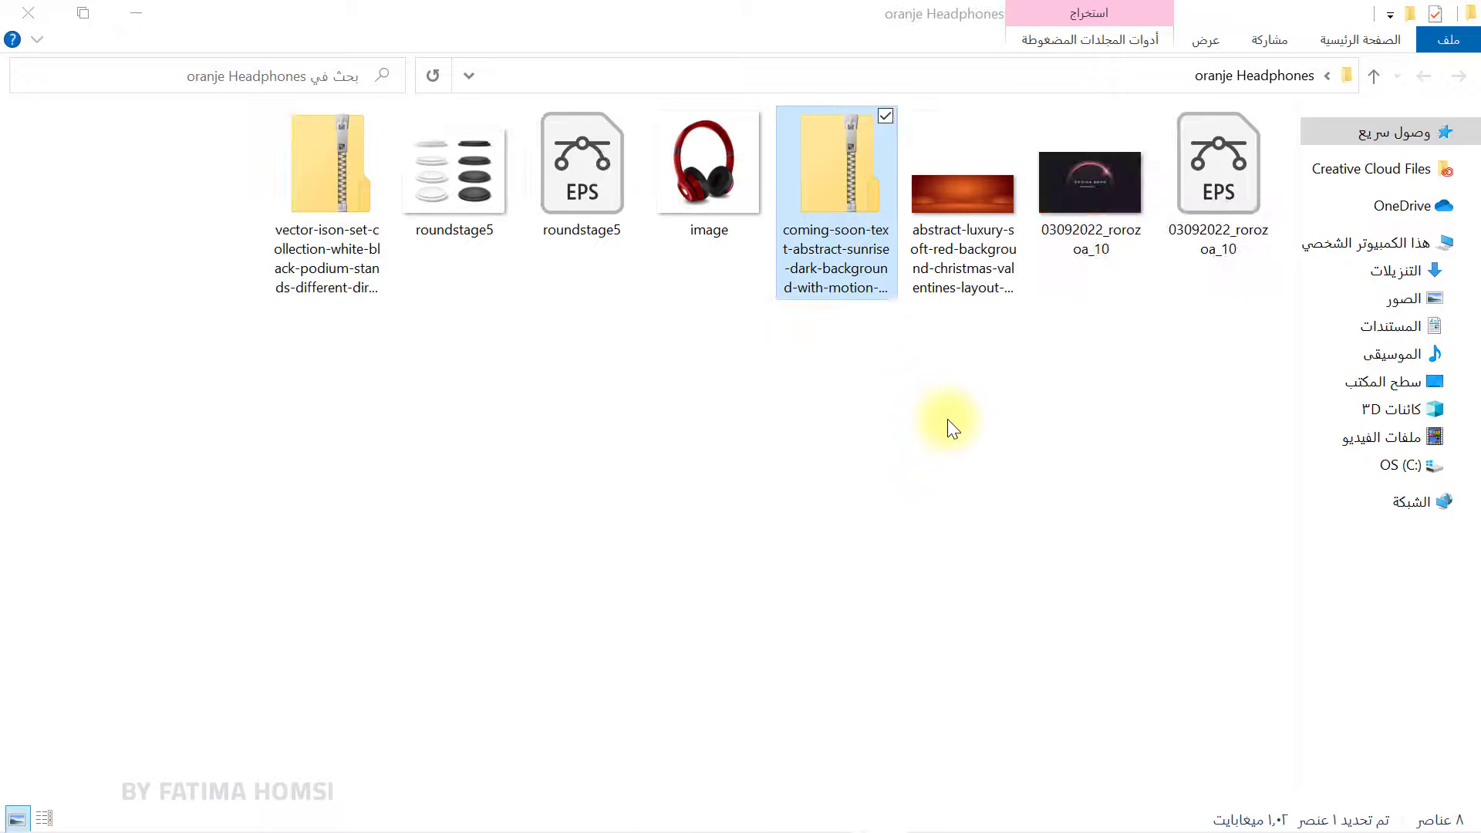
Step: Place the 03092022_rorozoa_10 image above Layer 2, scaled to 73.24% and centred behind the headphones at about X 1363.5, Y 408 px
drag(1093, 168, 850, 623)
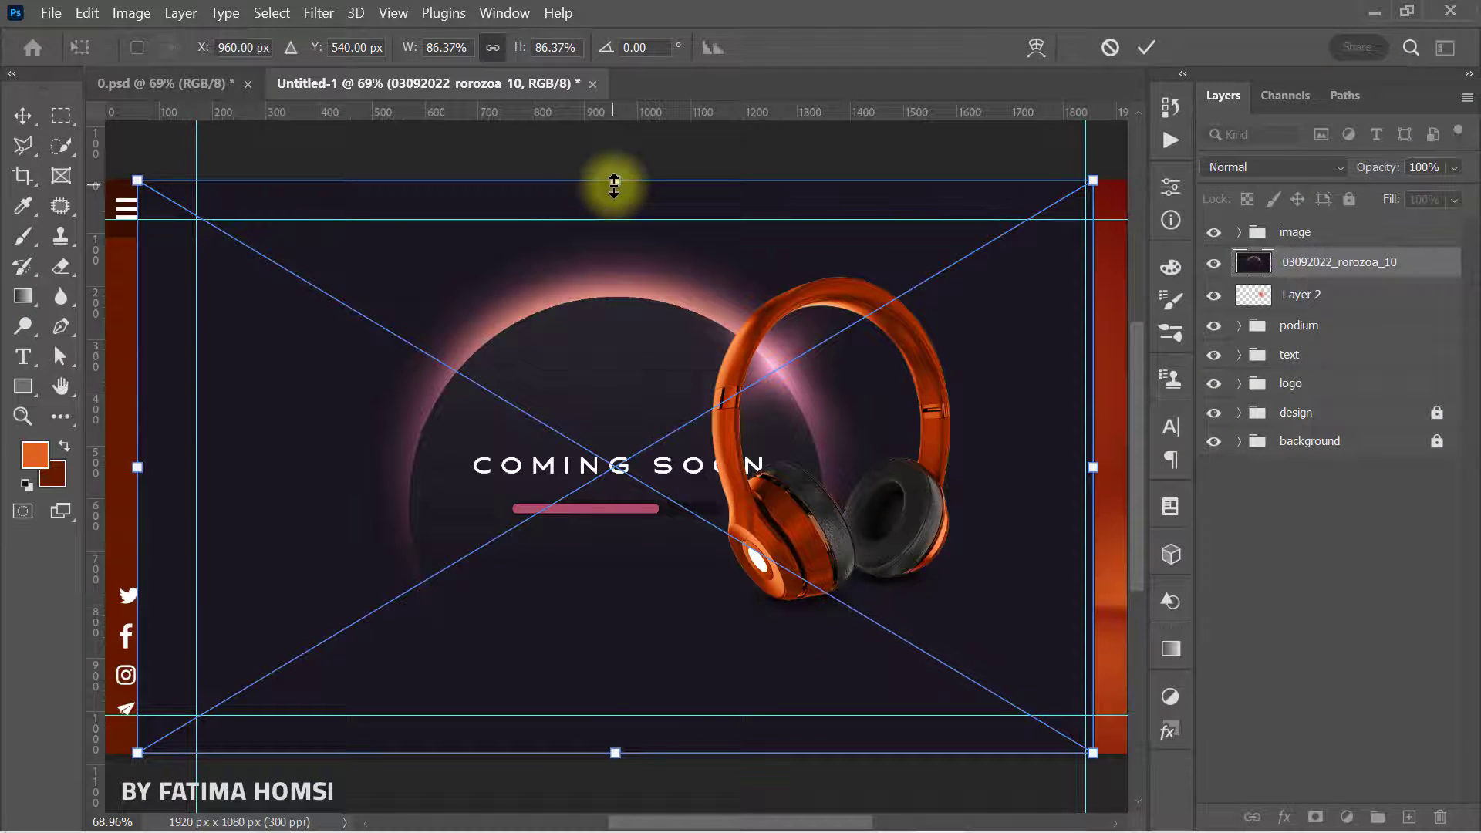
drag(615, 185, 612, 239)
drag(598, 360, 831, 363)
drag(830, 312, 800, 312)
drag(829, 180, 830, 162)
drag(862, 266, 865, 255)
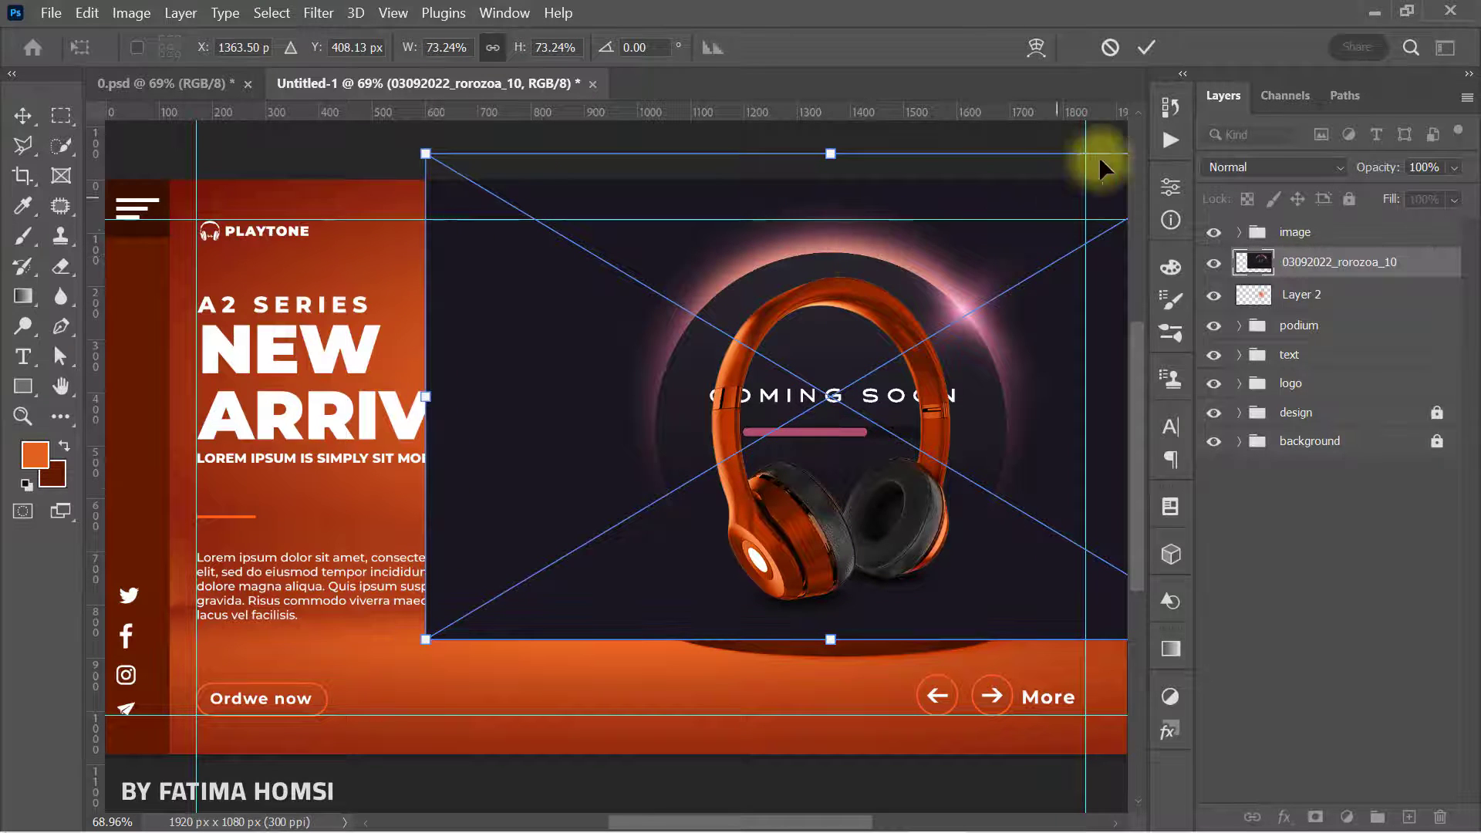
click(1145, 46)
Step: Set the 03092022_rorozoa_10 image to Screen blending and mask out its outer edges with a soft black 342 px brush
click(1250, 155)
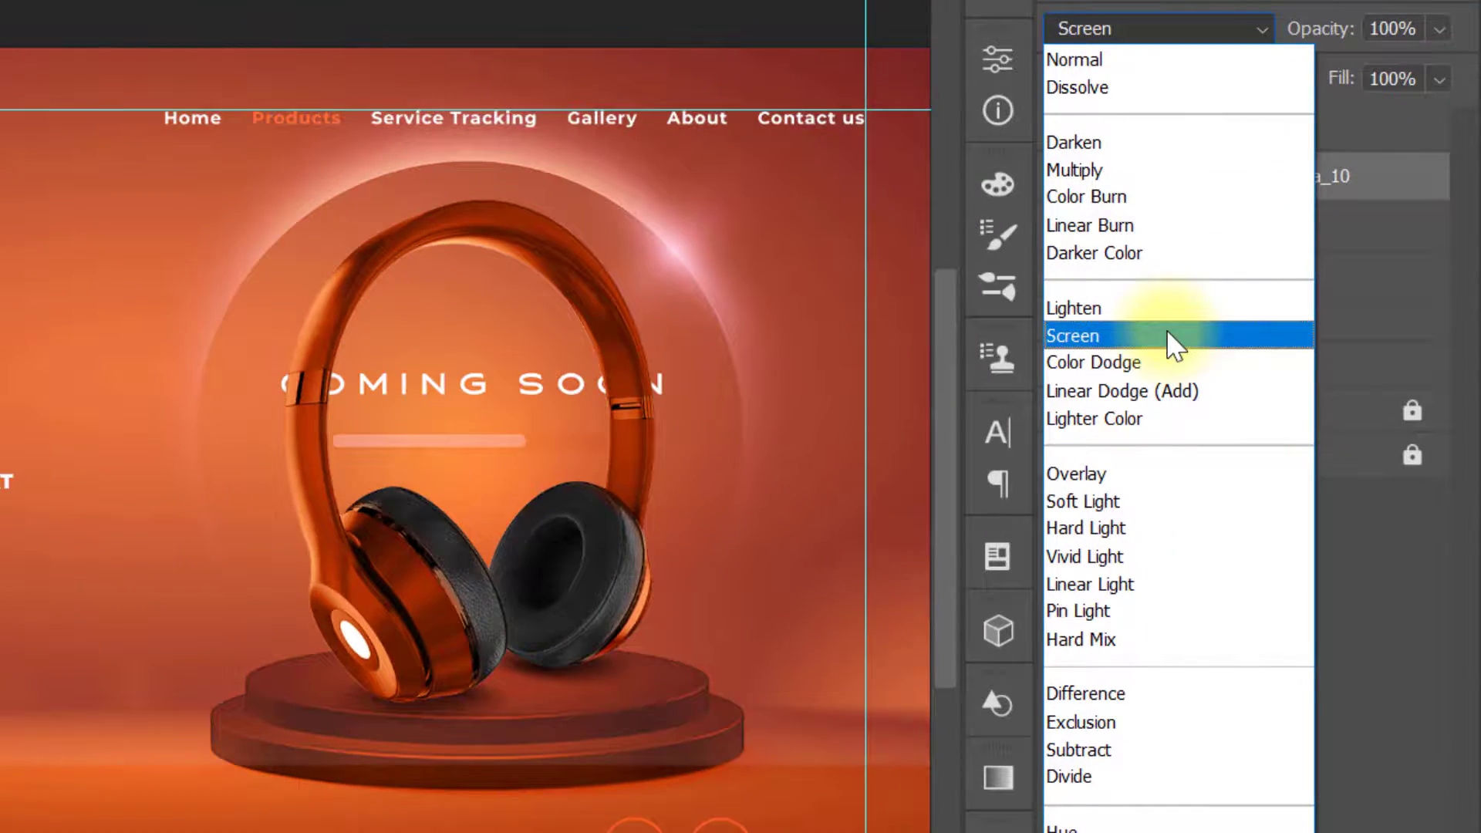
click(1166, 336)
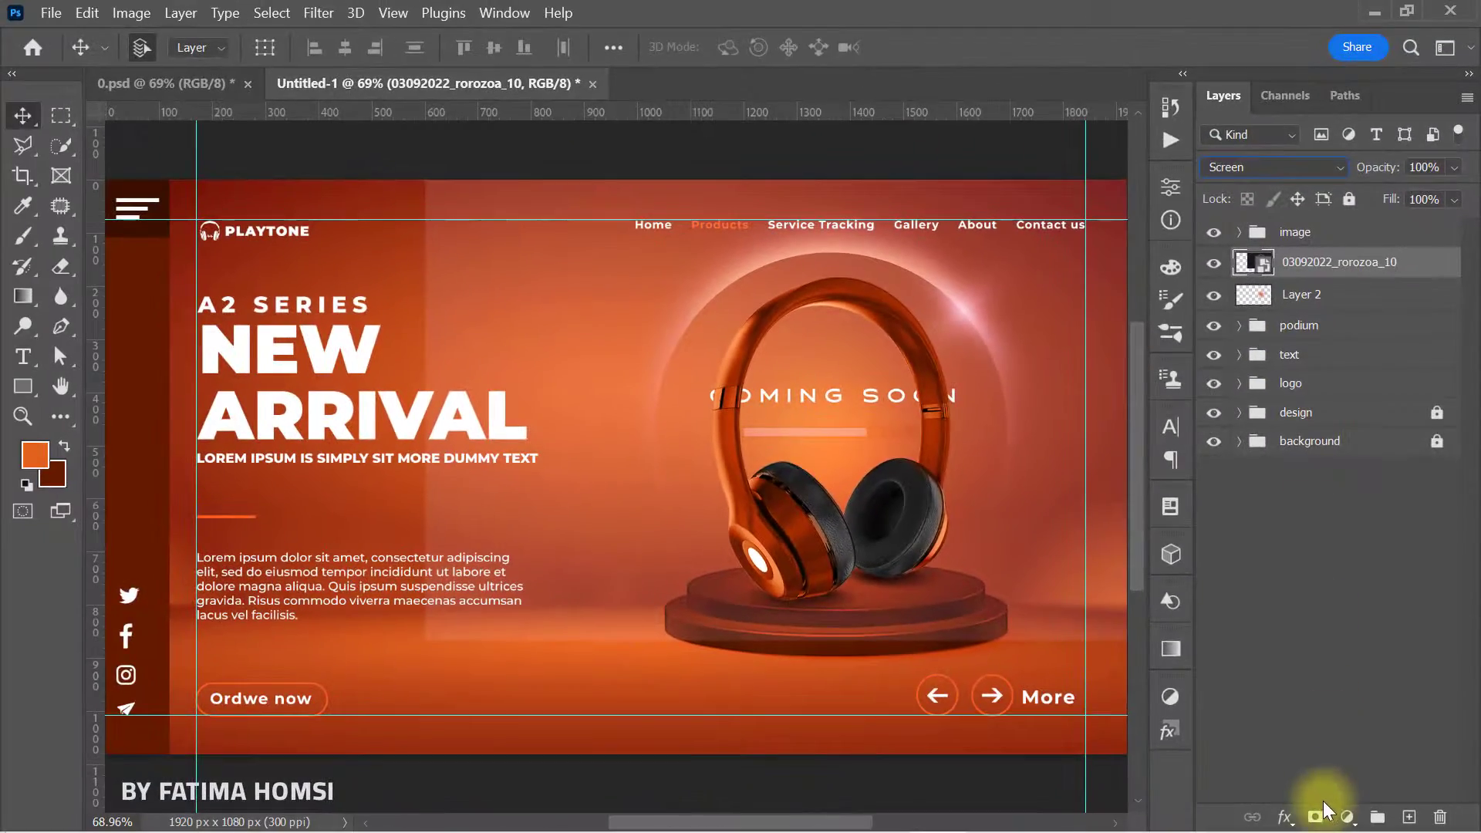
click(1317, 816)
click(24, 244)
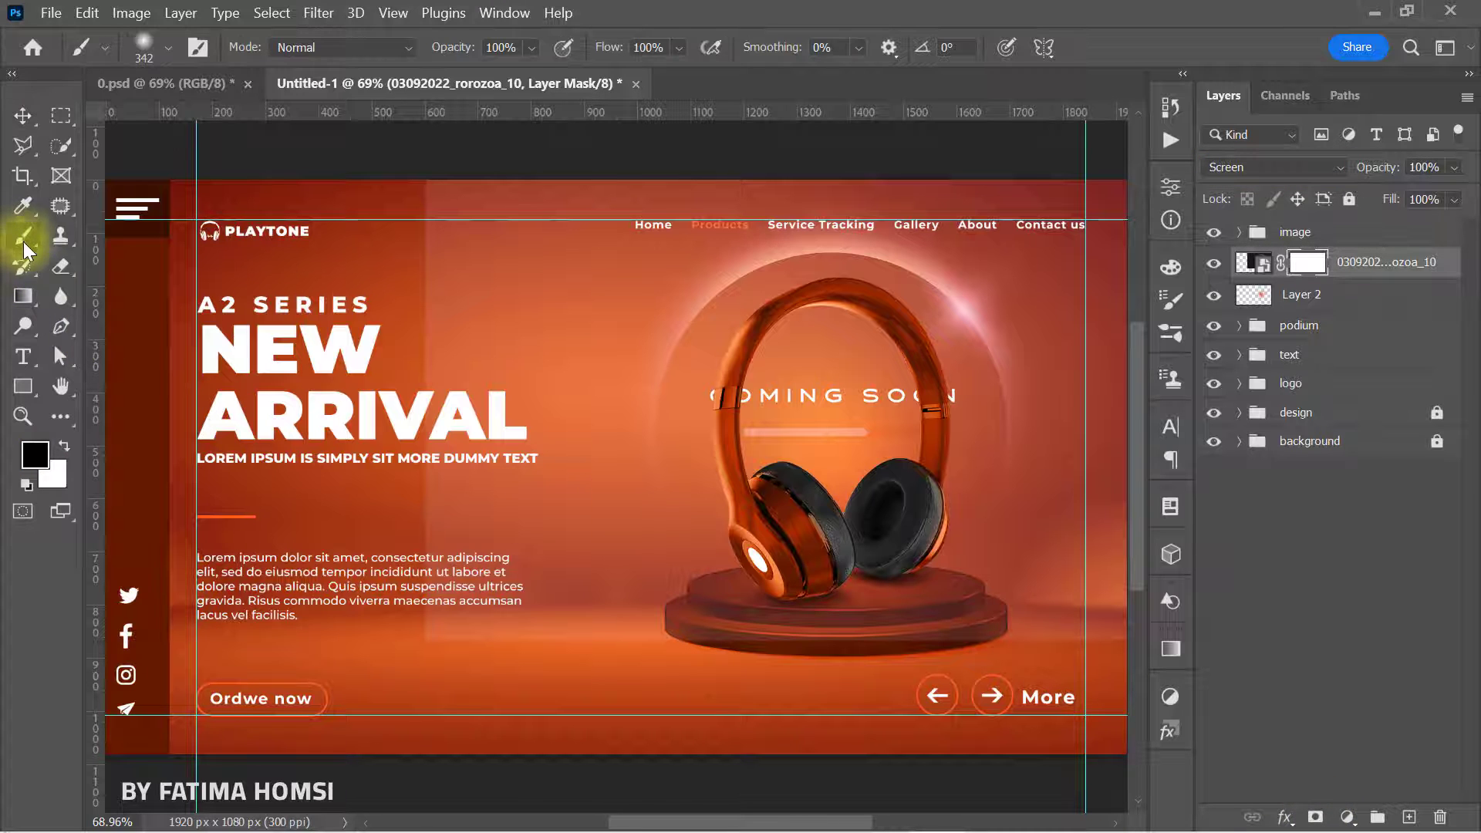
click(38, 457)
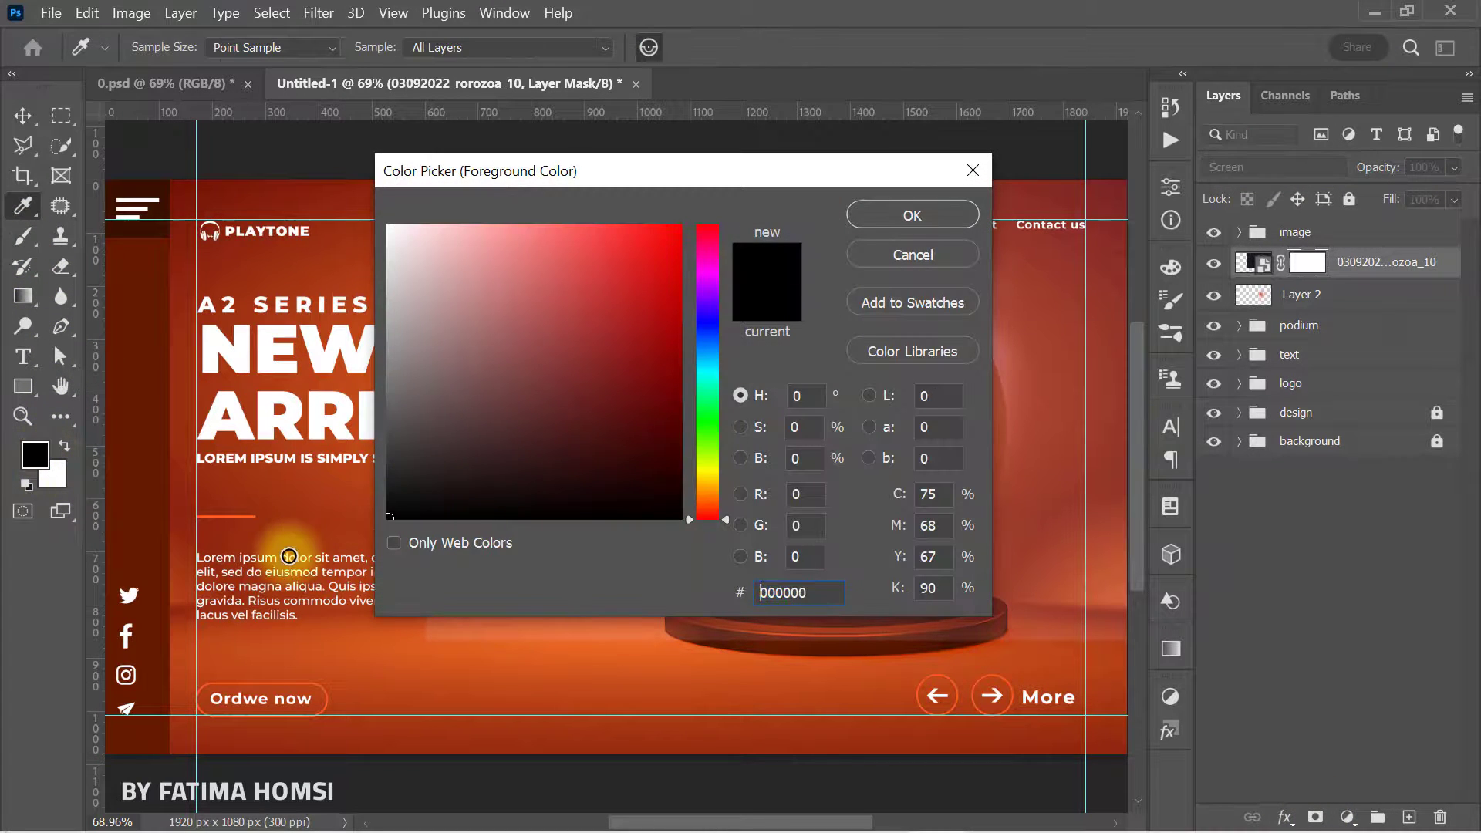
click(937, 216)
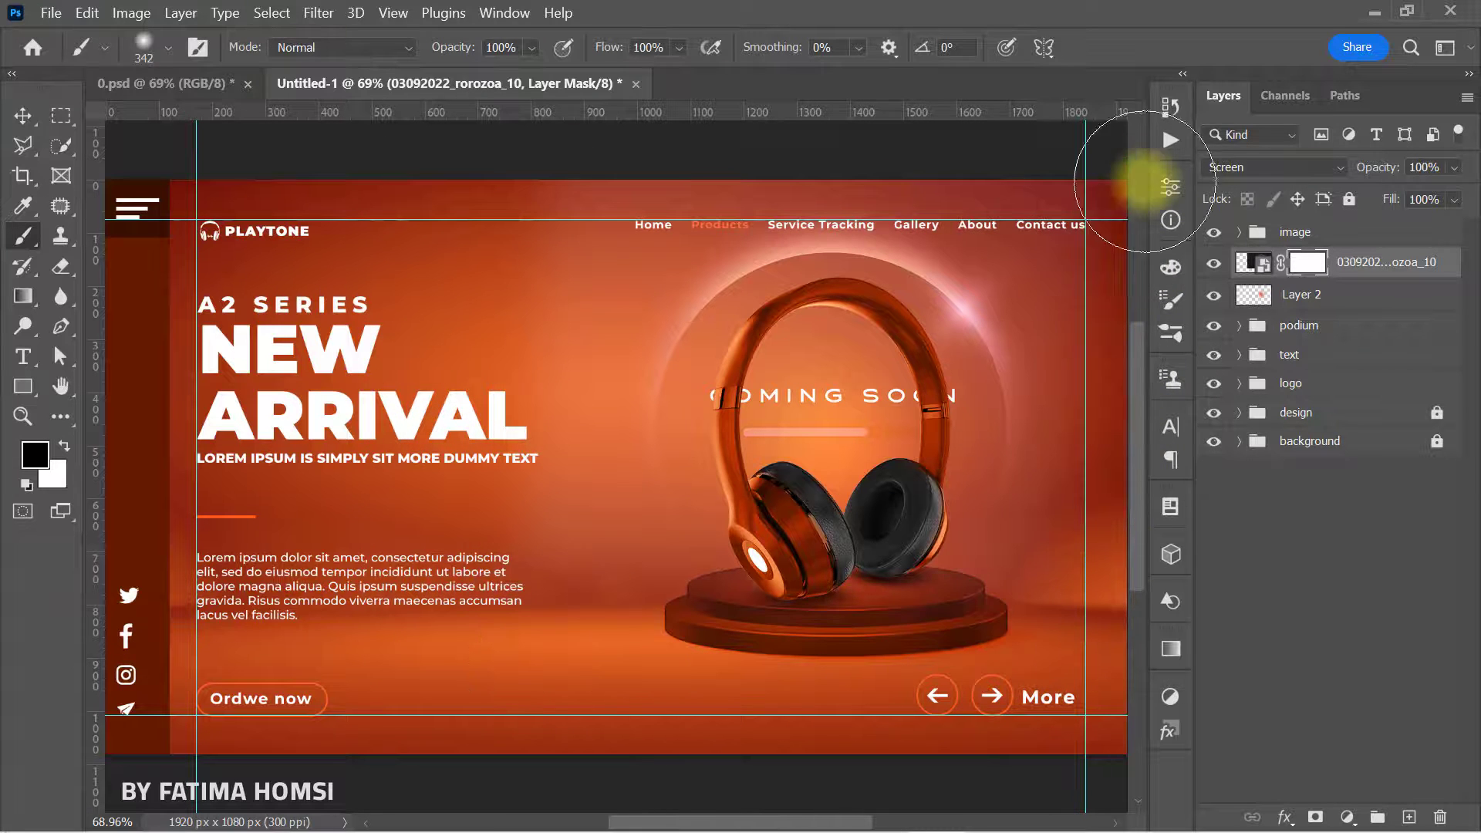
mouse_move(1146, 181)
mouse_down()
mouse_move(780, 127)
mouse_move(556, 213)
mouse_move(583, 608)
mouse_move(1124, 640)
mouse_up()
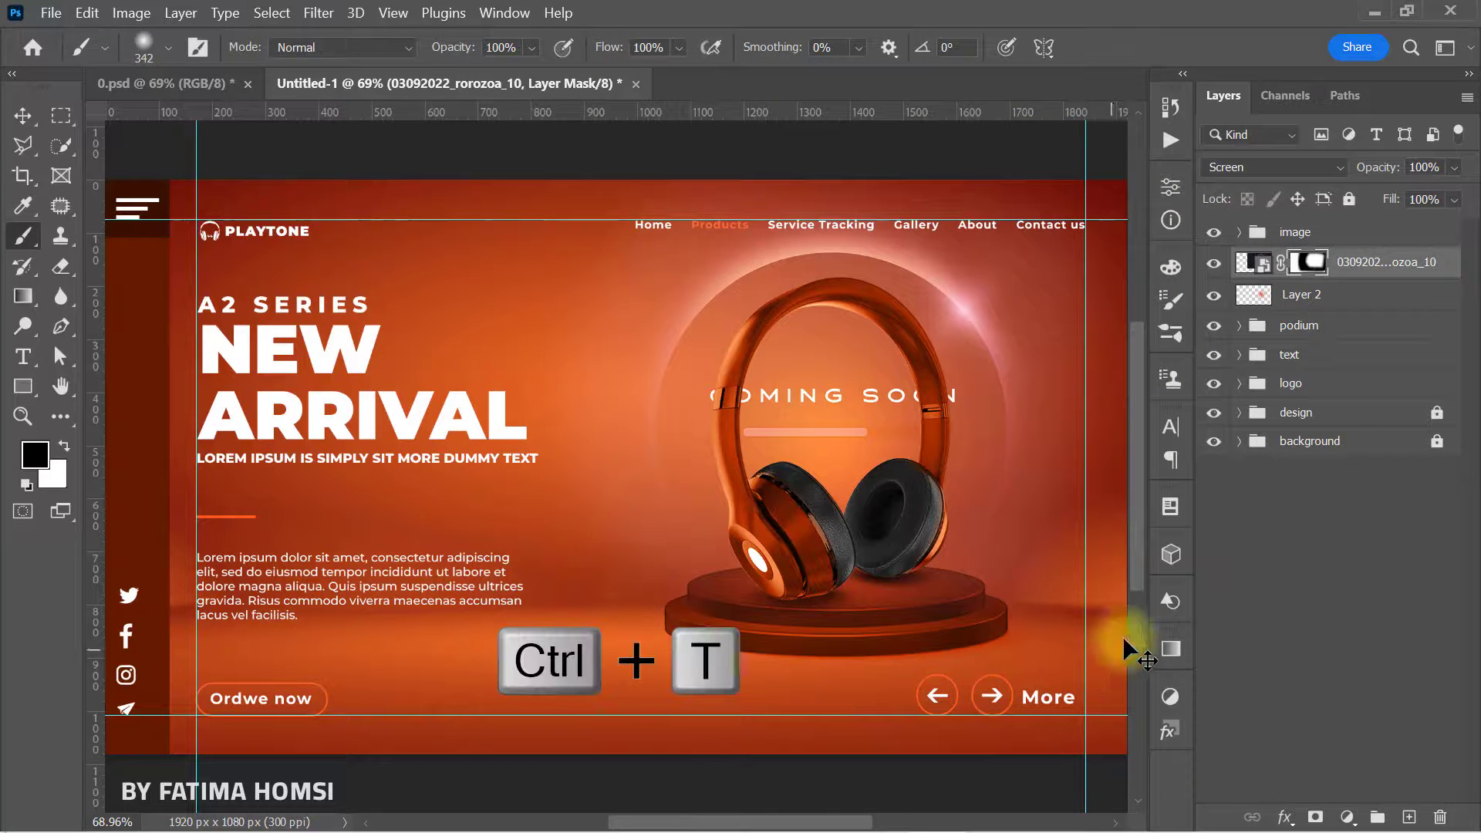
Step: Enlarge the masked ring image to about 101.6% and nudge it slightly upward behind the headphones
key(ctrl+t)
drag(826, 152, 824, 149)
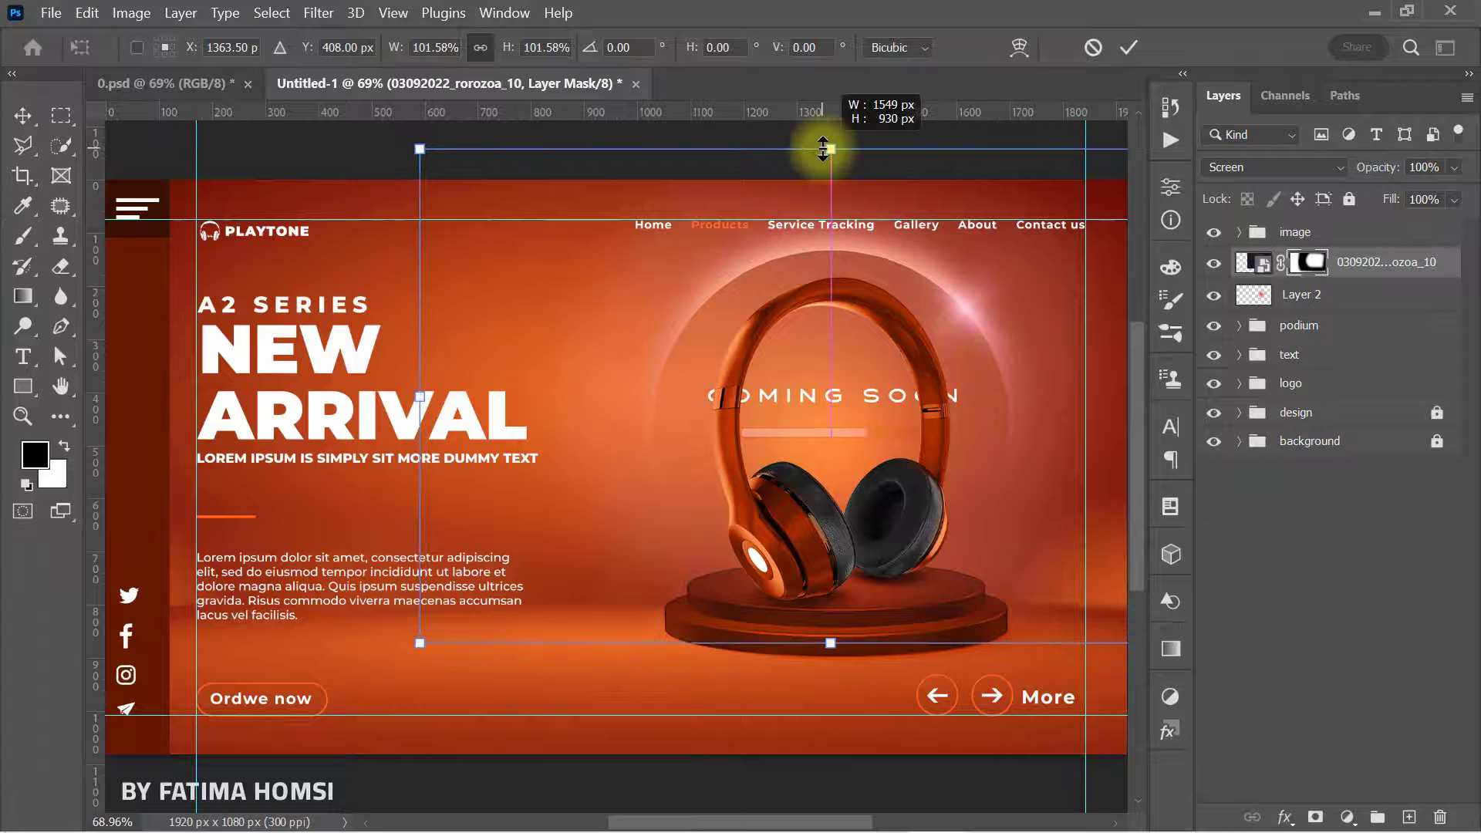
drag(877, 285, 870, 278)
click(1127, 46)
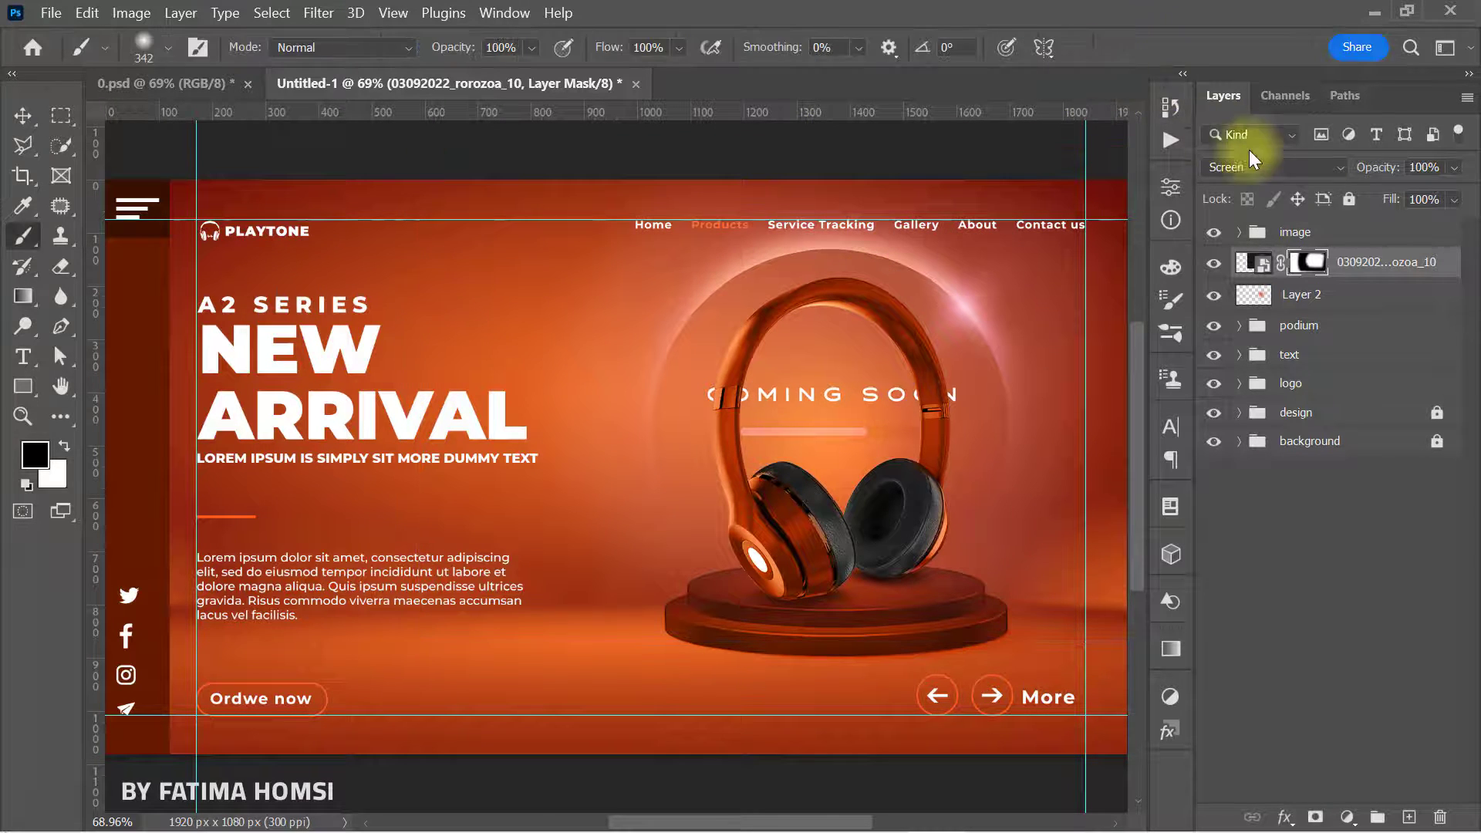
Step: Move the image group, ring image, Layer 2 and podium group down together to Y 511.5 px
click(1350, 231)
shift+click(1356, 325)
key(ctrl+t)
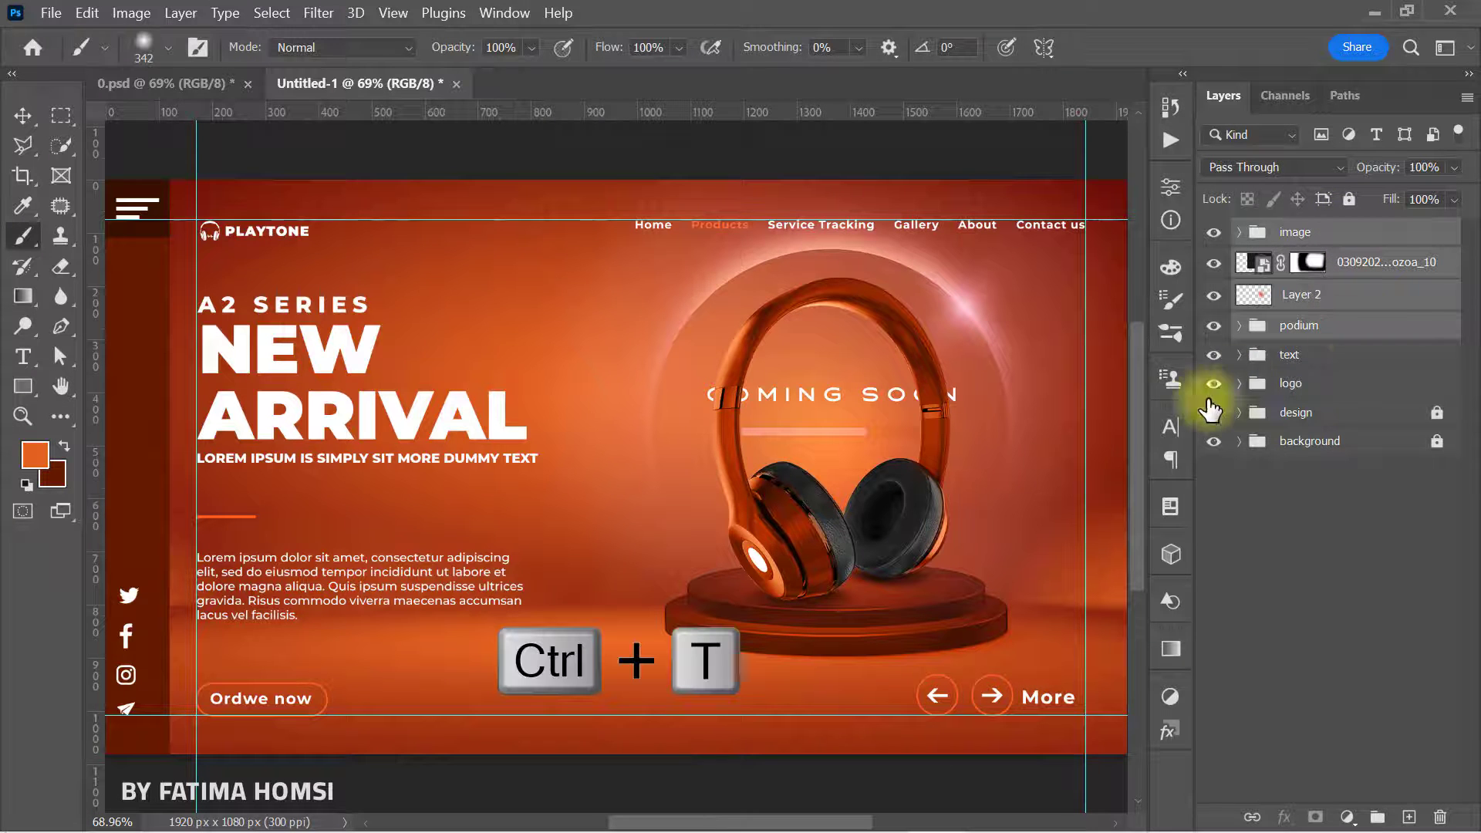
drag(872, 402, 872, 429)
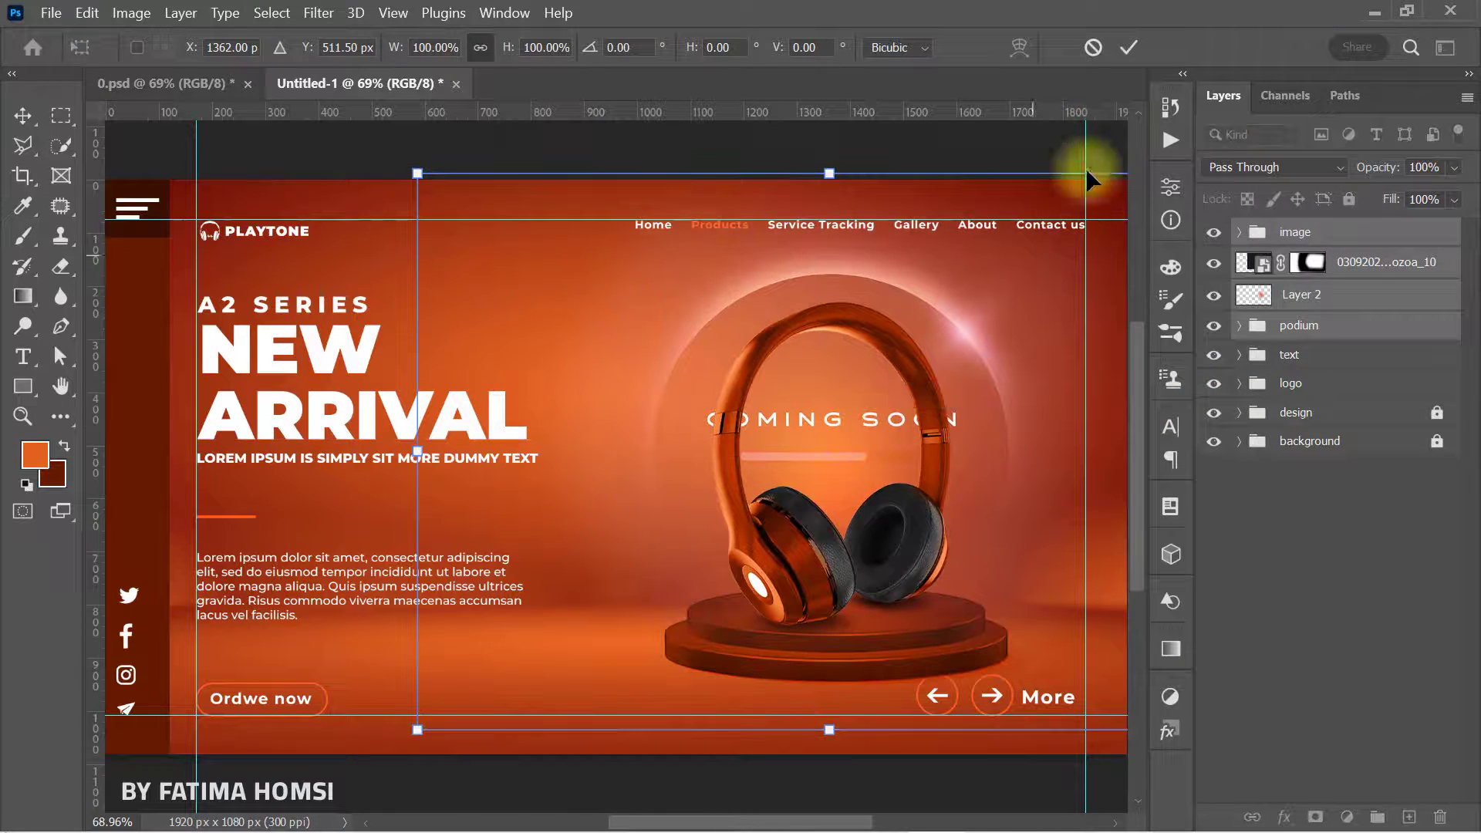
click(1128, 47)
Step: Paint black on the ring image's layer mask to hide the COMING SOON text and the bar beneath it
key(b)
click(1312, 263)
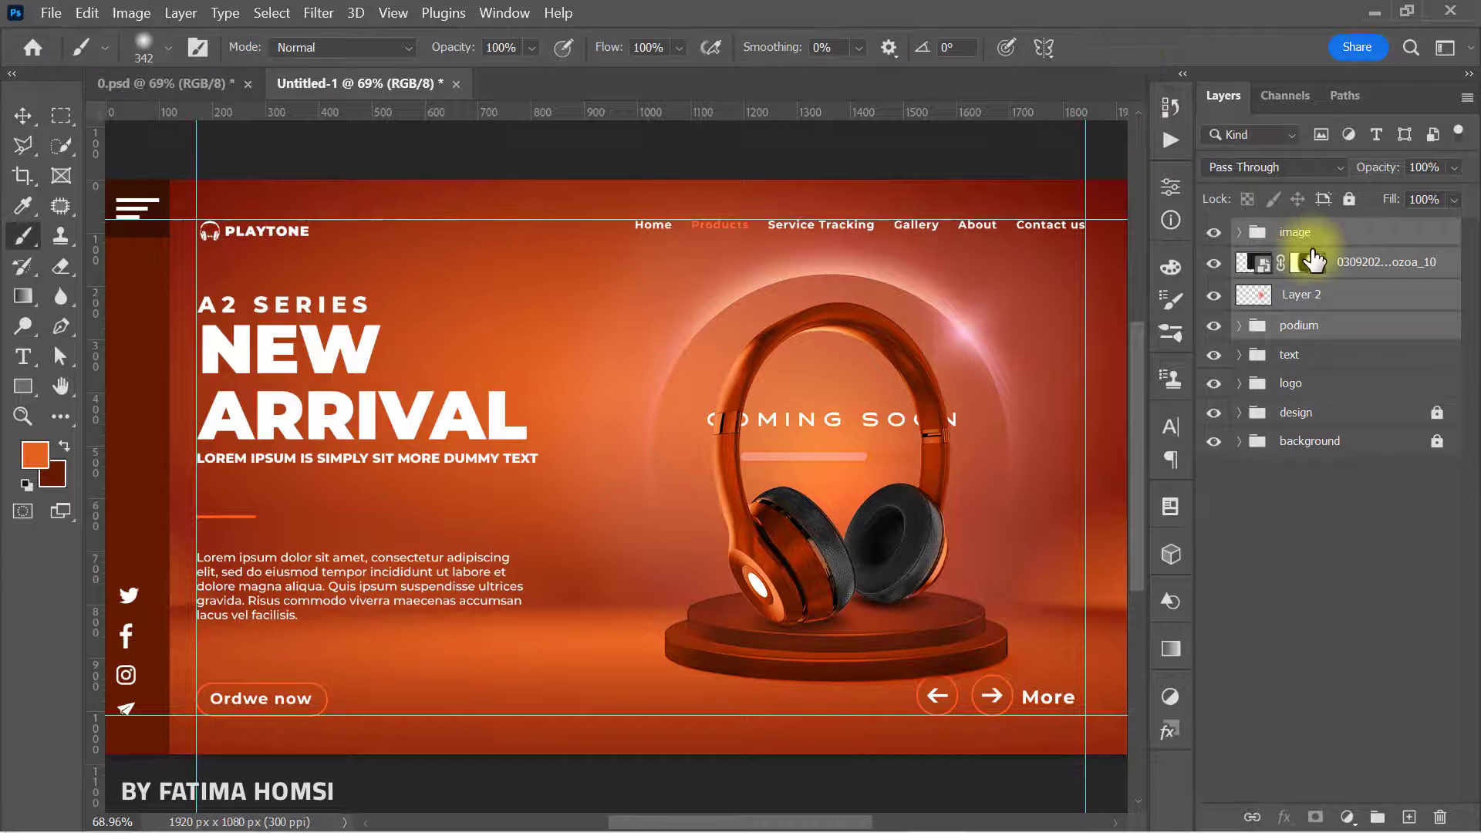
click(1309, 262)
mouse_move(864, 409)
mouse_down()
mouse_move(762, 423)
mouse_move(887, 421)
mouse_move(880, 444)
mouse_up()
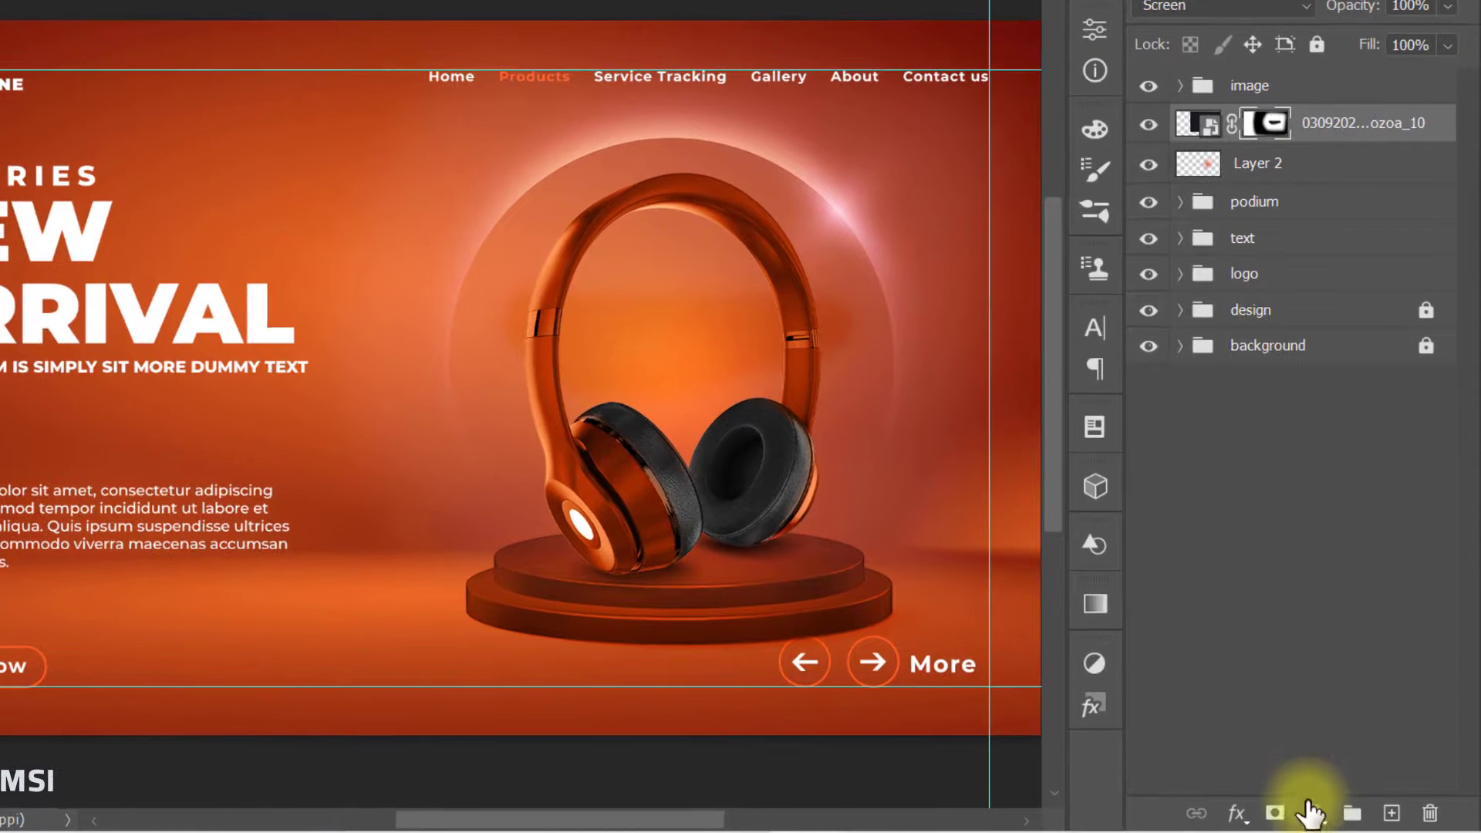
Step: Add a Hue/Saturation adjustment clipped to the ring image, with Colorize on, hue 25 and increased saturation
click(1347, 817)
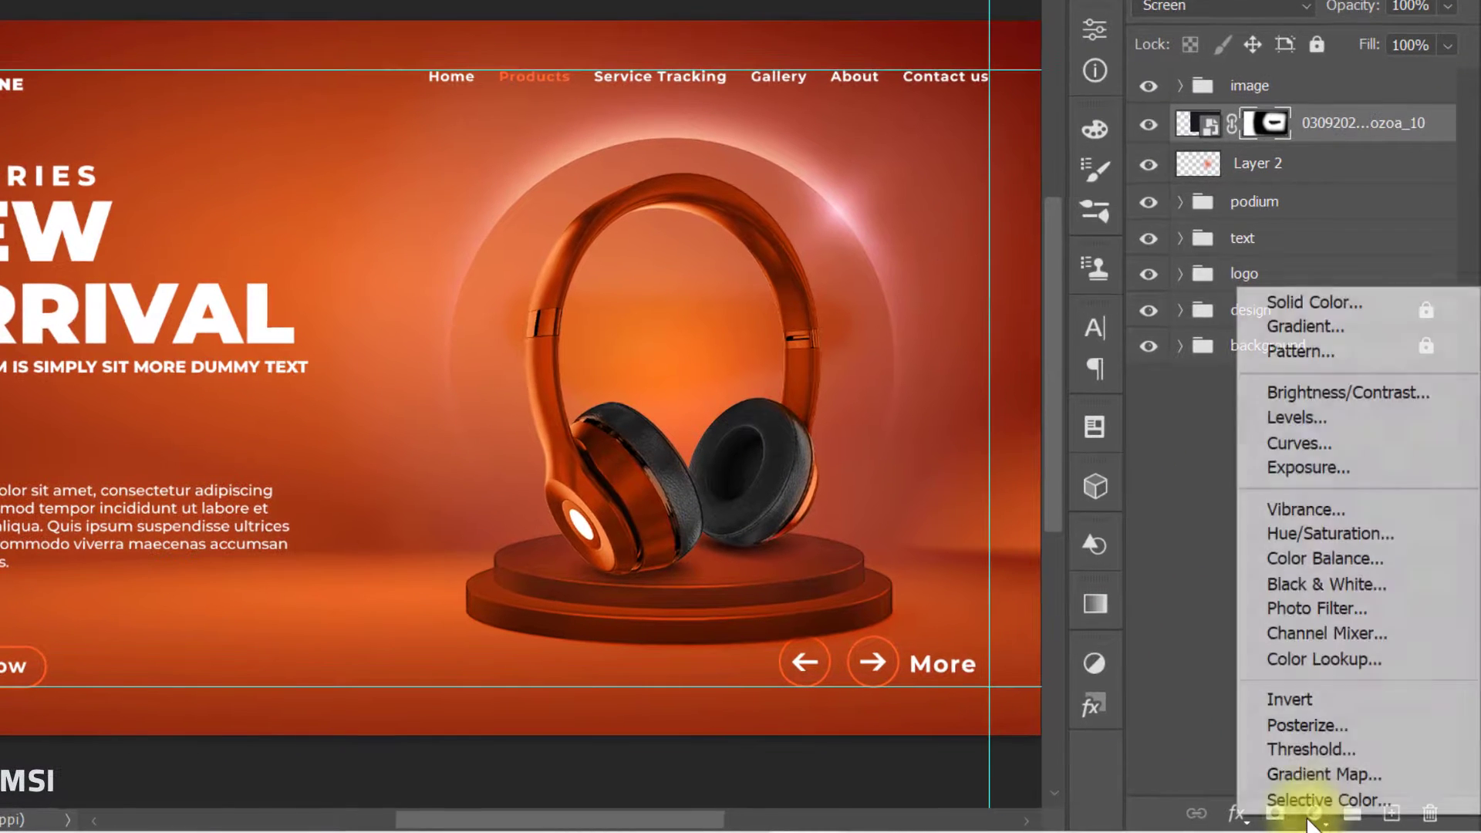
click(1362, 527)
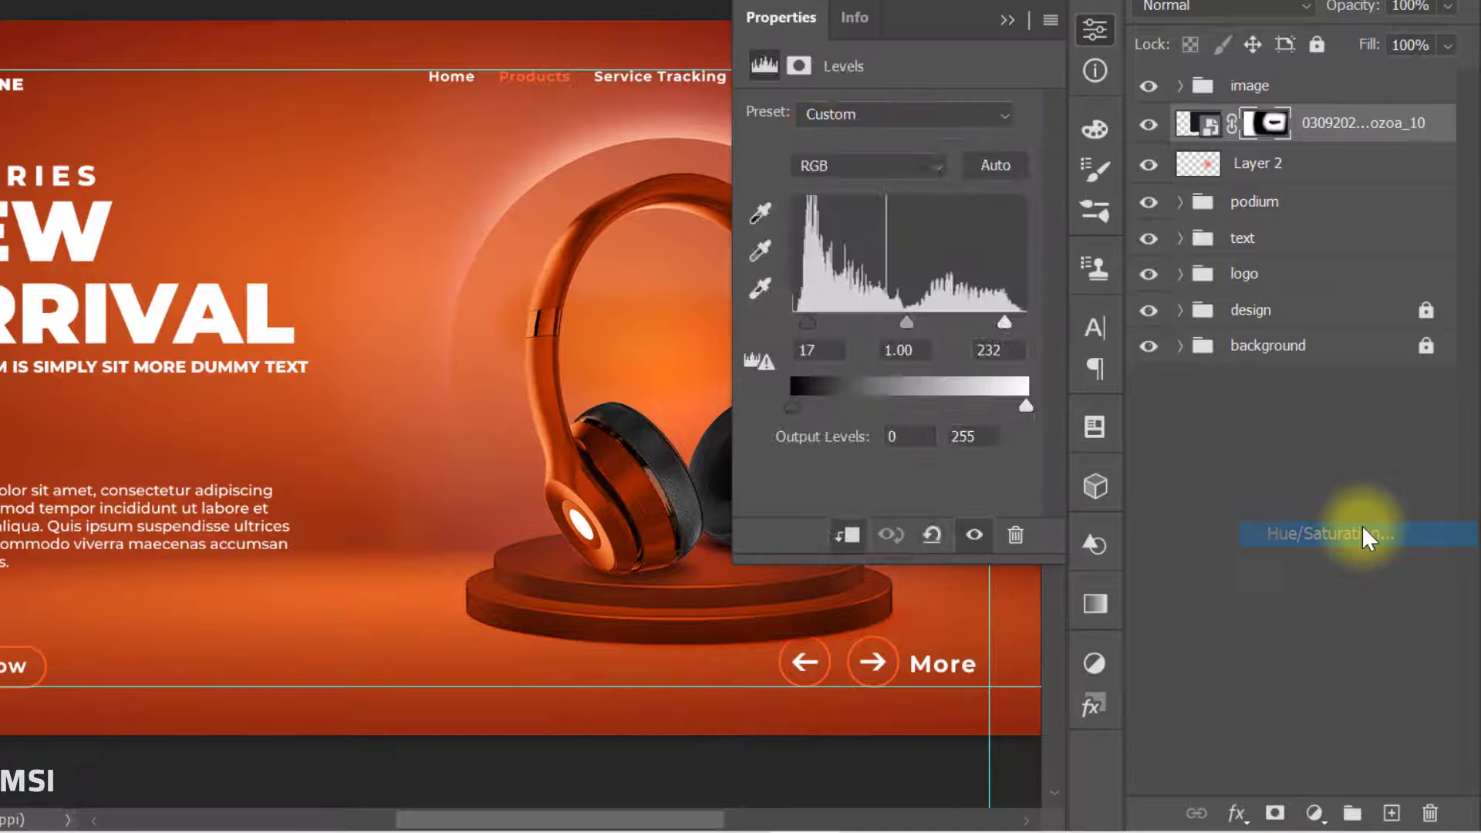
click(847, 535)
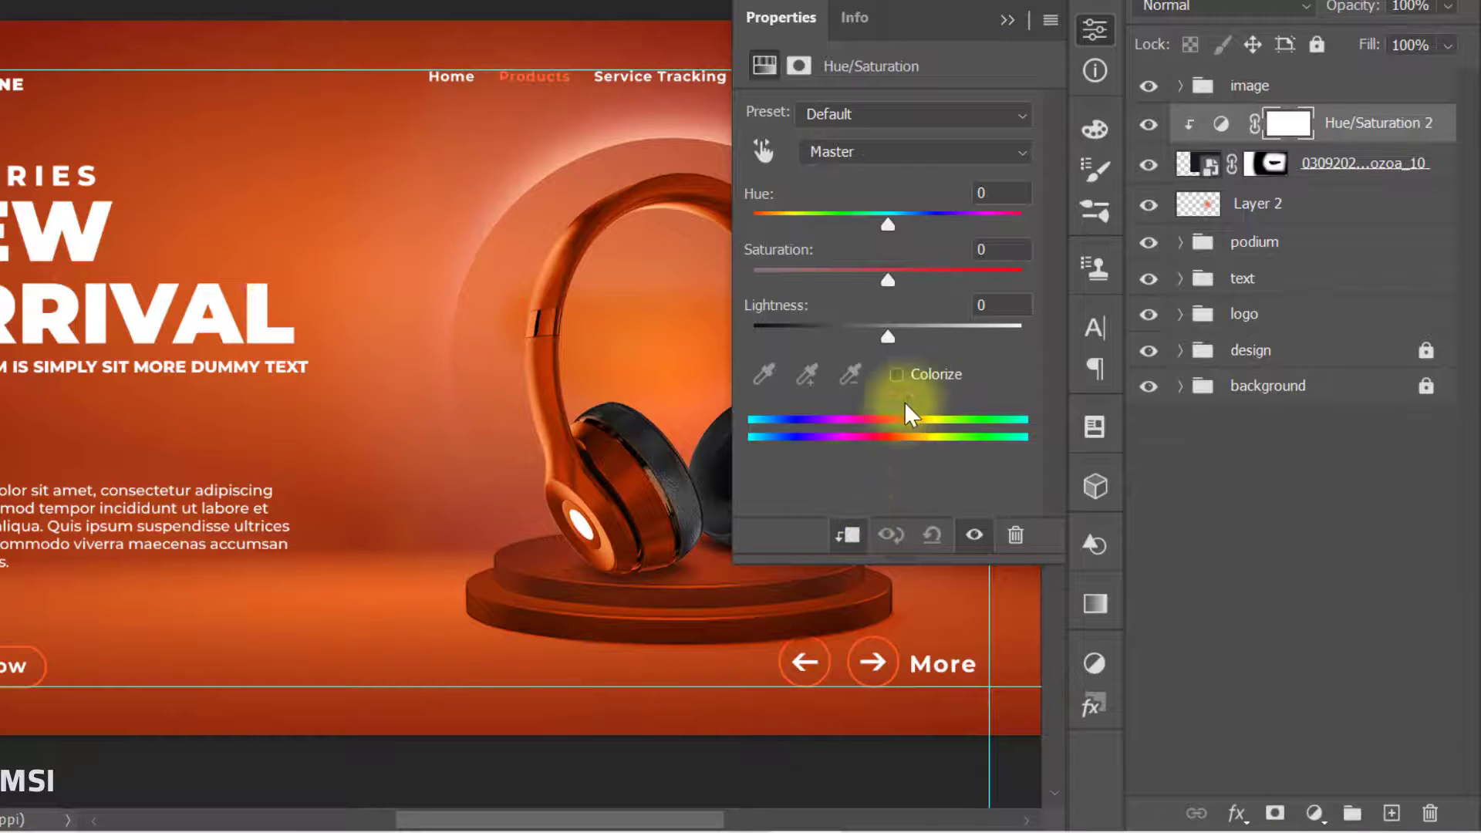
click(900, 377)
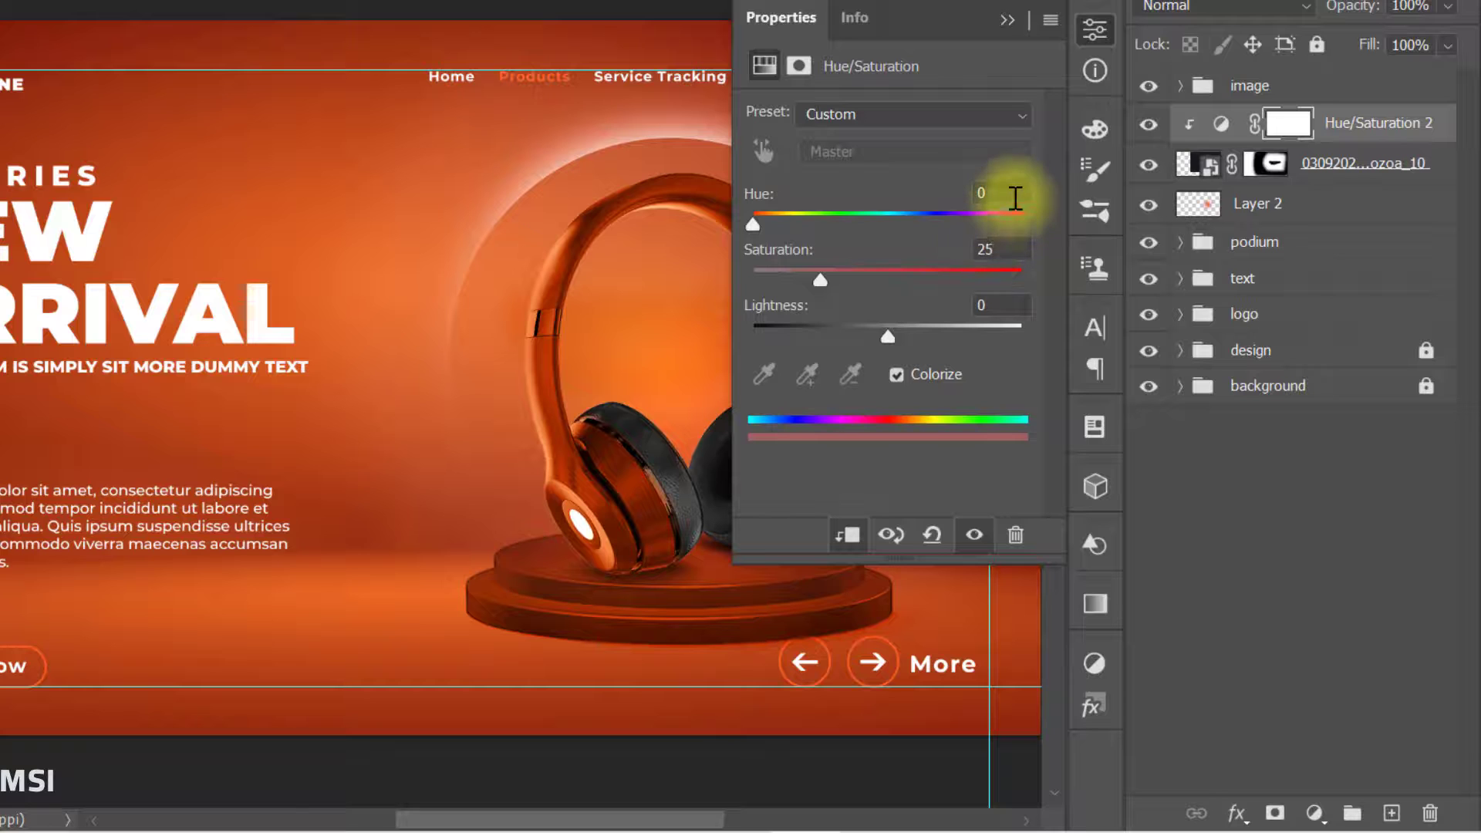
click(956, 194)
text(25)
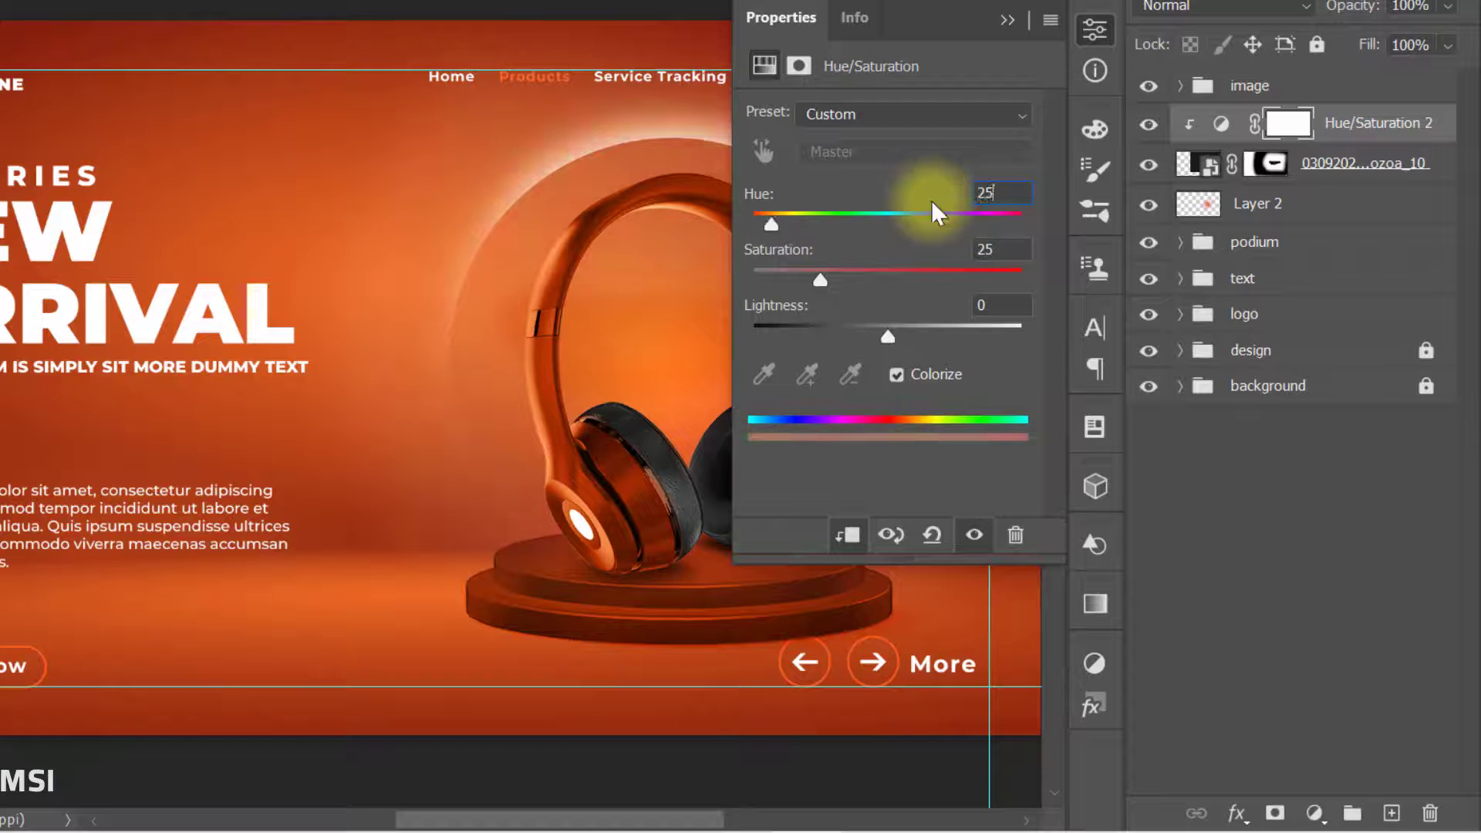
click(1009, 249)
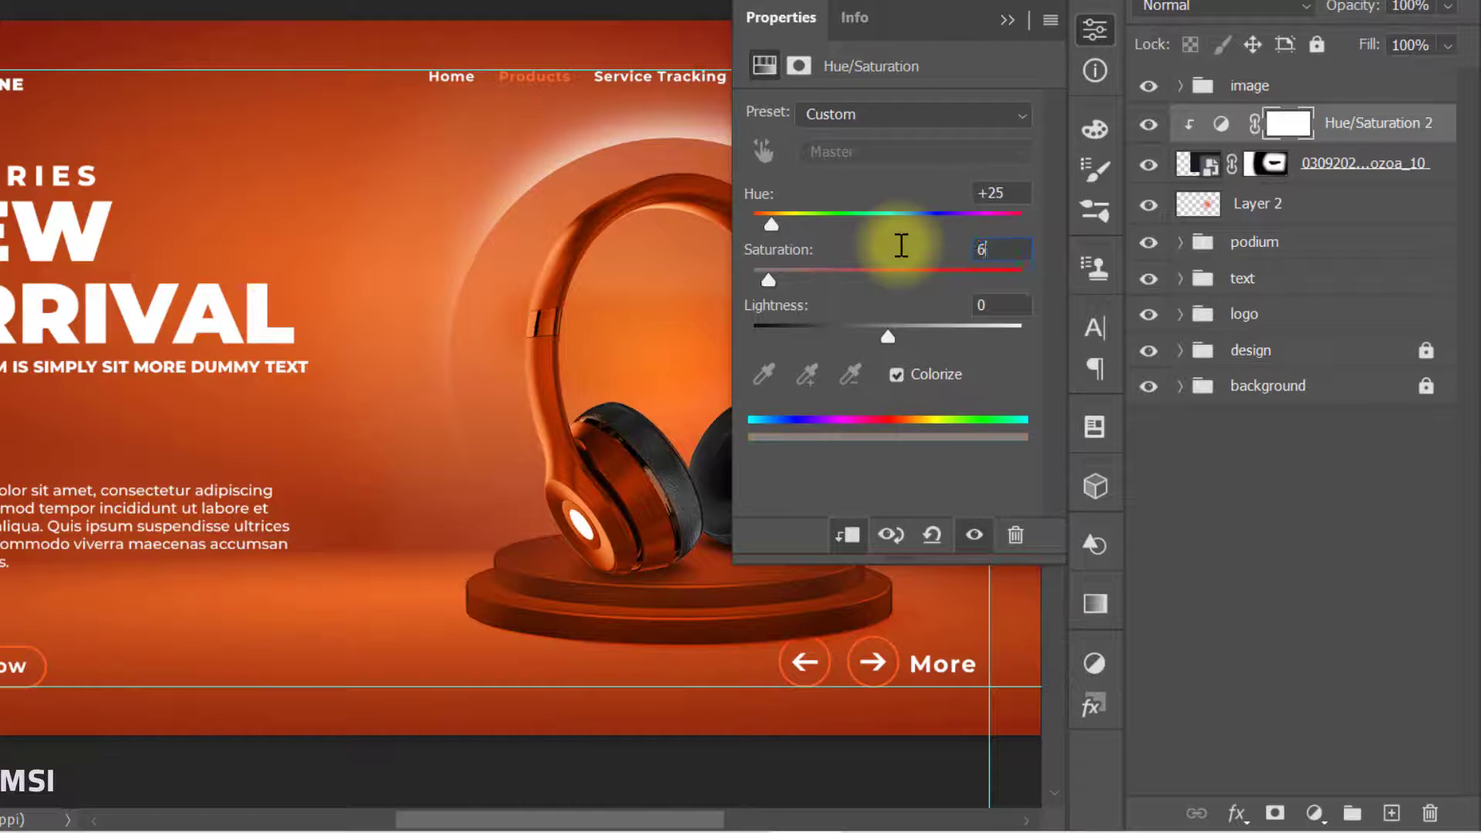
click(1006, 20)
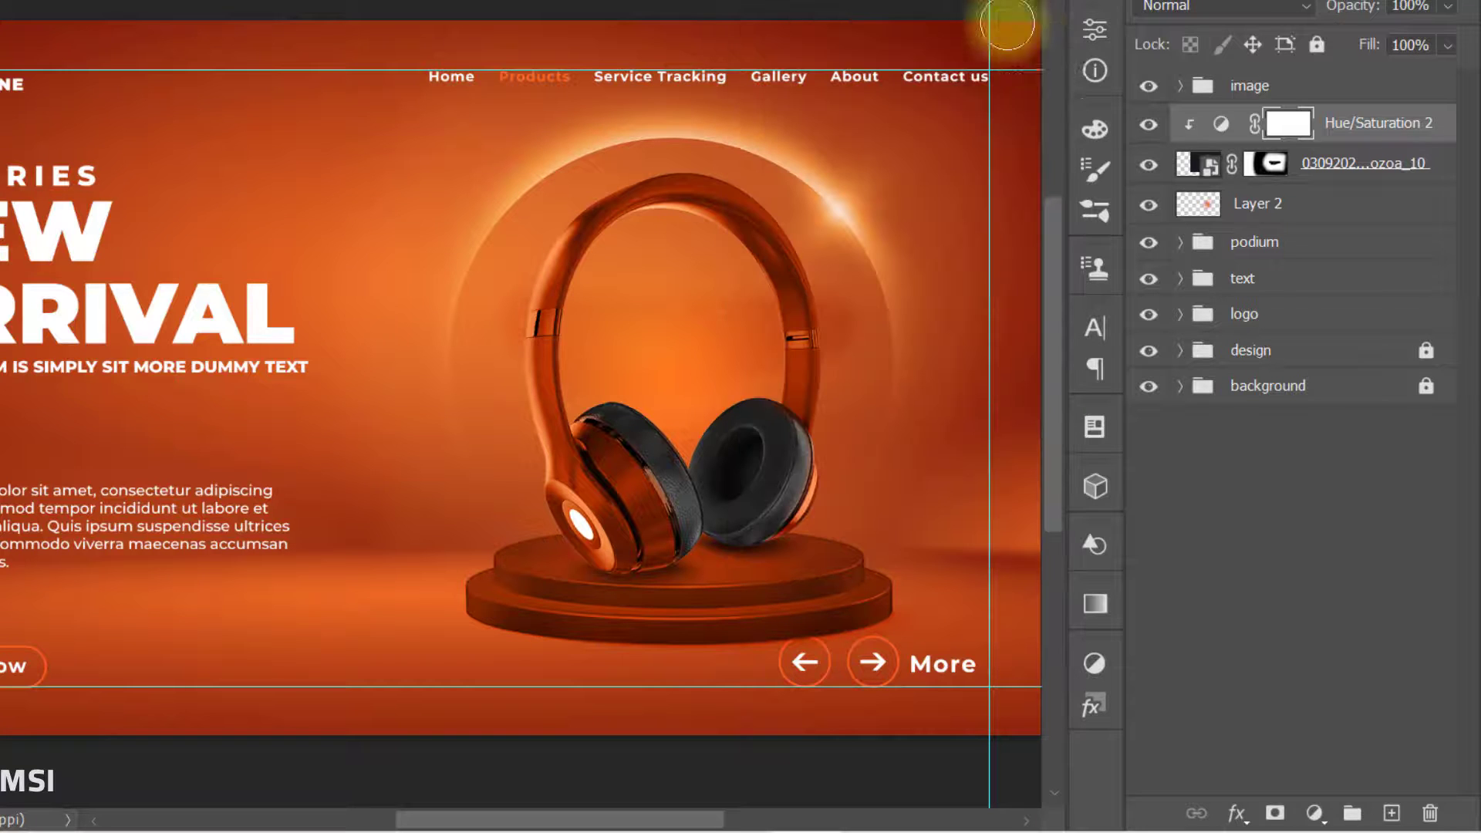
Step: Add a clipped Levels adjustment above the Hue/Saturation layer with input levels 19, 1.06 and 230
click(1311, 812)
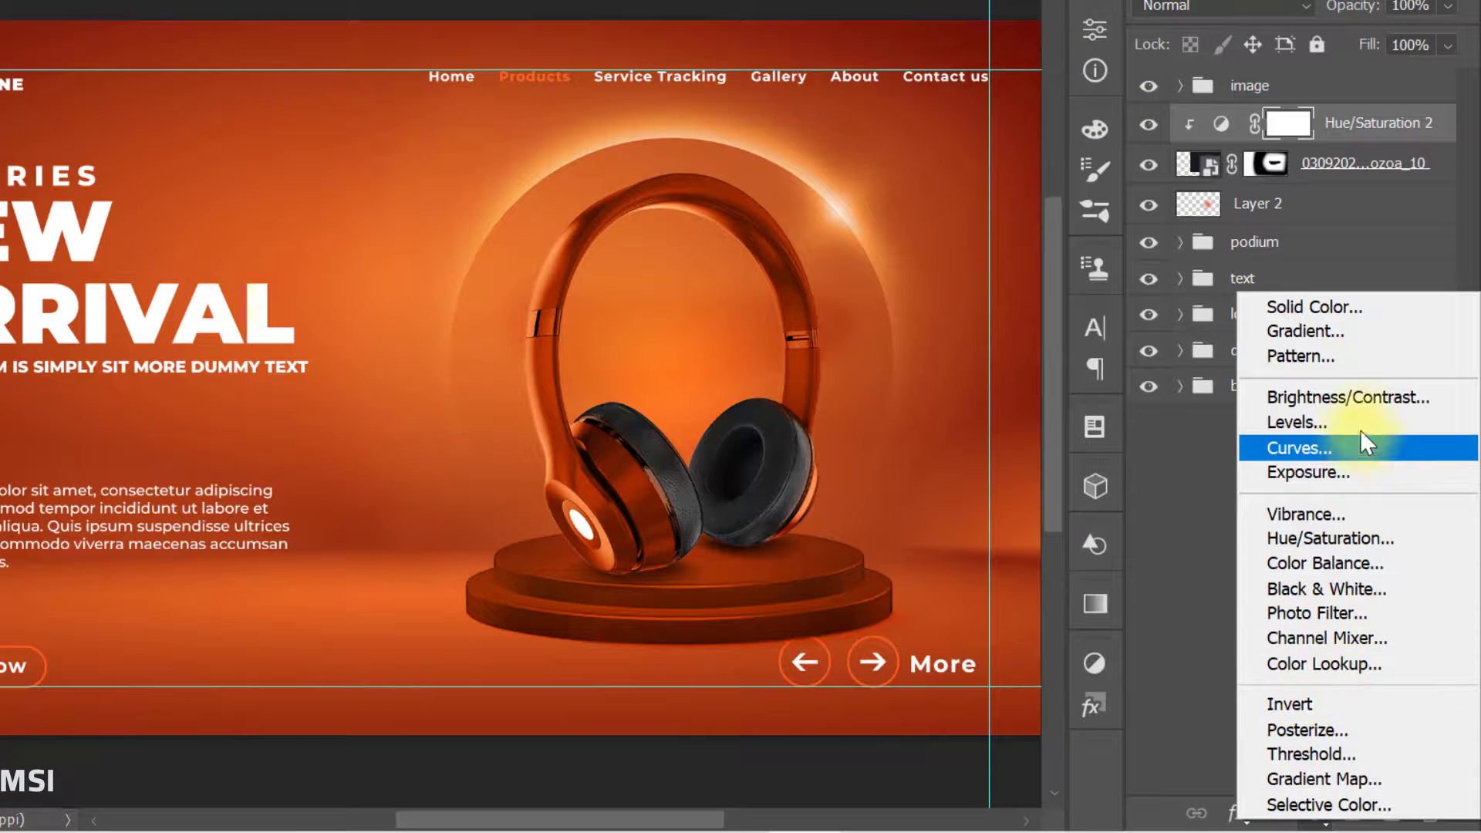
click(1361, 421)
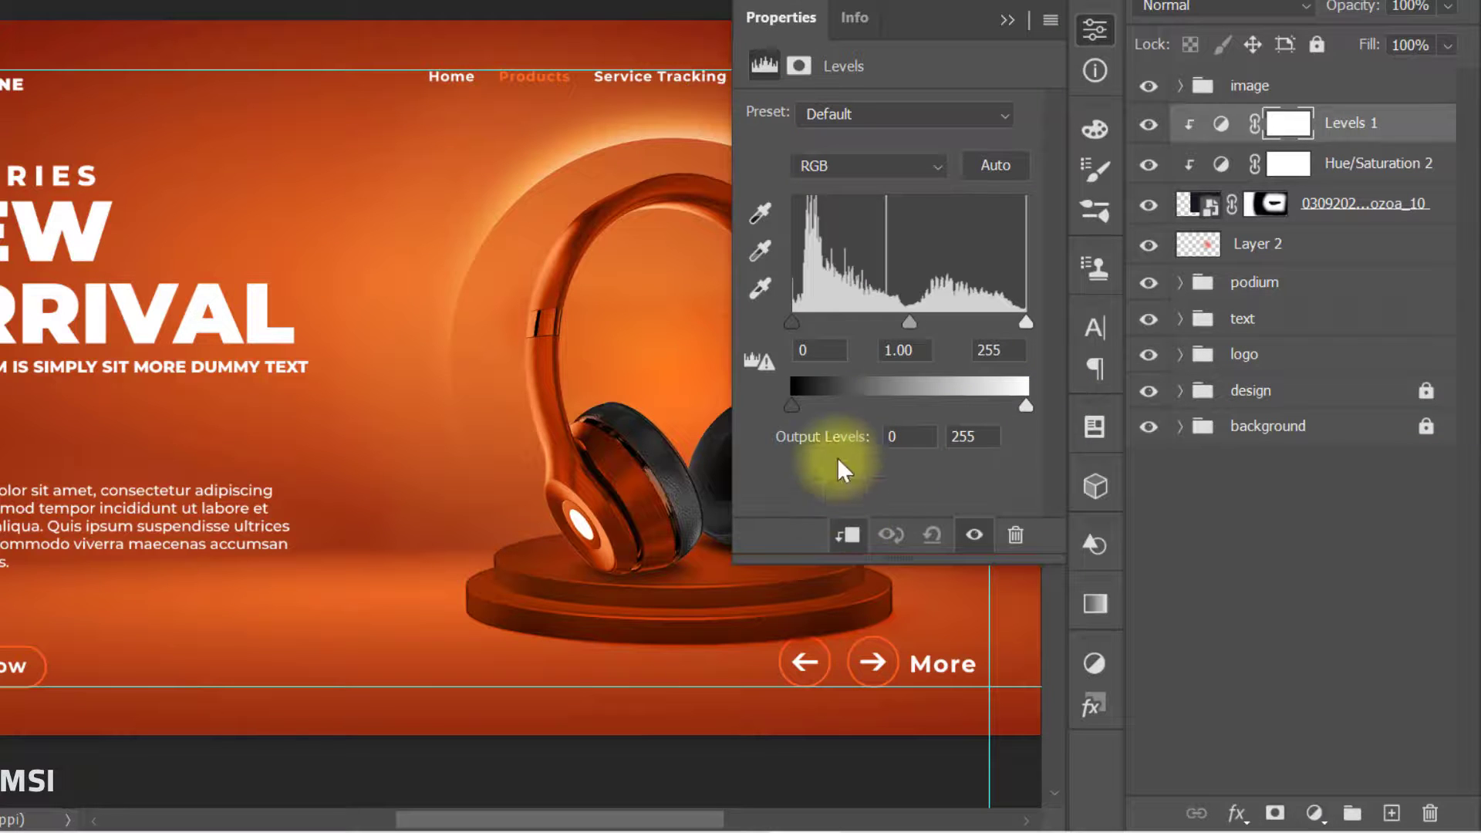
drag(1026, 323, 1003, 322)
drag(803, 323, 808, 327)
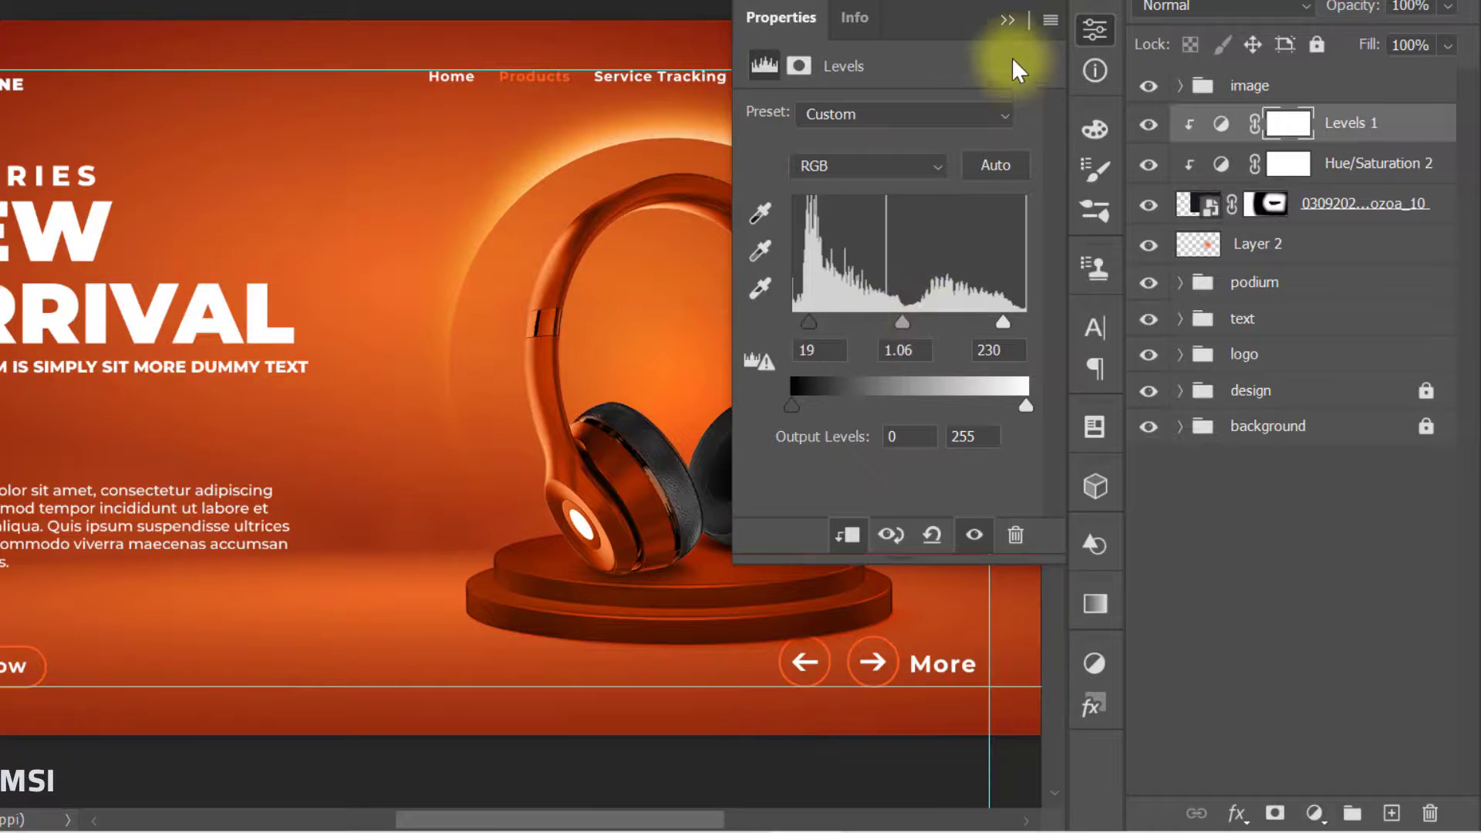
click(1007, 21)
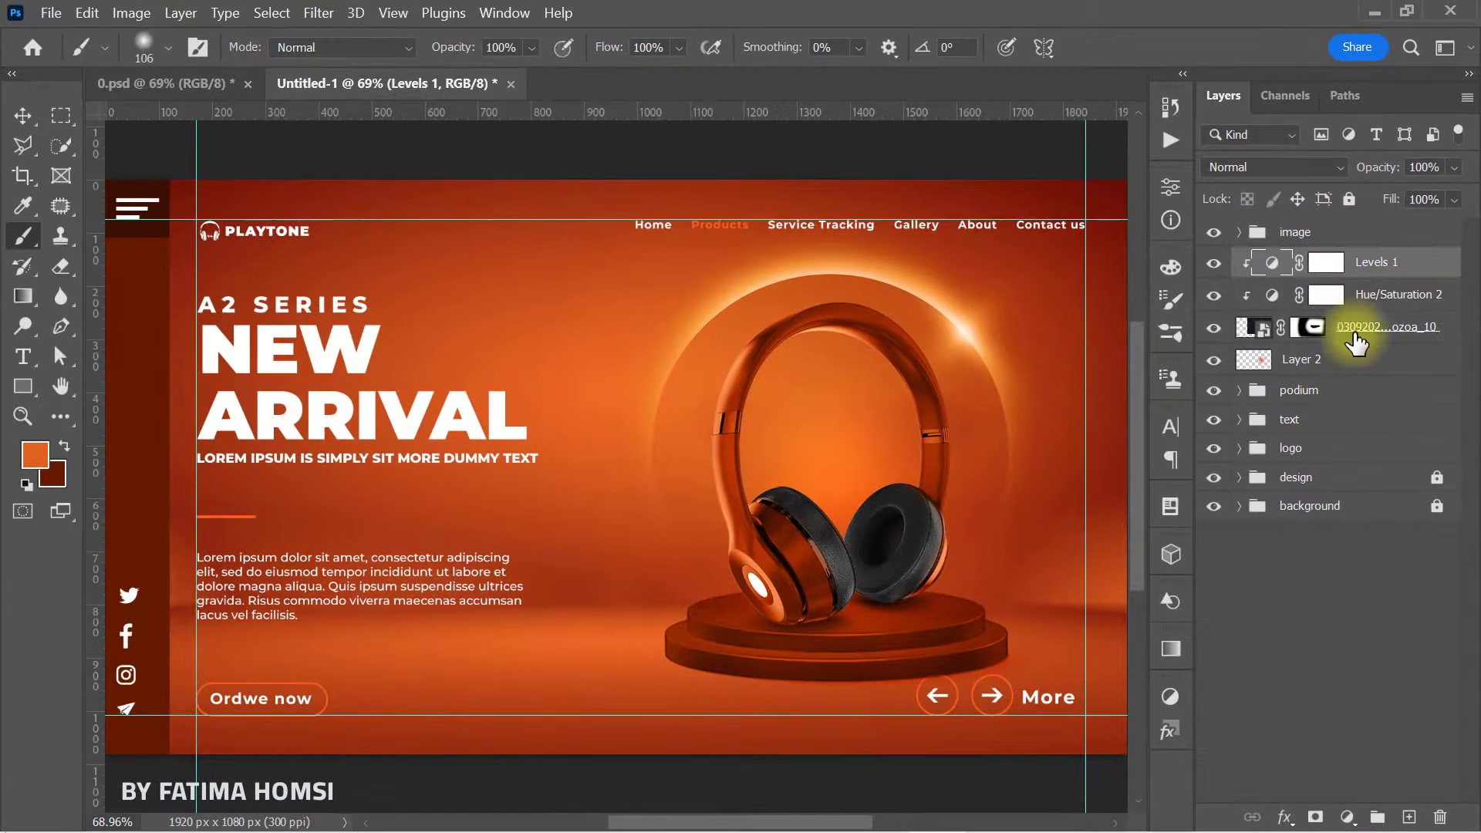
Step: Group the Levels, Hue/Saturation, ring image and Layer 2 layers and name the group light
shift+click(1364, 370)
key(ctrl+g)
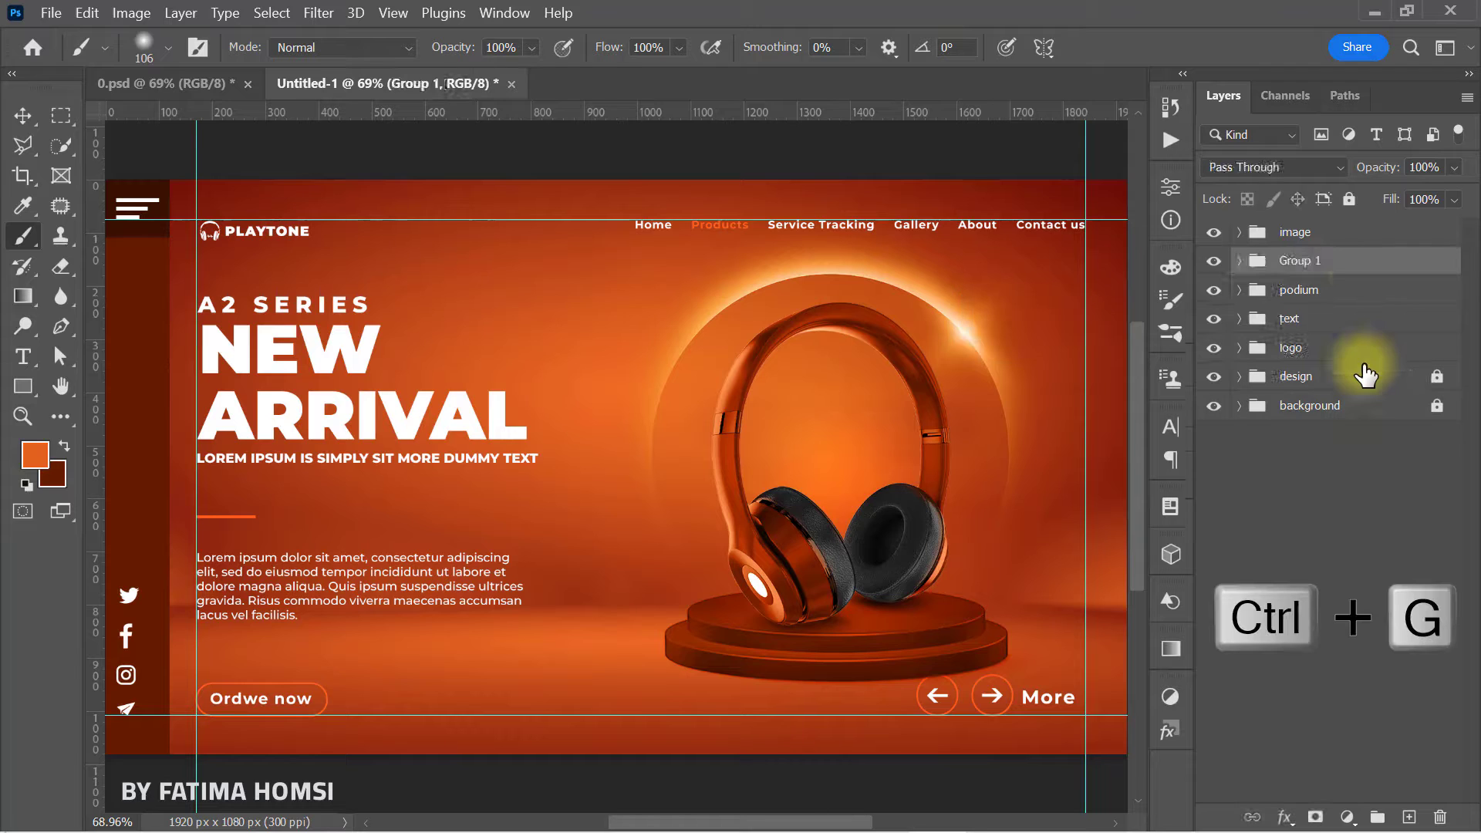
double_click(1302, 263)
text(lig)
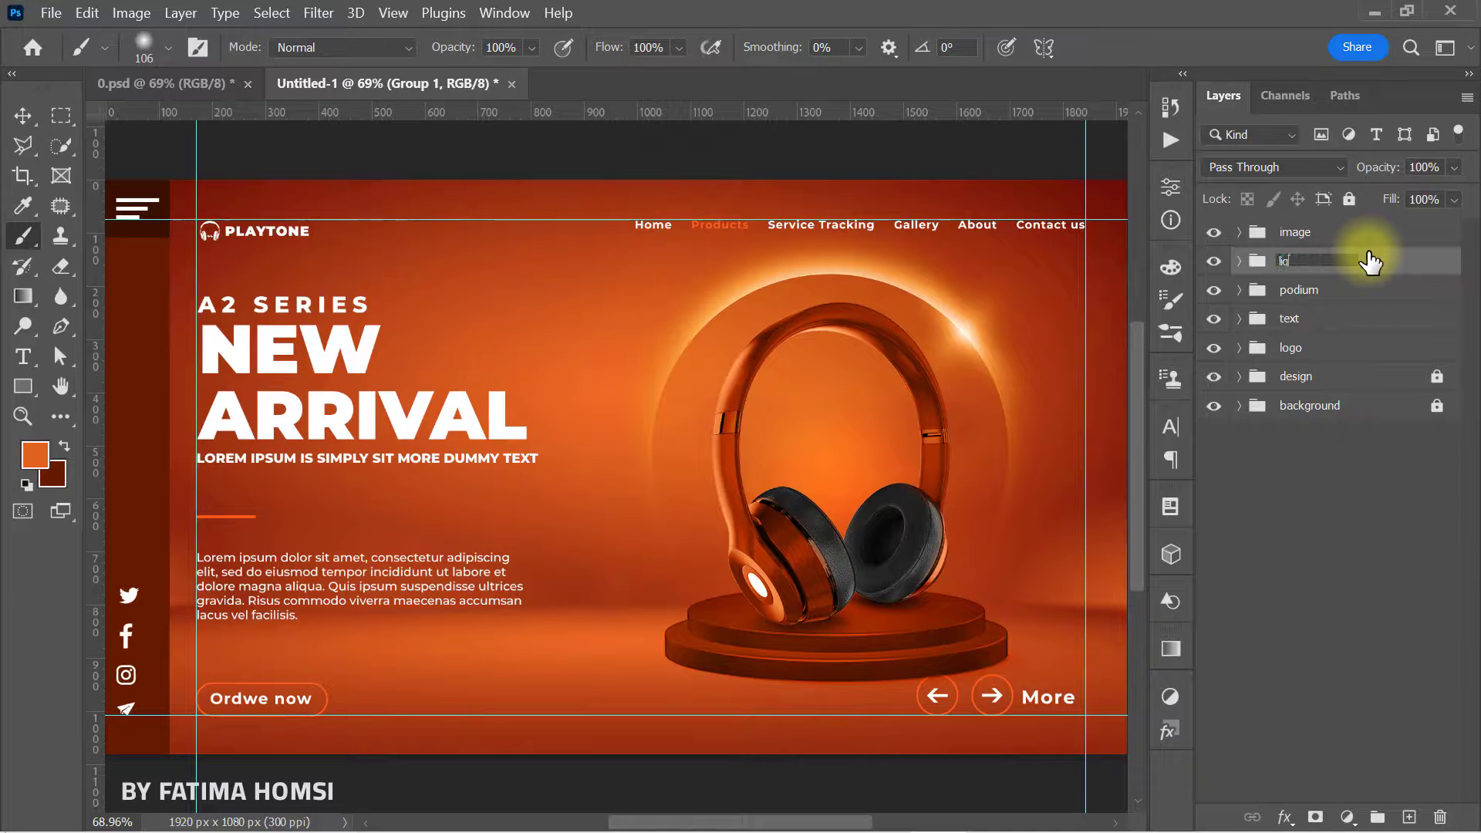
text(ht)
key(Return)
Step: Scale the image, light and podium groups together to 97.71% and position them at X 1362, Y 495.5 px
click(1370, 233)
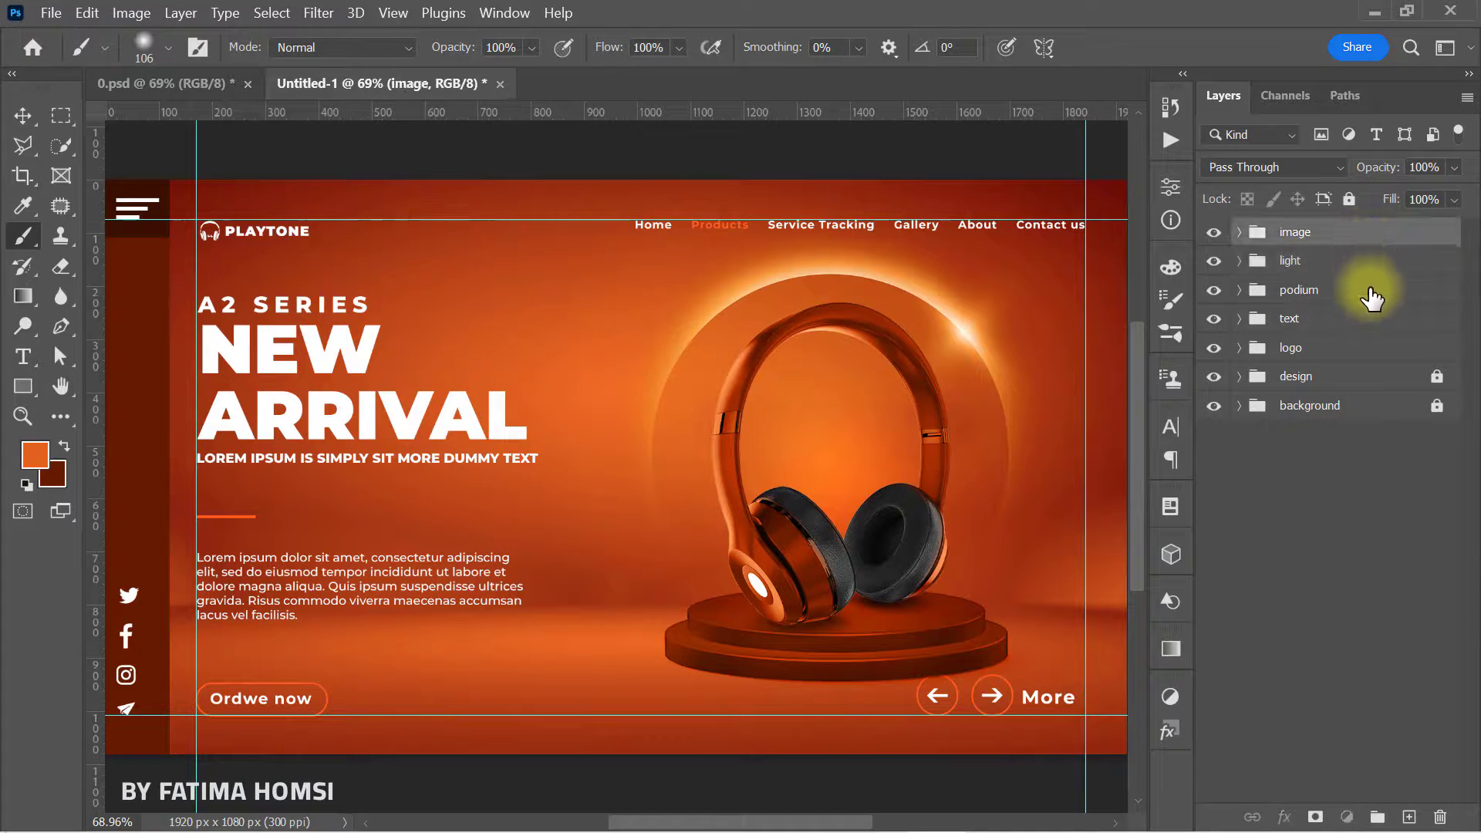
shift+click(1370, 299)
key(ctrl+t)
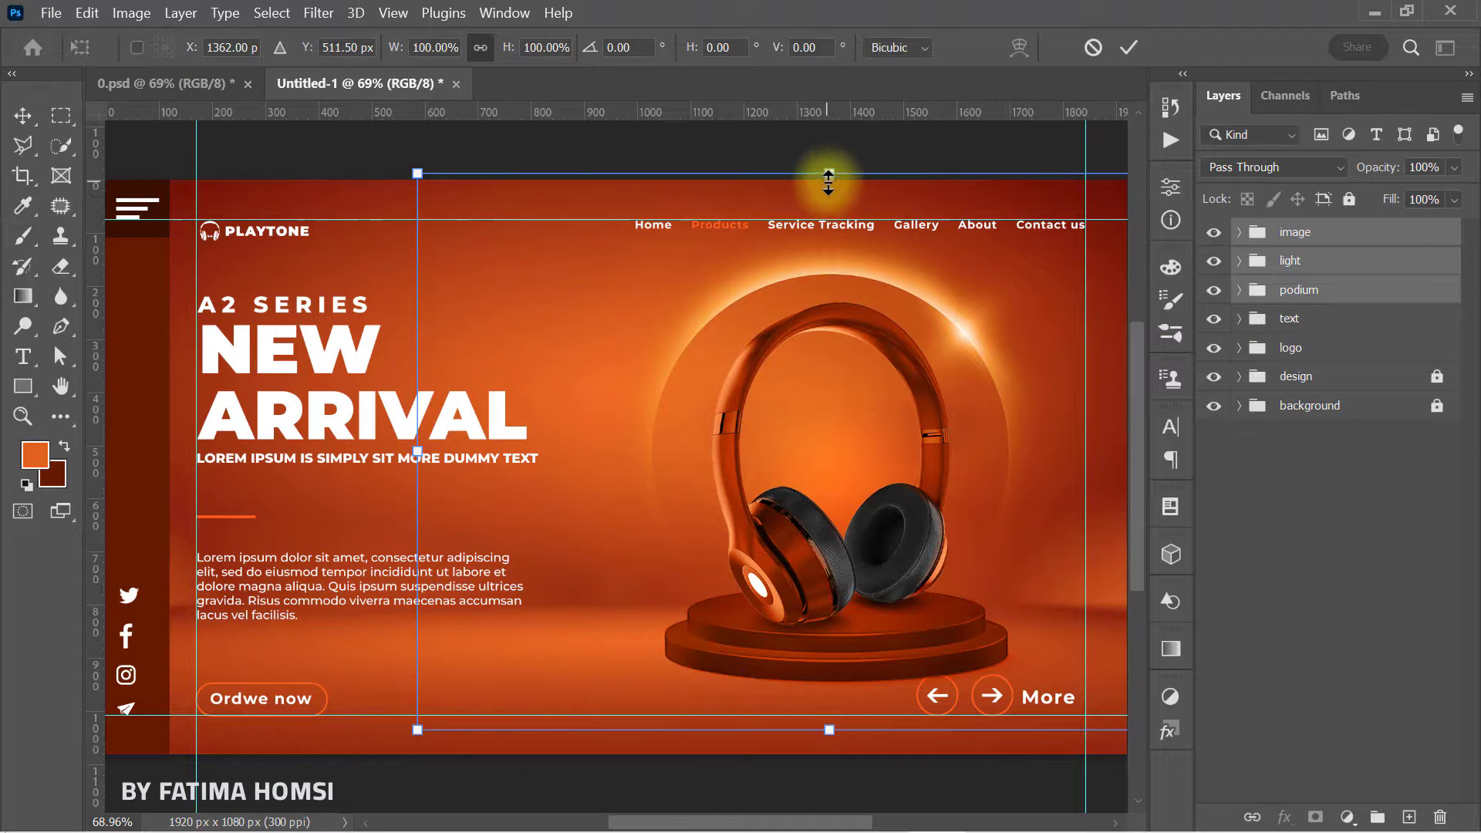
drag(829, 183, 828, 190)
drag(830, 425, 831, 415)
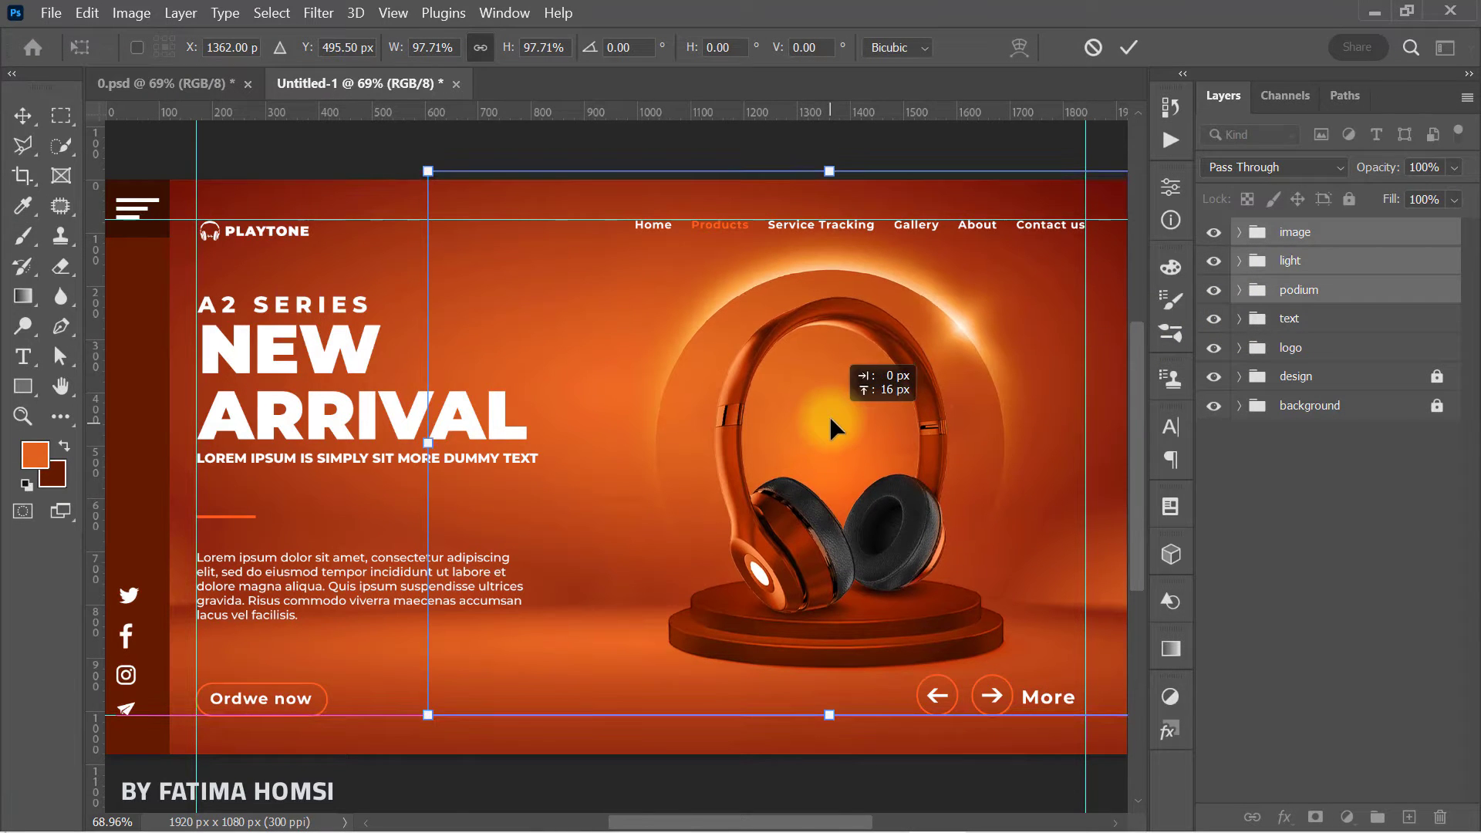
click(1125, 49)
Step: Deselect the layer groups and hide the guides to show the finished design
key(b)
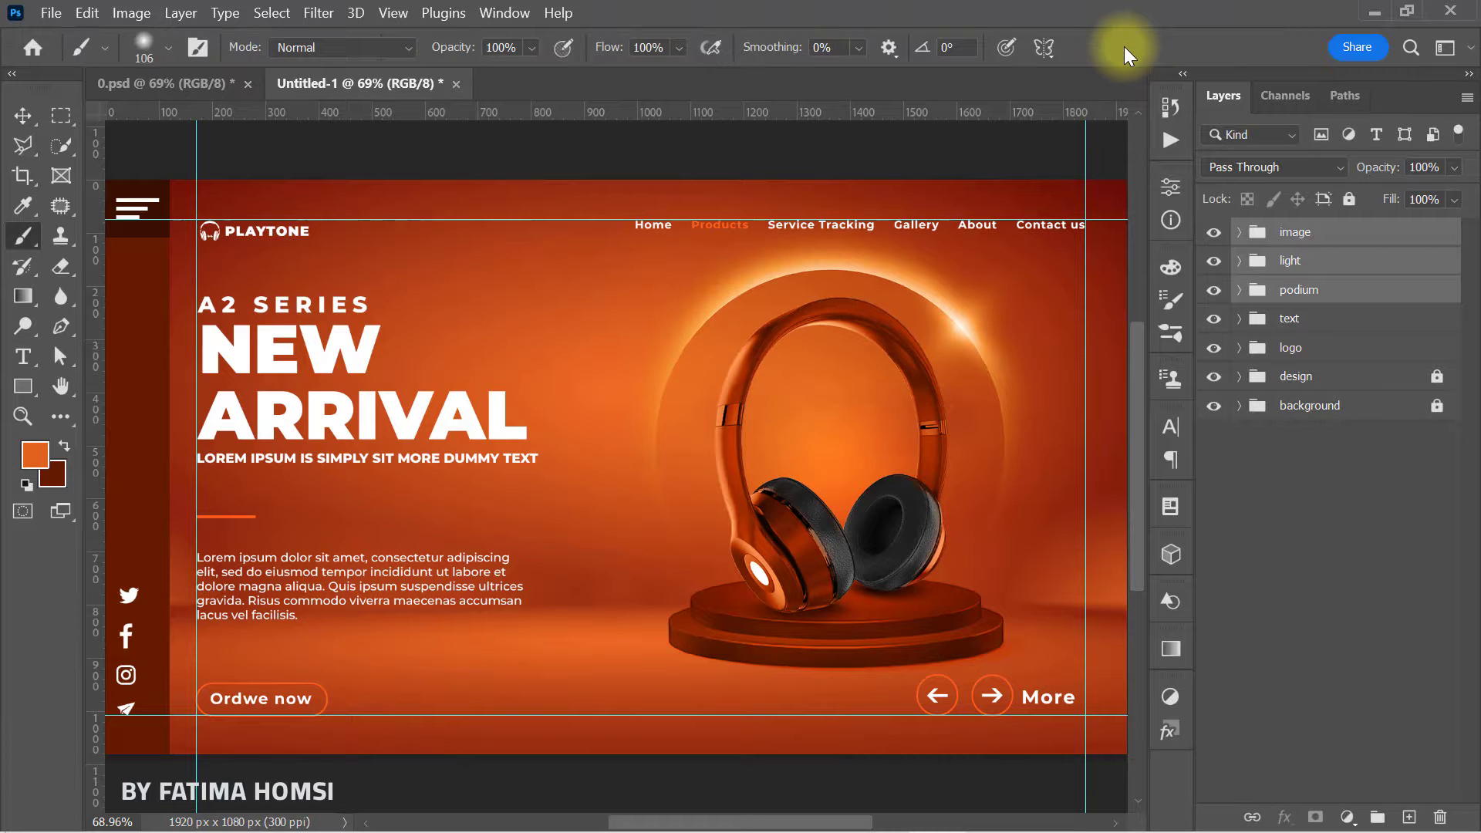
key(v)
click(997, 140)
key(ctrl+semicolon)
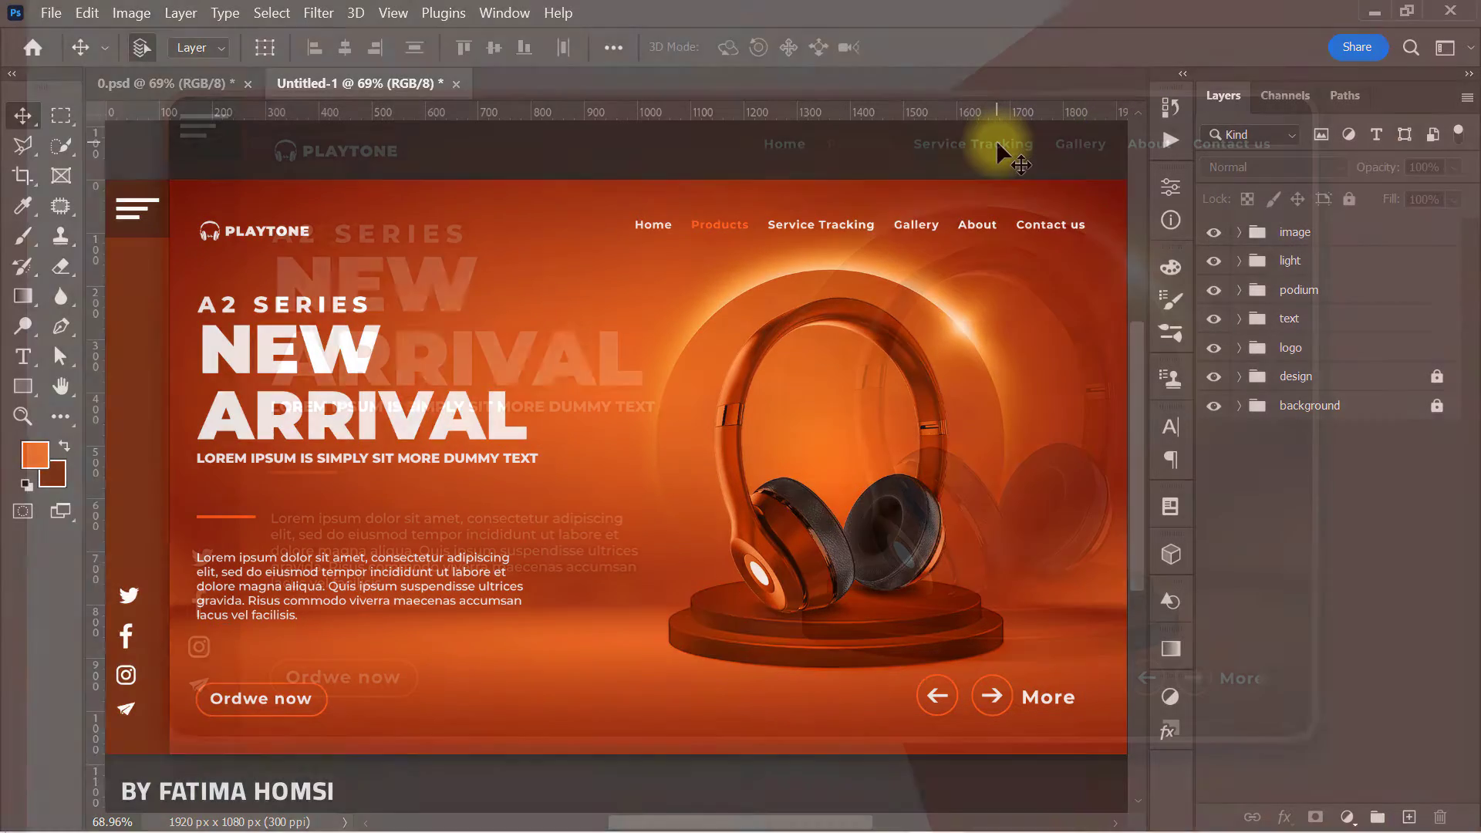